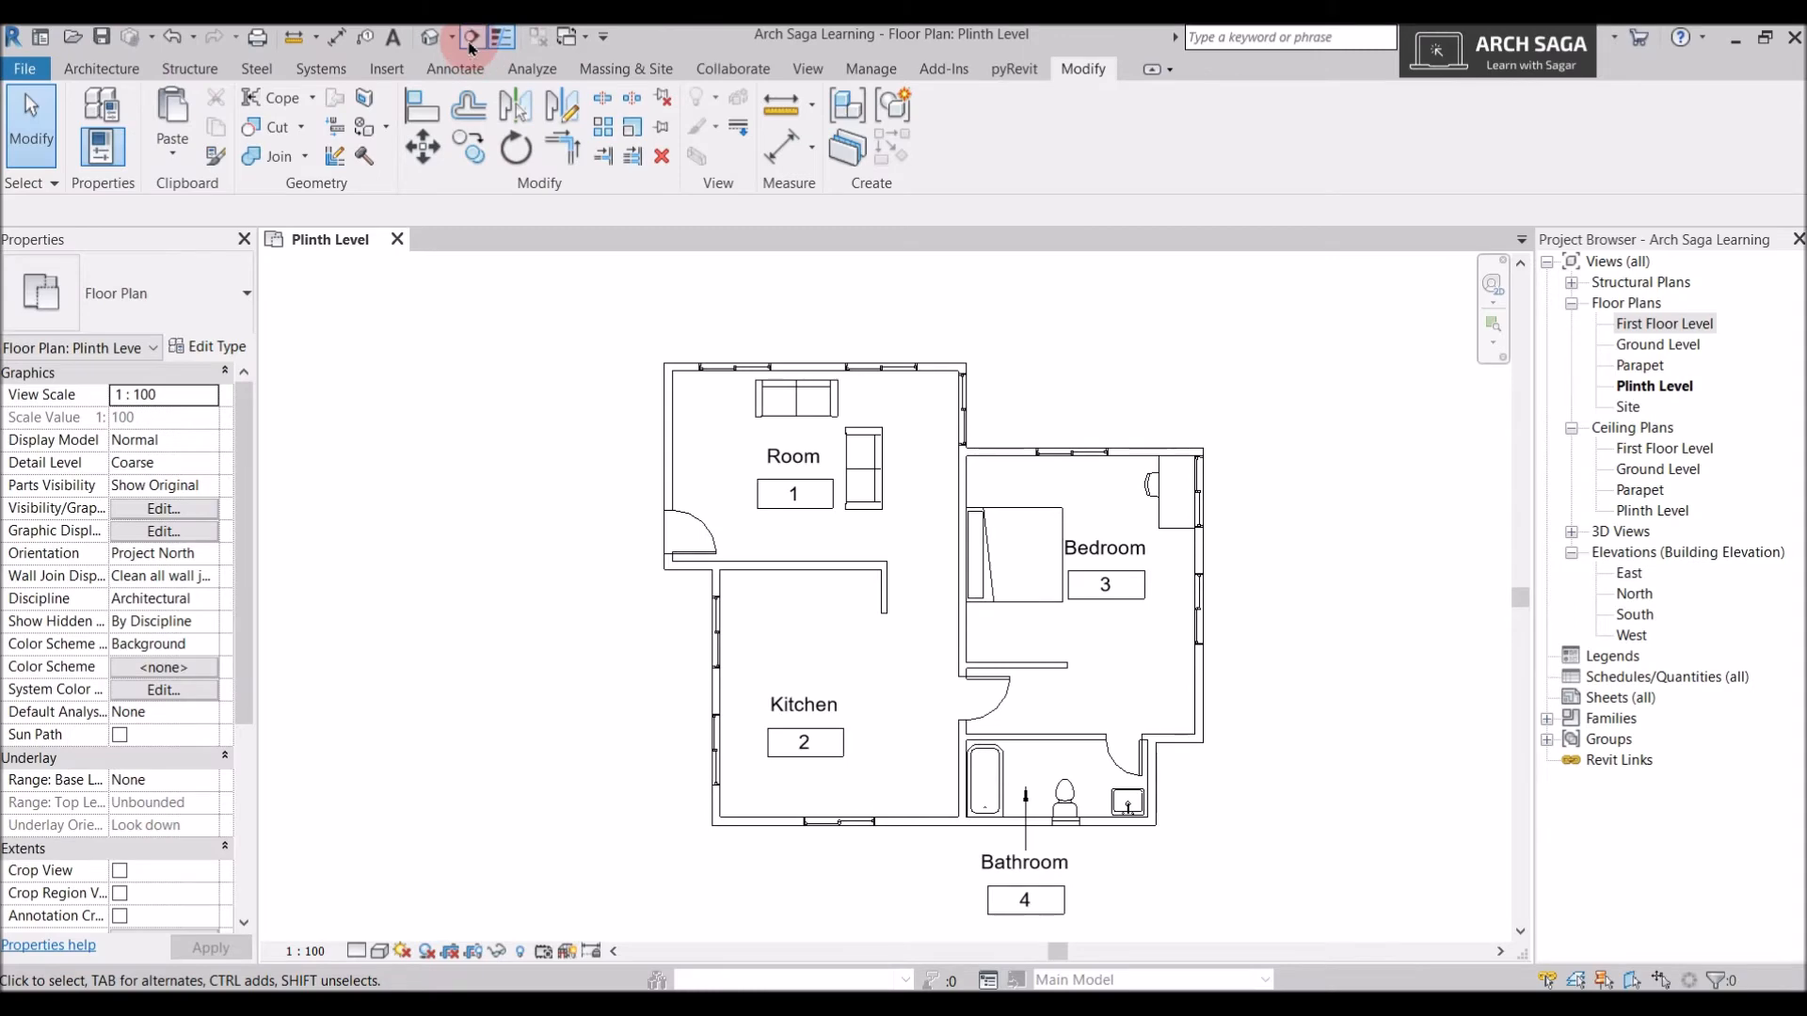
Create a horizontal building section across the Plinth Level plan, running through the kitchen and bedroom and looking toward the upper rooms
click(793, 76)
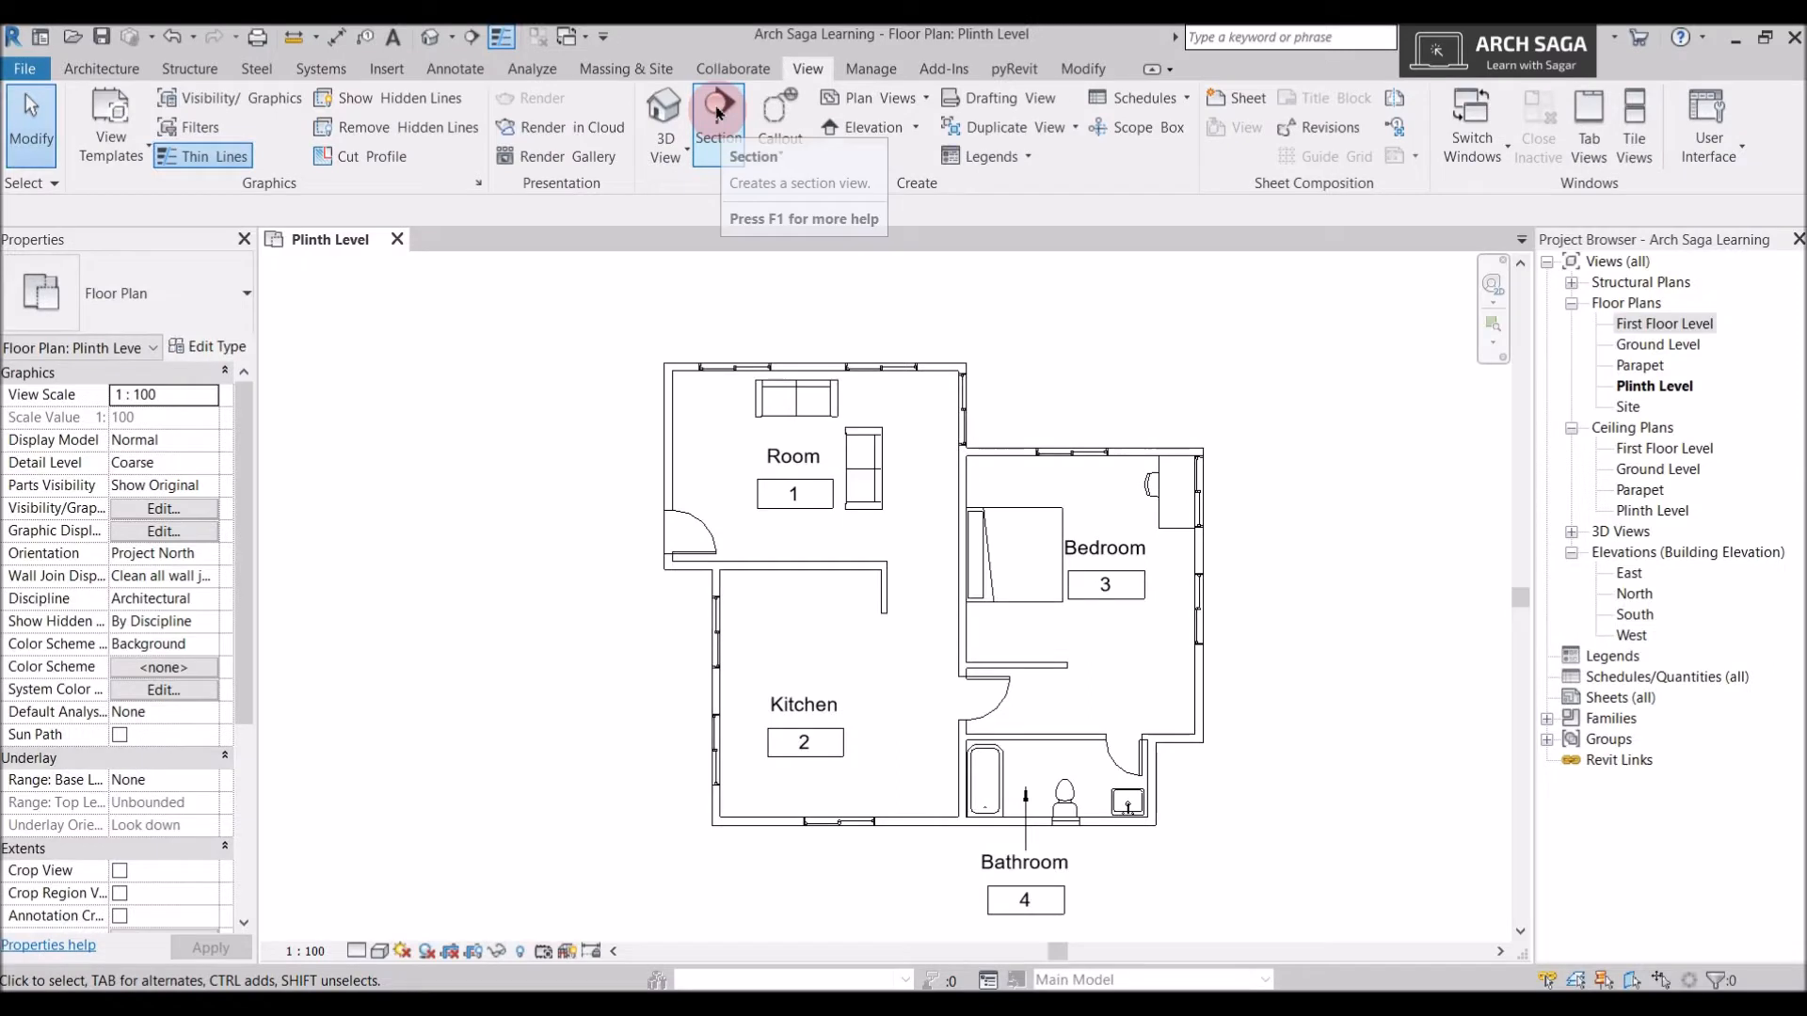
click(717, 113)
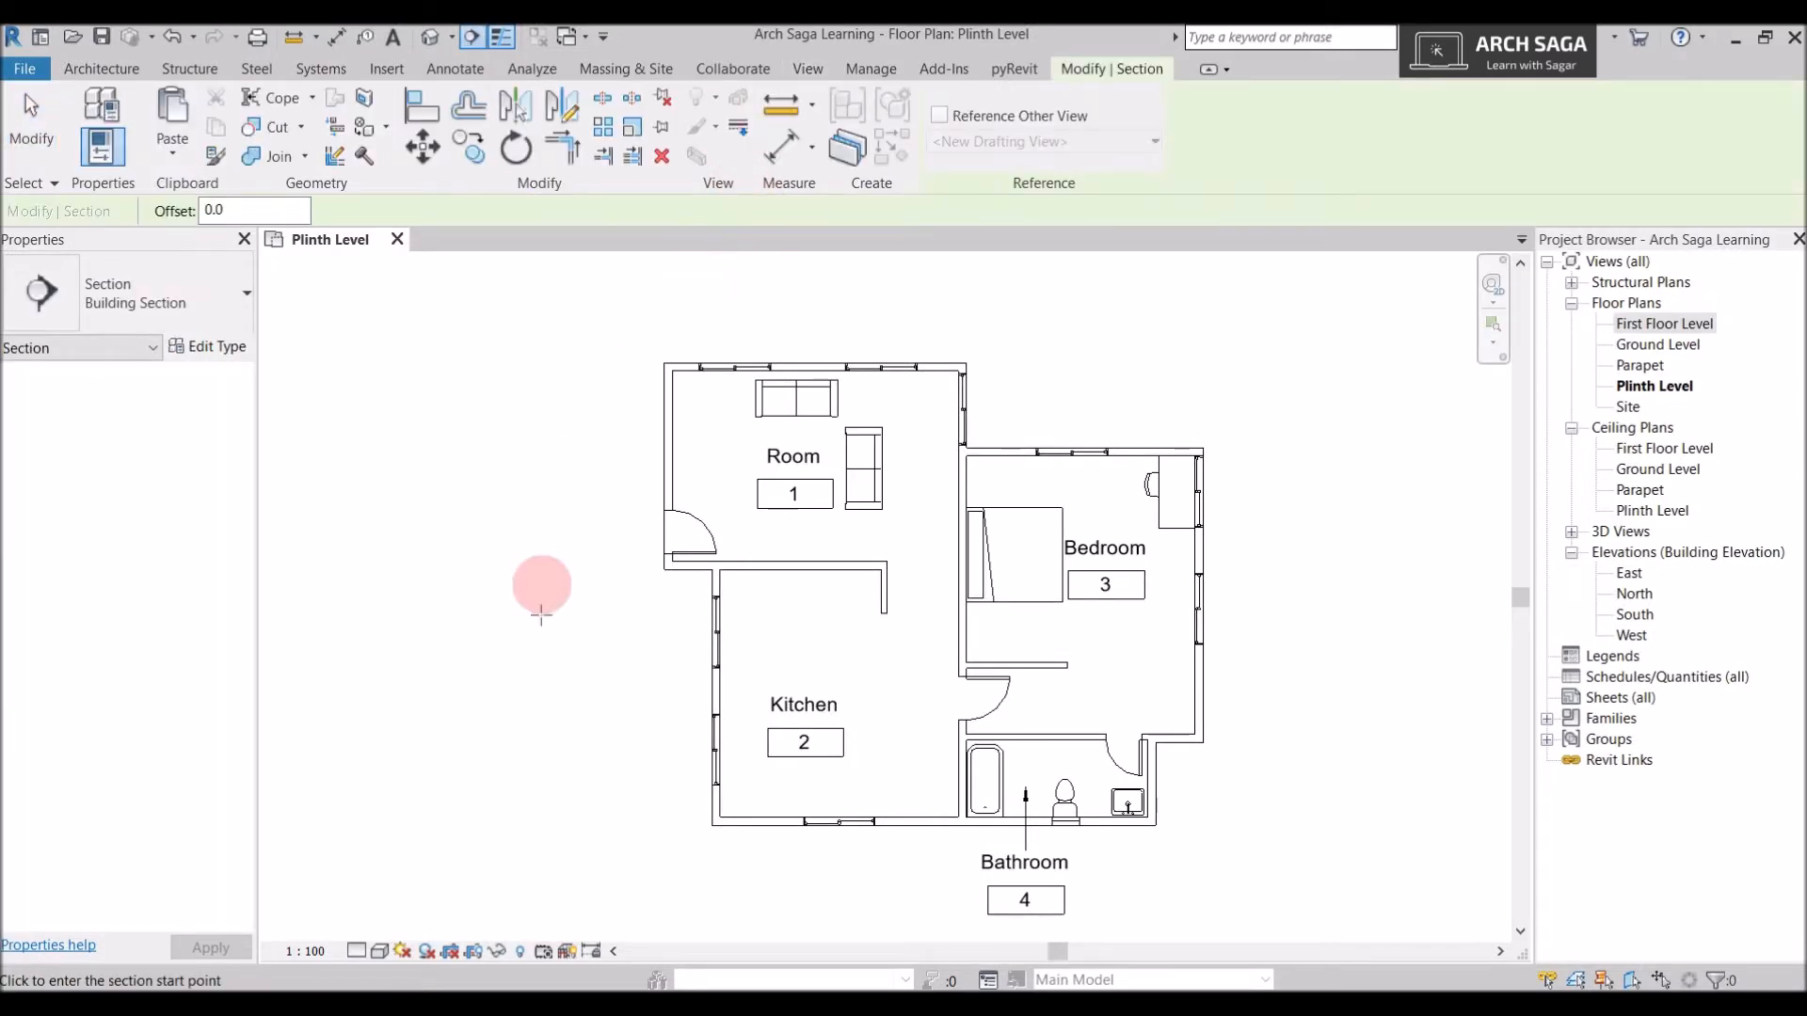
scroll(536, 574, down, 1)
scroll(565, 640, up, 1)
scroll(560, 614, down, 1)
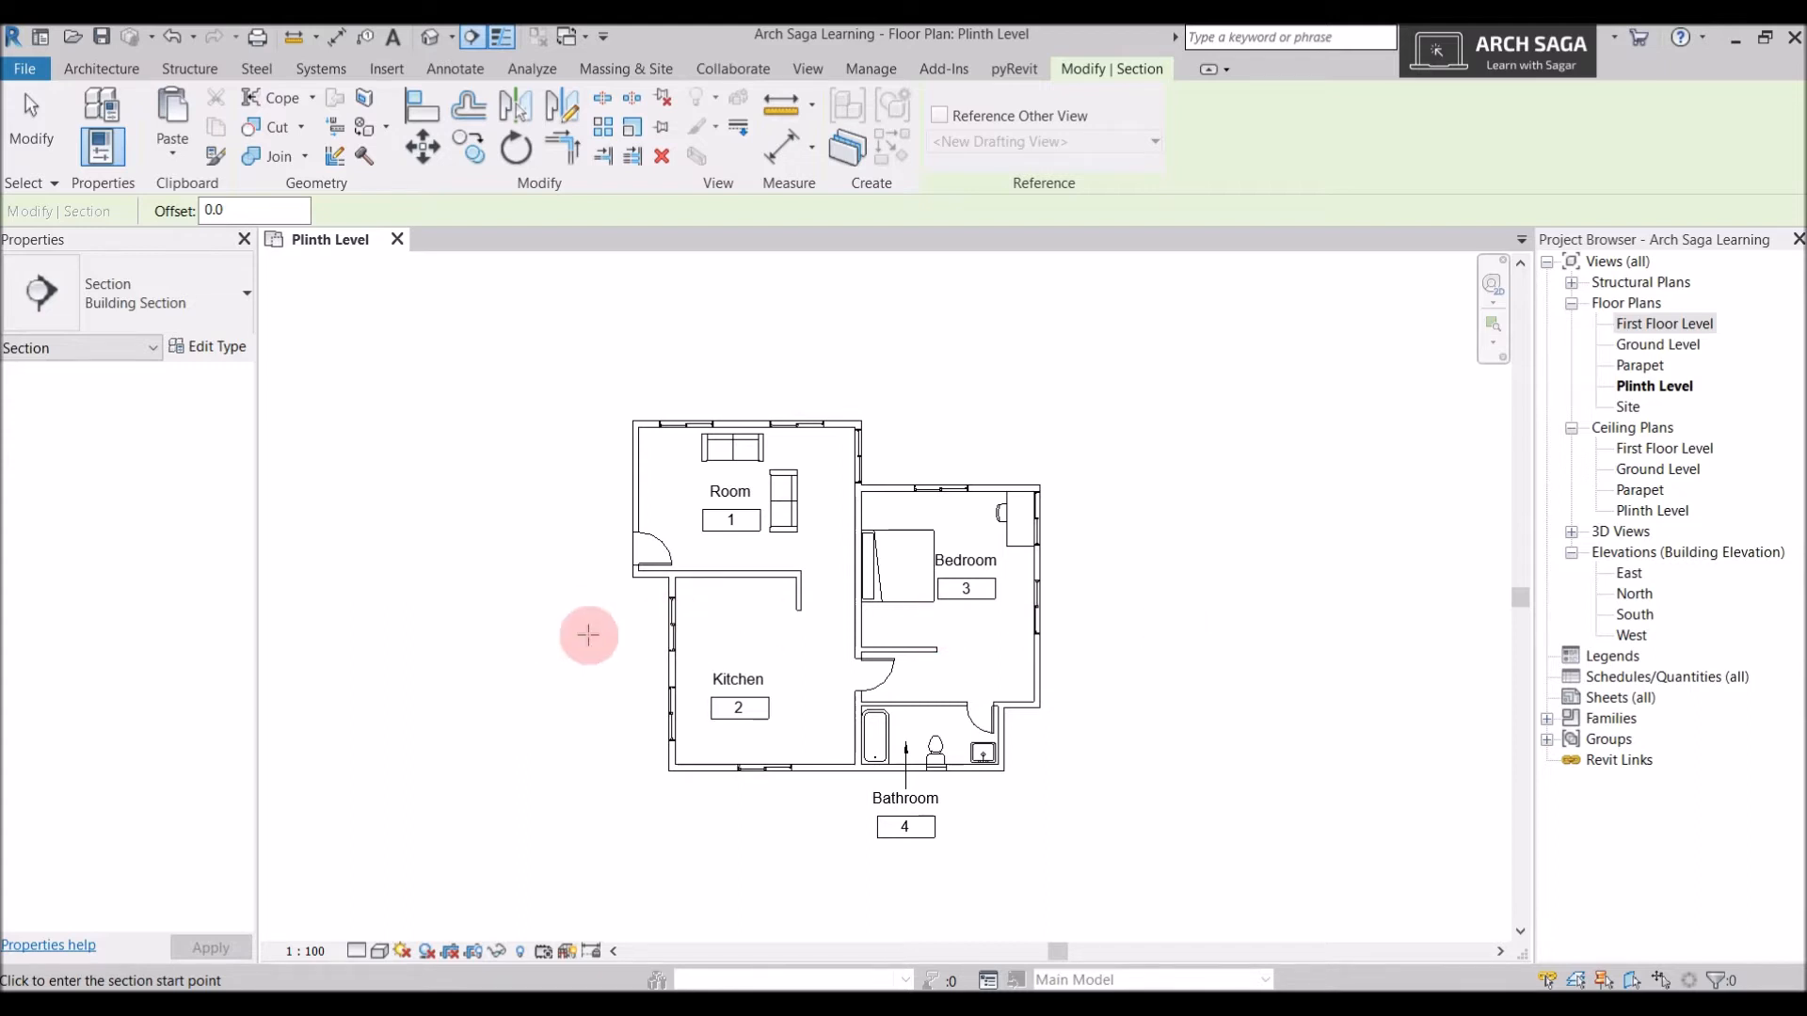
scroll(574, 627, up, 1)
click(546, 622)
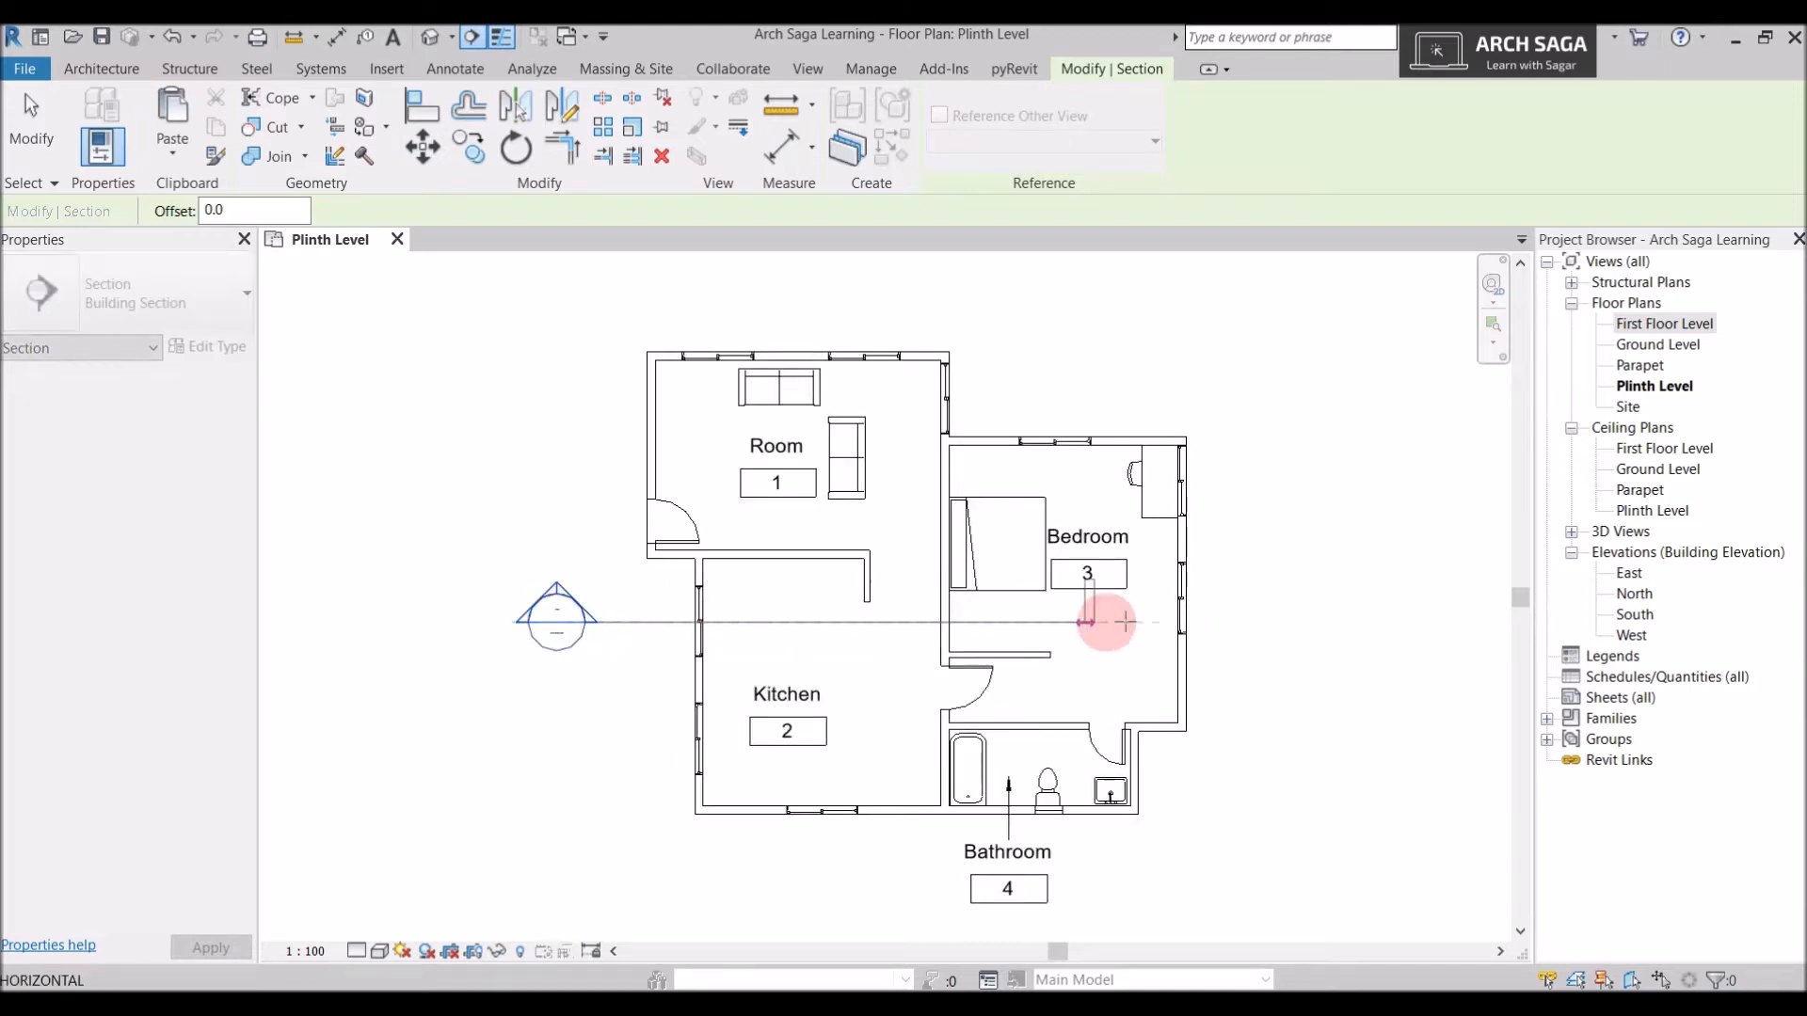
click(1249, 622)
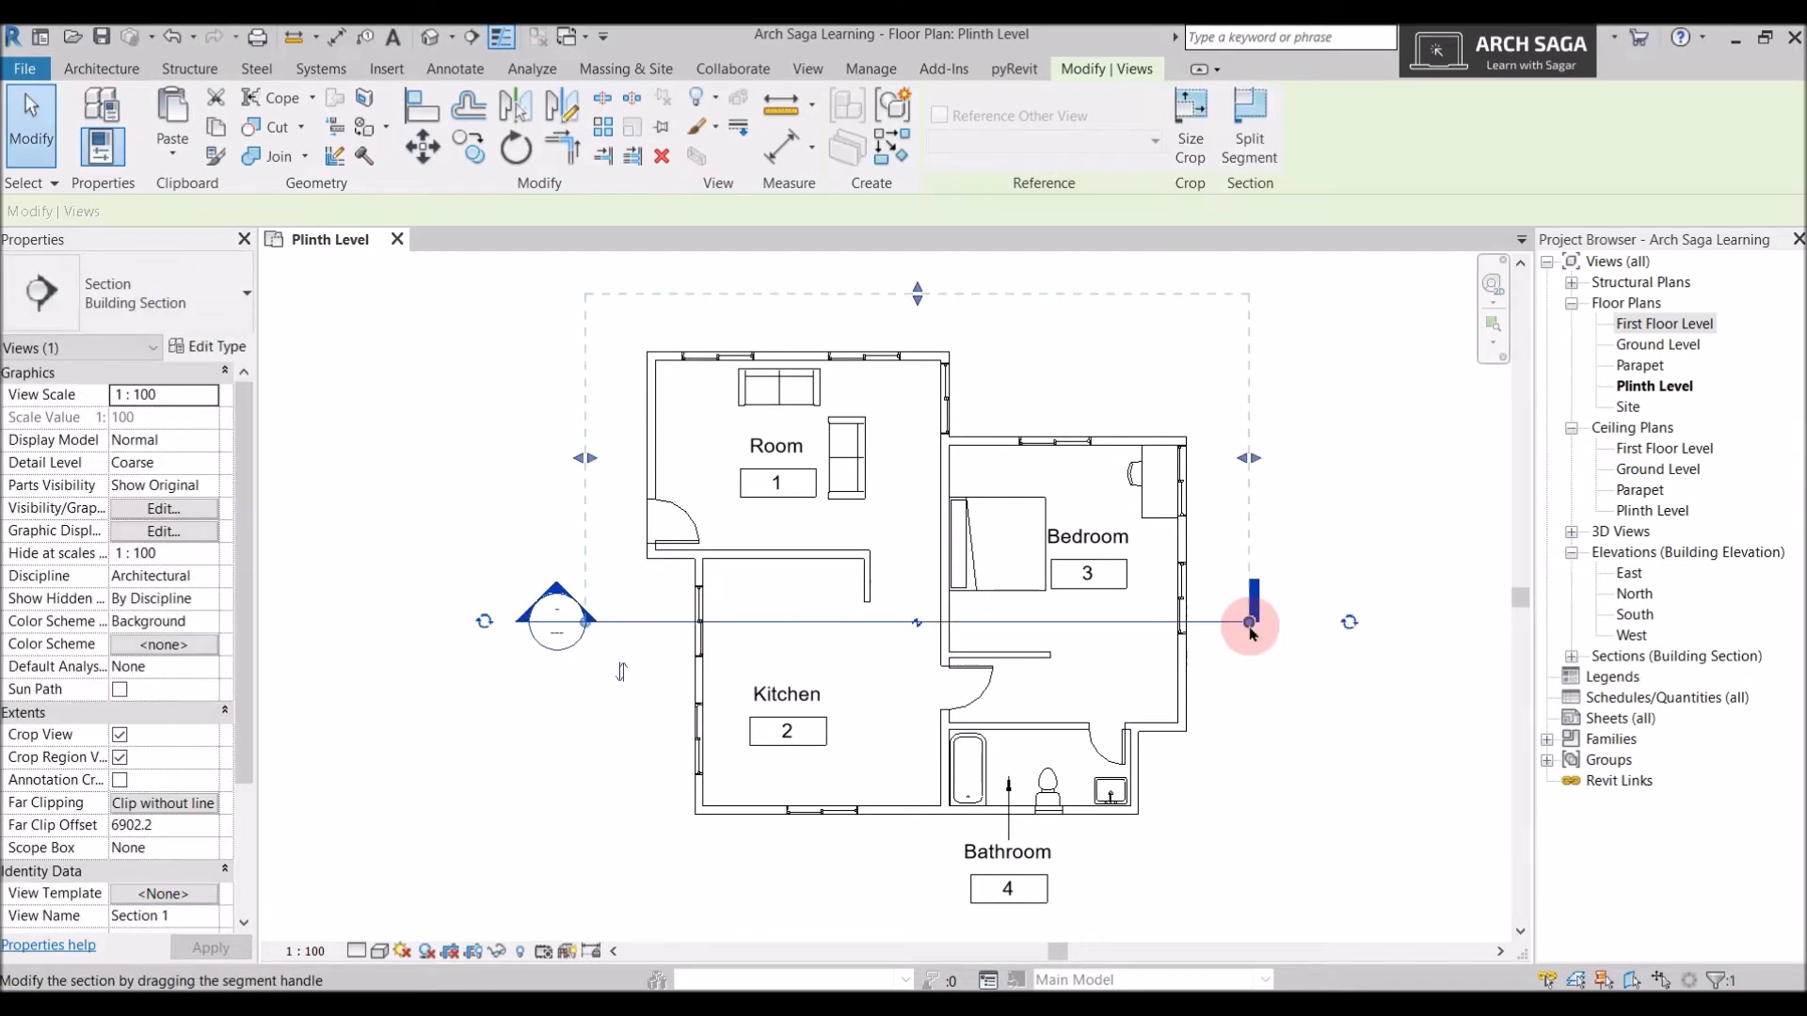
scroll(1249, 621, down, 1)
key(Escape)
key(Escape)
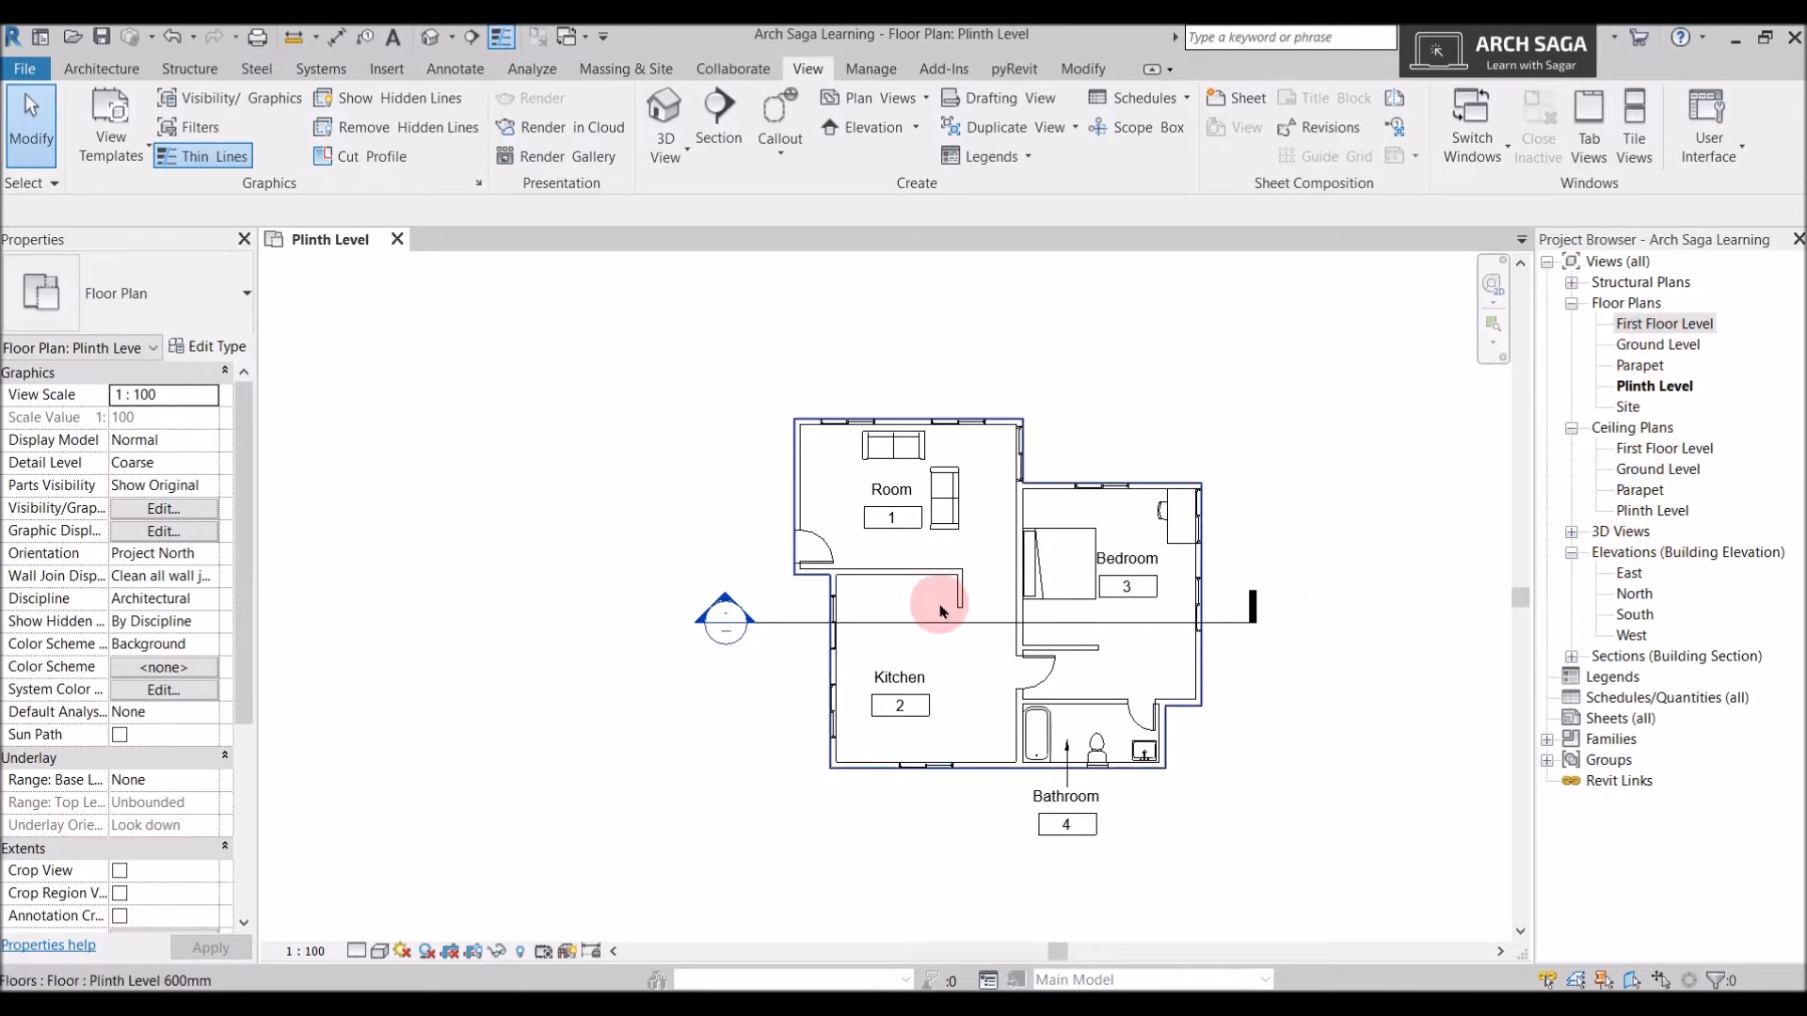
Expand the building sections in the project browser and open the Section 1 view to inspect it
click(764, 621)
click(1350, 623)
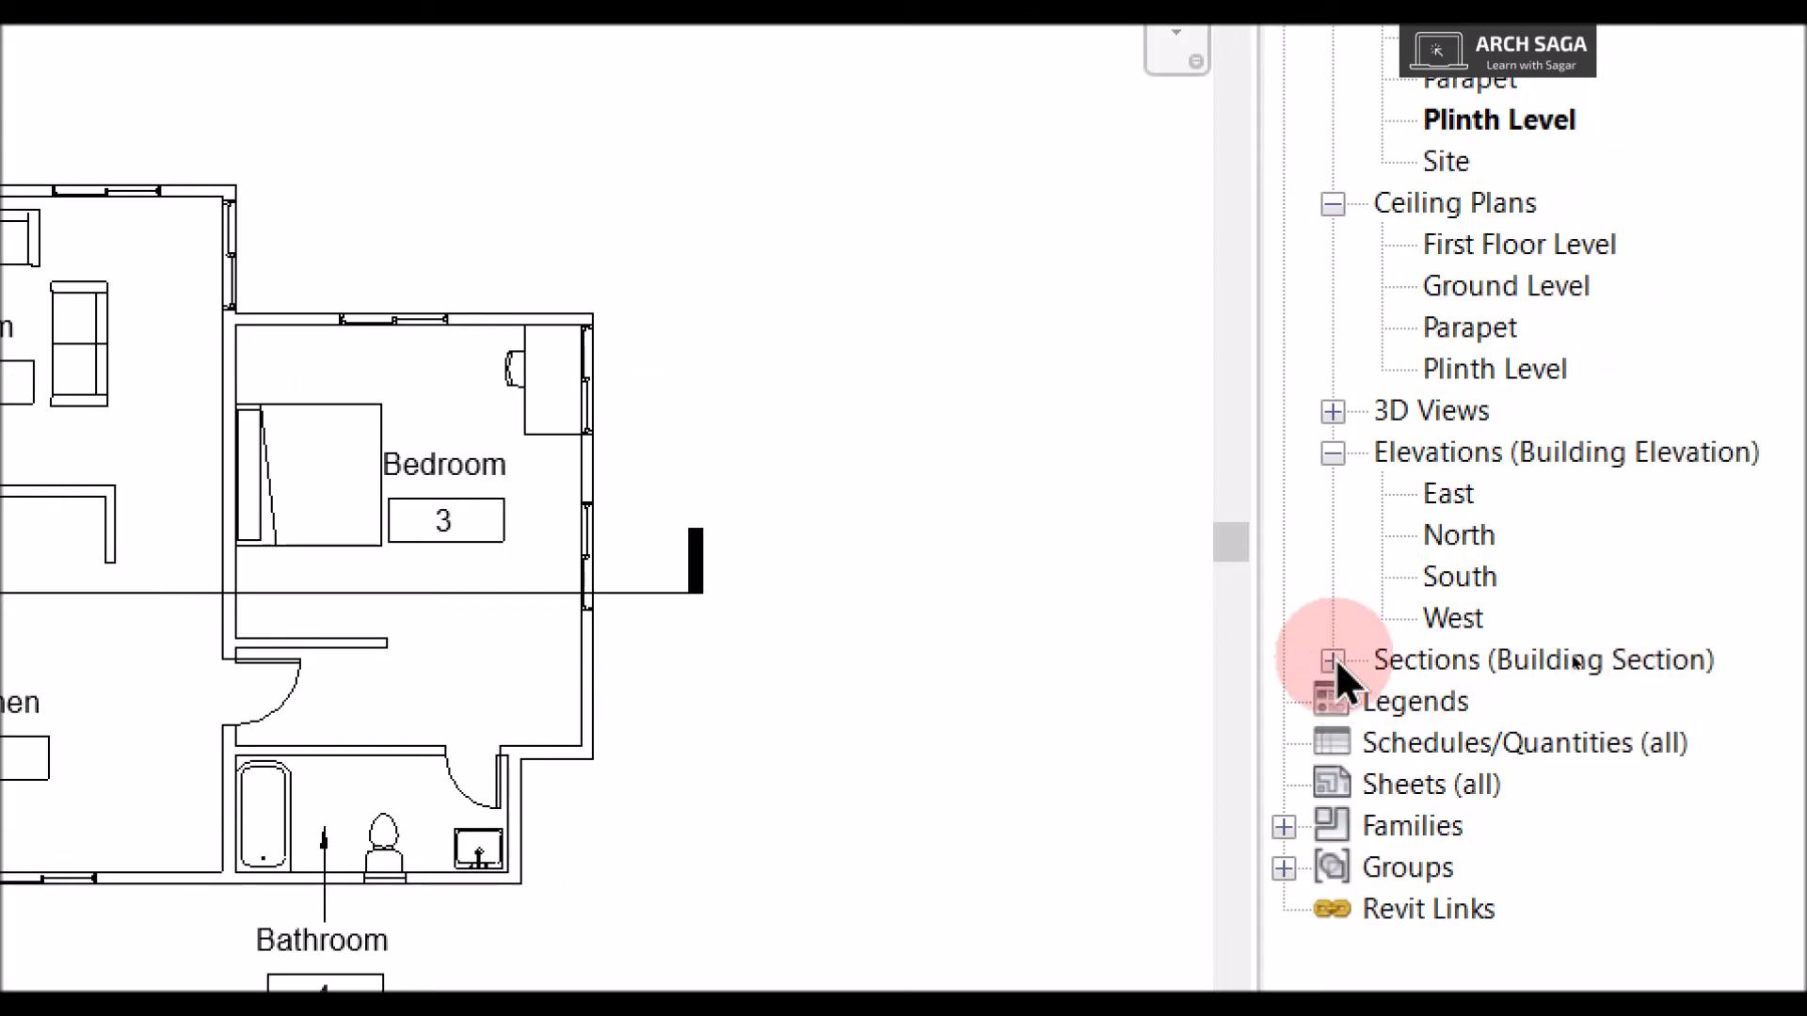
click(1333, 660)
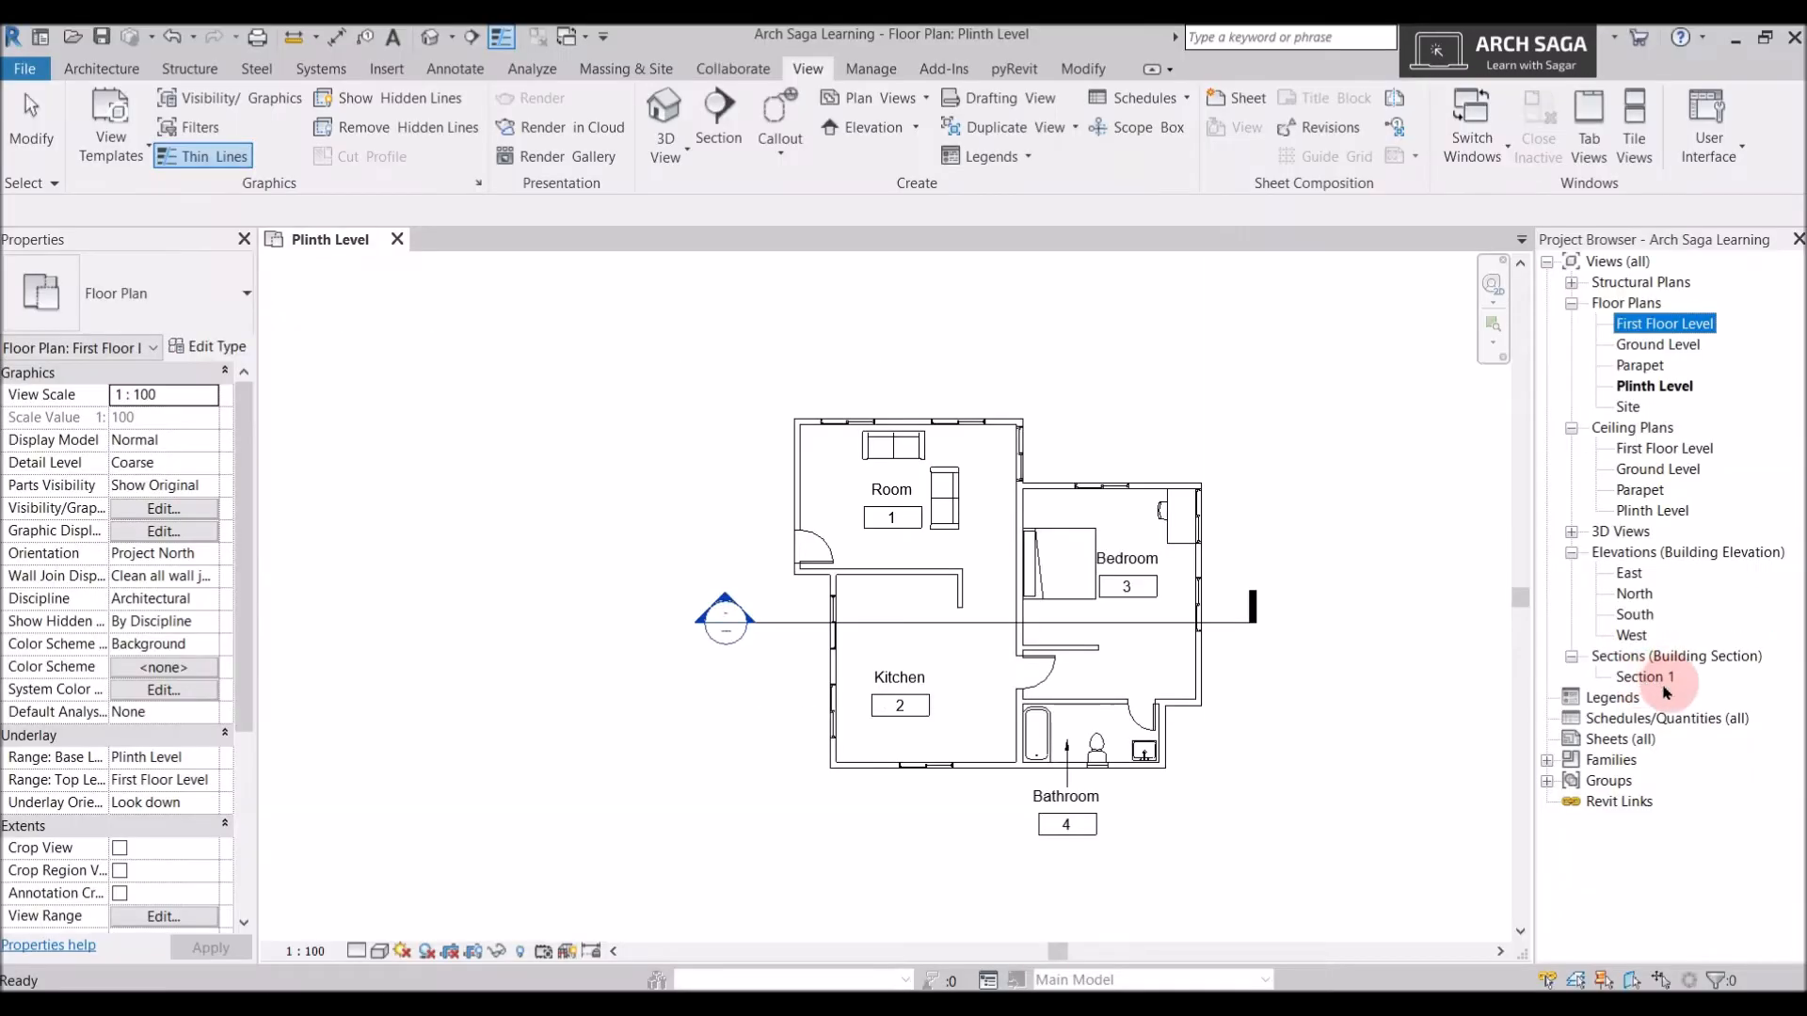
double_click(1587, 675)
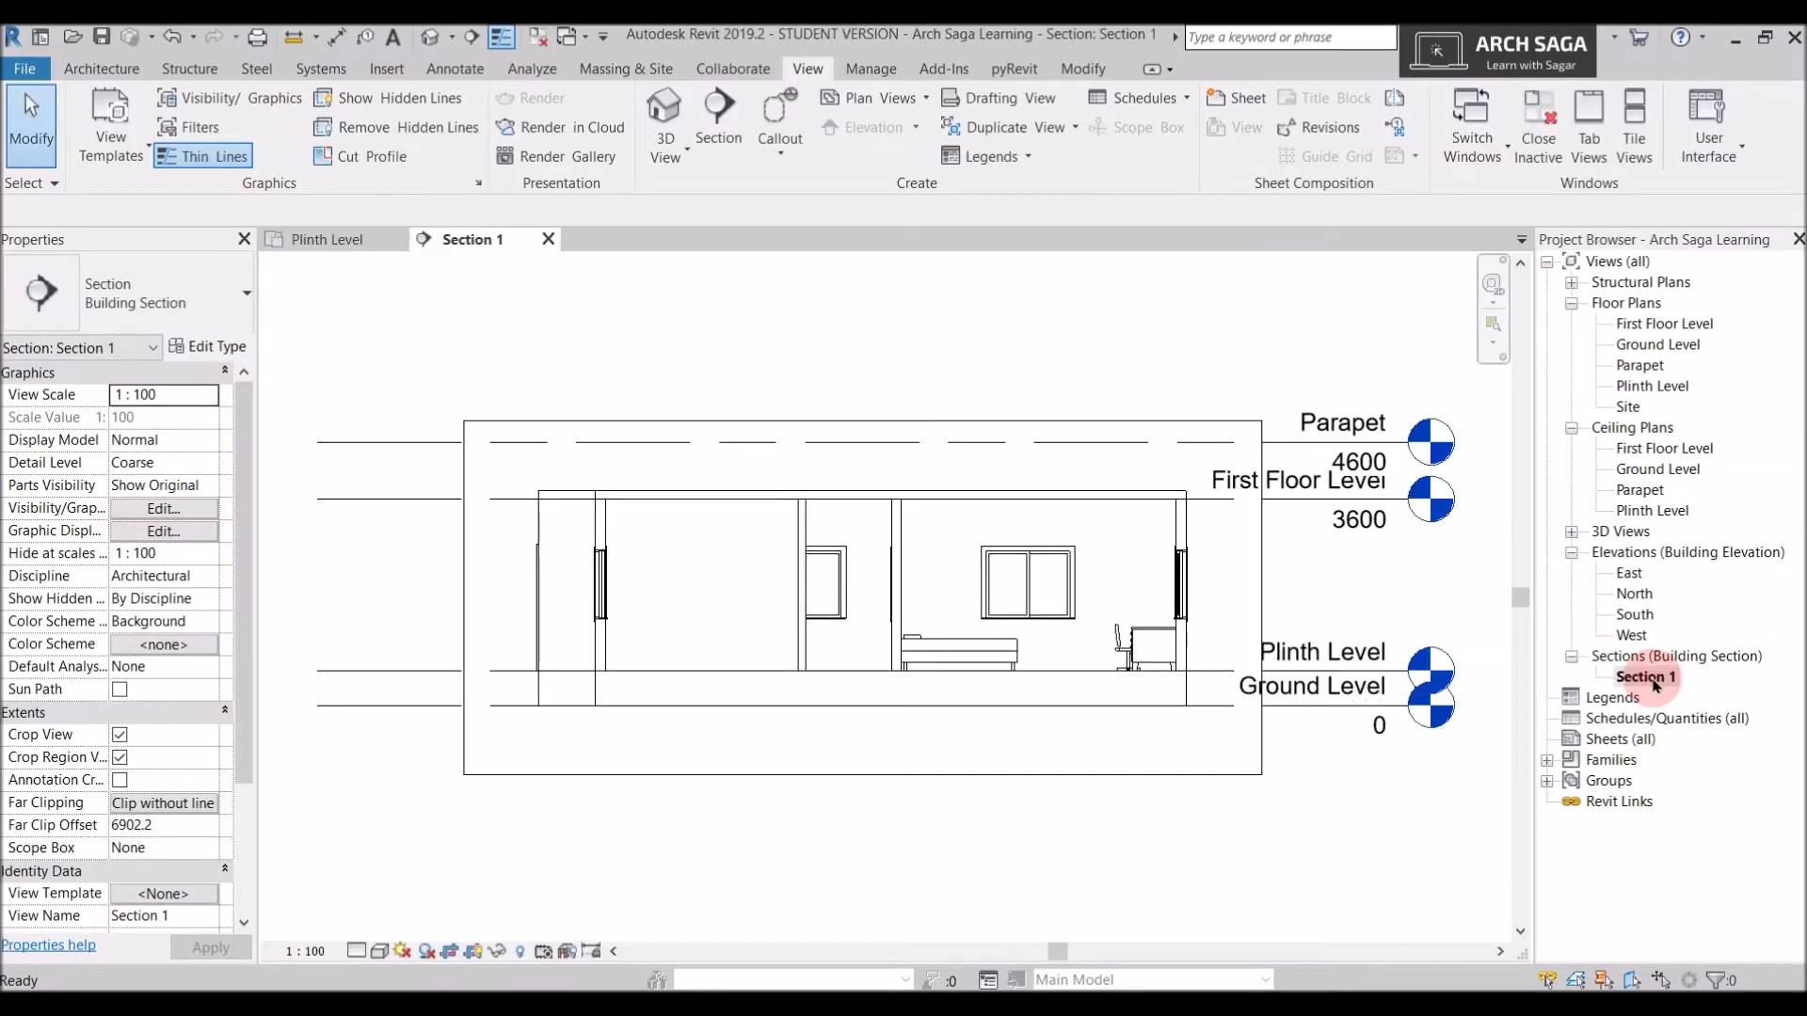
scroll(866, 646, up, 2)
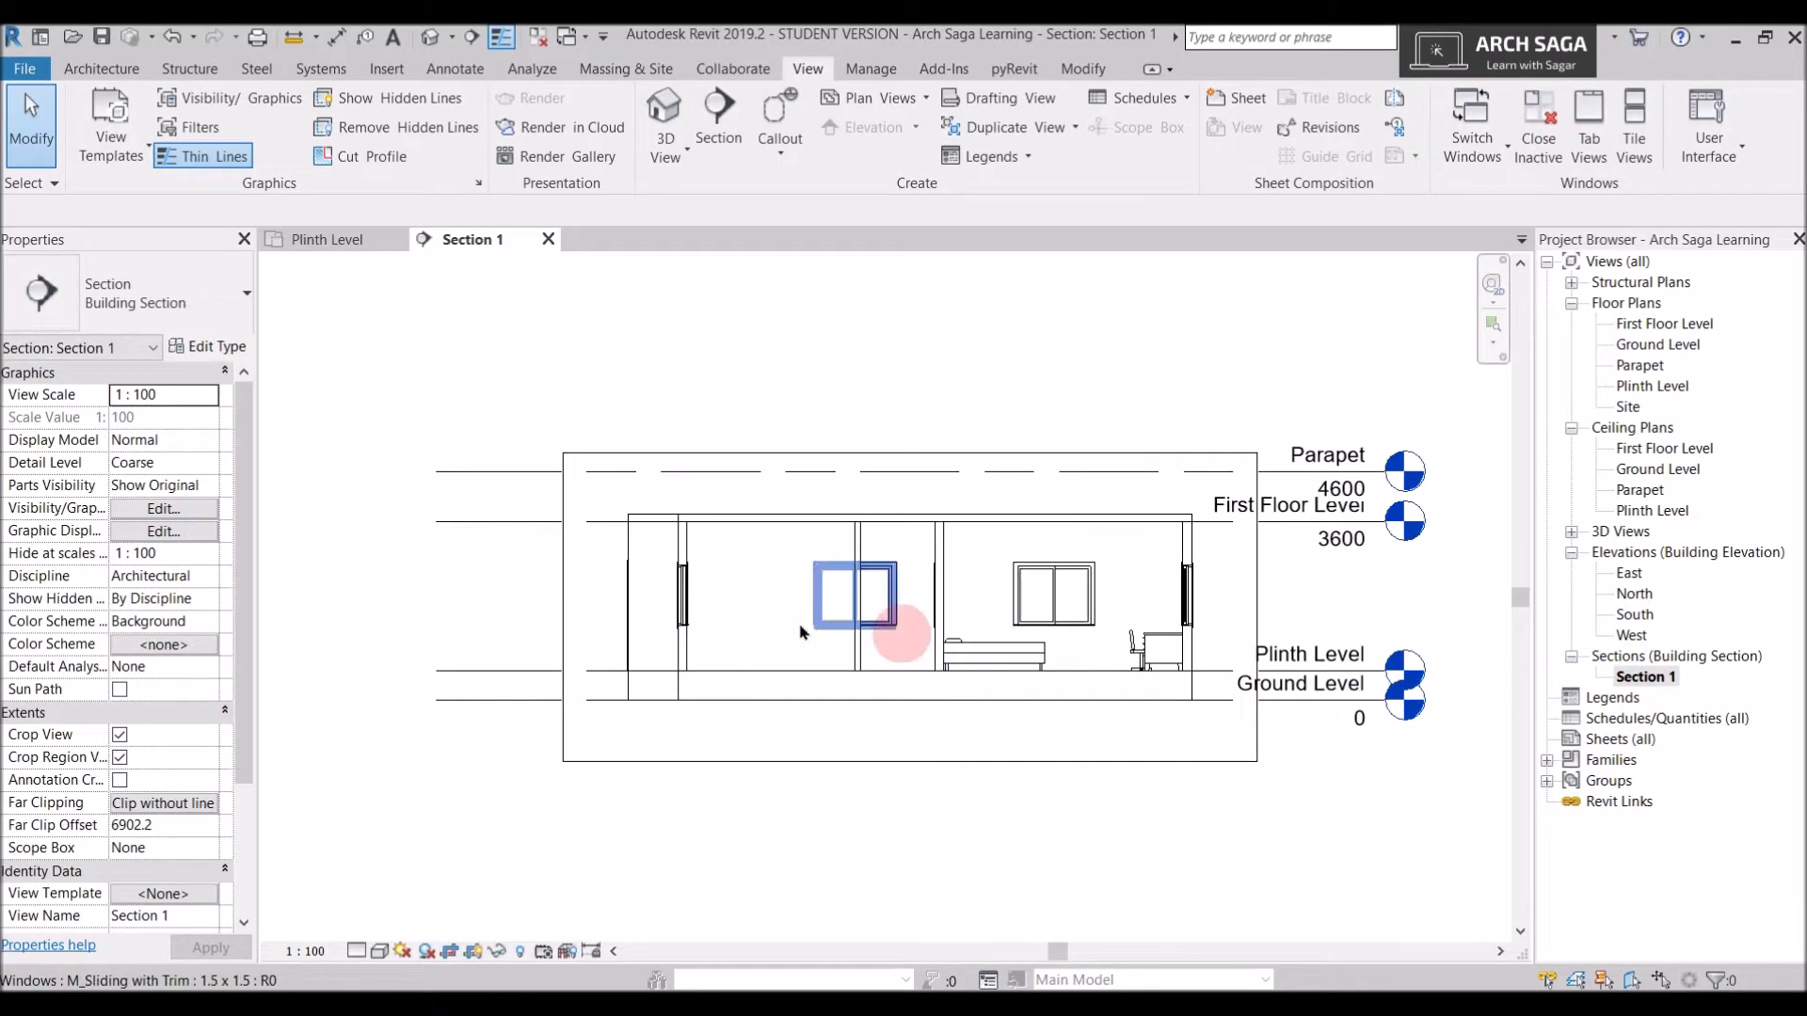
scroll(694, 581, down, 3)
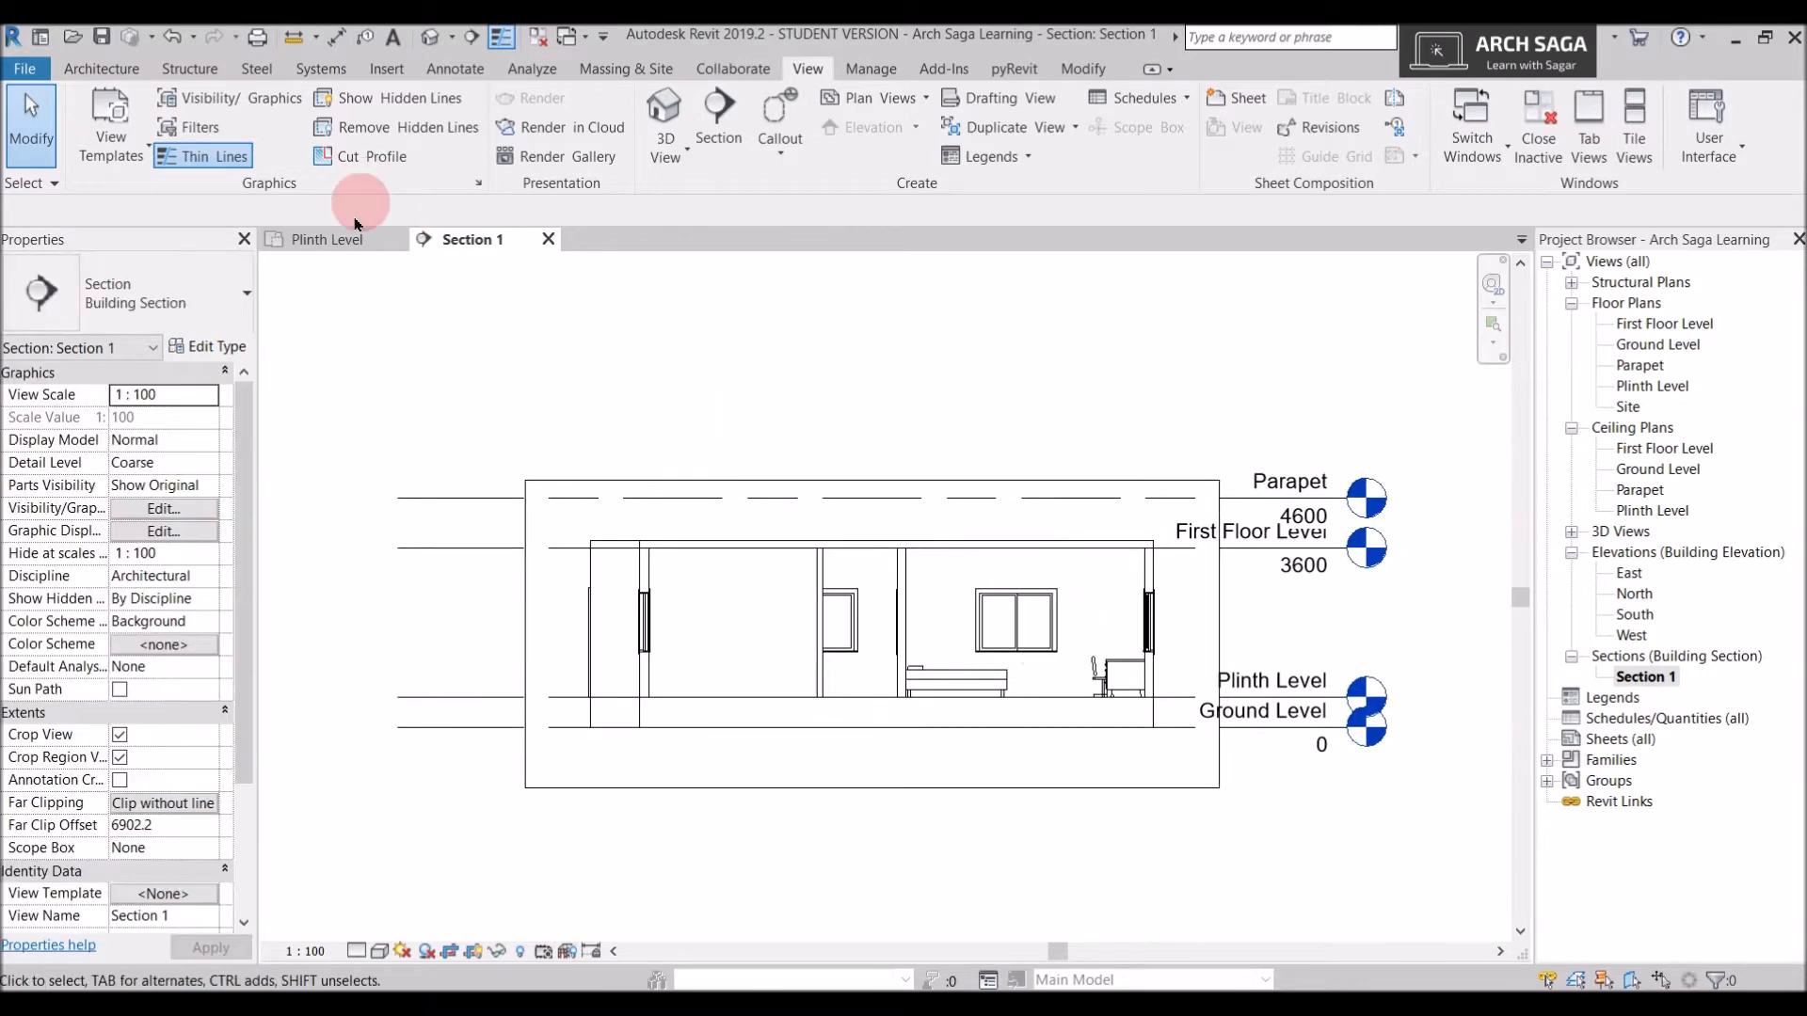
Return to the Plinth Level plan, go to the section's view from its section line, and close that view
click(342, 243)
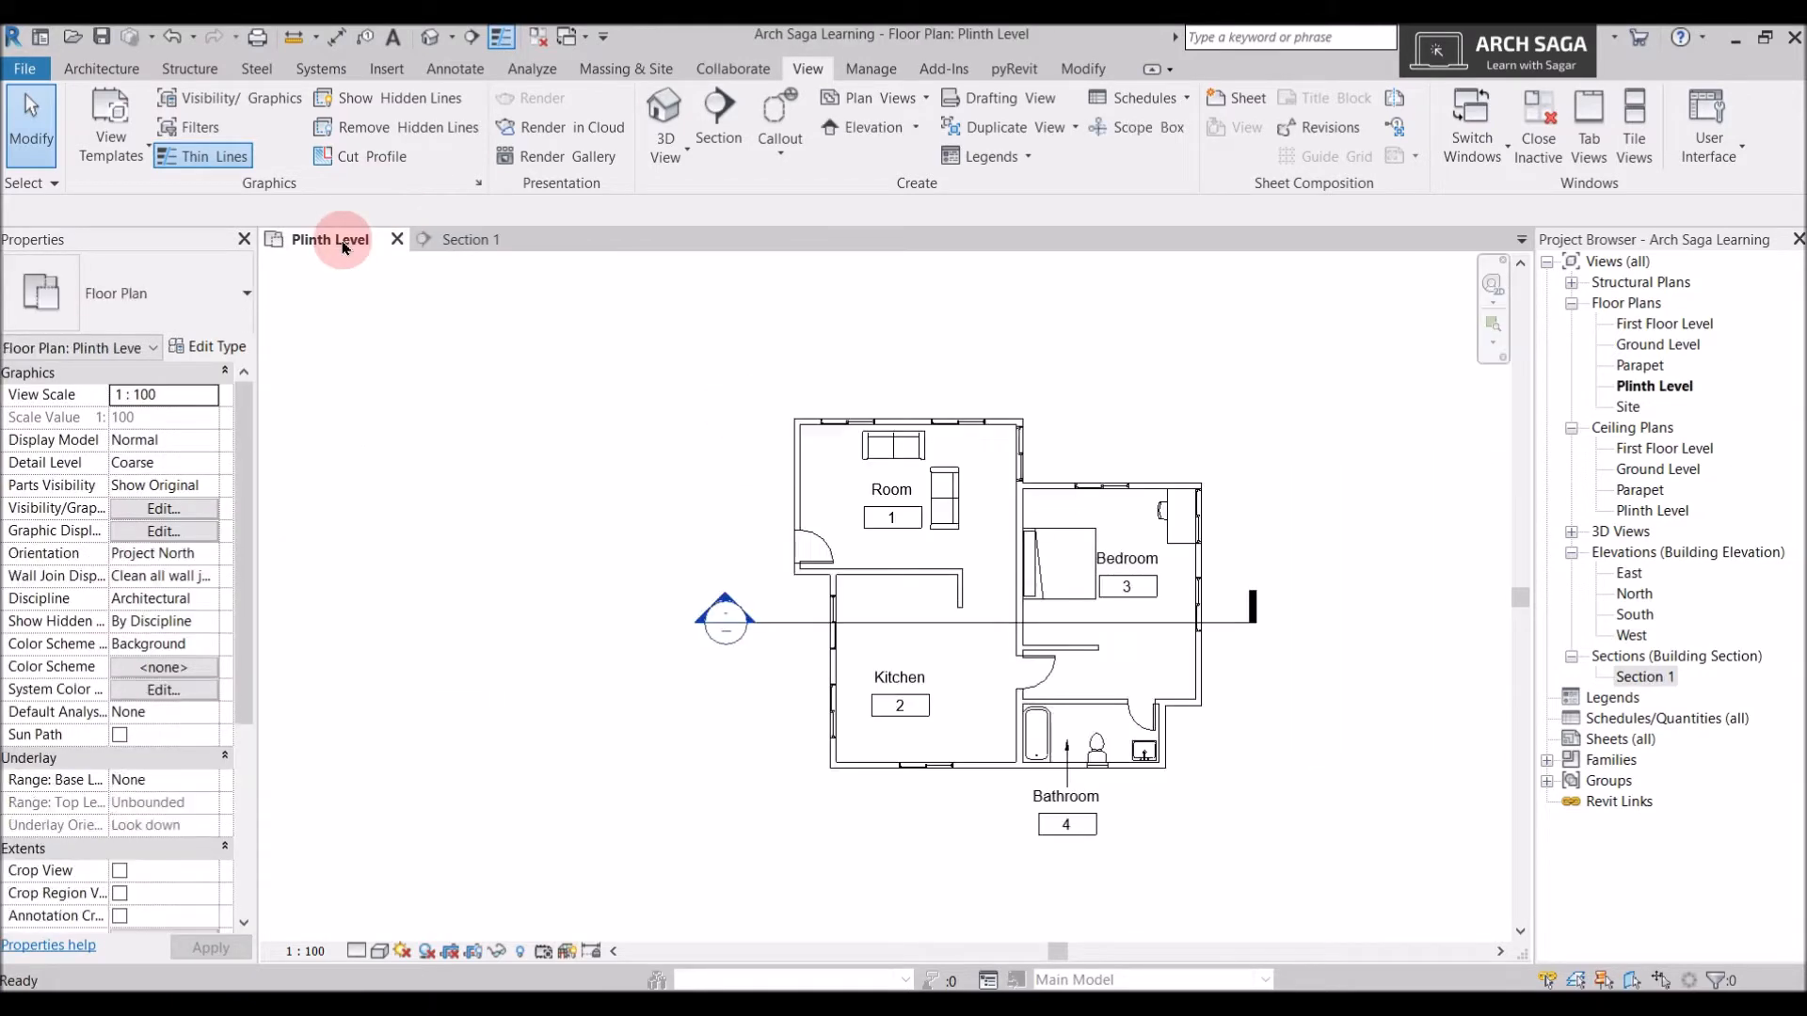
click(771, 623)
right_click(770, 621)
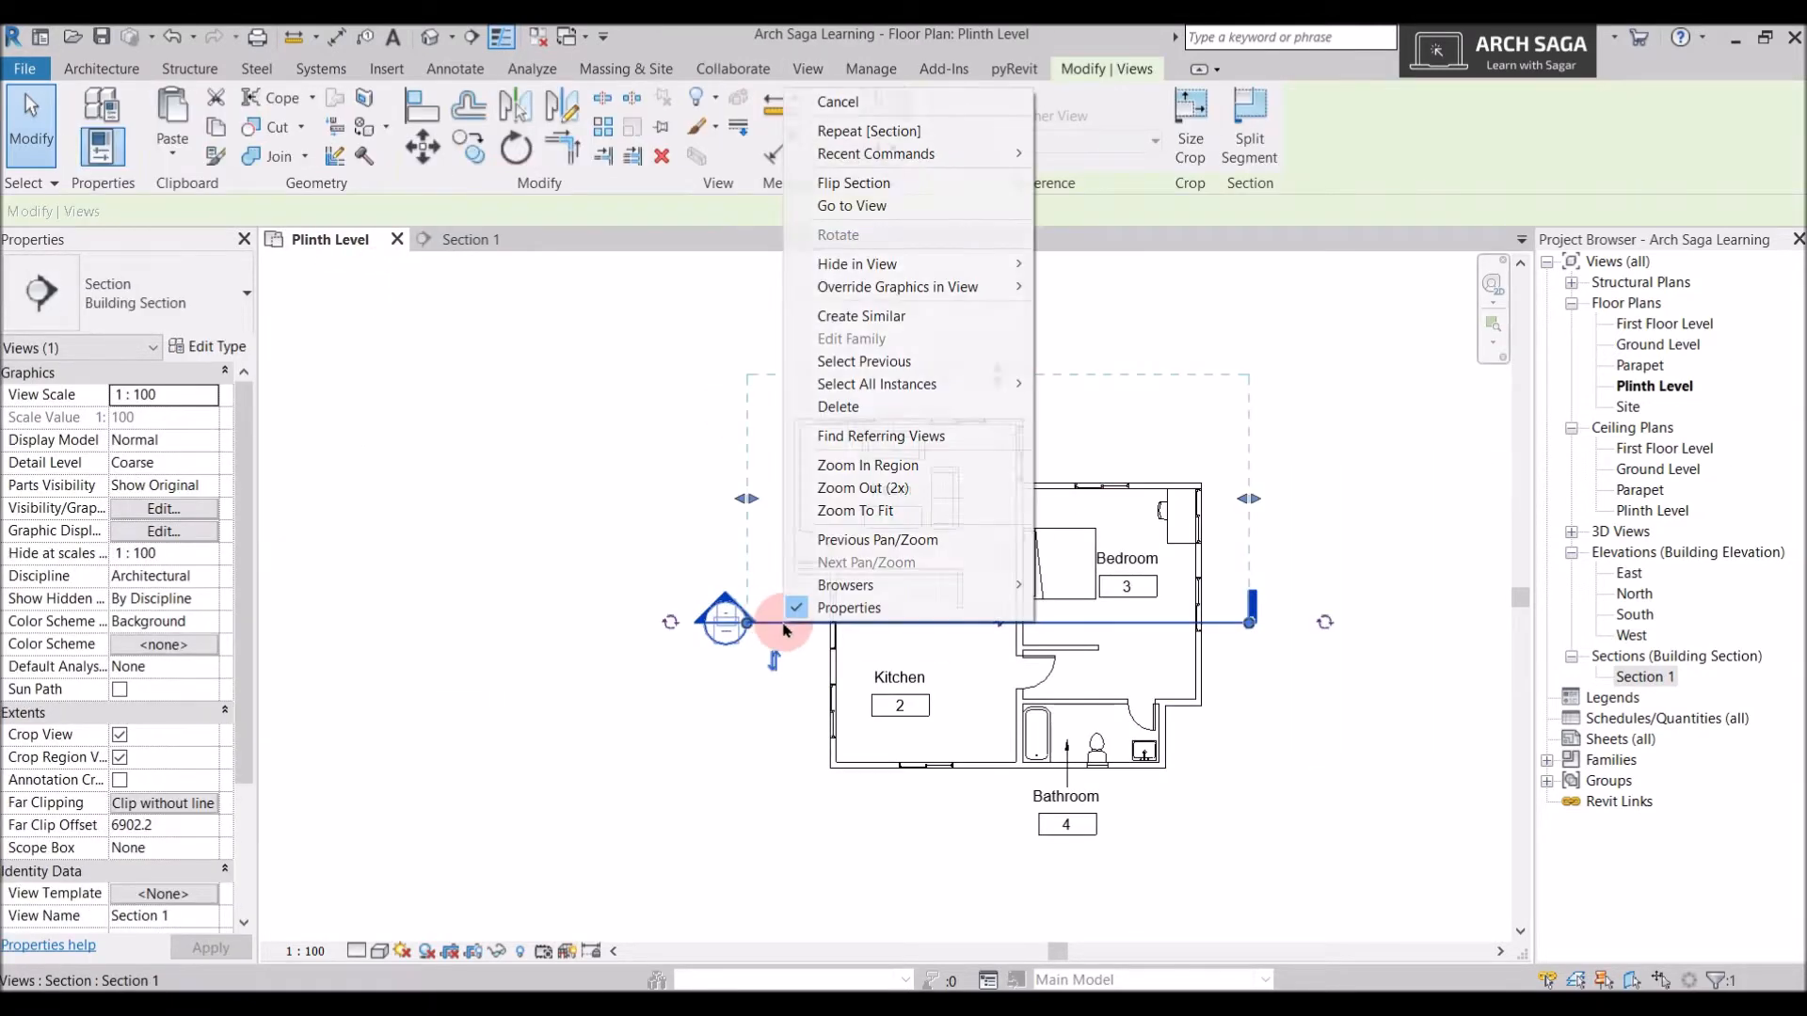
click(852, 205)
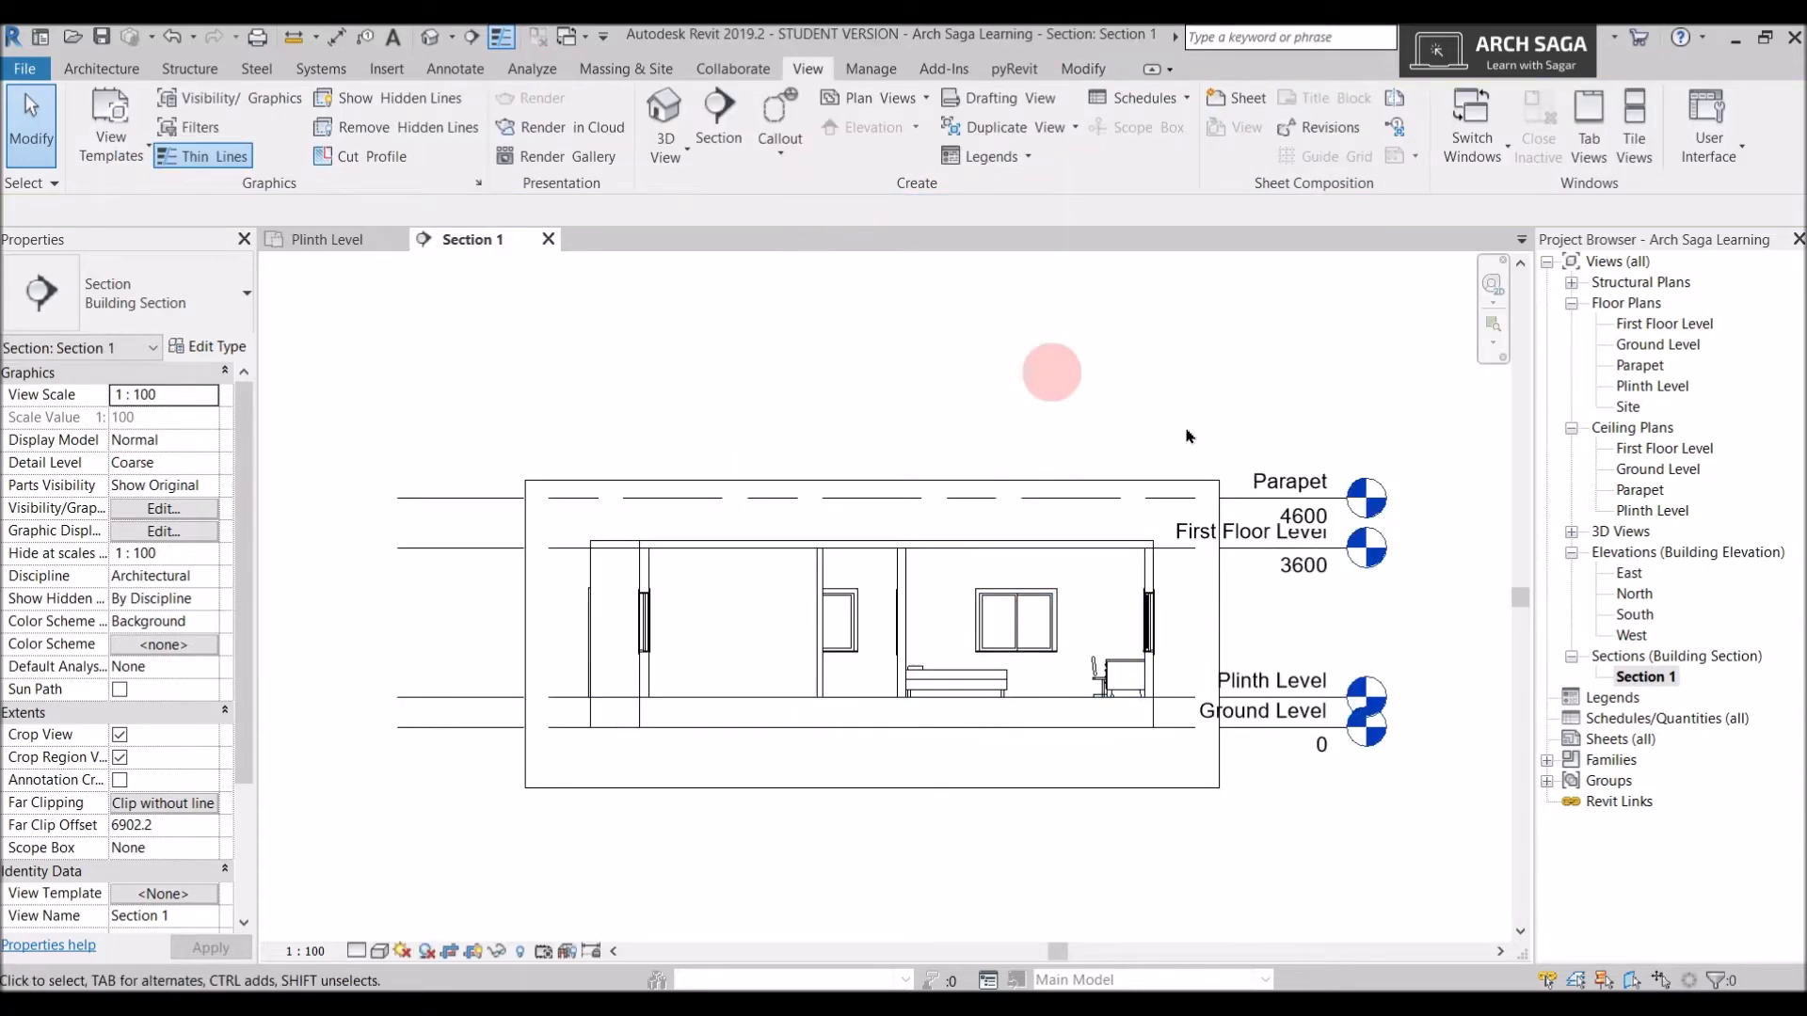
click(548, 241)
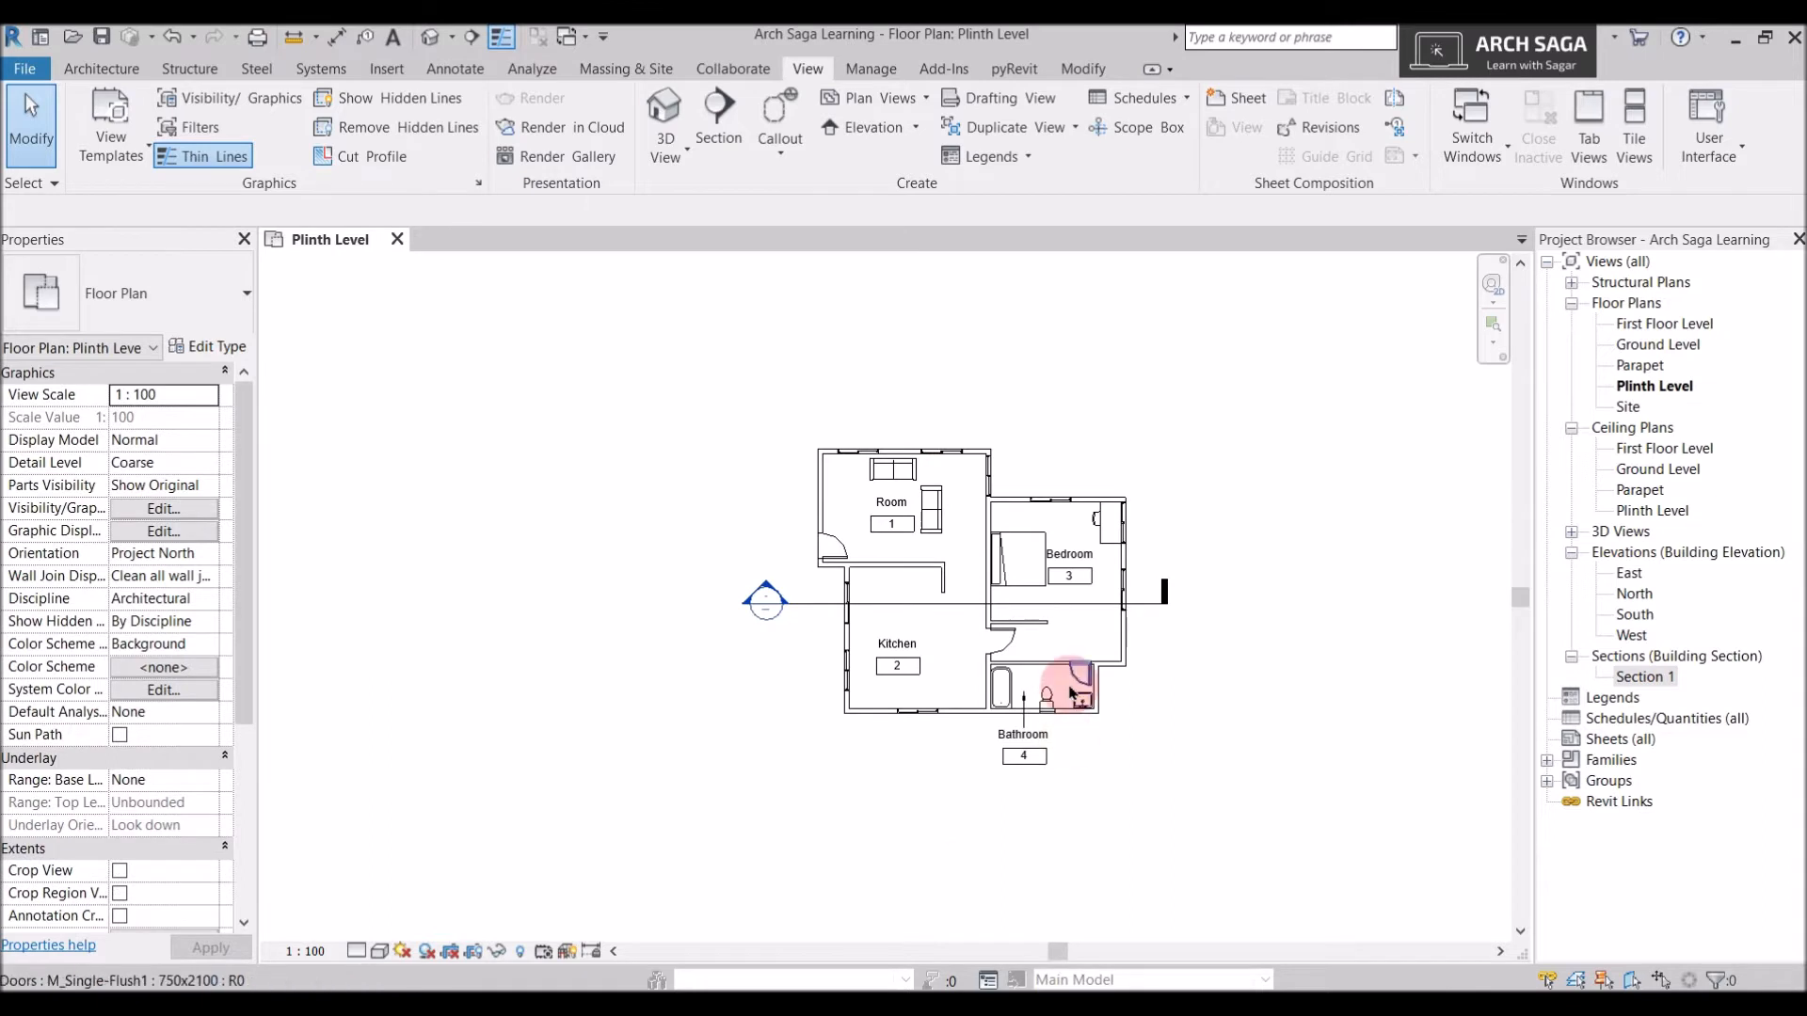
Rename the Section 1 view as Section AA
scroll(1233, 581, up, 1)
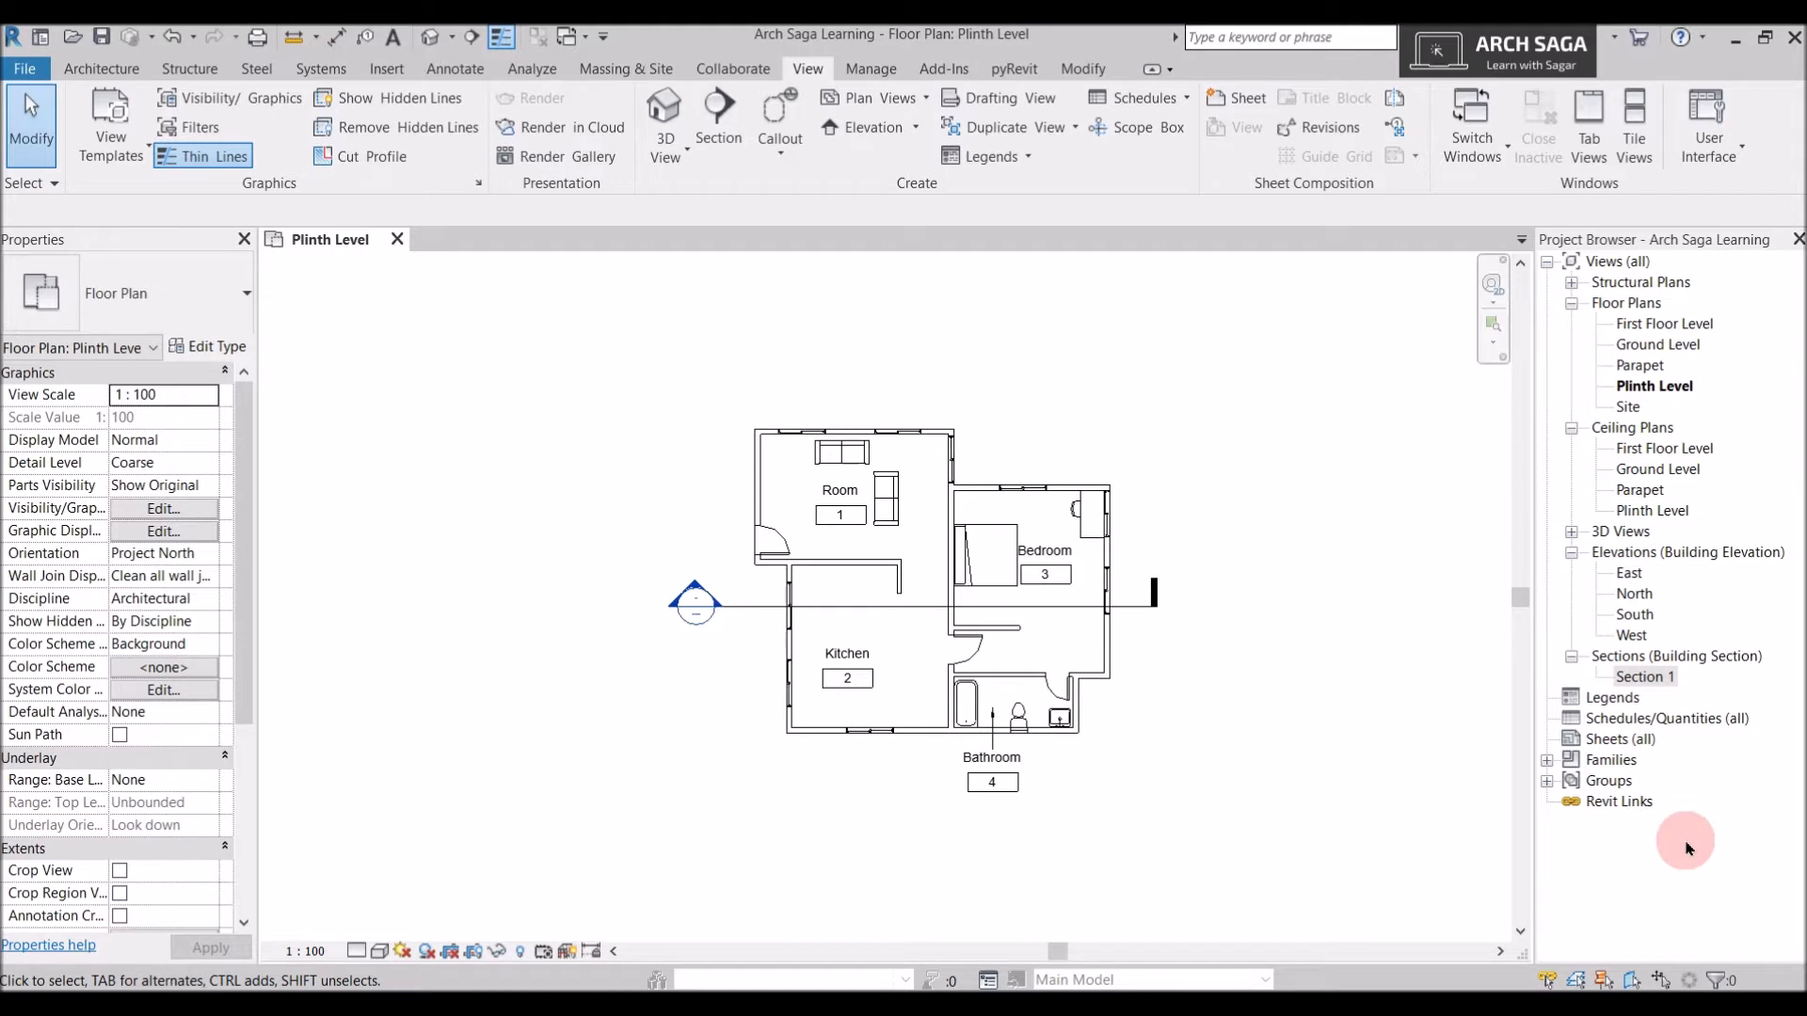
click(1651, 681)
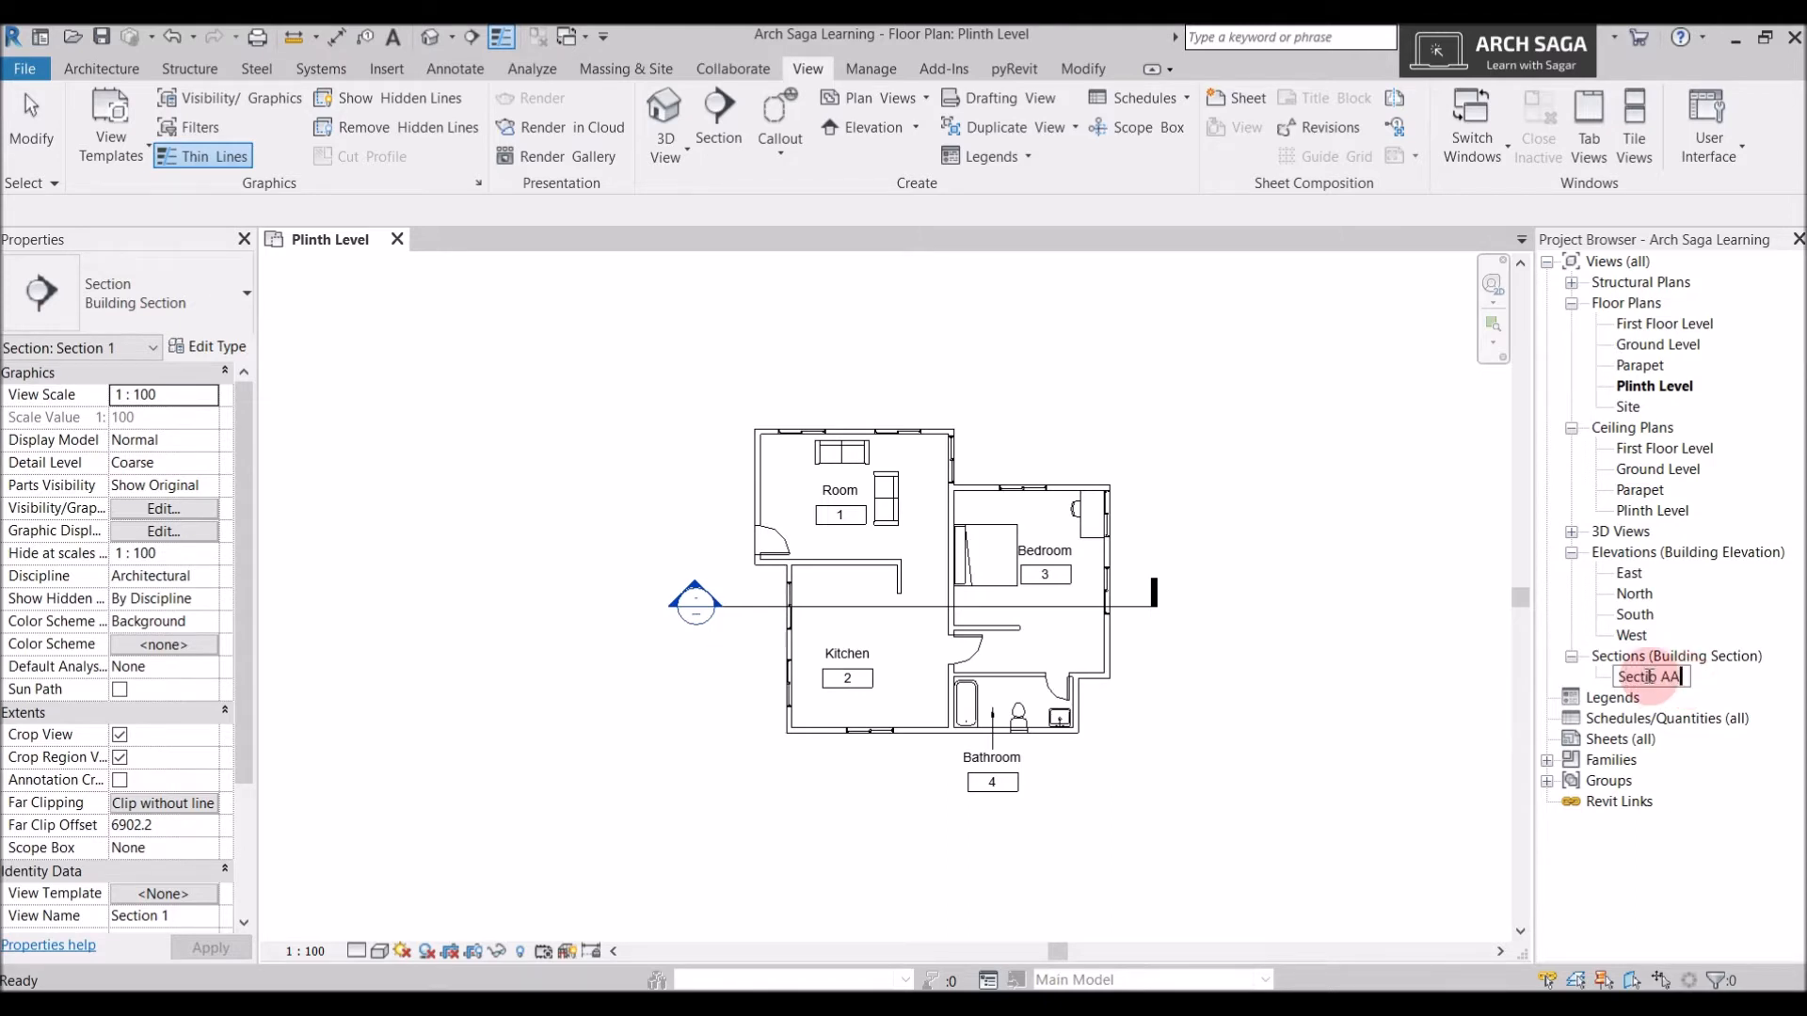
click(1408, 649)
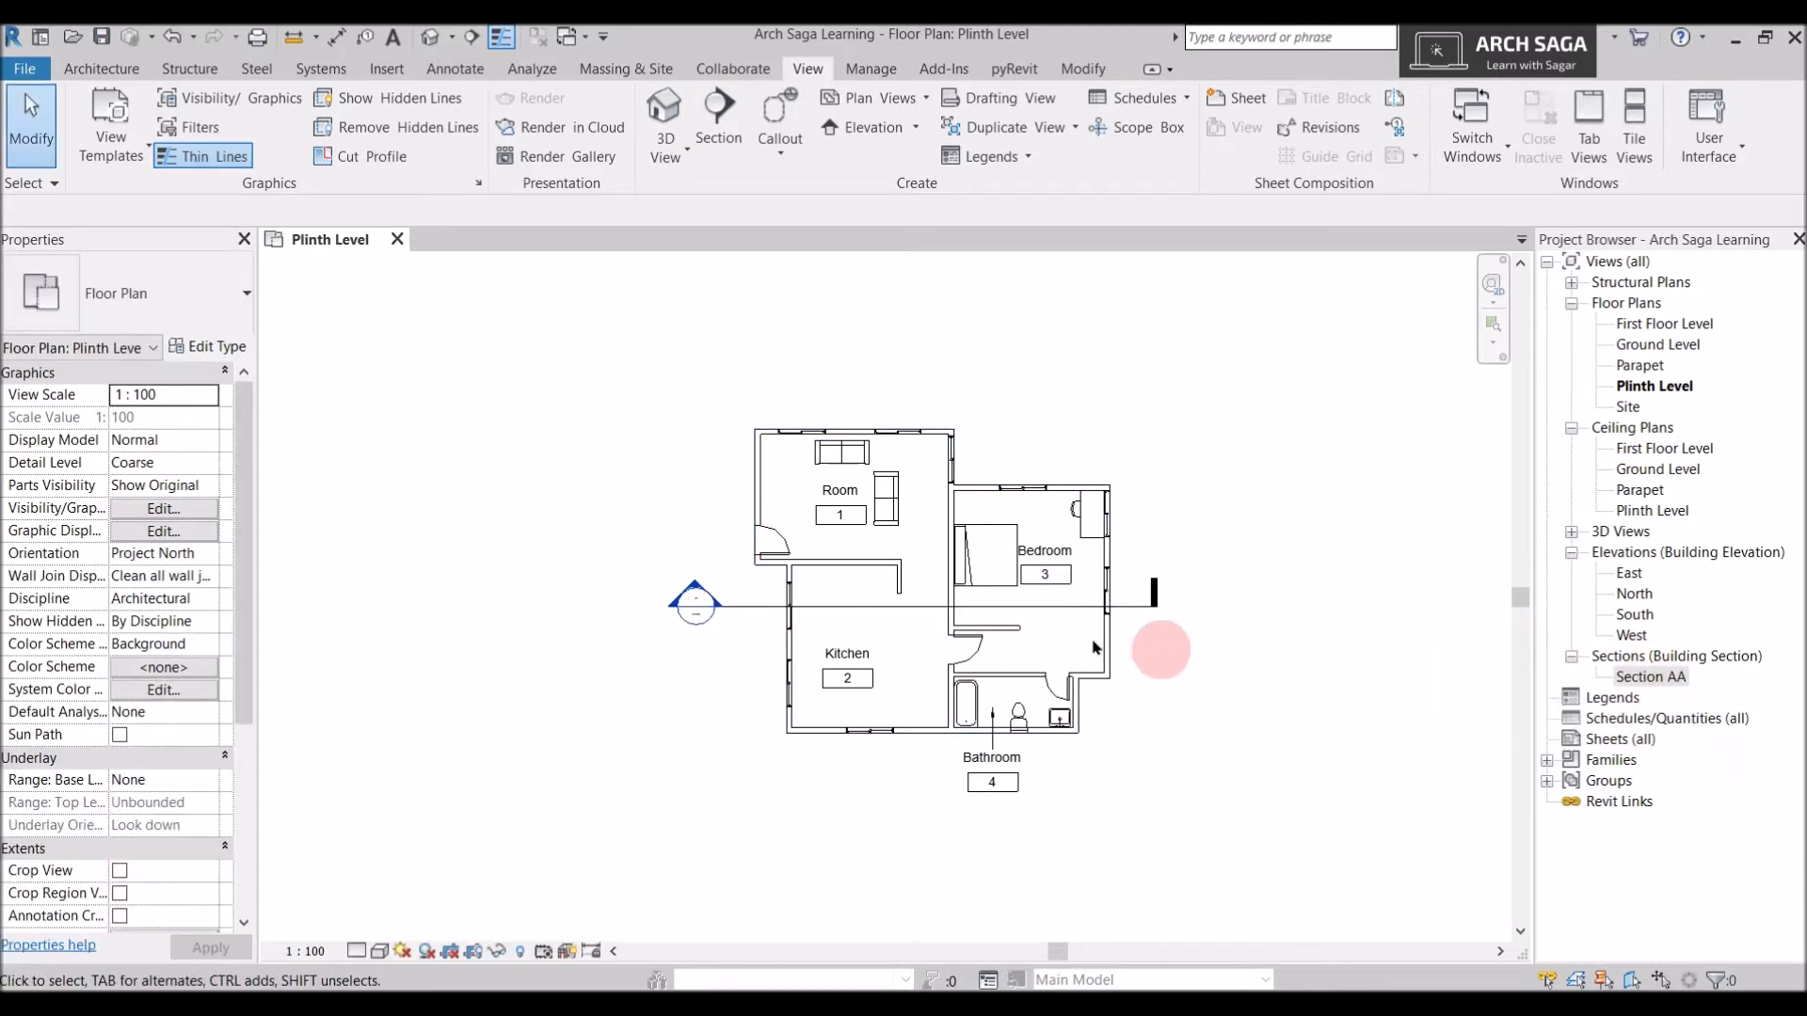
Examine the section head beside the kitchen, including its direction arrow and its detail and sheet number fields
scroll(837, 598, up, 2)
scroll(658, 613, up, 3)
scroll(617, 550, up, 1)
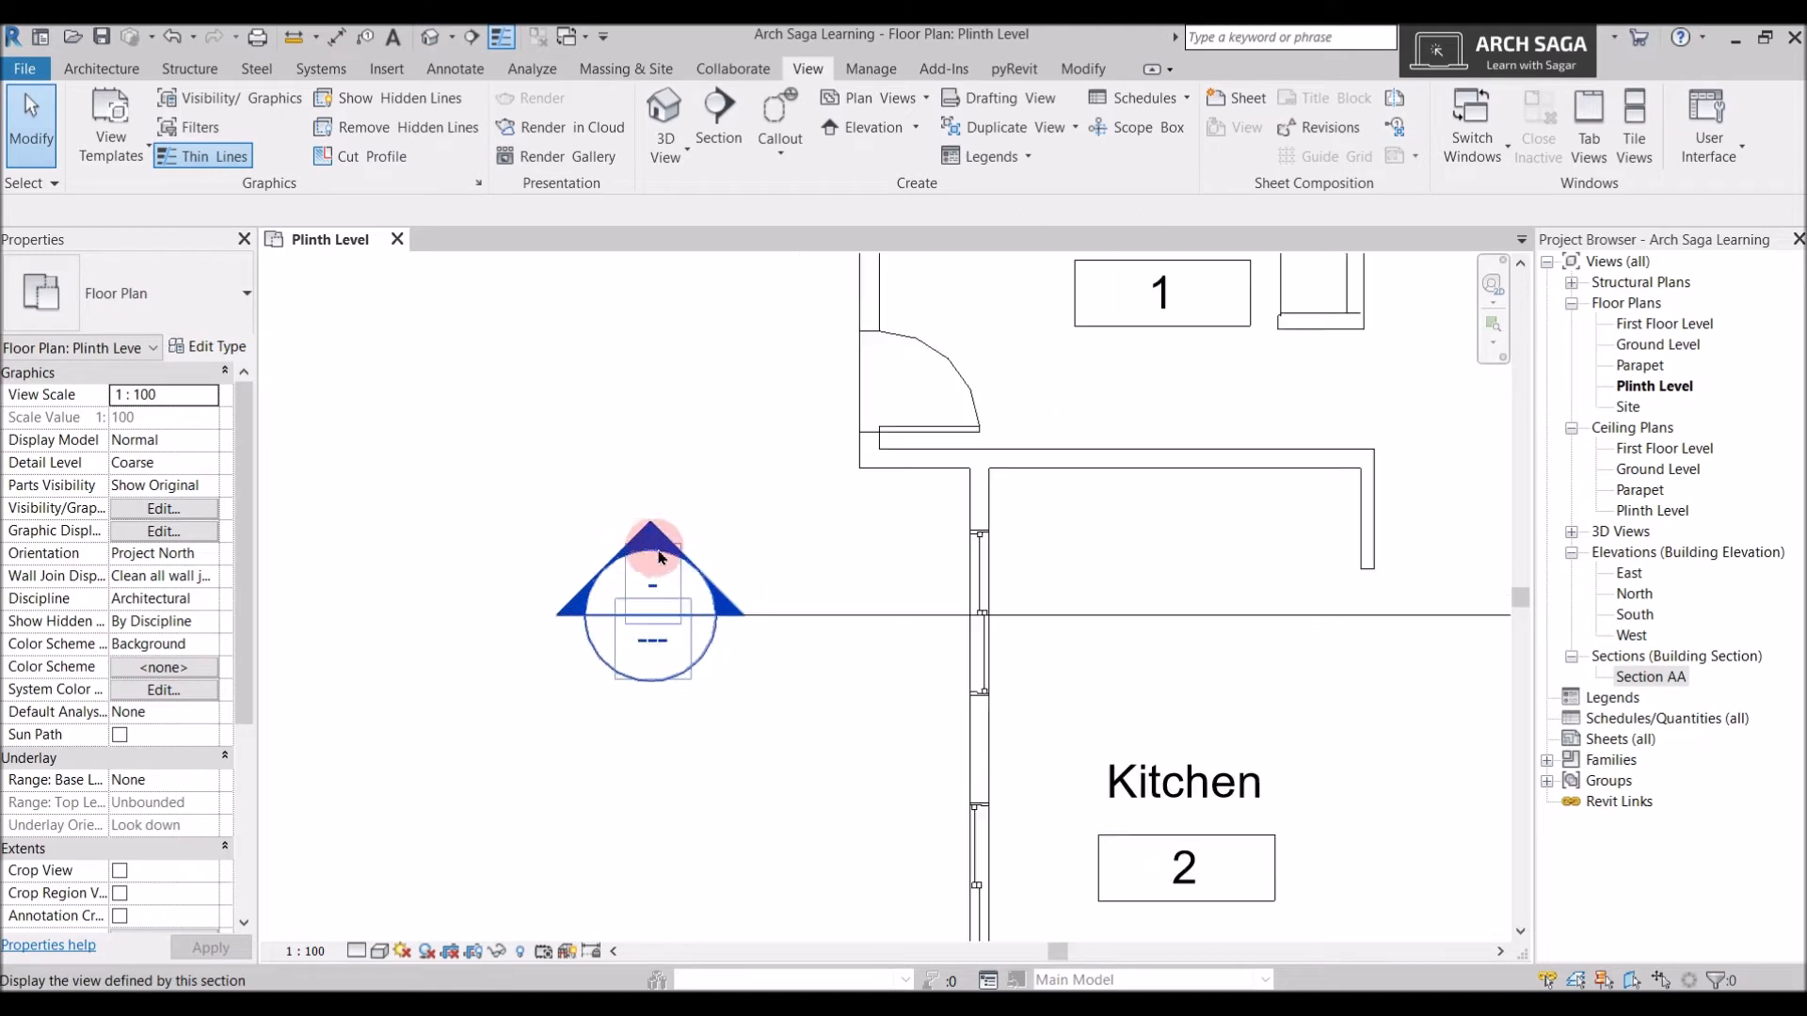
scroll(743, 628, down, 3)
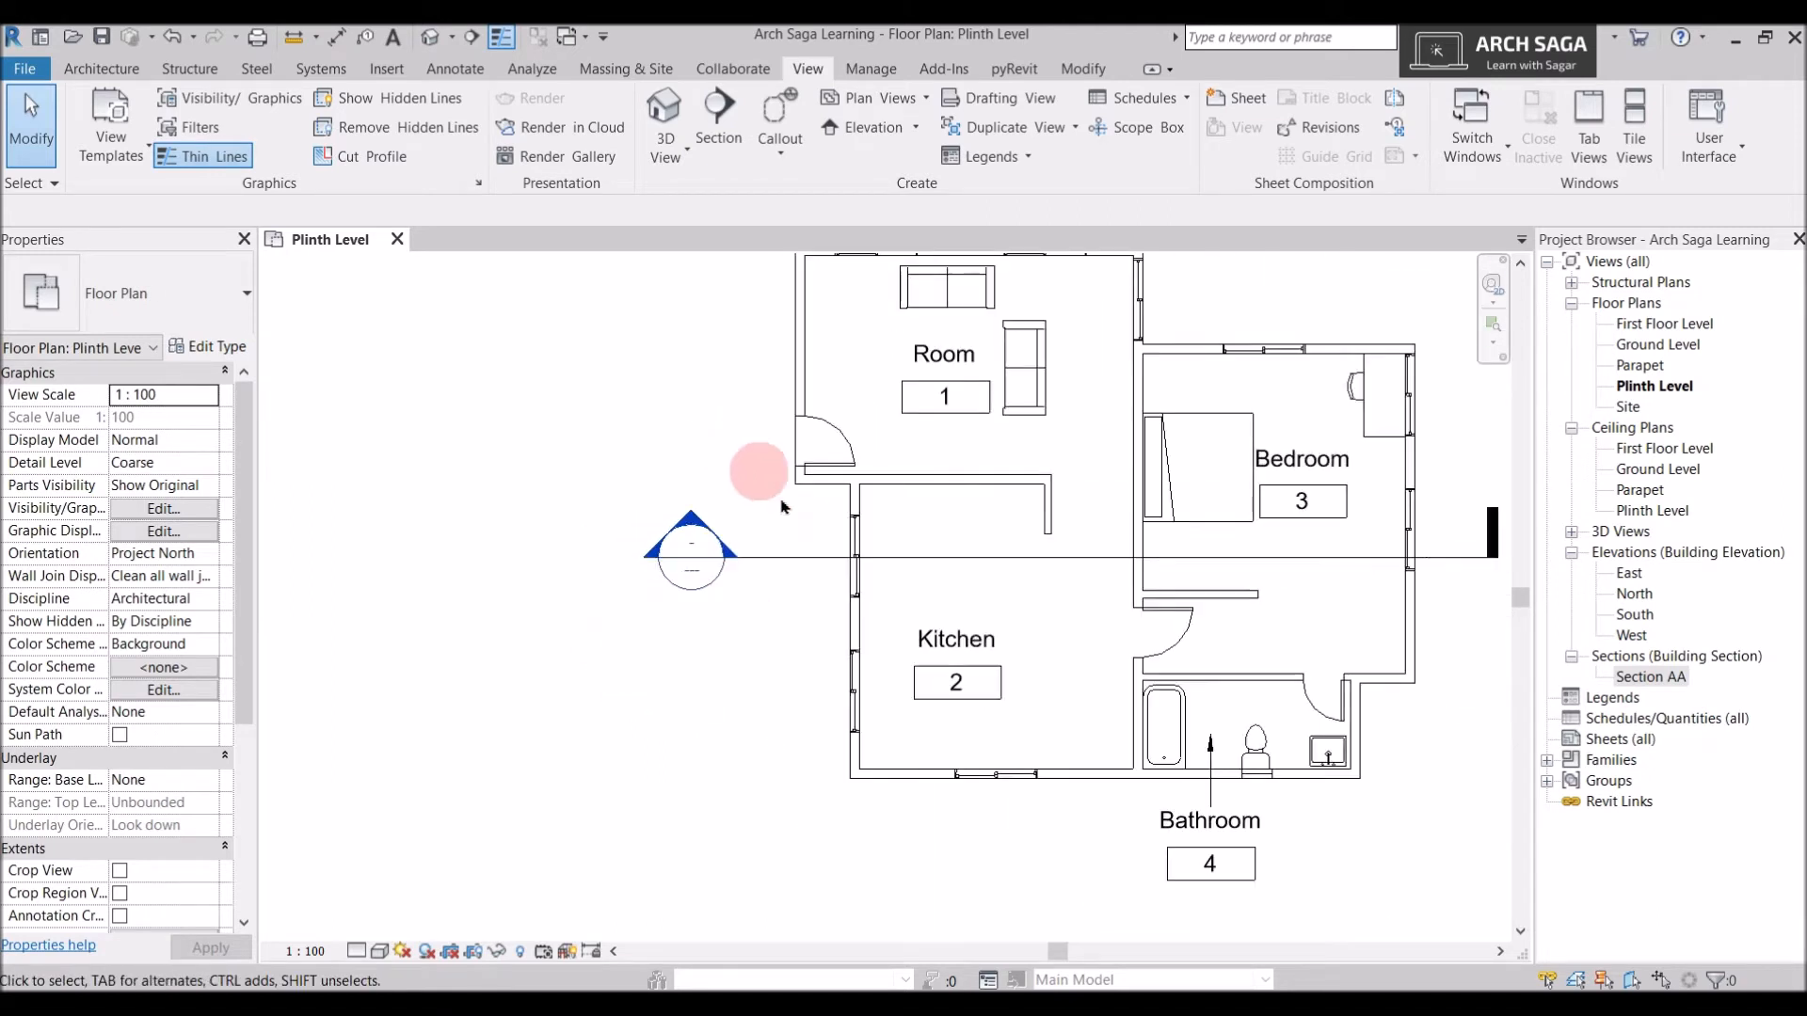
scroll(732, 456, up, 2)
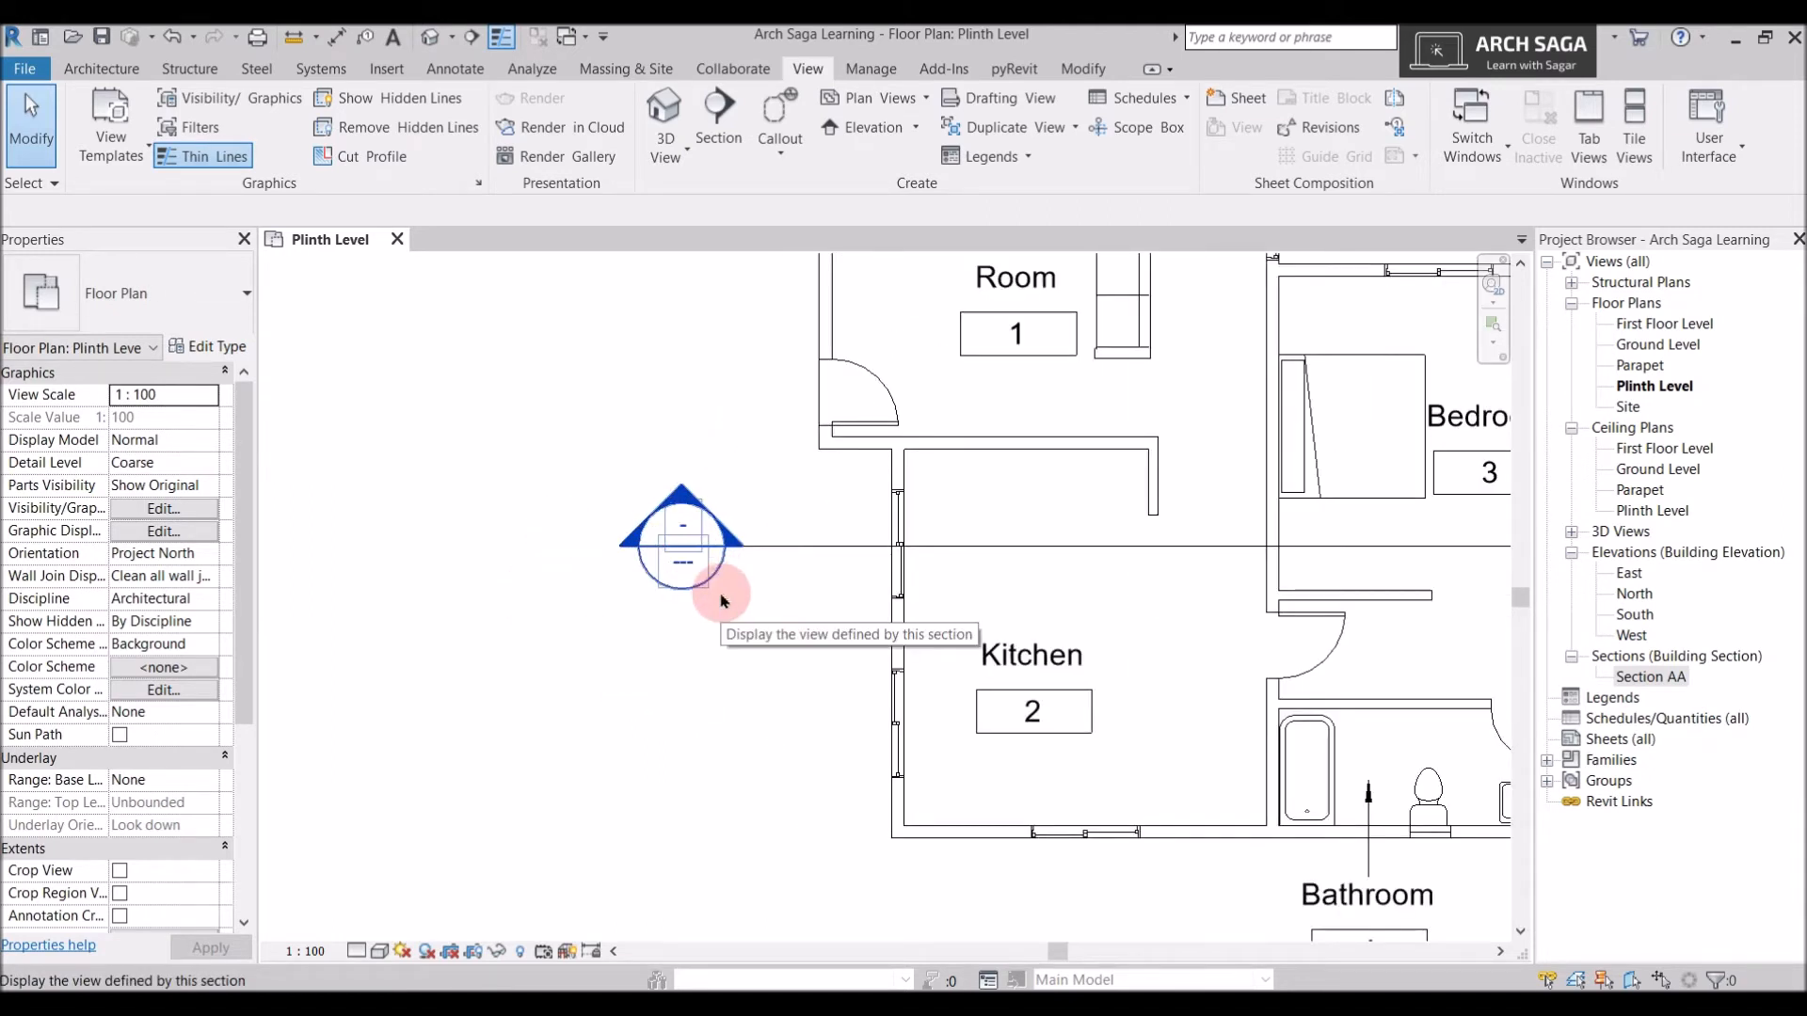
scroll(678, 542, up, 2)
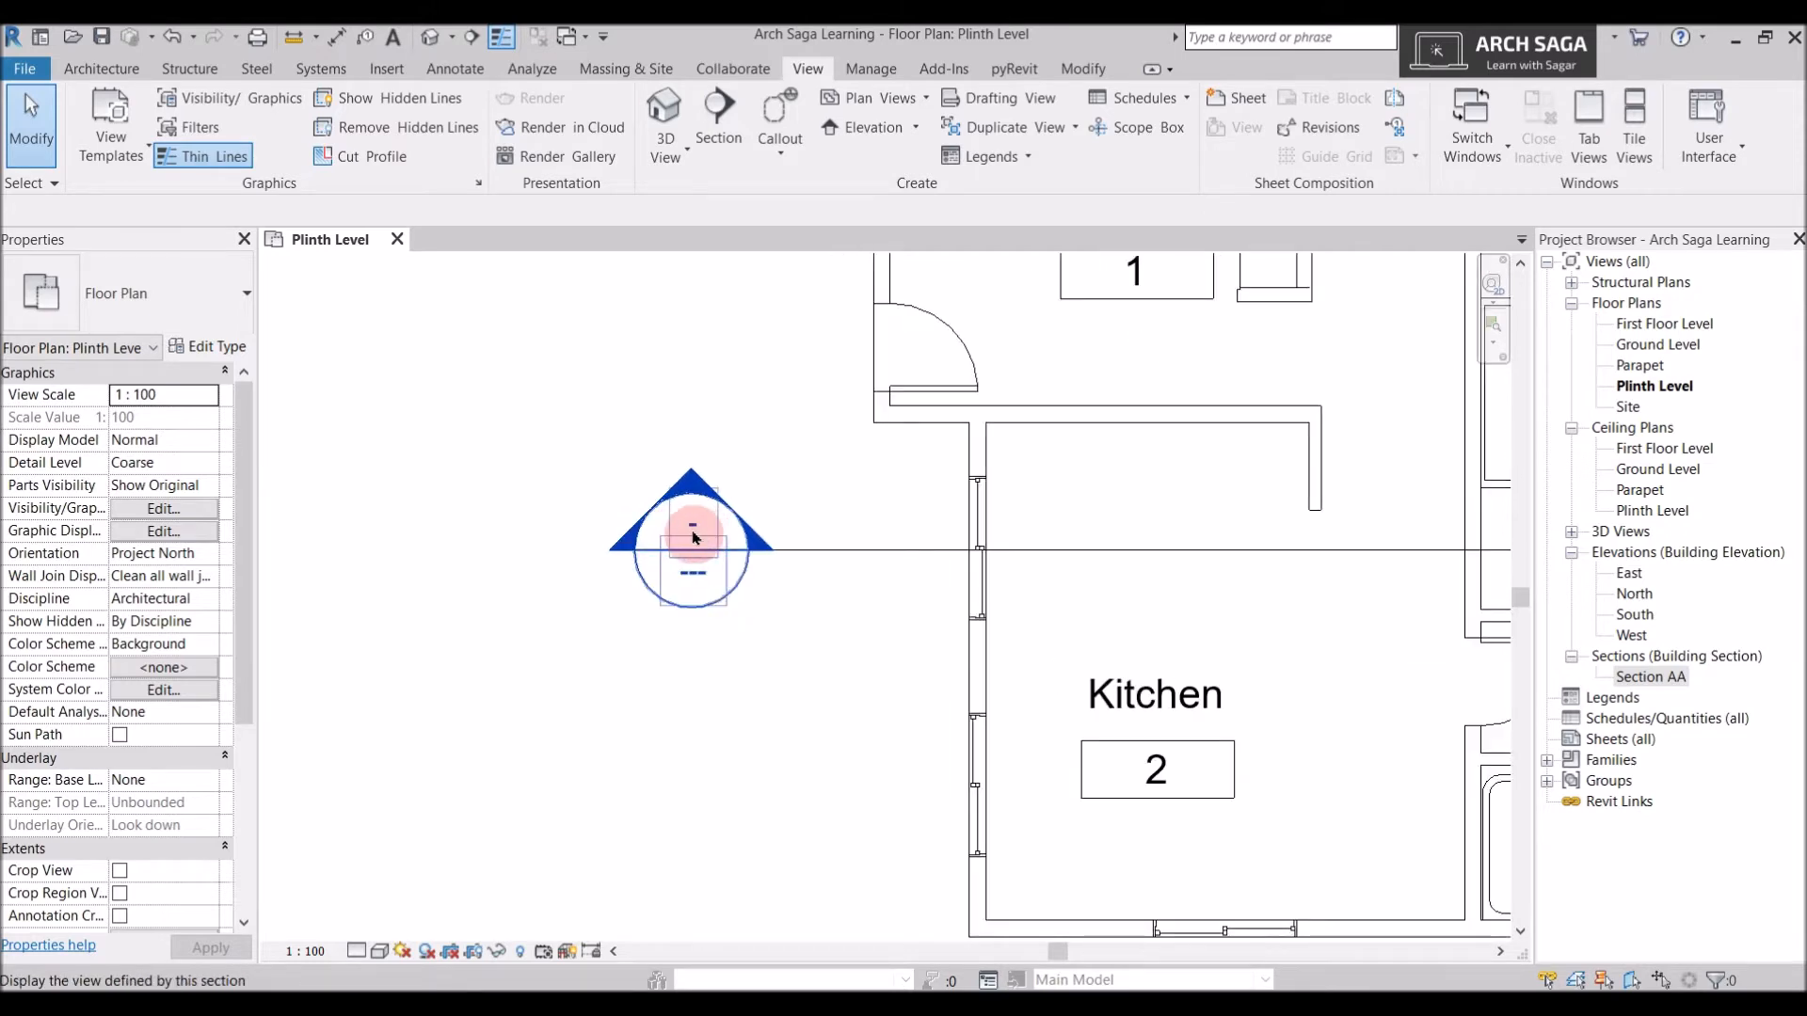
scroll(726, 515, down, 1)
scroll(677, 508, up, 2)
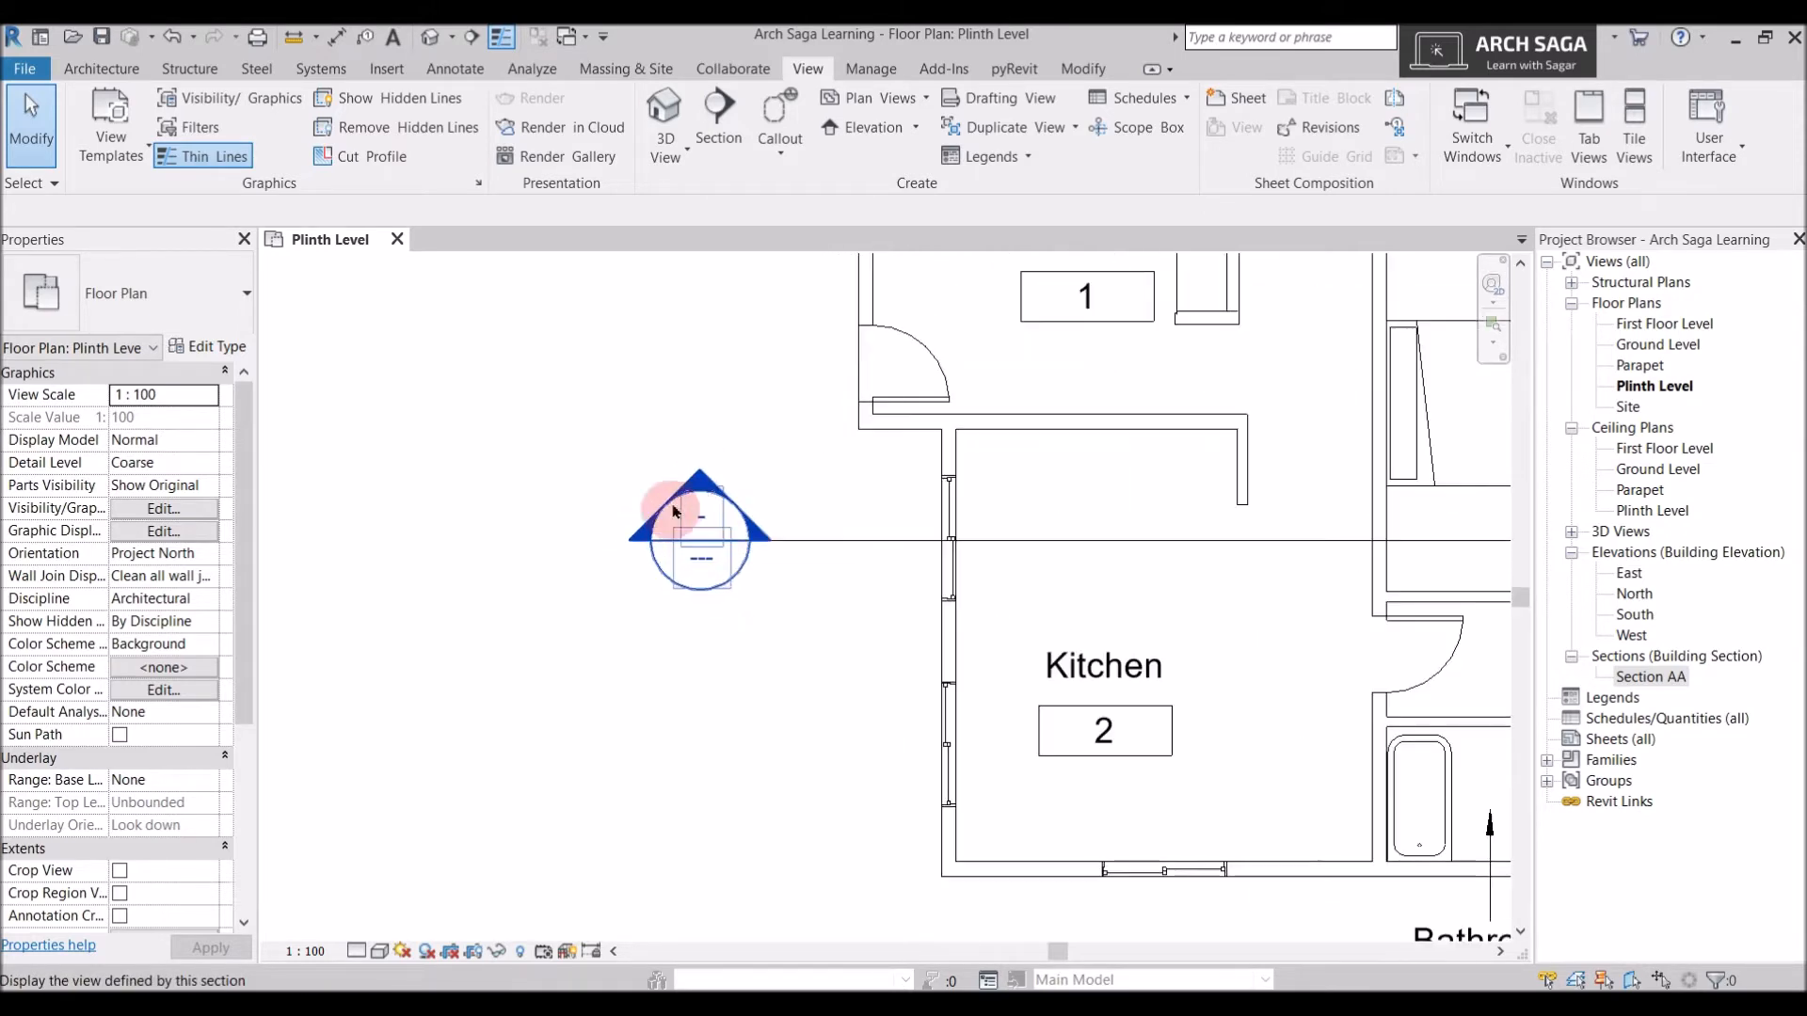
scroll(672, 525, down, 3)
middle_drag(754, 549, 712, 619)
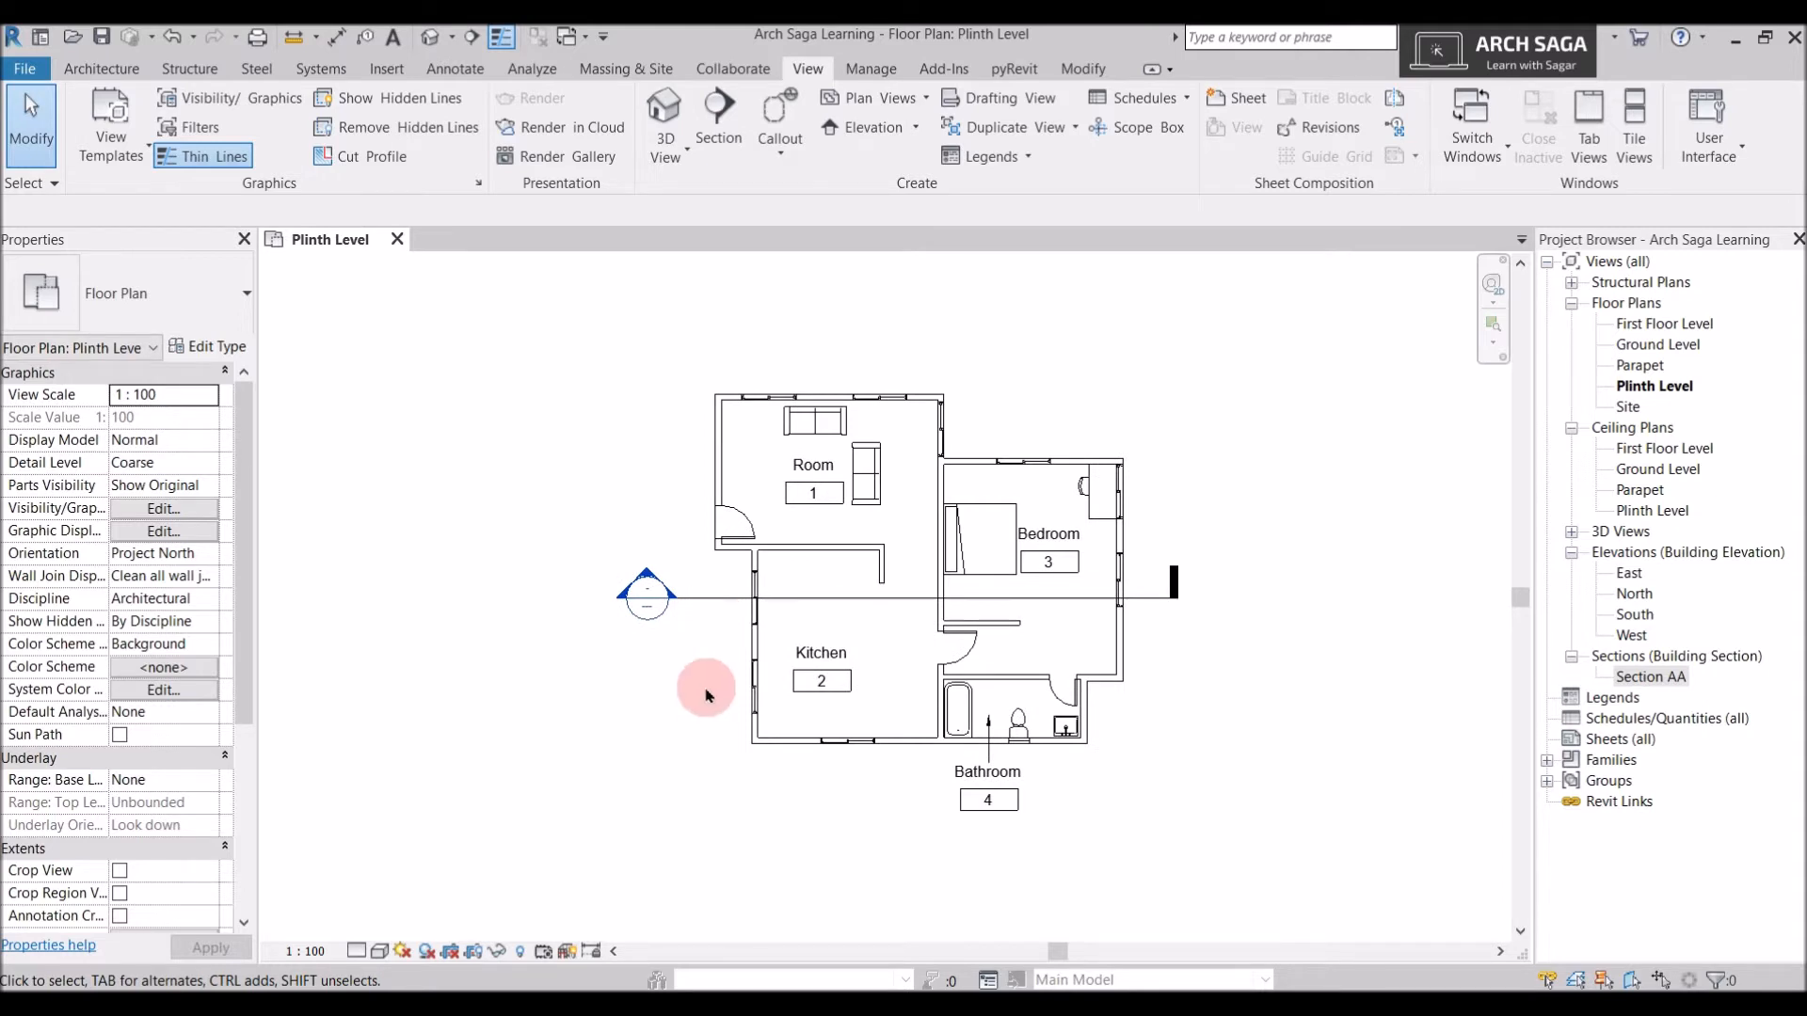
Narrow Section AA's crop extent so its bedroom-side boundary sits at the wall between the living room and bedroom
click(714, 608)
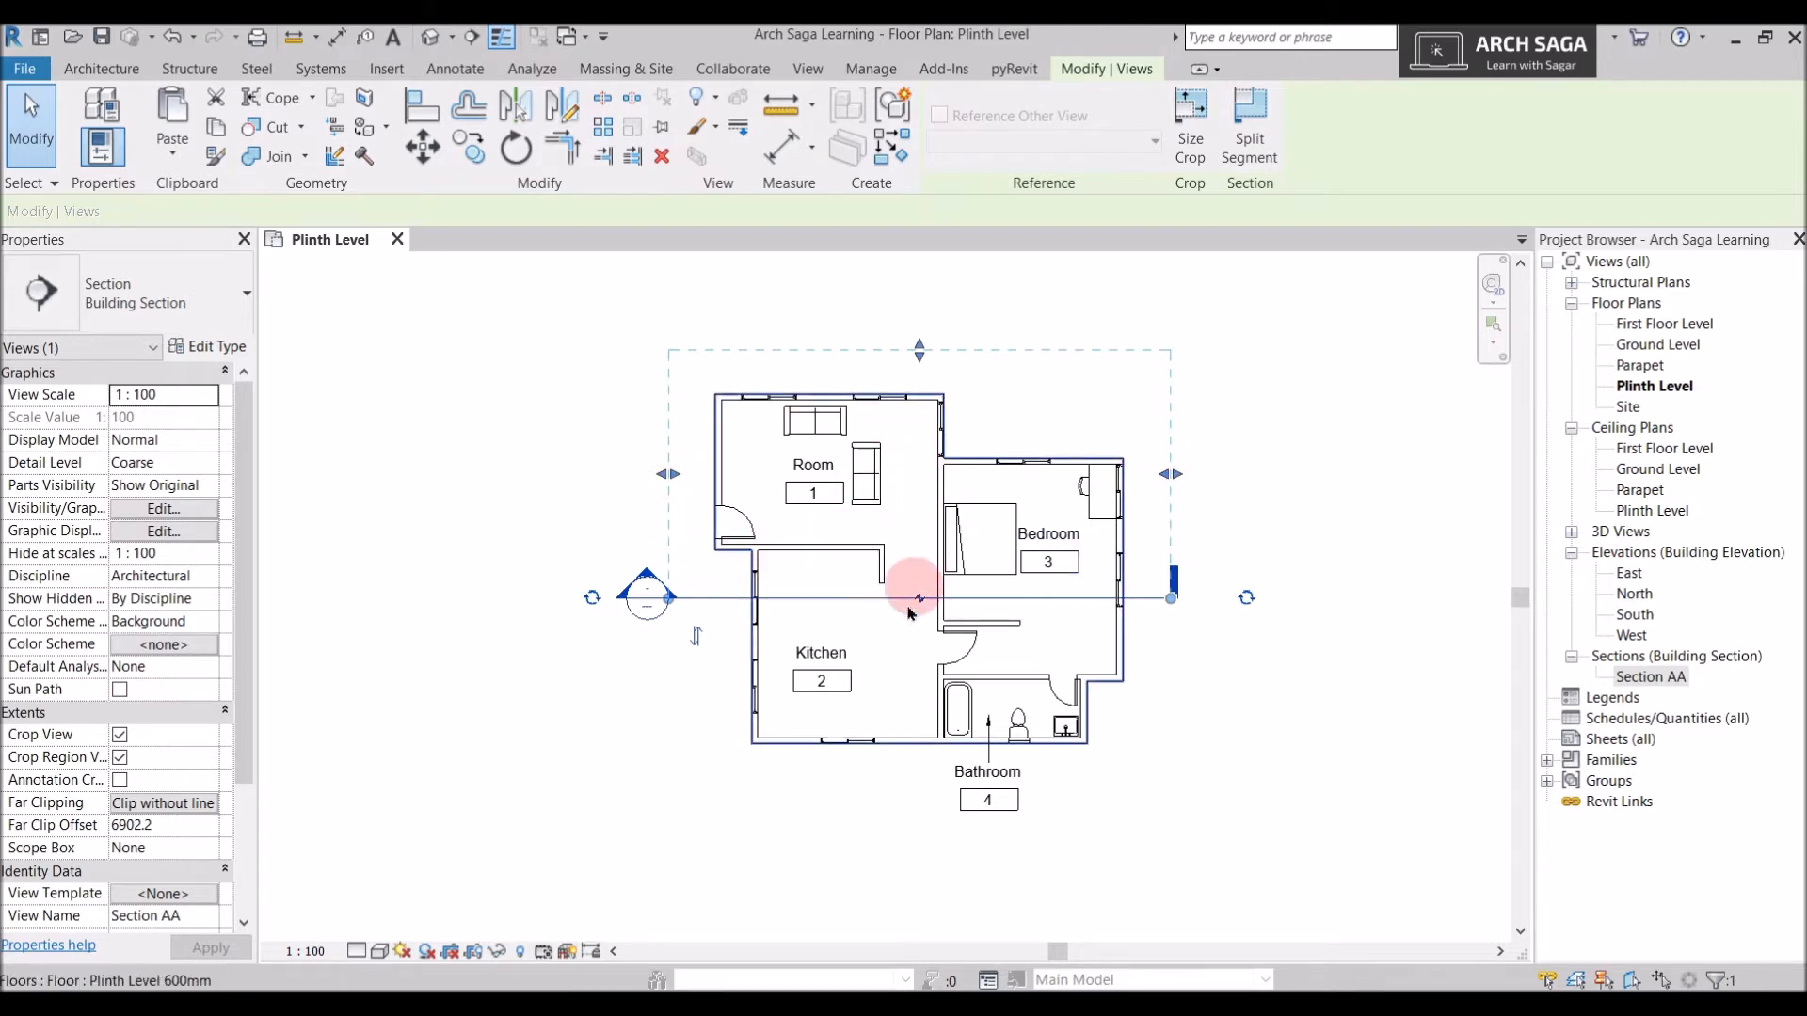
scroll(813, 466, up, 2)
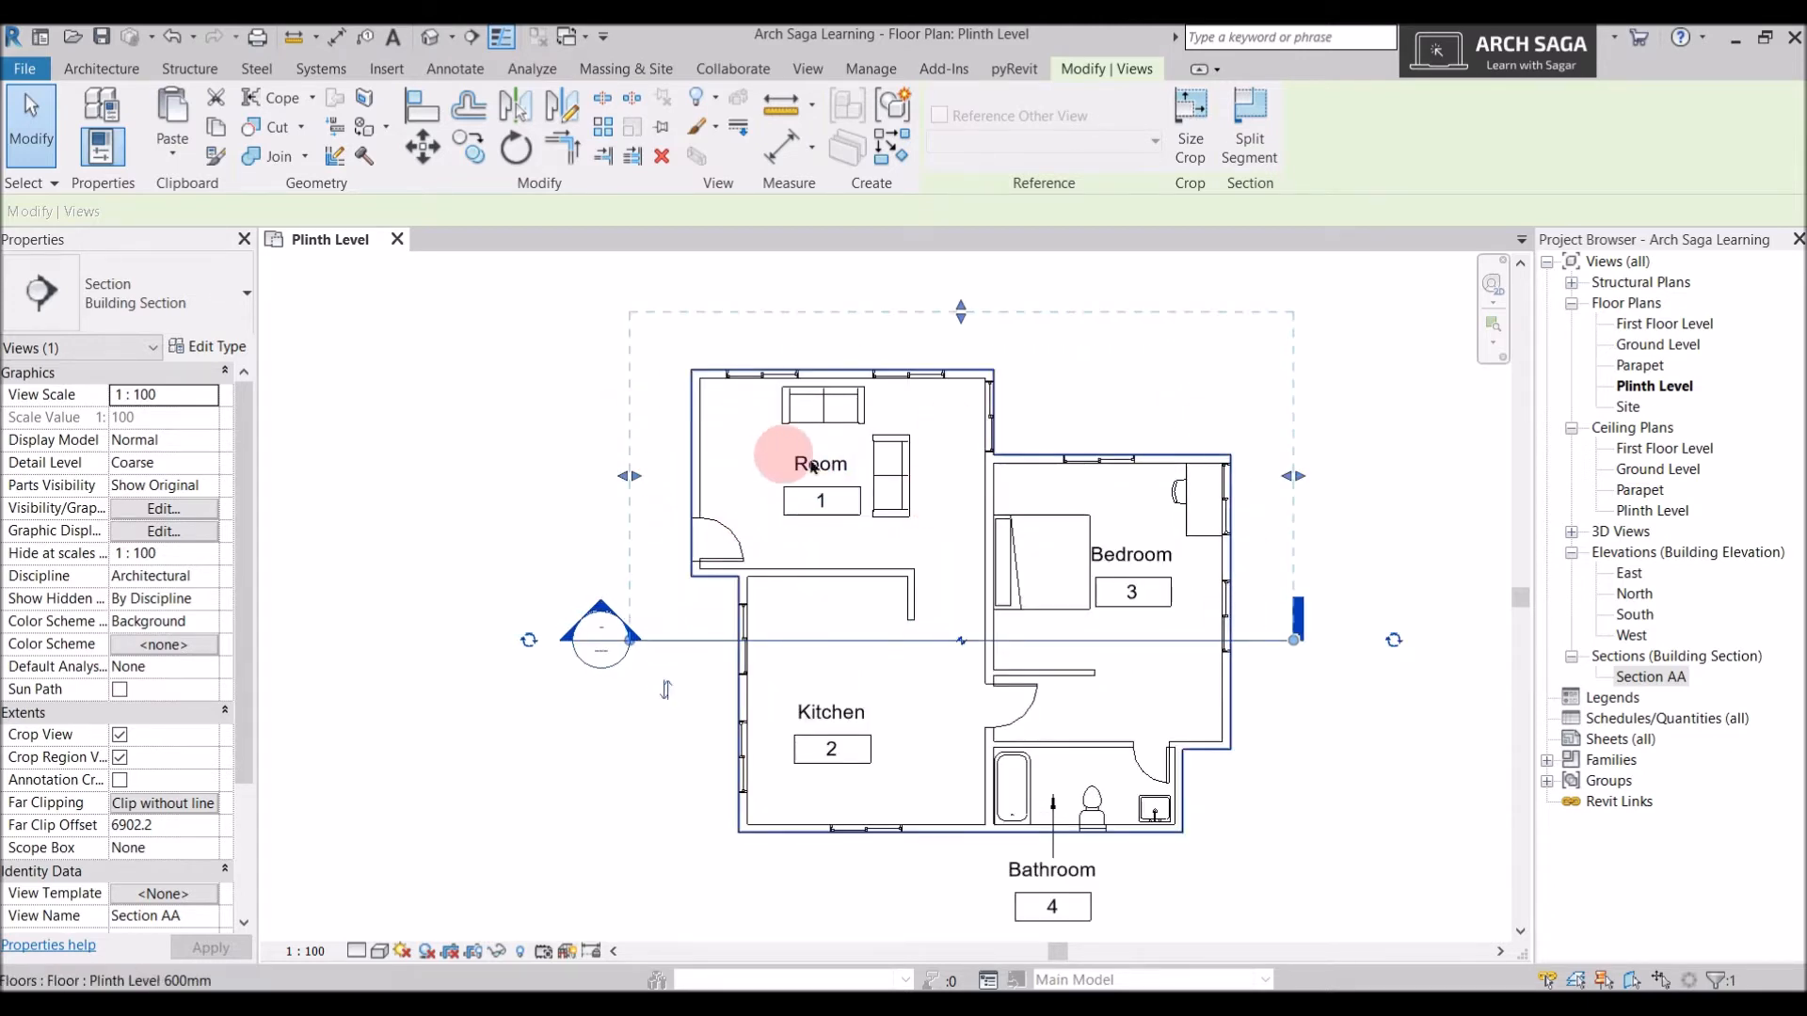
click(1114, 633)
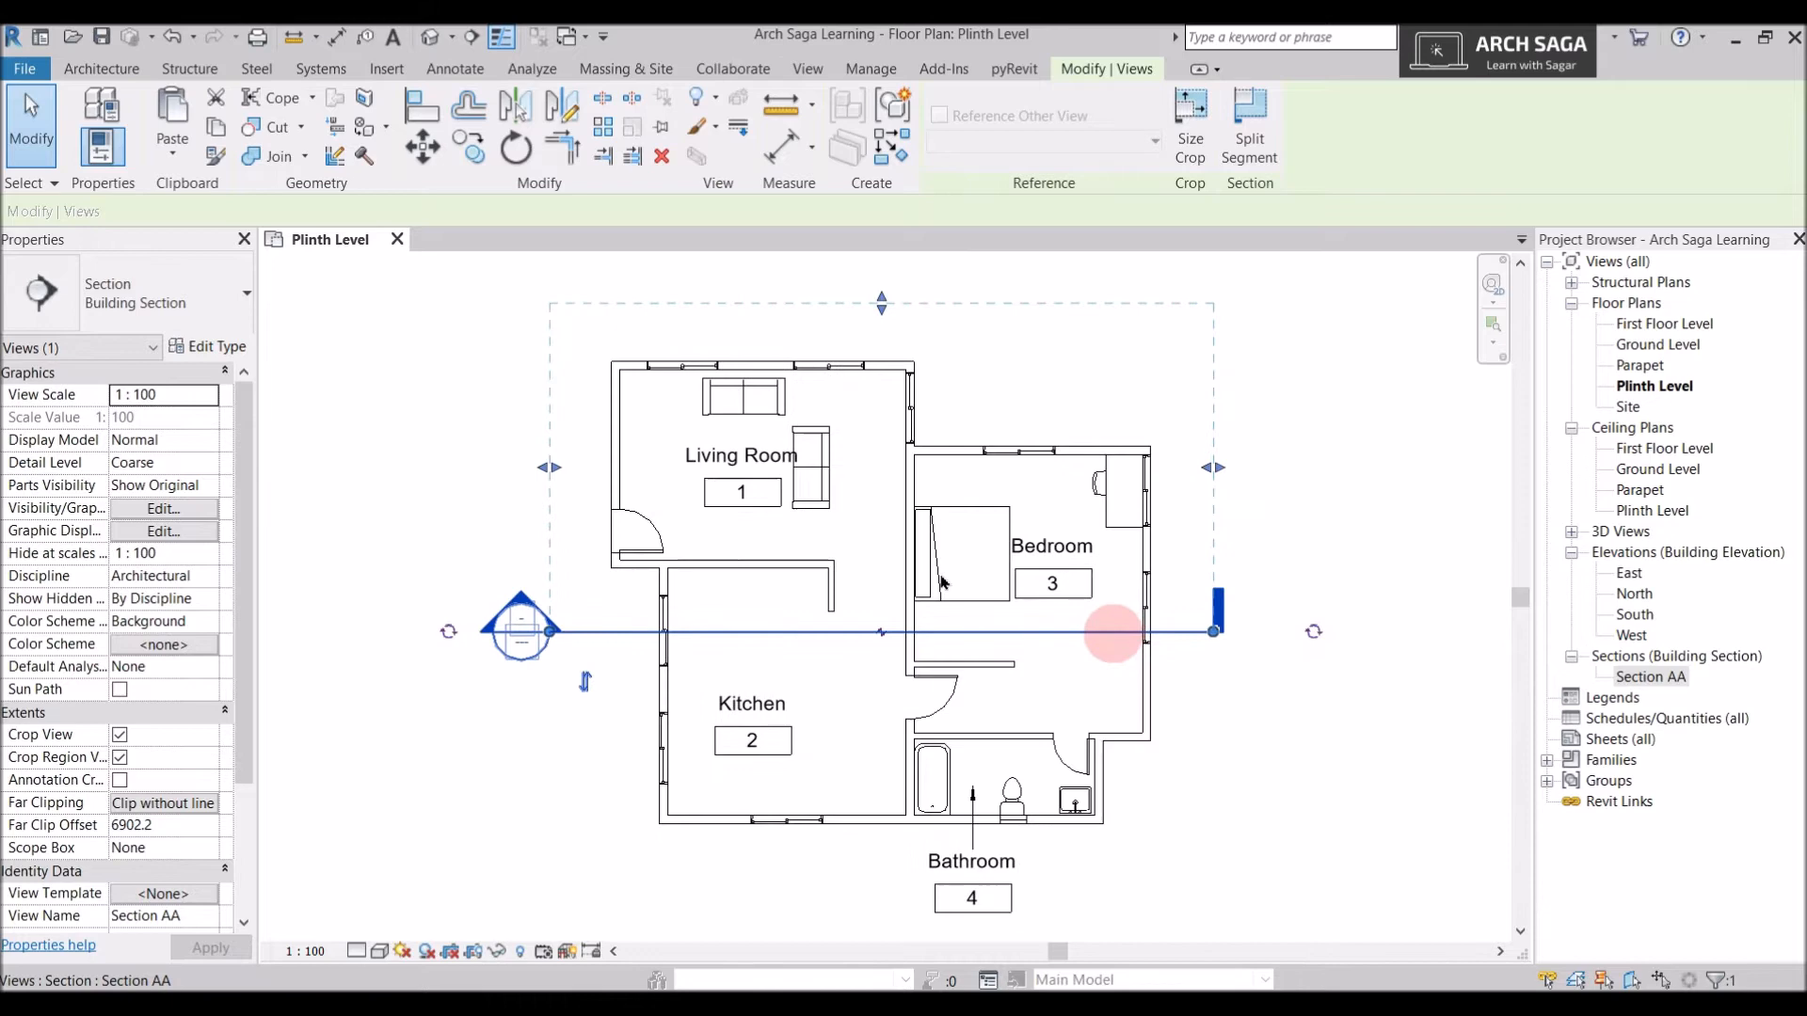
scroll(877, 571, down, 1)
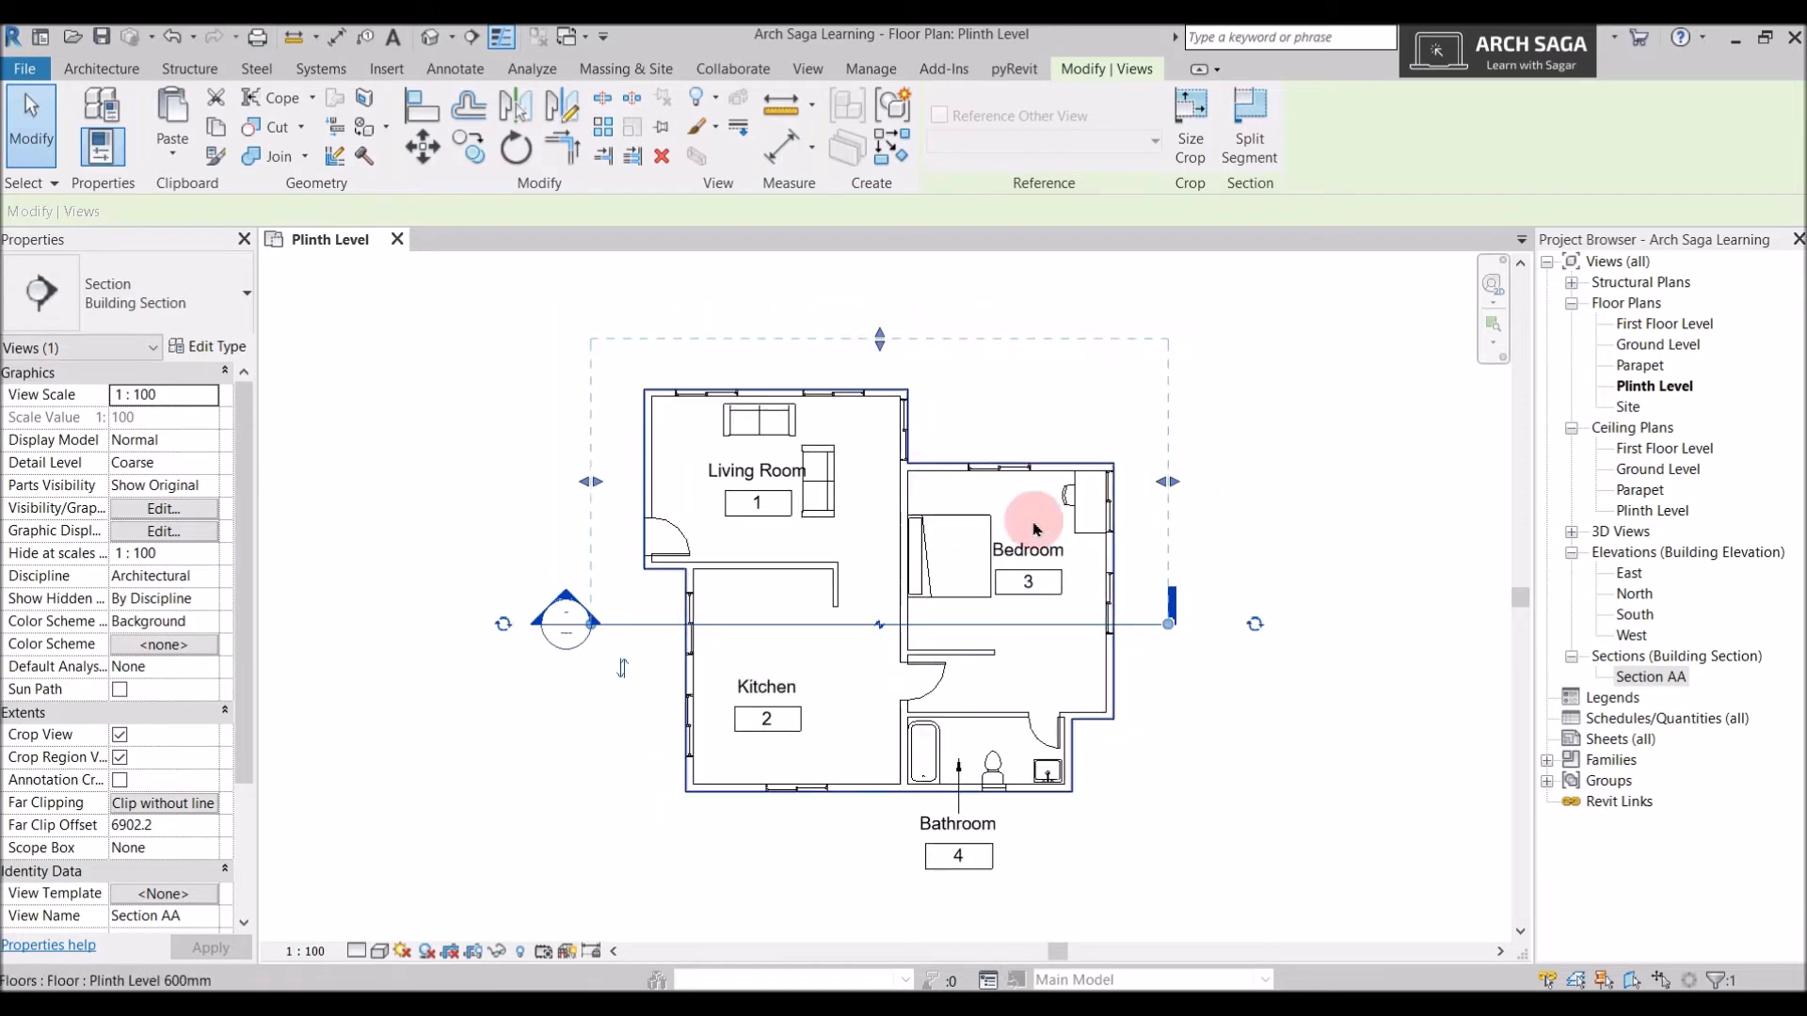
drag(1167, 481, 900, 483)
scroll(935, 483, up, 2)
scroll(895, 488, up, 4)
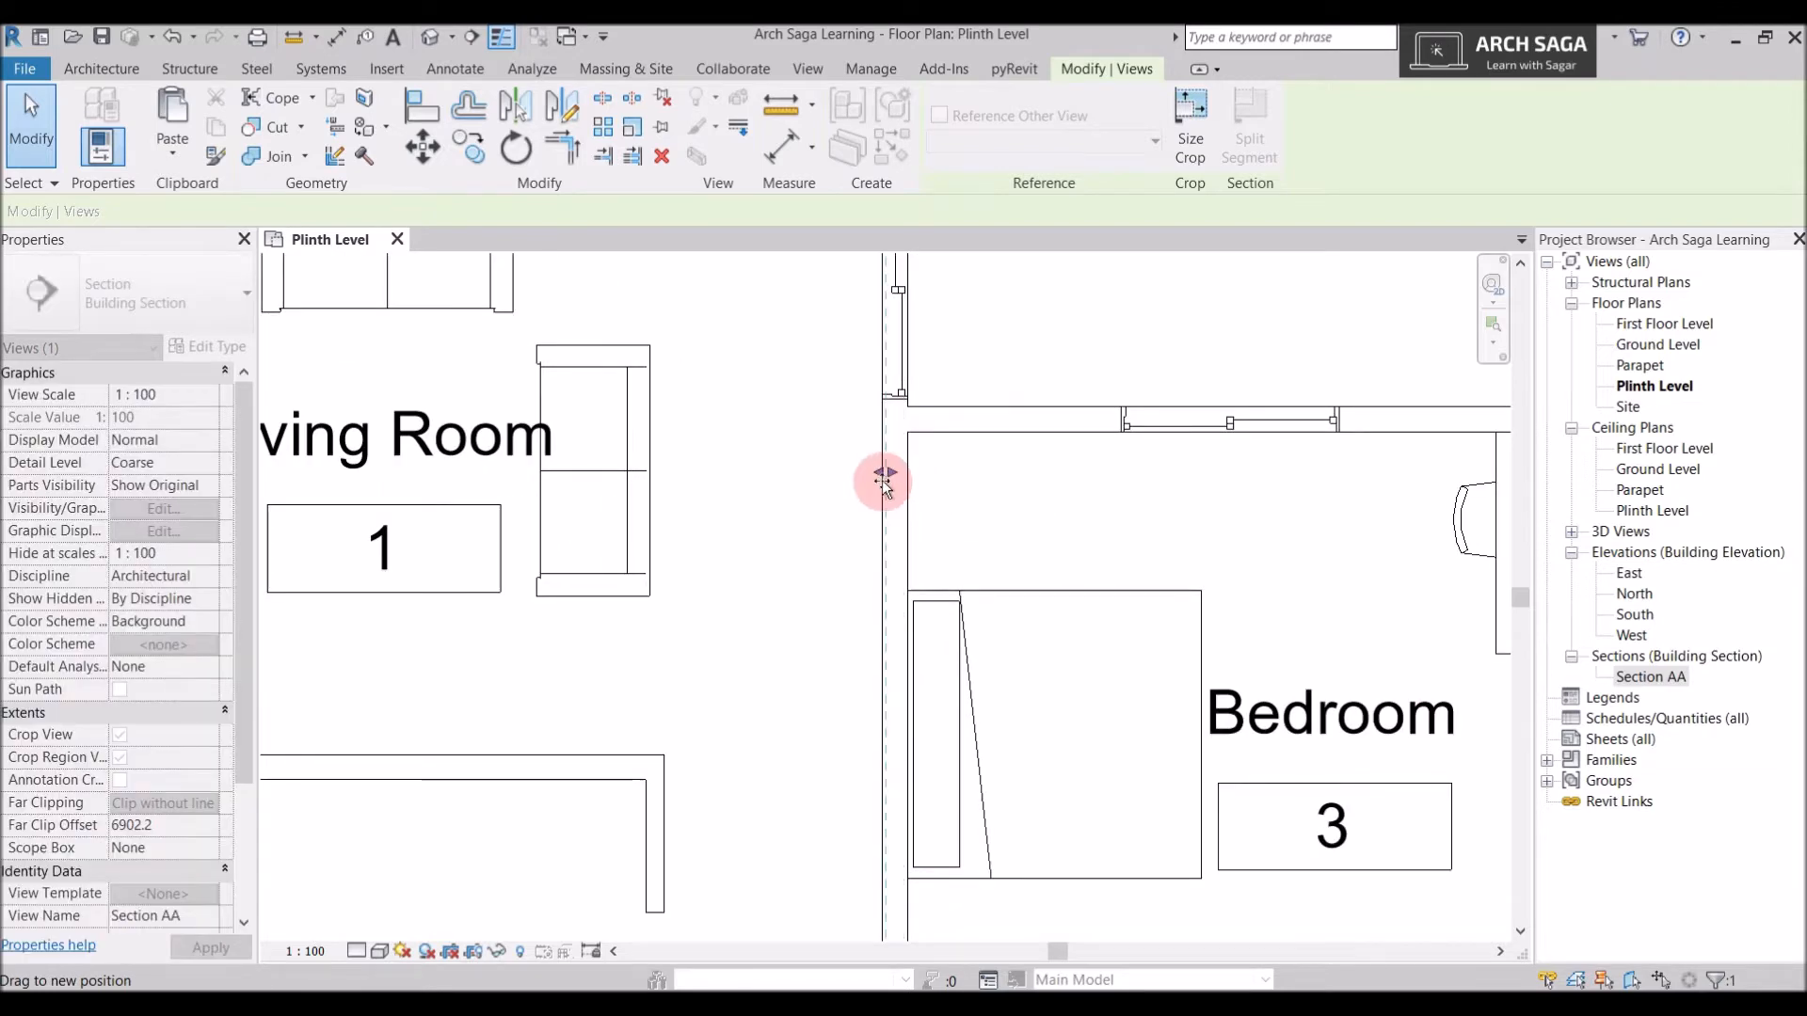
scroll(884, 487, down, 5)
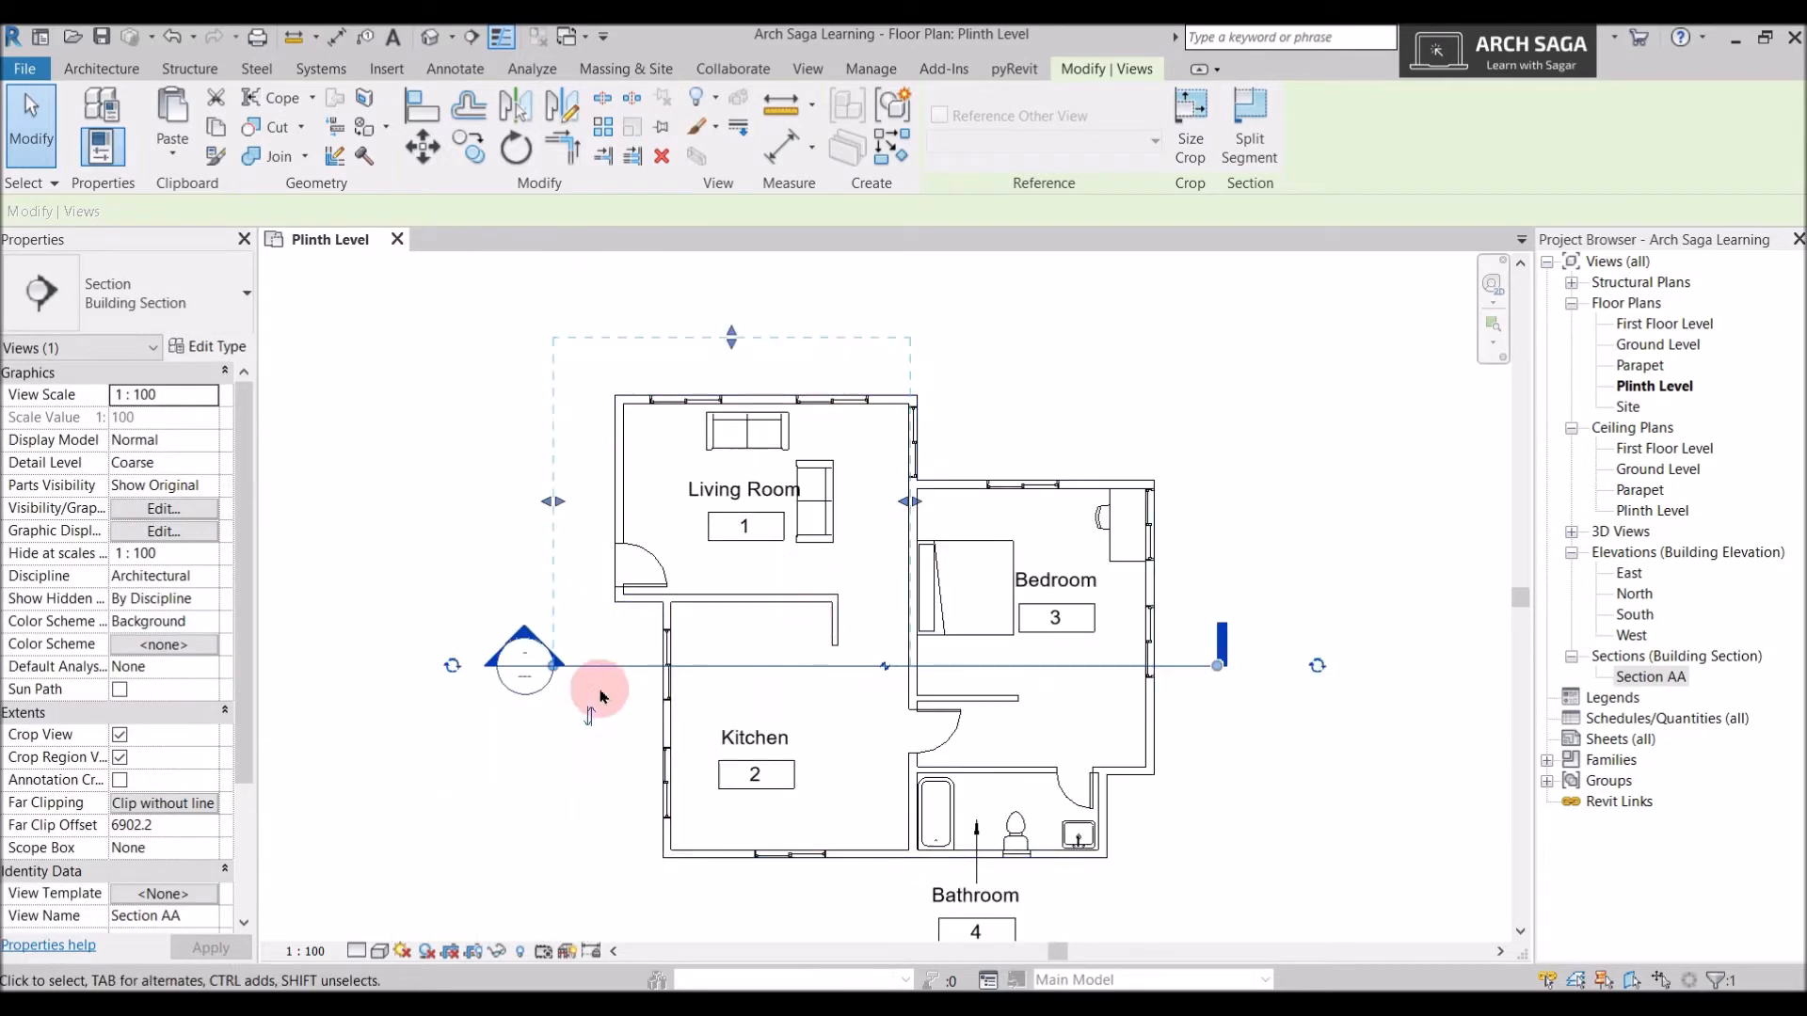
click(596, 705)
Open the Section AA view to check the narrowed extent, and return to the Plinth Level plan
double_click(1651, 677)
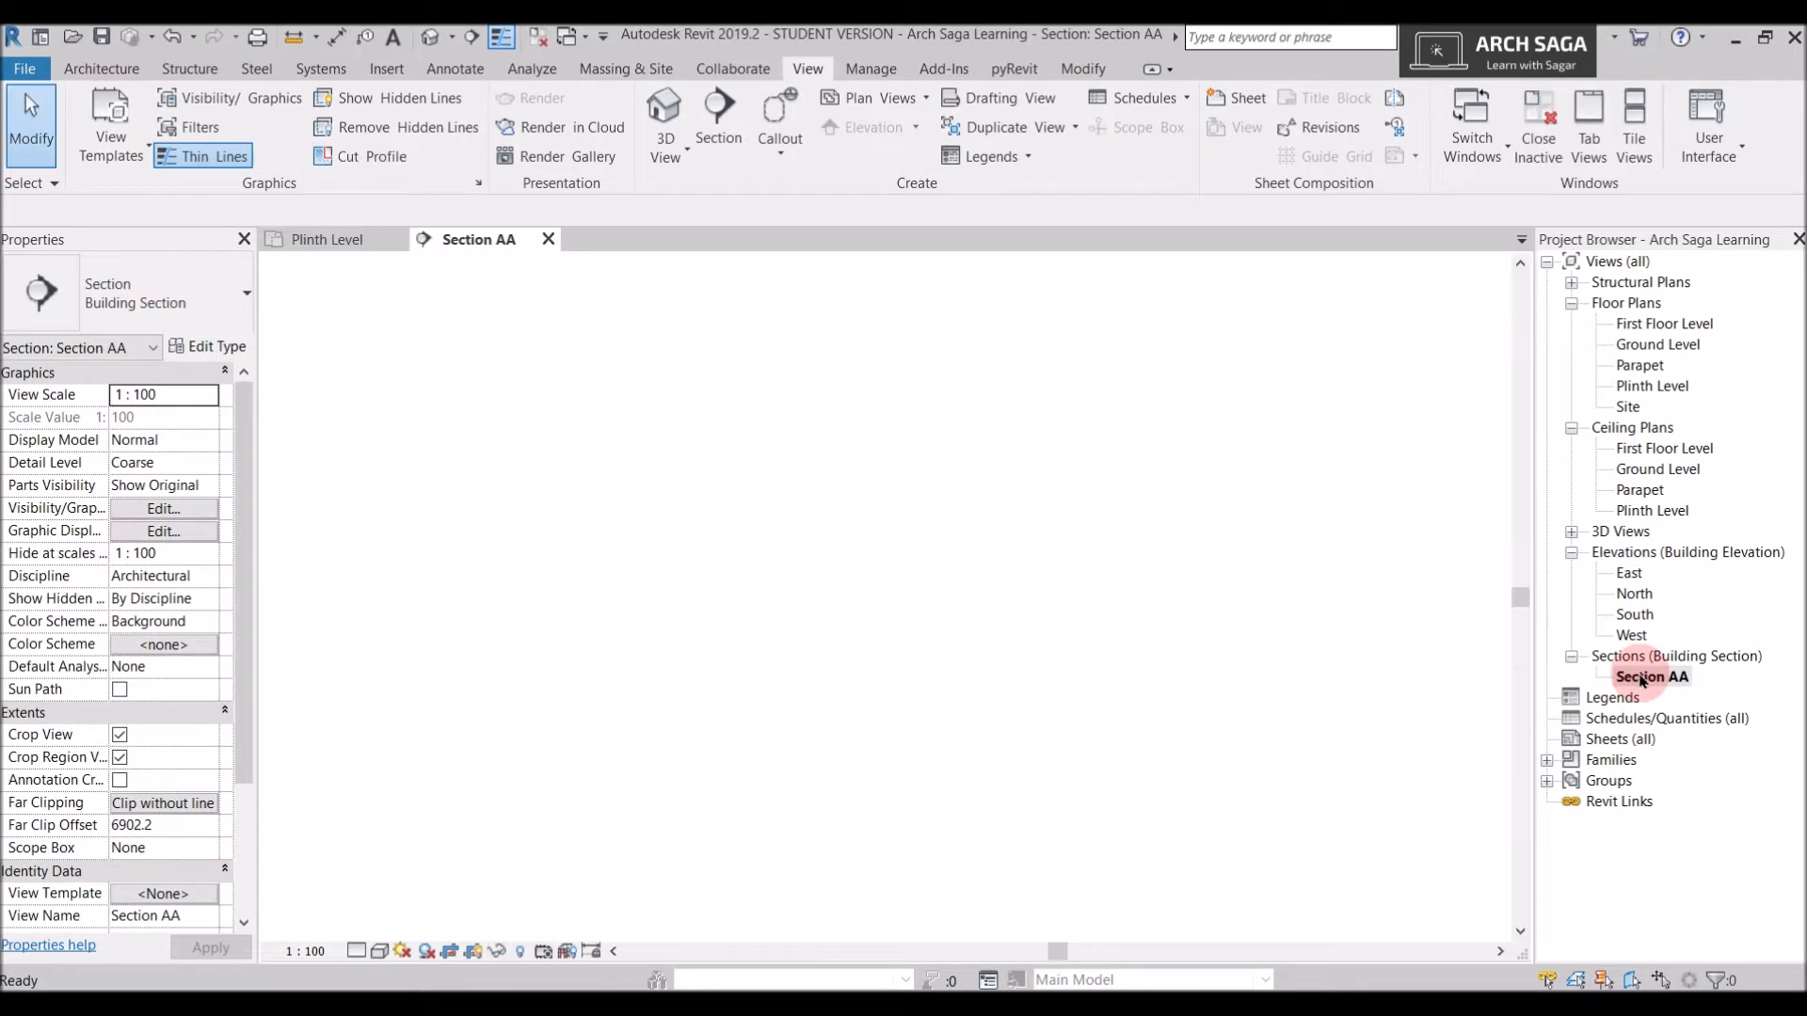
scroll(864, 651, down, 2)
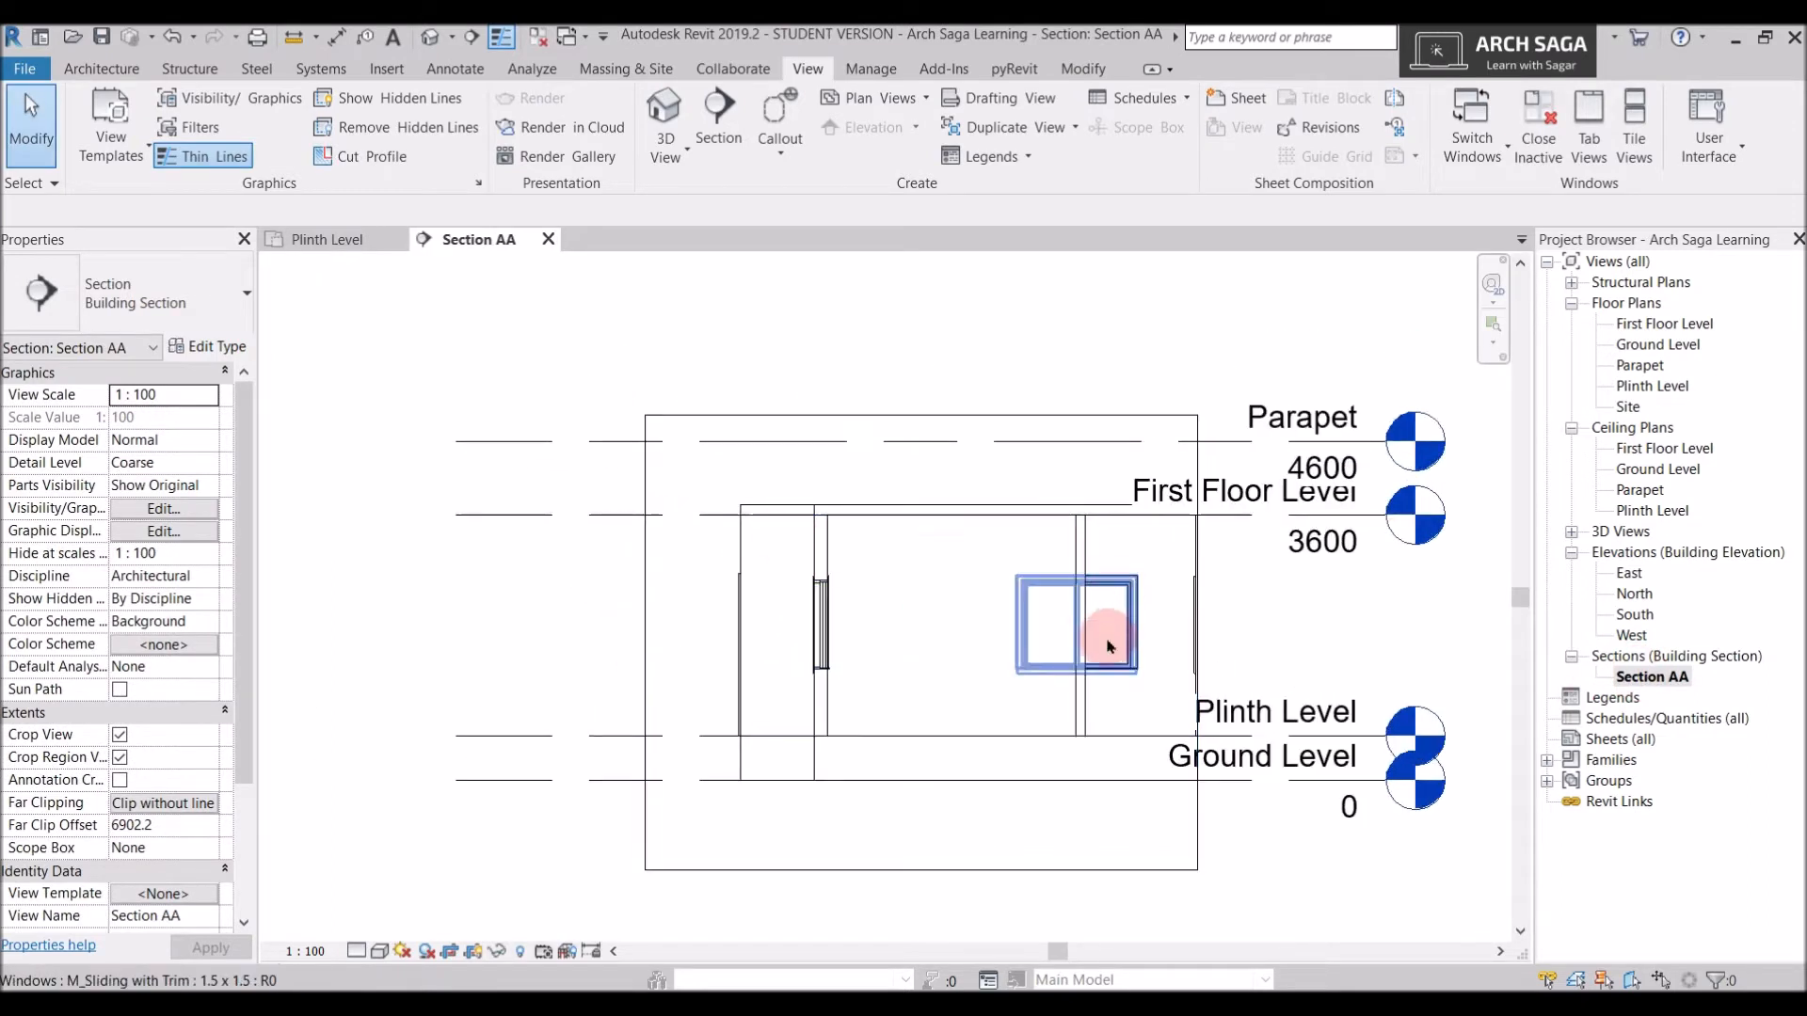
scroll(1224, 630, up, 1)
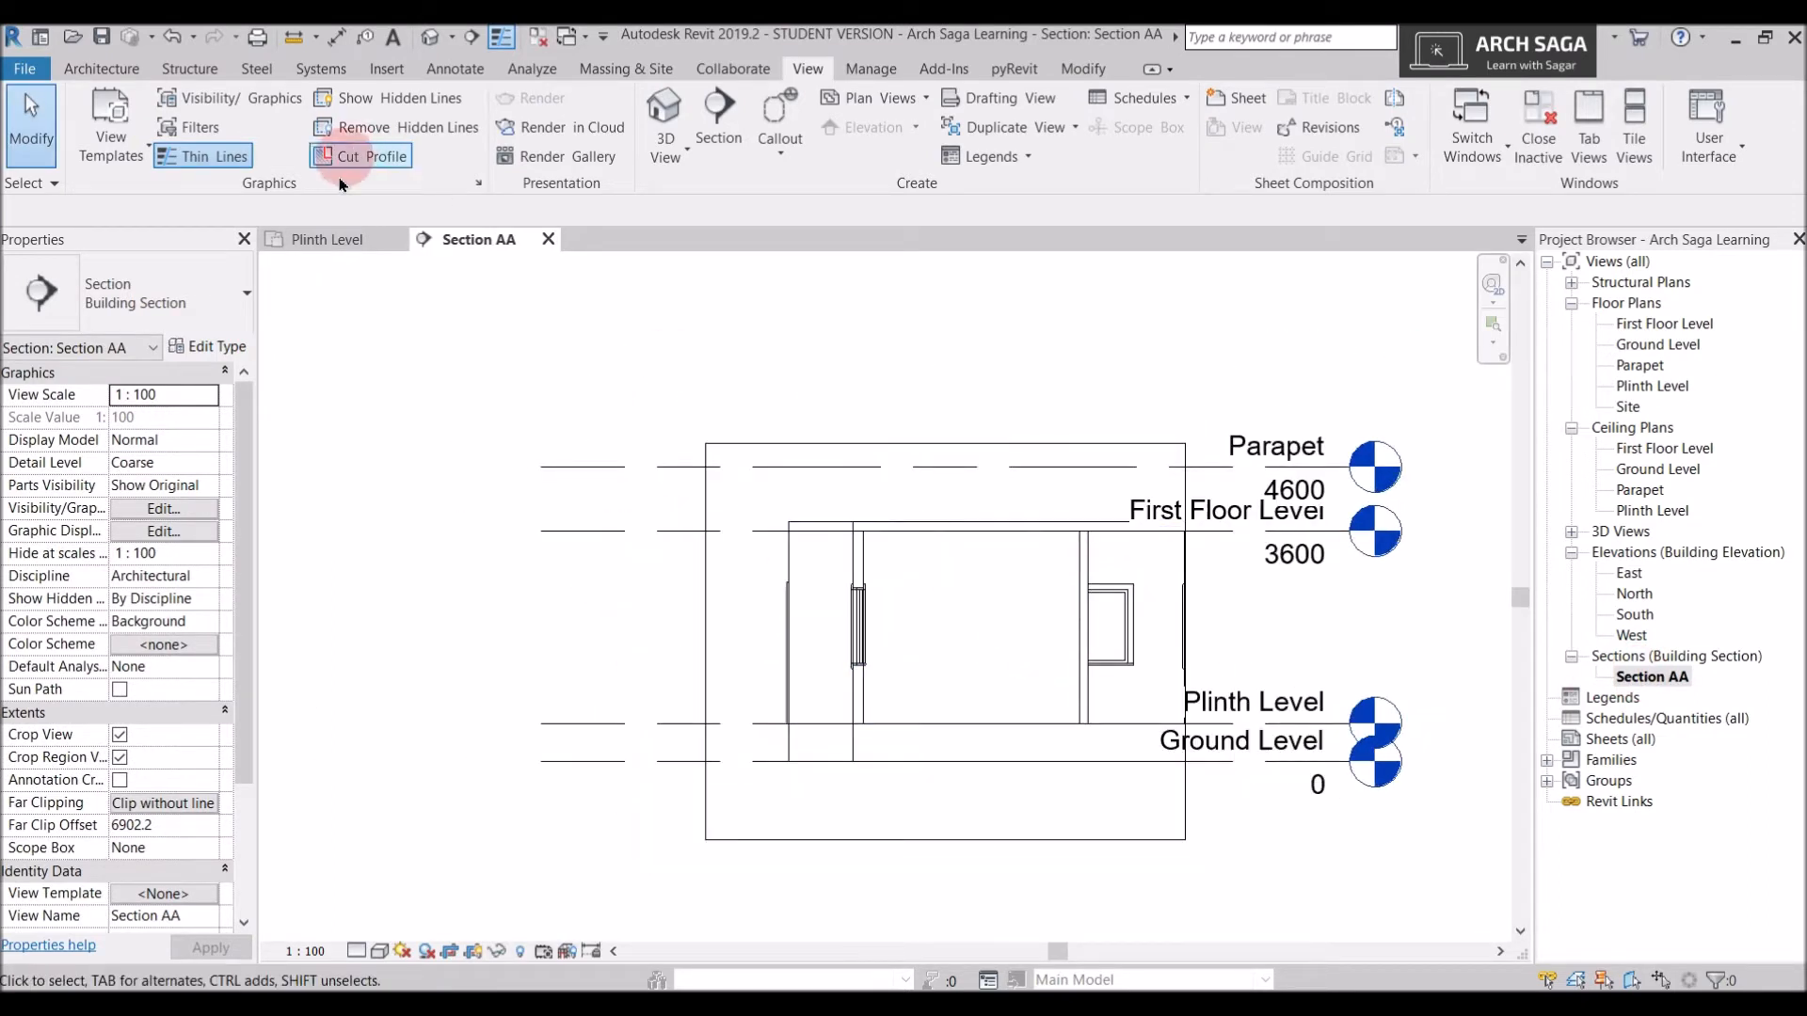
click(329, 239)
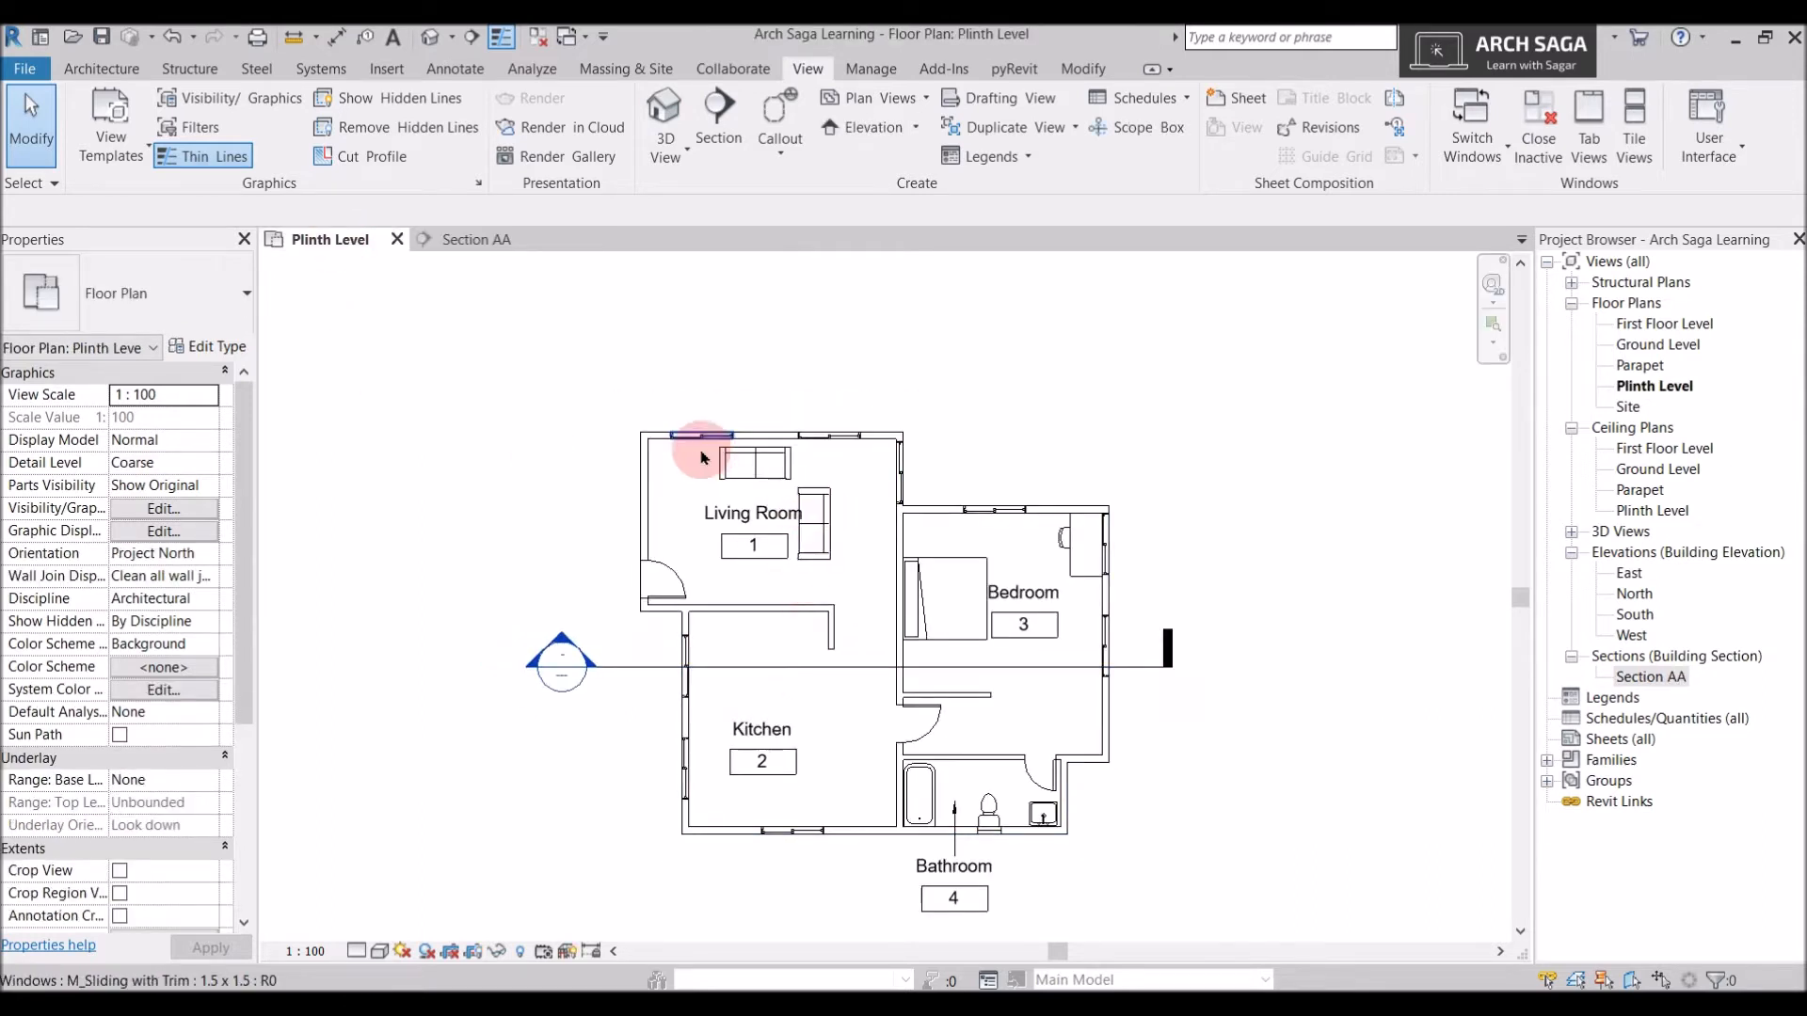
scroll(705, 455, up, 2)
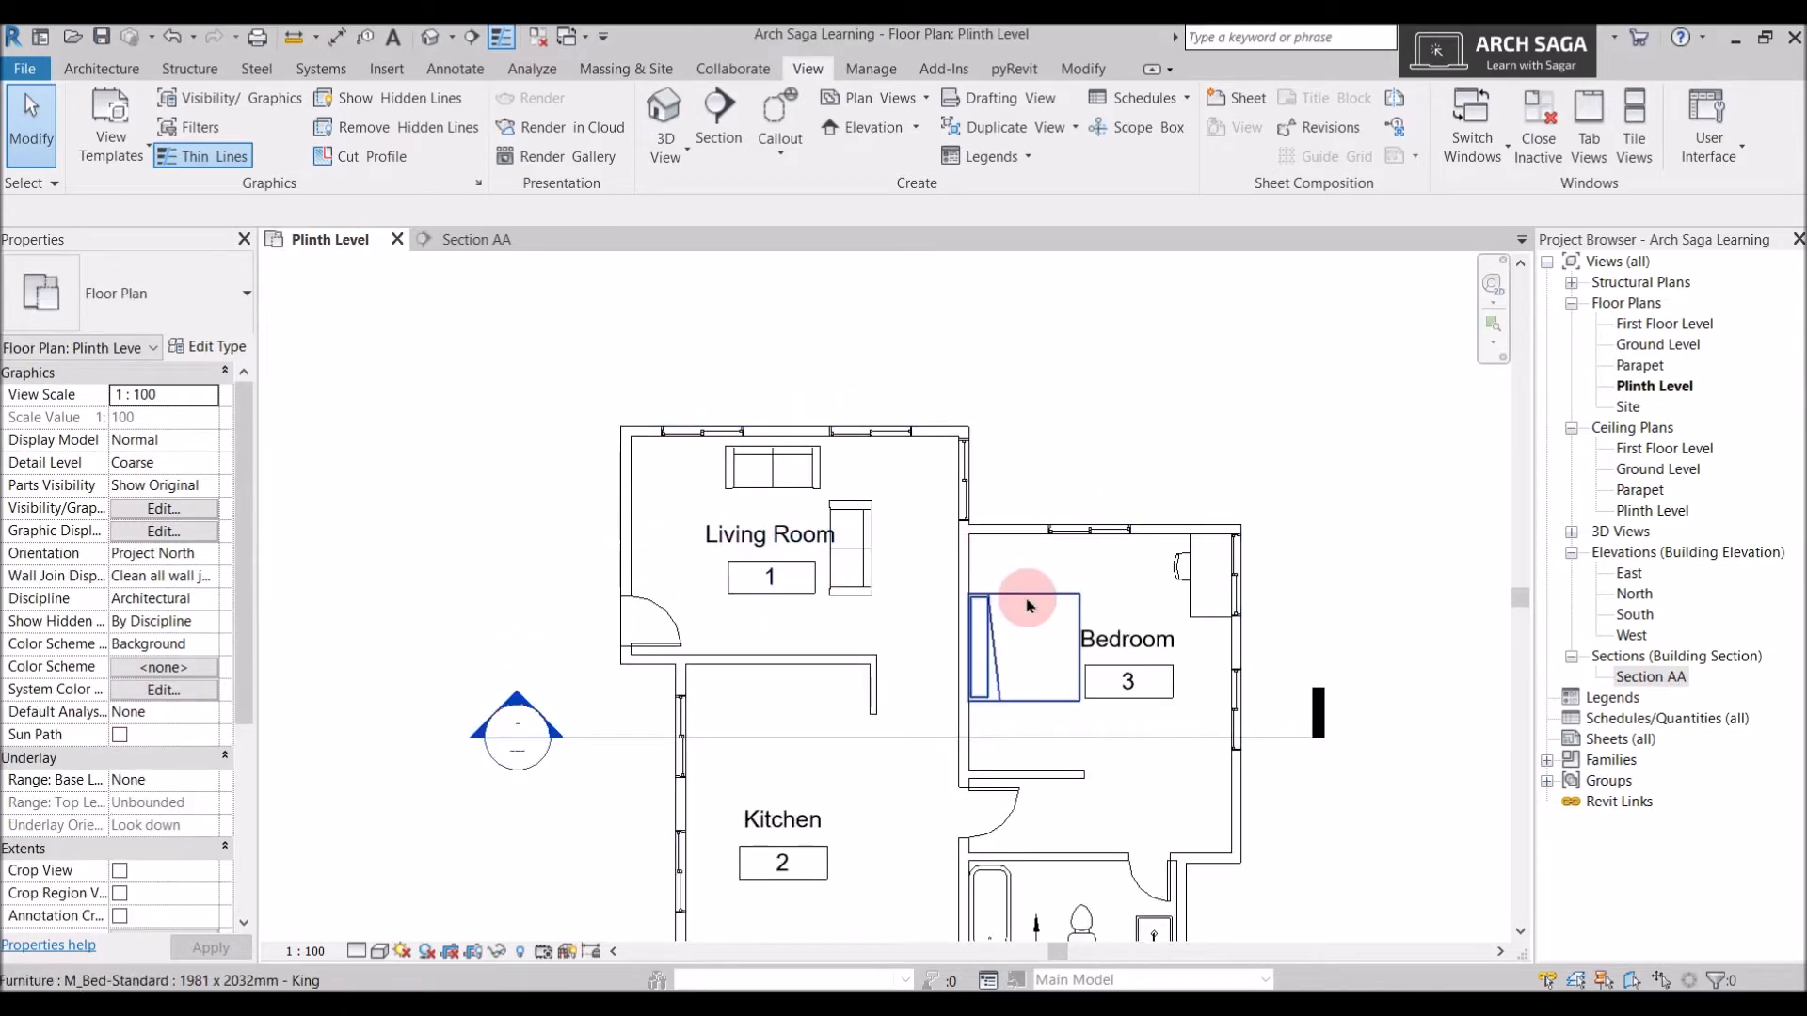
Select the Section AA line and examine its view-depth boundary beyond the living room's outer wall
click(898, 741)
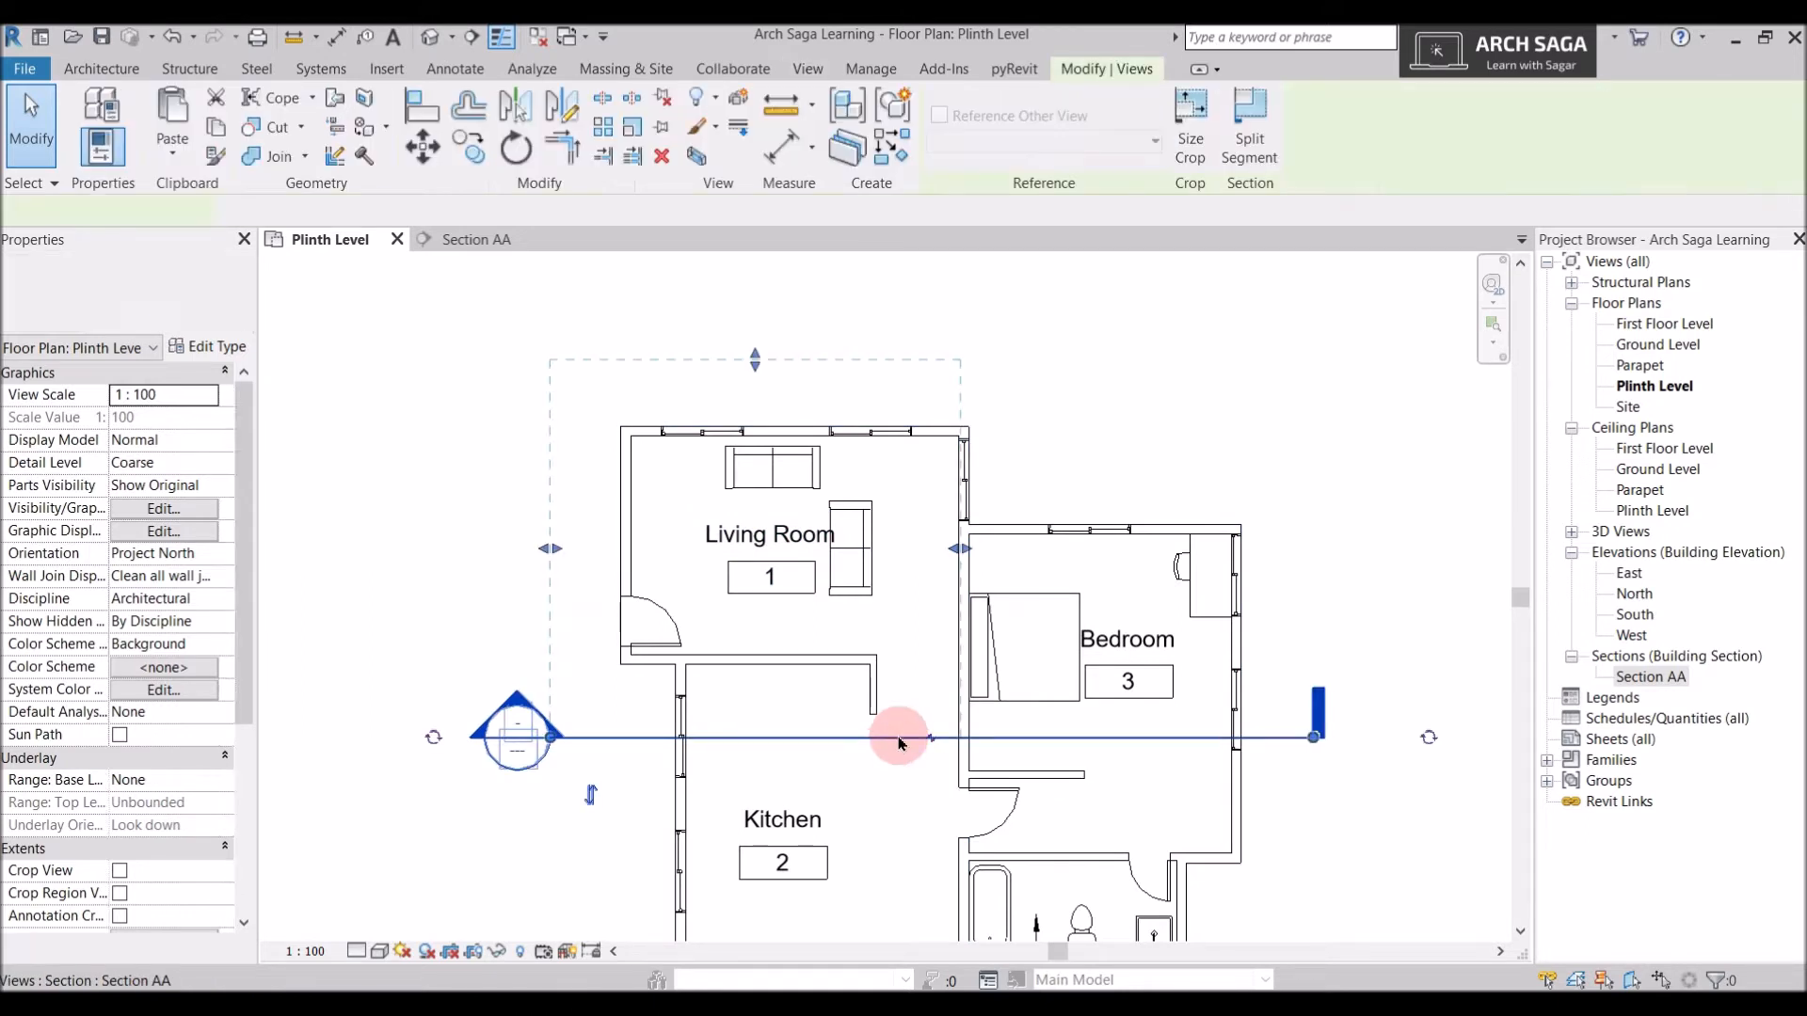
scroll(896, 734, down, 2)
scroll(771, 407, up, 4)
scroll(795, 402, up, 3)
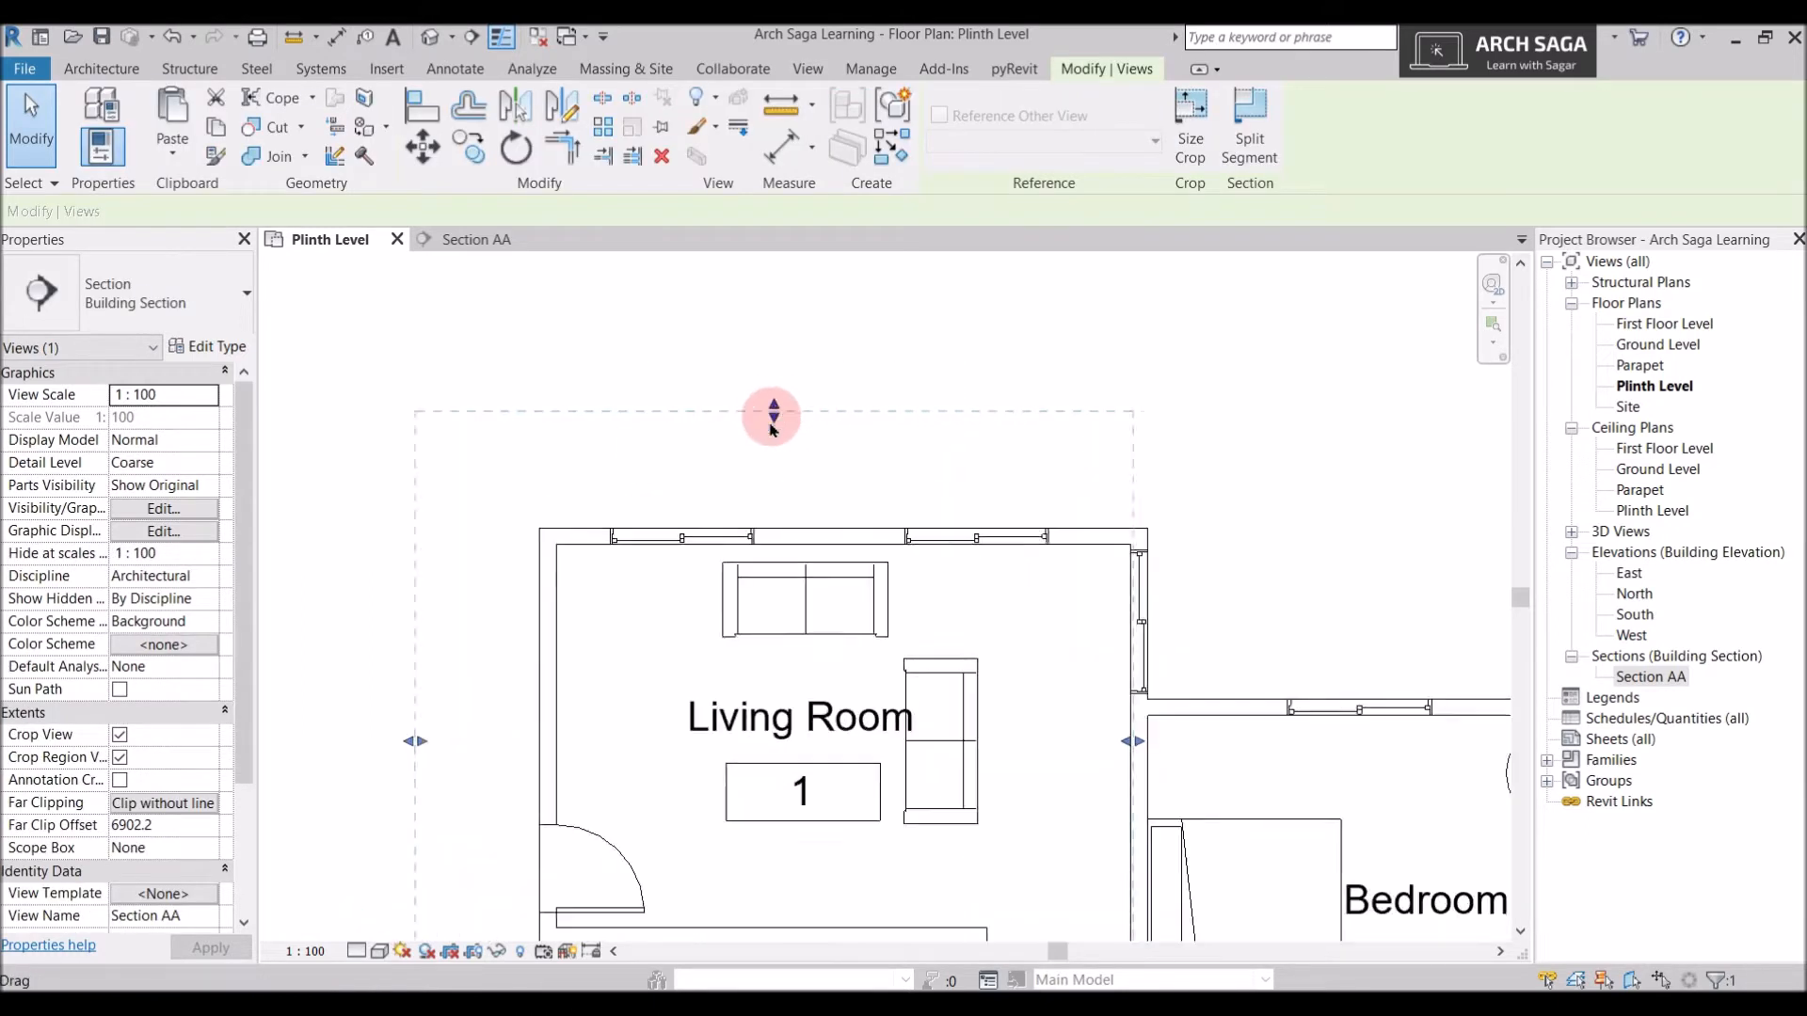
scroll(778, 419, down, 1)
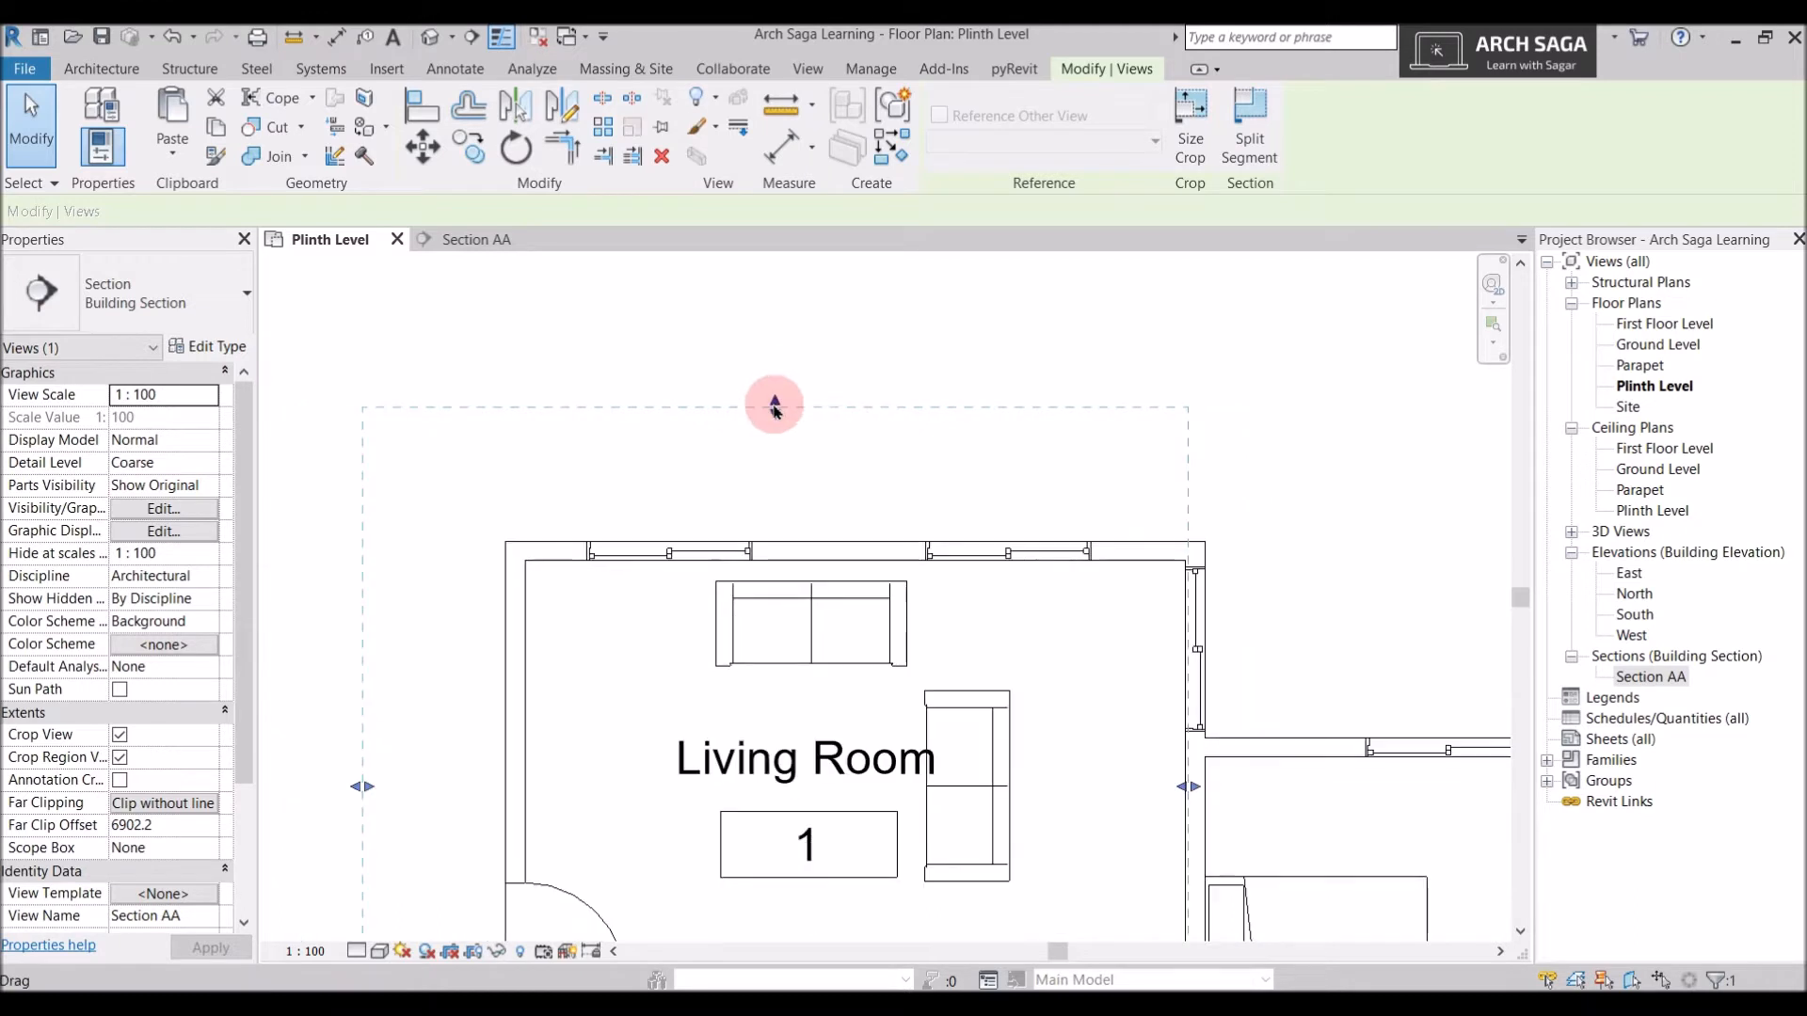
scroll(777, 407, down, 2)
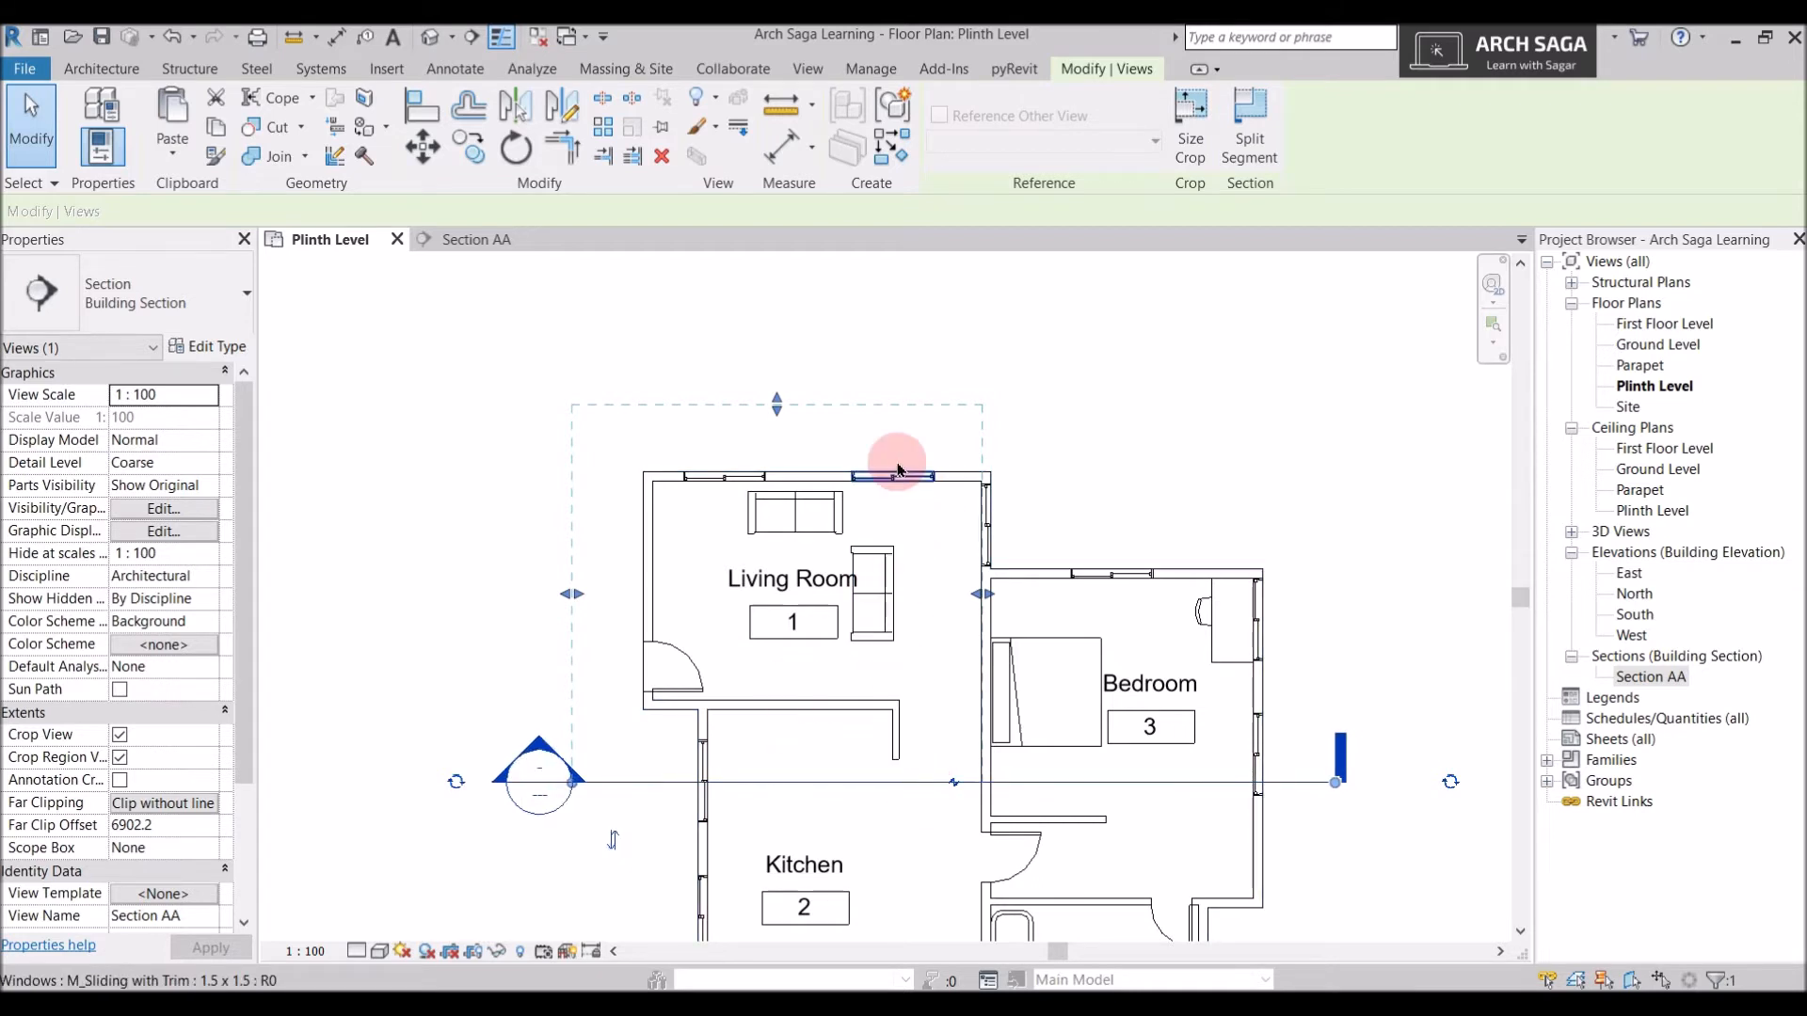
Check the far window in the Section AA view against the view depth, and return to the Plinth Level plan
click(476, 239)
click(1127, 616)
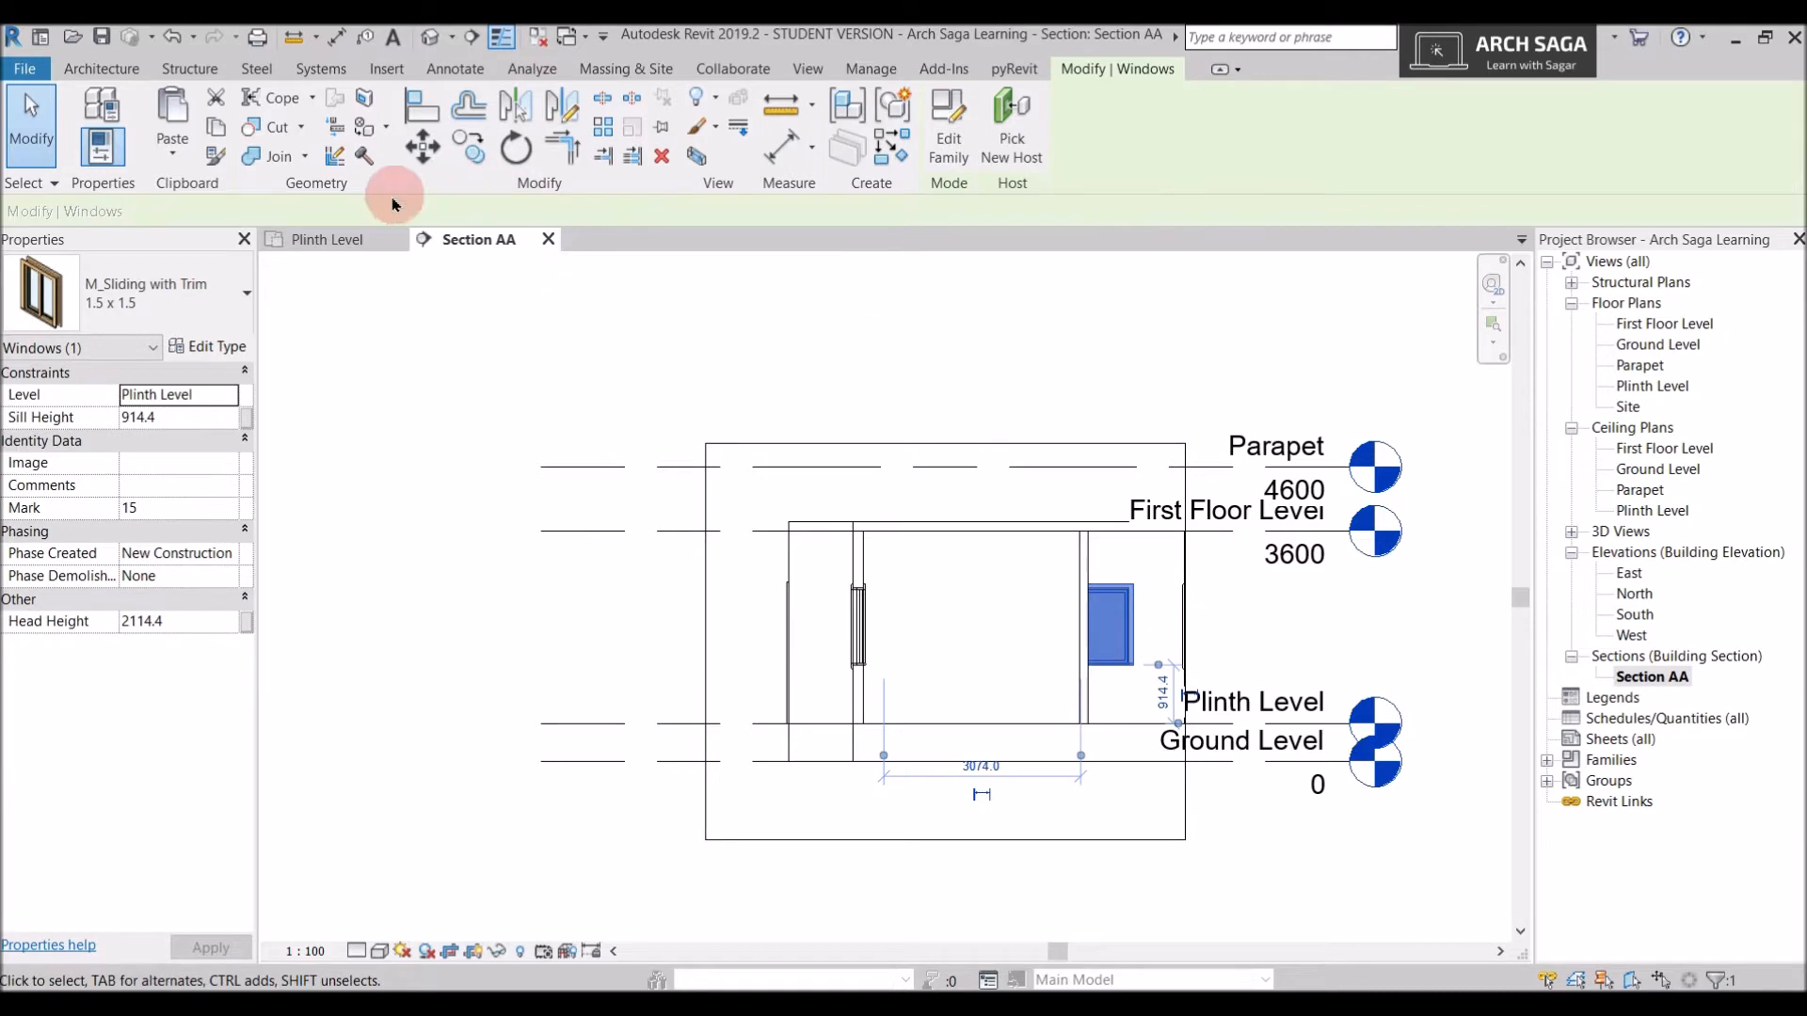
click(341, 239)
Shorten Section AA's far clip offset to about 1700 mm, ending just past the wall between the living room and kitchen
click(891, 778)
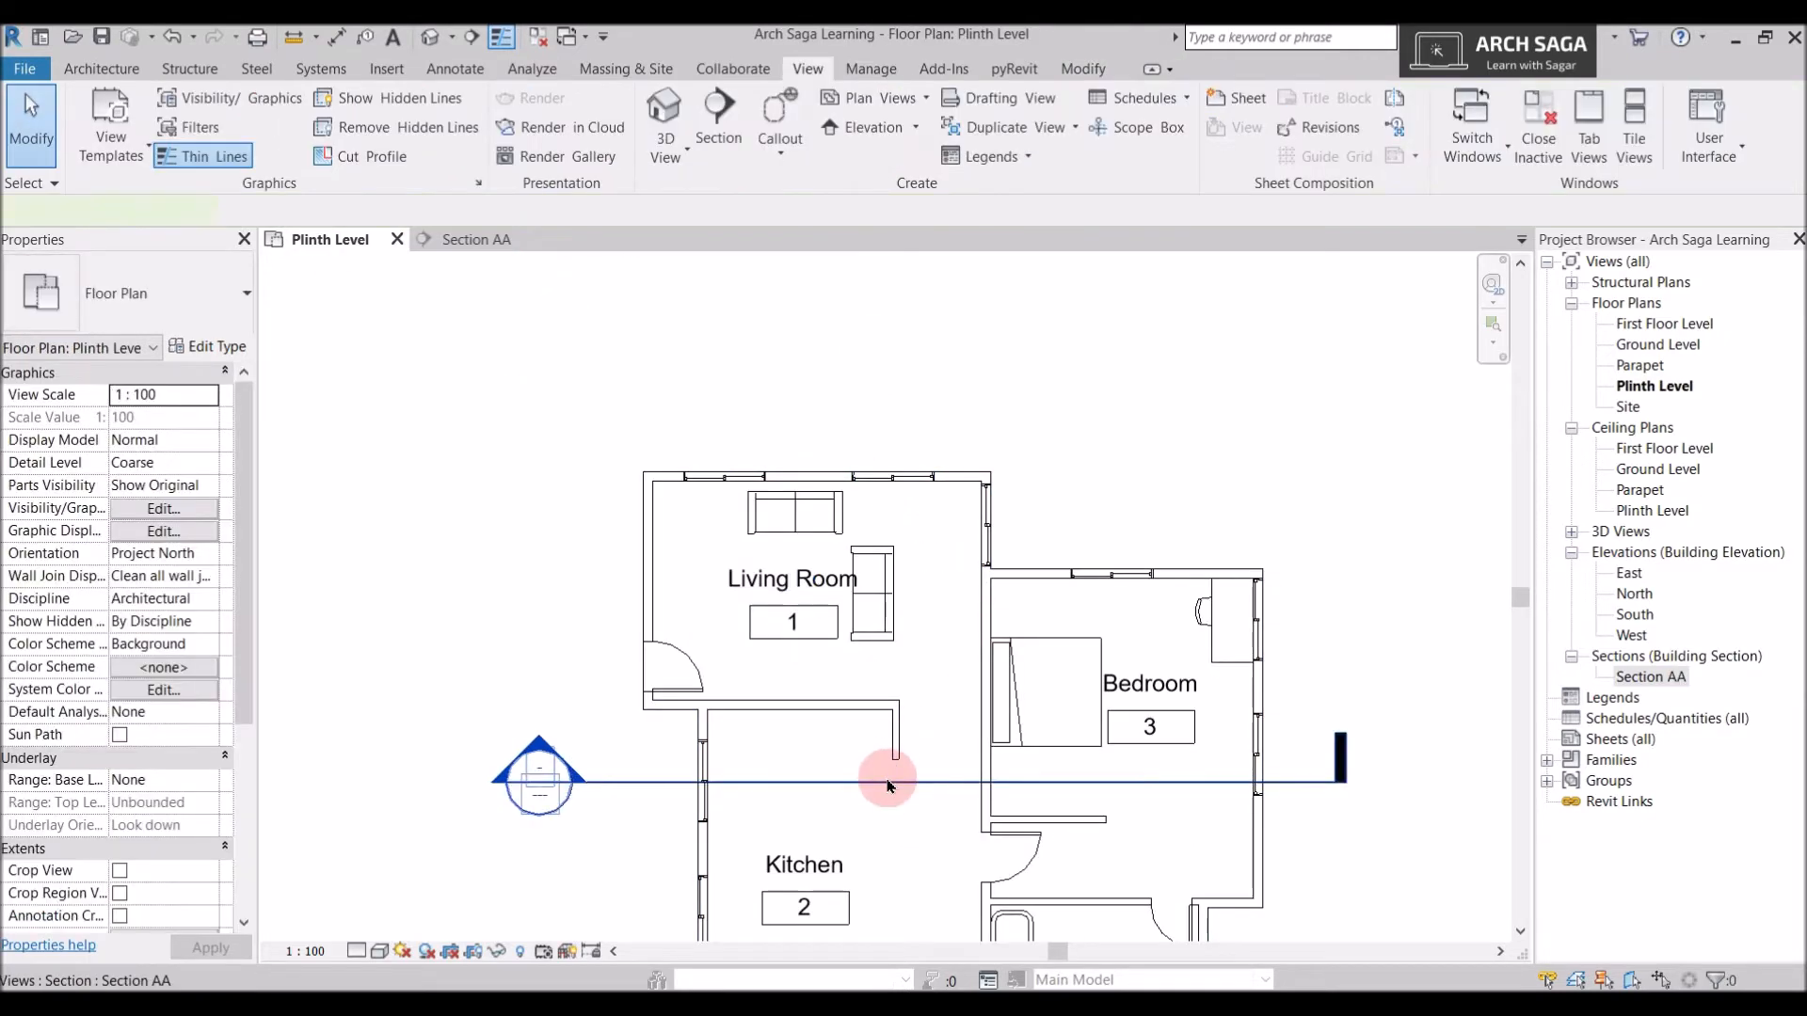
drag(766, 391, 779, 711)
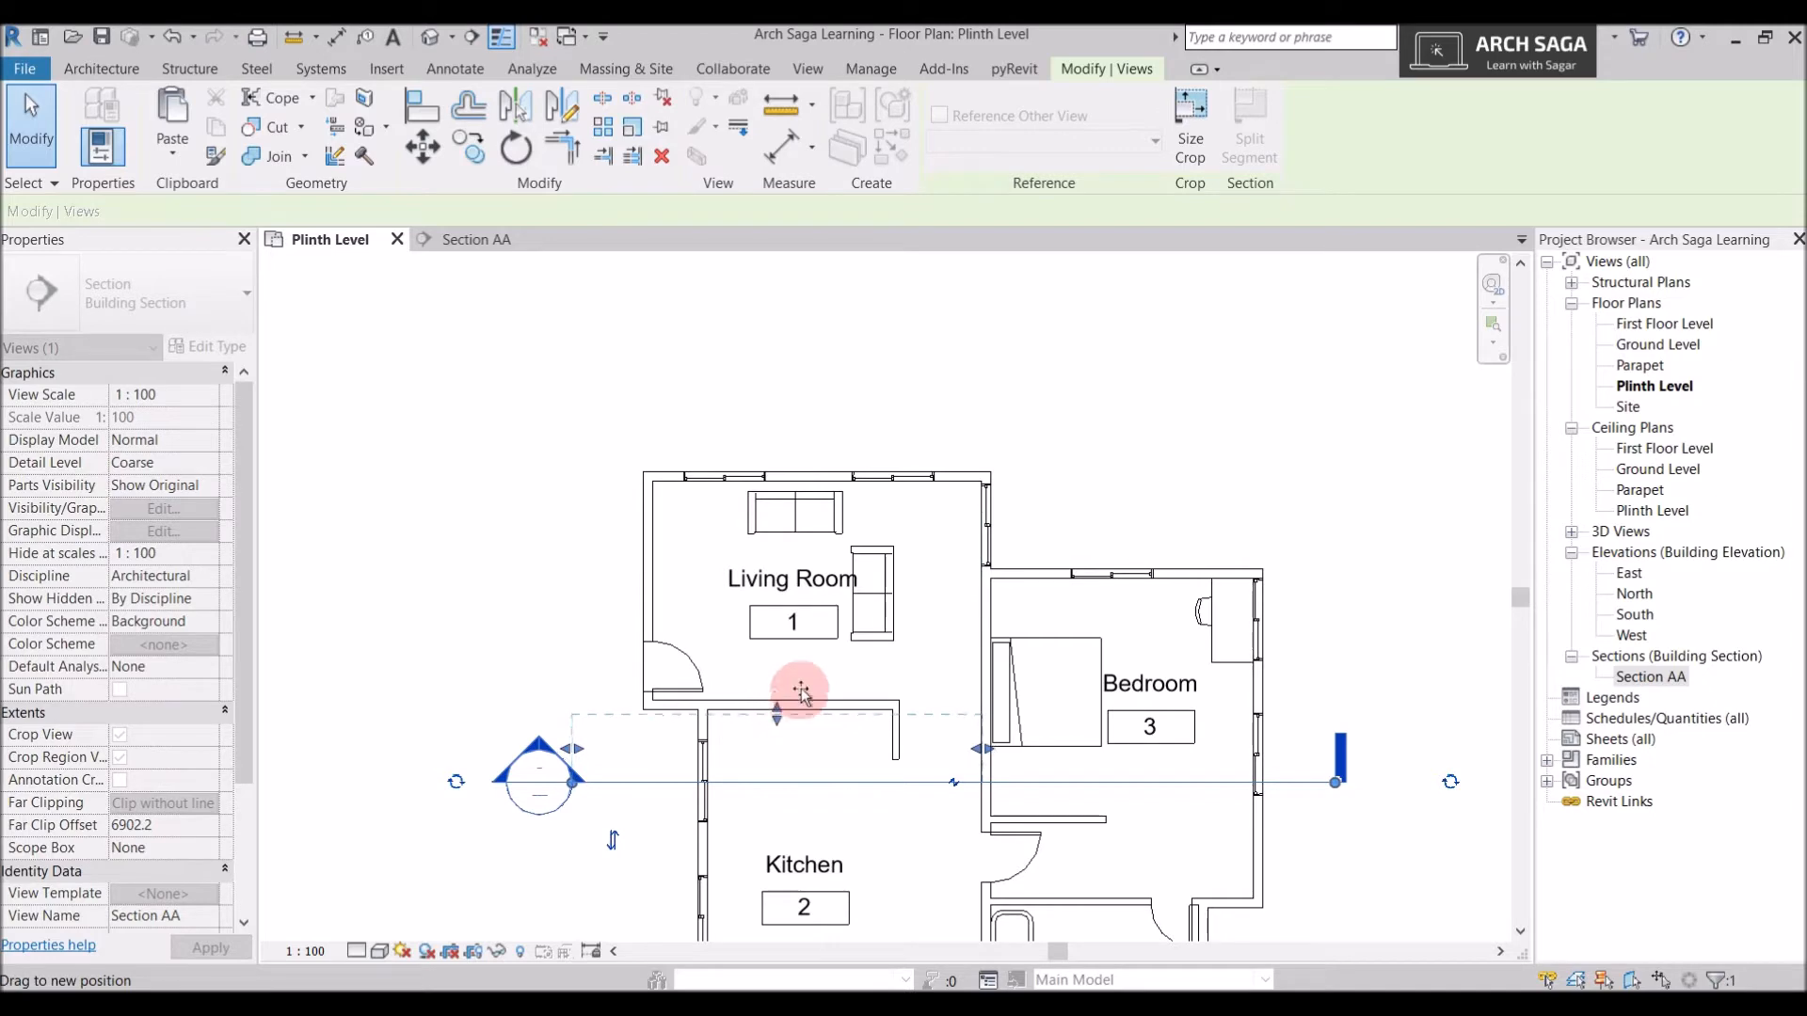
scroll(811, 686, up, 1)
drag(811, 687, 666, 694)
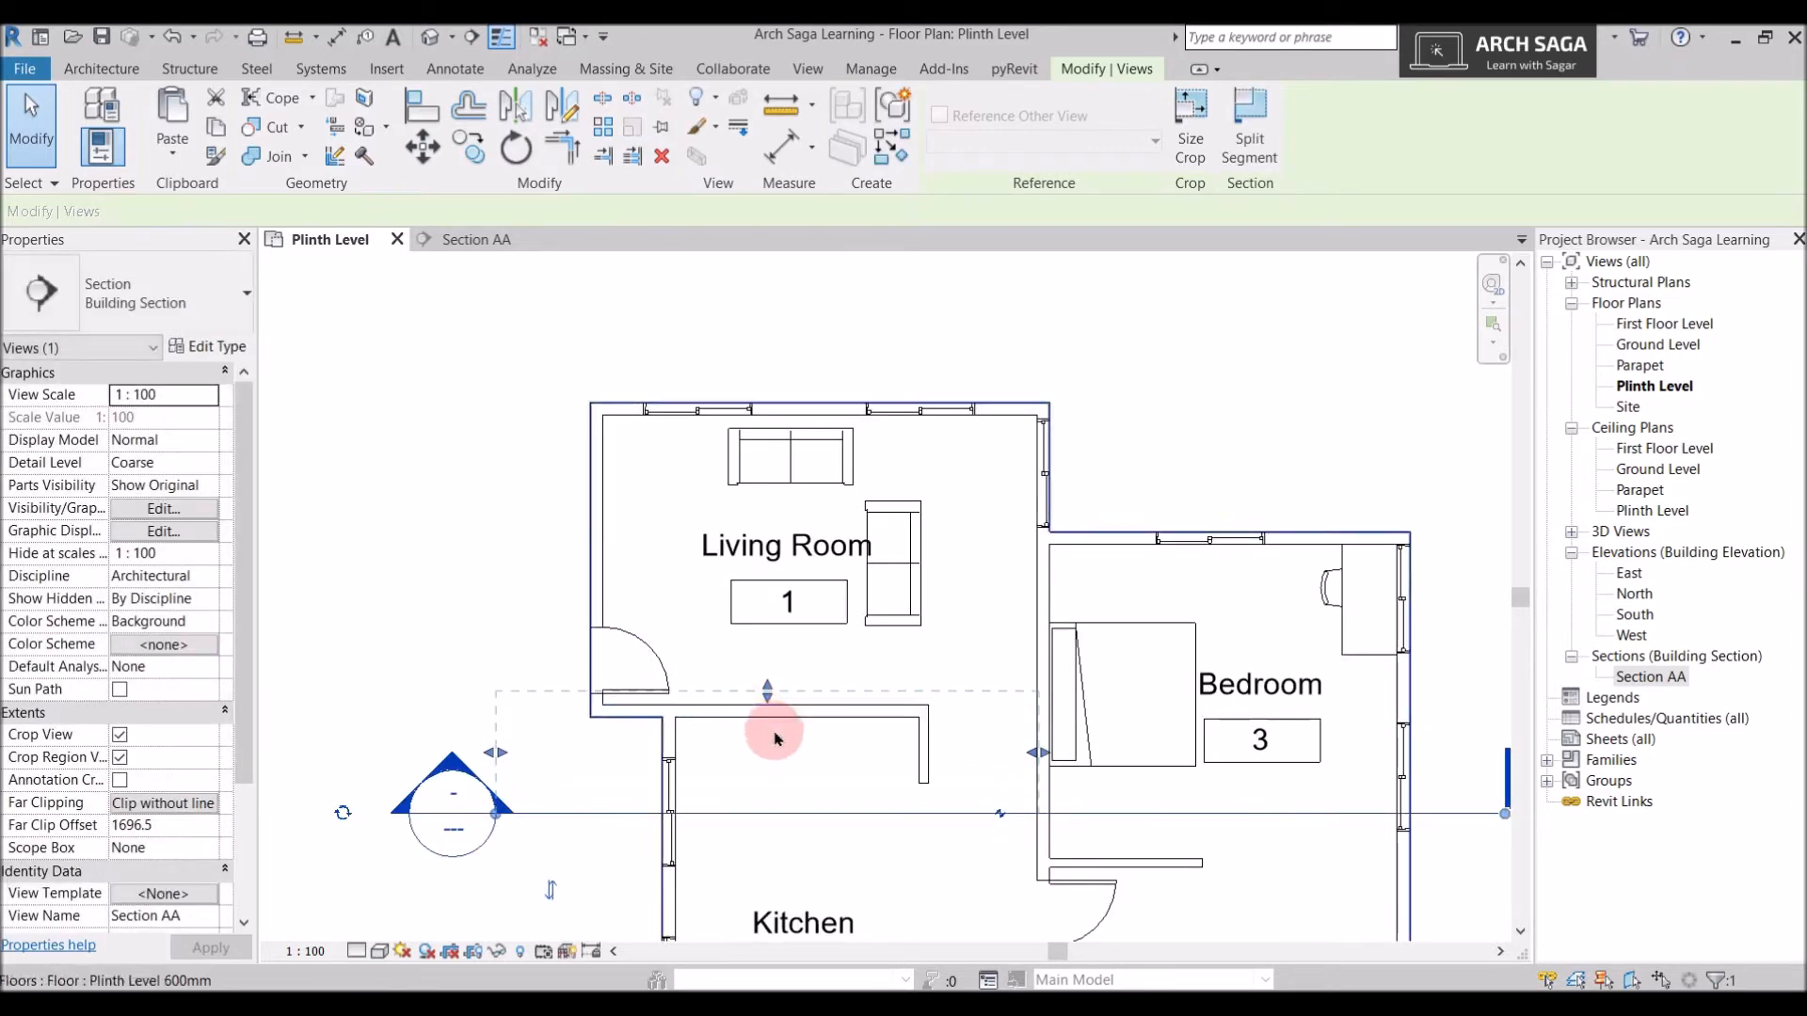
Open the Section AA view to check the shortened depth, and return to the Plinth Level plan
click(477, 240)
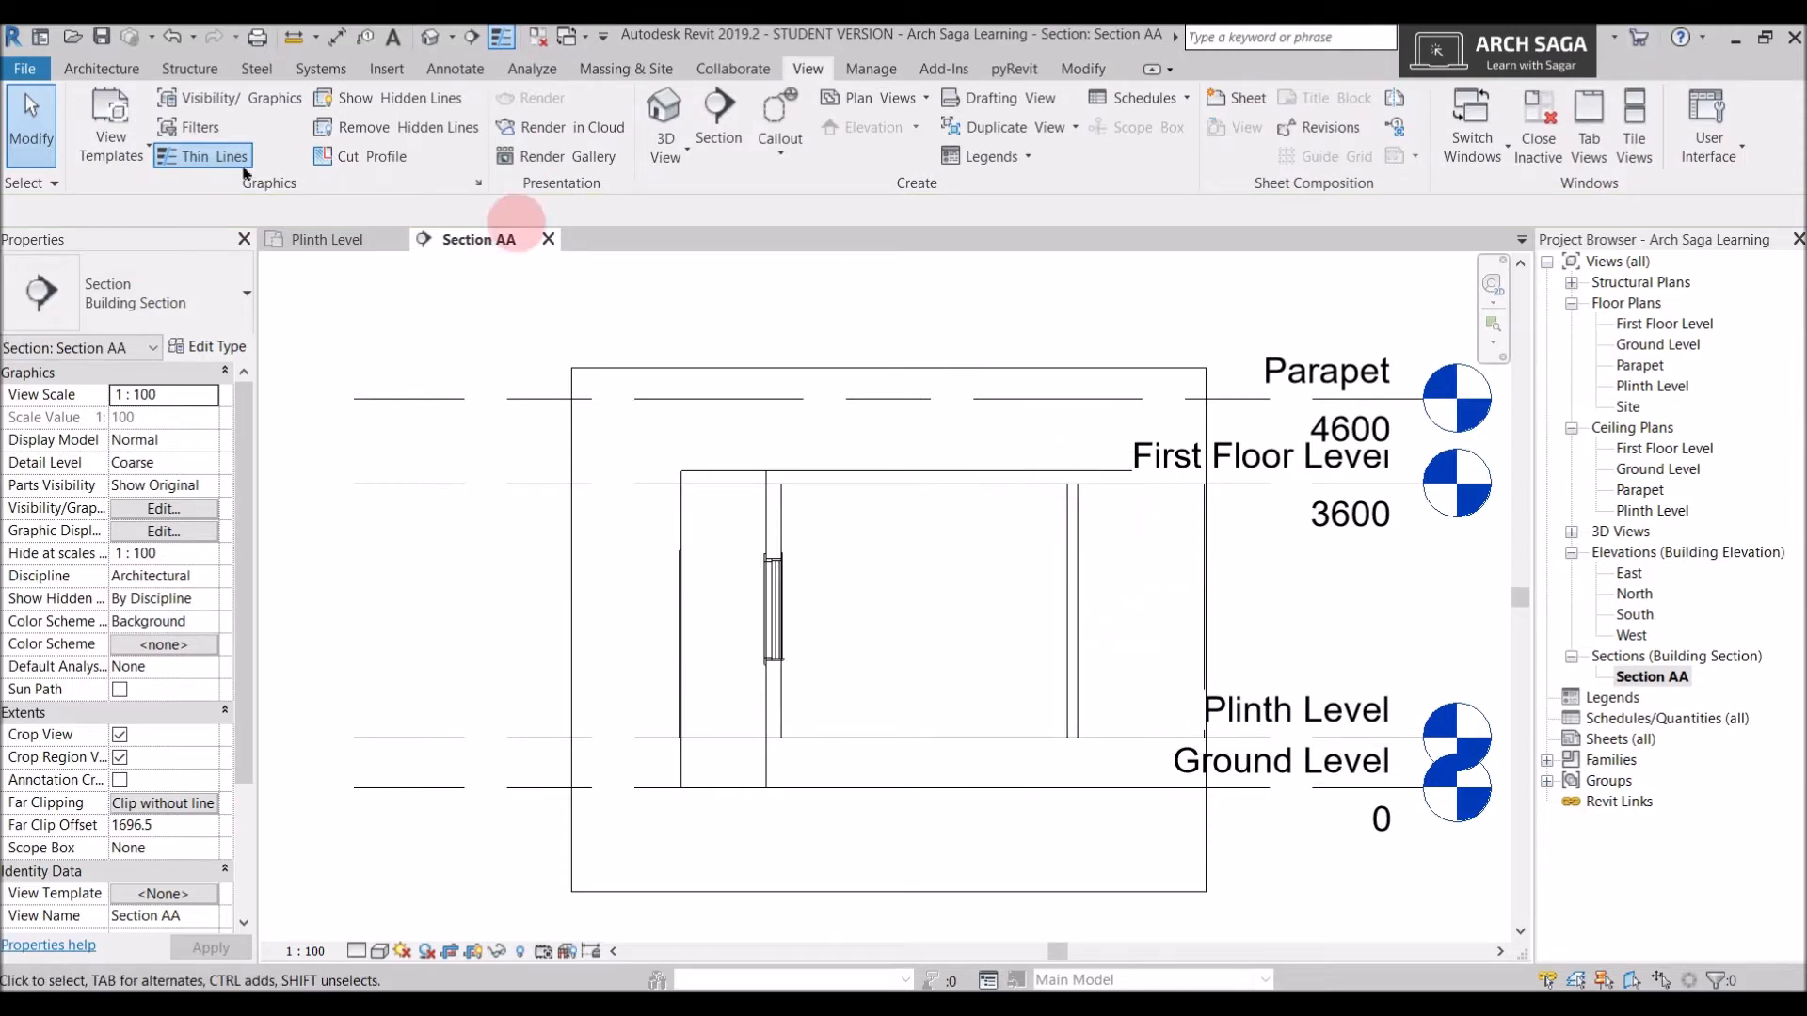
click(292, 239)
scroll(936, 577, down, 2)
Extend Section AA's far clip offset to about 6300 mm, past the living room's outer wall, and widen its extent beyond the bedroom
click(879, 738)
scroll(762, 730, up, 3)
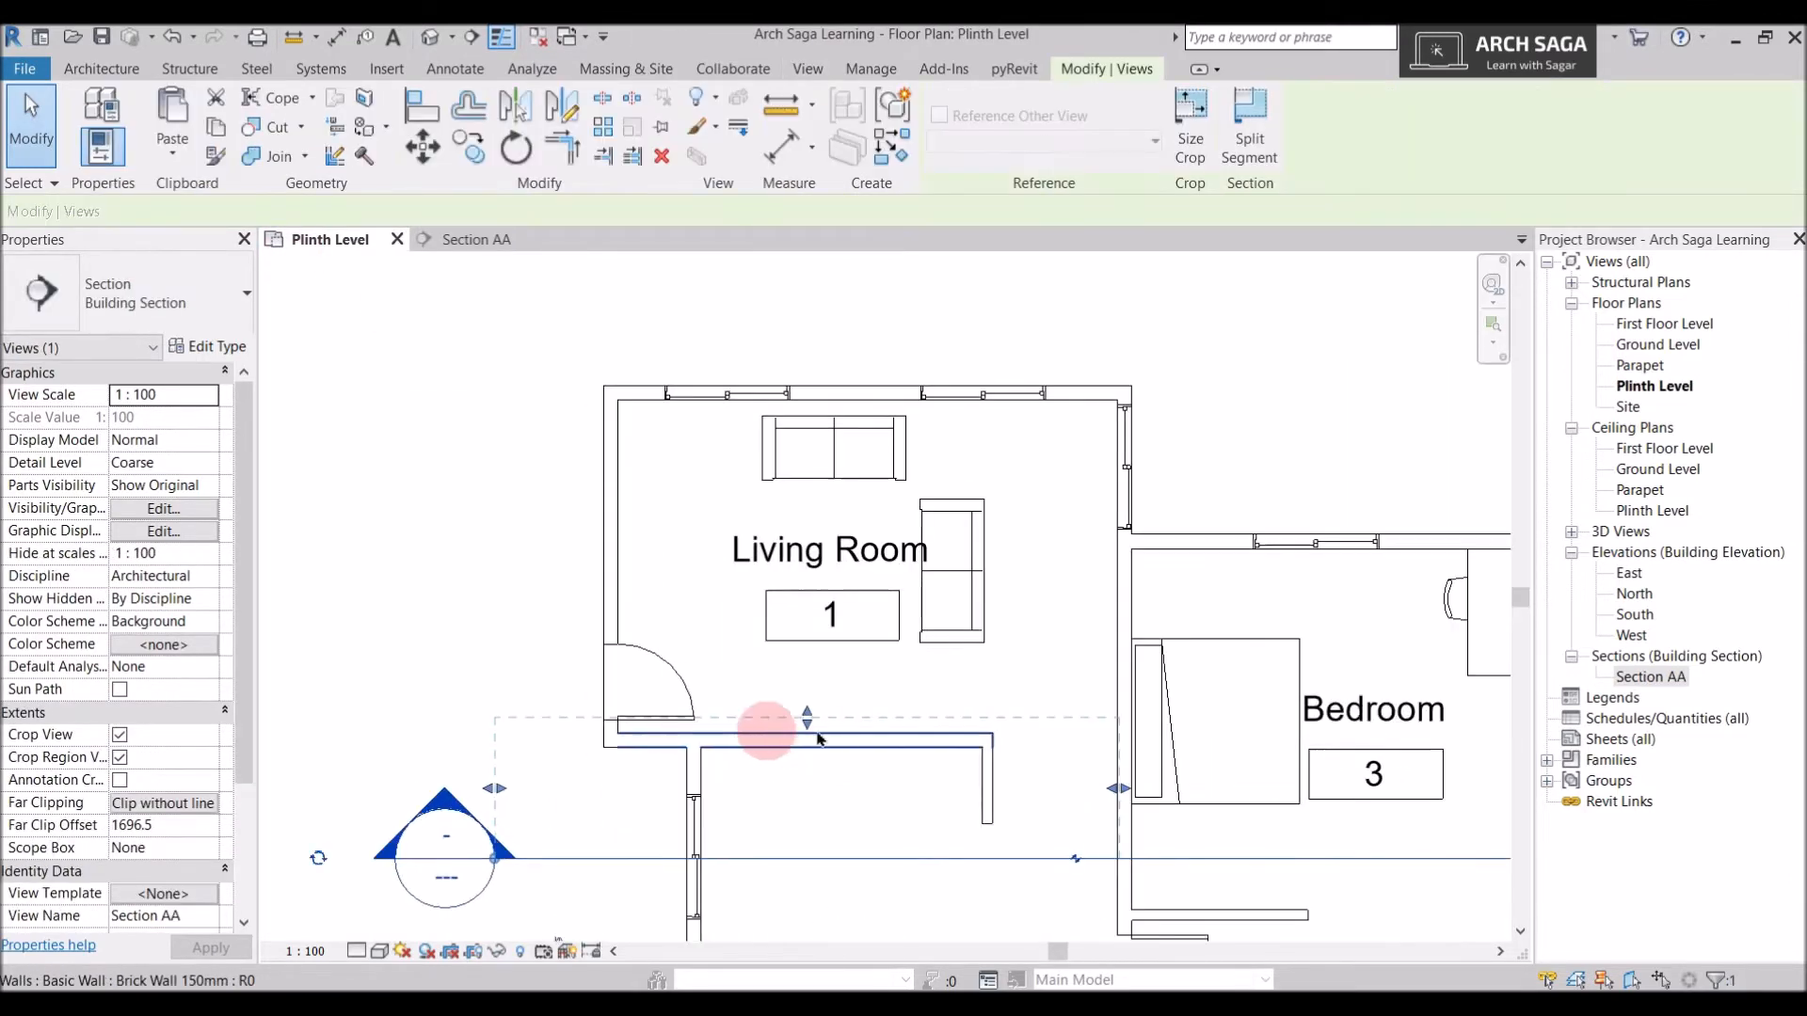
scroll(945, 737, down, 1)
click(879, 725)
click(924, 809)
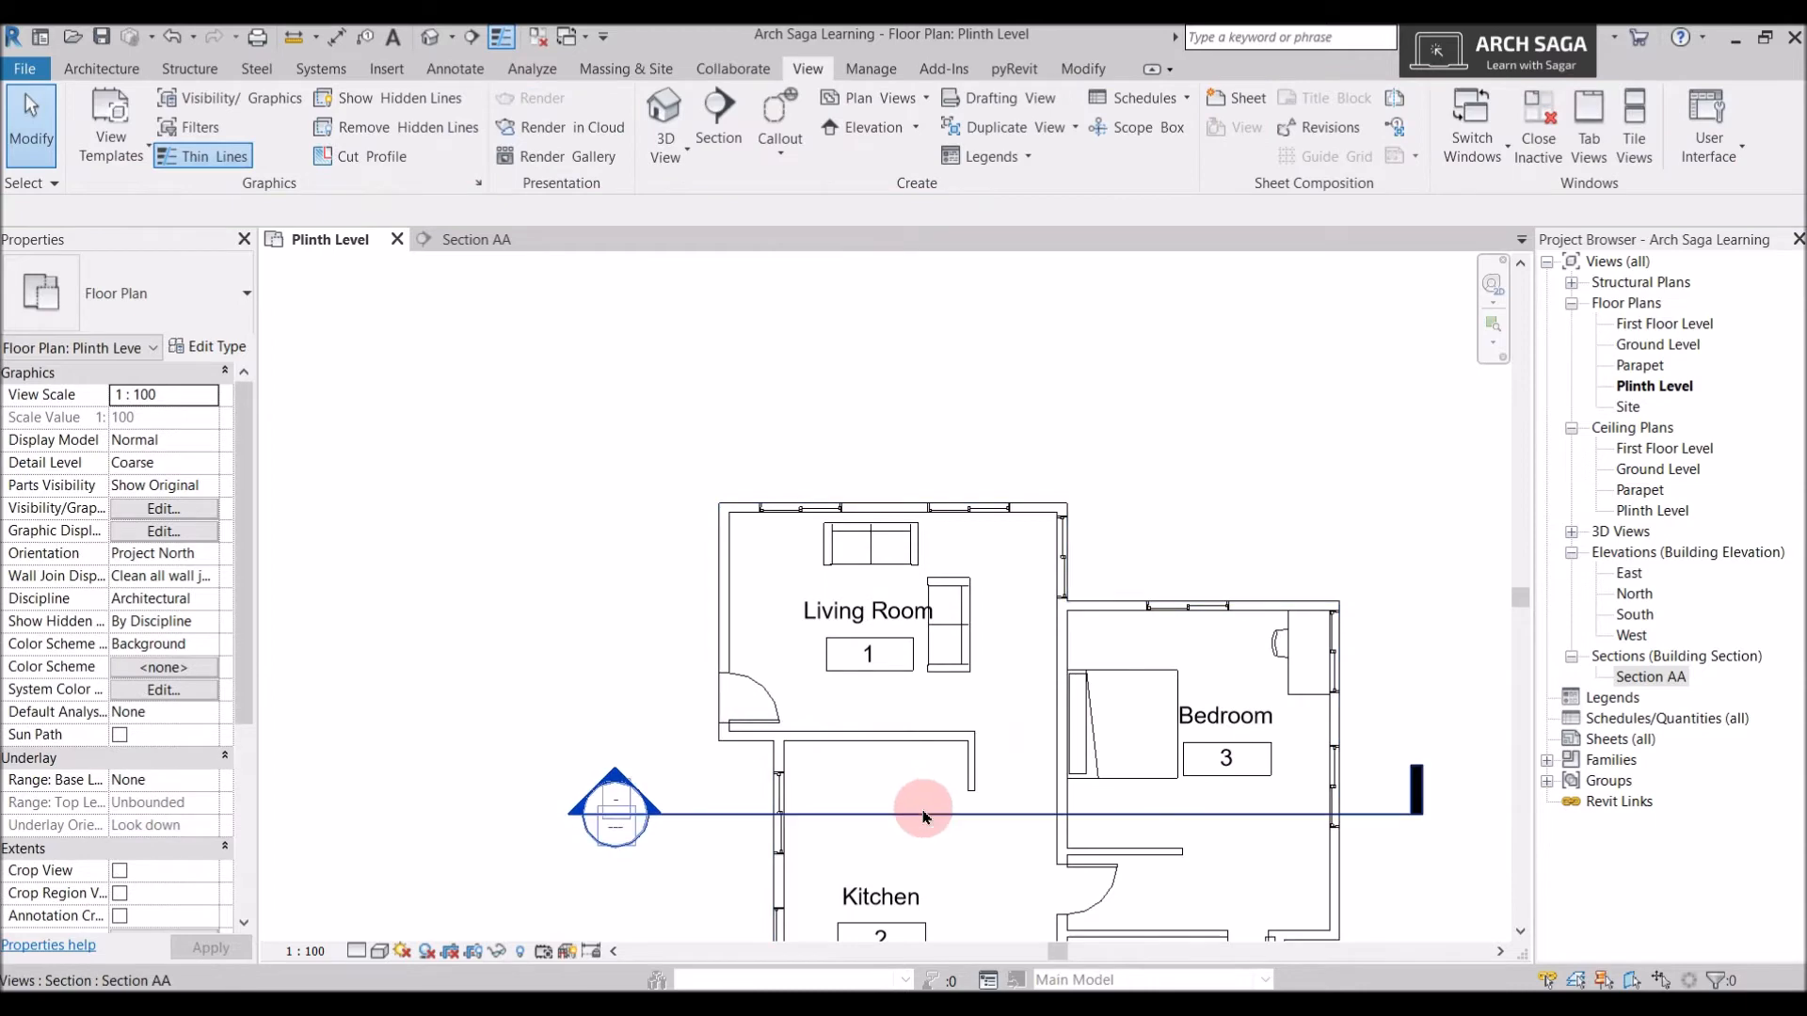
drag(853, 719, 847, 466)
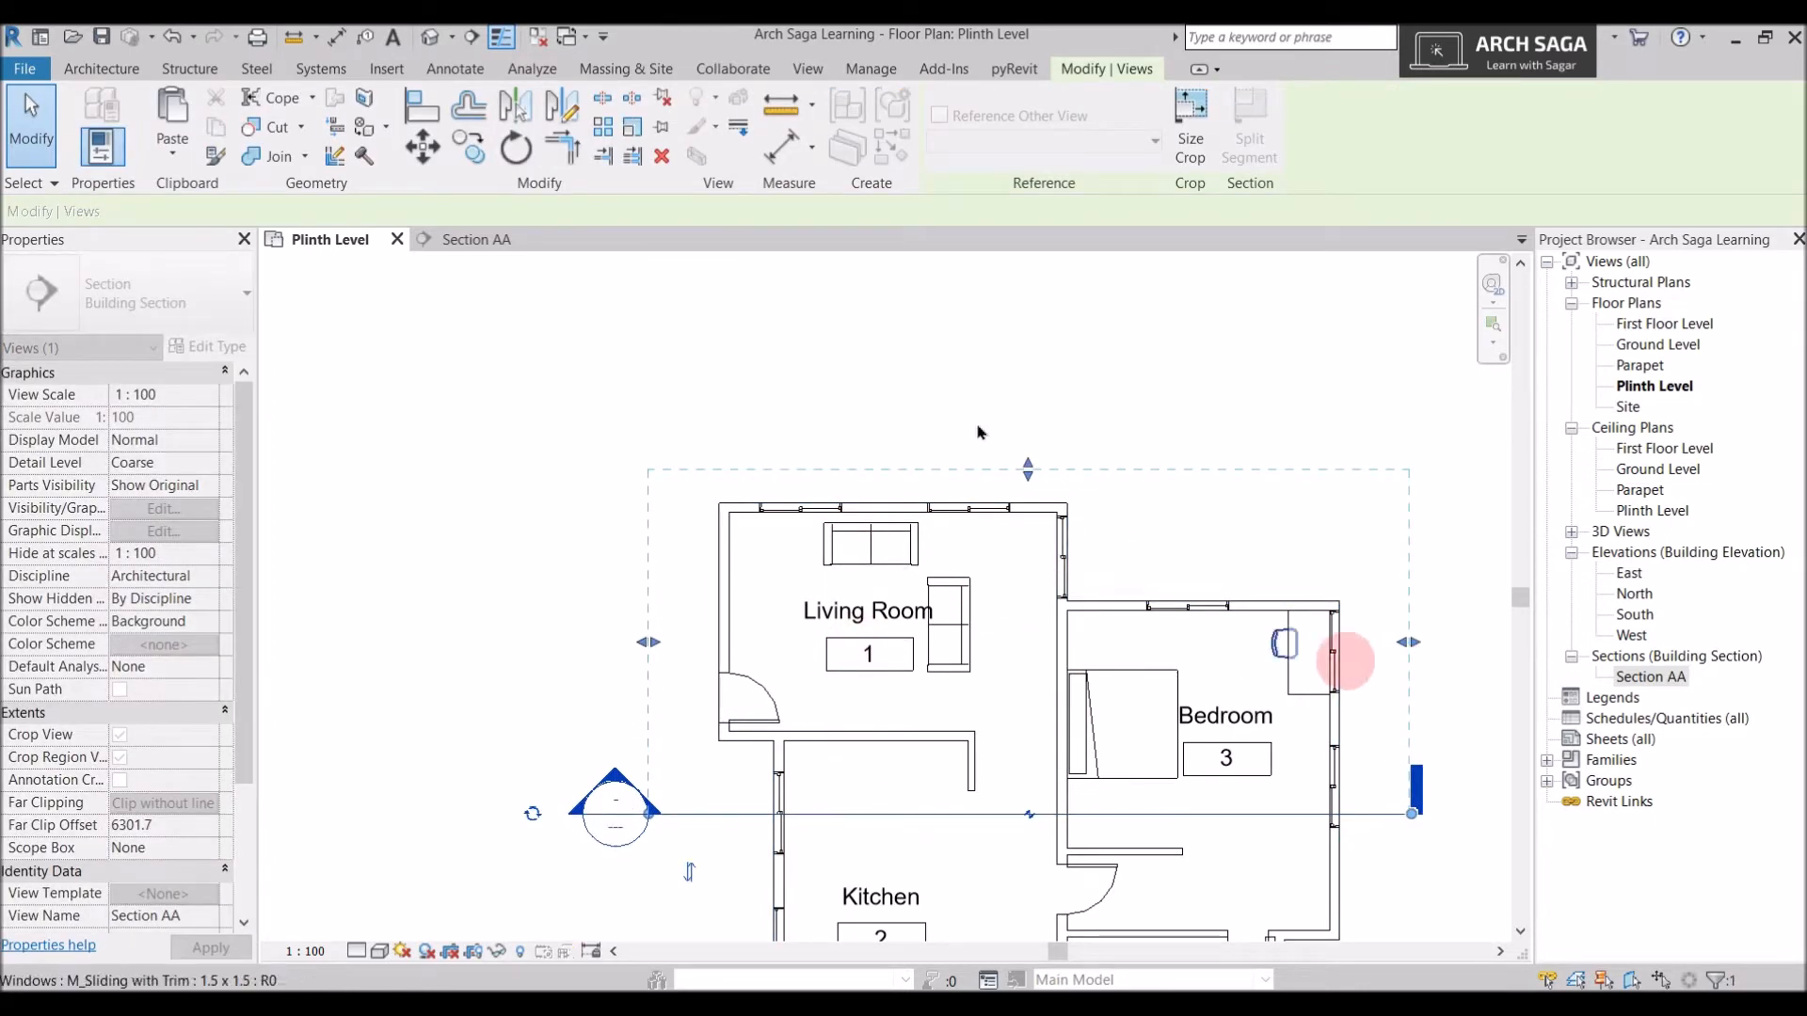
Inspect the full house in the Section AA view with the enlarged extents, and return to the Plinth Level plan
click(499, 240)
middle_drag(1278, 517, 1137, 525)
scroll(1146, 508, up, 2)
scroll(1022, 508, down, 2)
click(285, 247)
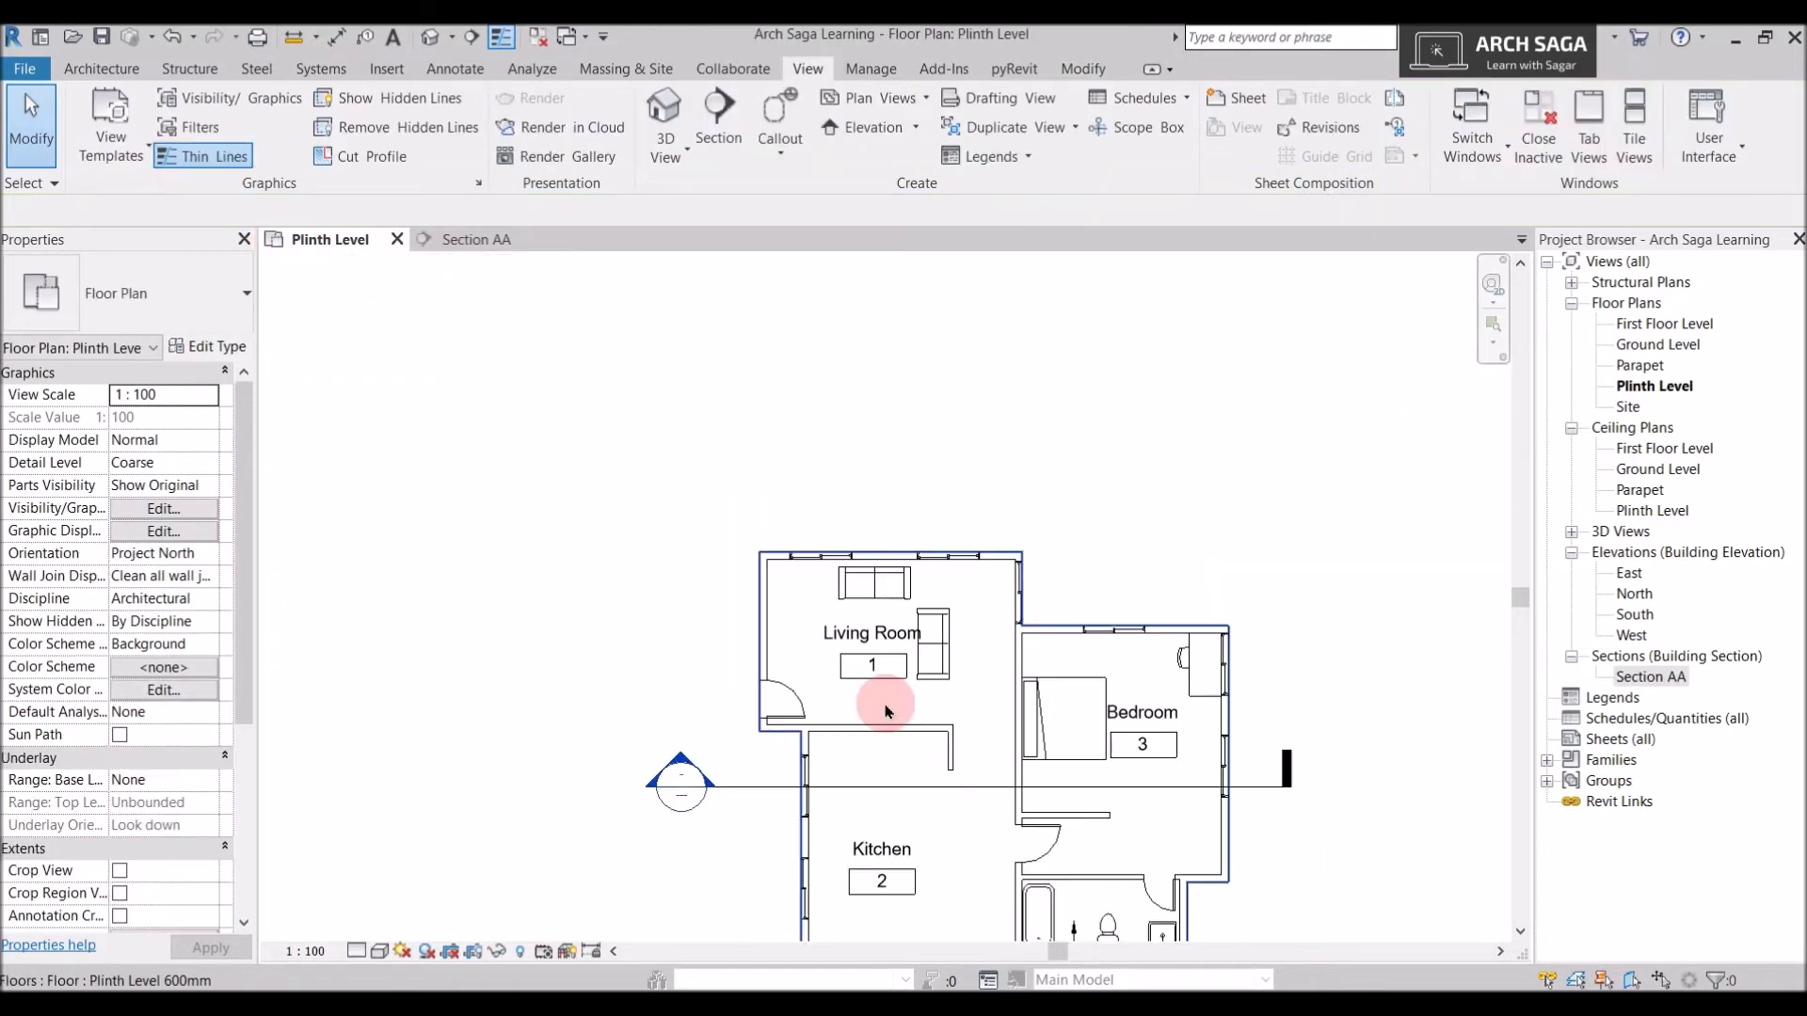
Cycle the kitchen-end symbol of the Section AA line to a plain bar and back to the section head
click(750, 787)
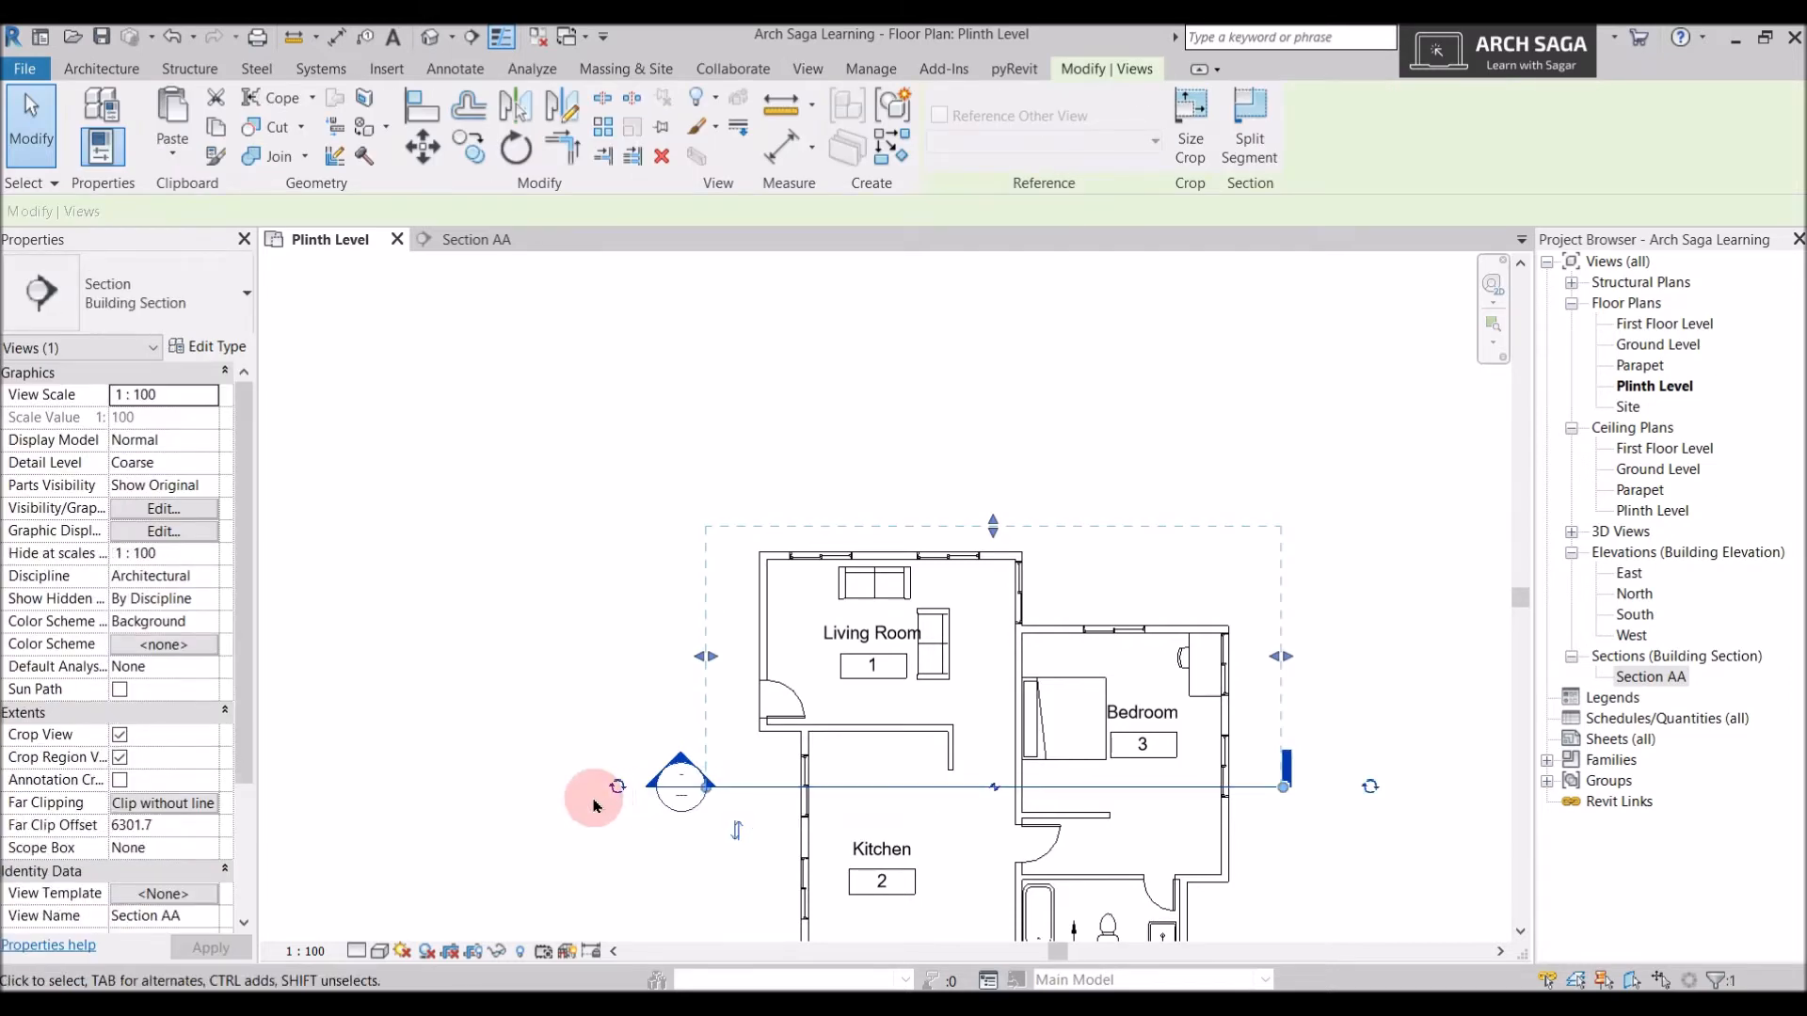
scroll(611, 790, up, 3)
middle_drag(626, 792, 455, 784)
middle_drag(1295, 773, 1057, 778)
scroll(1191, 786, up, 3)
scroll(1176, 790, down, 2)
middle_drag(1184, 790, 1495, 816)
middle_drag(508, 826, 677, 779)
scroll(514, 763, up, 2)
click(515, 765)
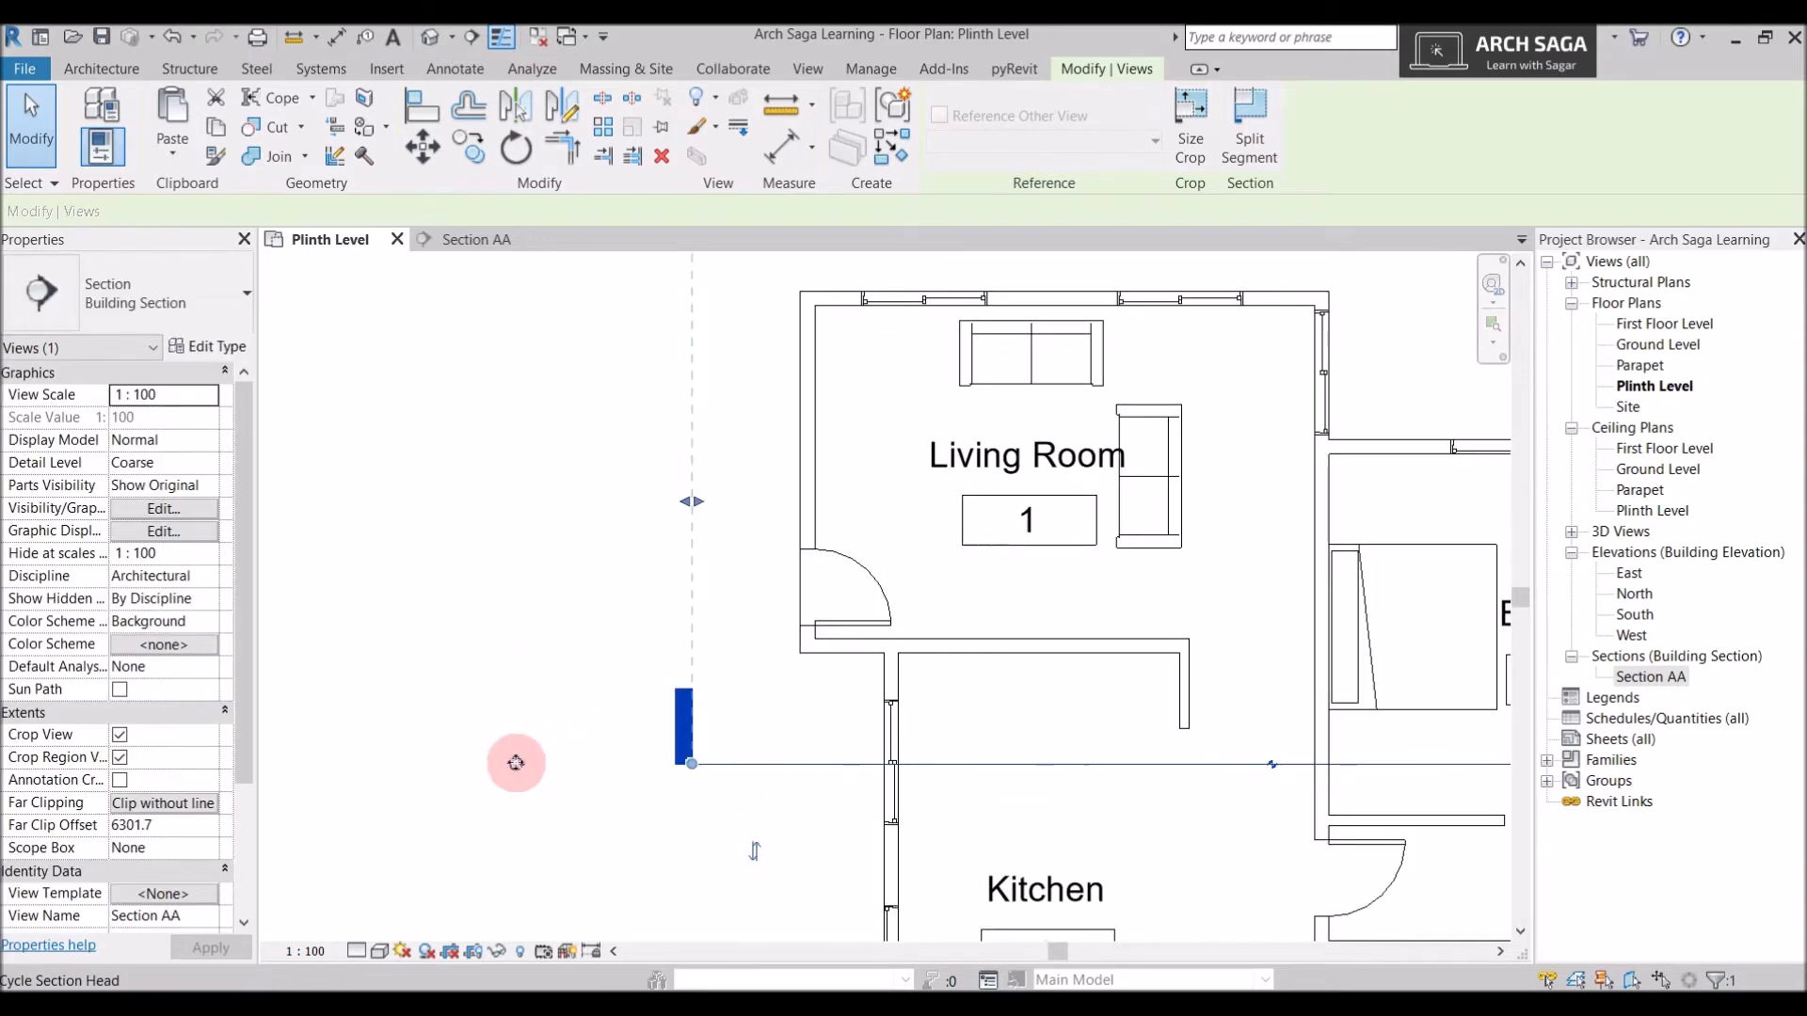
scroll(514, 760, down, 3)
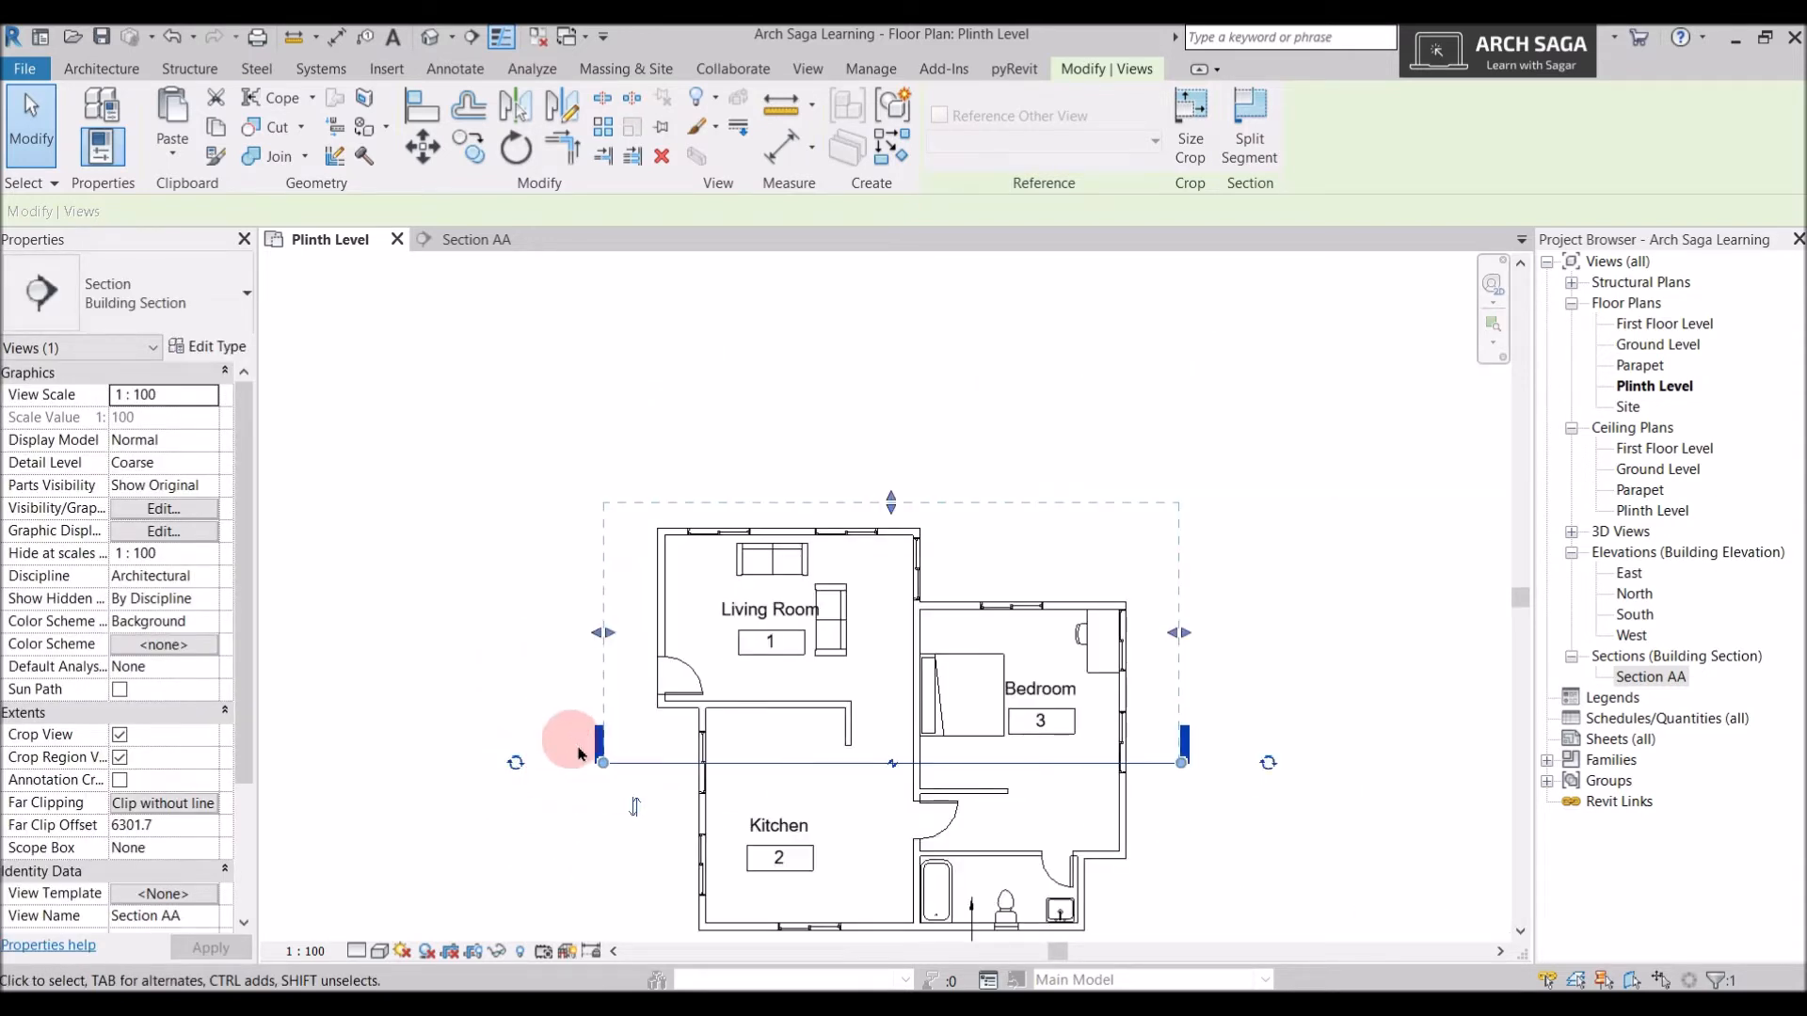
click(515, 764)
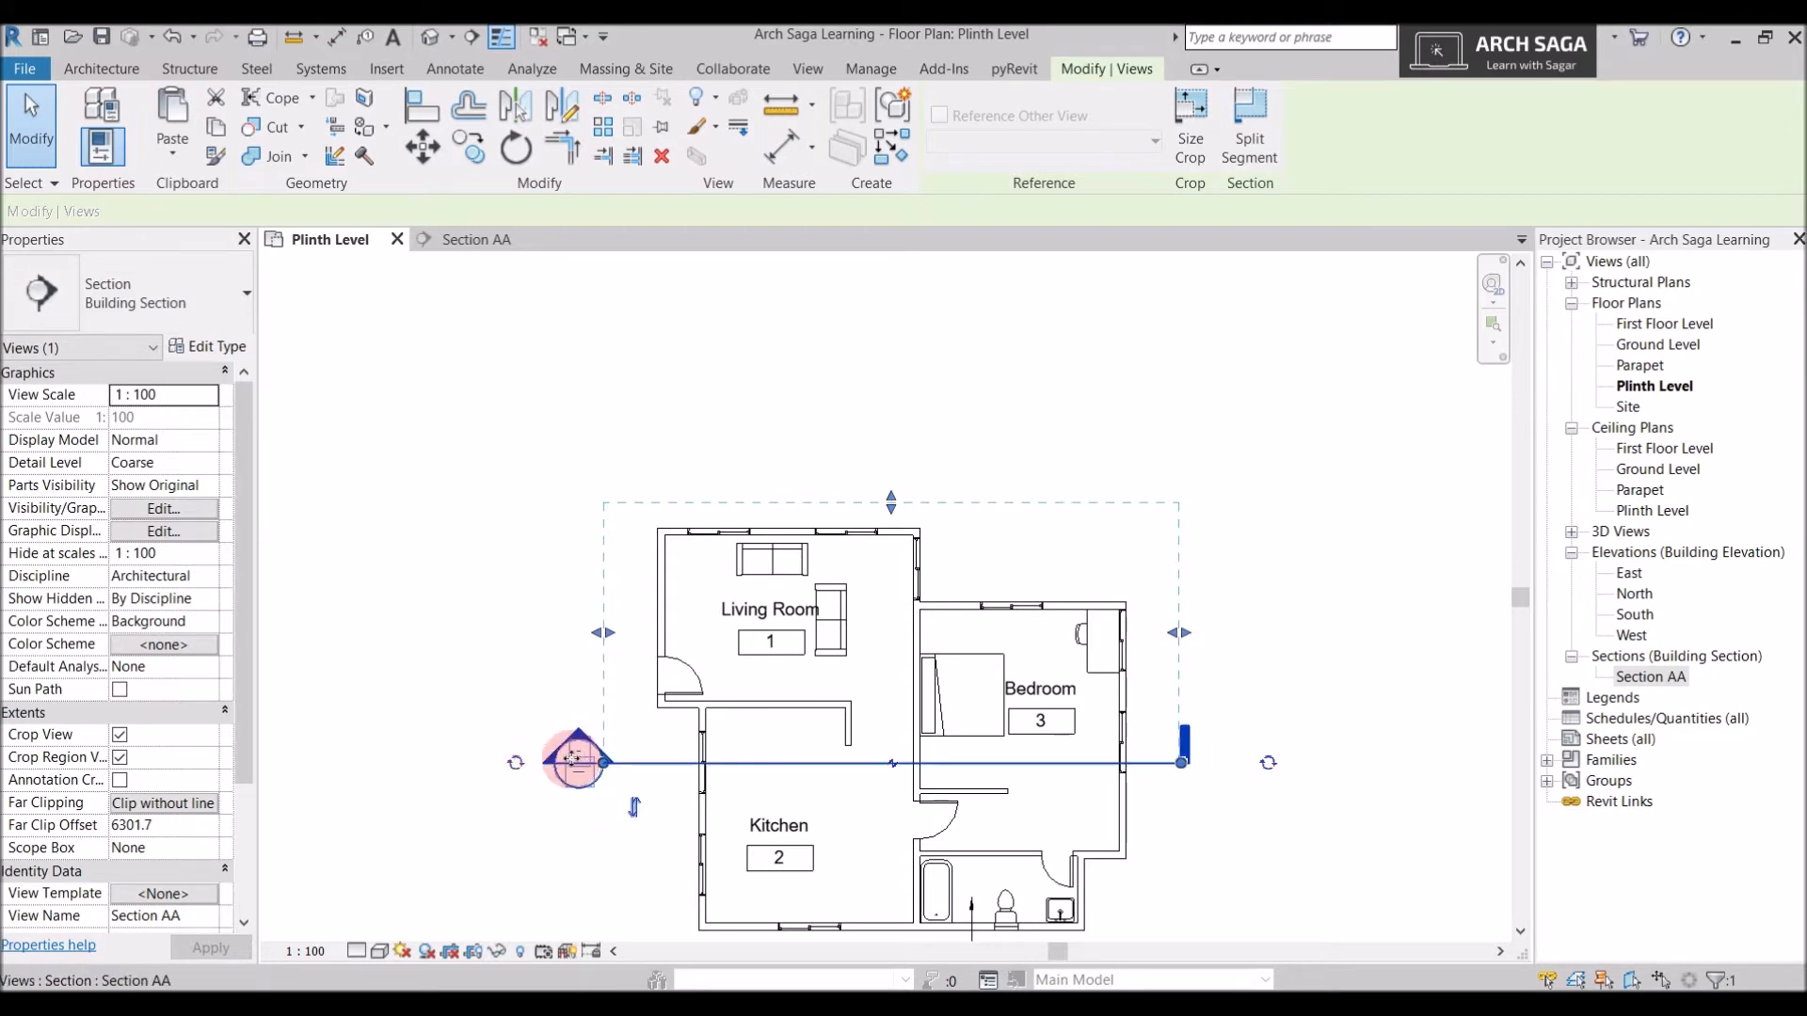
Cycle the bedroom-end symbol of the Section AA line to a section head and back to a plain bar
scroll(1210, 753, up, 3)
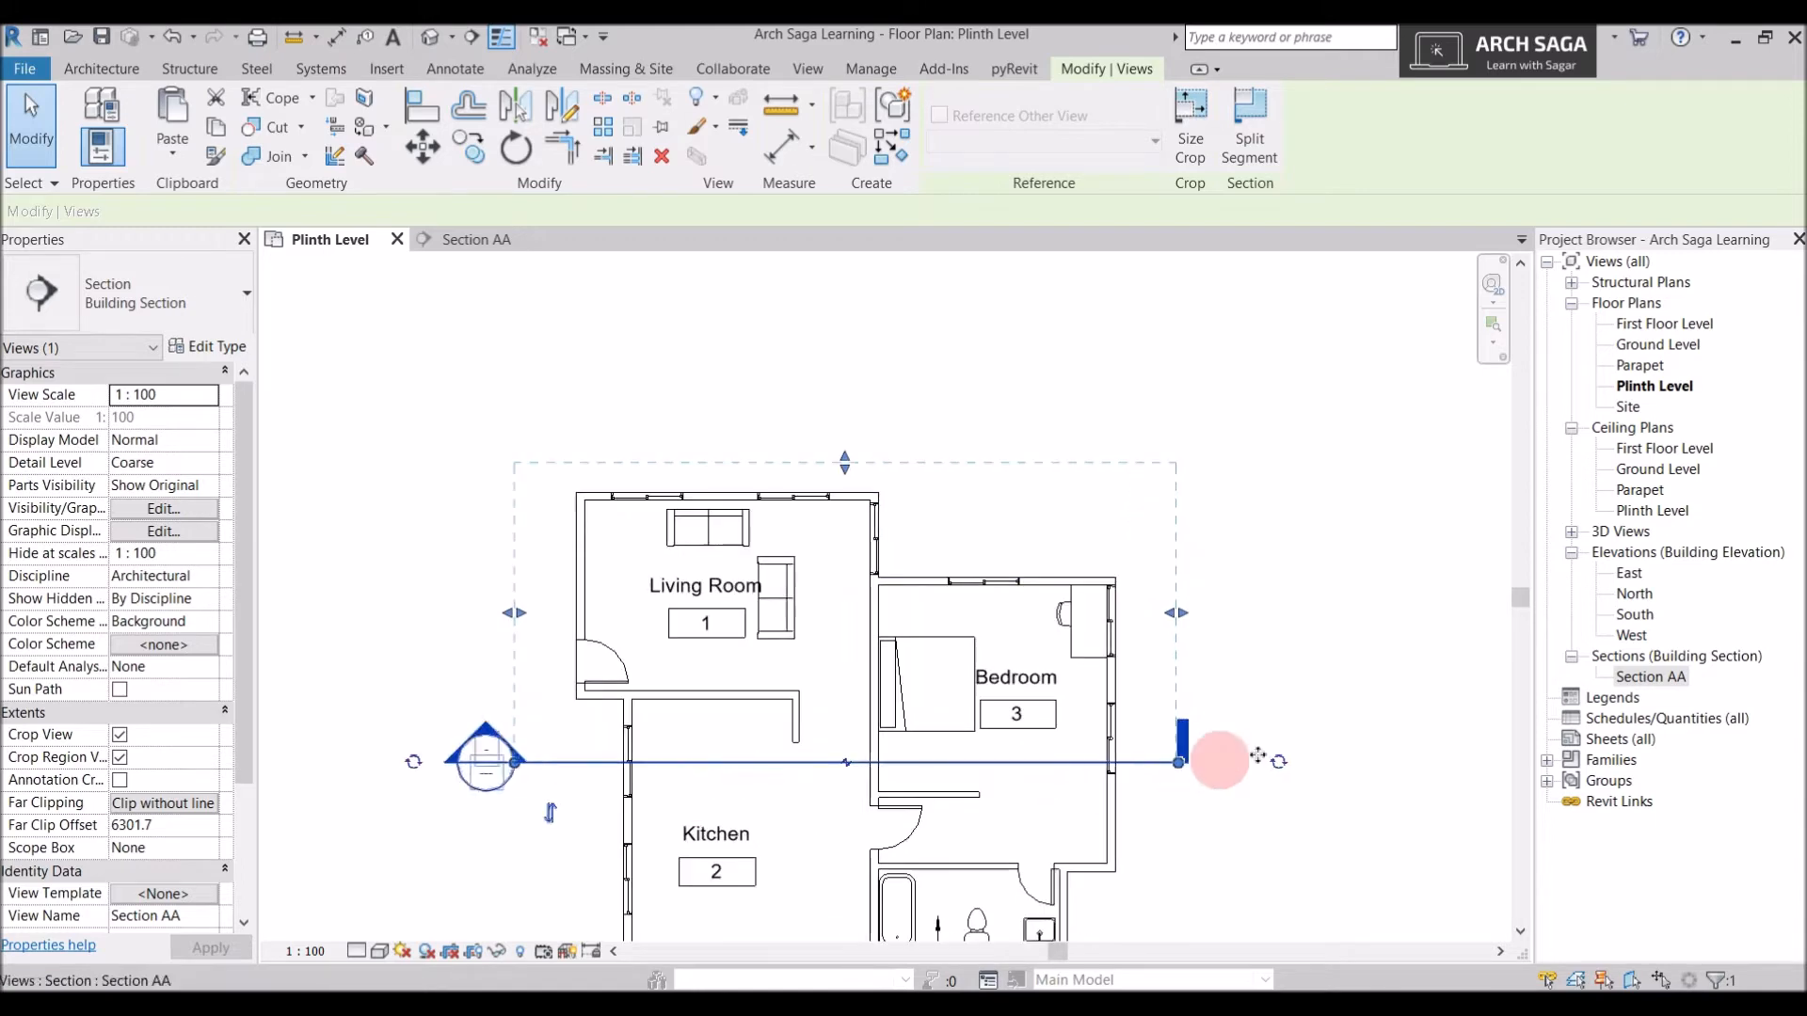
click(1236, 762)
scroll(1235, 763, down, 1)
click(1250, 768)
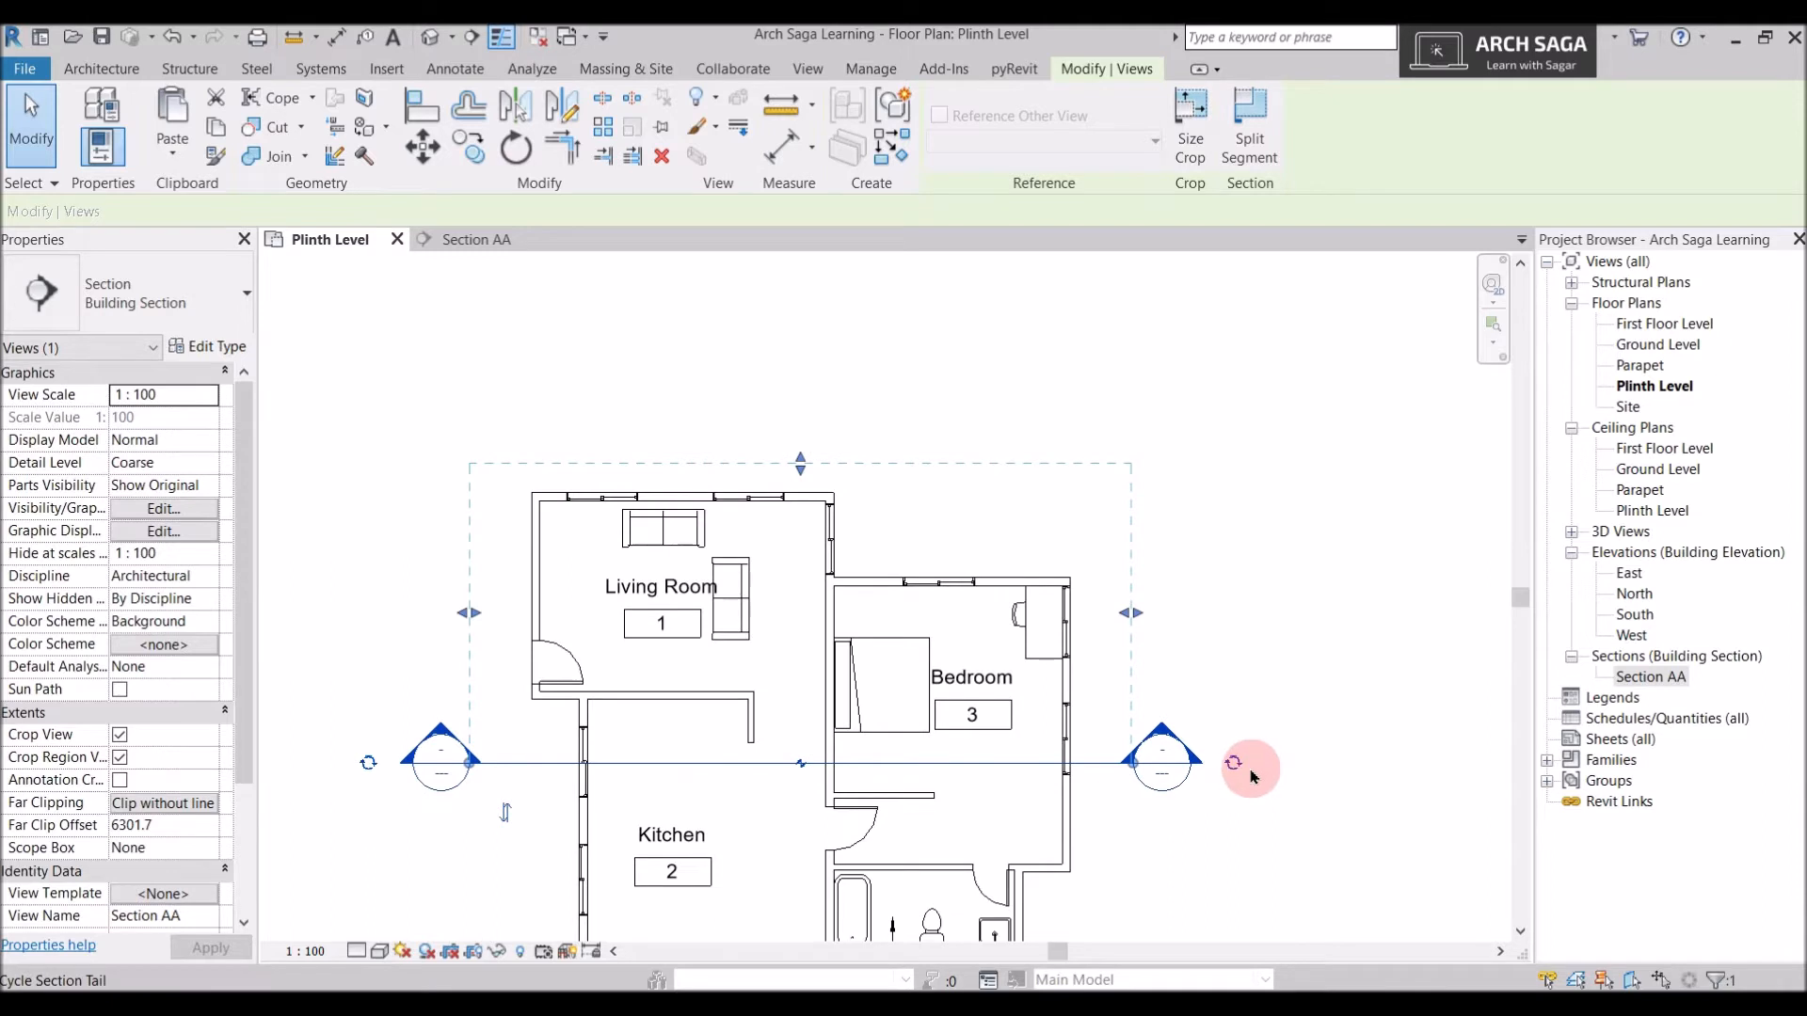
click(1234, 761)
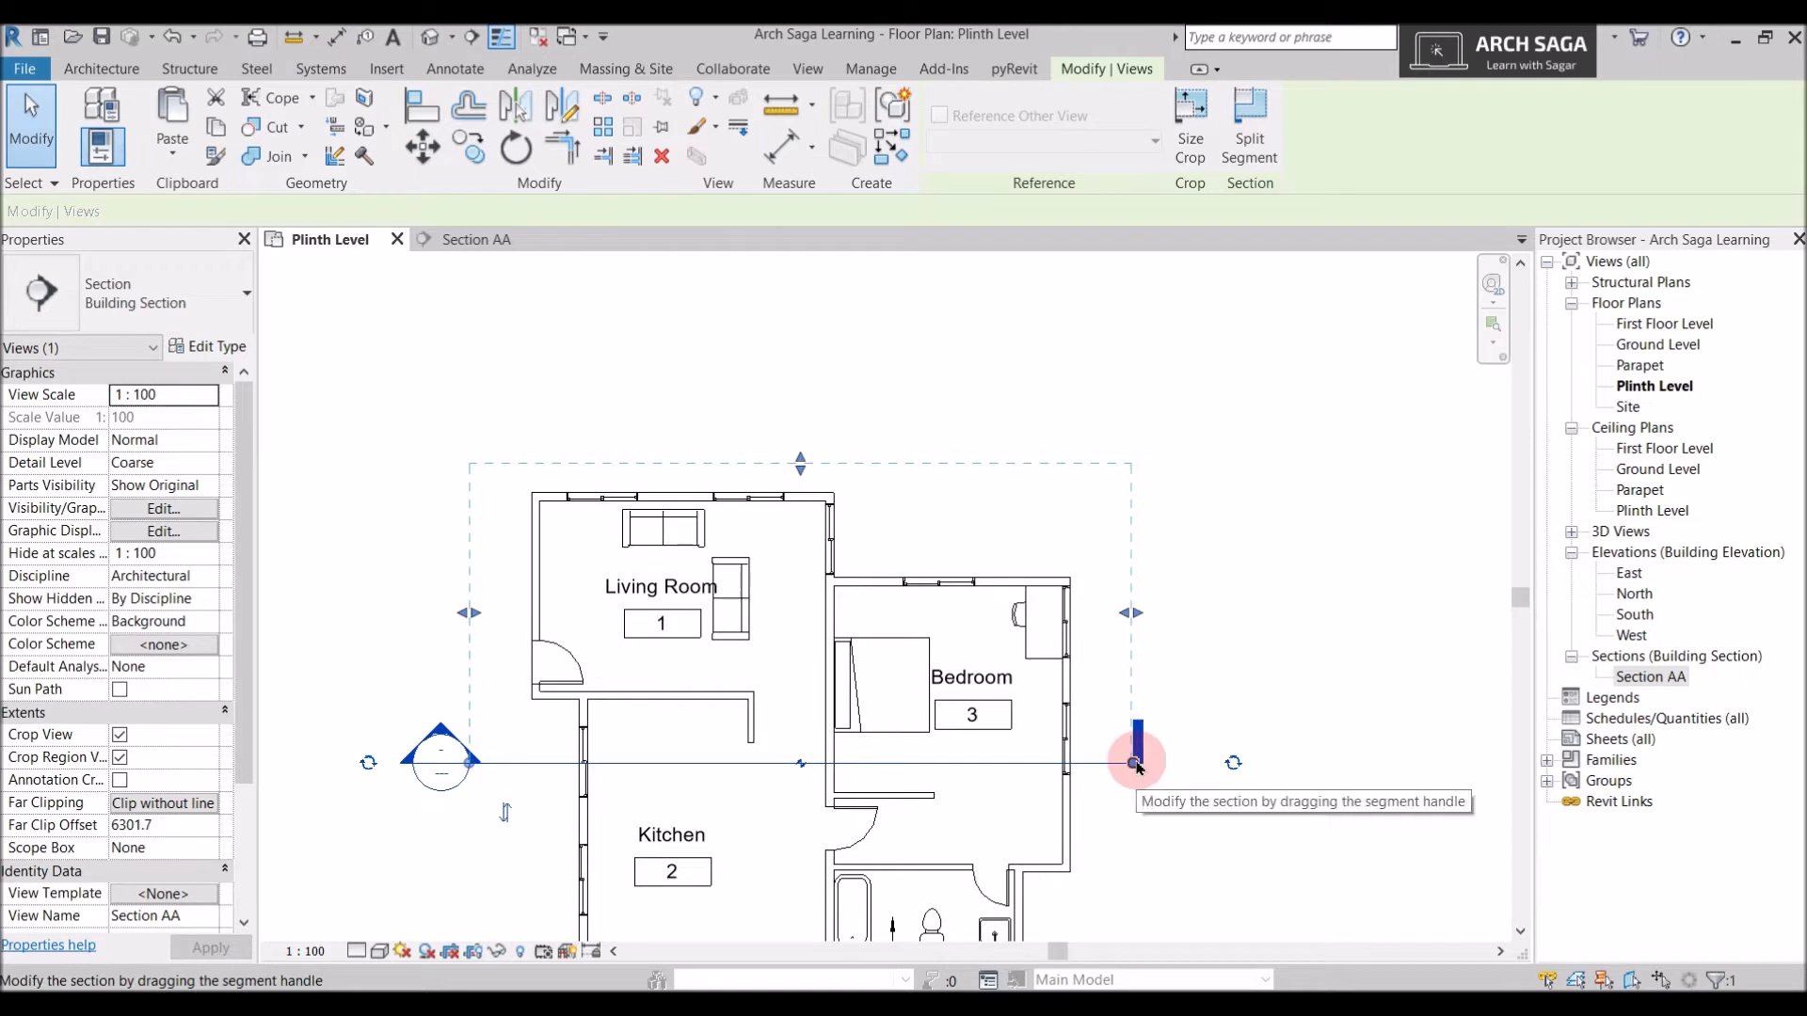
Raise the upper boundary of the crop region in the Section AA view well above the Parapet level
scroll(1134, 764, down, 2)
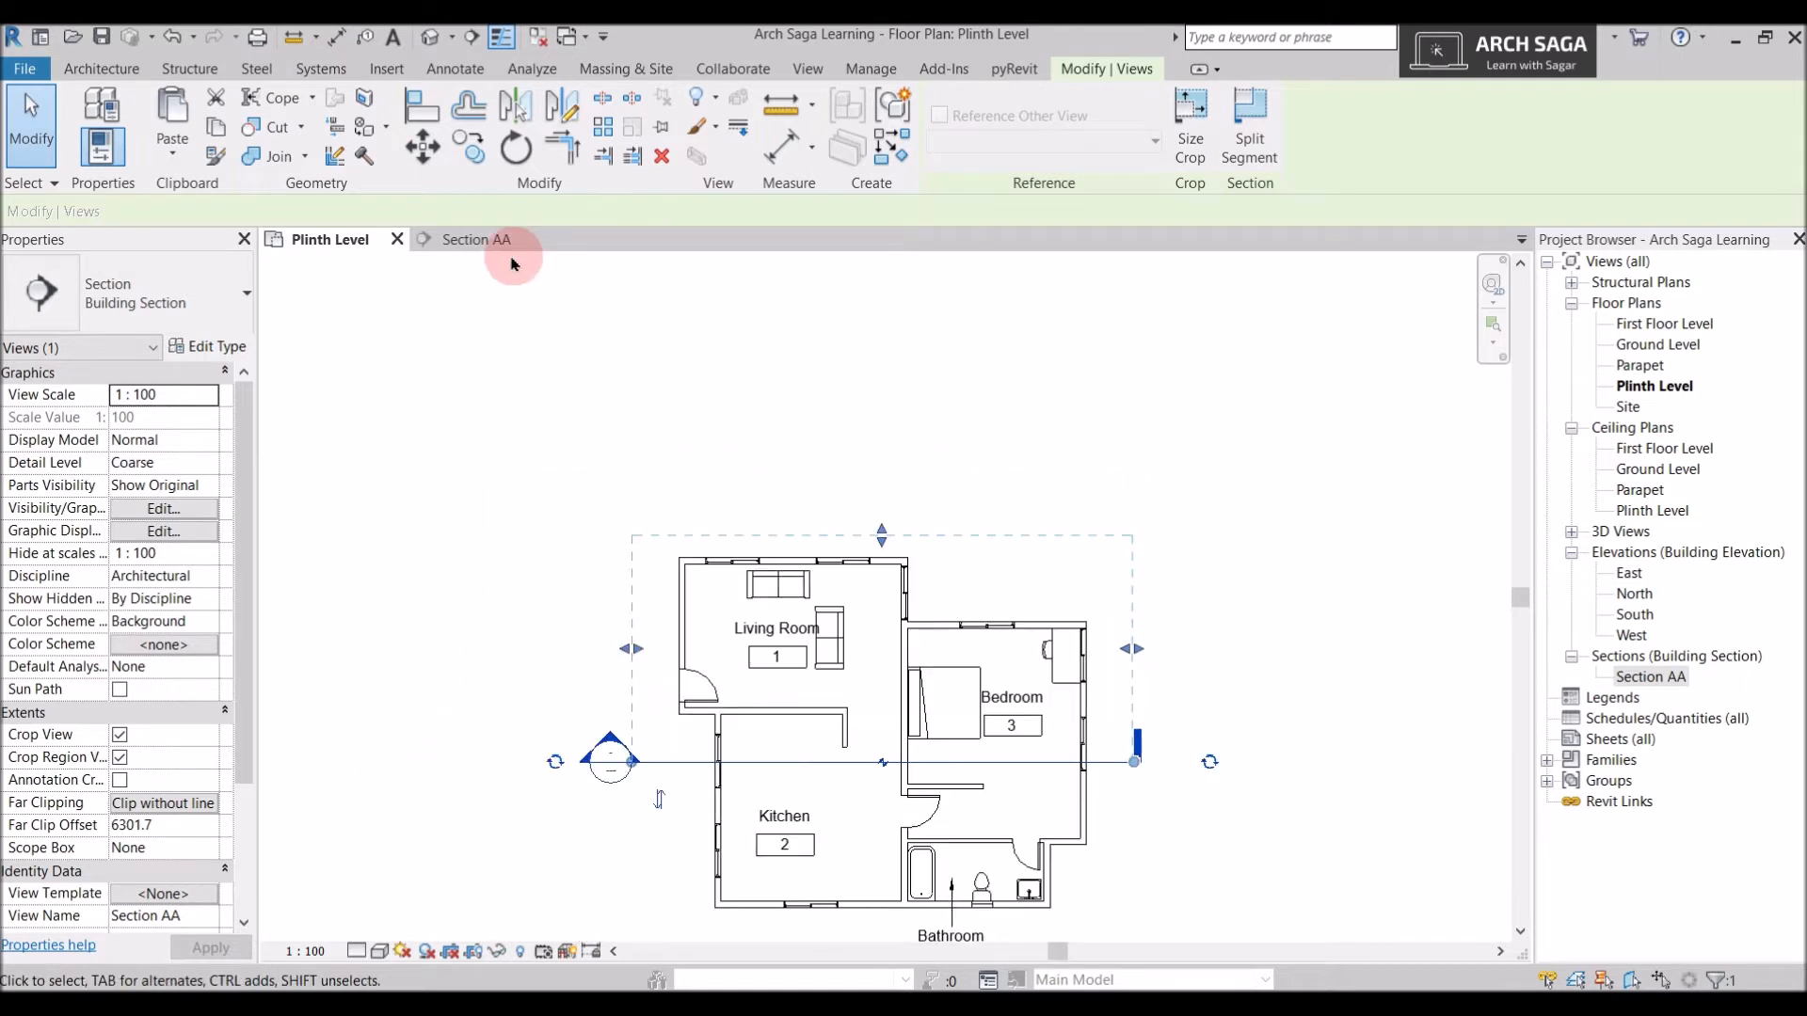
click(513, 263)
click(859, 486)
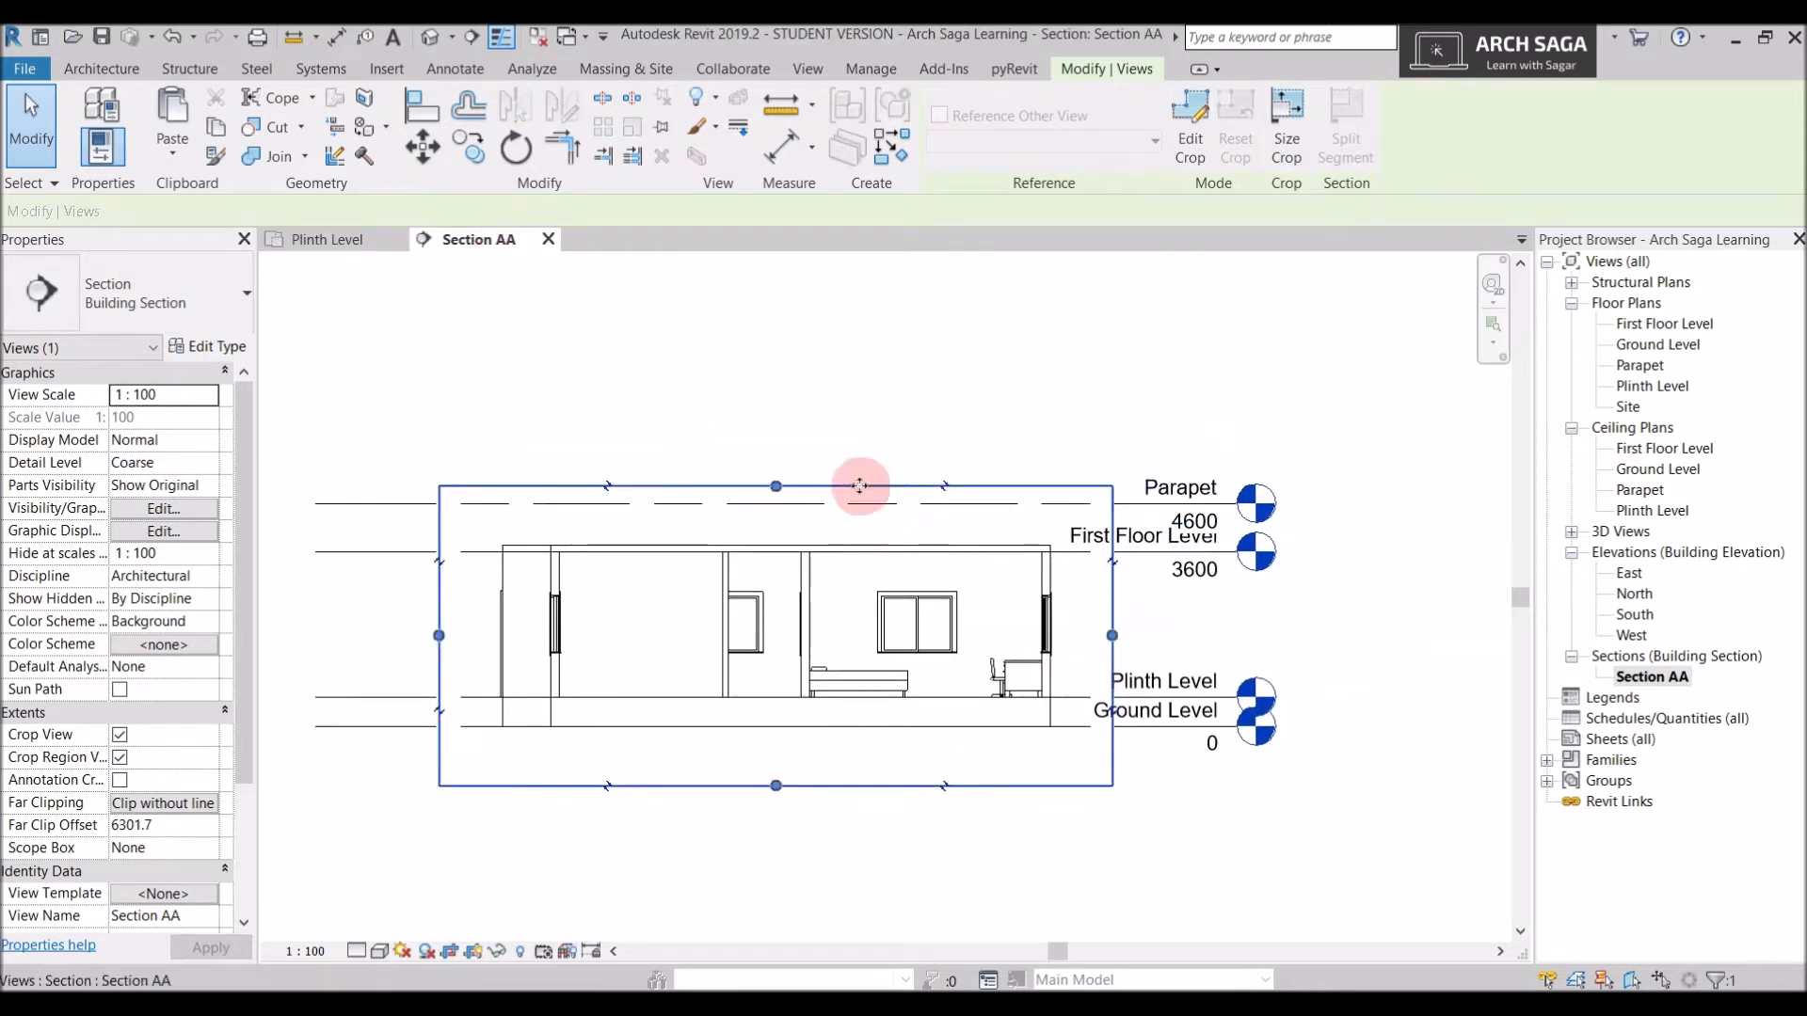
drag(775, 486, 785, 303)
scroll(795, 649, up, 2)
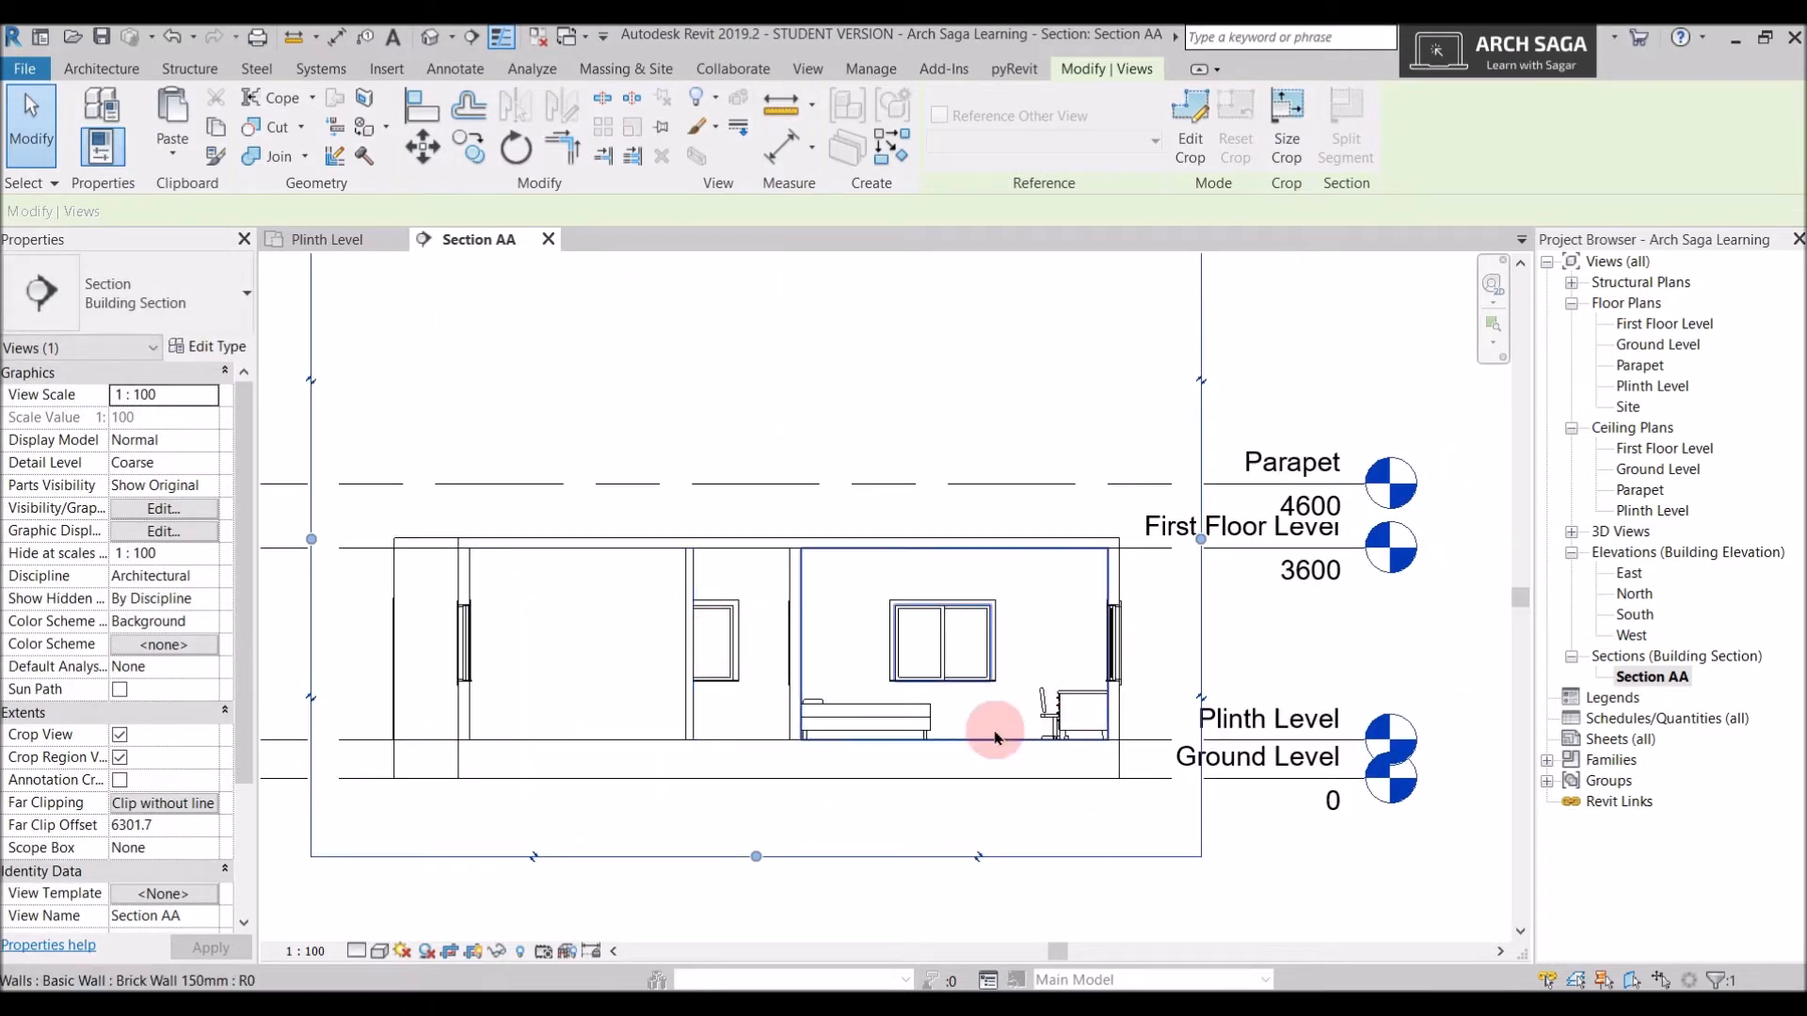
Rename the Parapet level as Second floor Level in the section view
scroll(996, 737, down, 1)
scroll(1129, 508, up, 2)
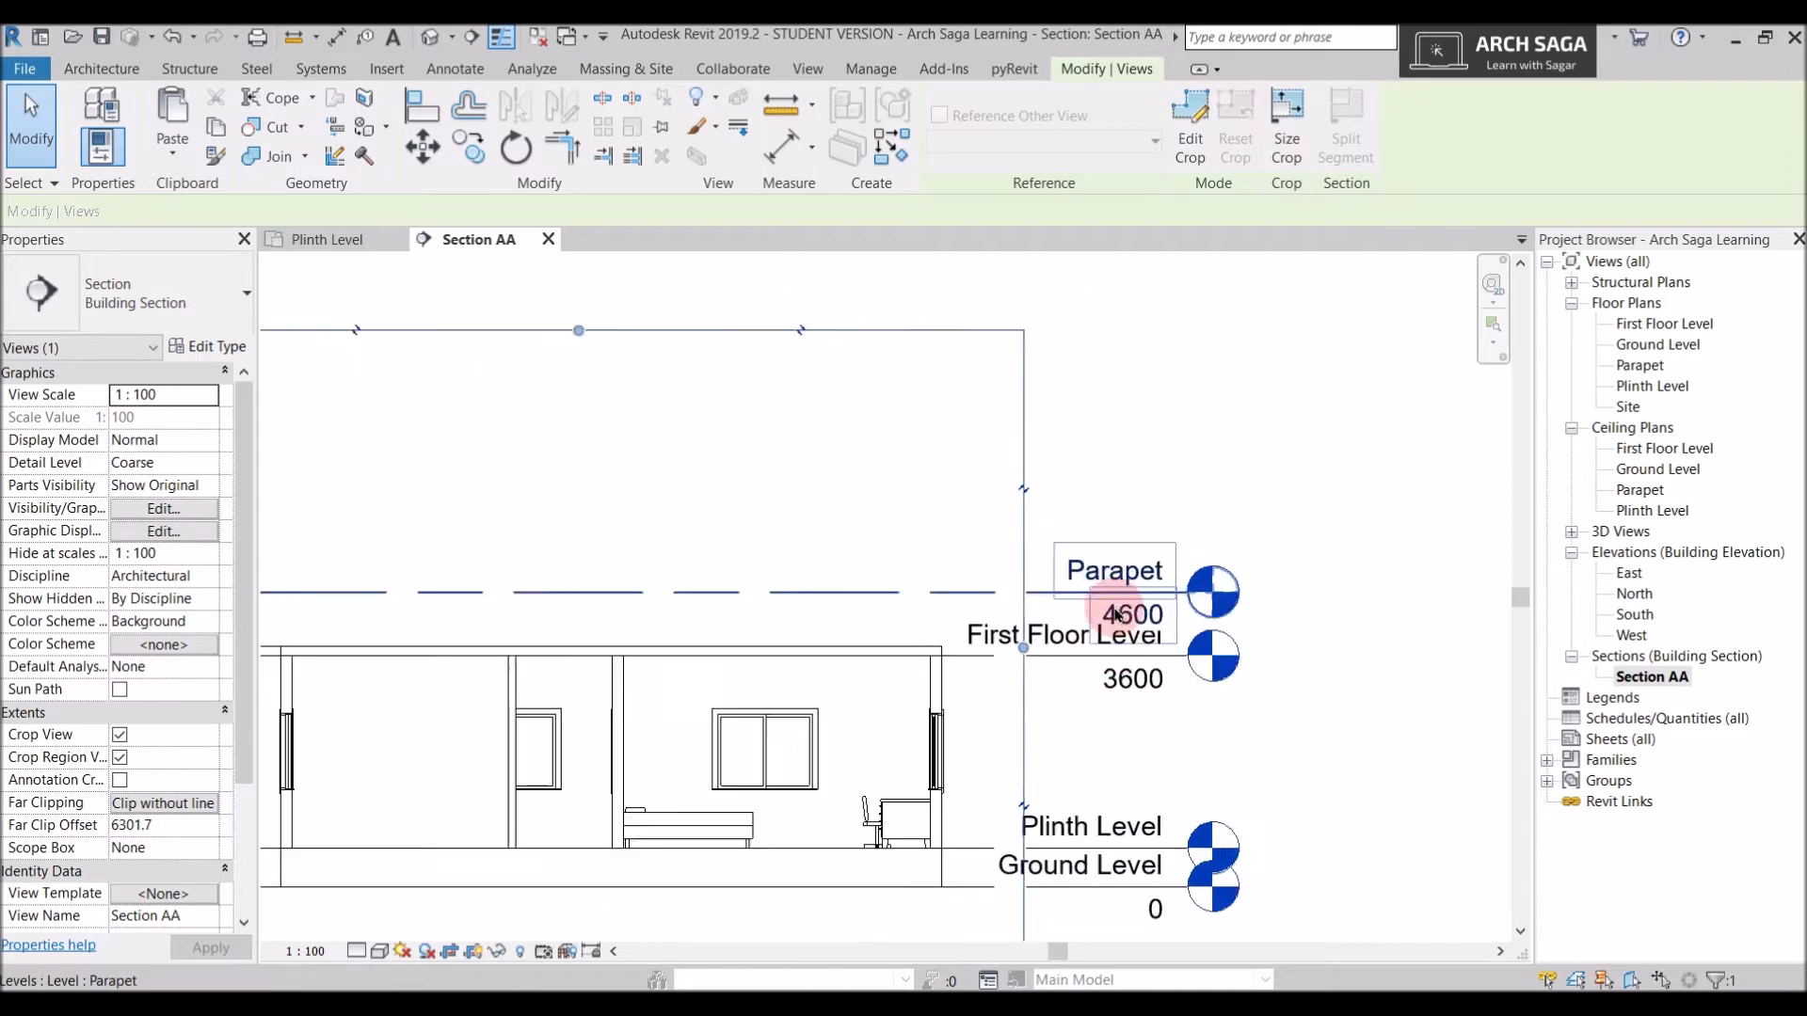
scroll(577, 630, down, 2)
scroll(577, 630, down, 1)
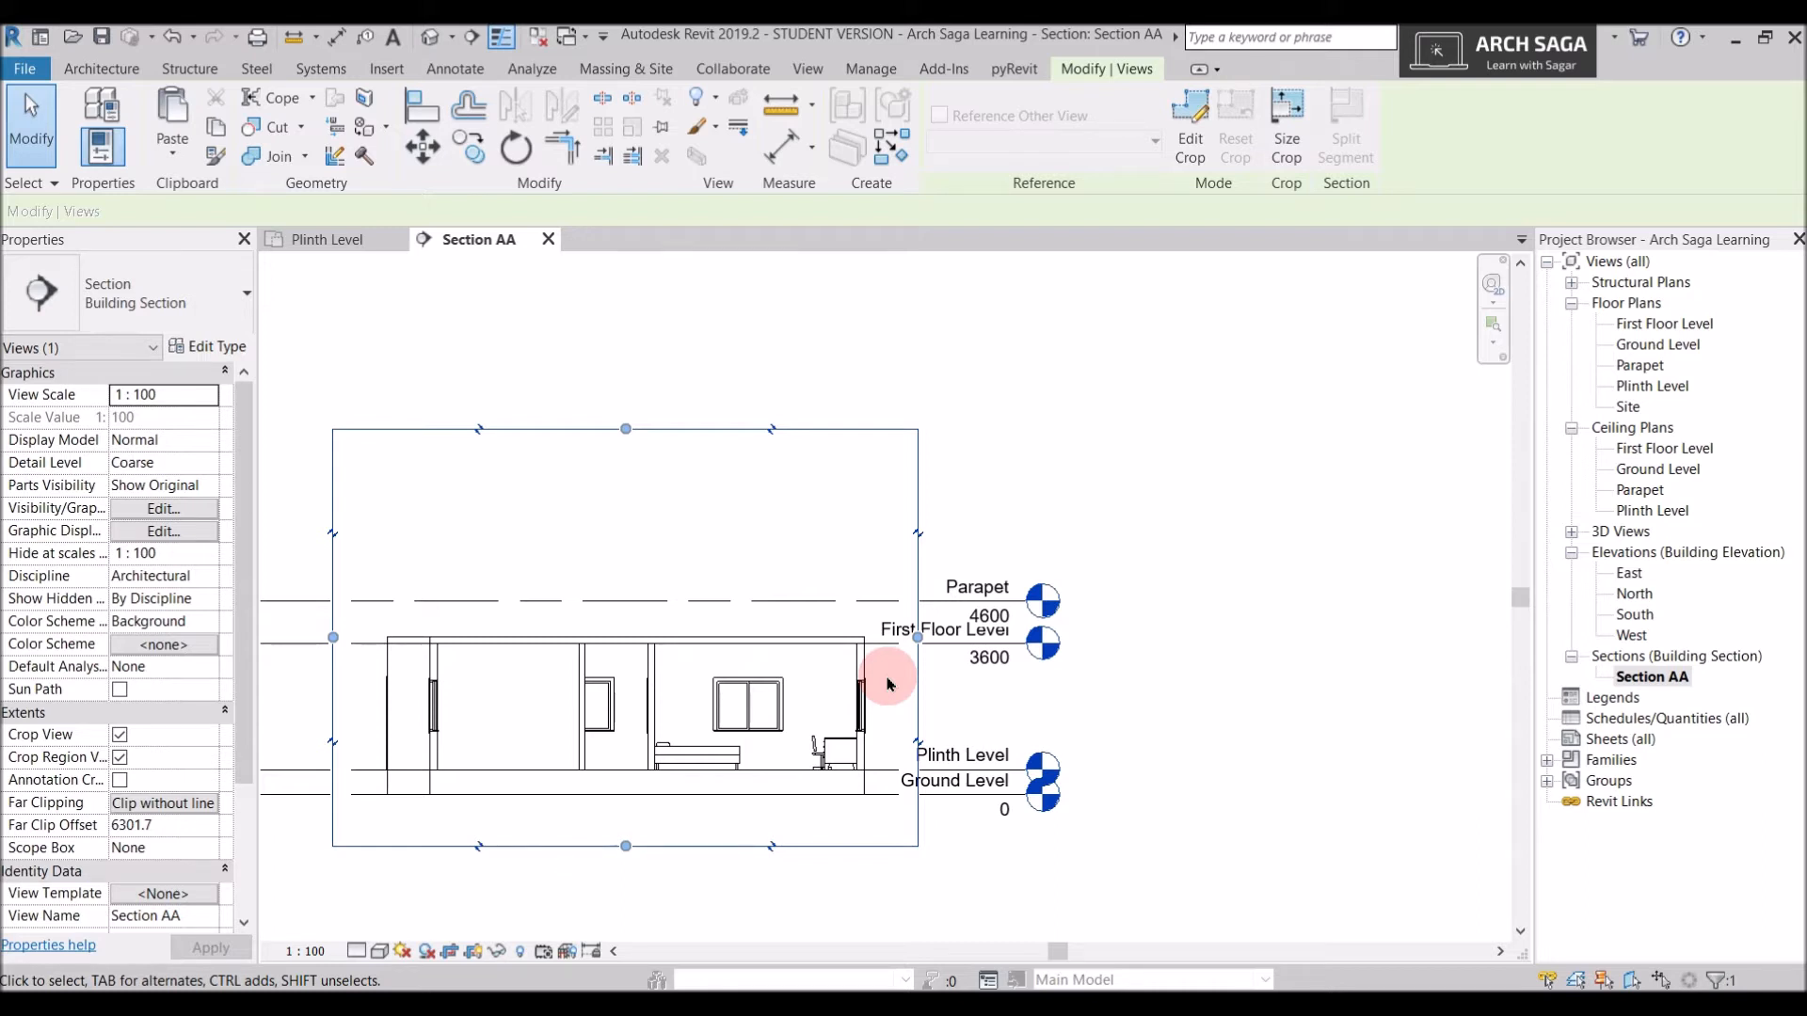
scroll(973, 609, up, 3)
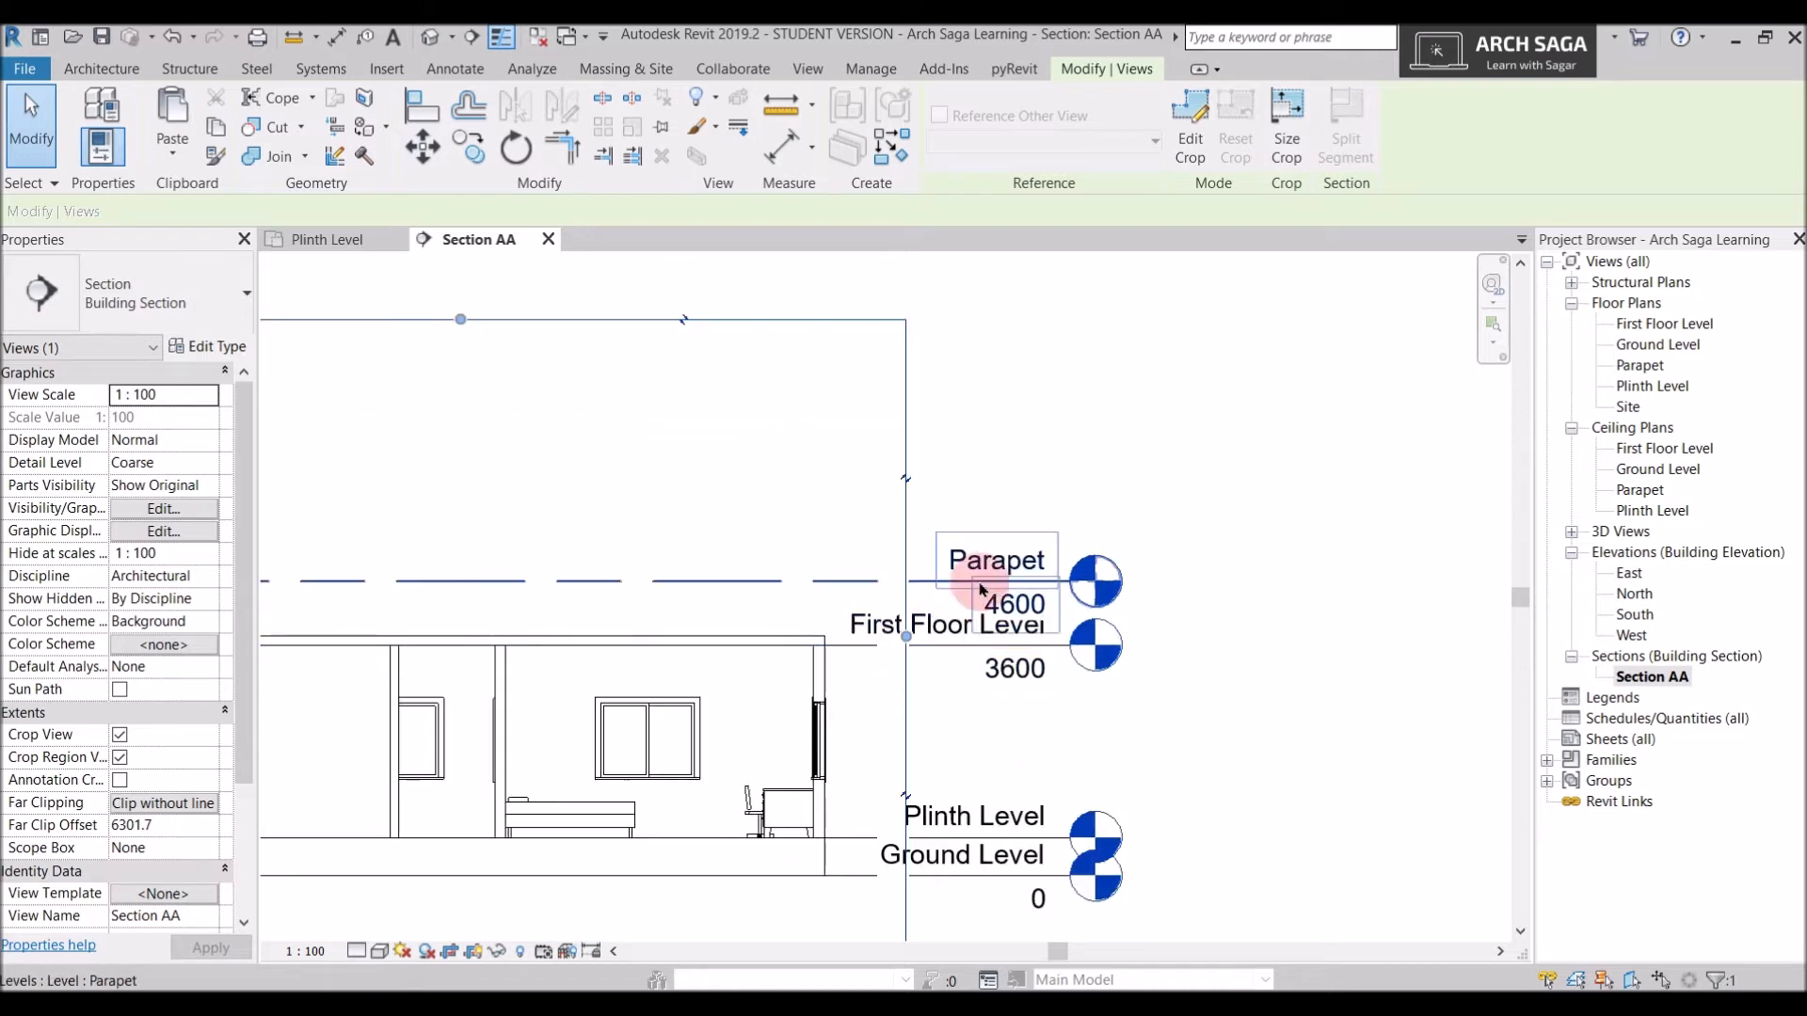
click(988, 565)
click(985, 565)
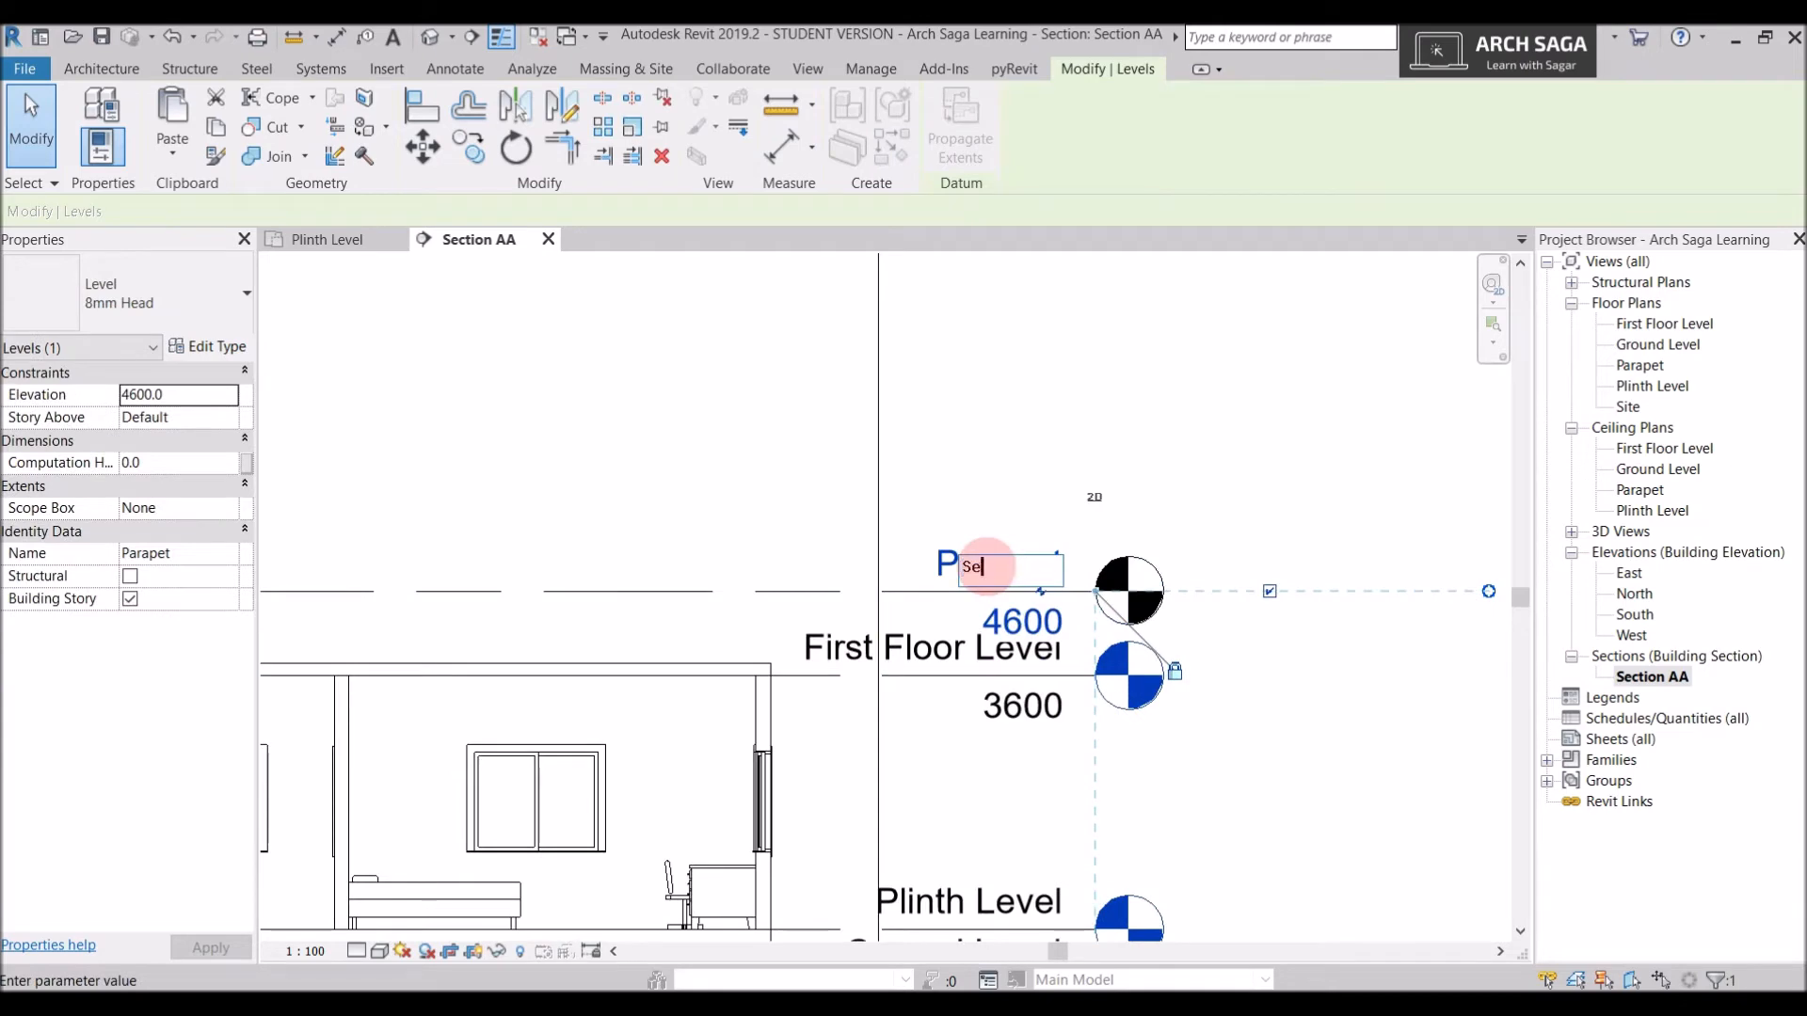
text(Second floor Level)
Set the elevation of Second floor Level to 6600
click(1024, 616)
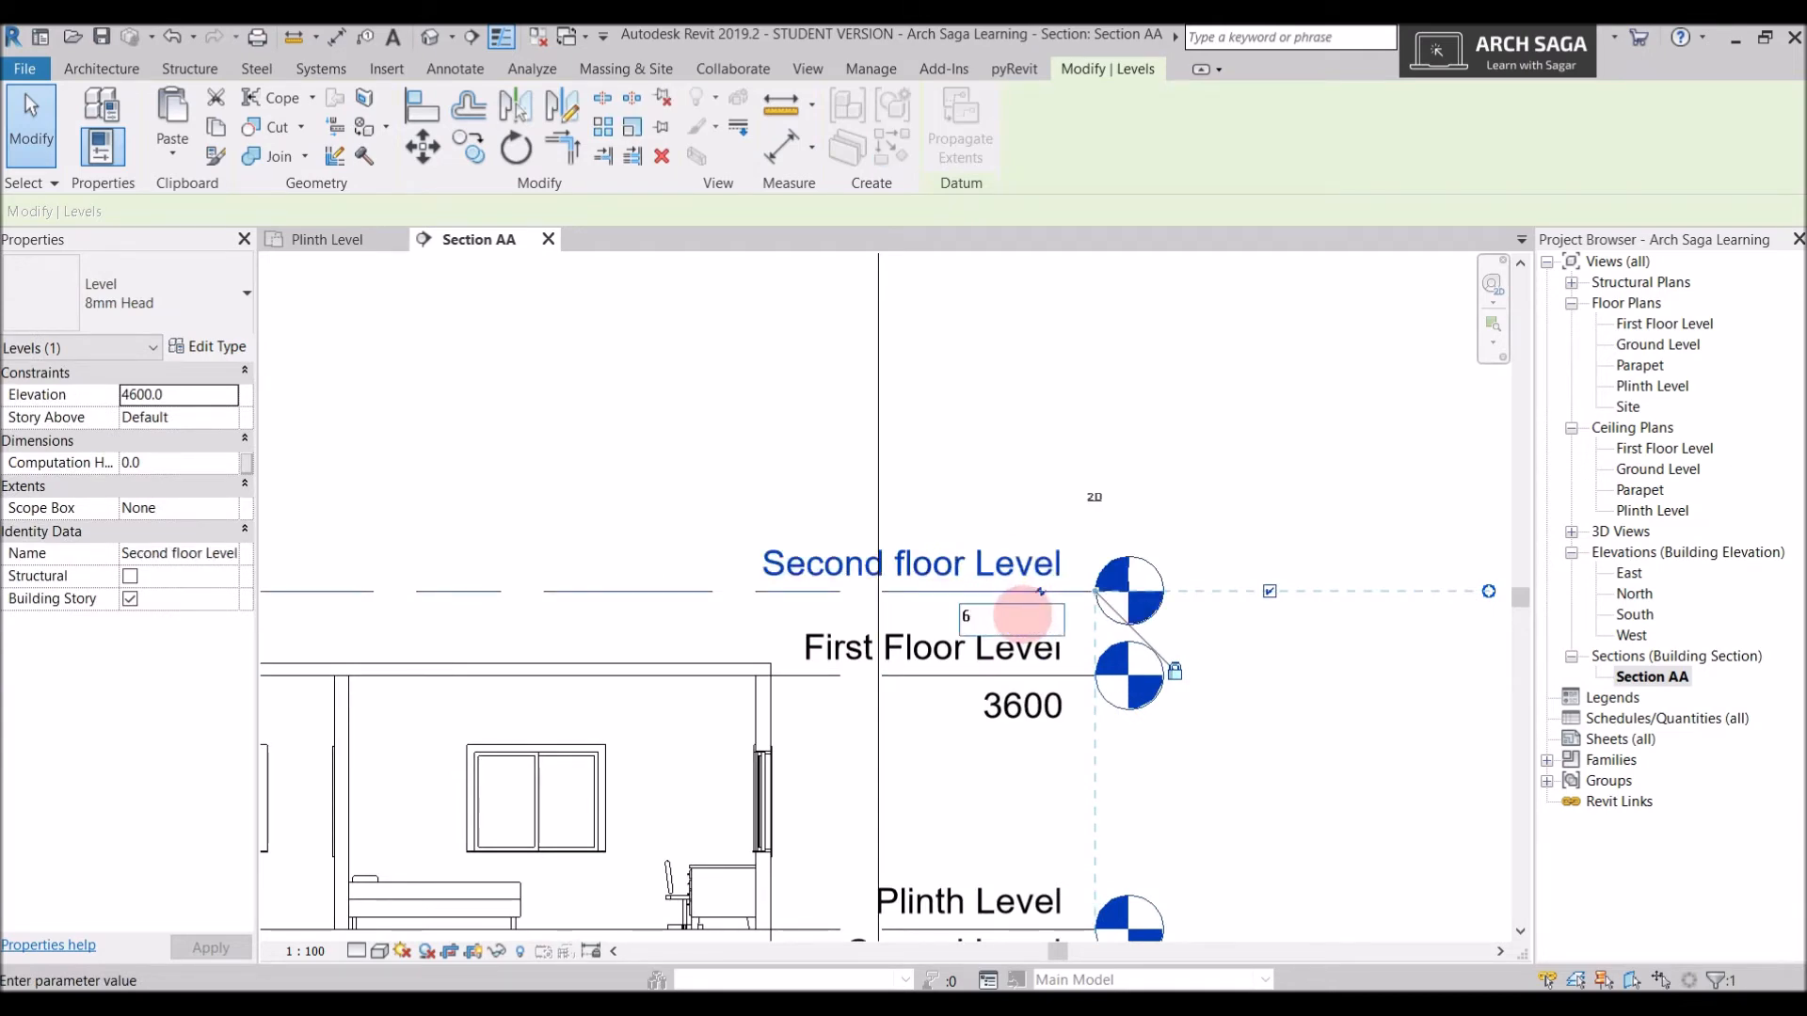
text(6600)
click(1057, 375)
scroll(1057, 375, down, 4)
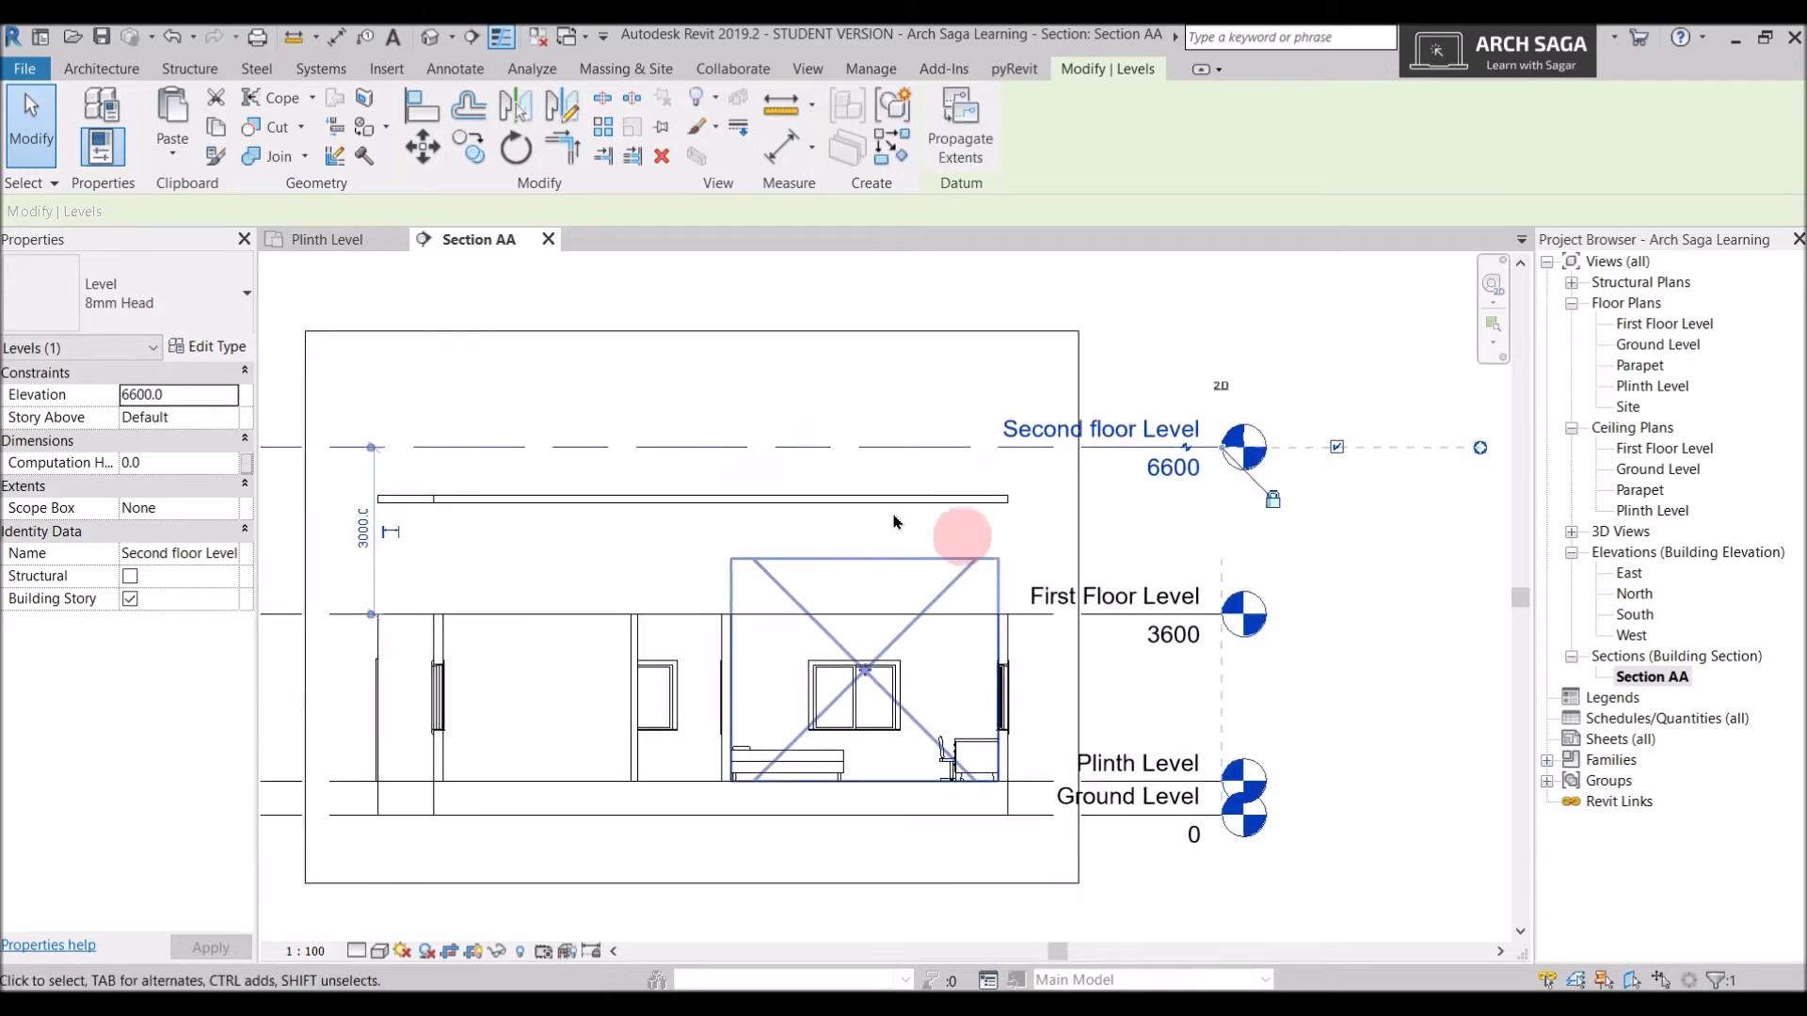
Constrain the 1ST FLOOR 150 slab to First Floor Level and align its top surface with that level
click(844, 493)
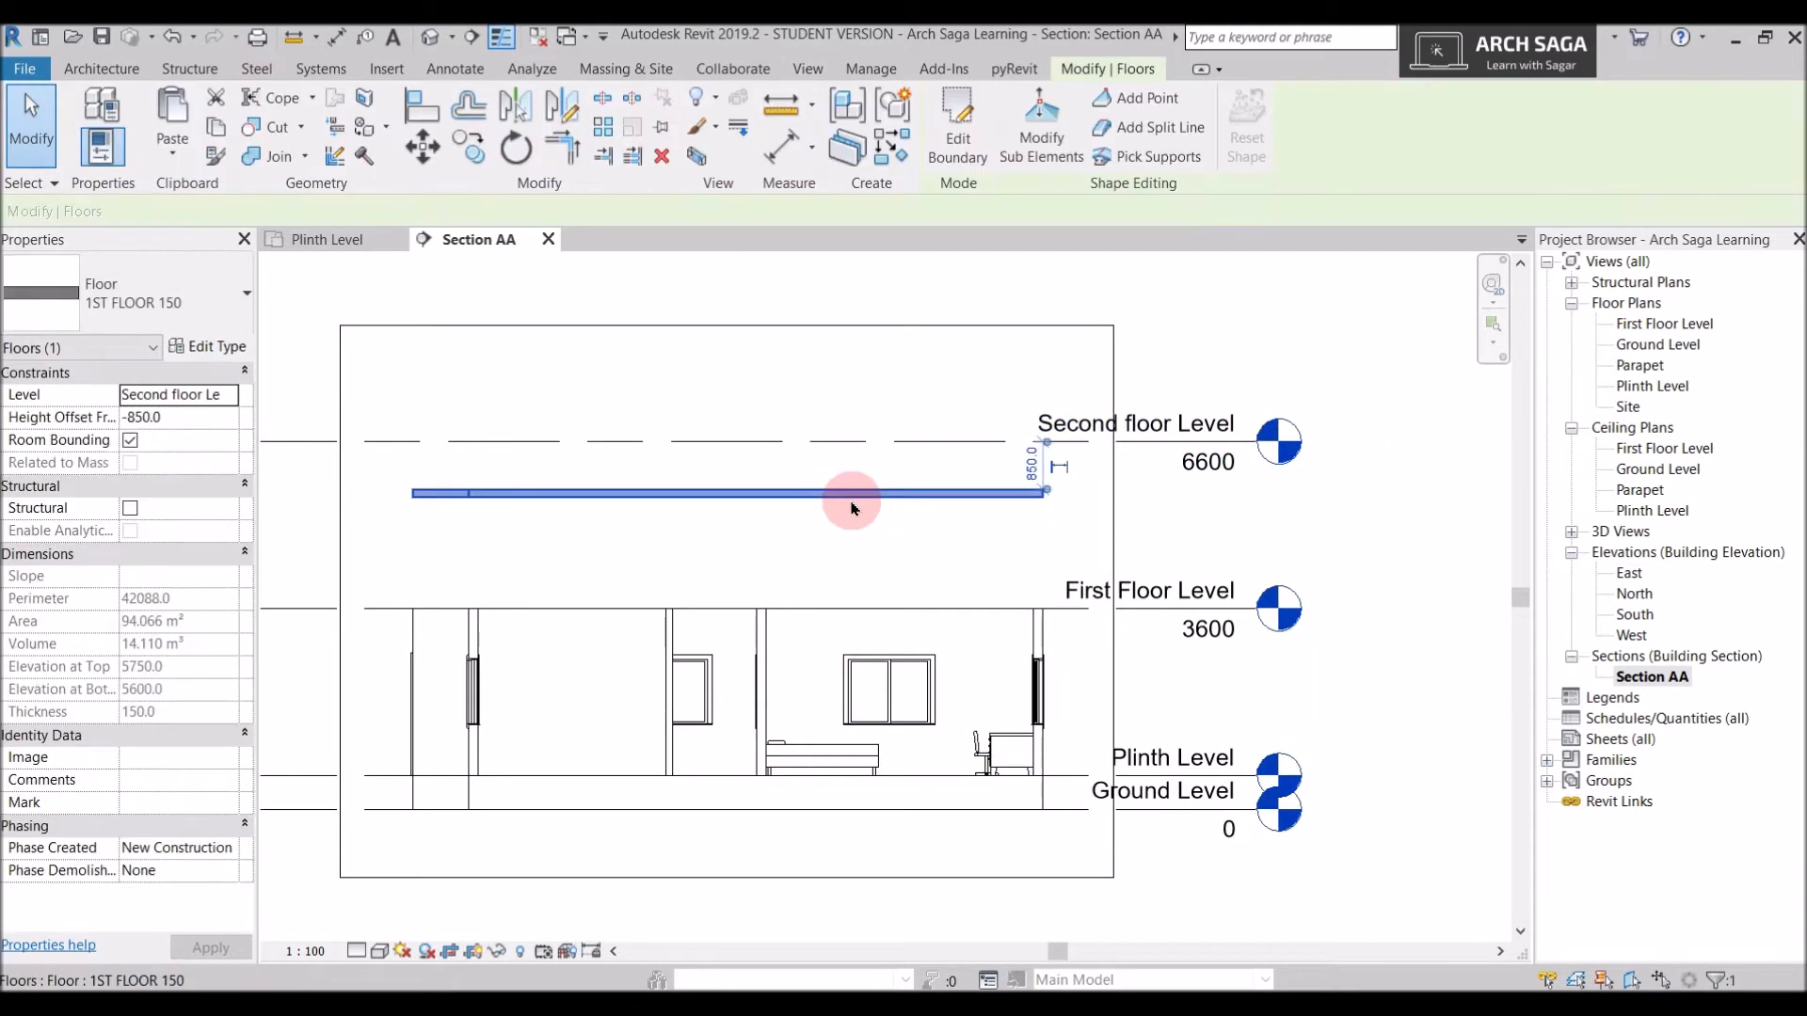
click(179, 394)
click(228, 394)
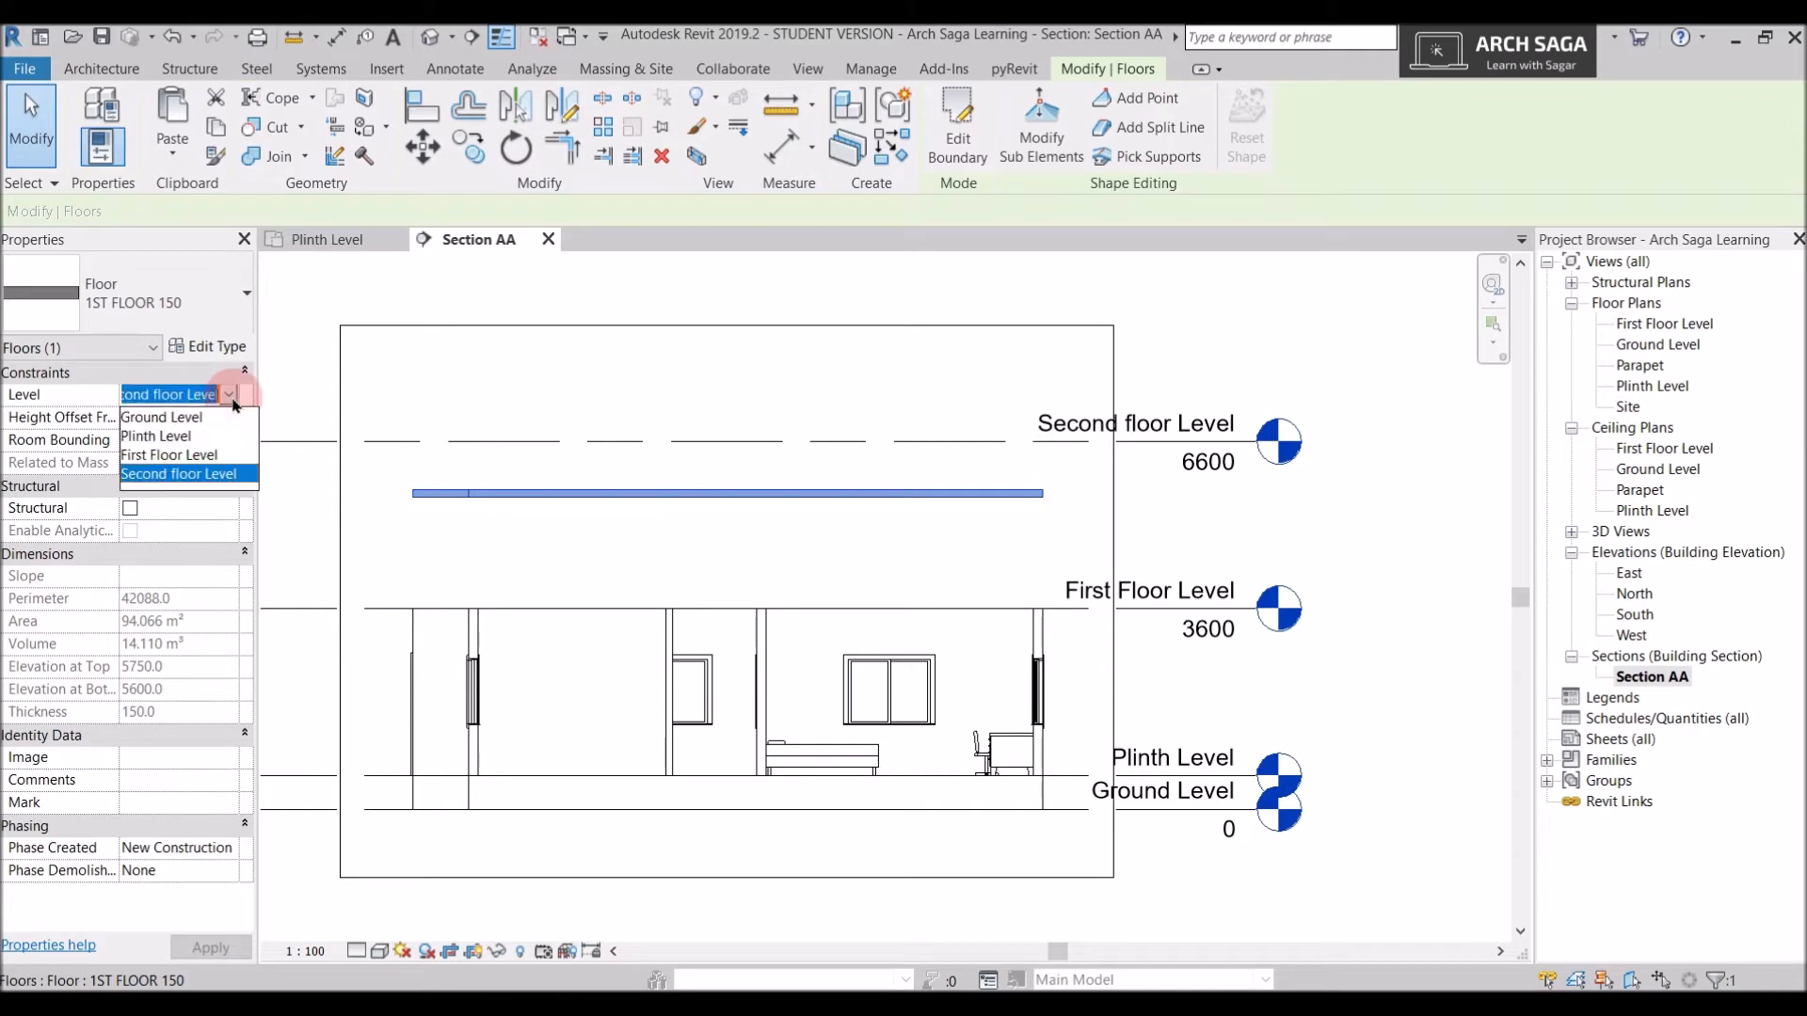
click(189, 456)
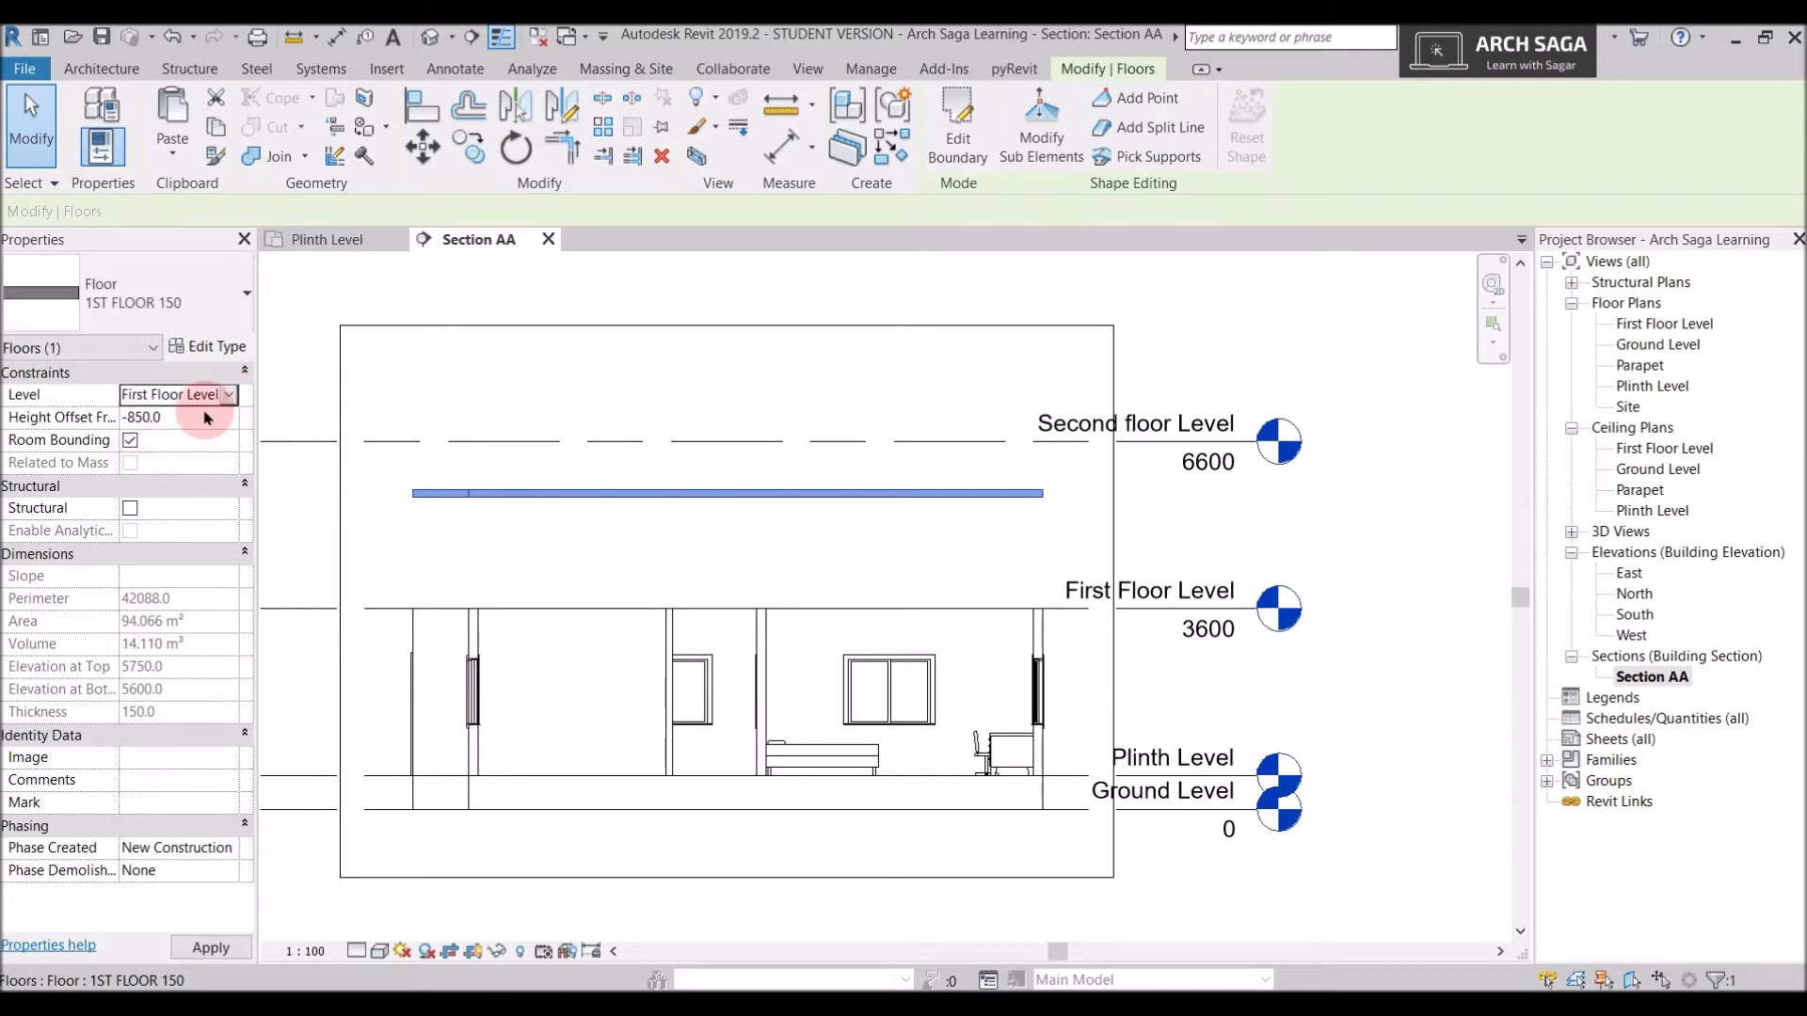
click(484, 323)
scroll(605, 624, up, 3)
scroll(584, 619, down, 3)
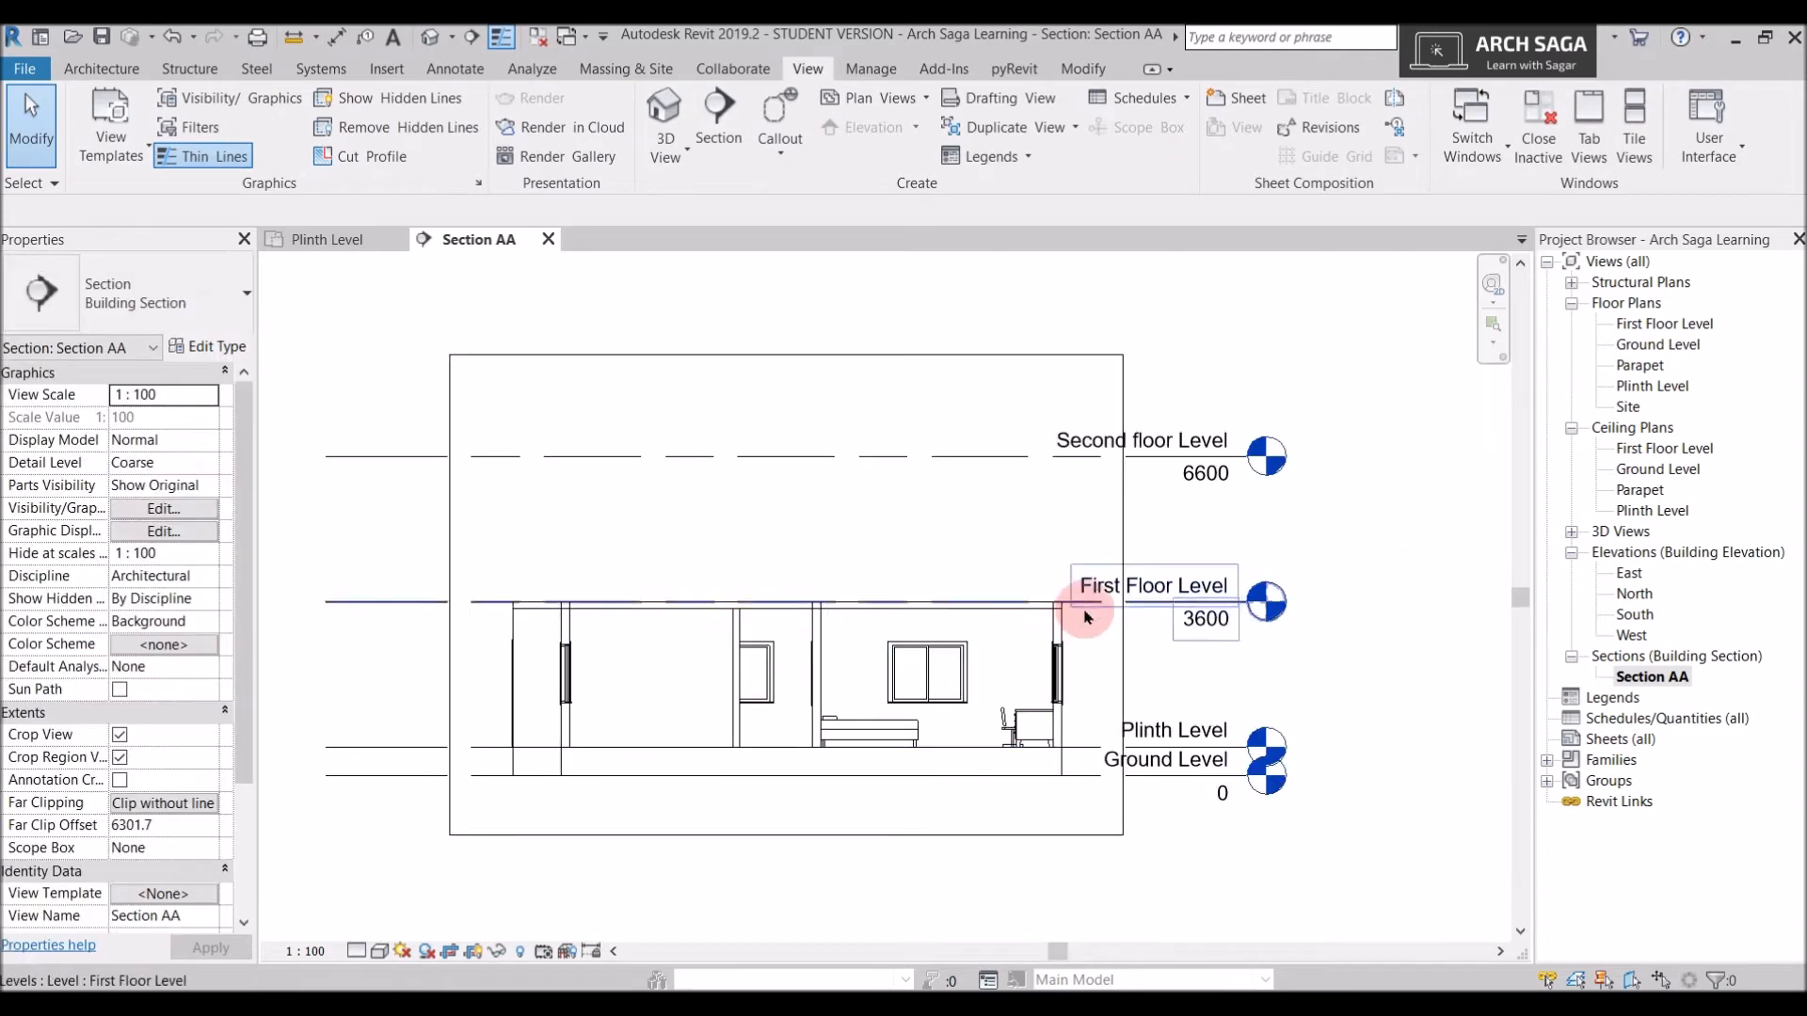
scroll(1088, 616, up, 3)
scroll(1256, 599, down, 2)
middle_drag(1256, 601, 1117, 751)
scroll(452, 715, down, 1)
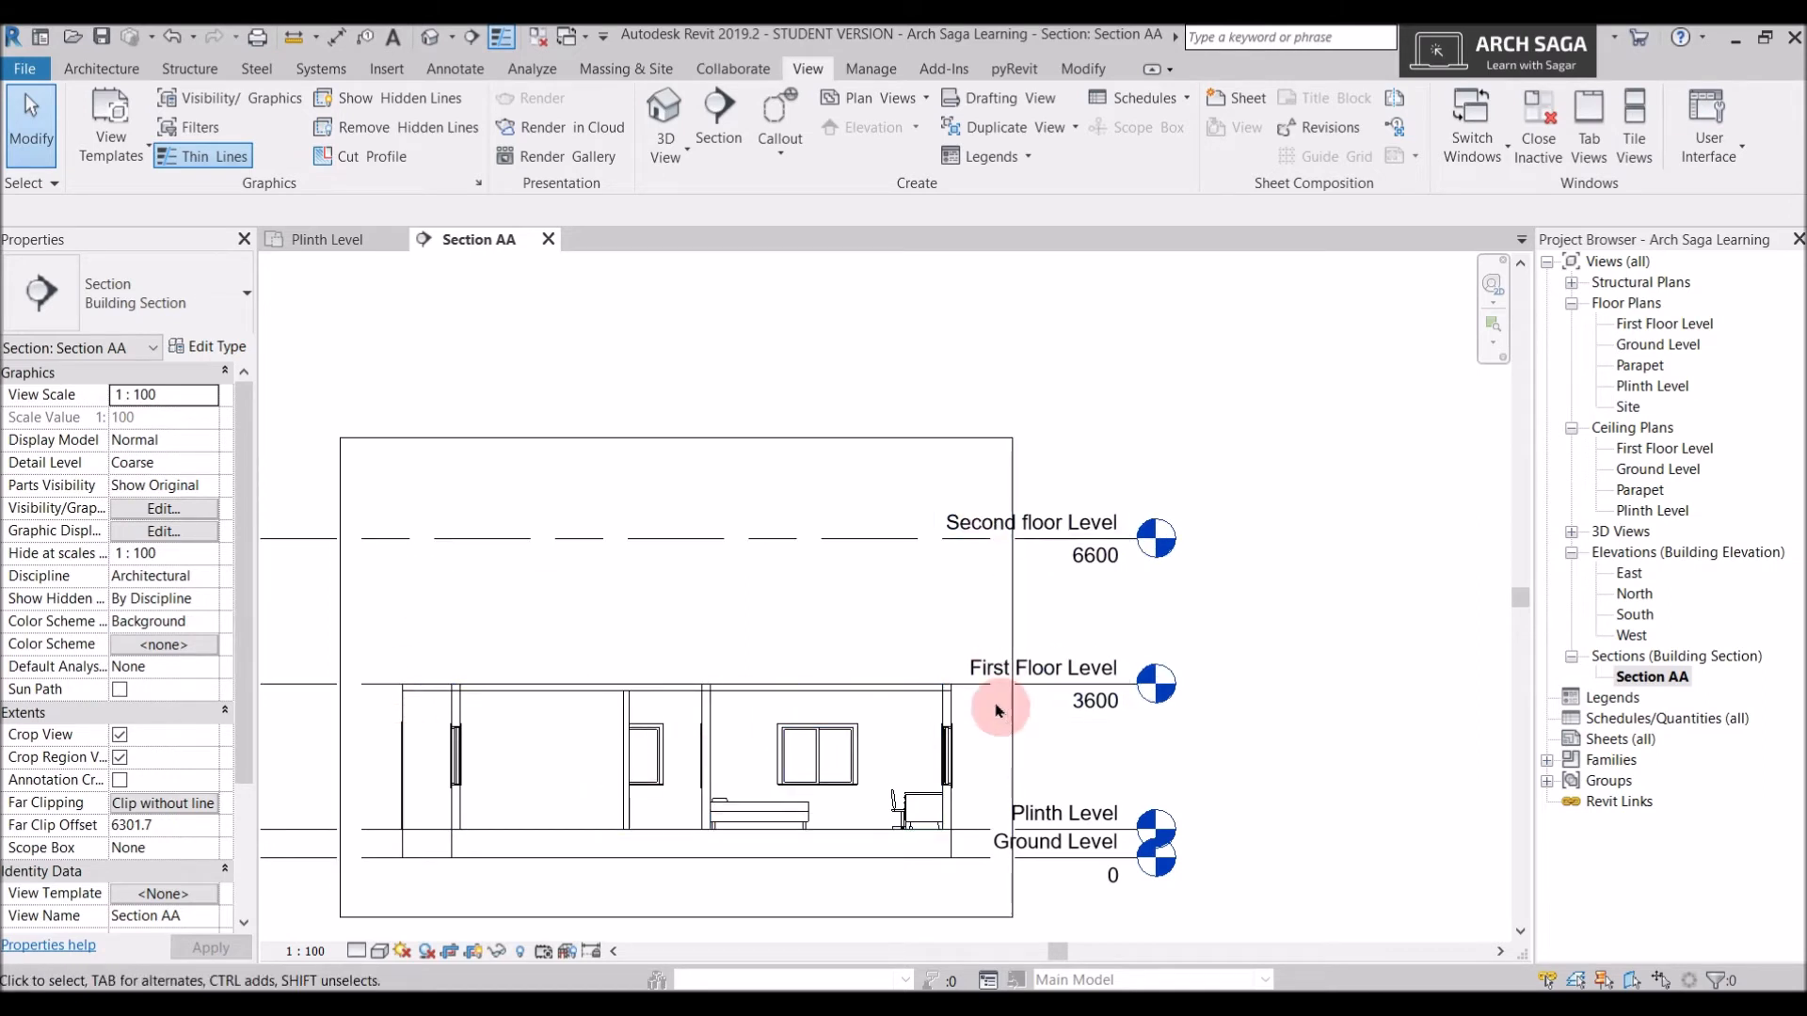
In the Plinth Level plan, select the whole house and filter the Floors and Views categories out of the selection
click(320, 239)
scroll(1141, 645, down, 2)
drag(1198, 885, 592, 533)
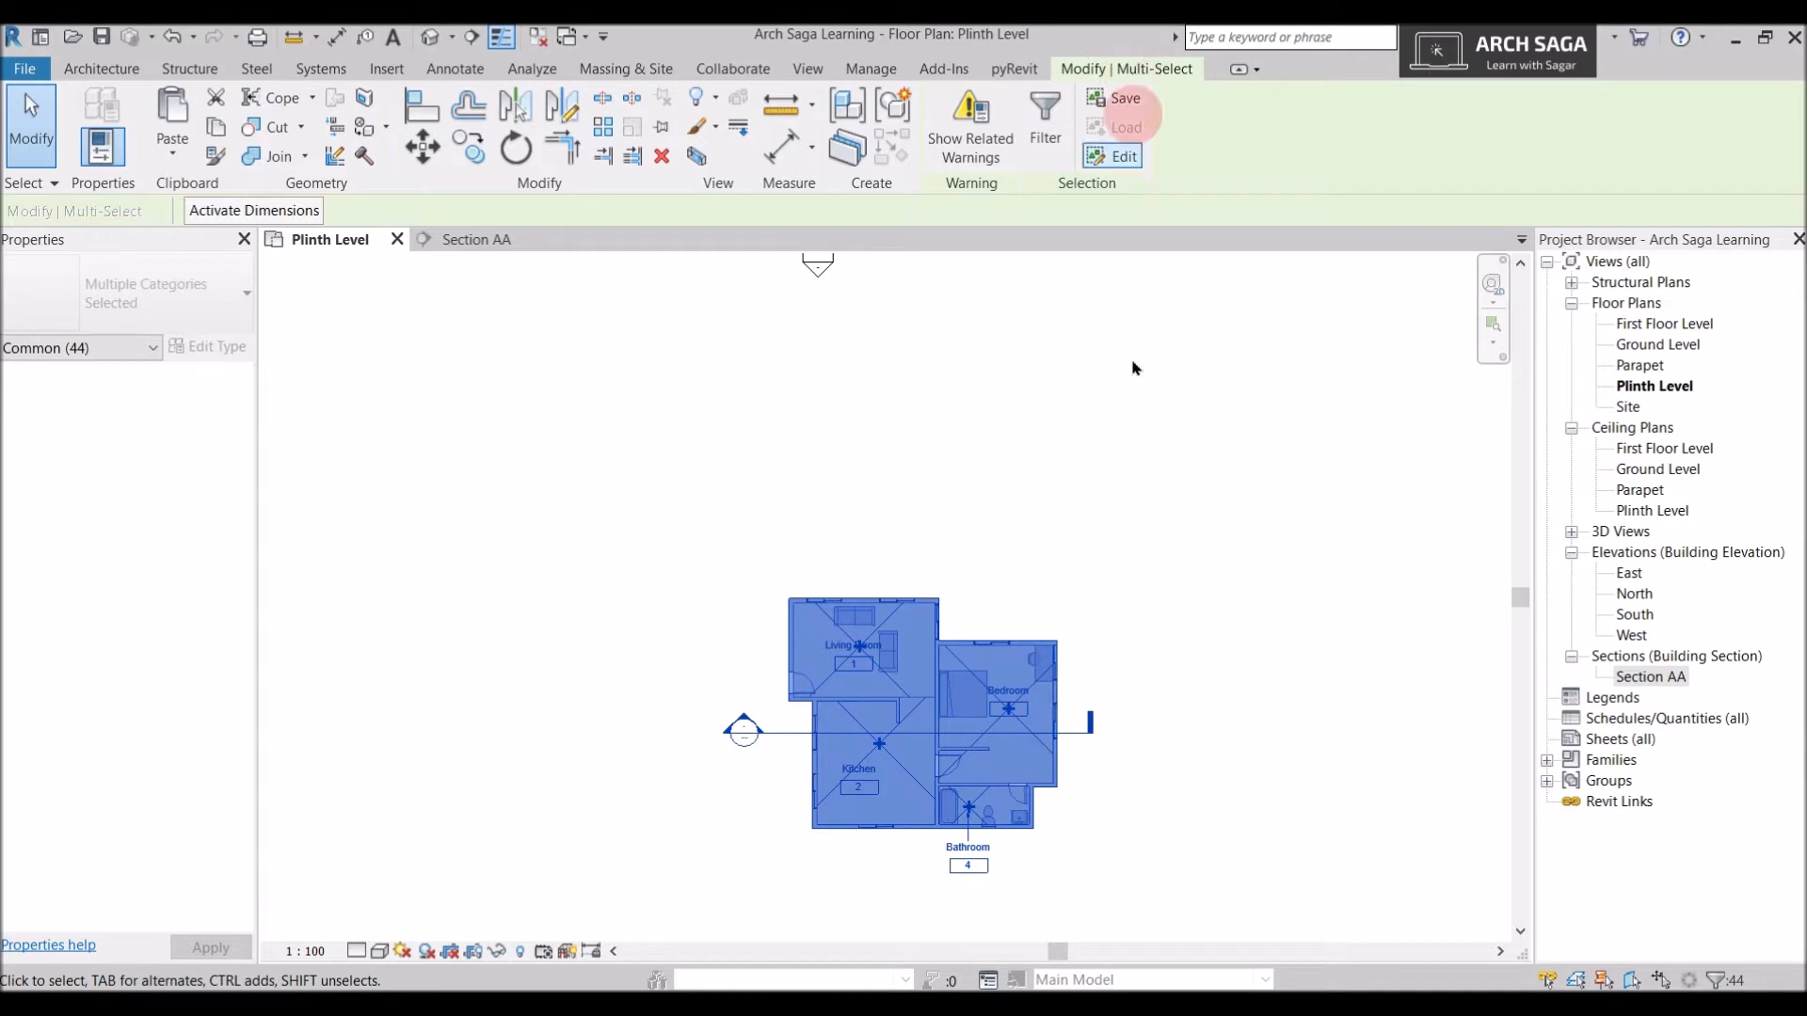
scroll(712, 675, up, 1)
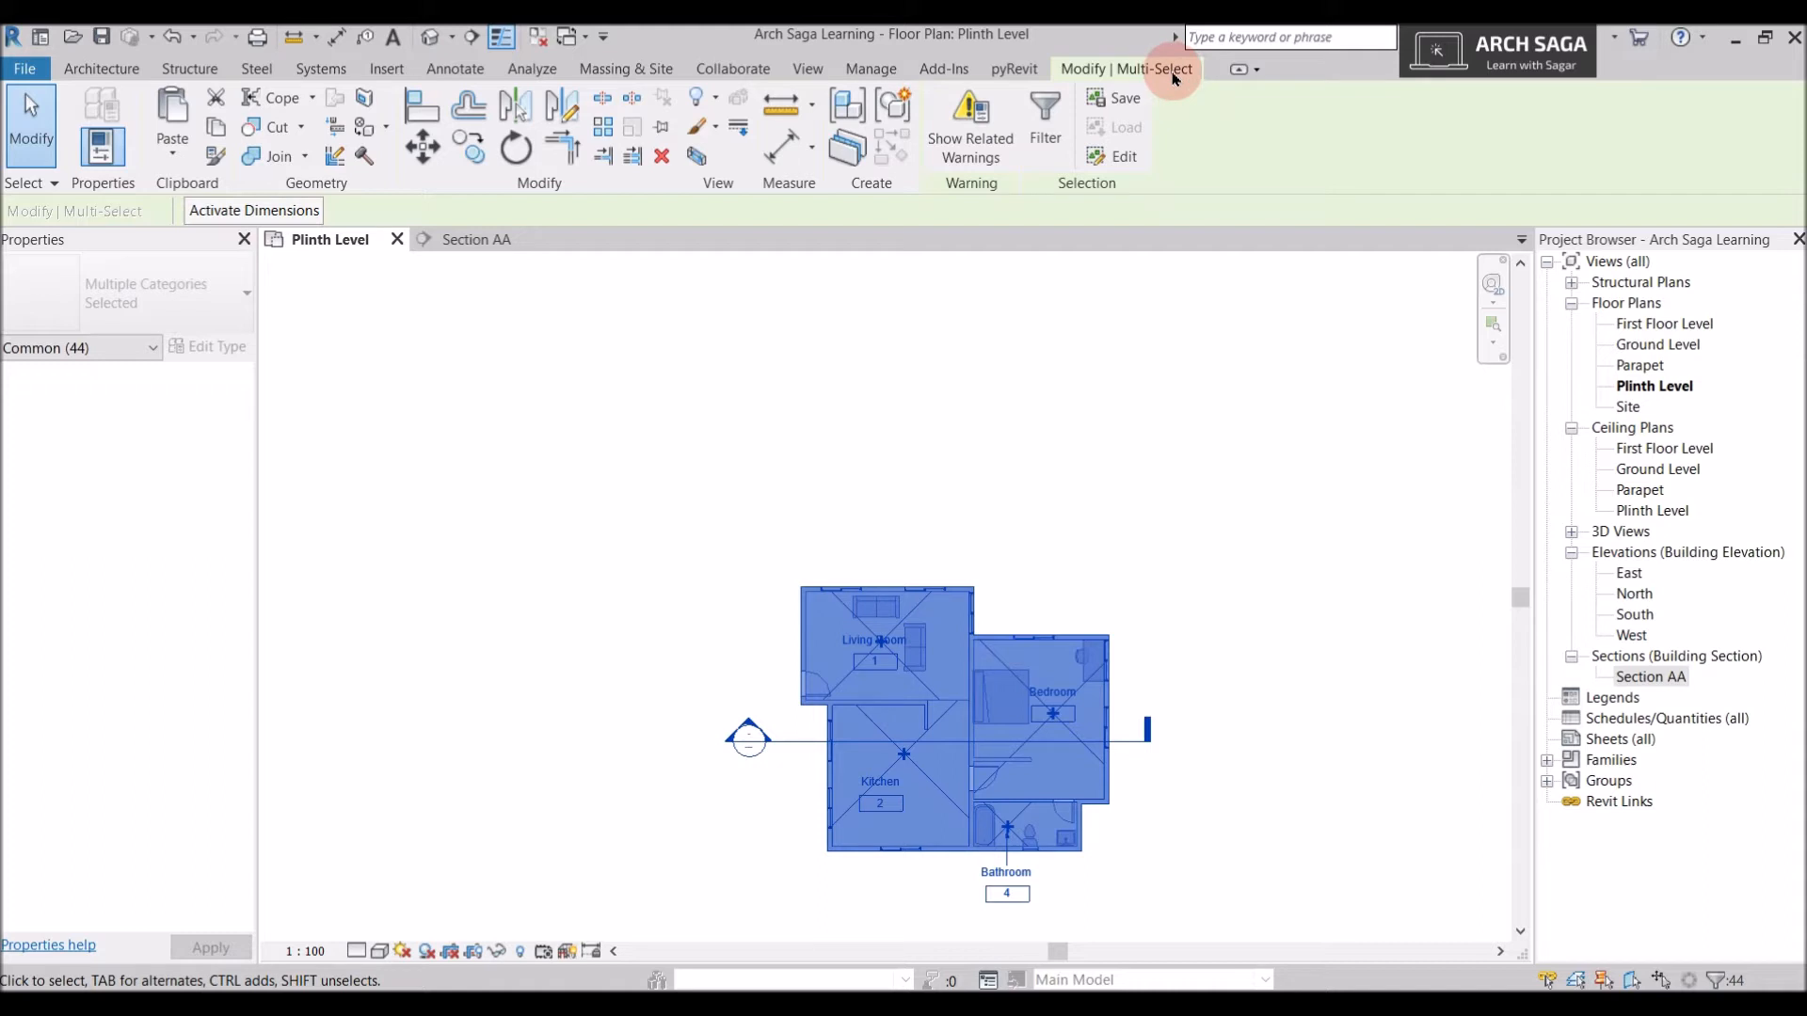
click(1050, 134)
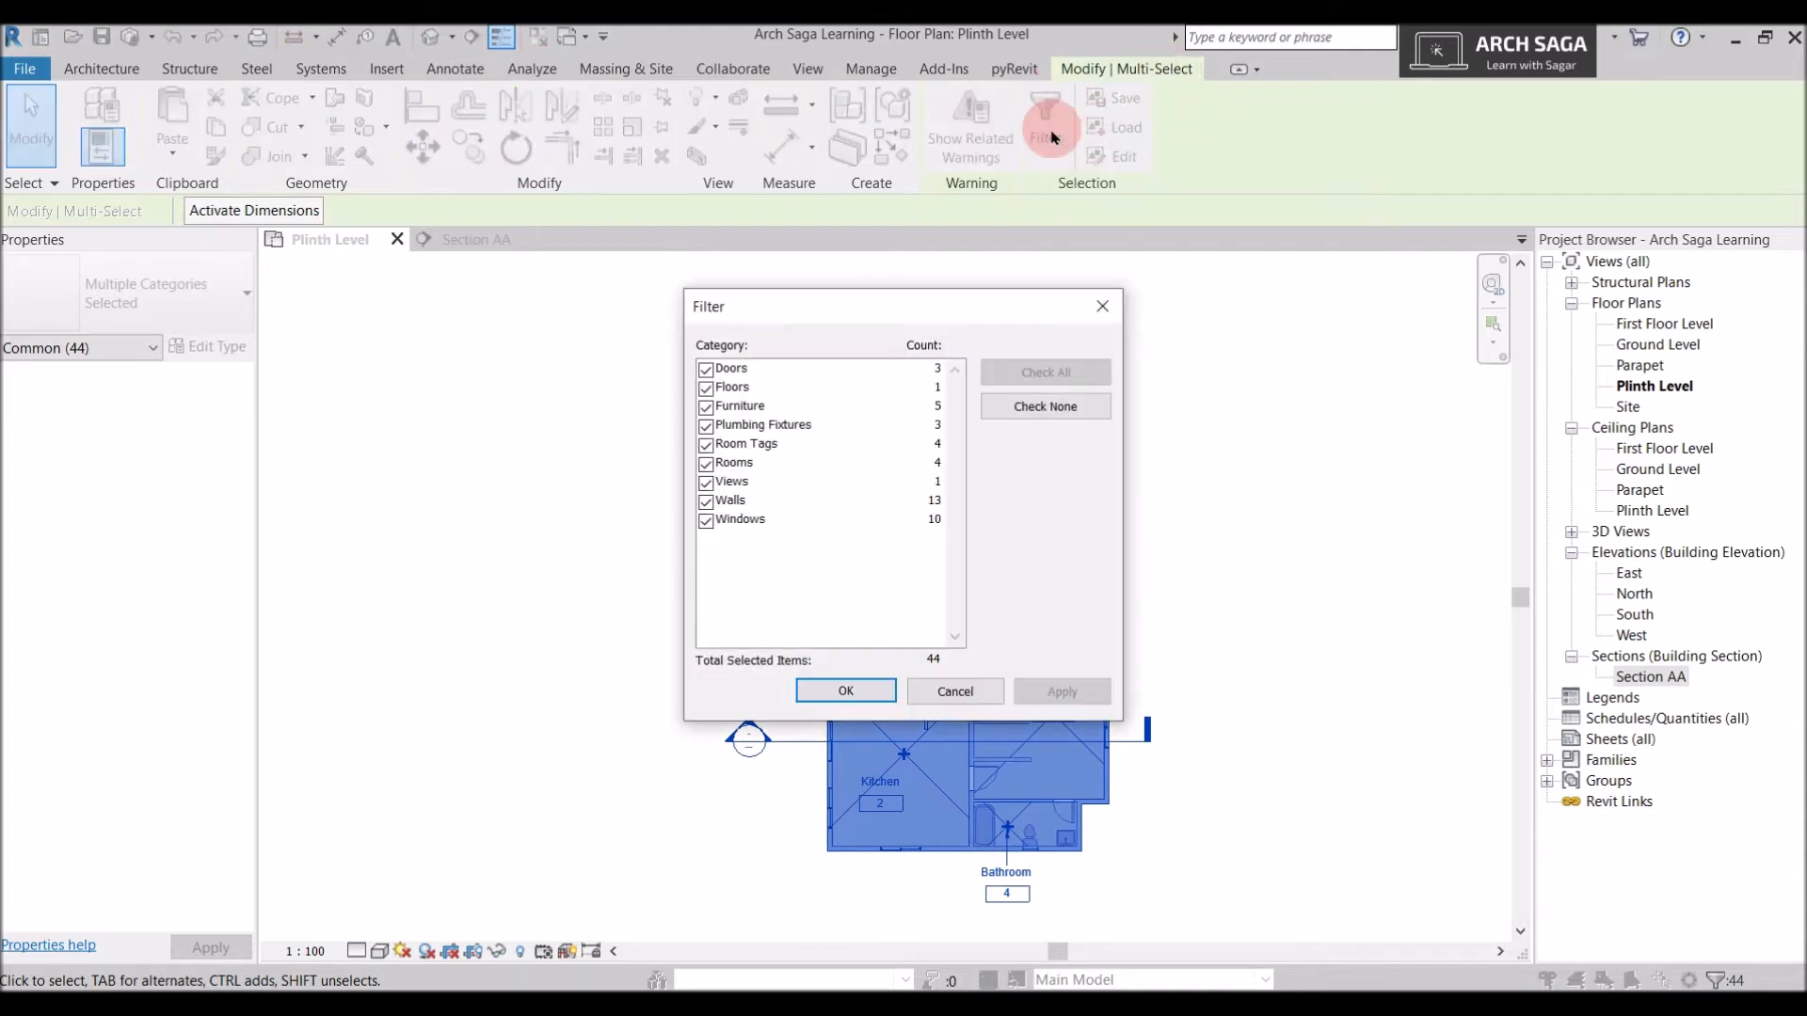
click(706, 387)
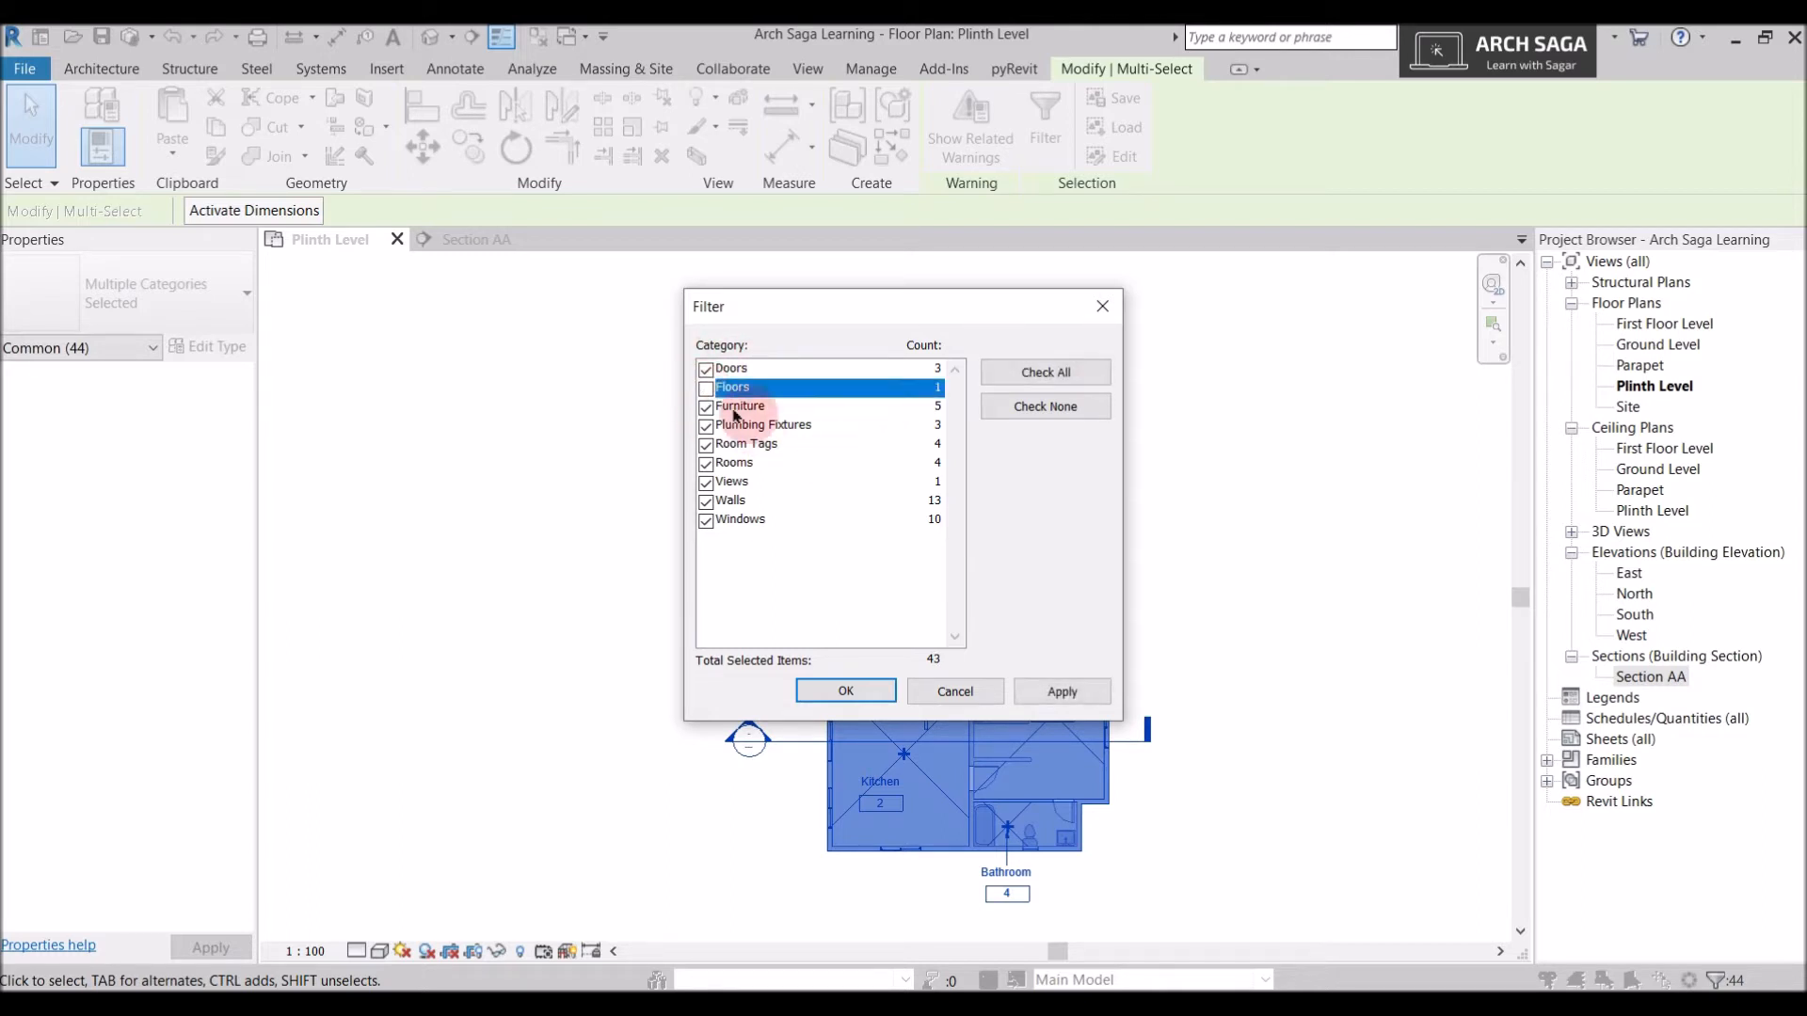
click(707, 484)
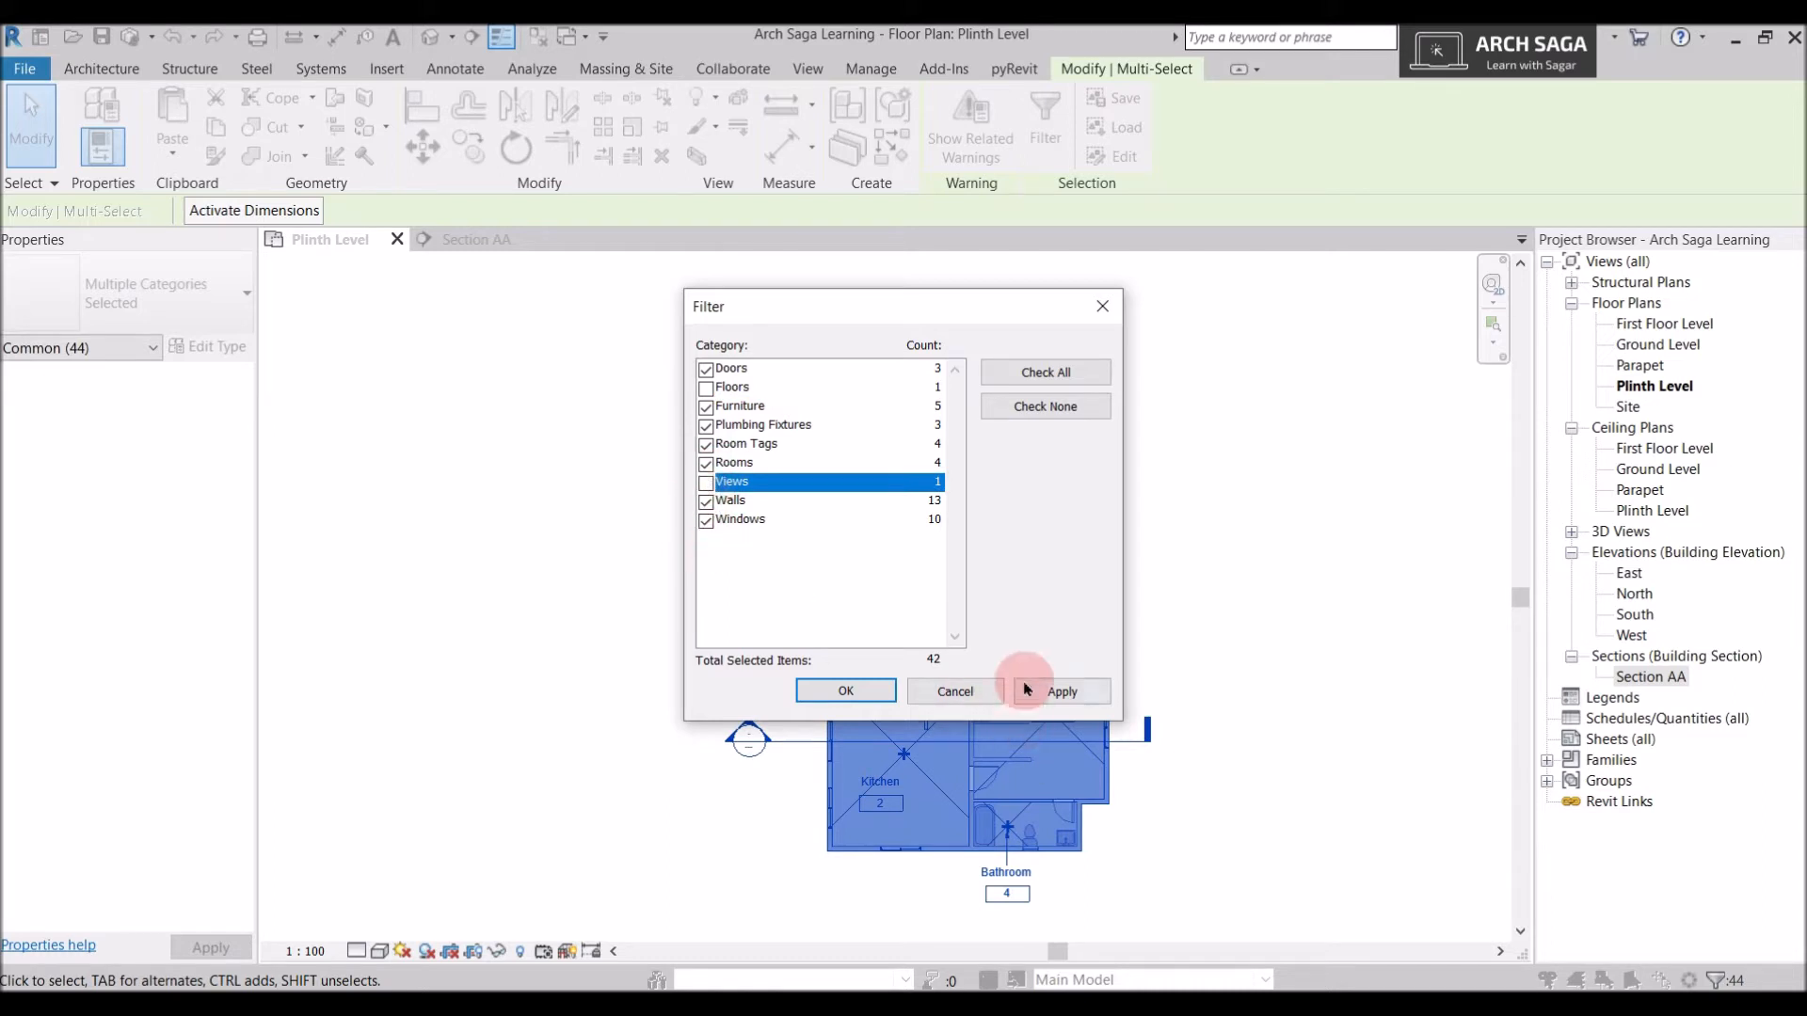
click(1061, 693)
click(845, 692)
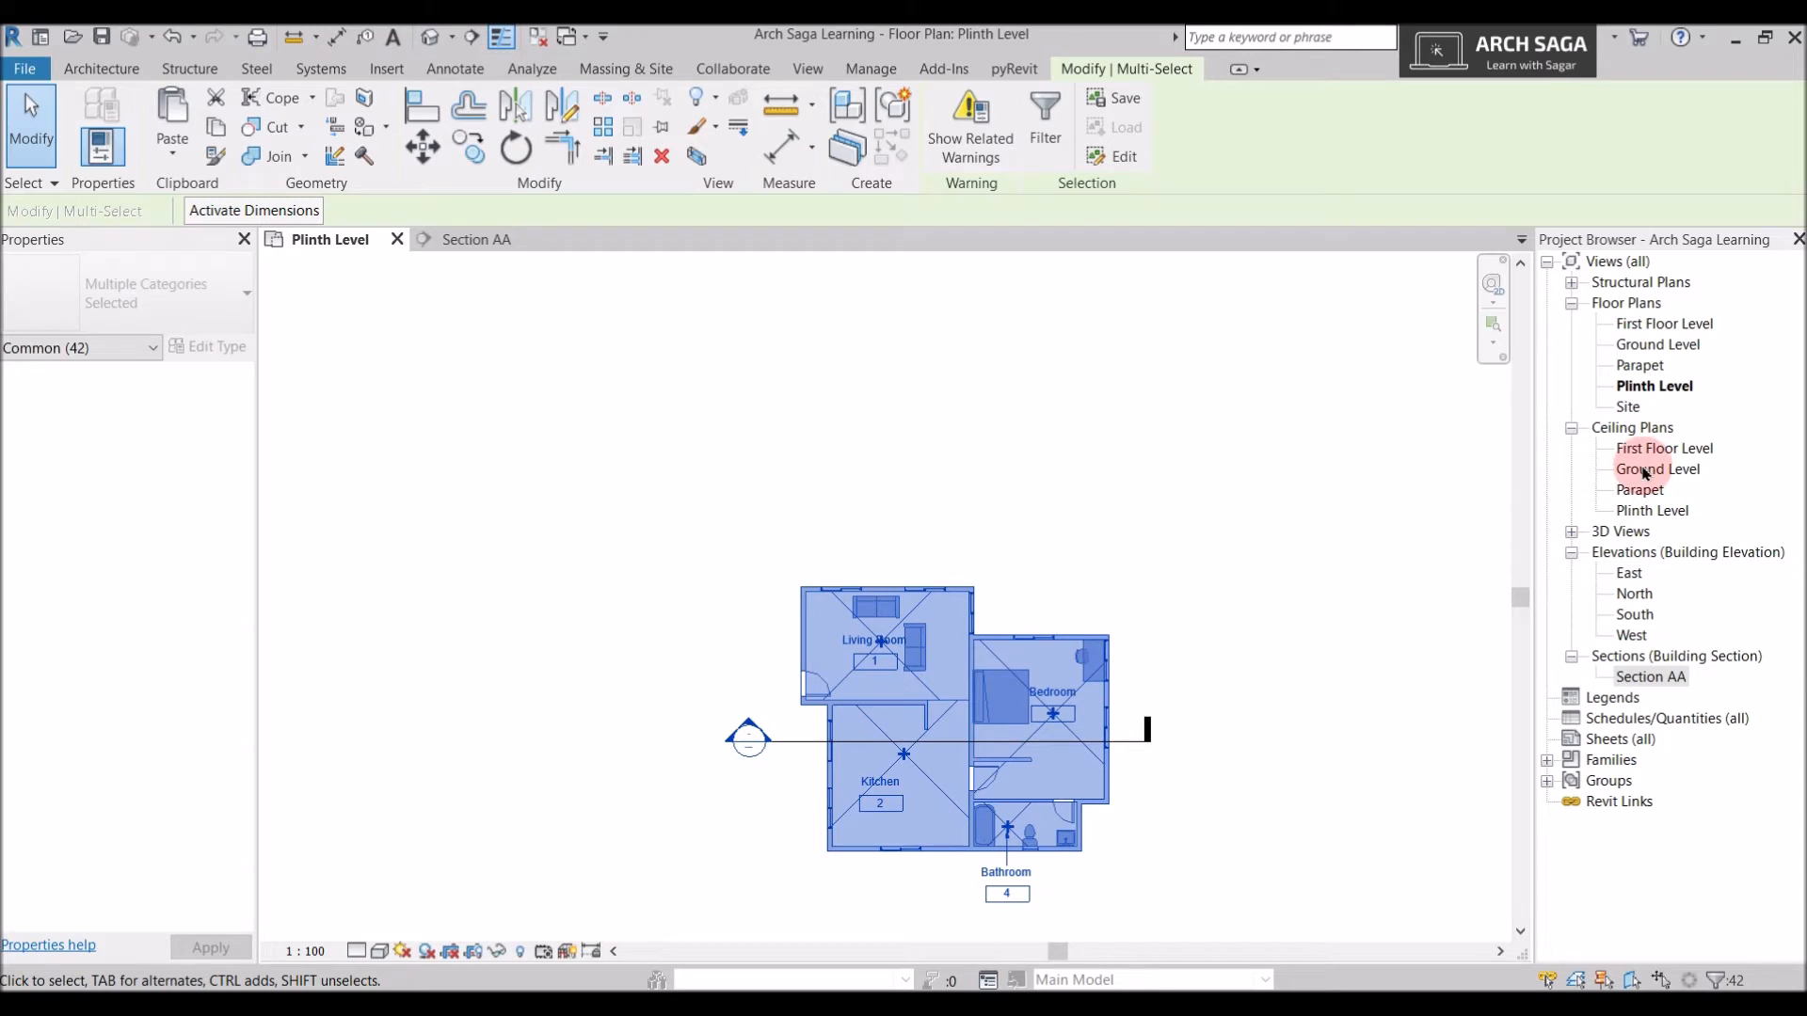
Copy the selected house elements to the clipboard and paste them into the First Floor Level plan, aligned to the current view
double_click(1664, 326)
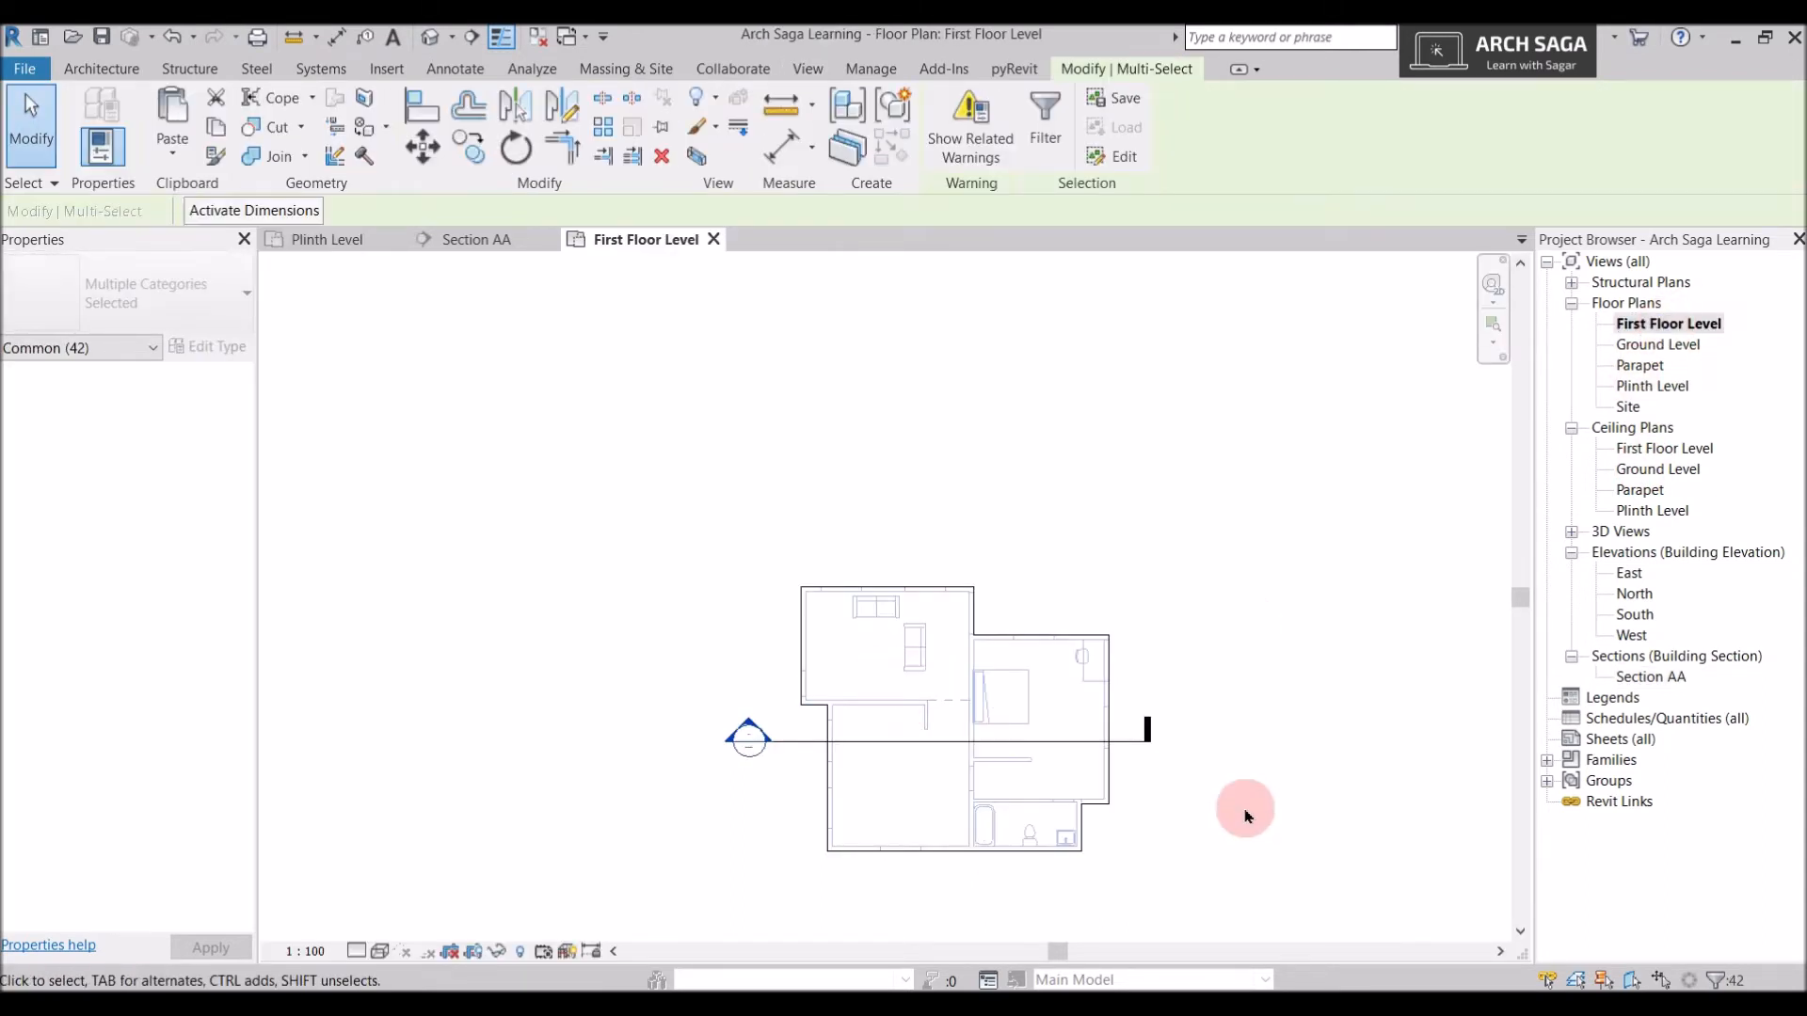
scroll(870, 847, up, 1)
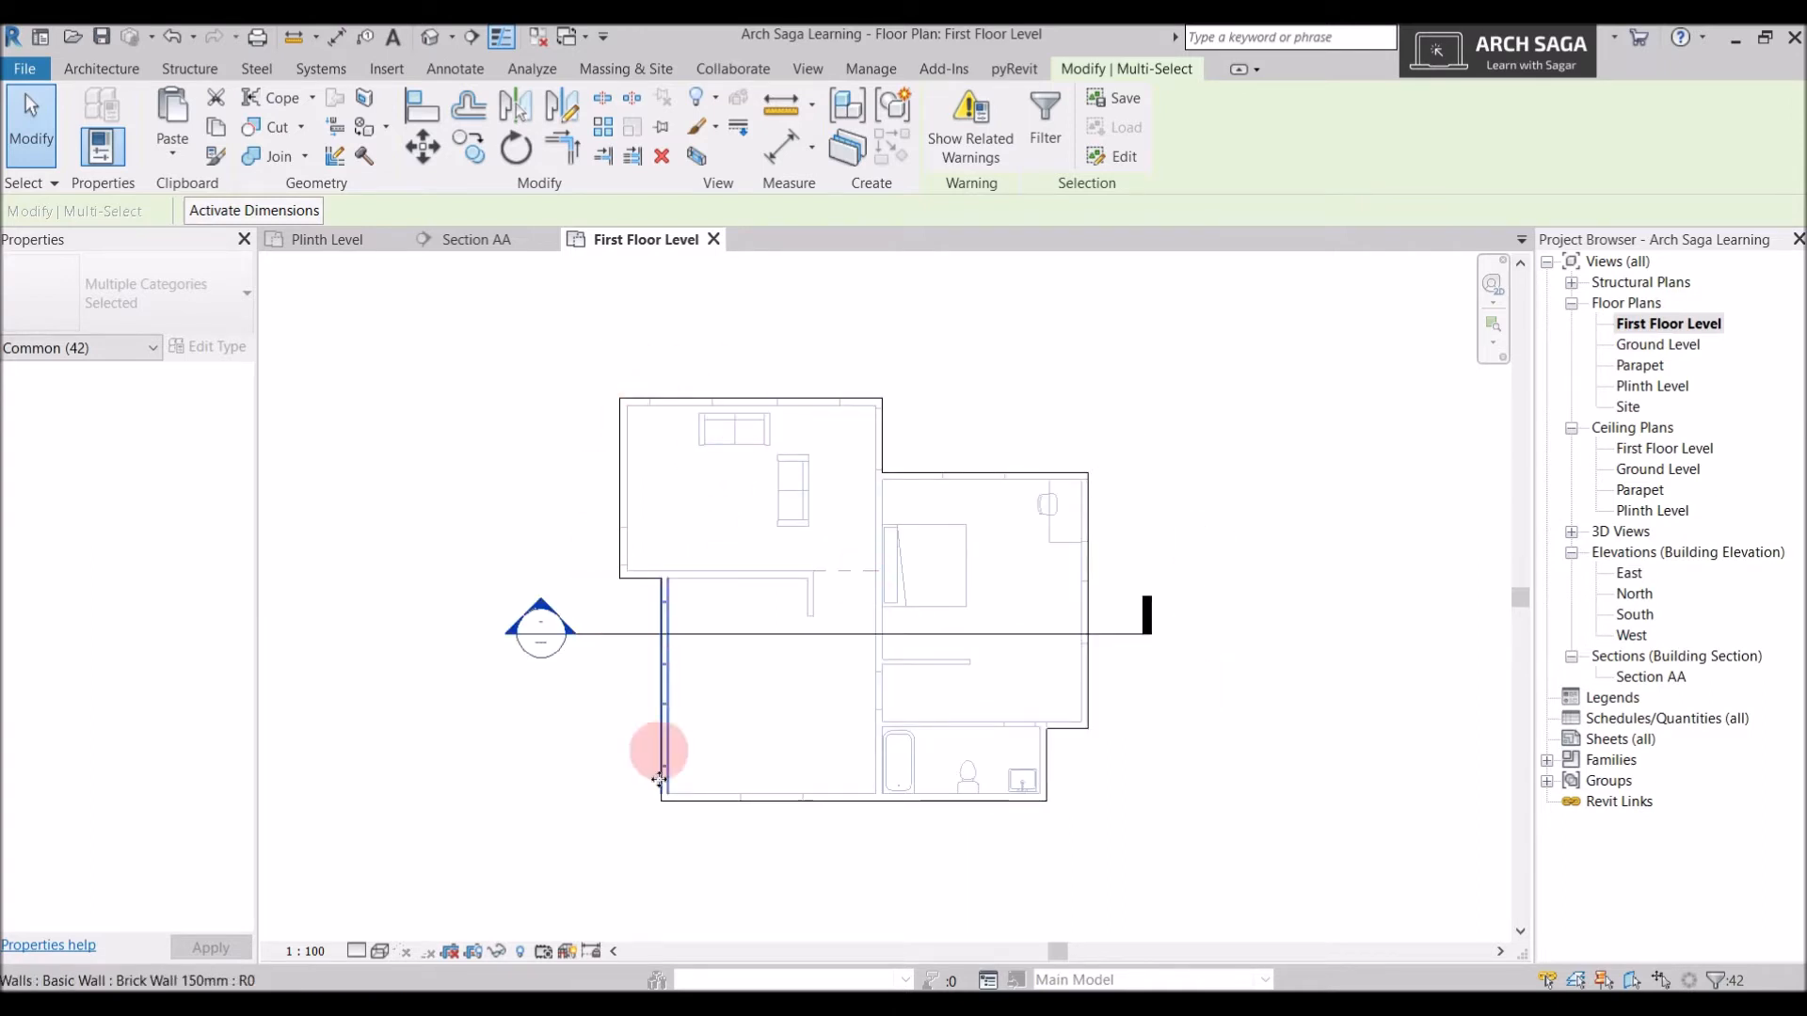
scroll(975, 628, up, 2)
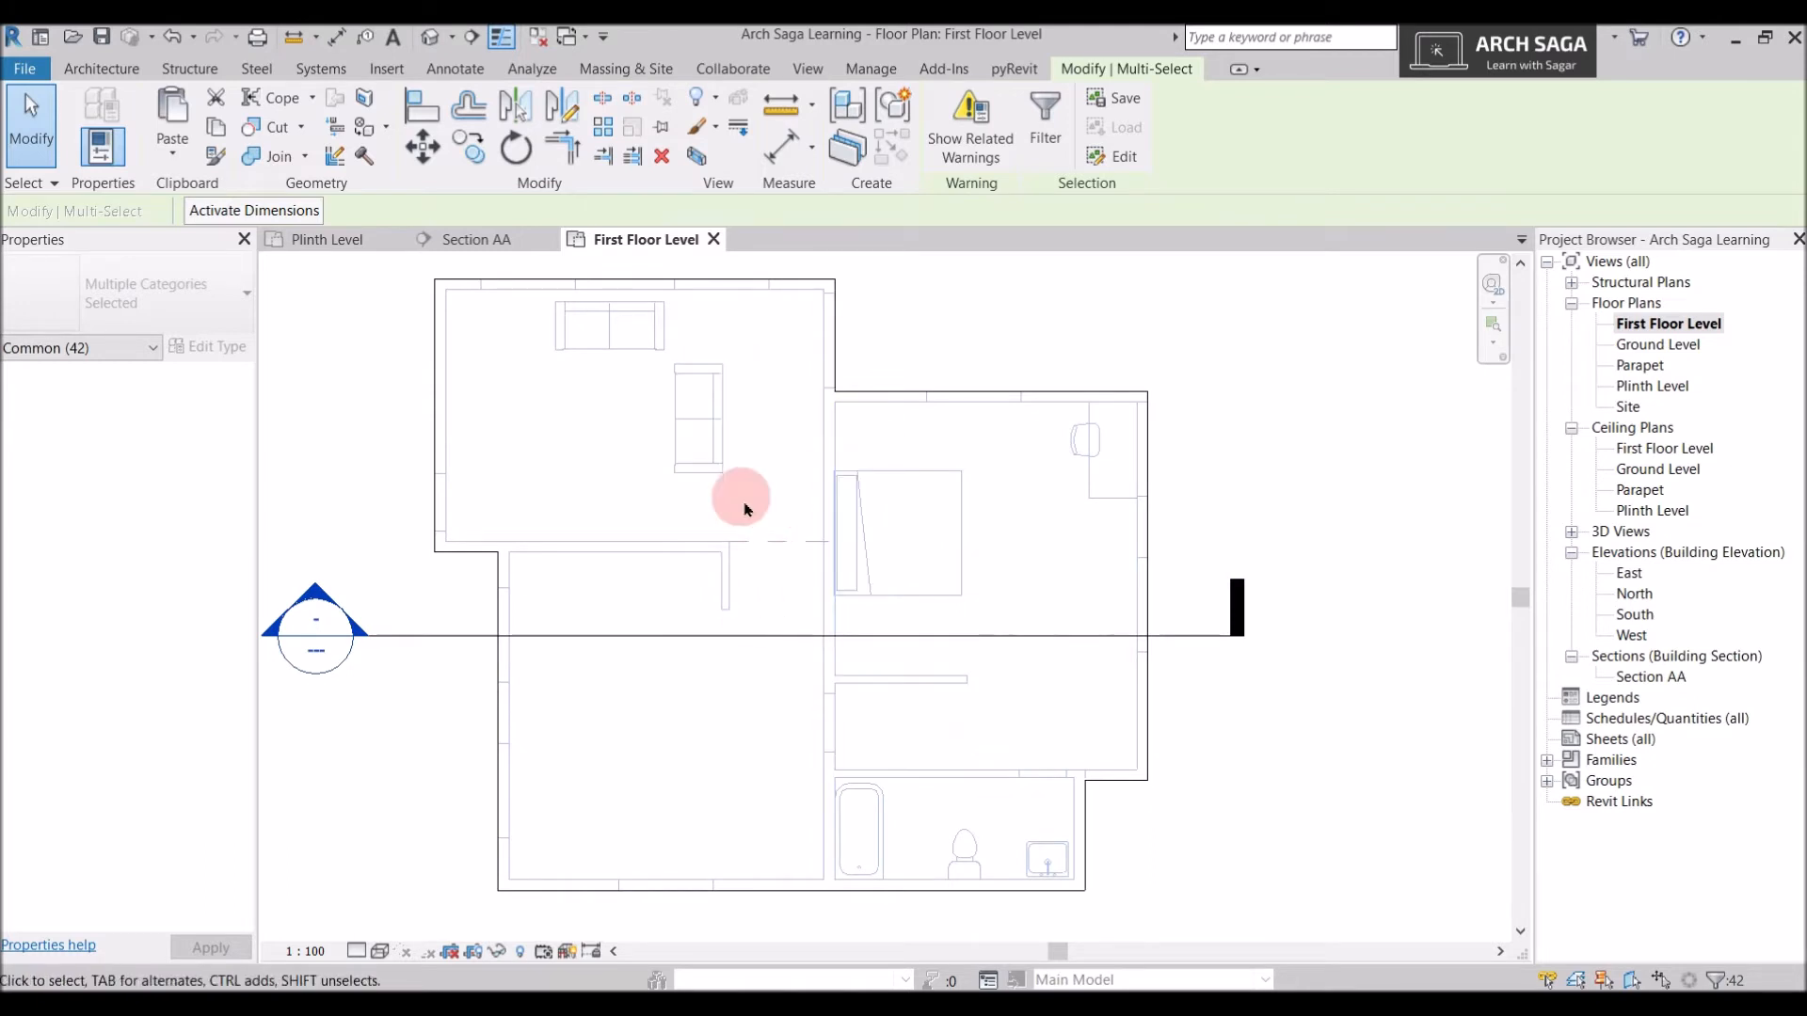
scroll(901, 546, down, 1)
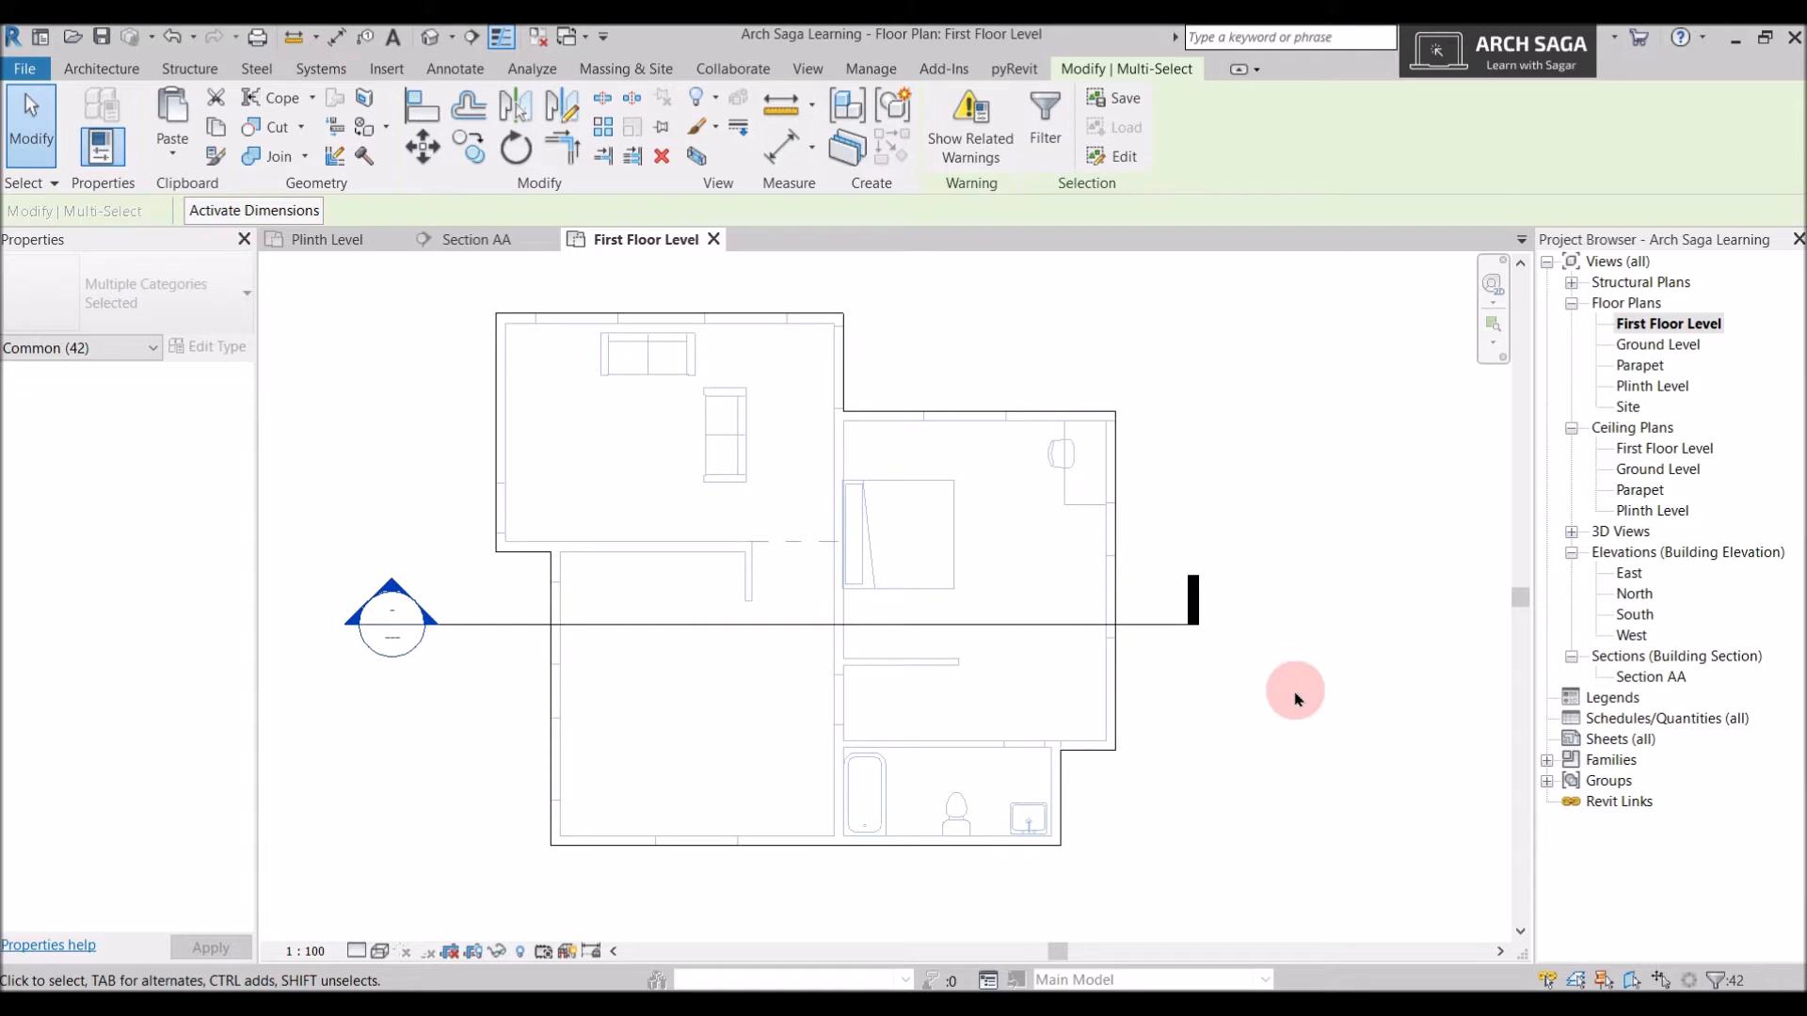
scroll(1223, 692, down, 1)
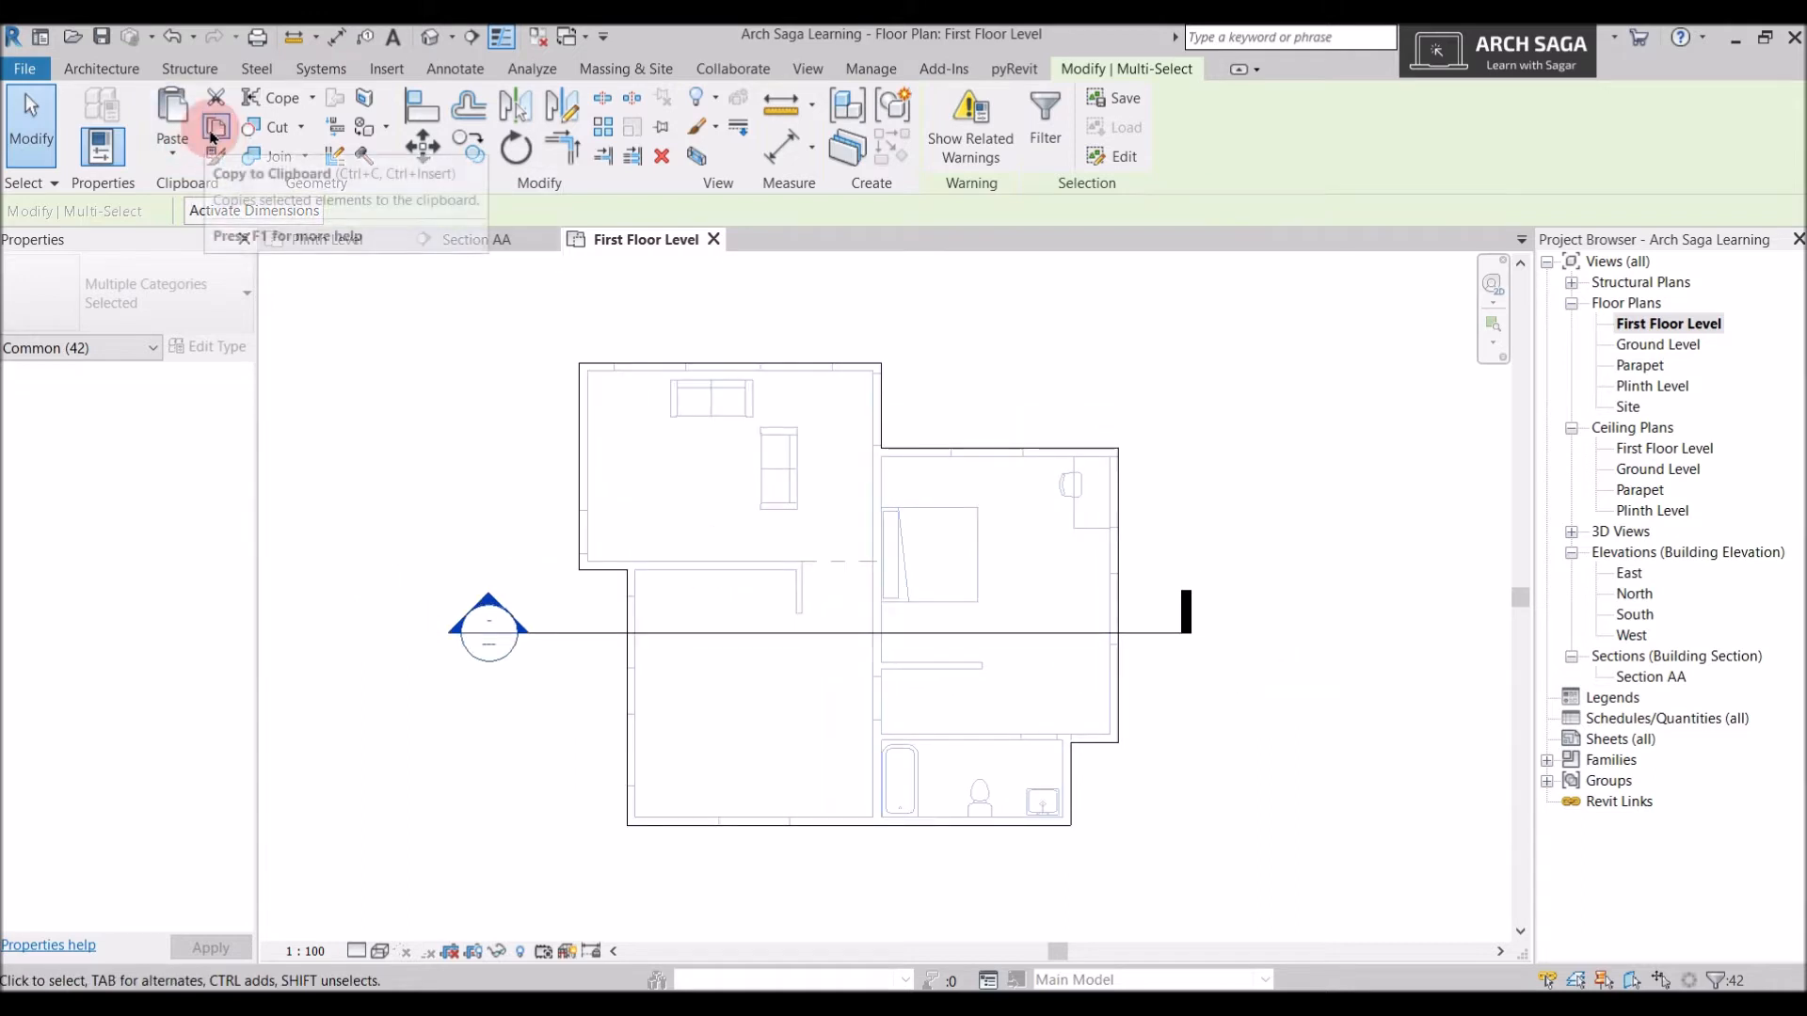
click(340, 239)
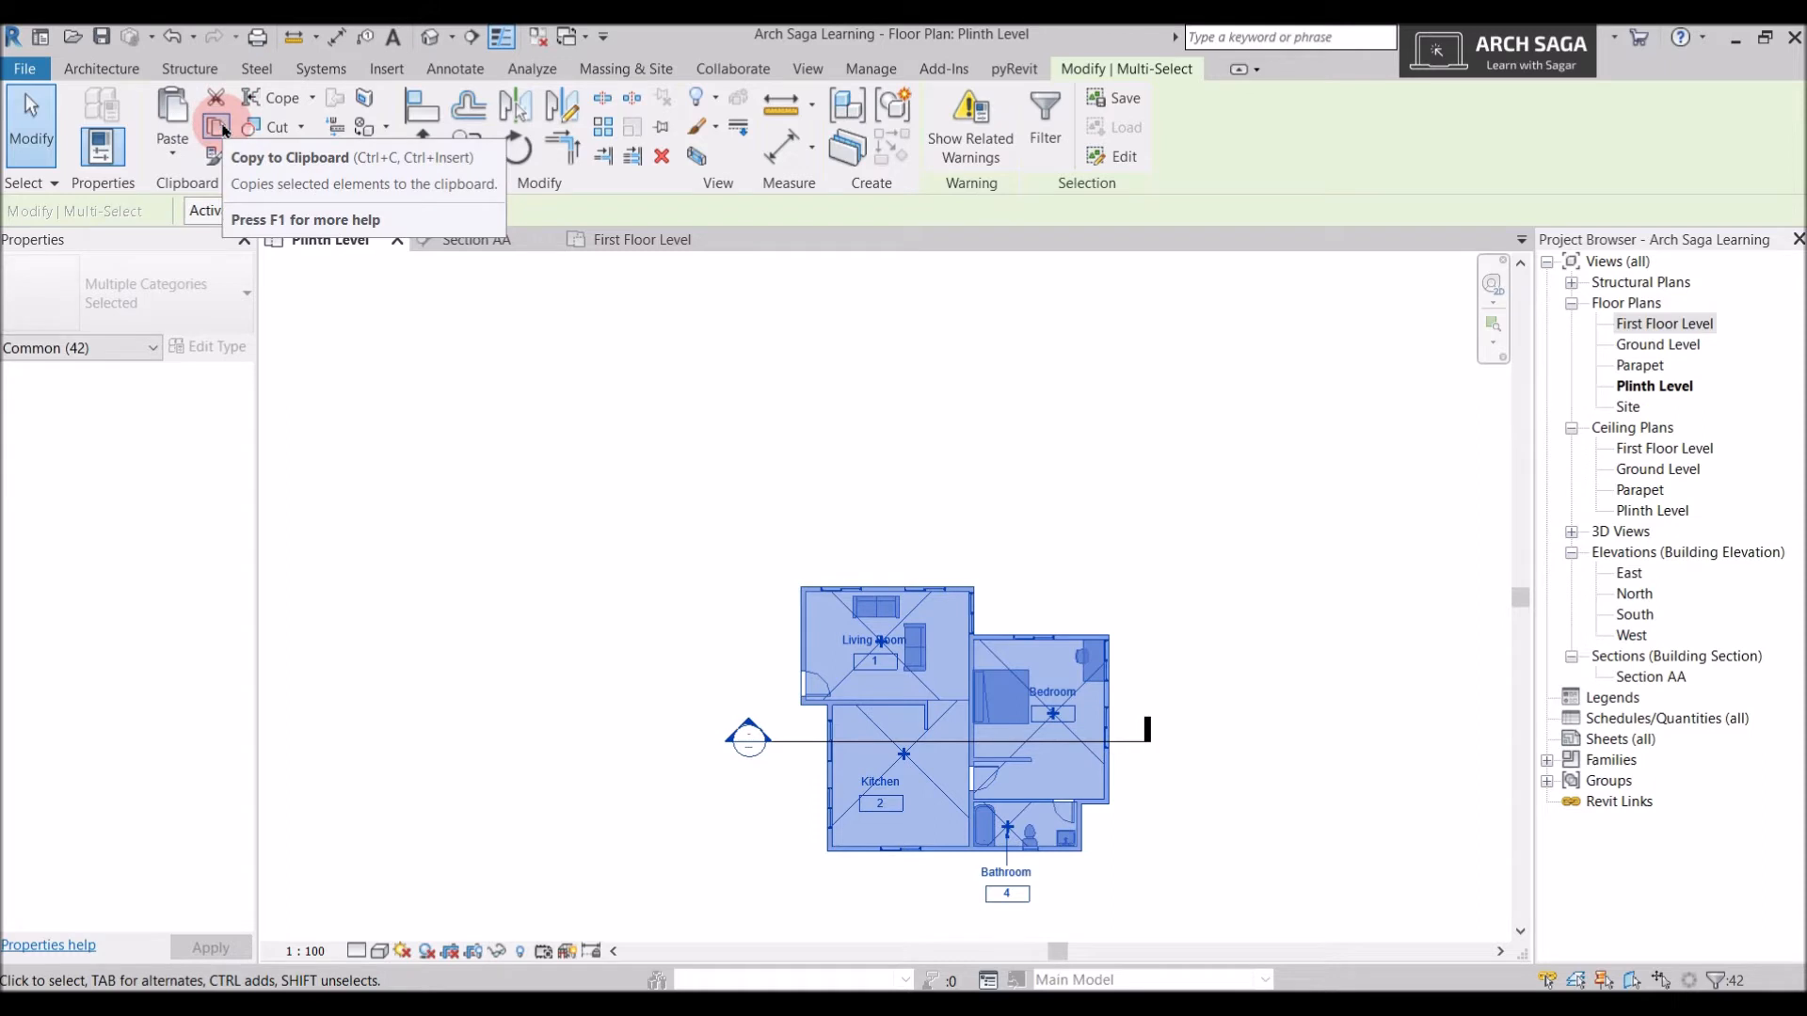
click(612, 254)
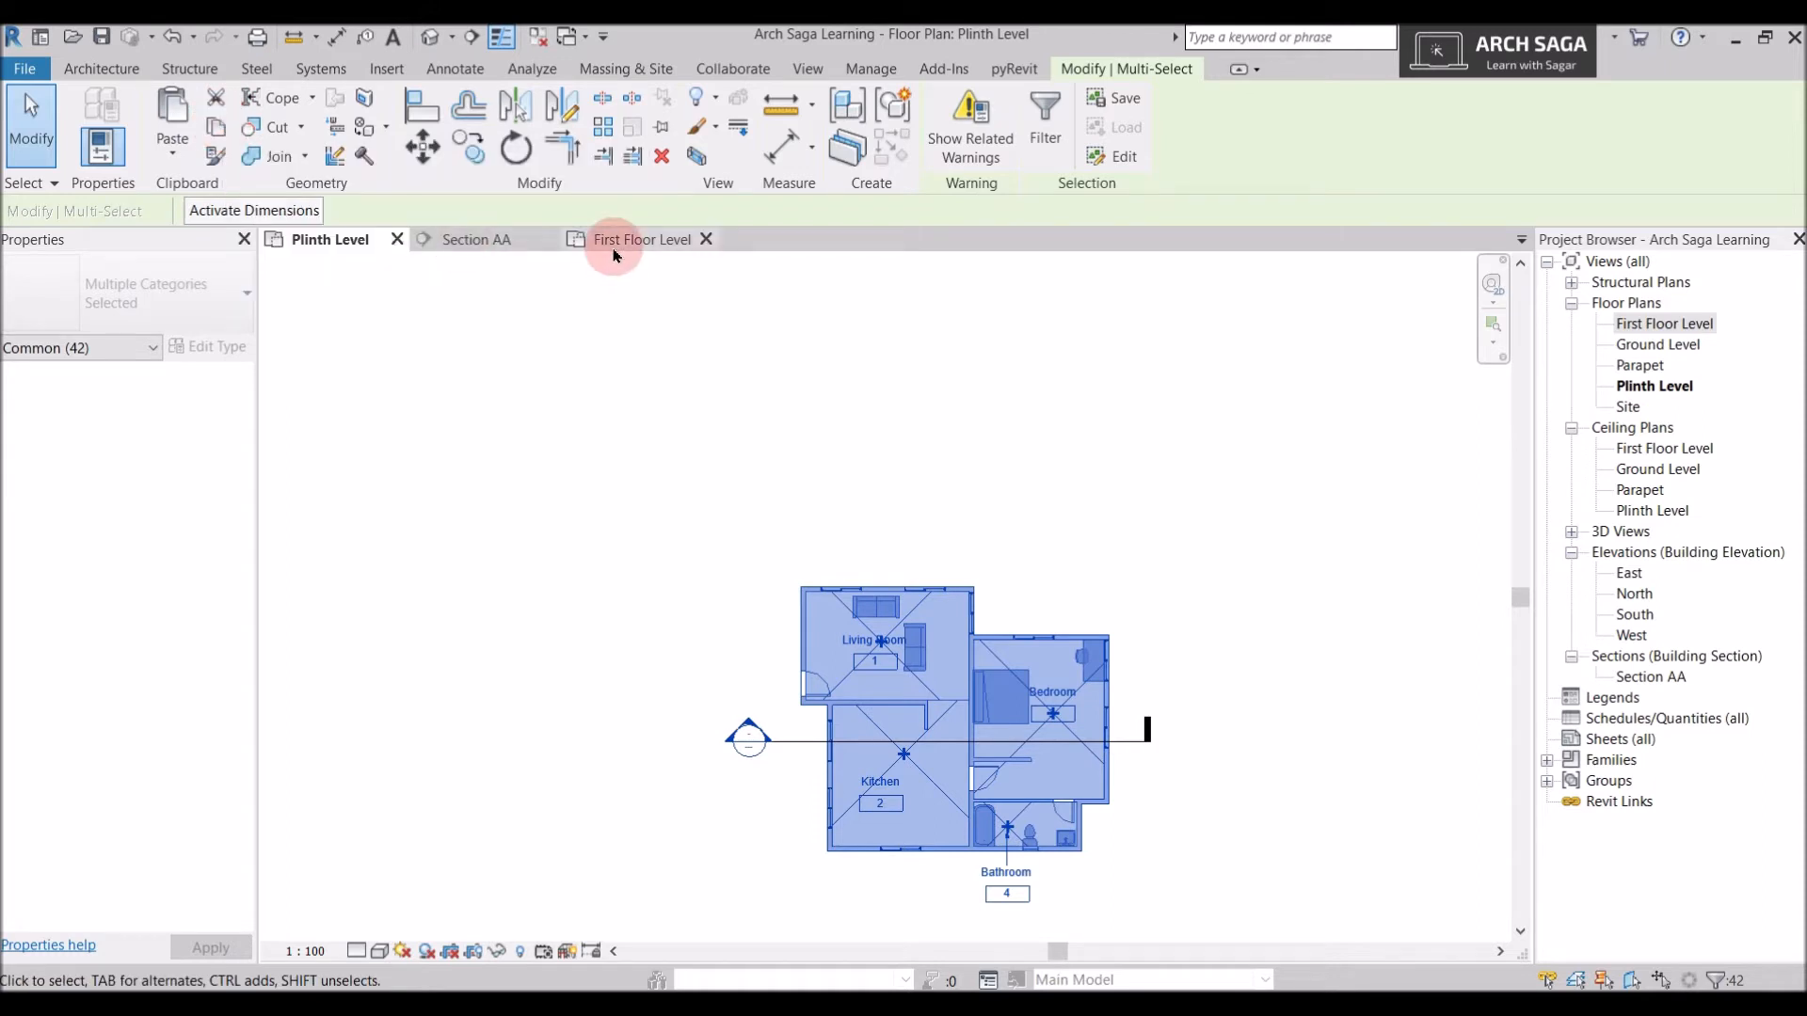
click(167, 165)
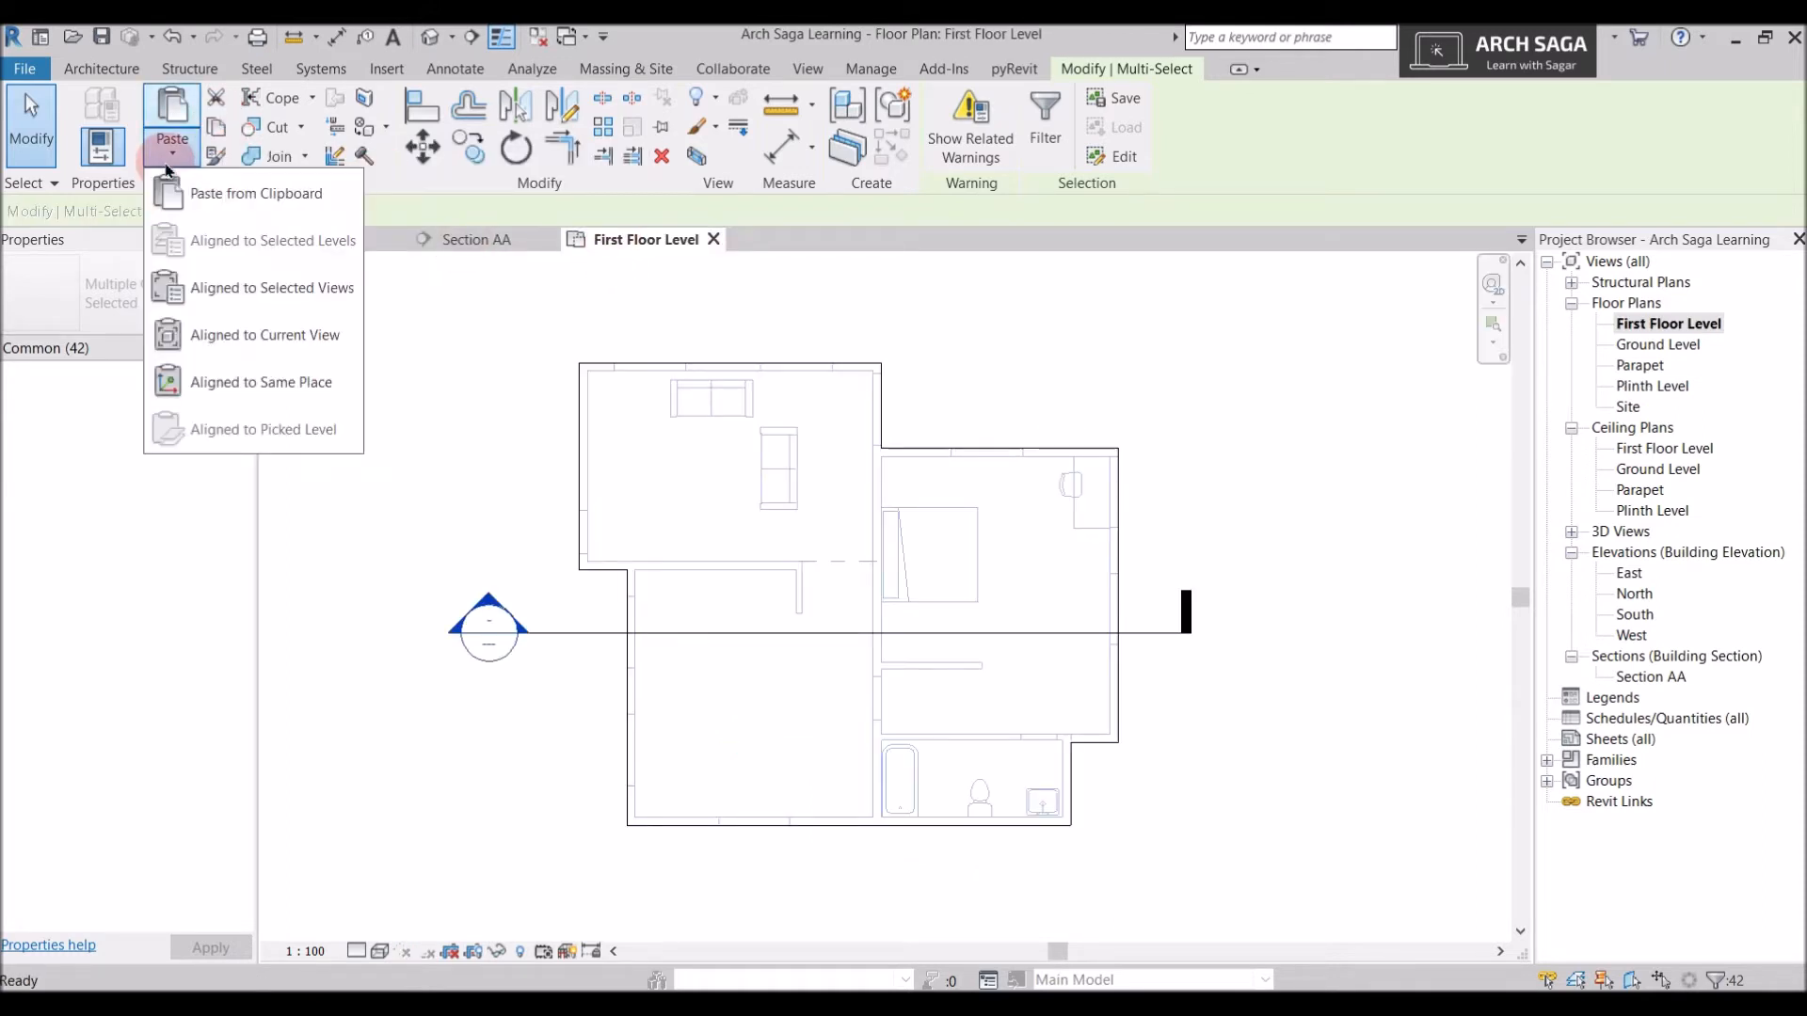
click(252, 333)
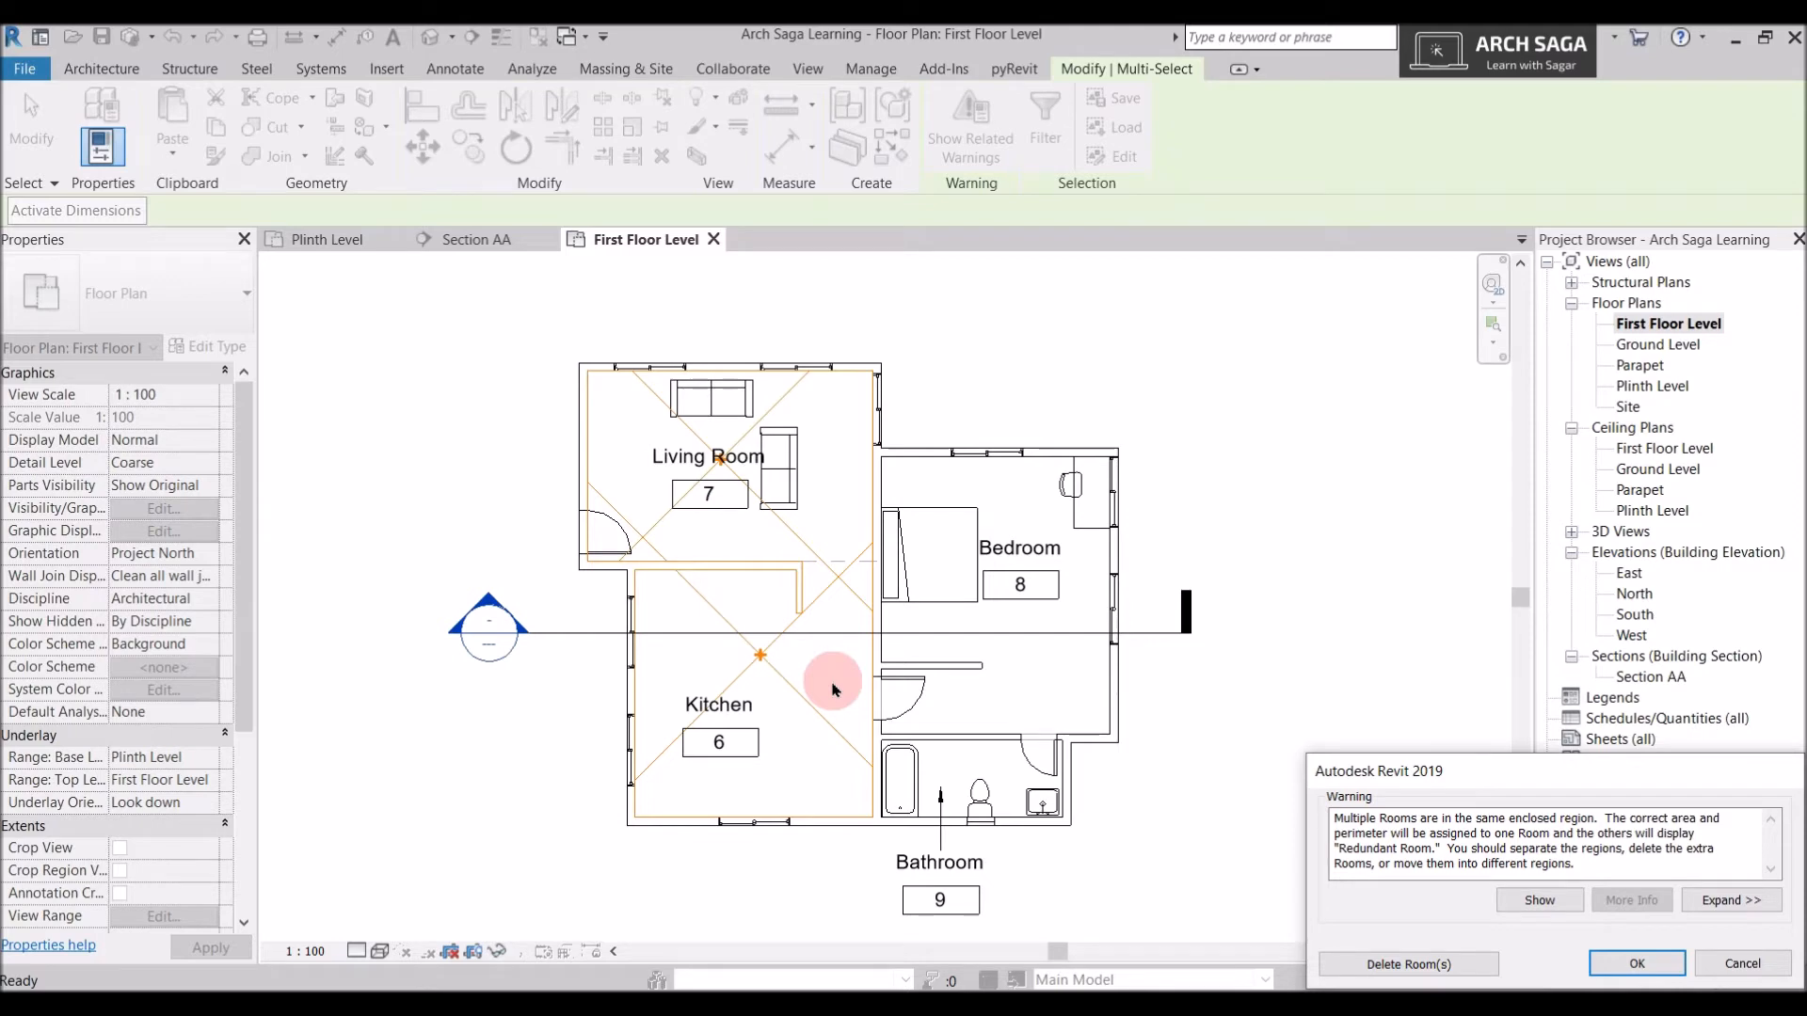
click(1634, 963)
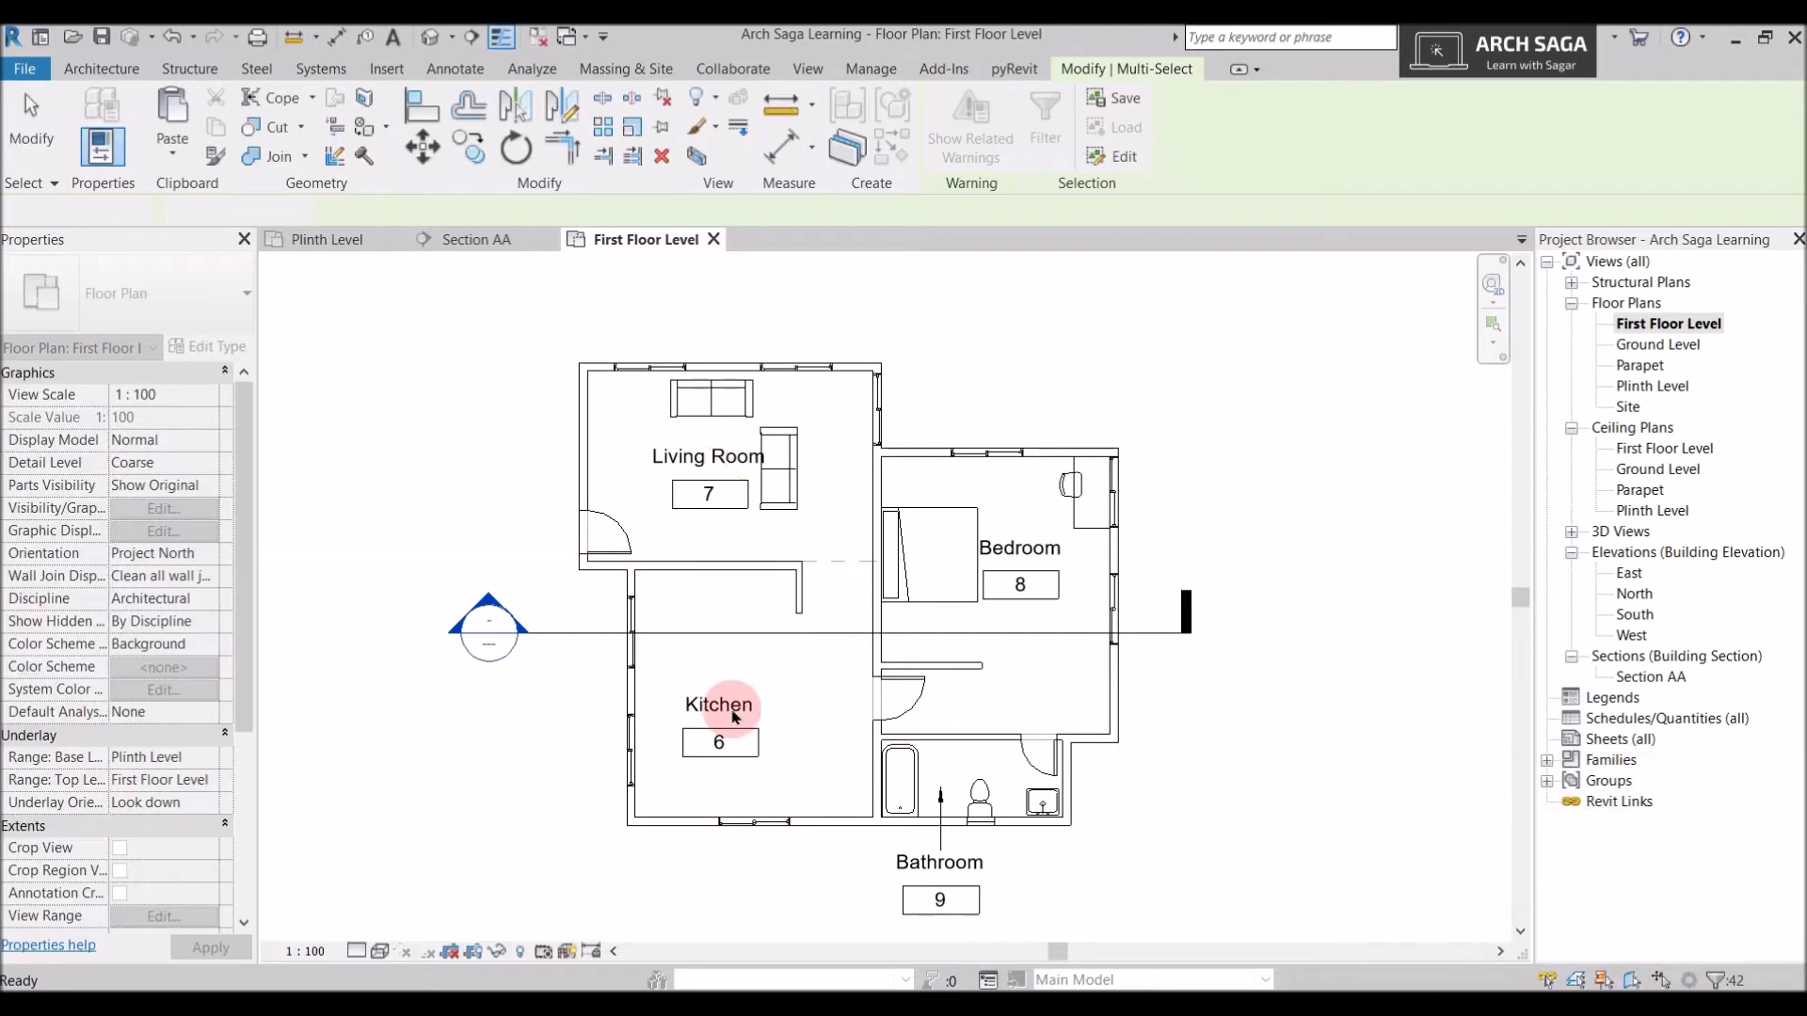
Draw a room separation line across the opening between the Living Room and Kitchen in the First Floor Level plan
scroll(805, 654, up, 2)
scroll(806, 654, up, 2)
click(887, 302)
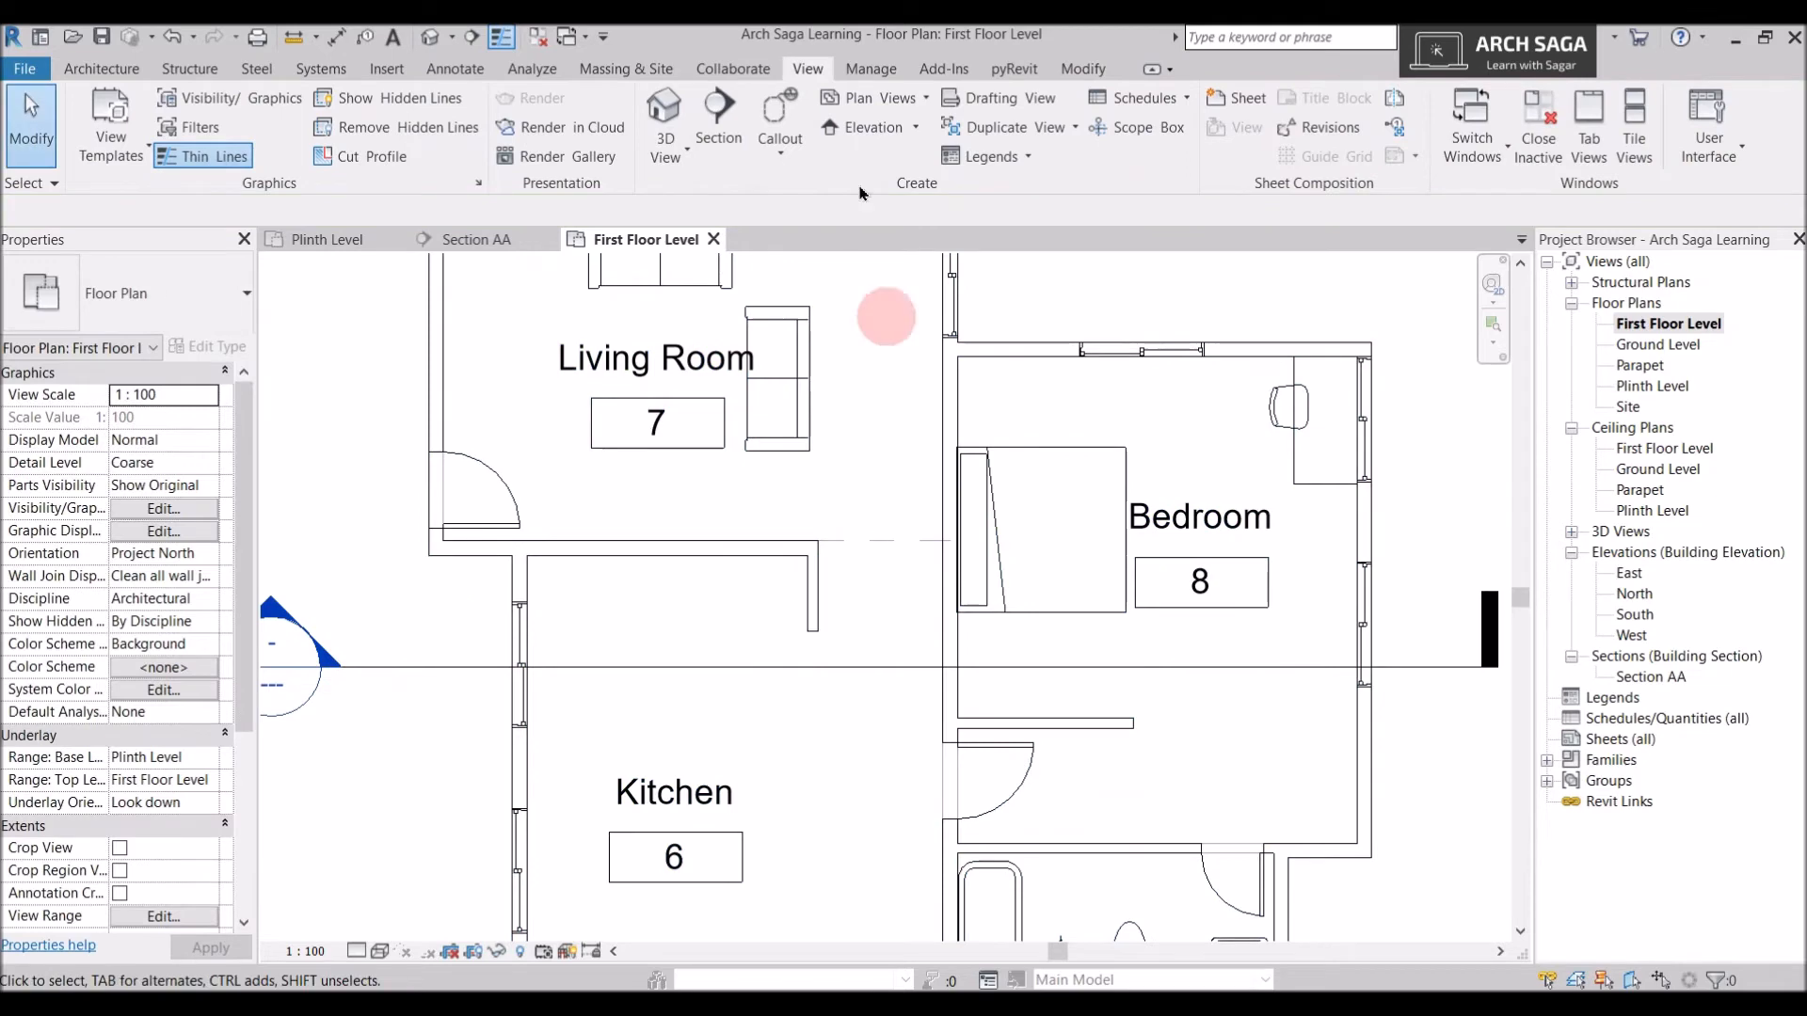
click(101, 68)
click(1141, 124)
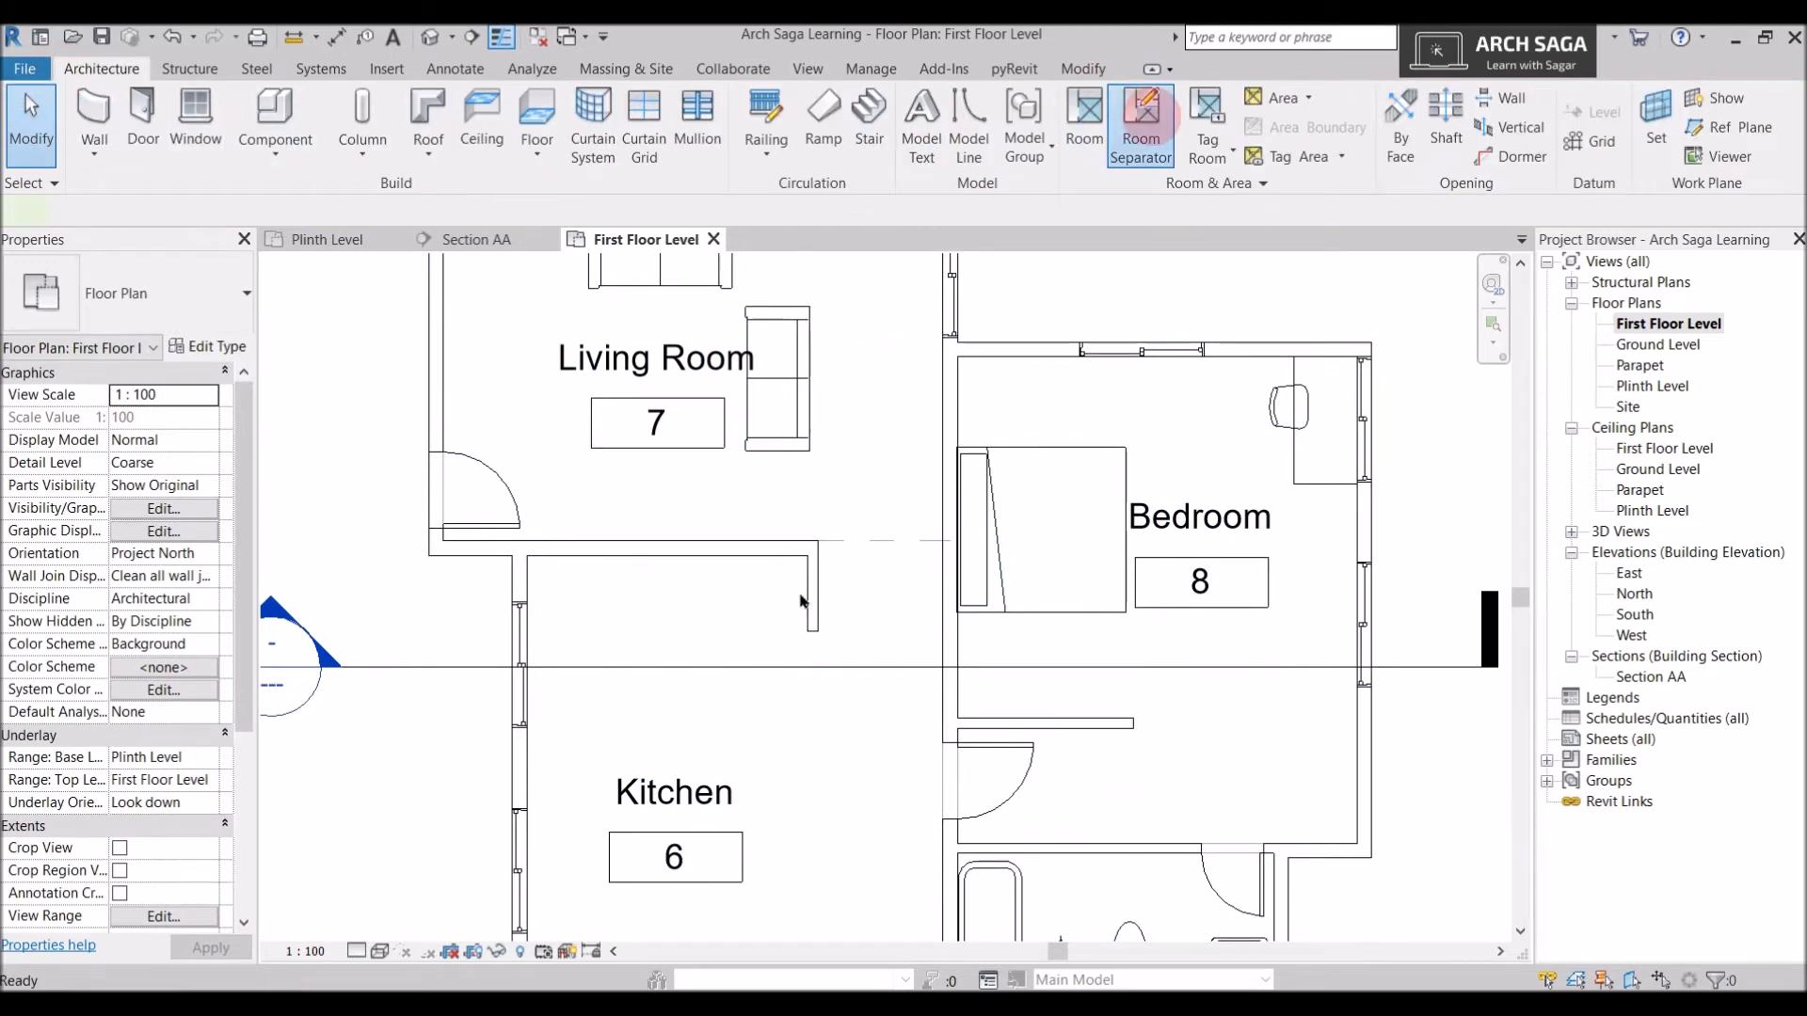
scroll(810, 571, up, 3)
click(824, 511)
click(1073, 511)
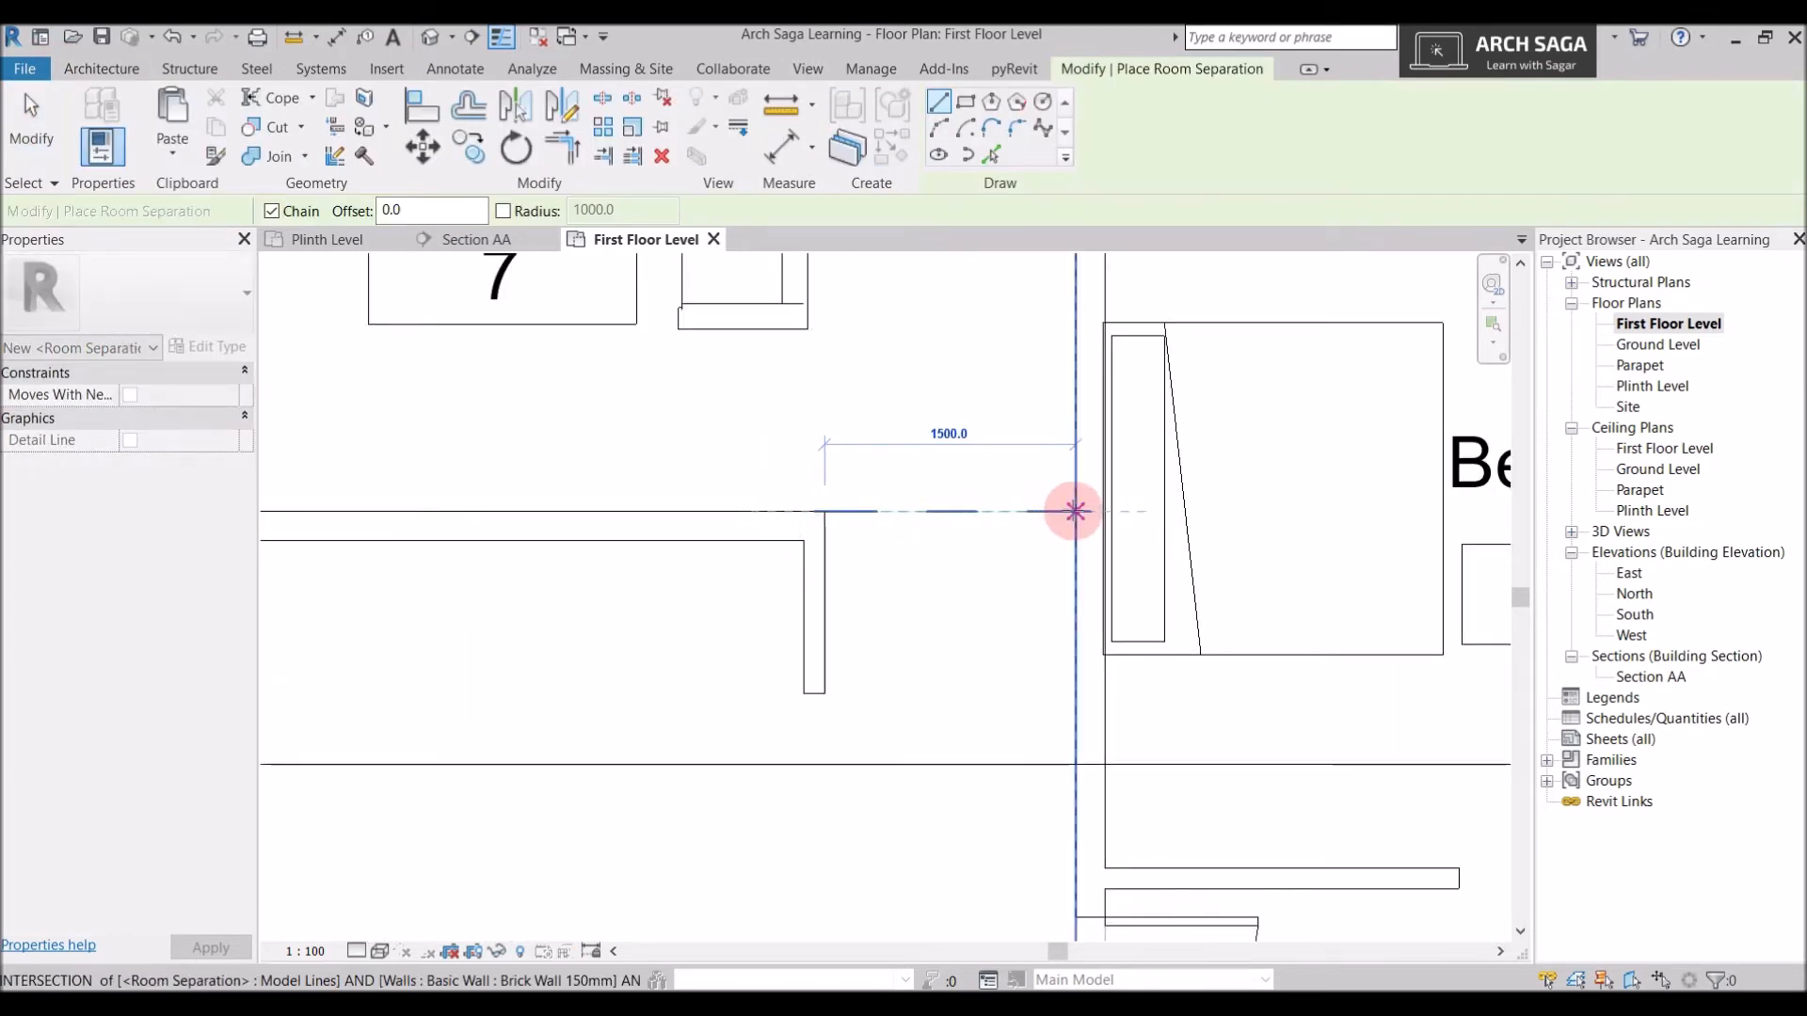
key(Escape)
key(Escape)
Check the Living Room and Kitchen on both sides of the new room separation line
scroll(1073, 509, down, 5)
click(925, 435)
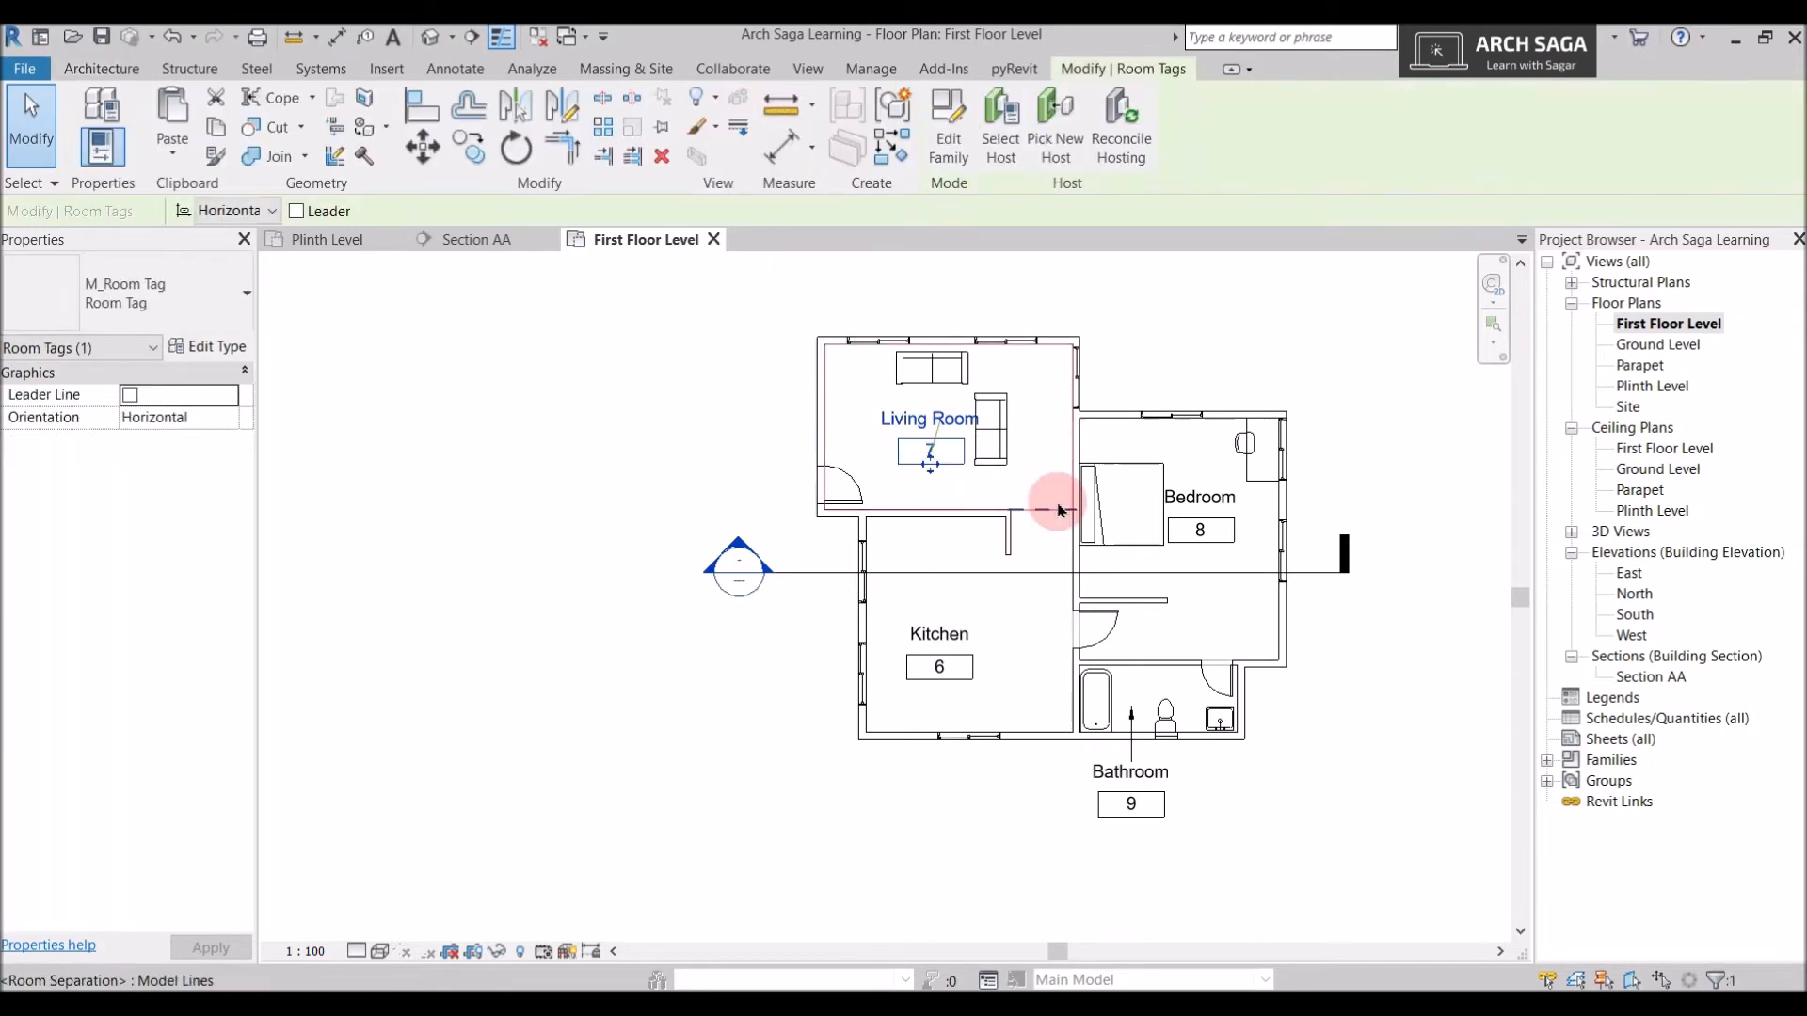
scroll(1057, 503, up, 2)
key(Escape)
click(913, 683)
key(Escape)
scroll(1185, 609, down, 2)
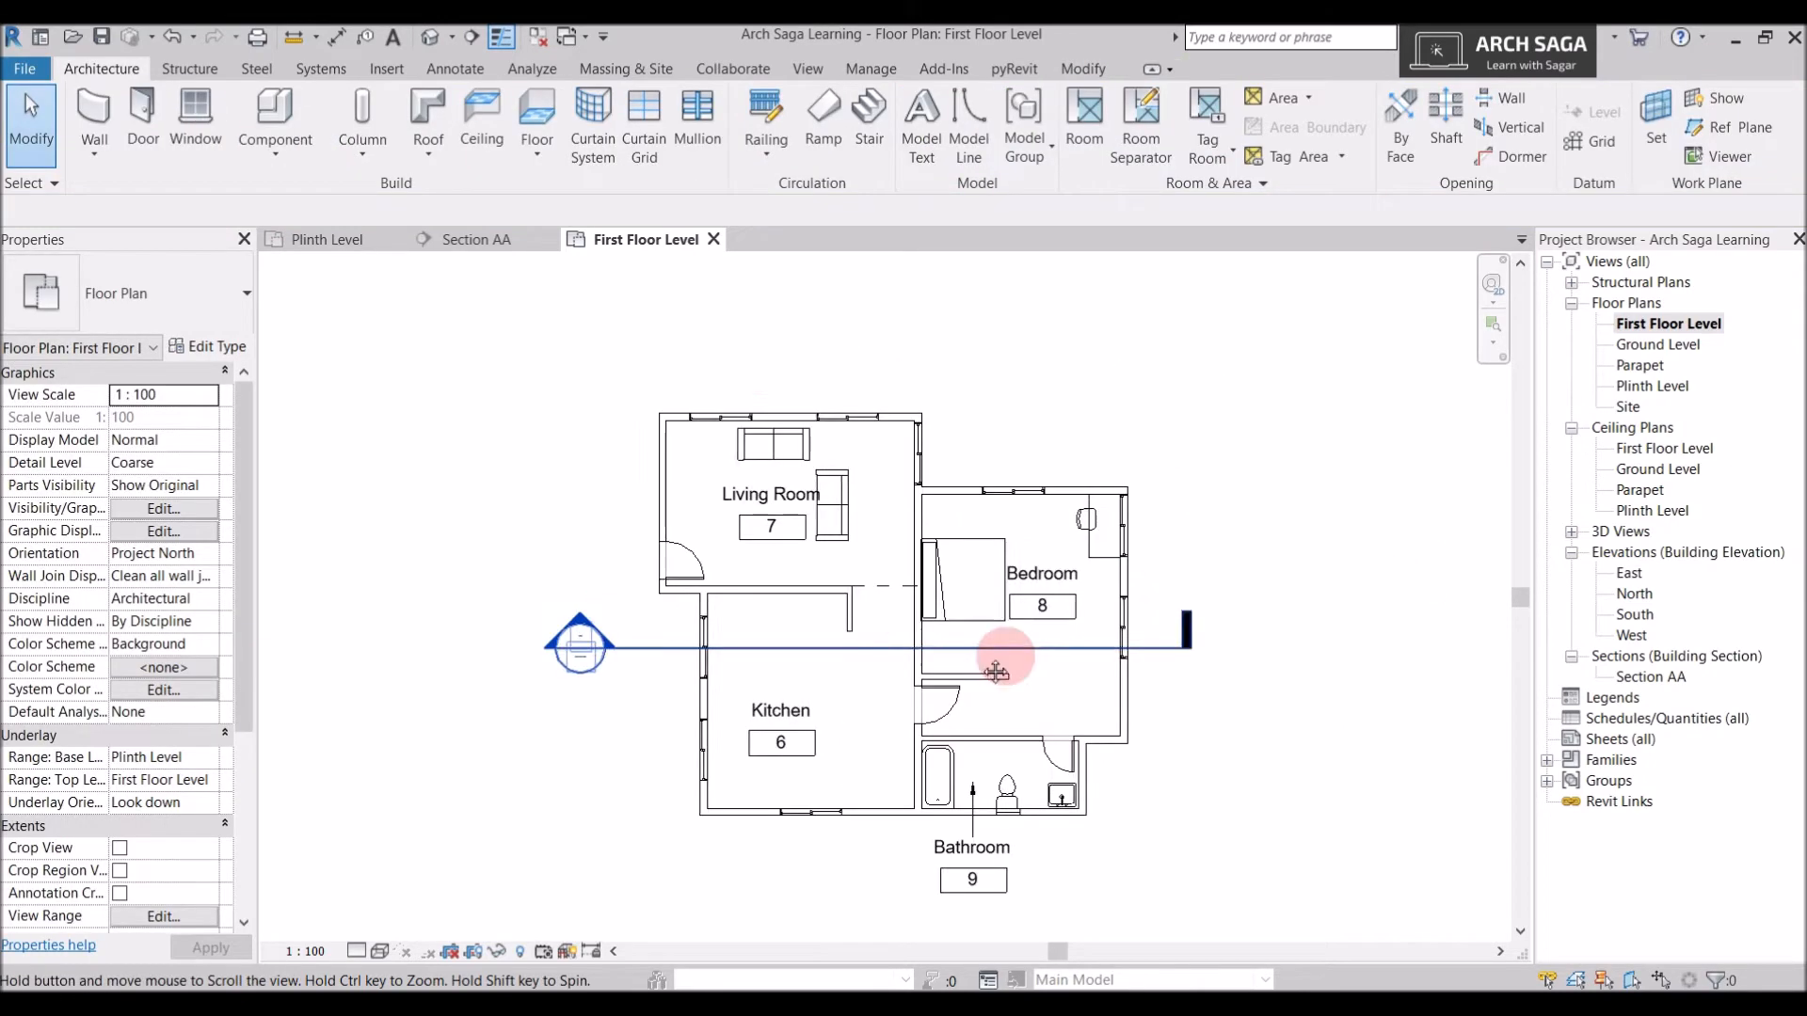
Examine the copied upper storey in Section AA and review the Plinth Level plan
click(463, 241)
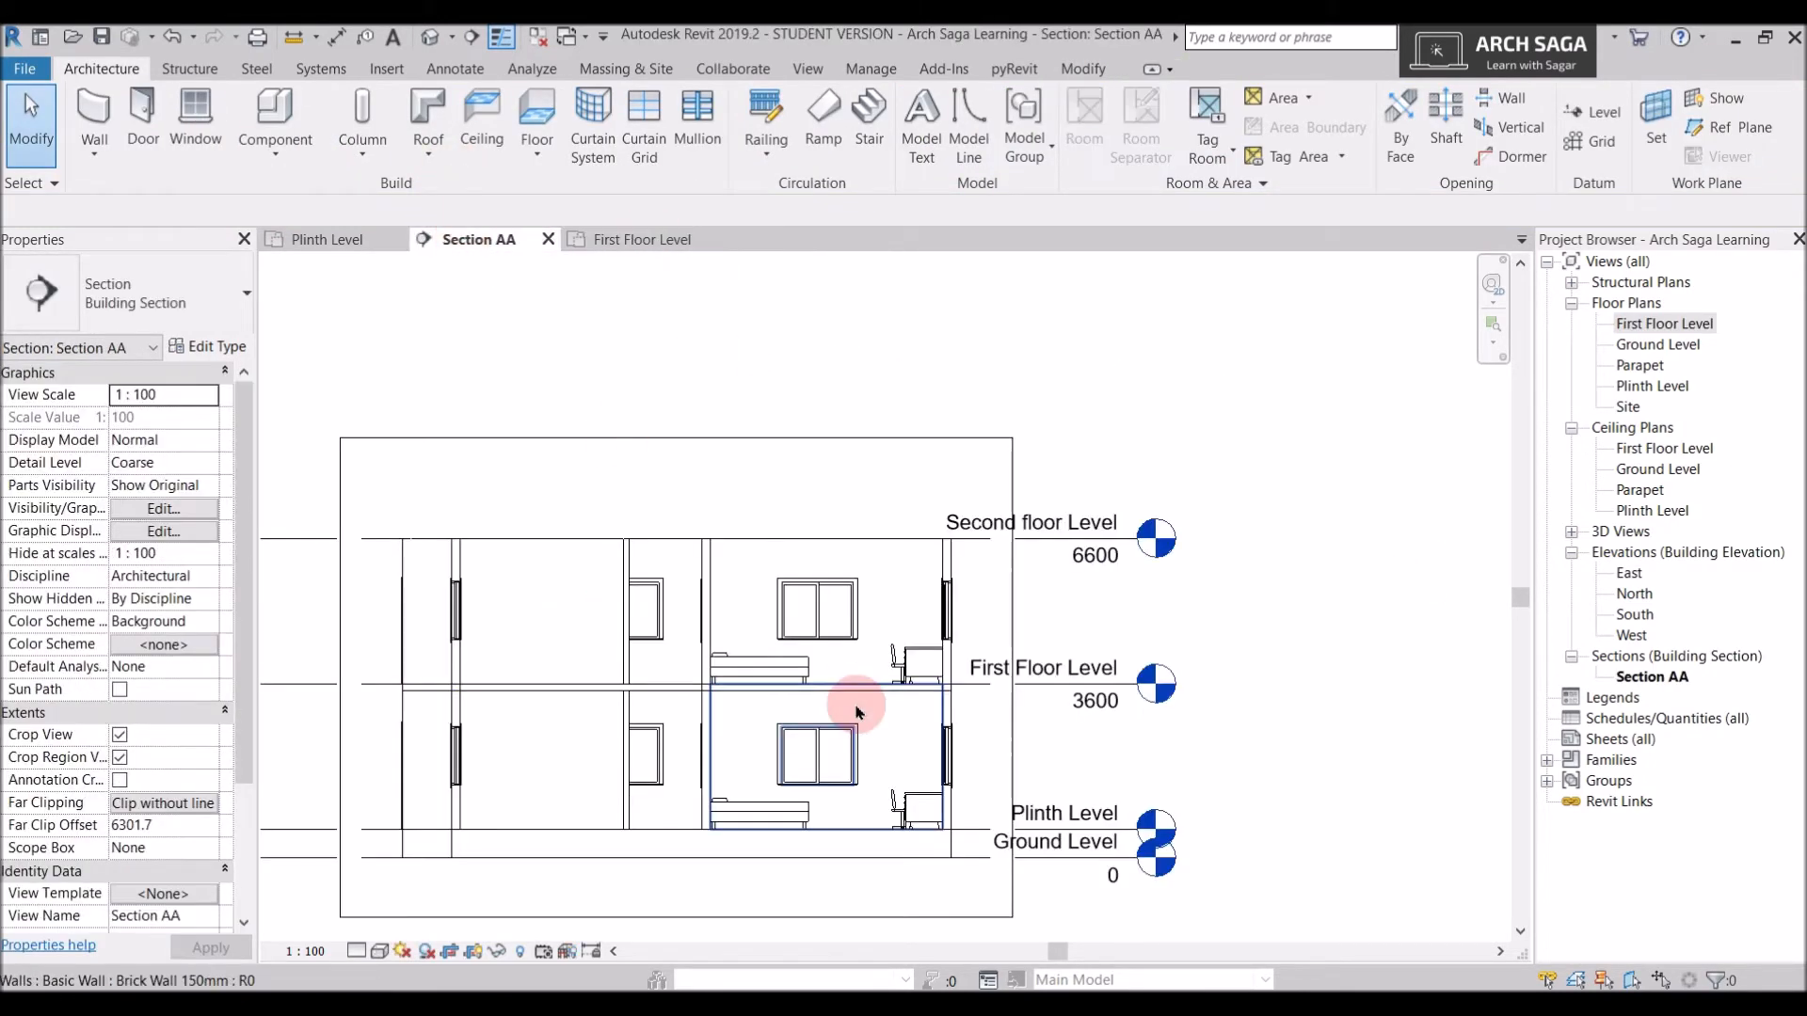
scroll(686, 709, up, 3)
scroll(1081, 734, down, 3)
scroll(807, 617, up, 1)
click(324, 239)
scroll(1000, 773, up, 2)
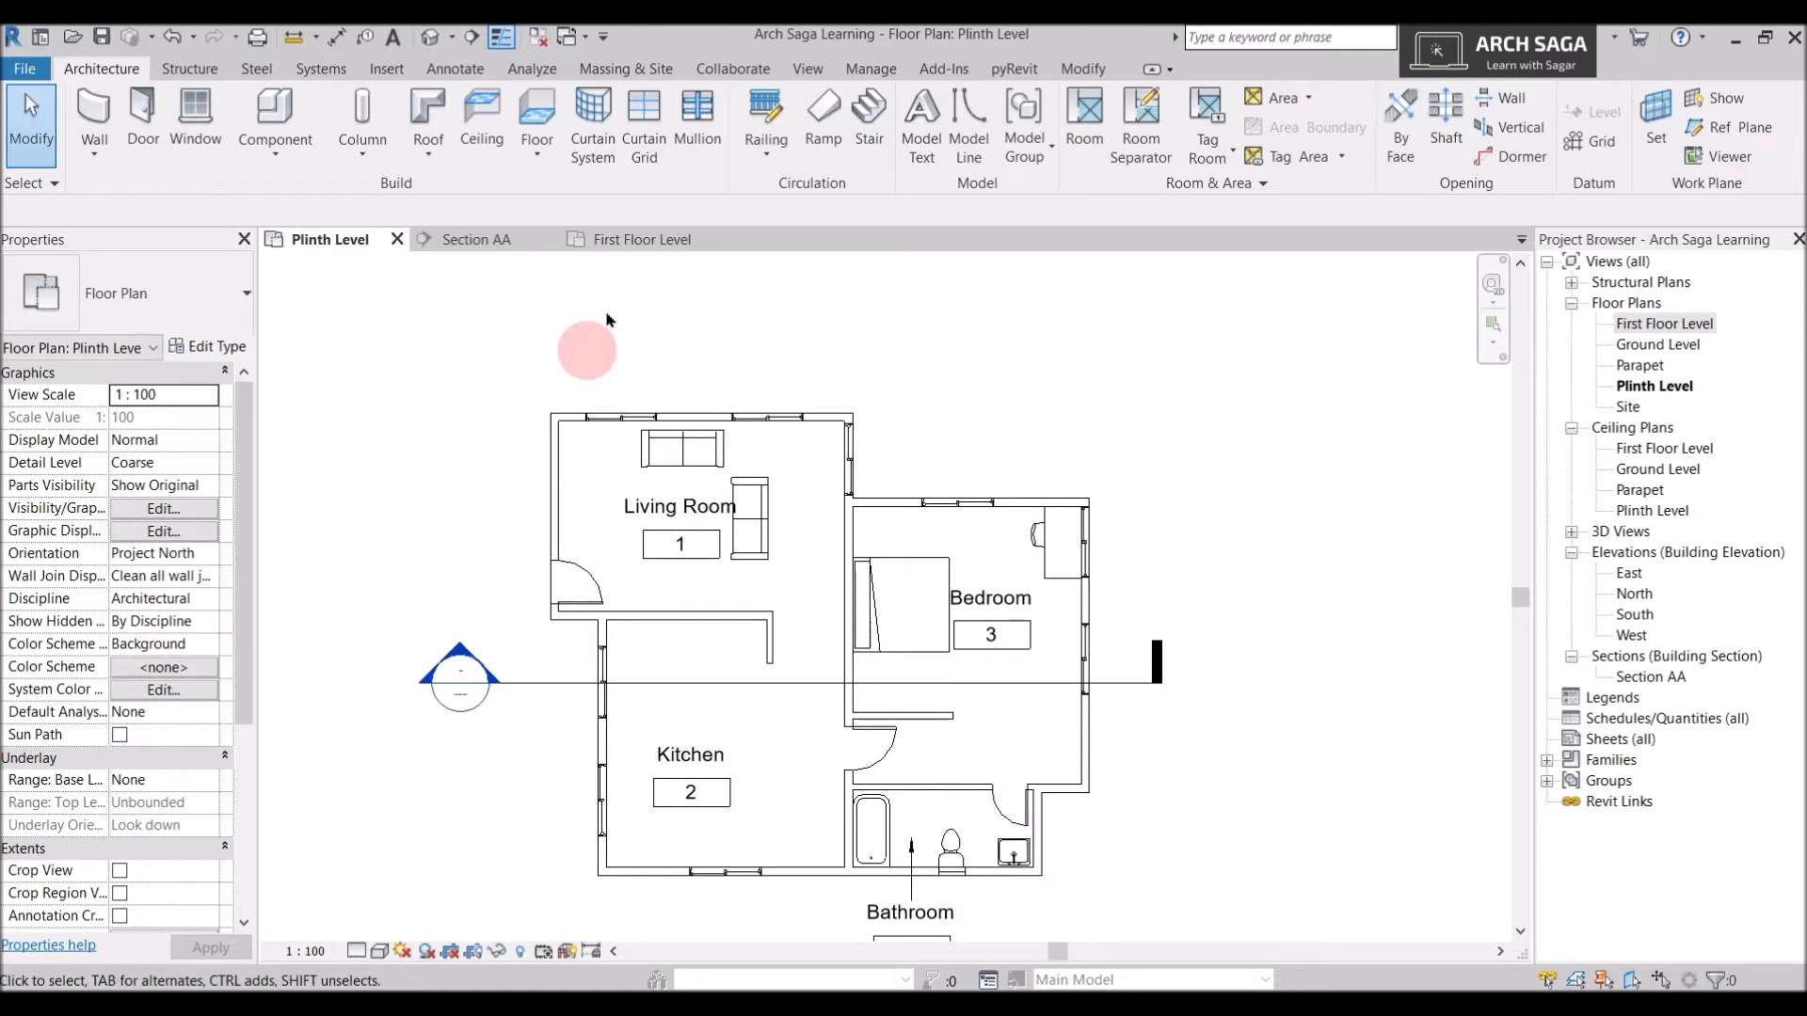
Sketch a rectangular footprint roof boundary in the First Floor Level plan with a 600 mm offset, from the Living Room's outer corner to the Bathroom's
click(625, 238)
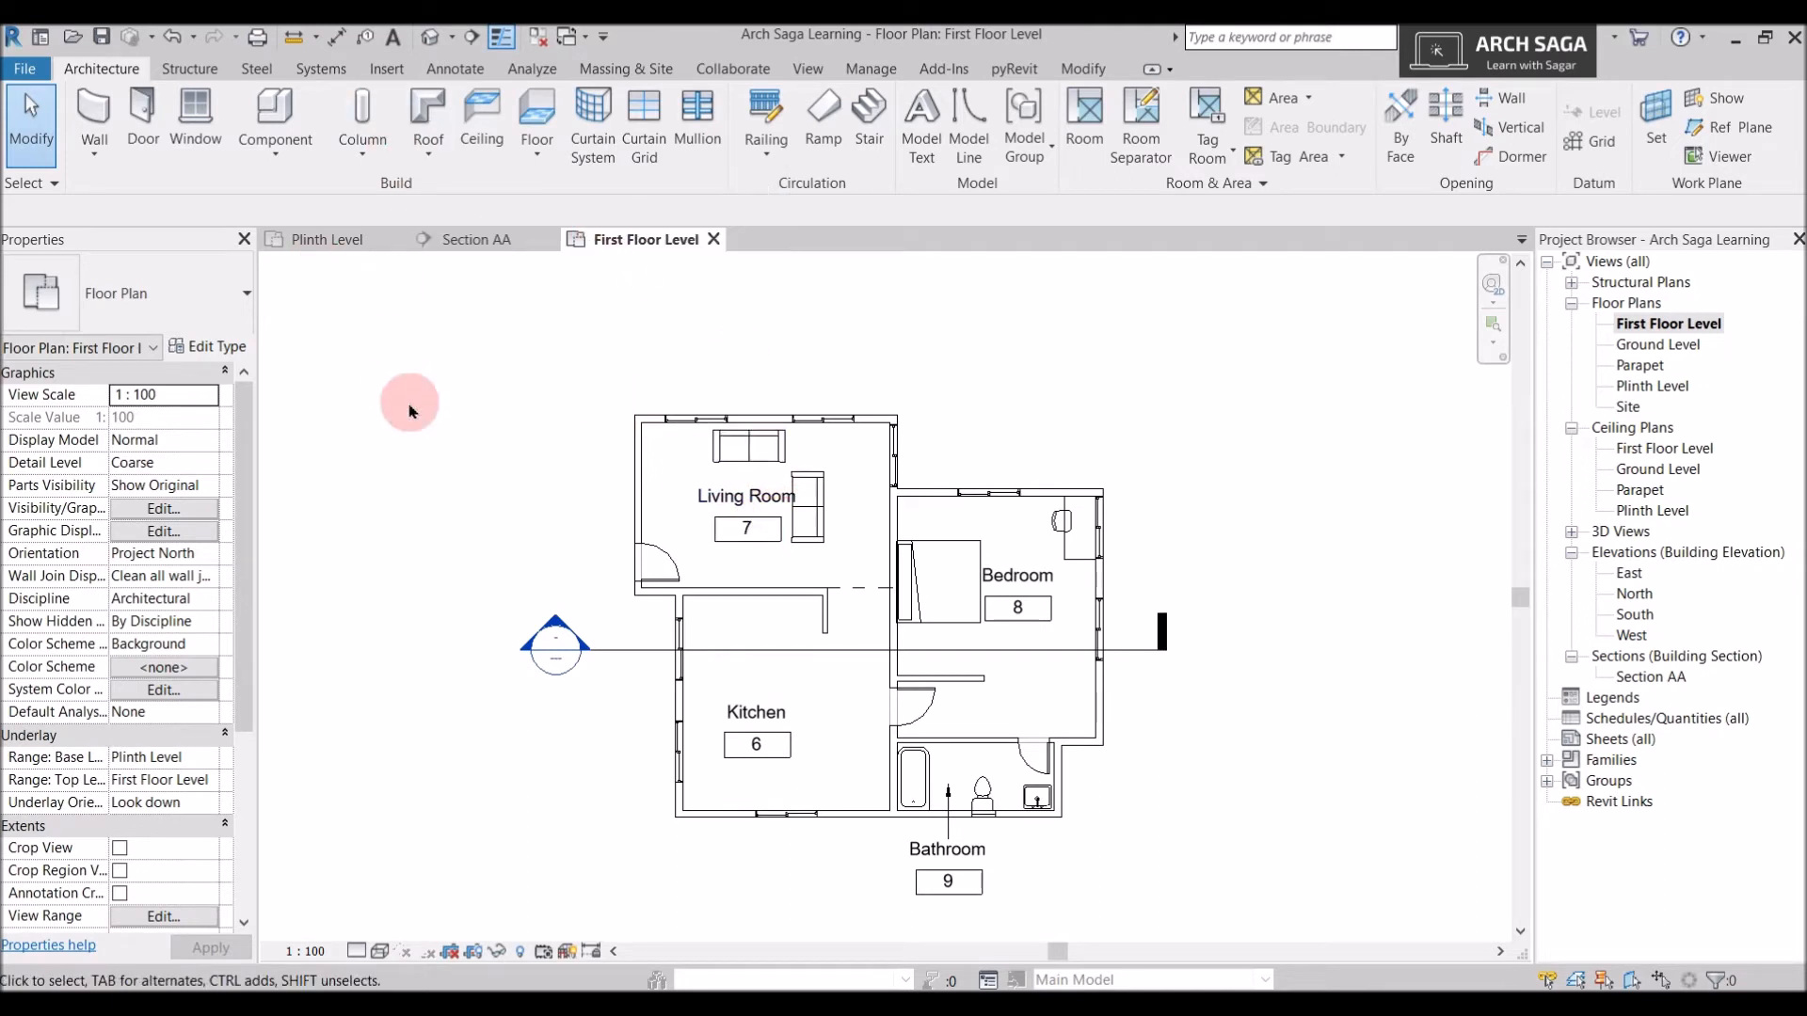
click(444, 155)
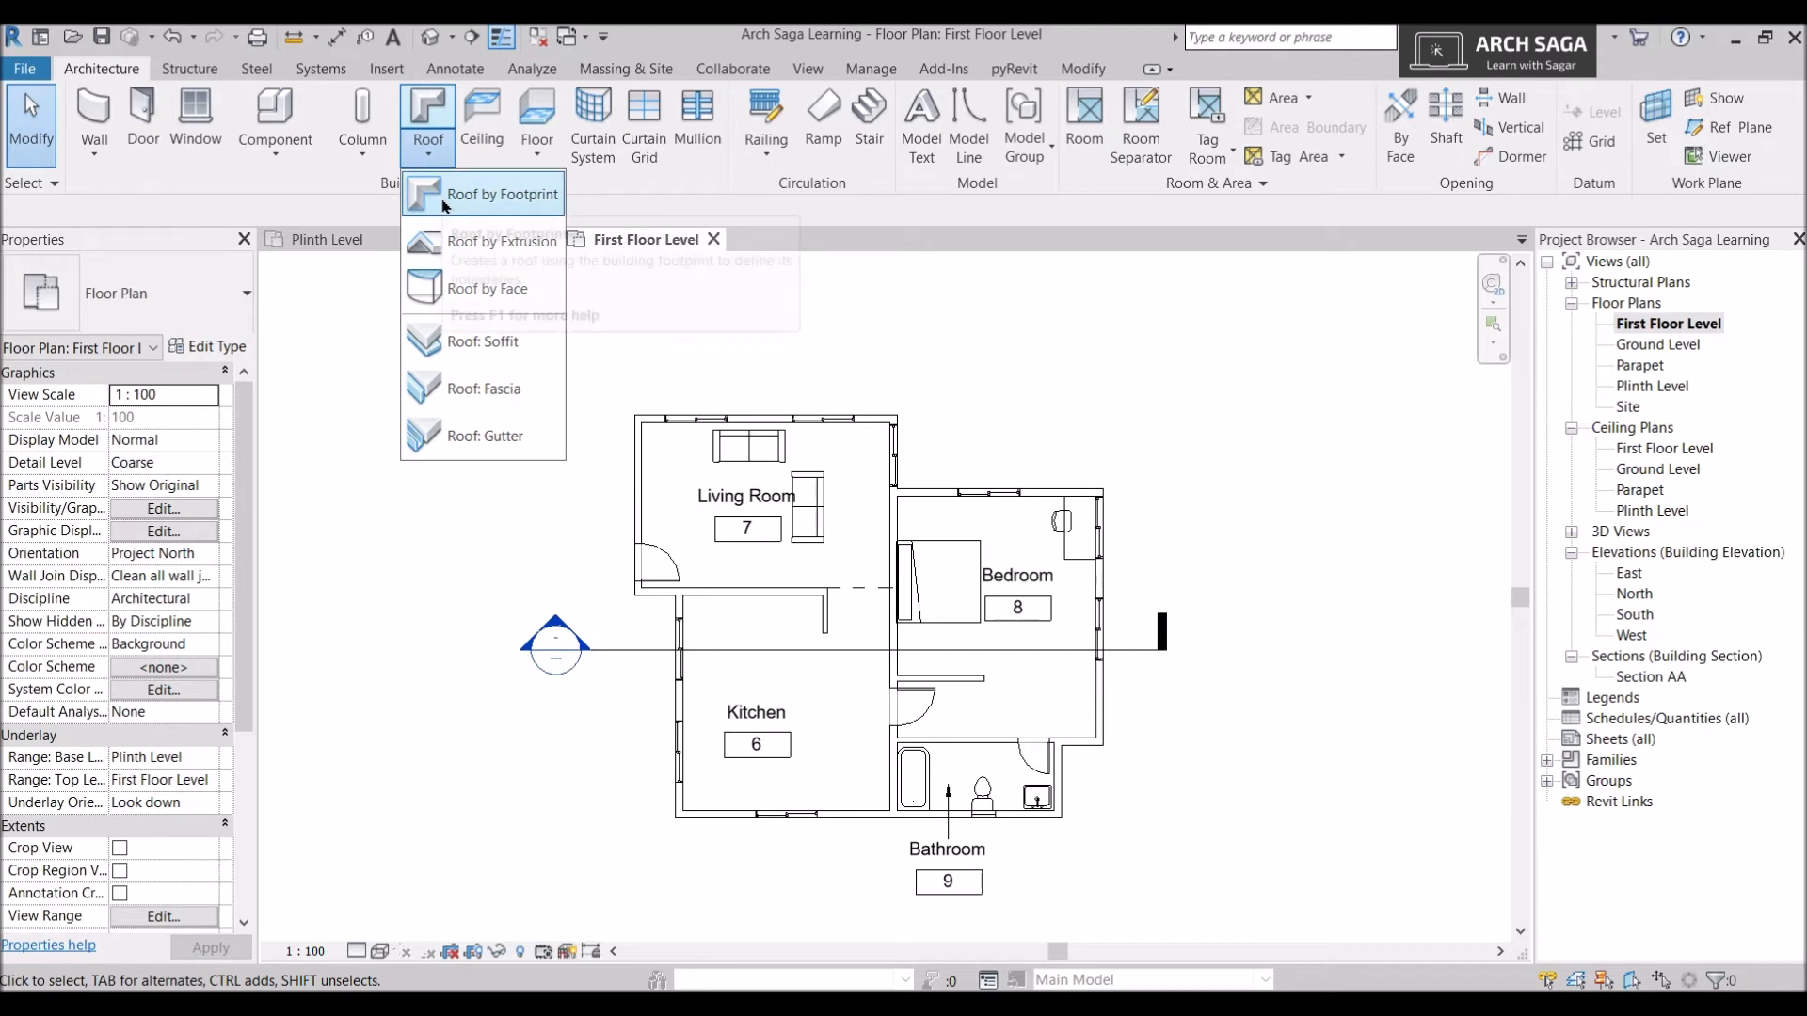
click(489, 194)
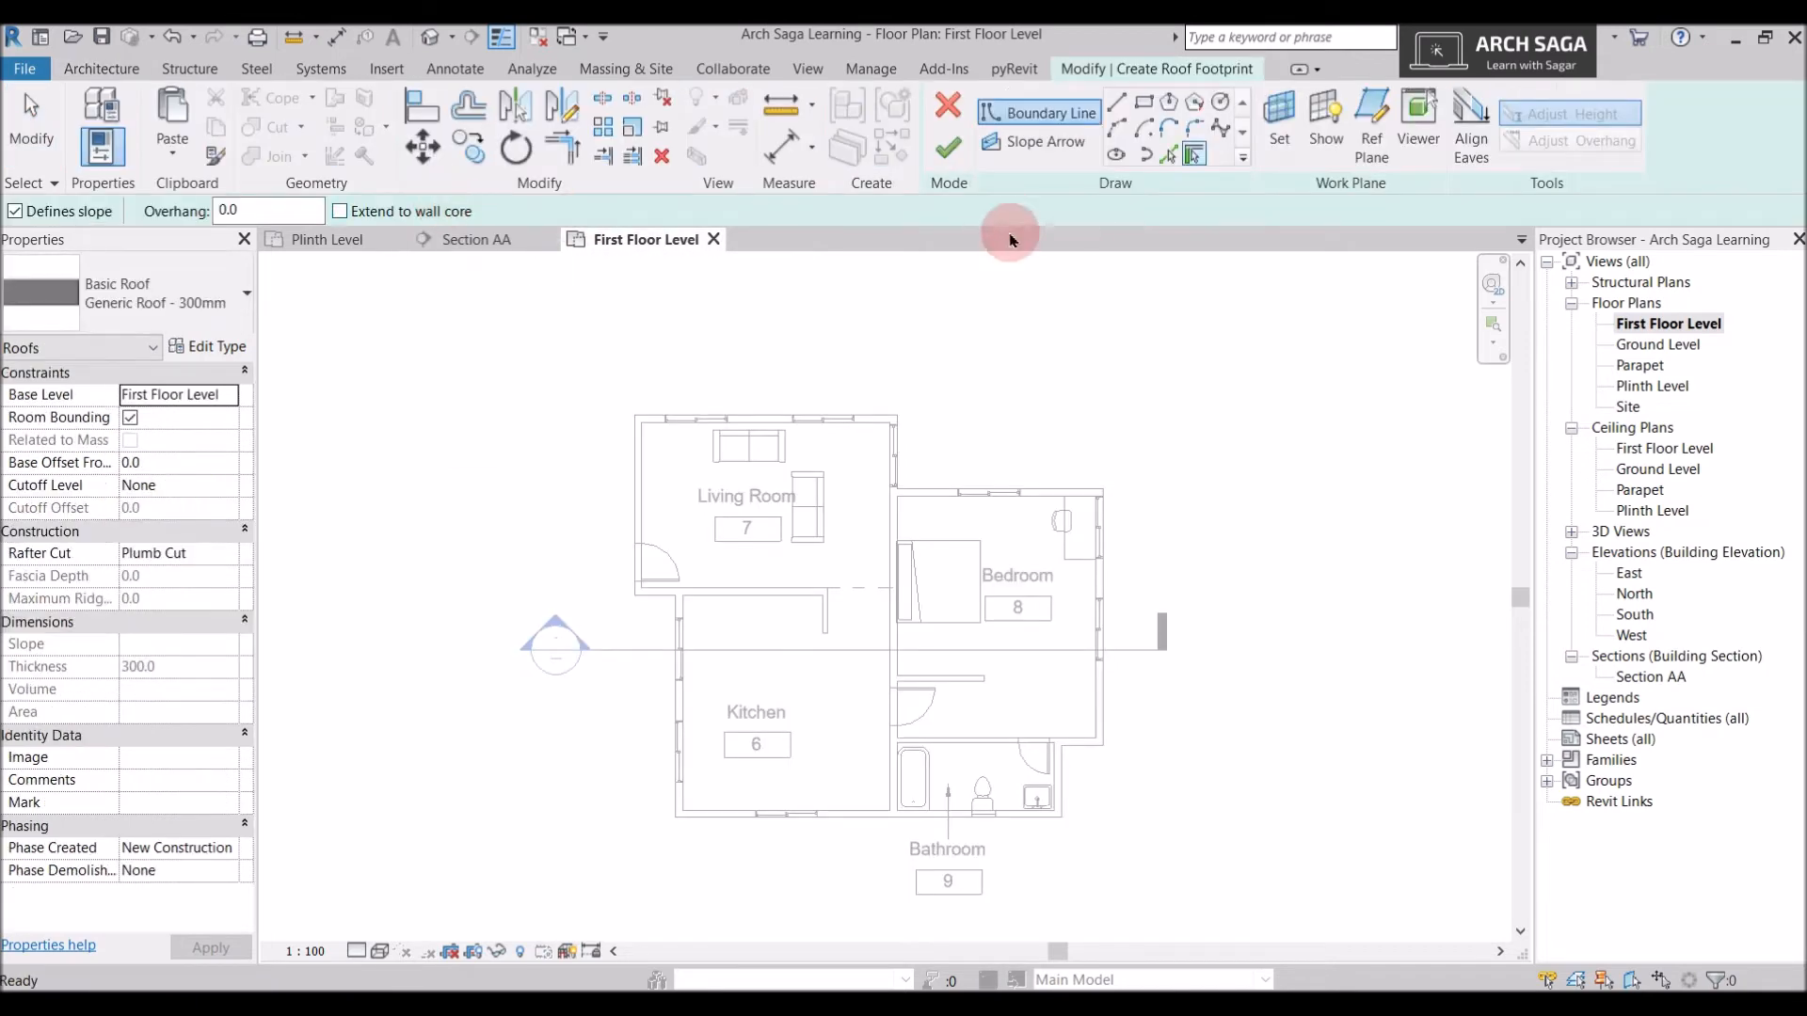
click(1139, 113)
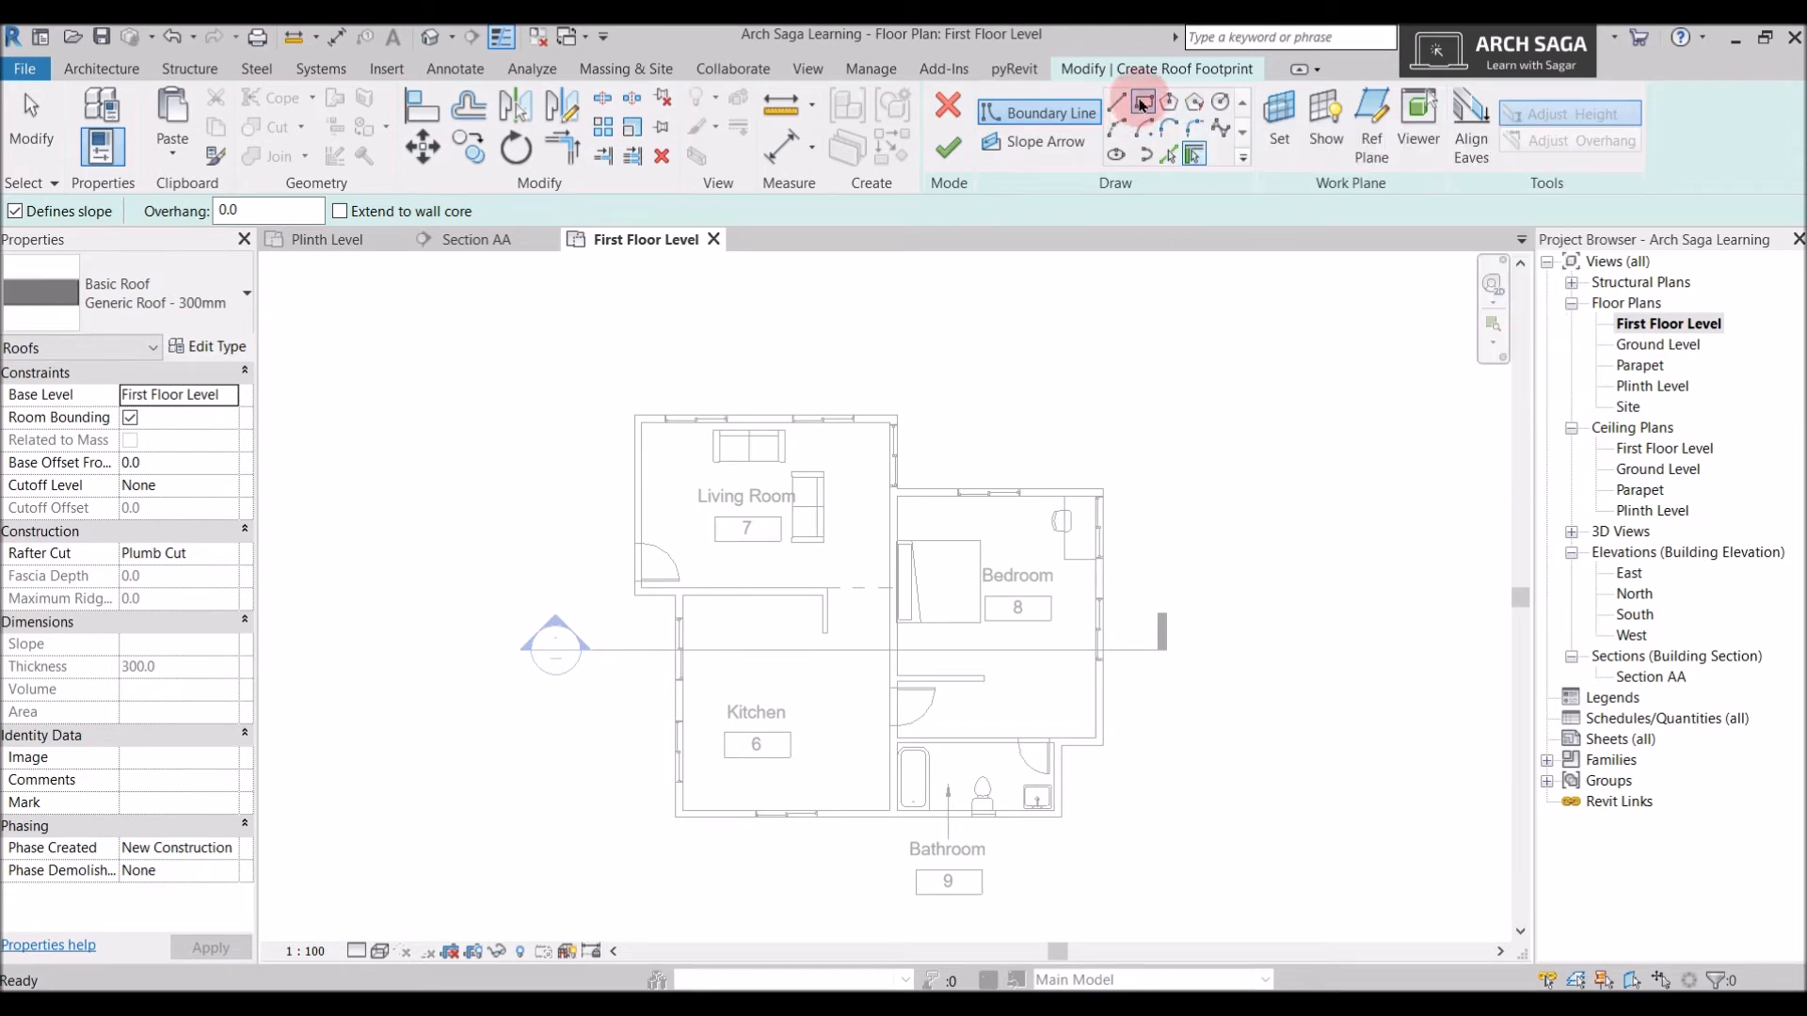
click(1136, 124)
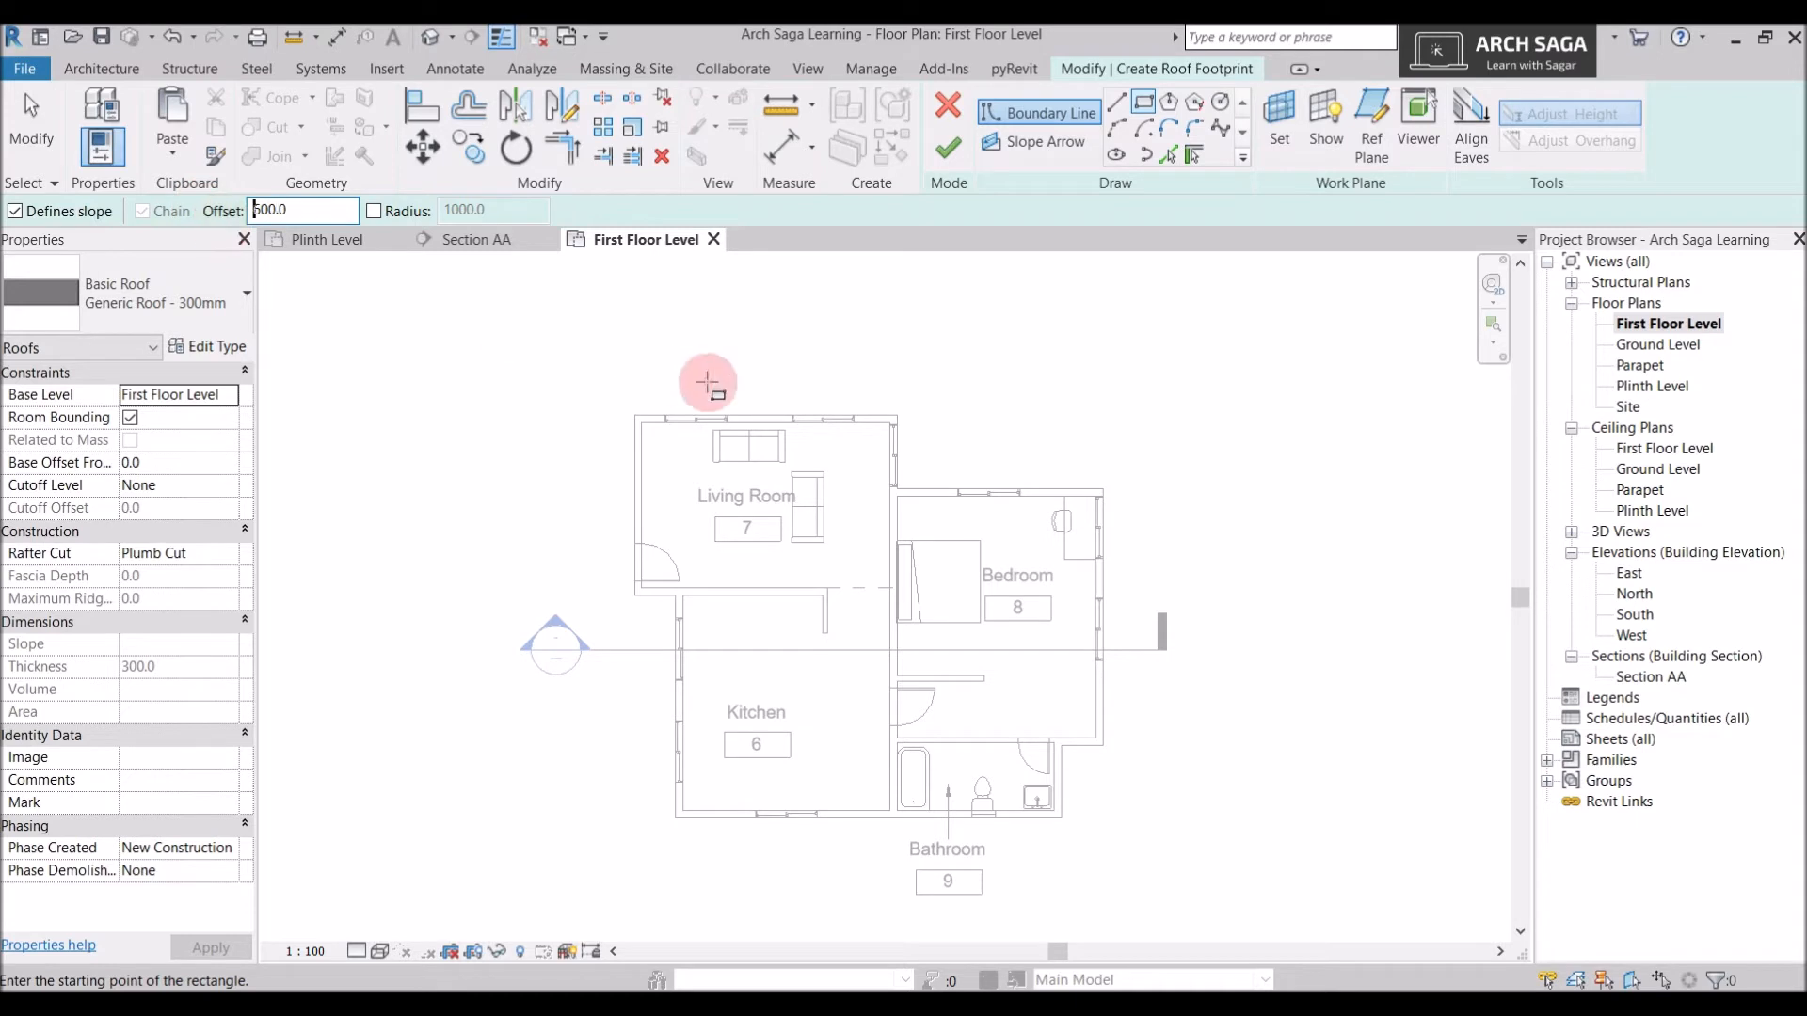
scroll(625, 395, up, 3)
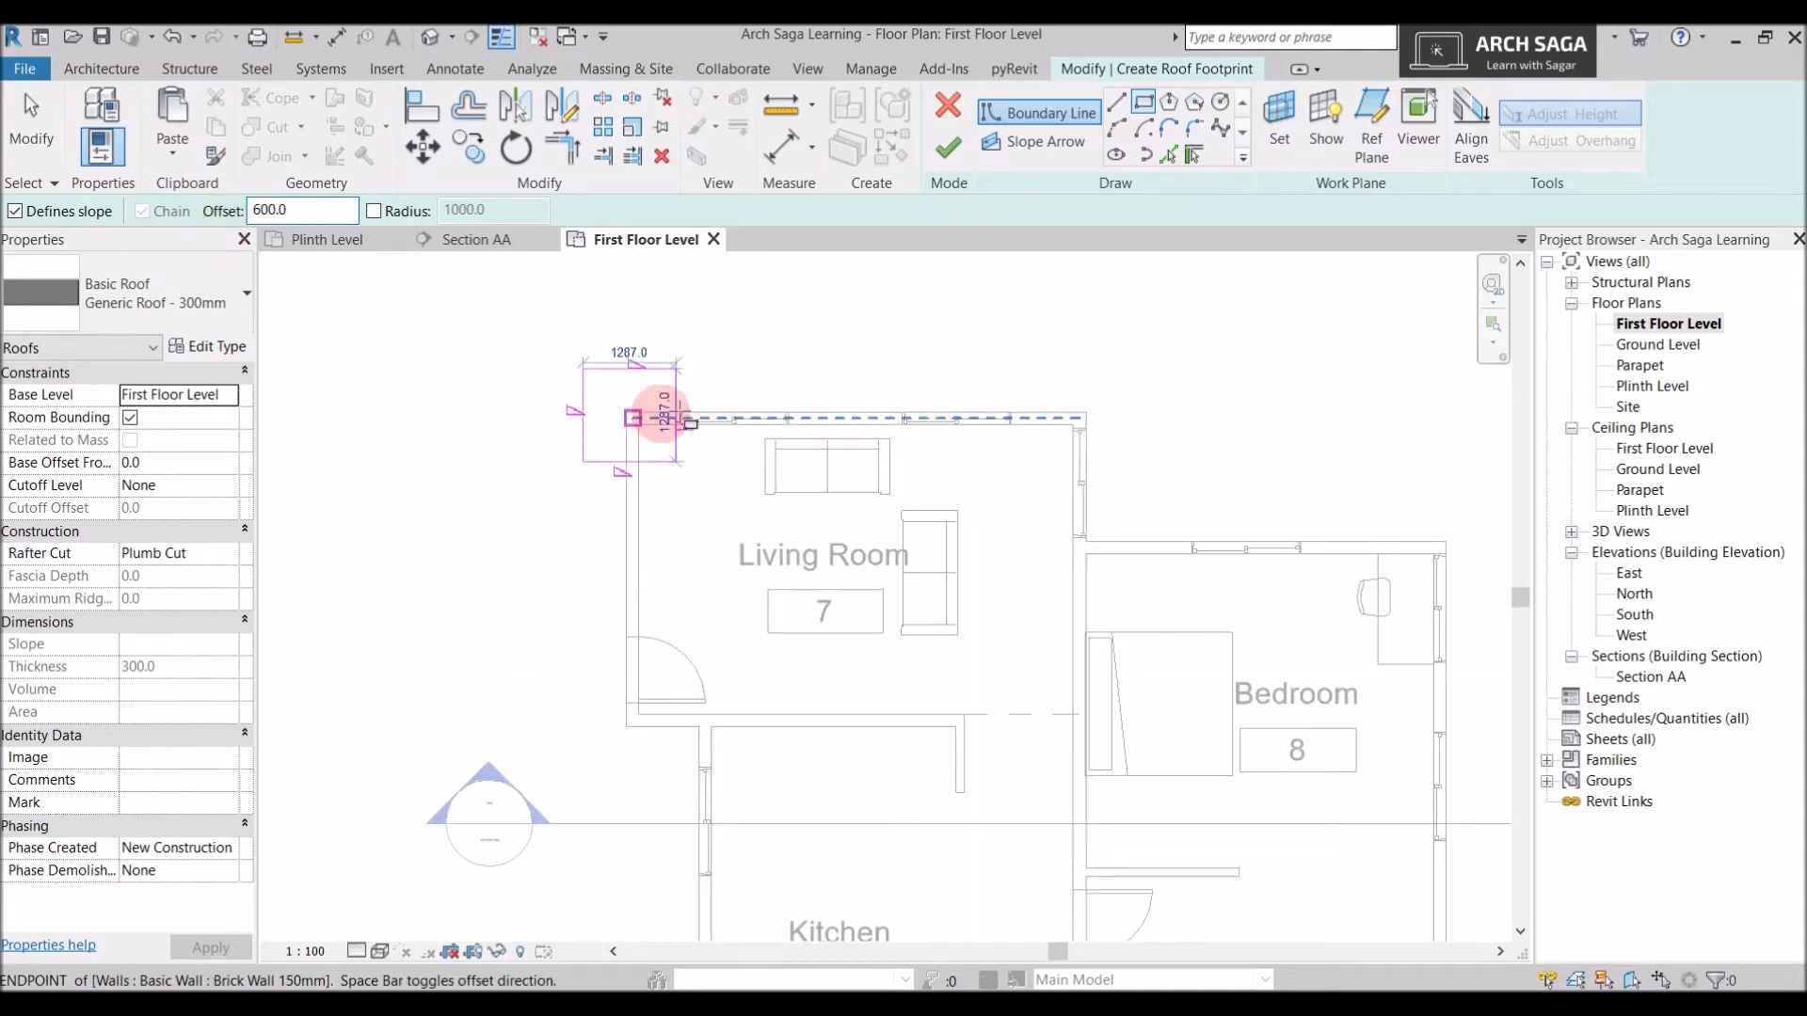
scroll(680, 409, down, 5)
middle_drag(819, 565, 743, 412)
scroll(837, 549, up, 3)
middle_drag(980, 631, 1073, 792)
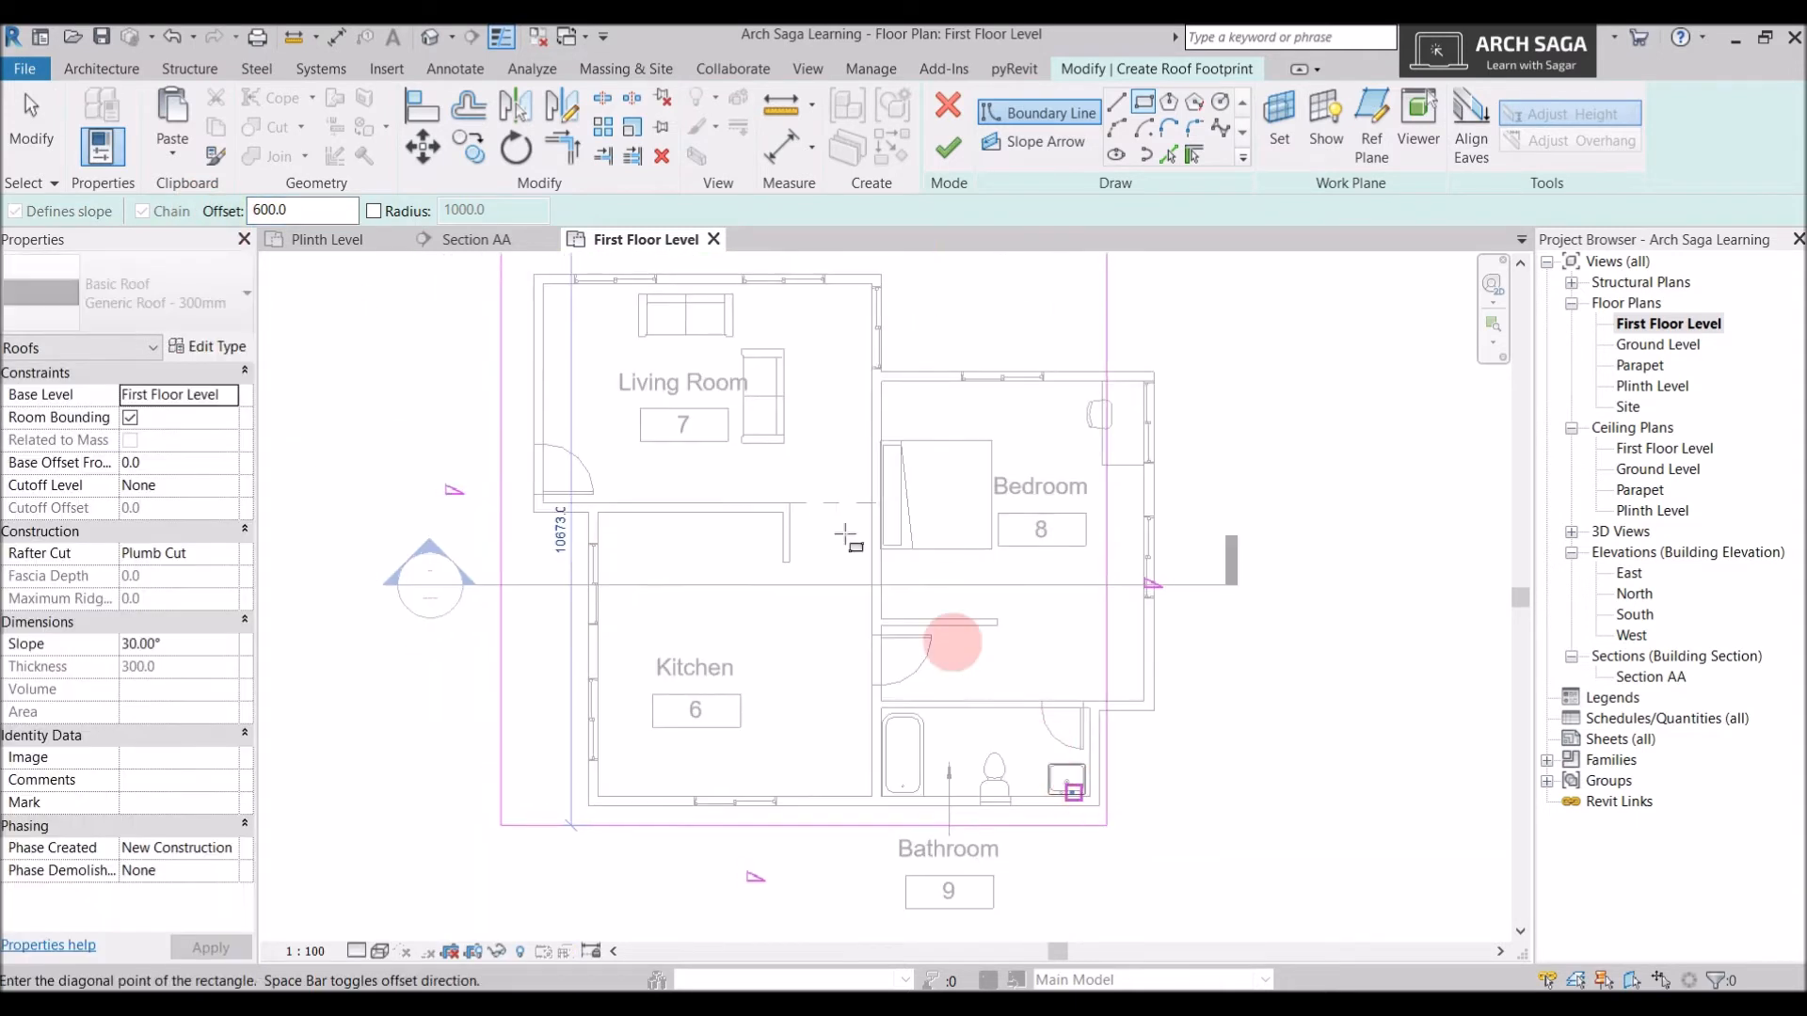
scroll(665, 505, up, 5)
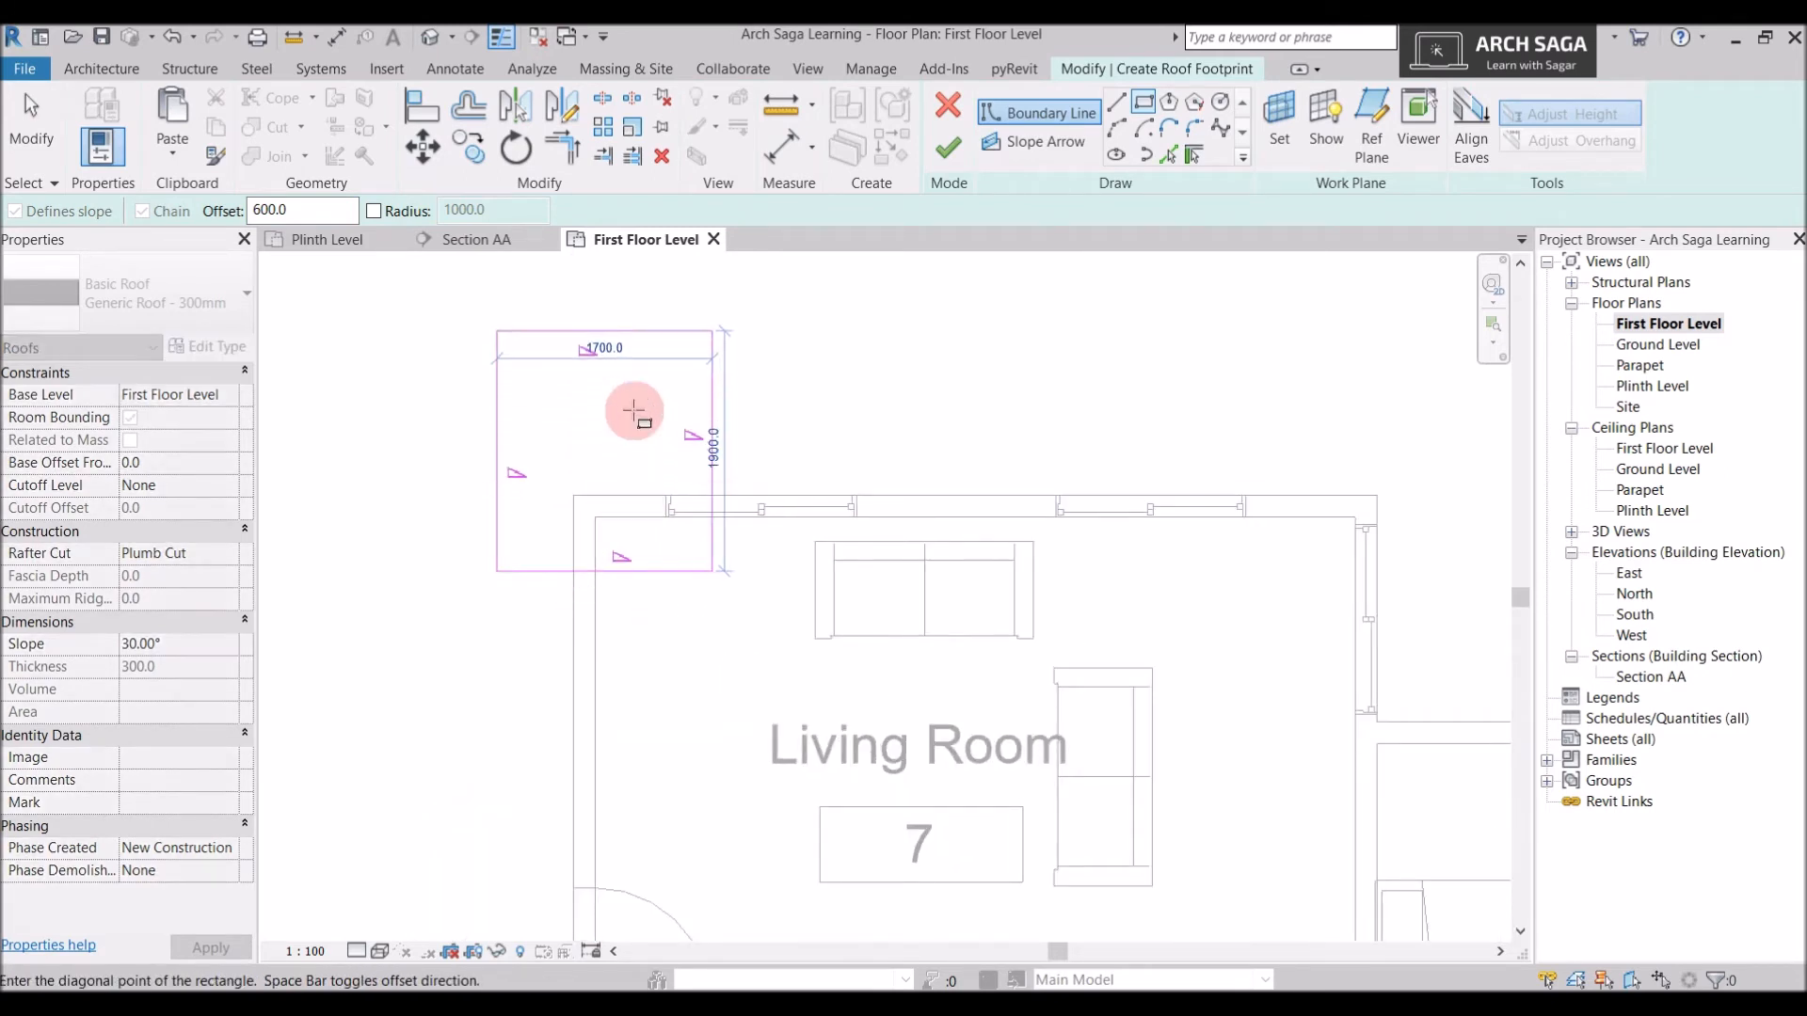
scroll(621, 428, down, 3)
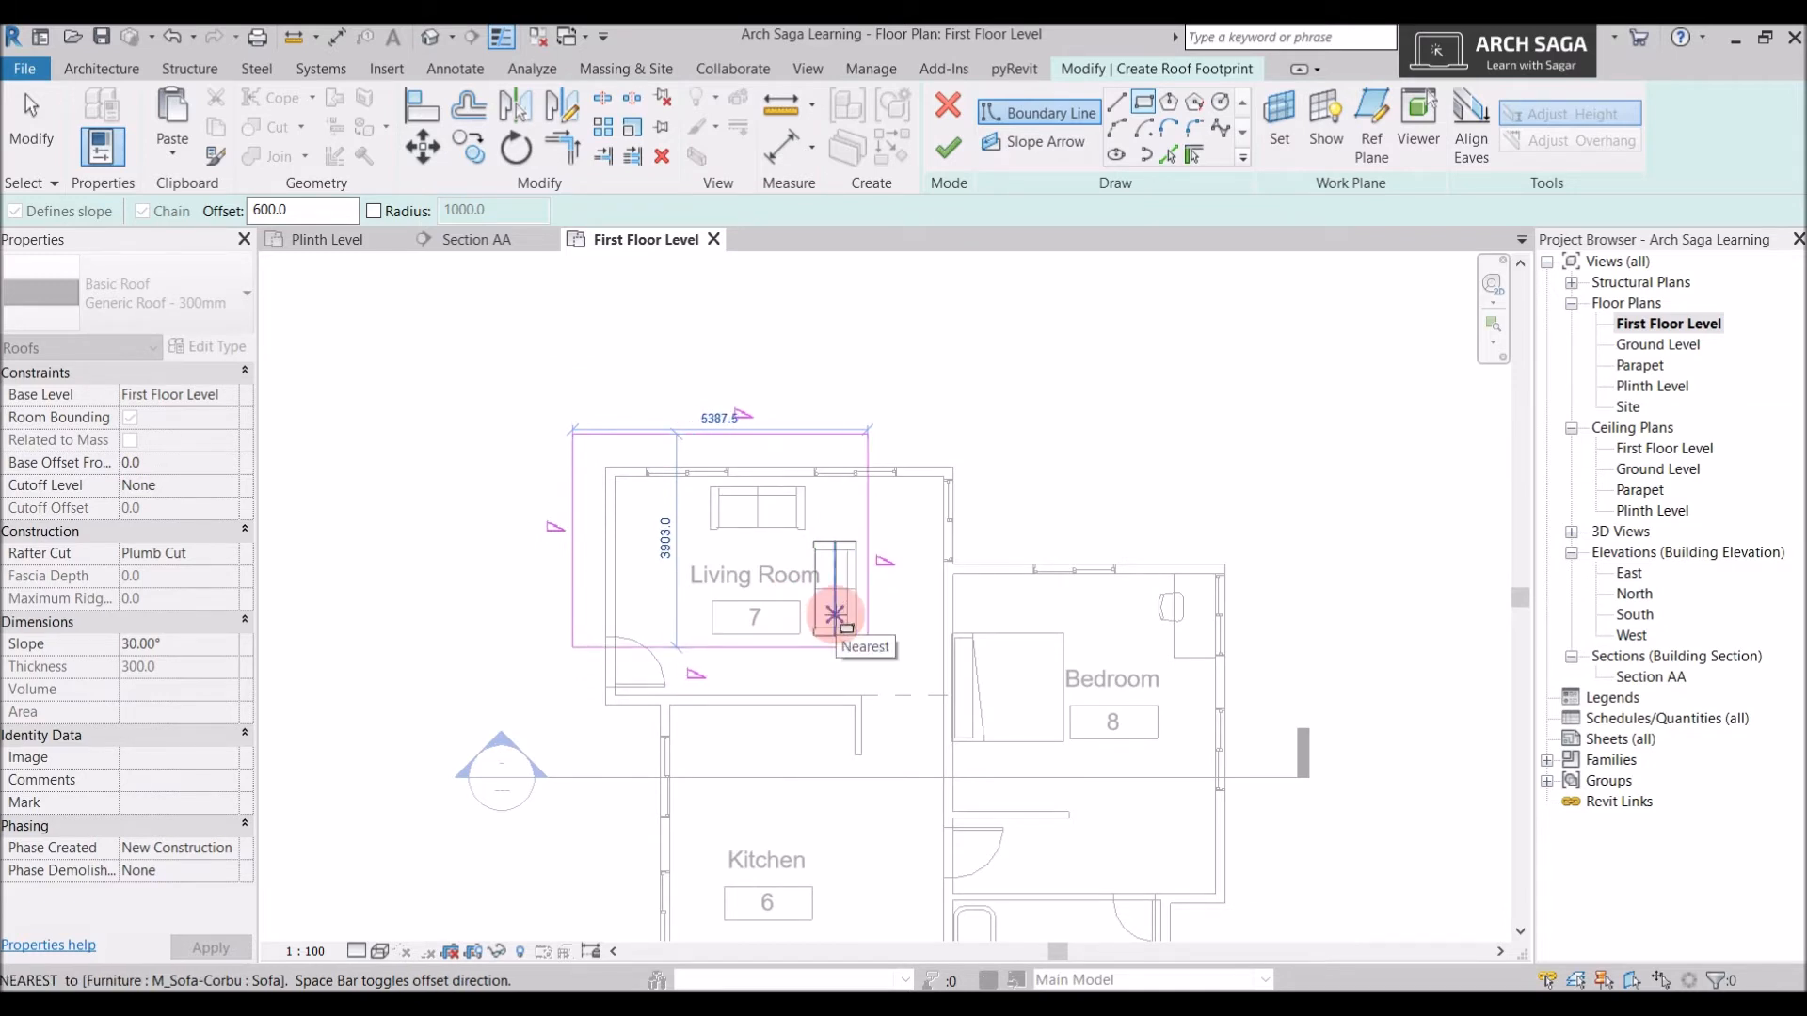
scroll(819, 565, down, 2)
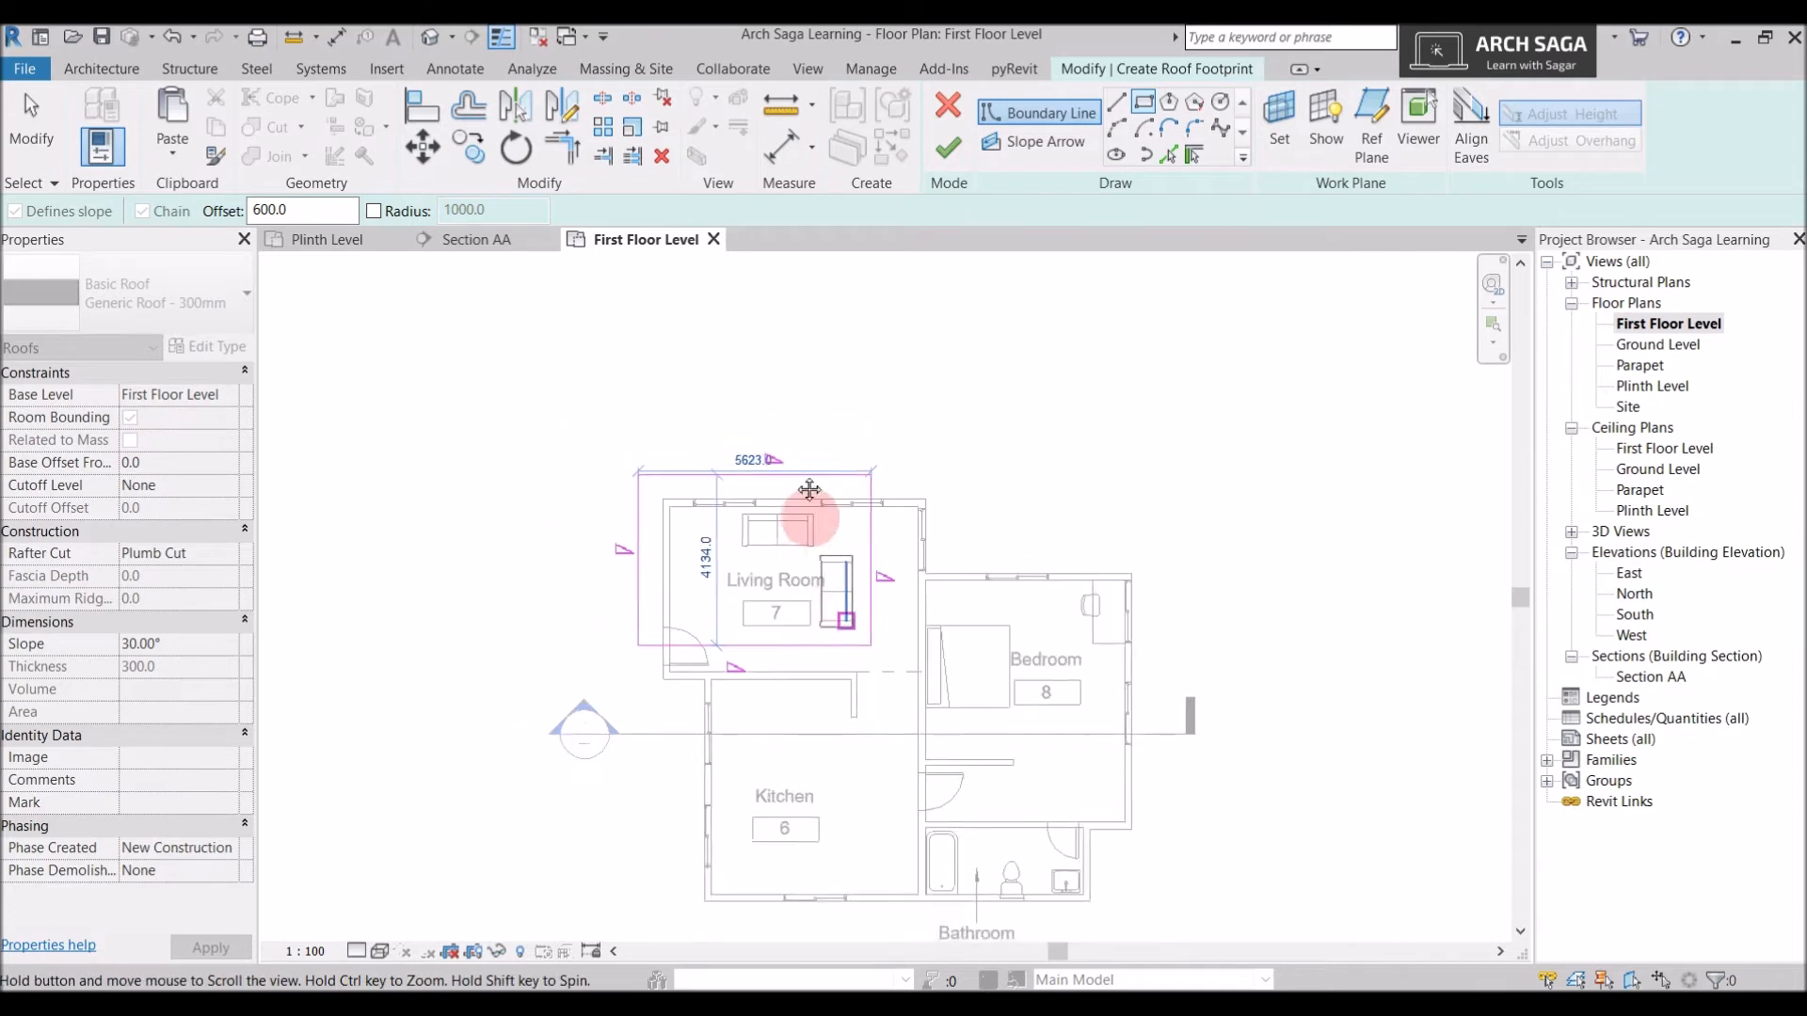
scroll(1054, 743, up, 3)
scroll(1053, 748, up, 1)
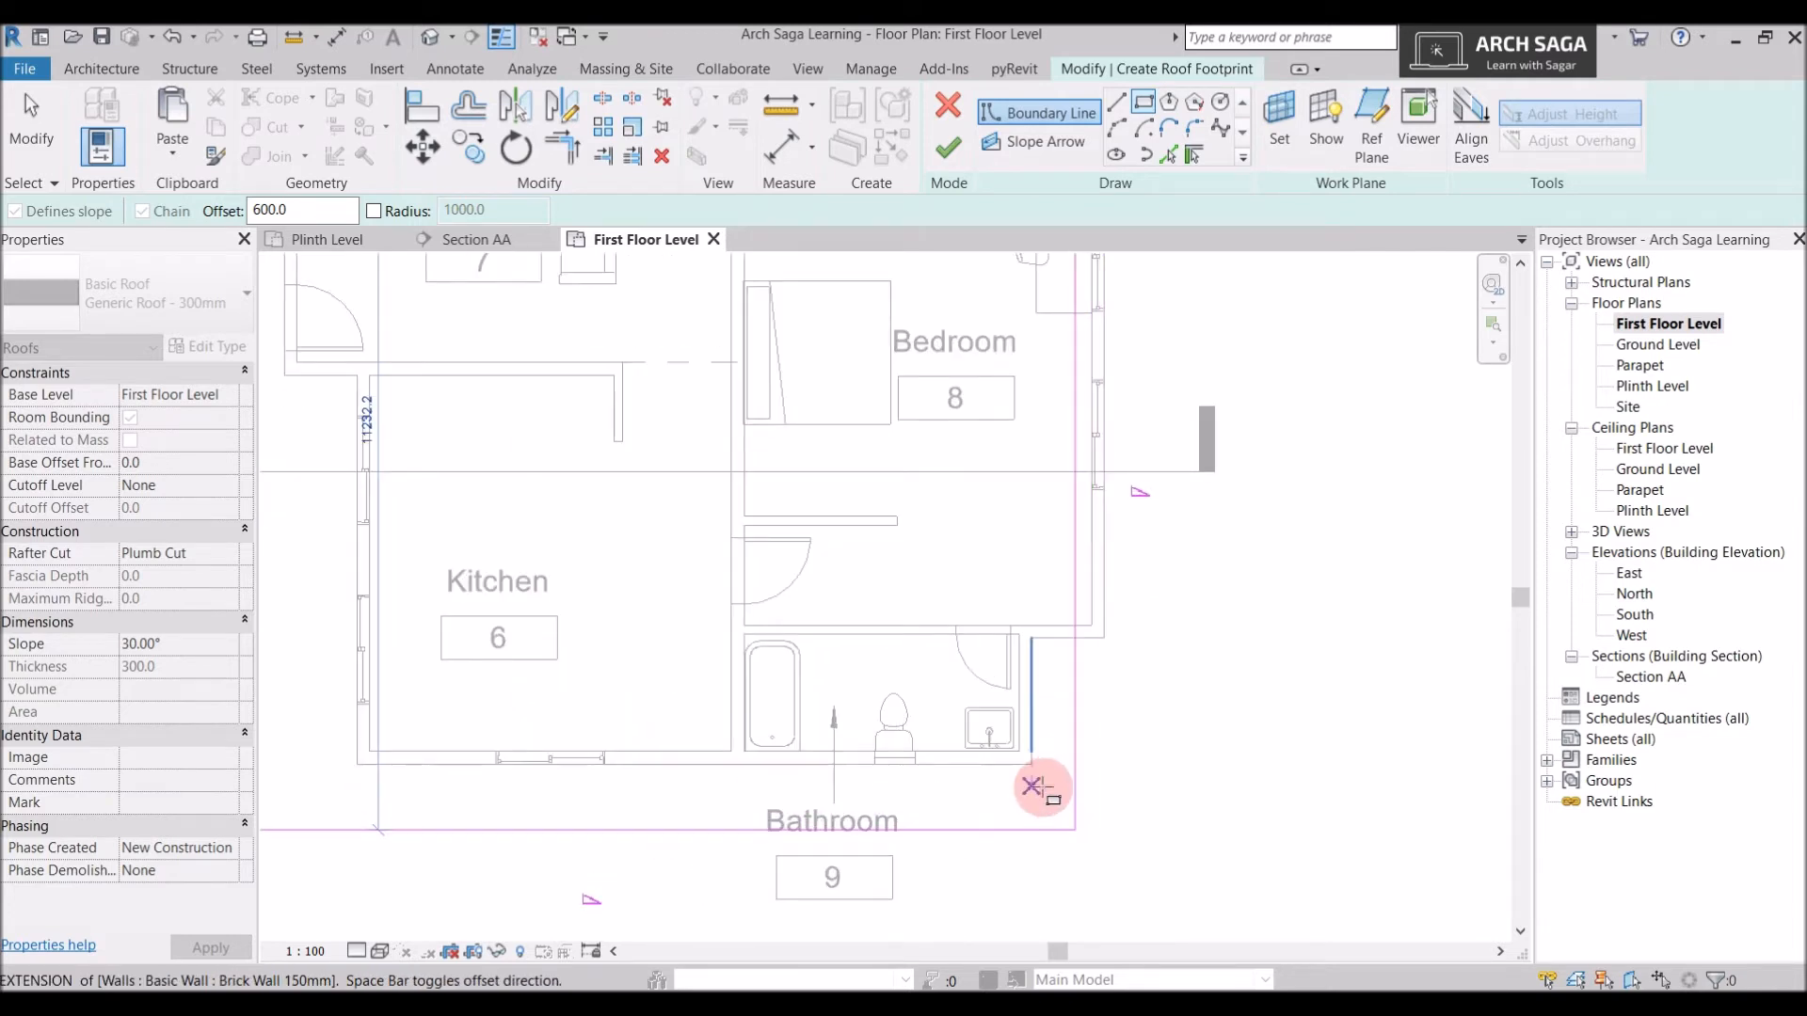
scroll(1033, 767, down, 1)
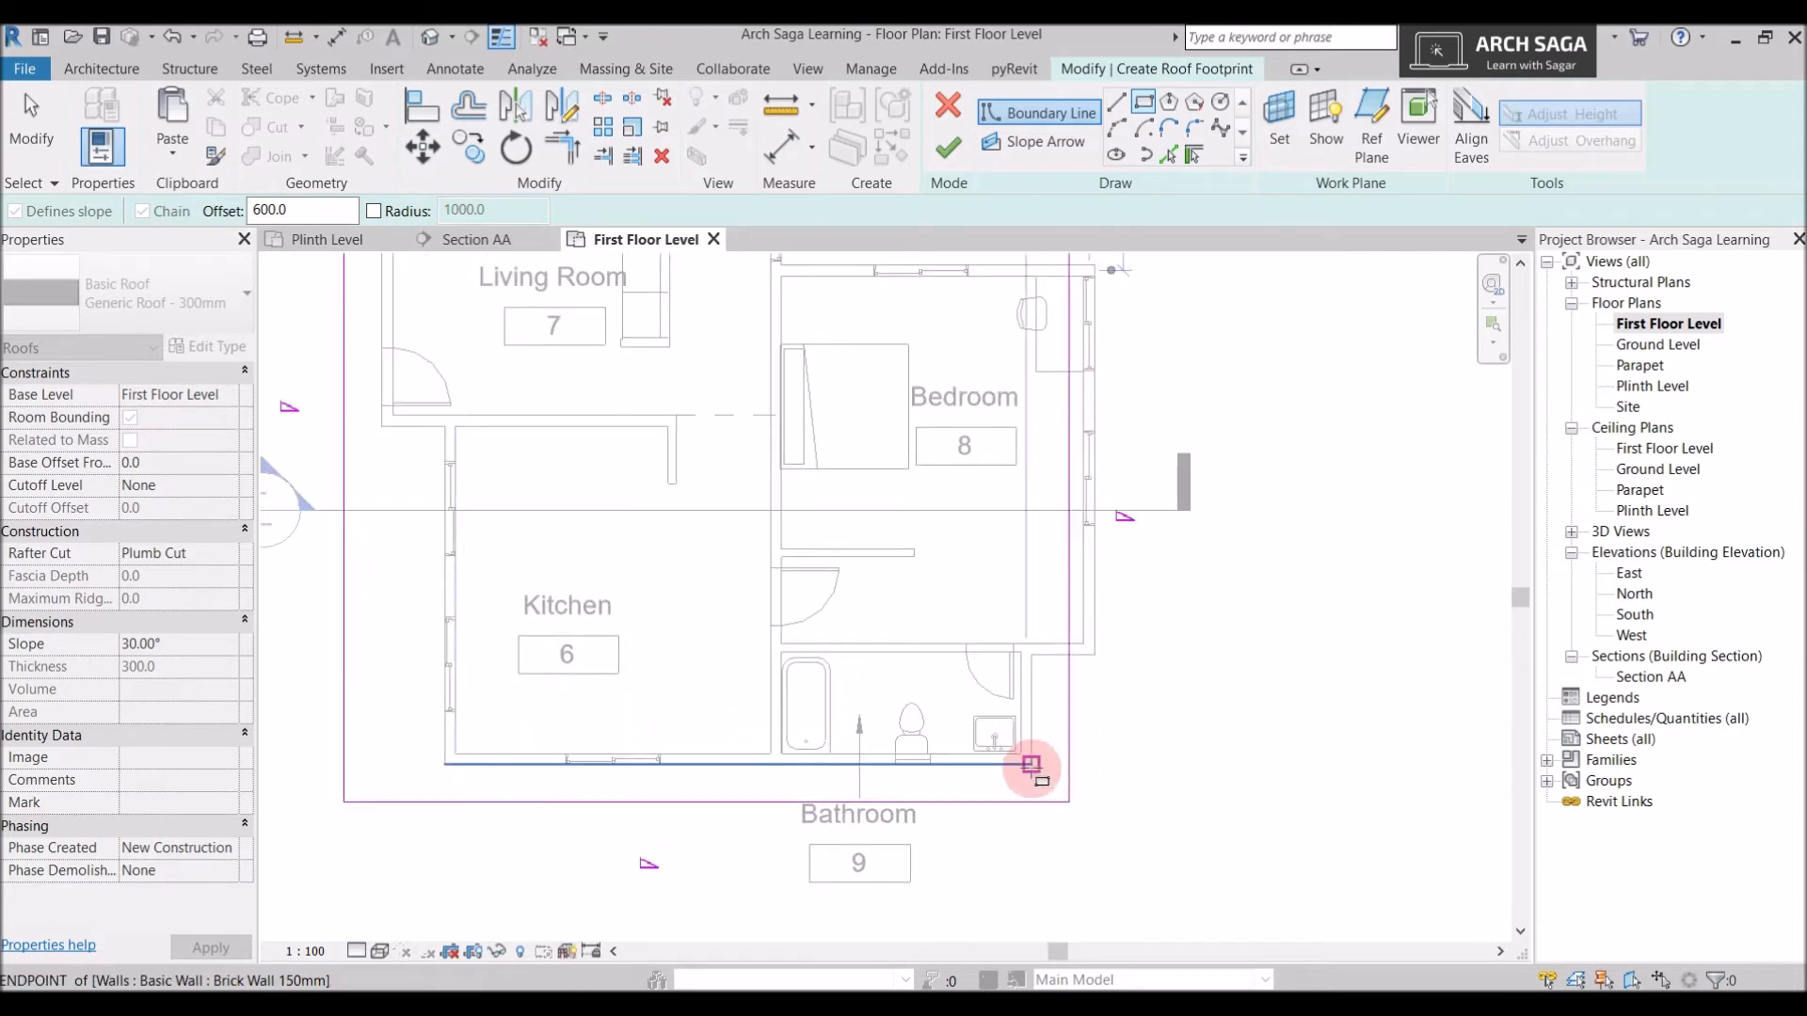
click(1032, 762)
middle_drag(1091, 311, 1080, 482)
scroll(1056, 323, down, 1)
key(Escape)
key(Escape)
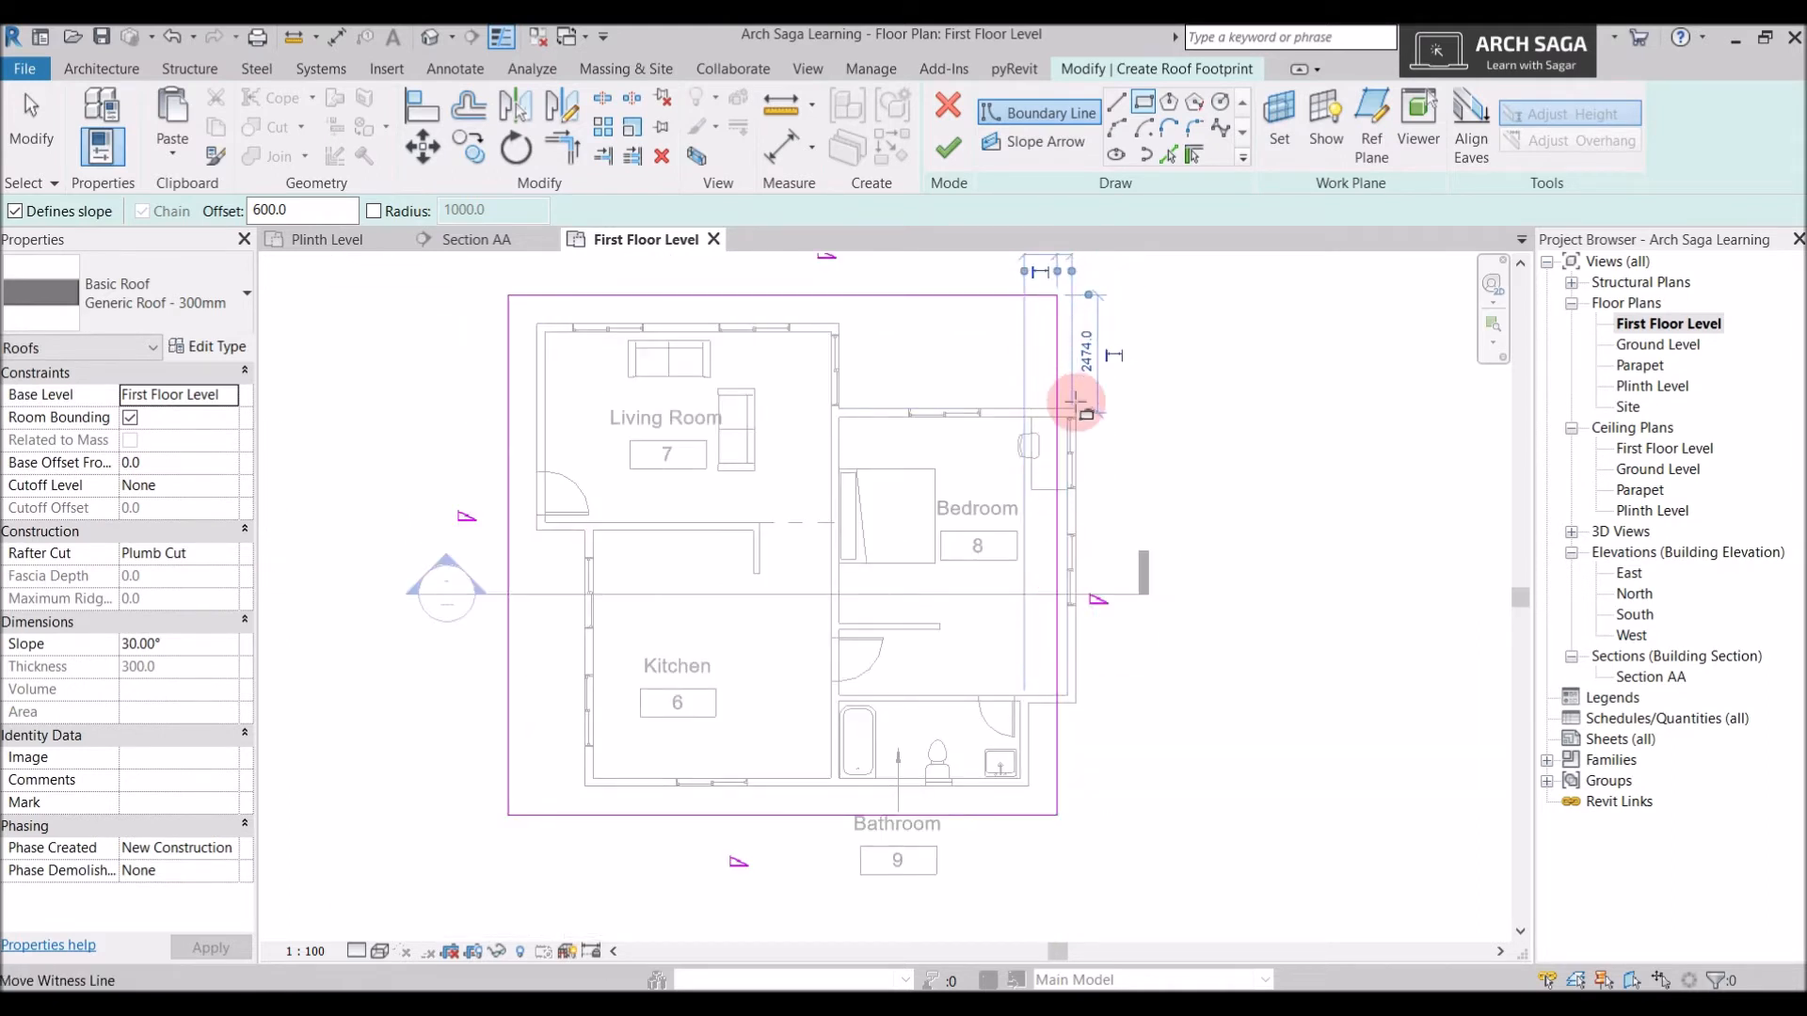
Move the roof boundary edge beside the Bedroom outward and set its distance from the Bedroom's outer wall to 600 mm
click(1056, 341)
drag(1057, 341, 1127, 339)
middle_drag(1127, 339, 1113, 496)
middle_drag(1120, 766, 1201, 596)
scroll(1081, 878, up, 4)
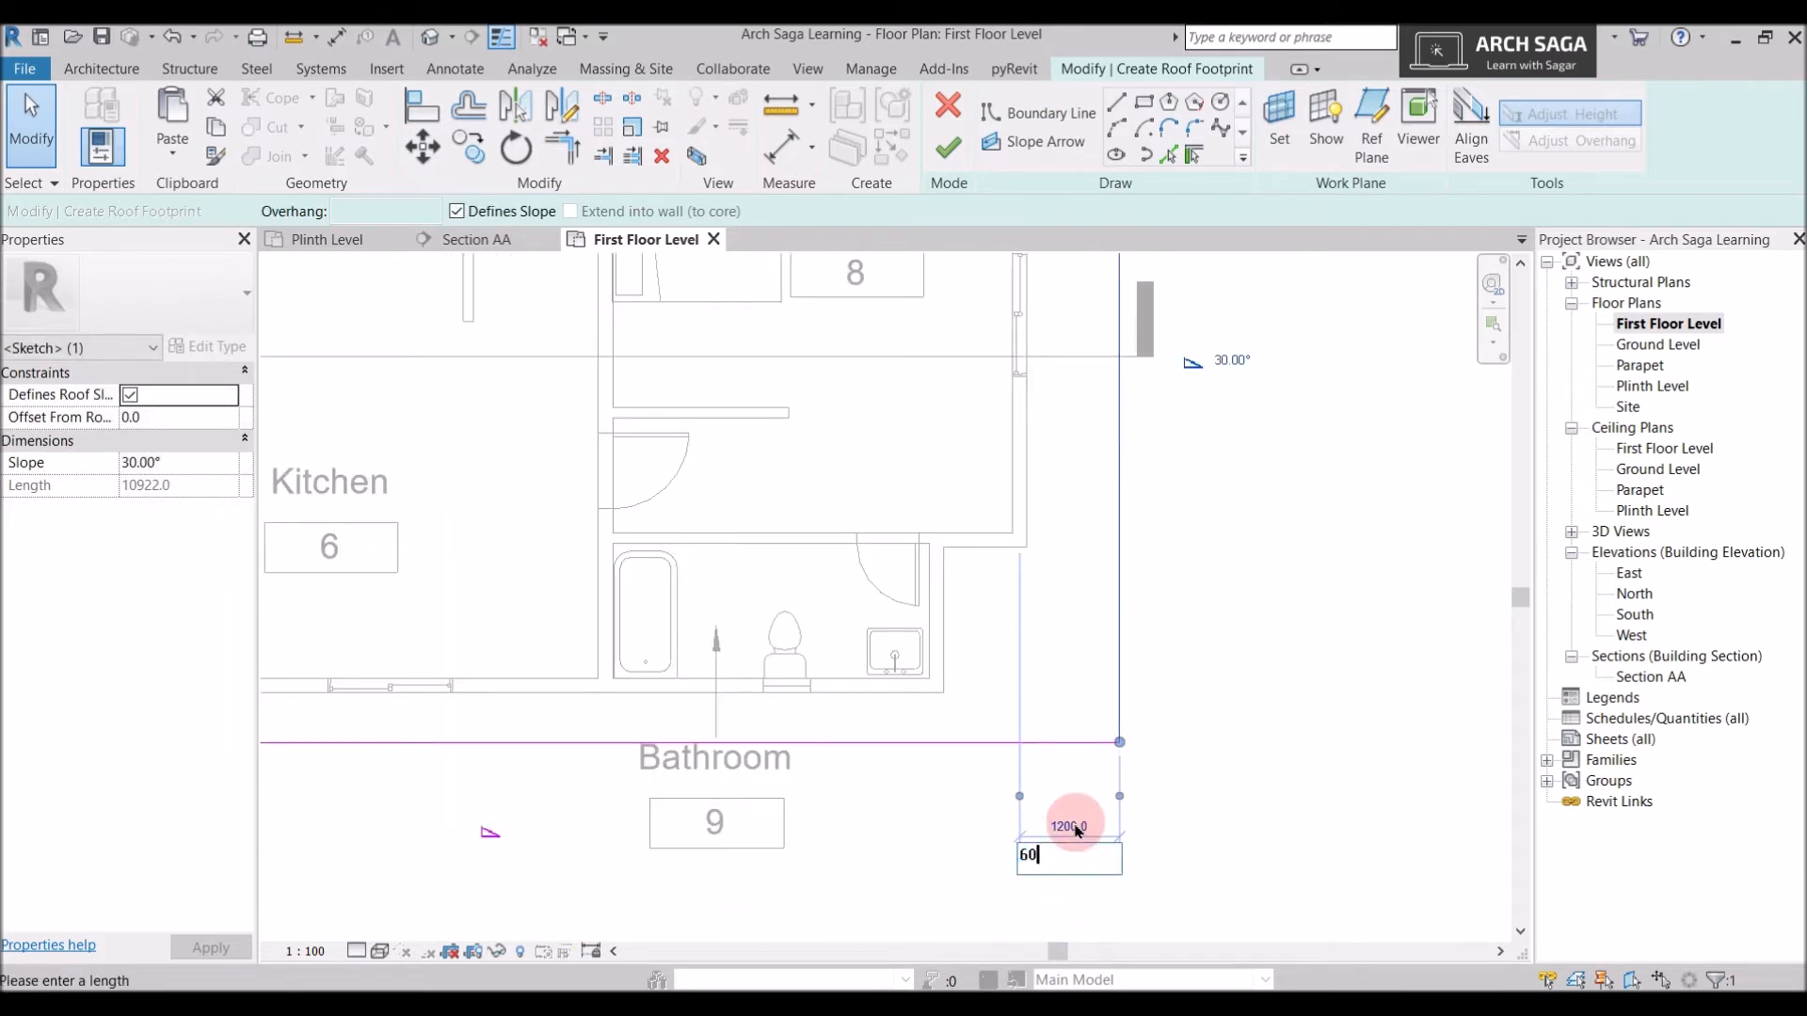
text(0)
key(Return)
Set the slope of the roof boundary edge beside the Bedroom to 20°
scroll(1289, 682, down, 3)
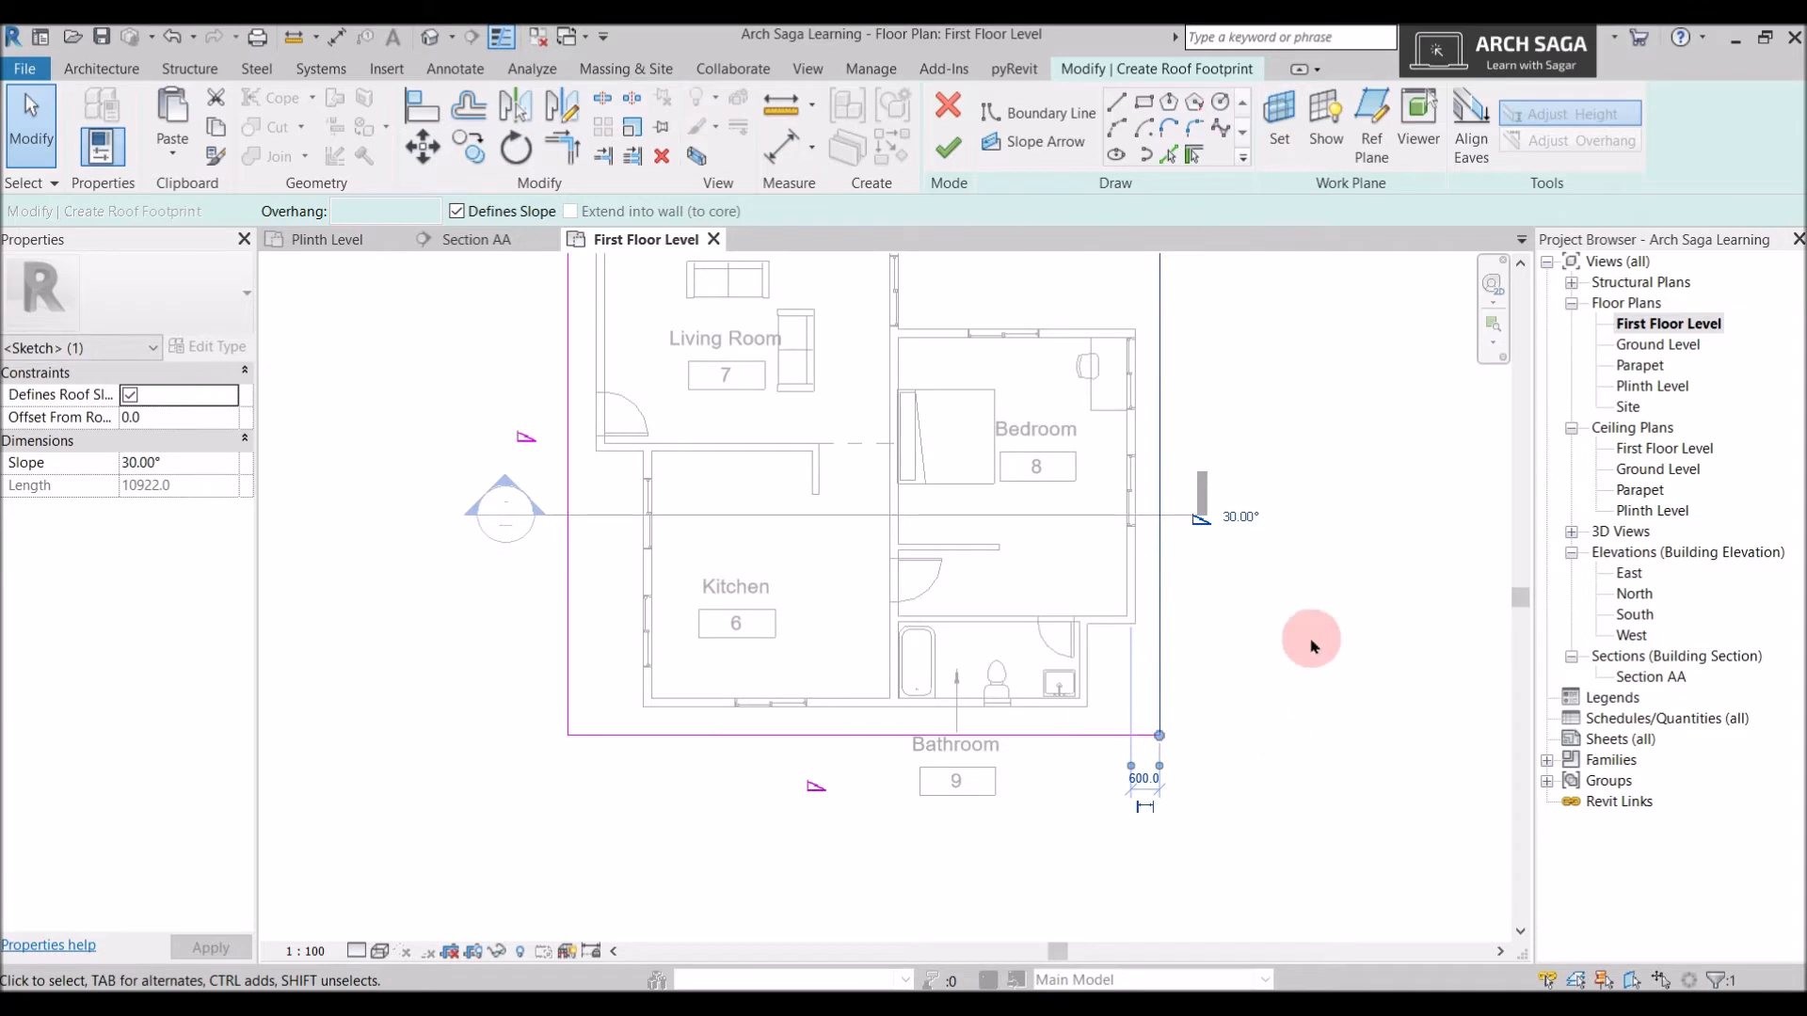
scroll(1261, 574, down, 1)
scroll(1223, 551, up, 3)
click(1244, 545)
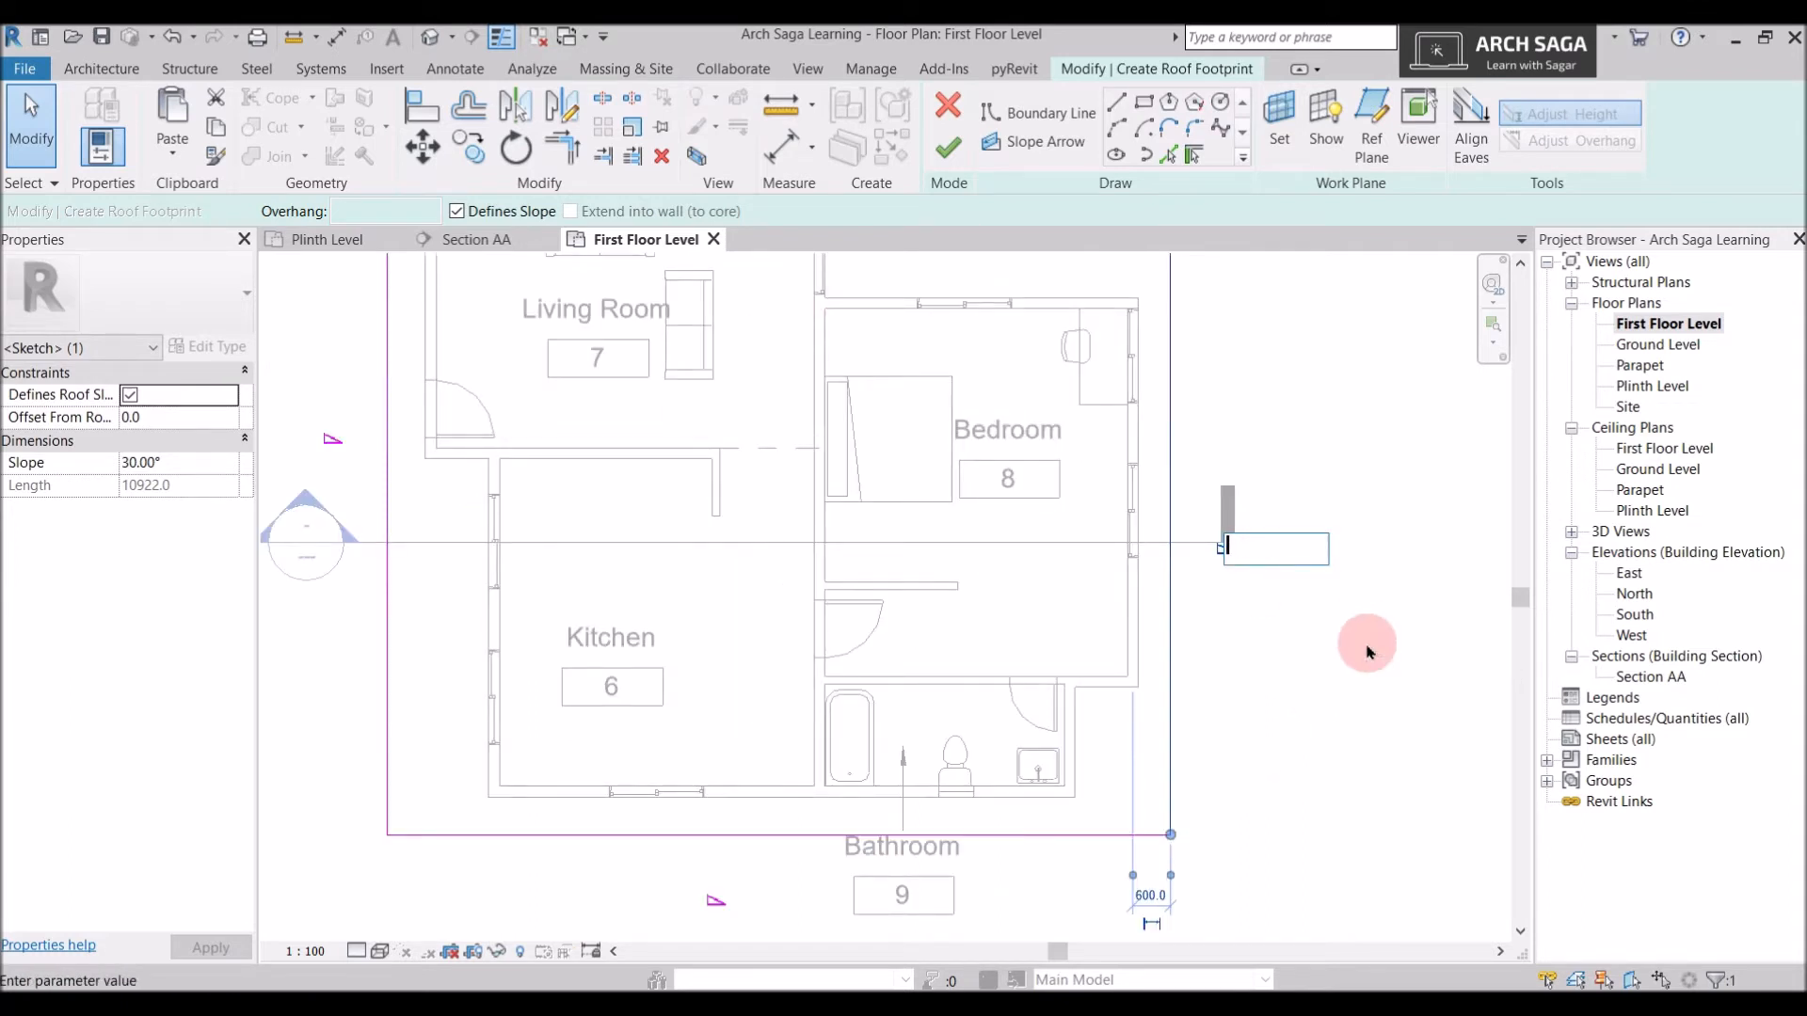
text(20)
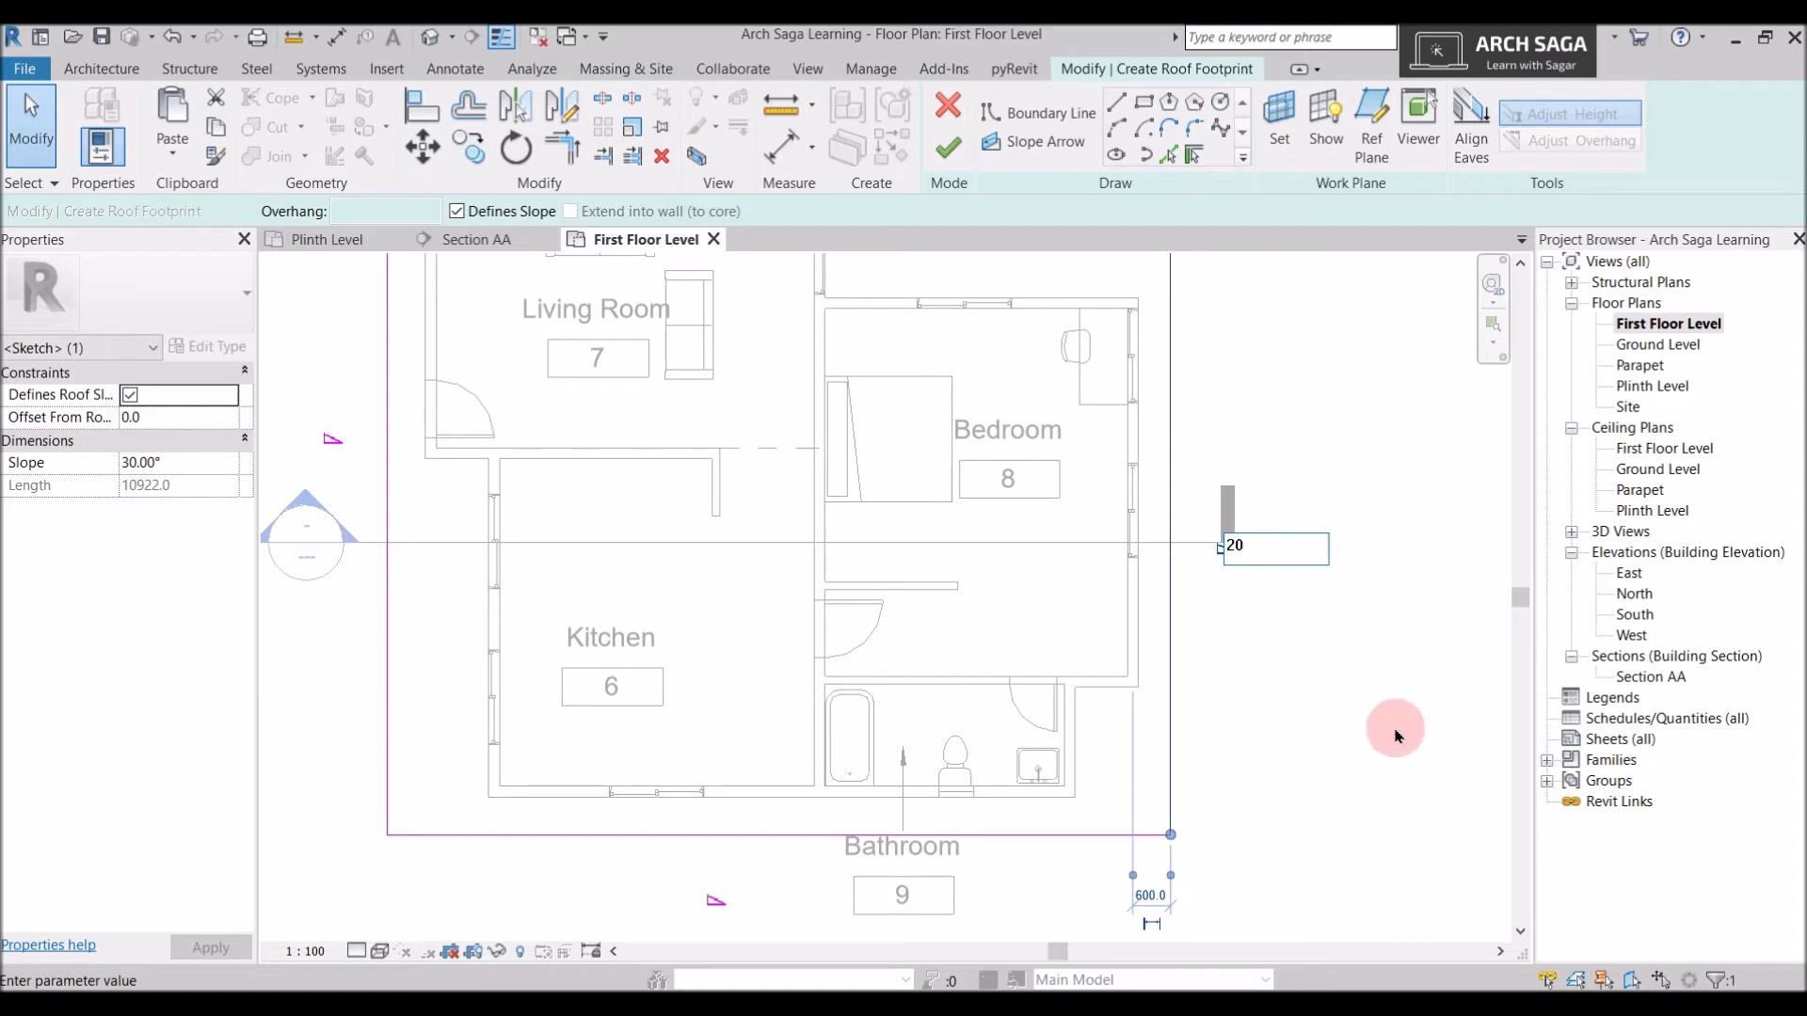
key(Return)
Finish the roof footprint sketch and move the Bedroom and Bathroom tags back into their rooms
scroll(1392, 726, down, 2)
click(1030, 318)
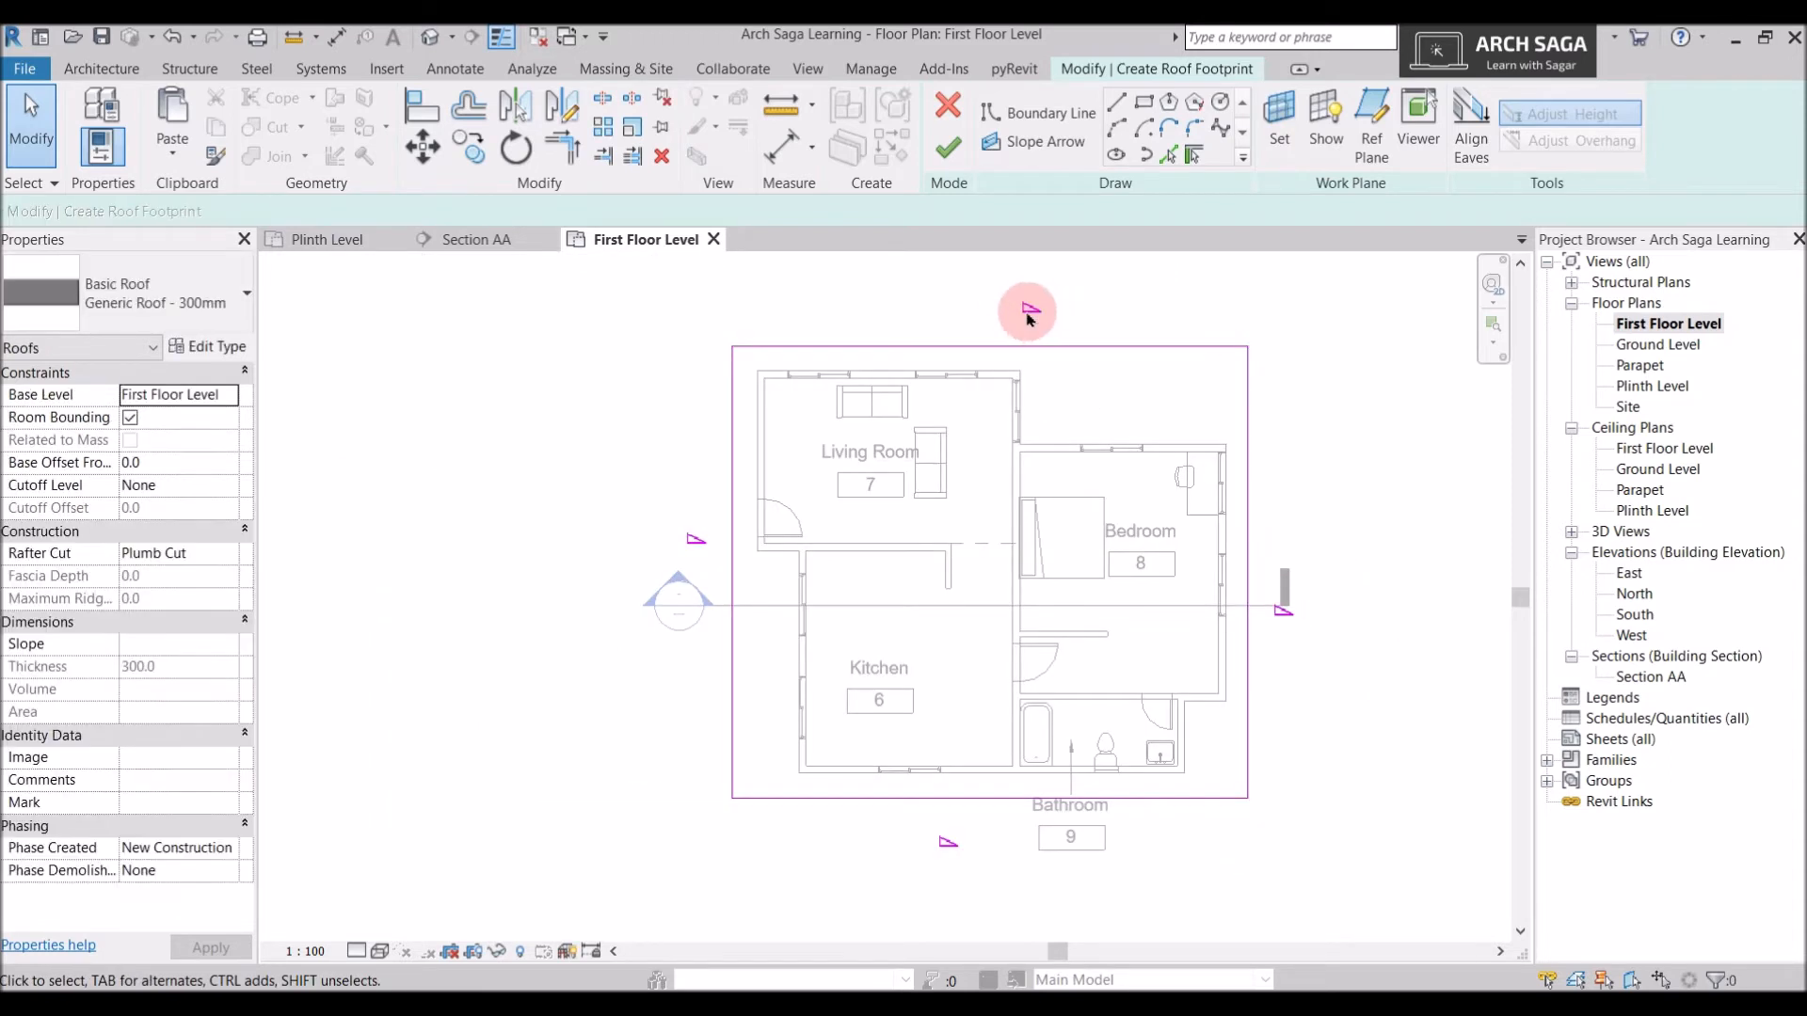
click(949, 148)
click(1468, 964)
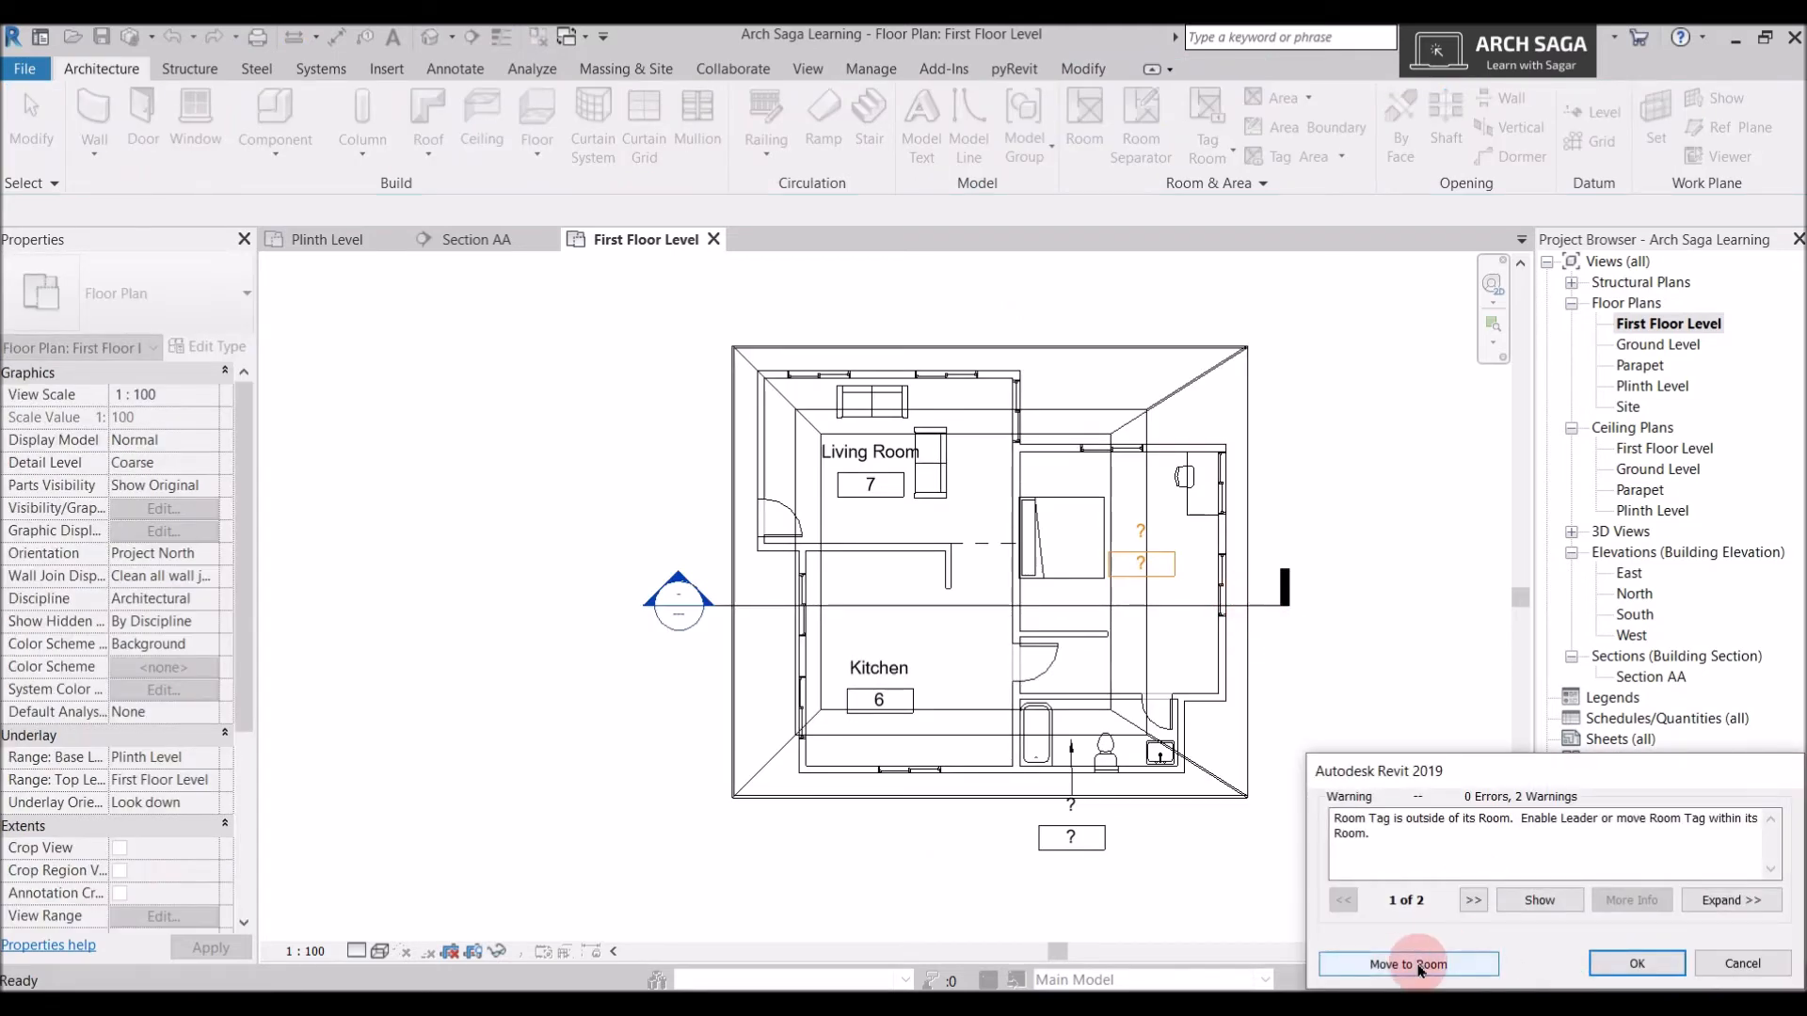
Select the new roof and change its base level to Second floor Level while viewing Section AA
click(1168, 742)
click(1083, 710)
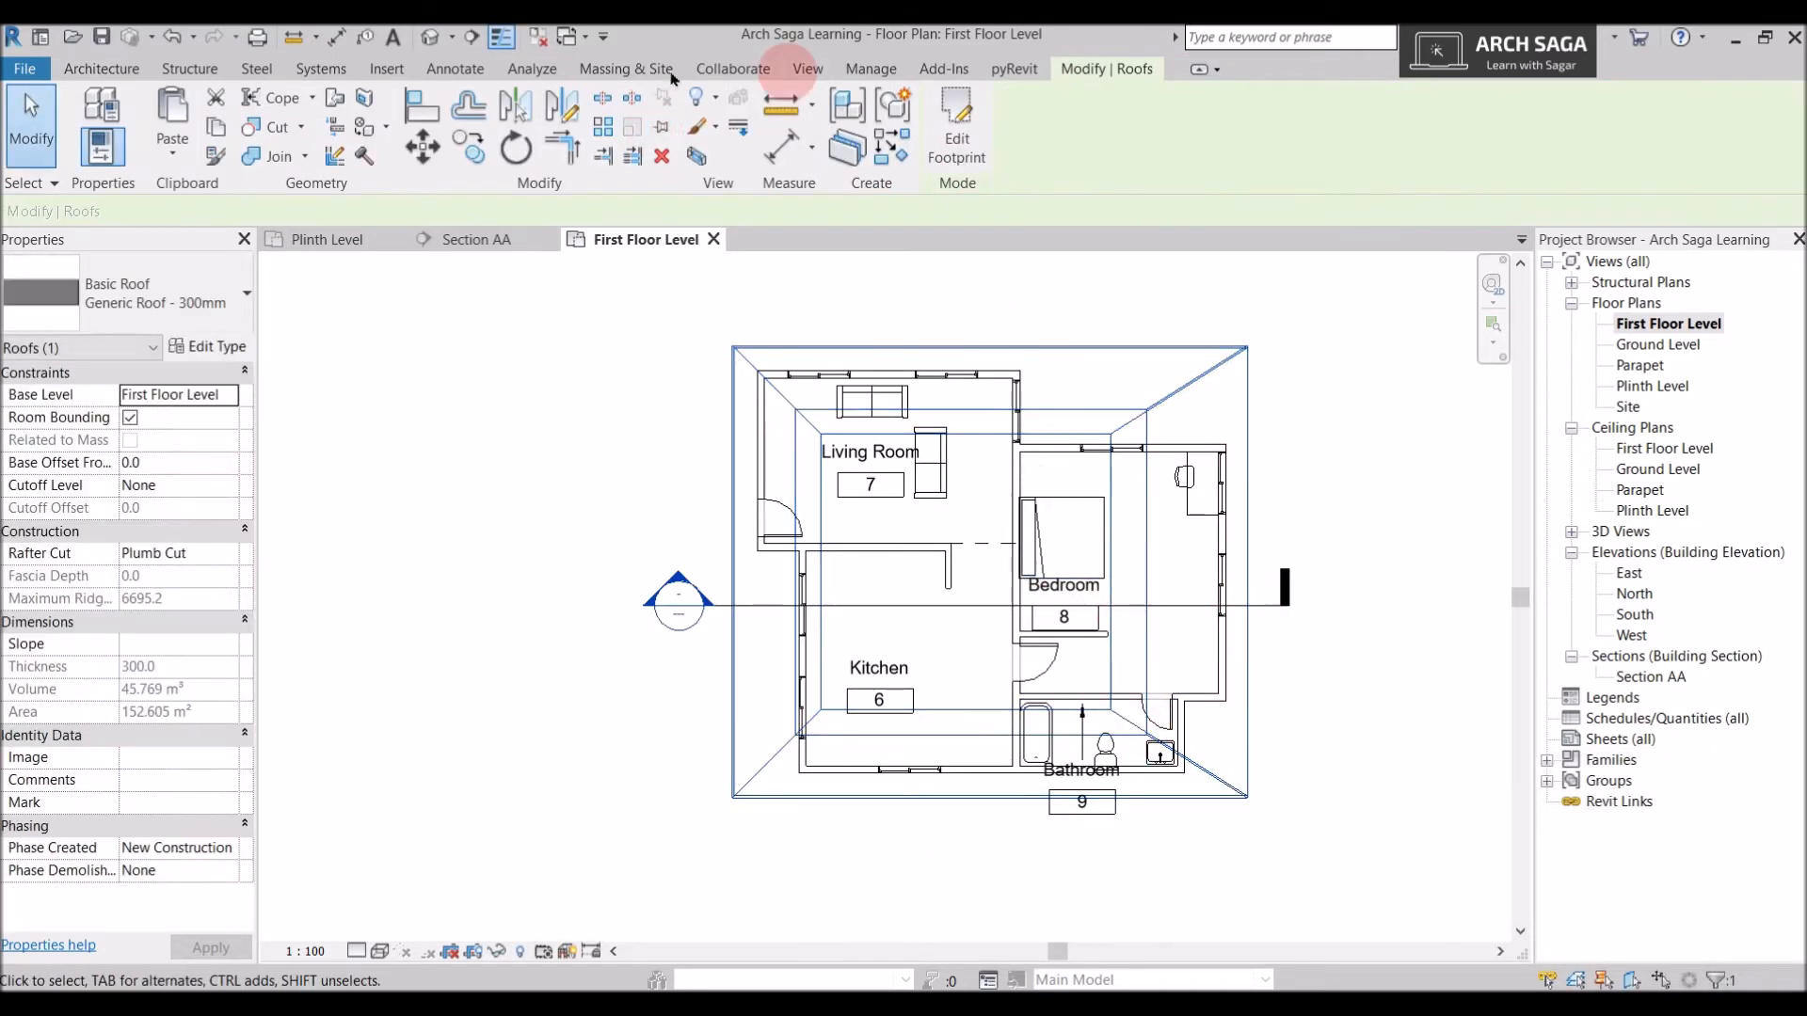
click(467, 242)
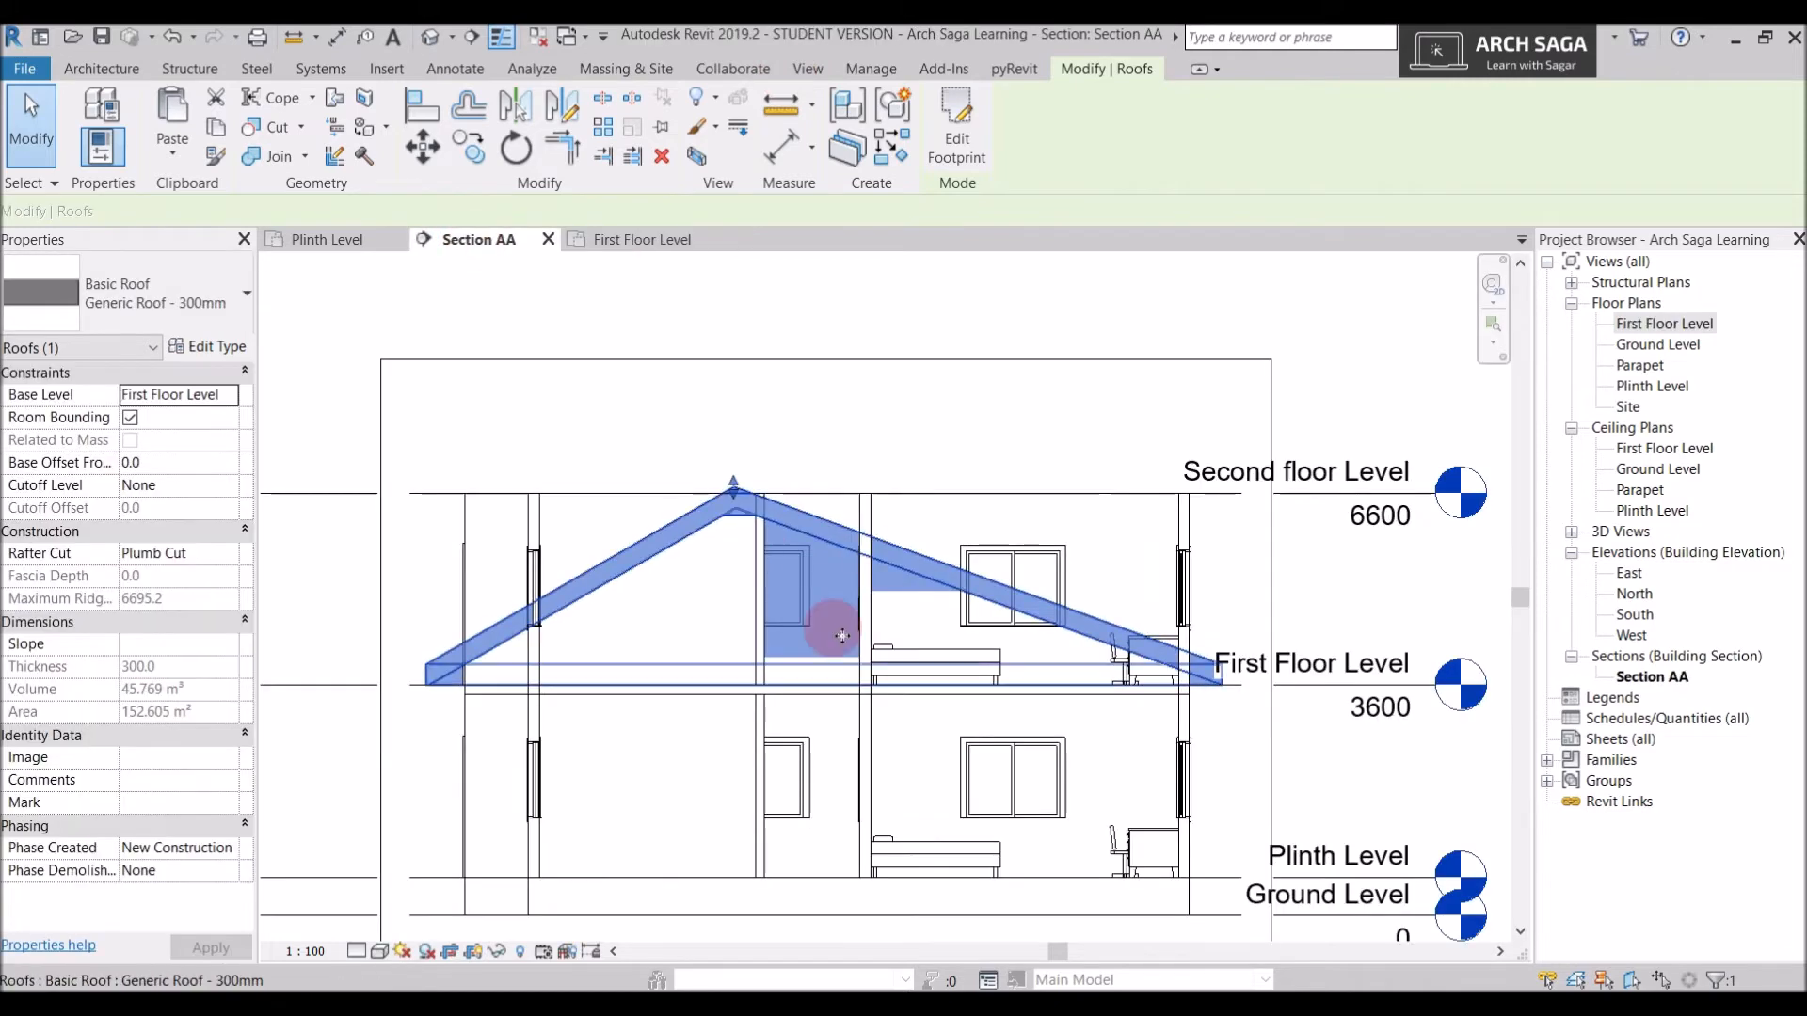
scroll(905, 573, down, 1)
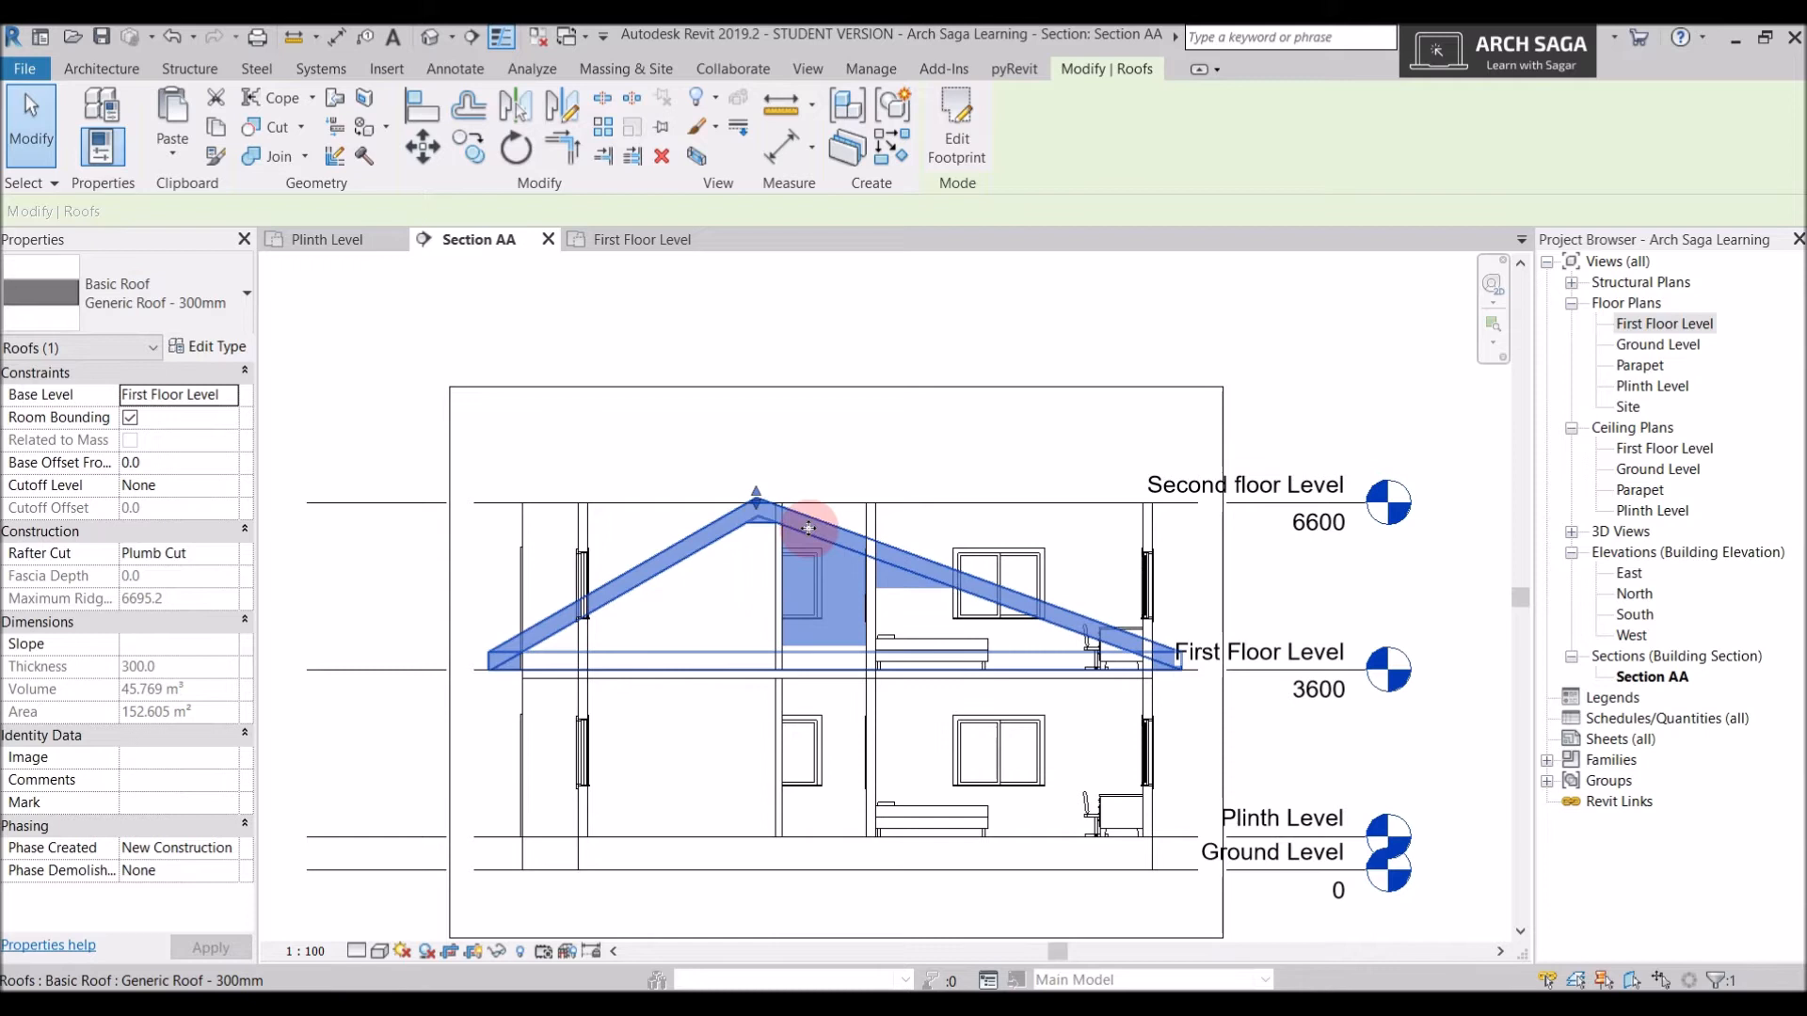
click(229, 401)
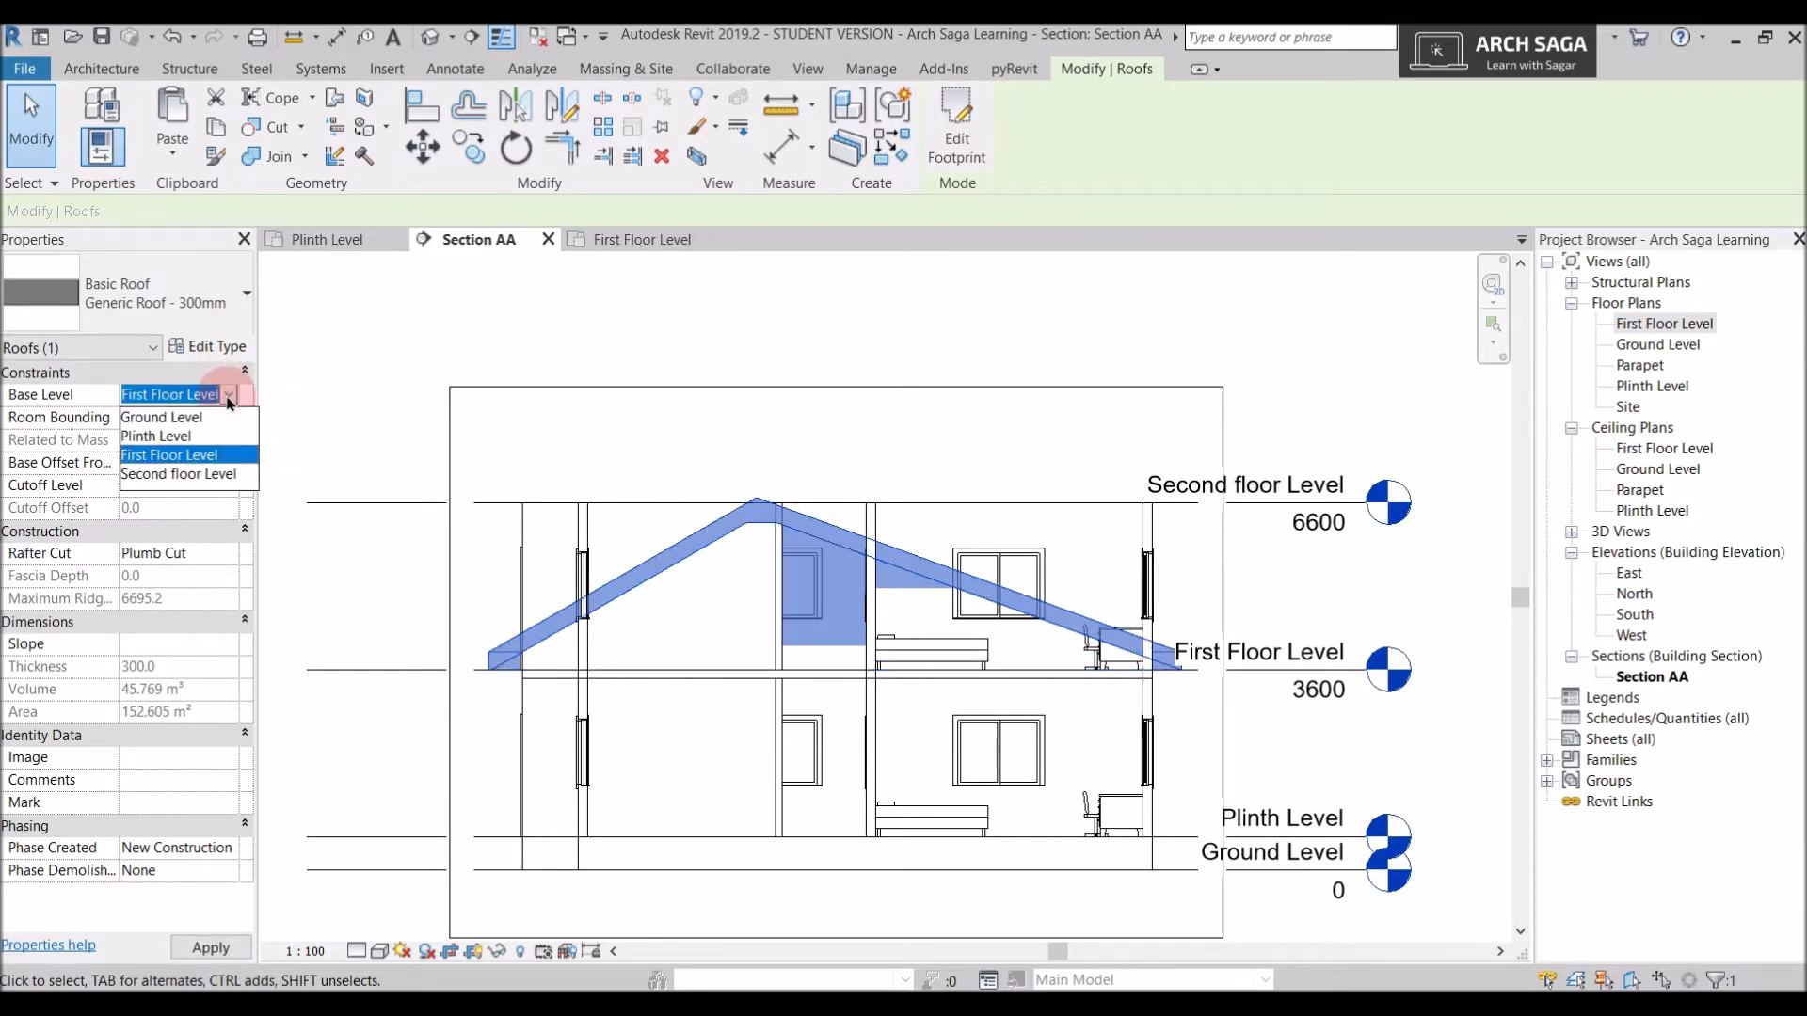
click(217, 475)
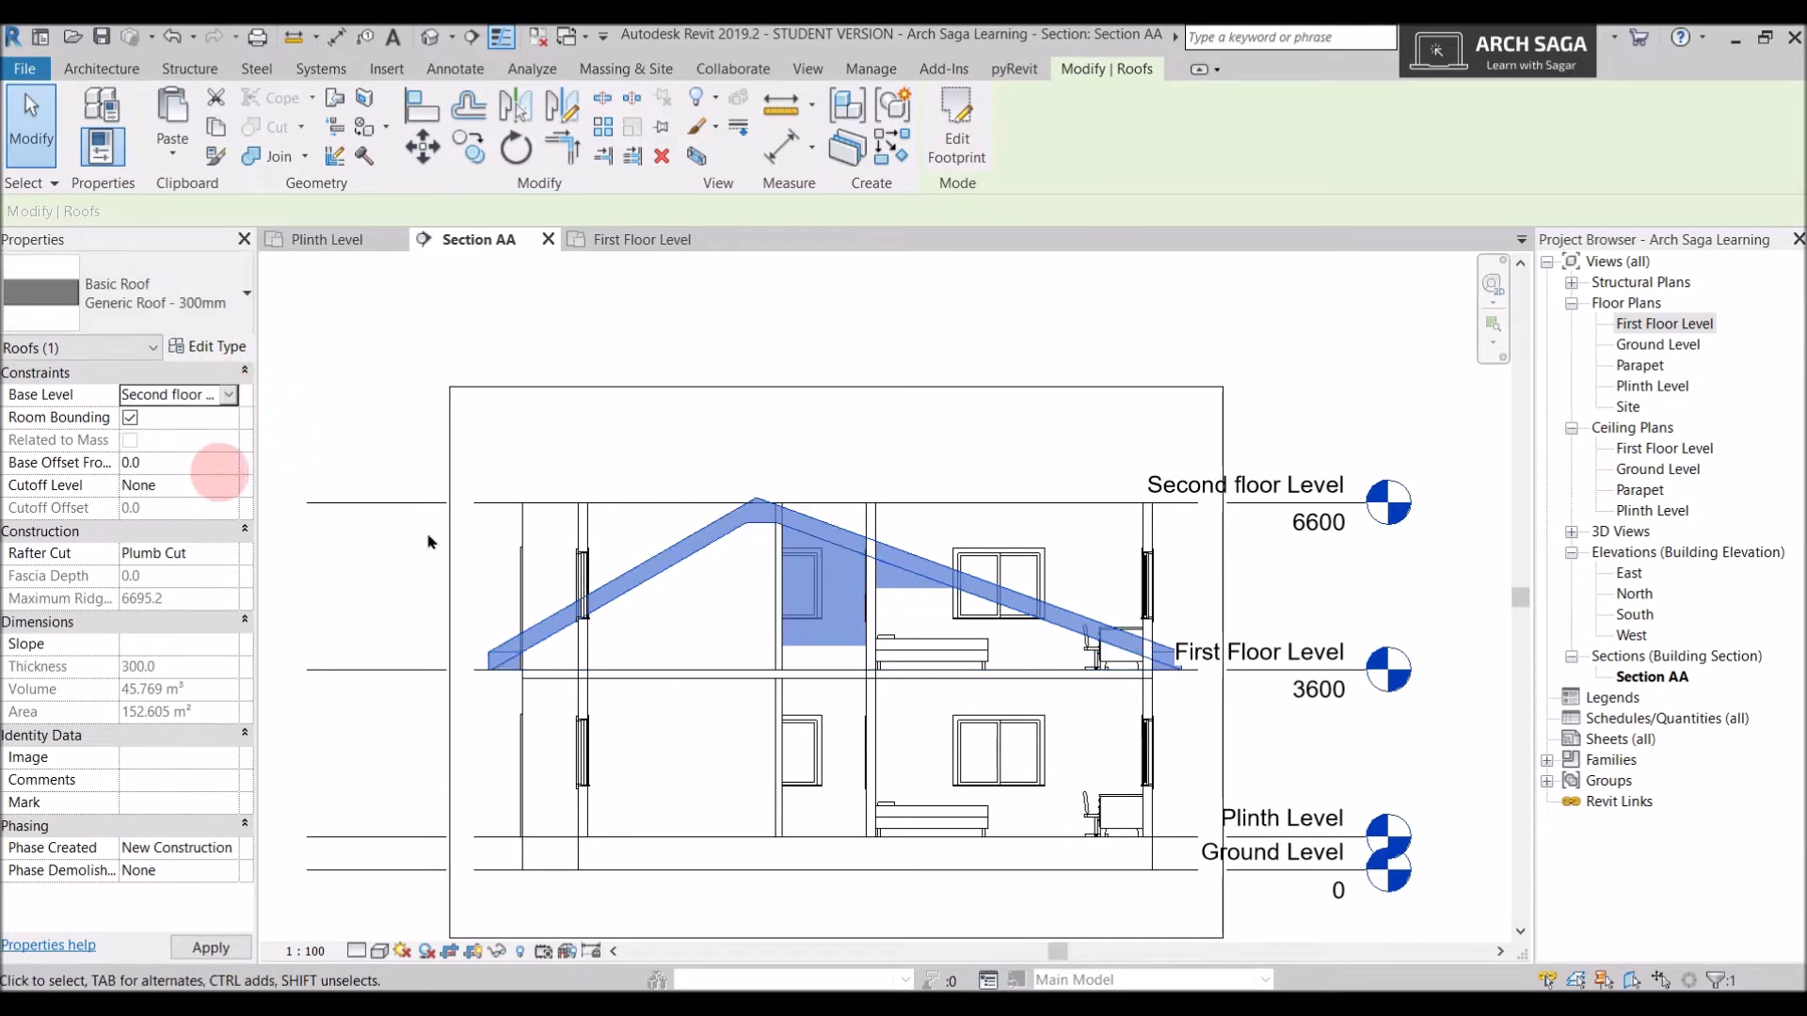
middle_drag(1230, 541, 1164, 708)
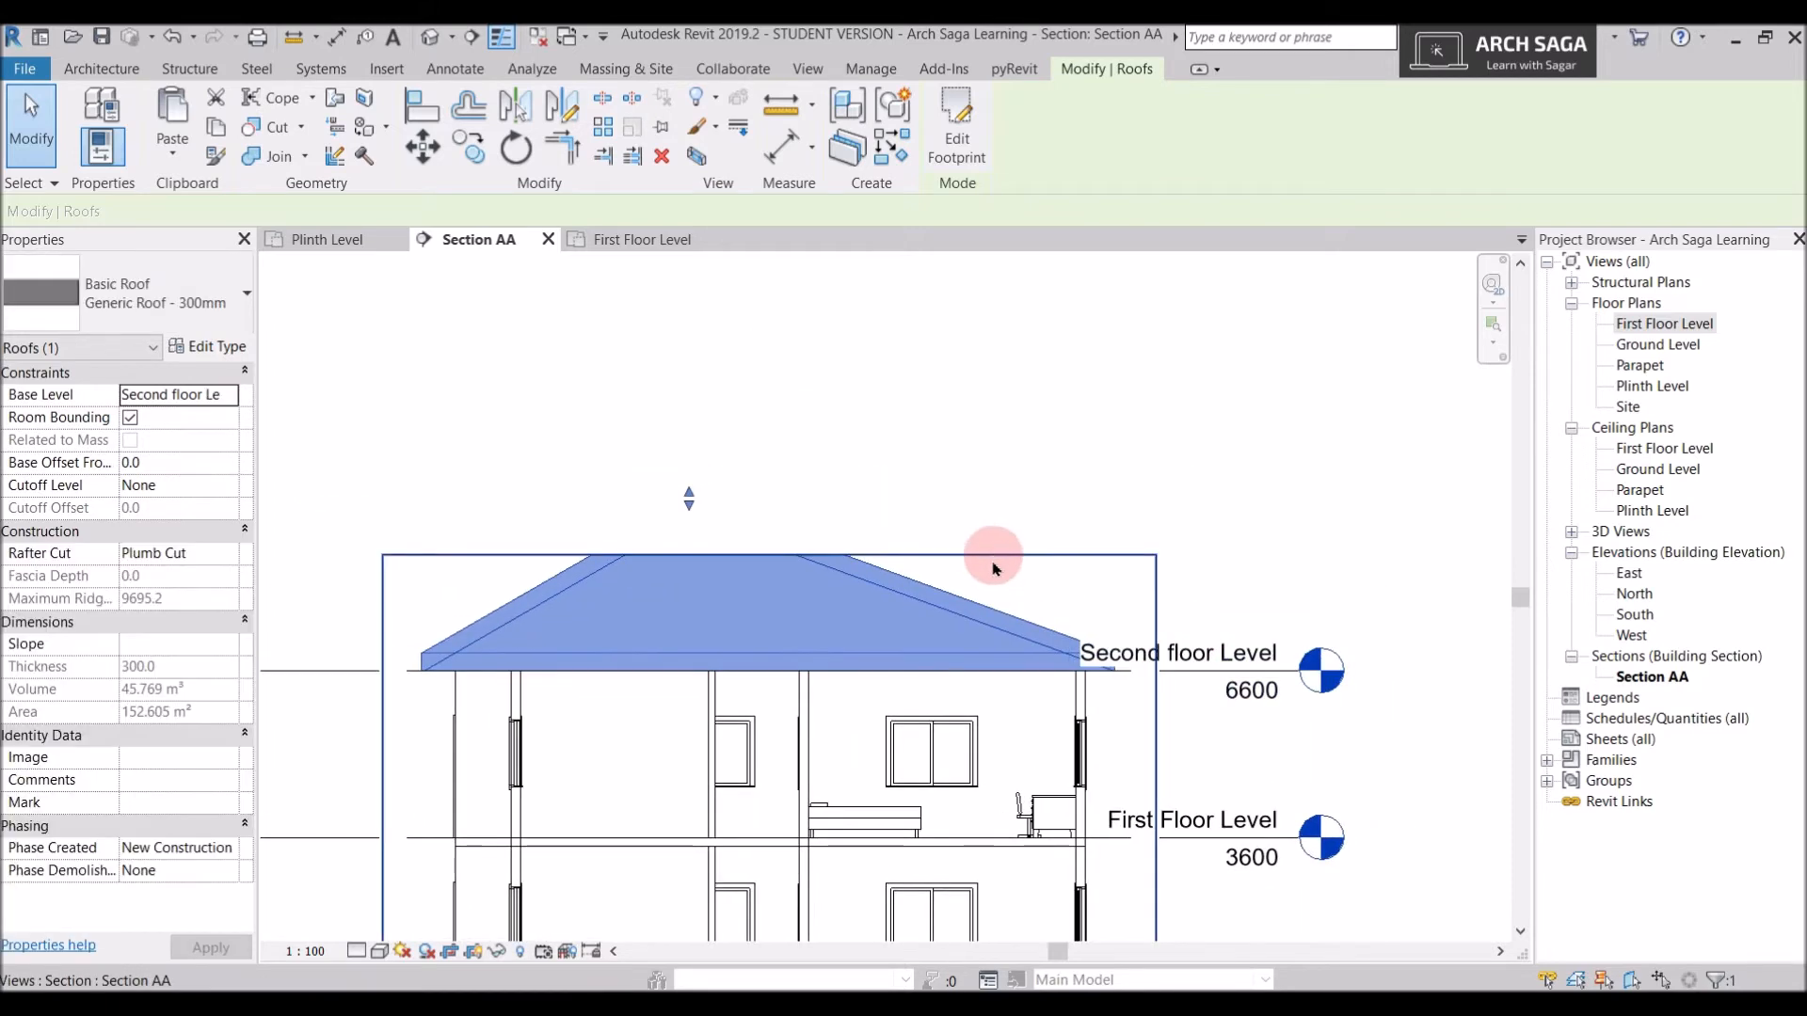
Extend Section AA's crop region above the roof ridge and outward past the Bedroom side of the house
click(793, 554)
scroll(1117, 593, down, 2)
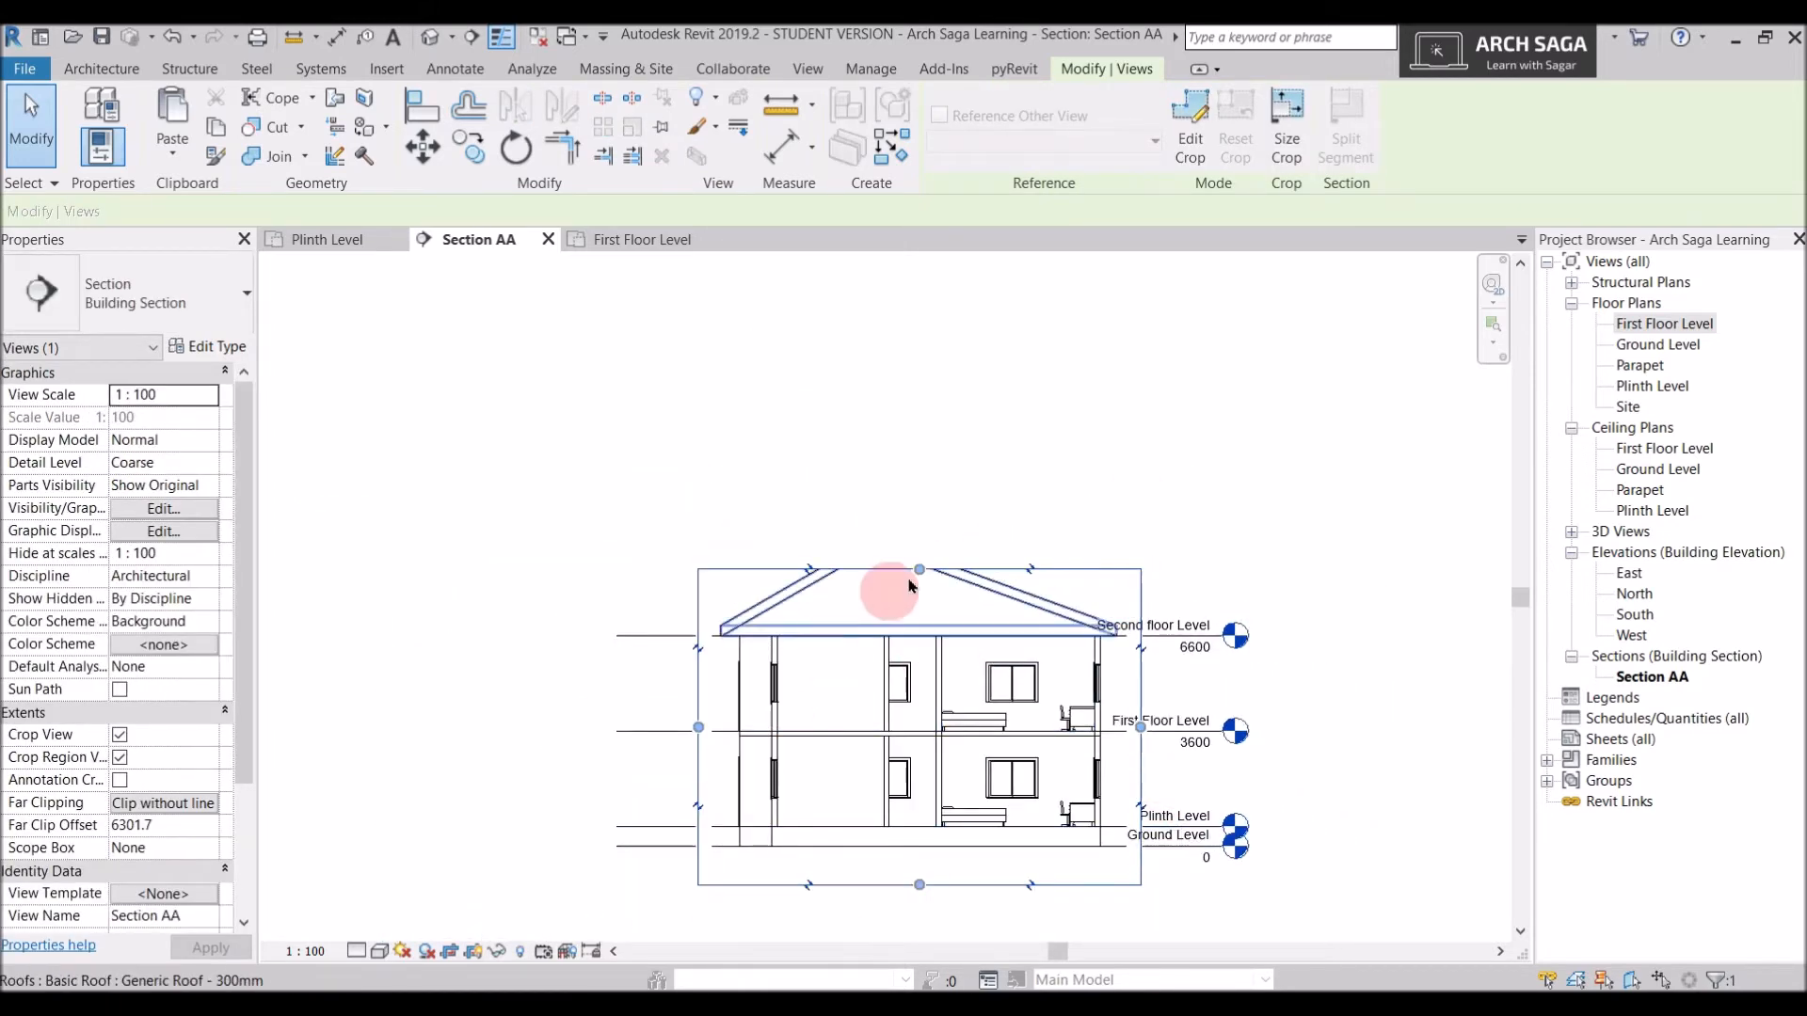
drag(920, 572, 923, 455)
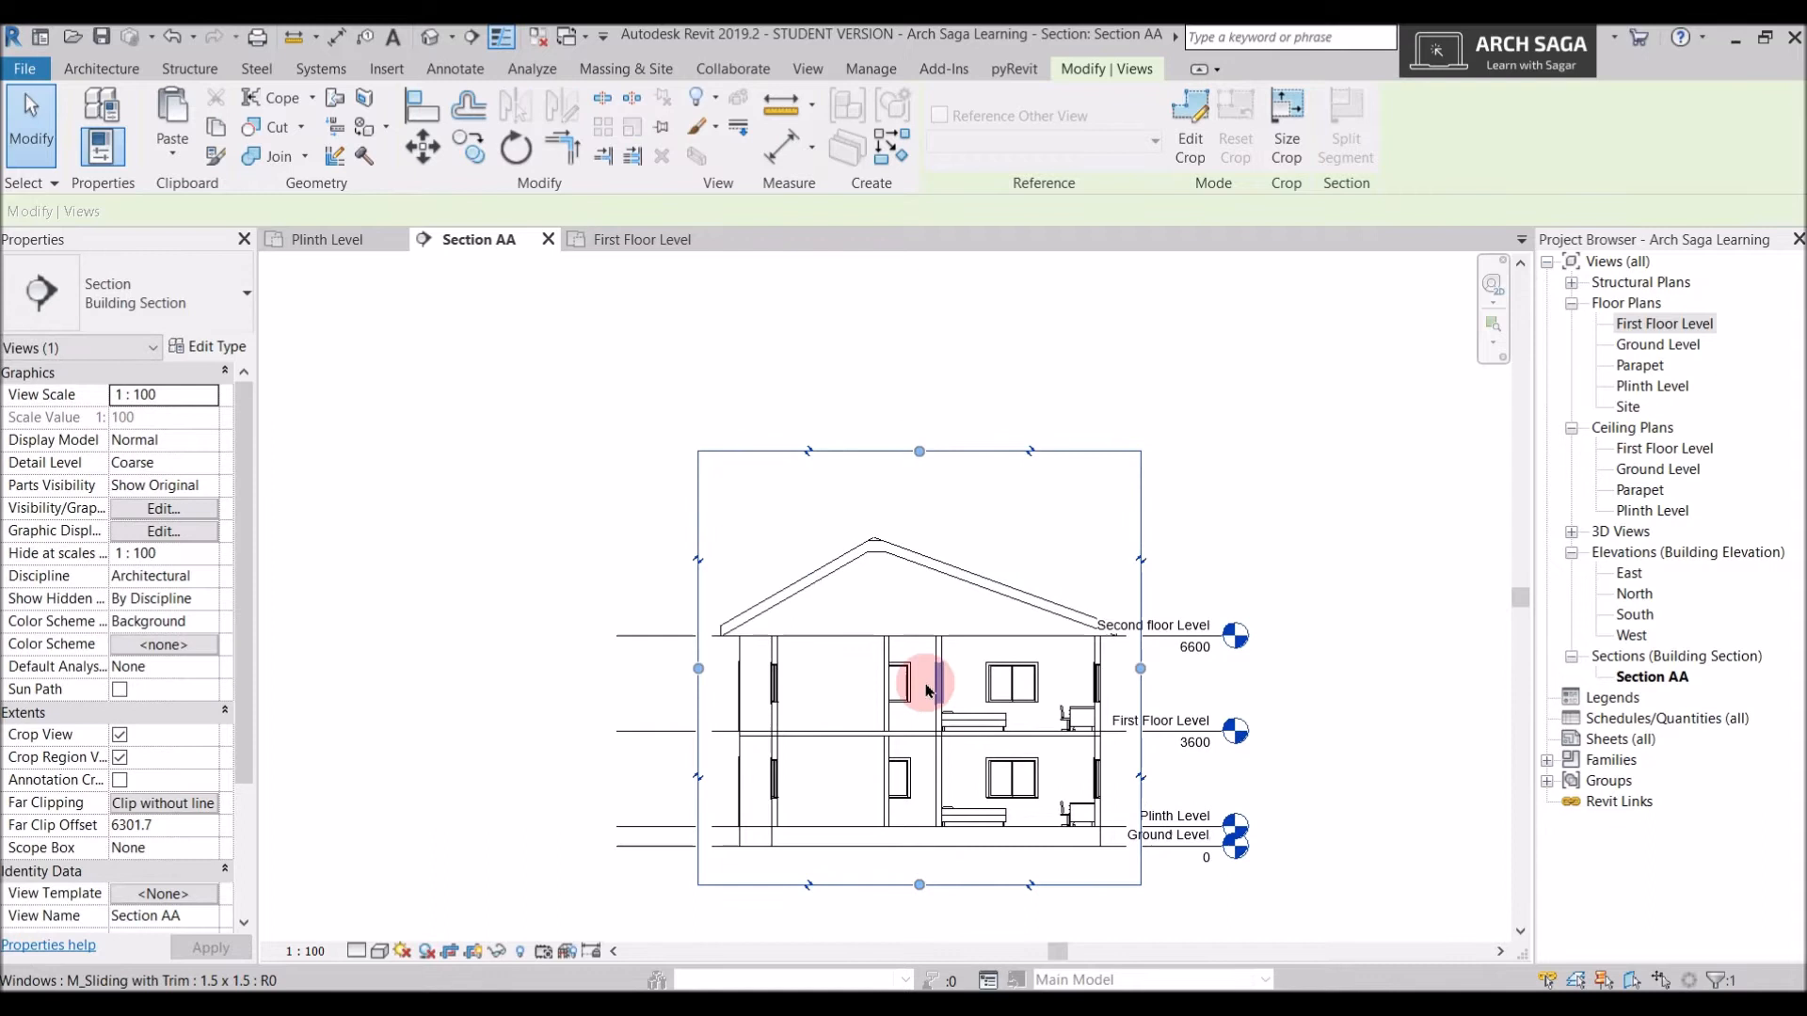
scroll(928, 678, up, 2)
drag(1217, 689, 1437, 690)
scroll(1369, 663, down, 2)
middle_drag(1292, 691, 1125, 690)
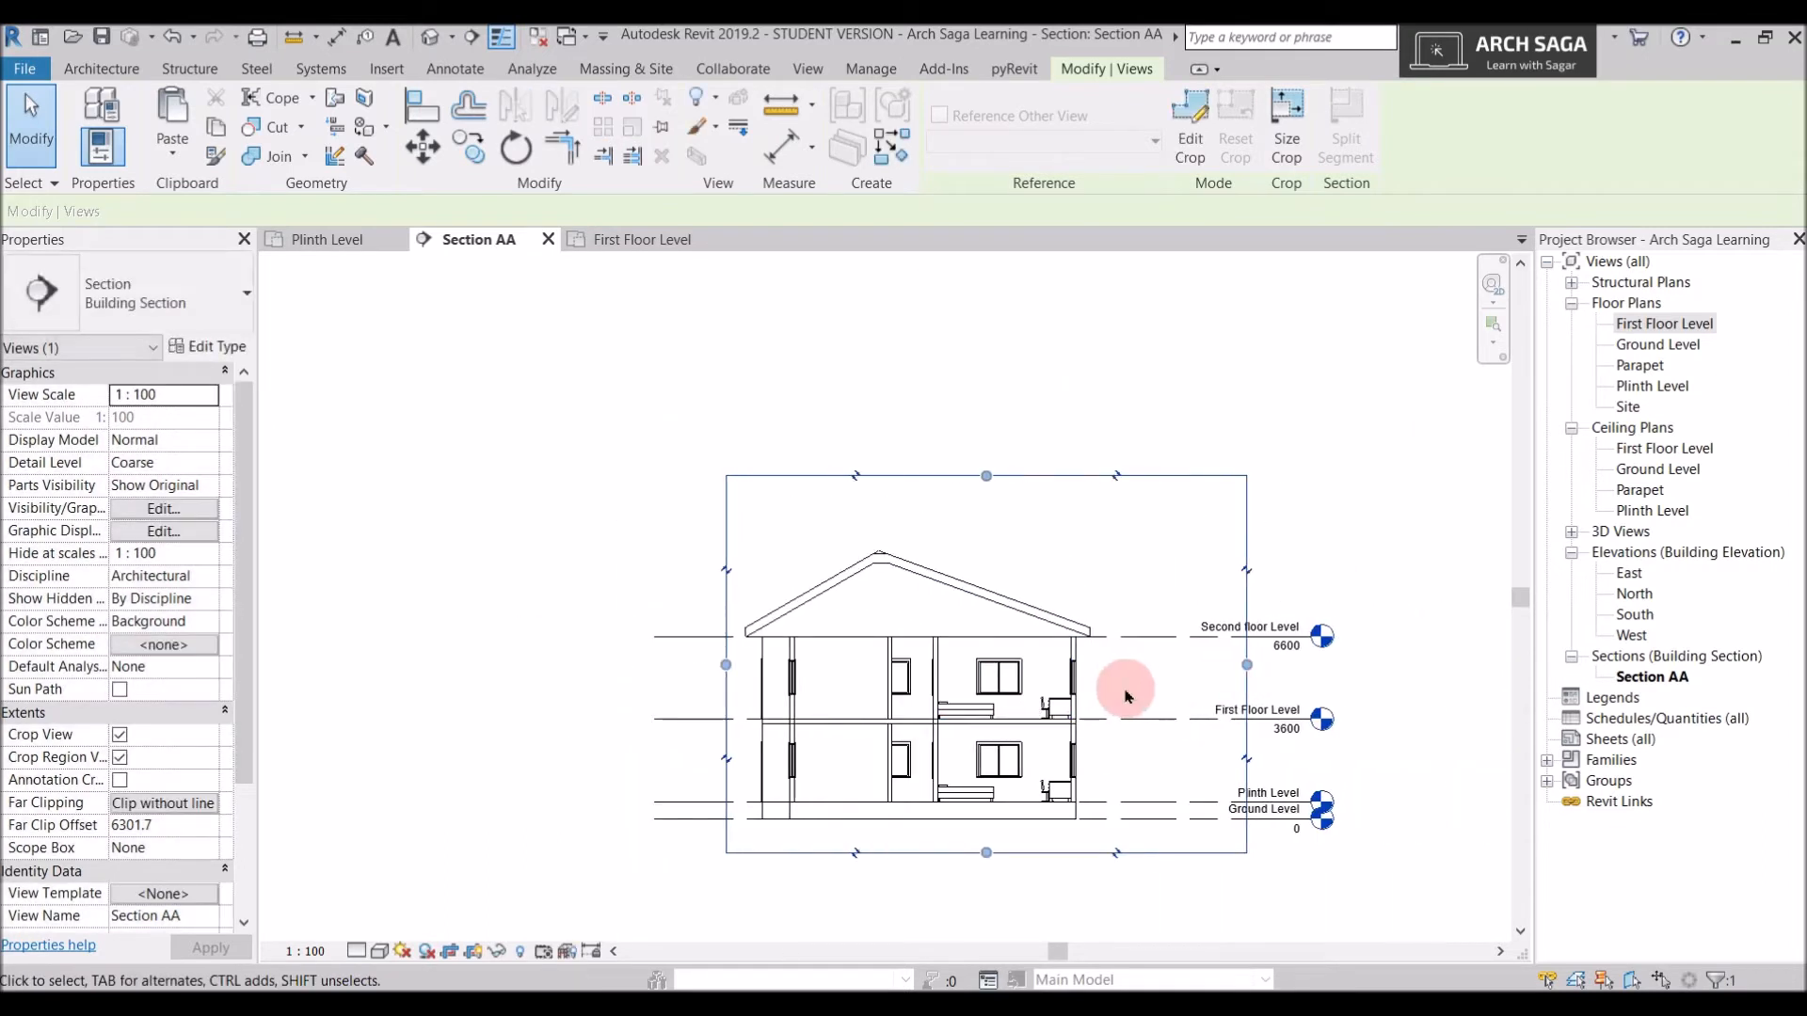
click(1124, 690)
scroll(608, 656, up, 2)
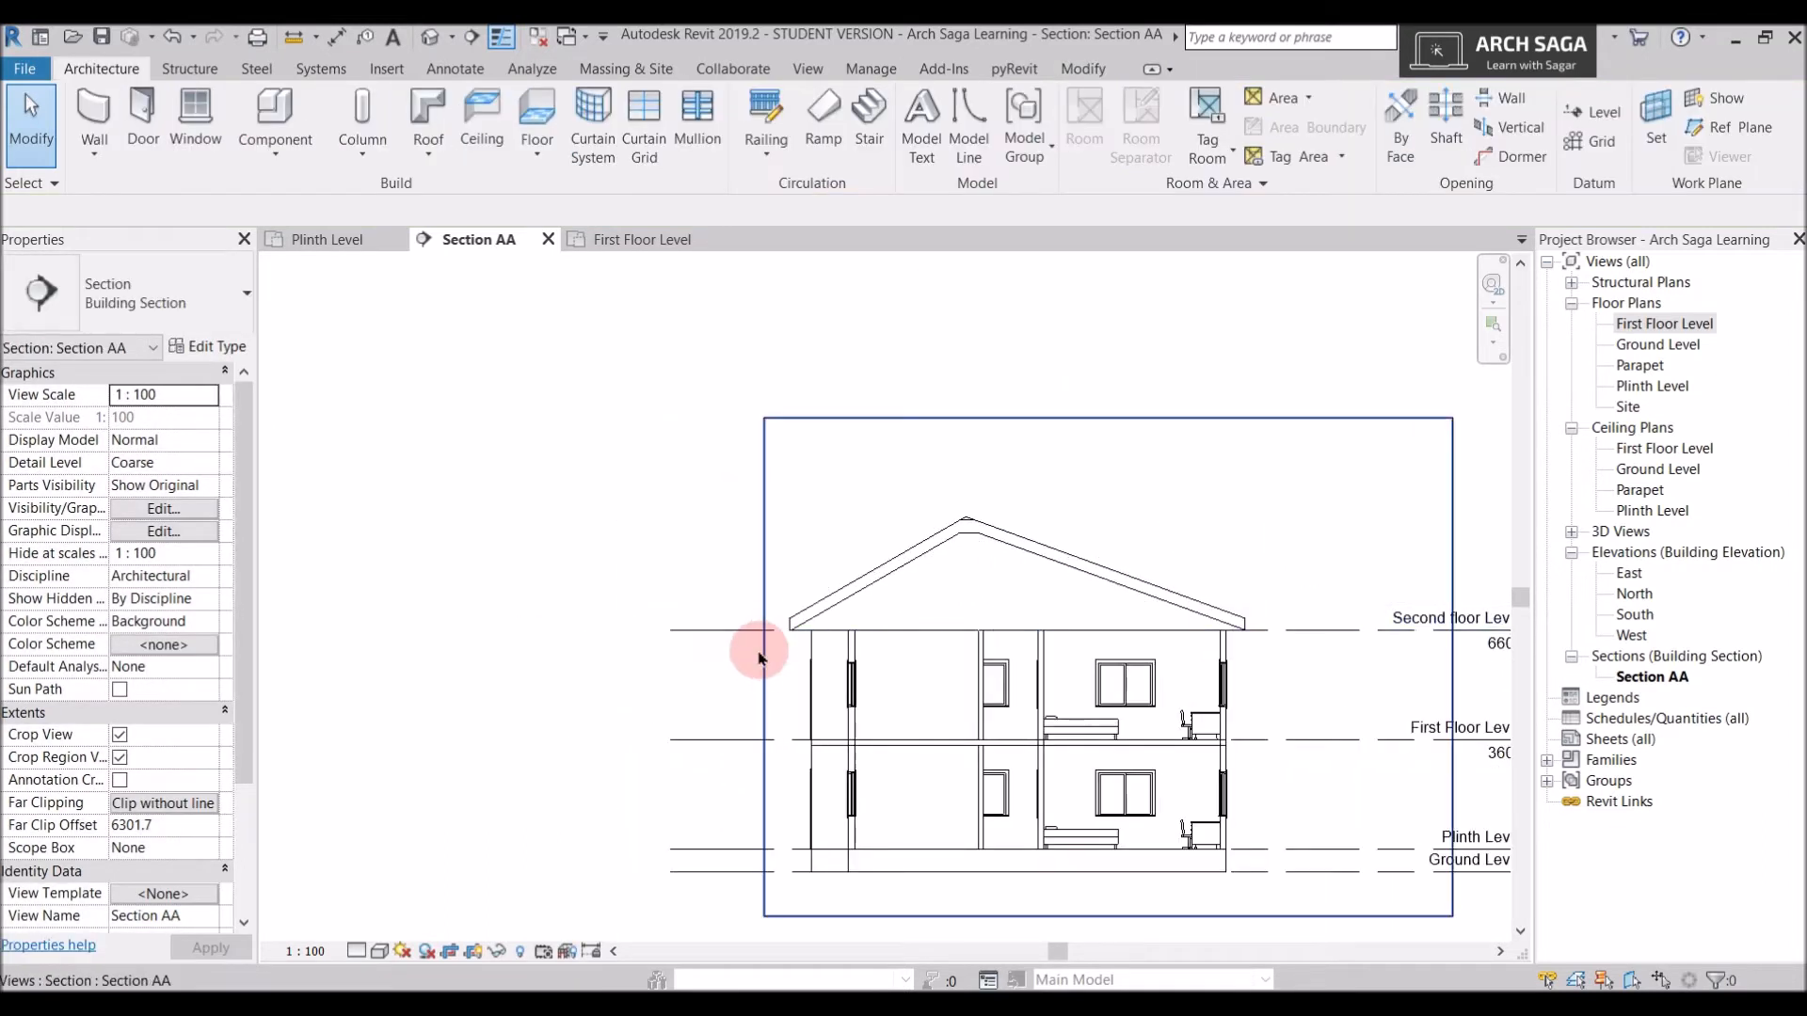
Flatten the roof in Section AA by lowering its ridge shape handle to a maximum ridge height of about 8400 mm
click(1039, 570)
scroll(931, 508, up, 3)
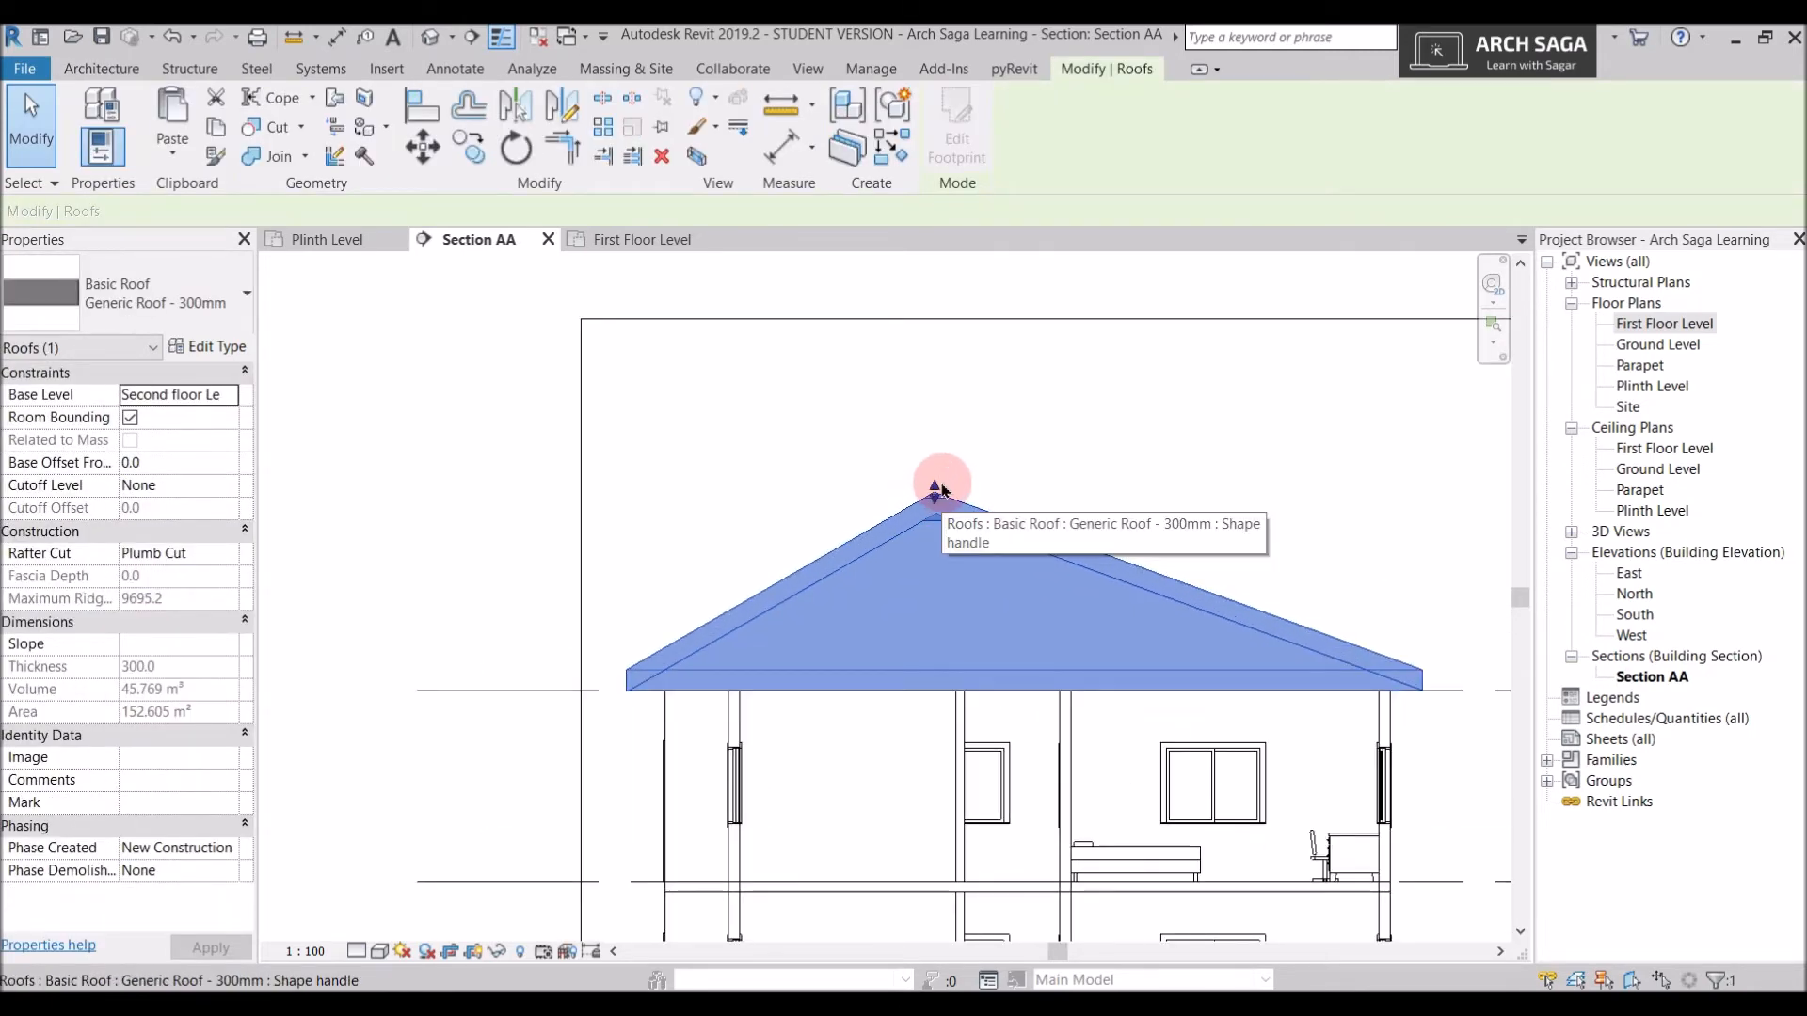
drag(936, 487, 938, 578)
scroll(964, 556, down, 1)
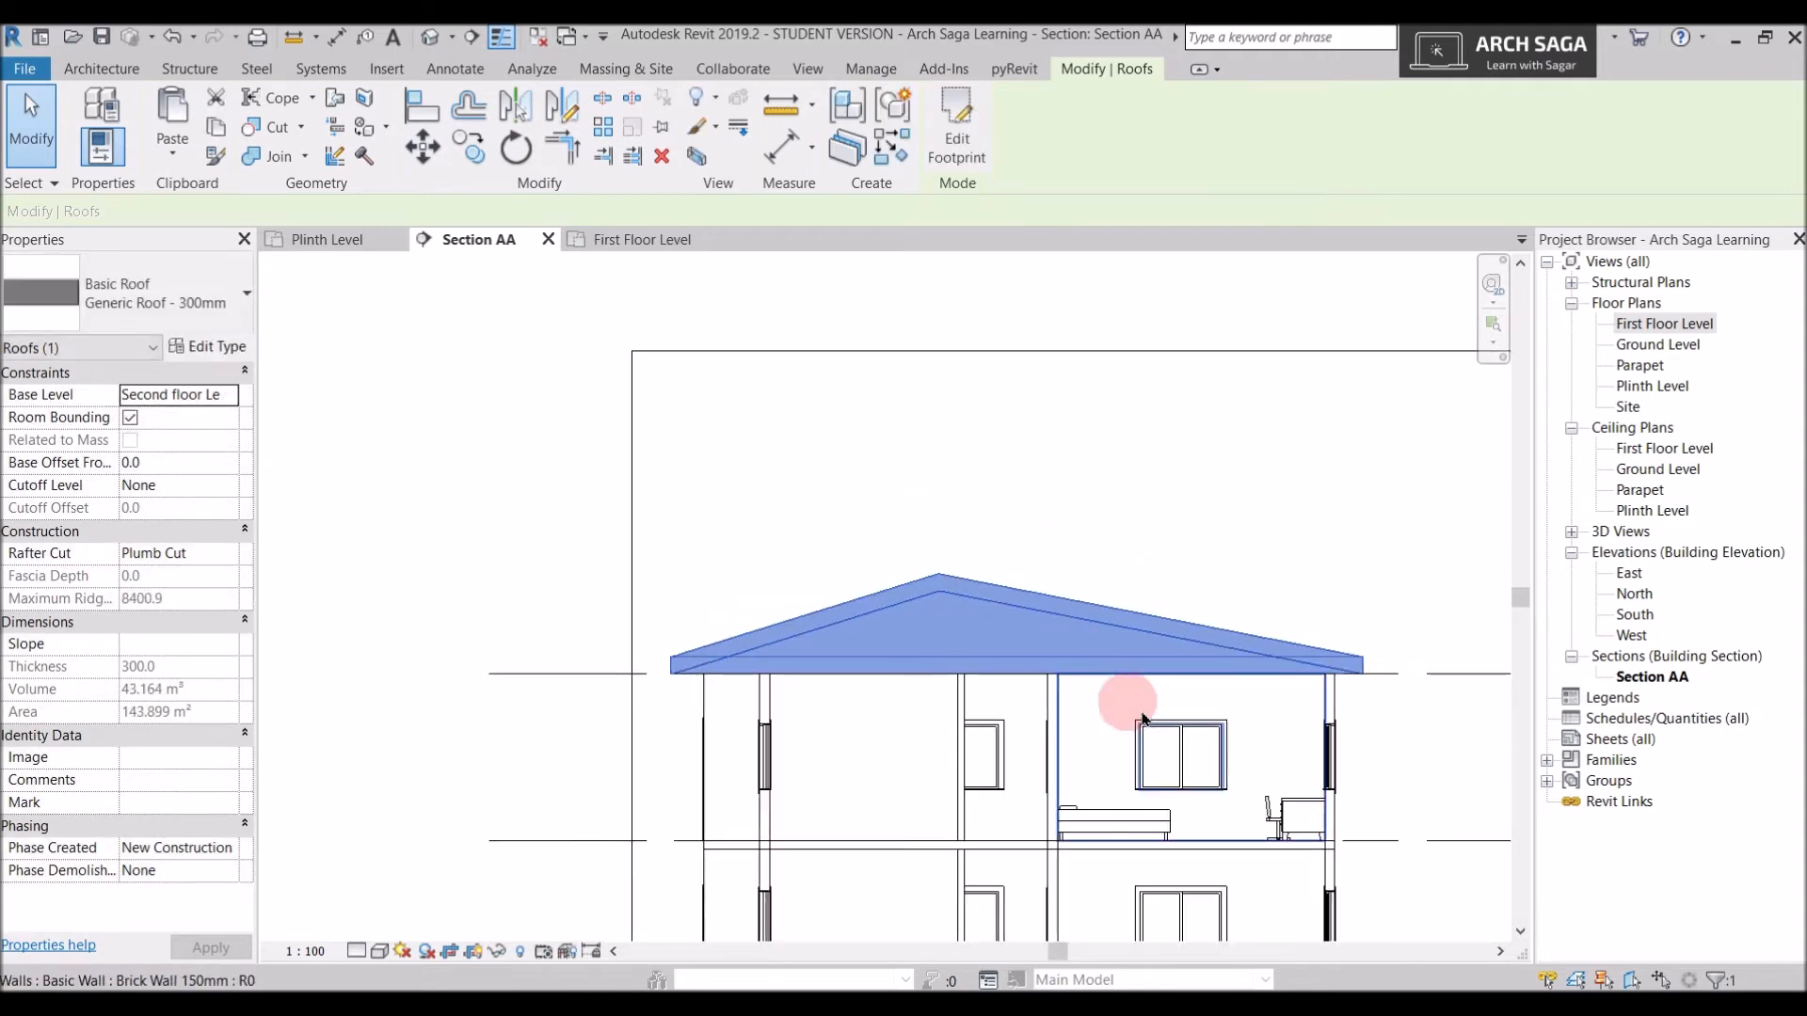
click(753, 461)
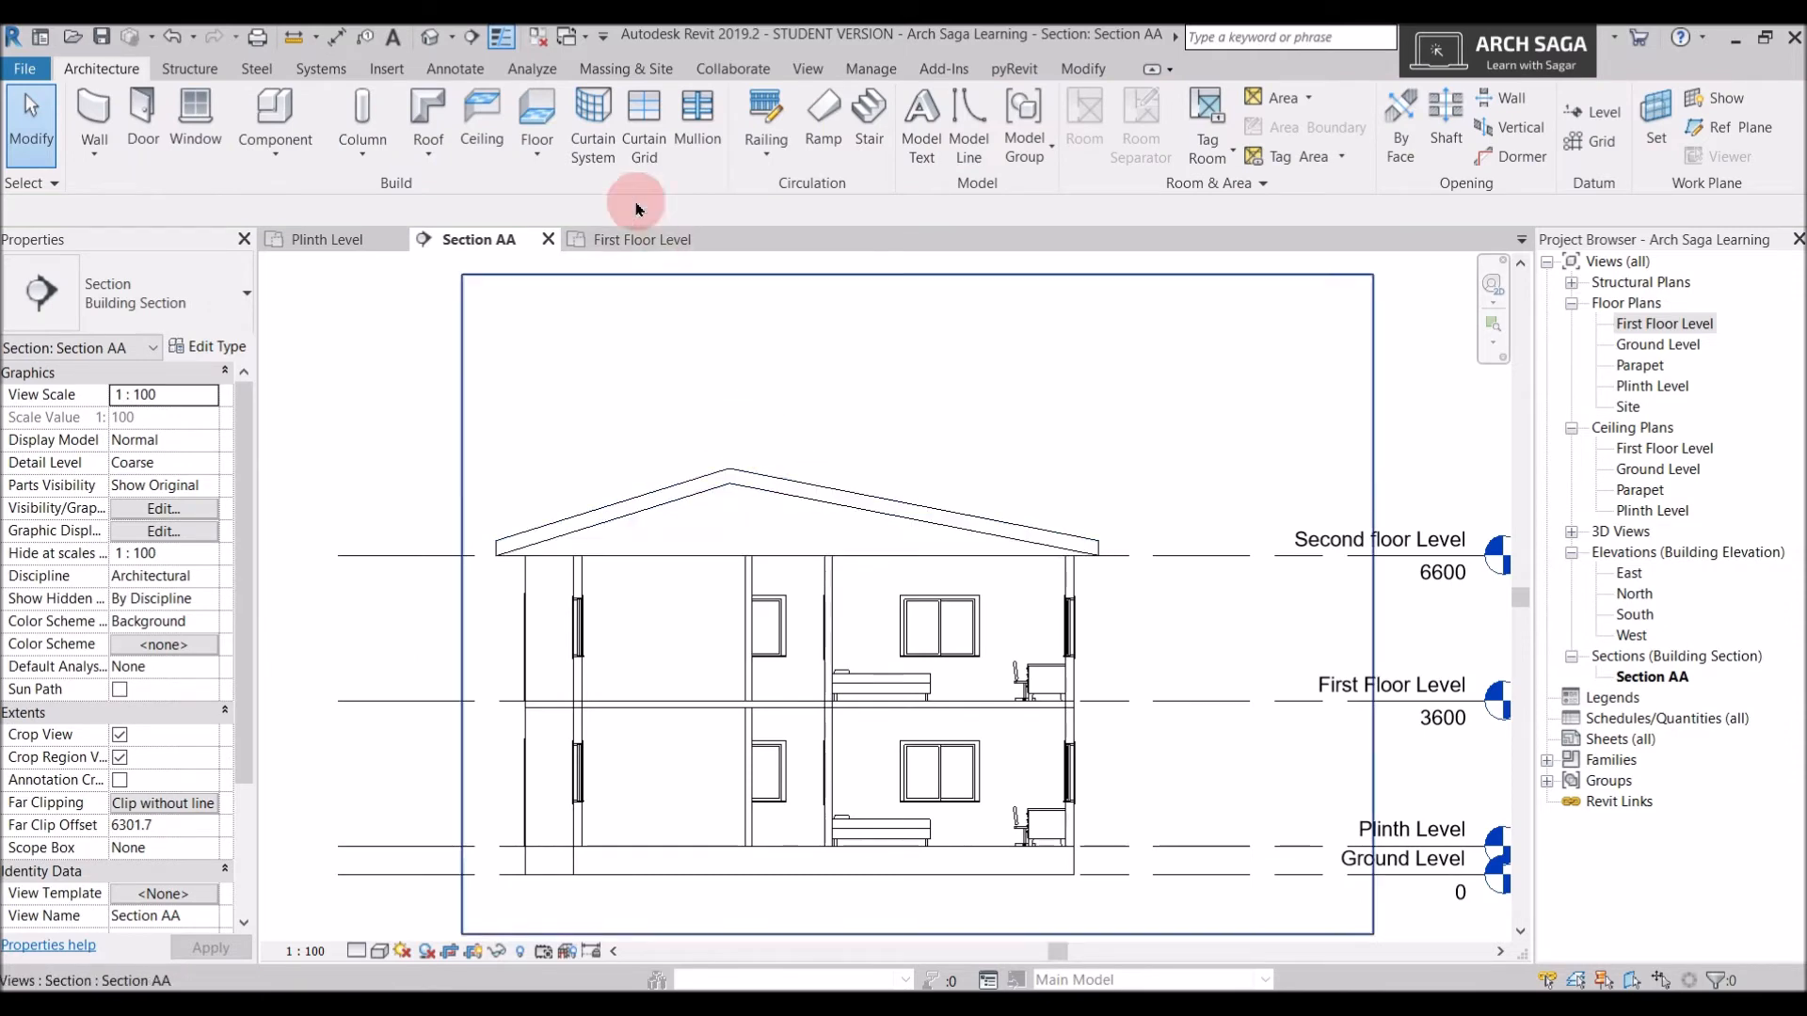
Examine the two-storey house and its hipped roof from several sides in the 3D view, inspecting the selected roof up close
click(431, 42)
scroll(1009, 607, up, 5)
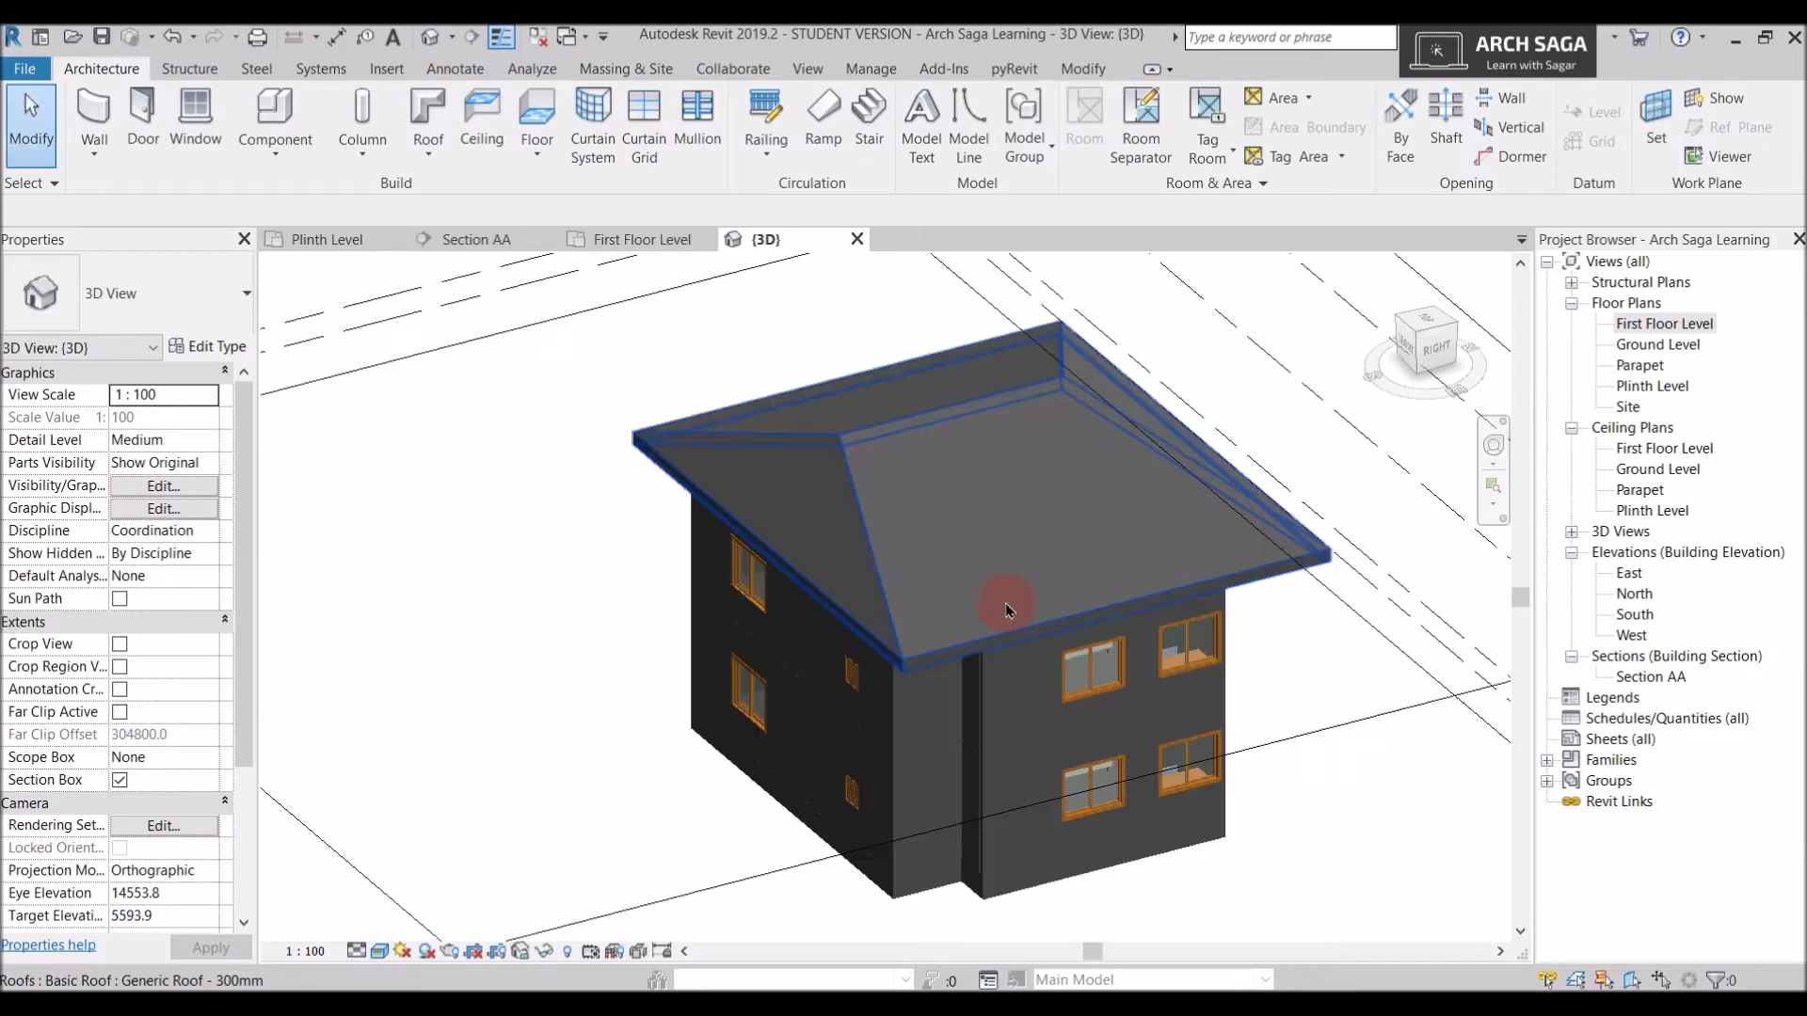
shift+middle_drag(978, 609, 716, 508)
scroll(715, 513, down, 6)
scroll(757, 530, up, 8)
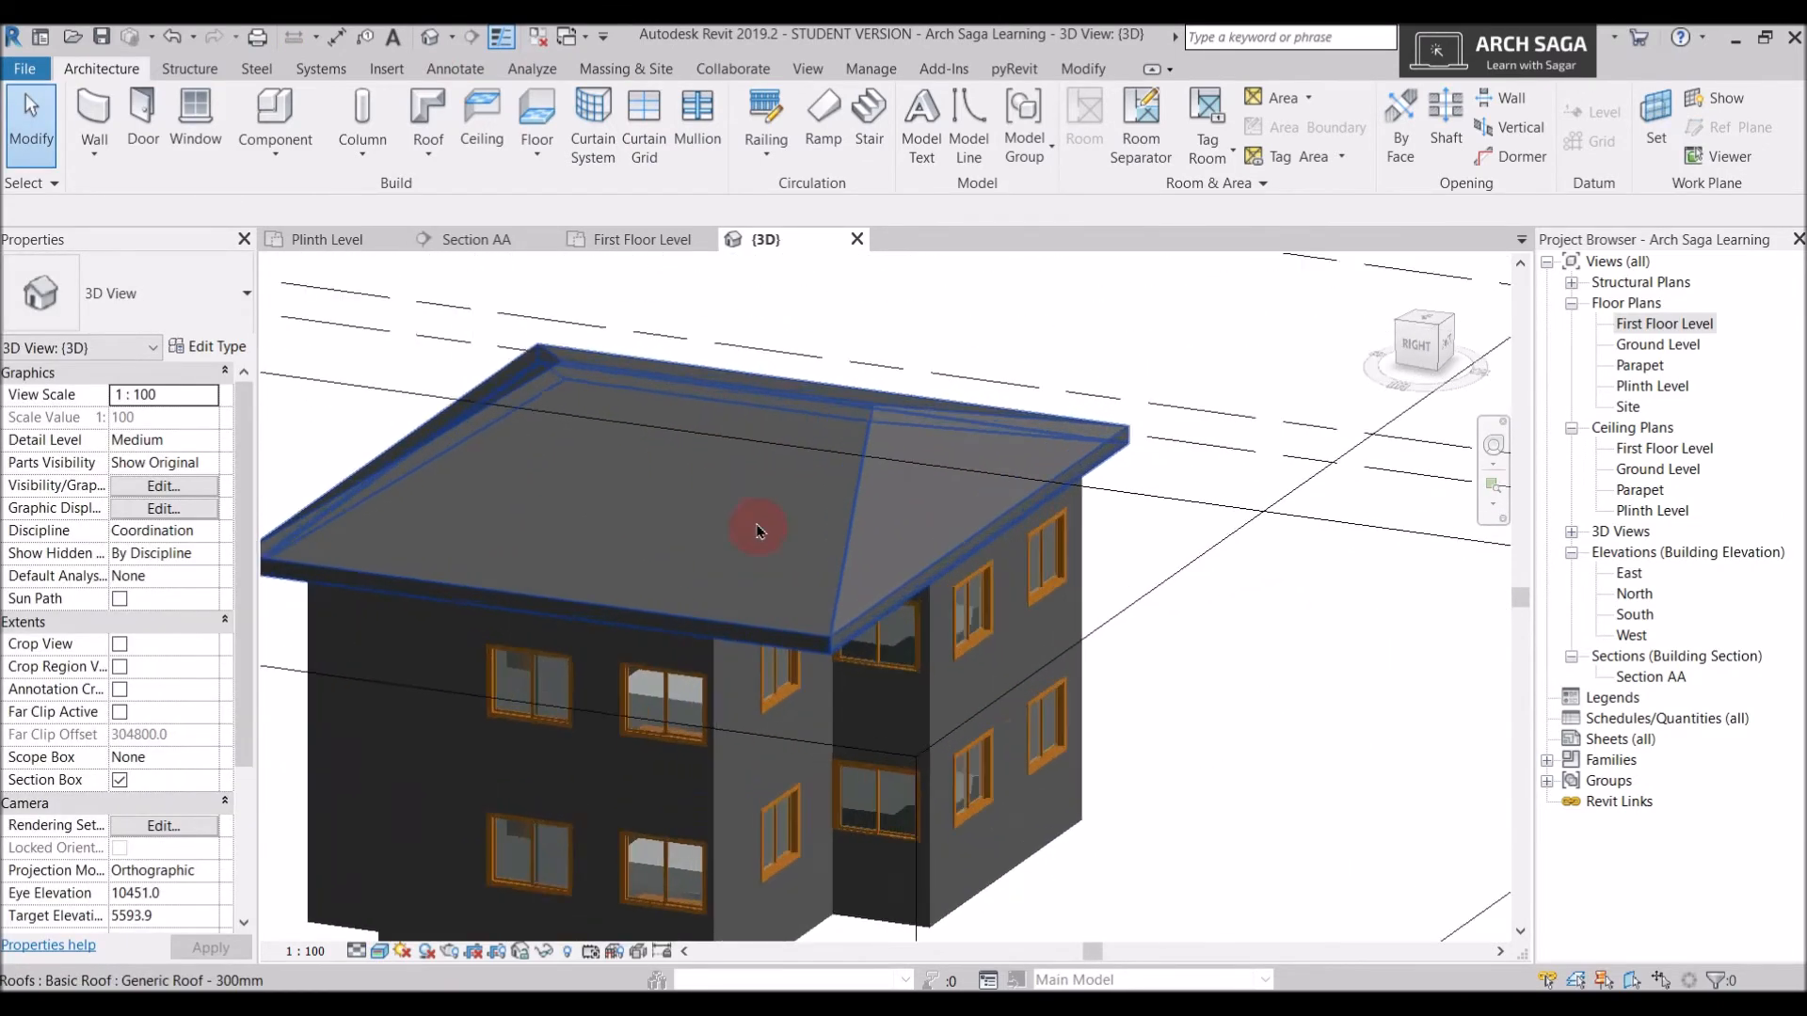
click(757, 530)
scroll(827, 593, up, 5)
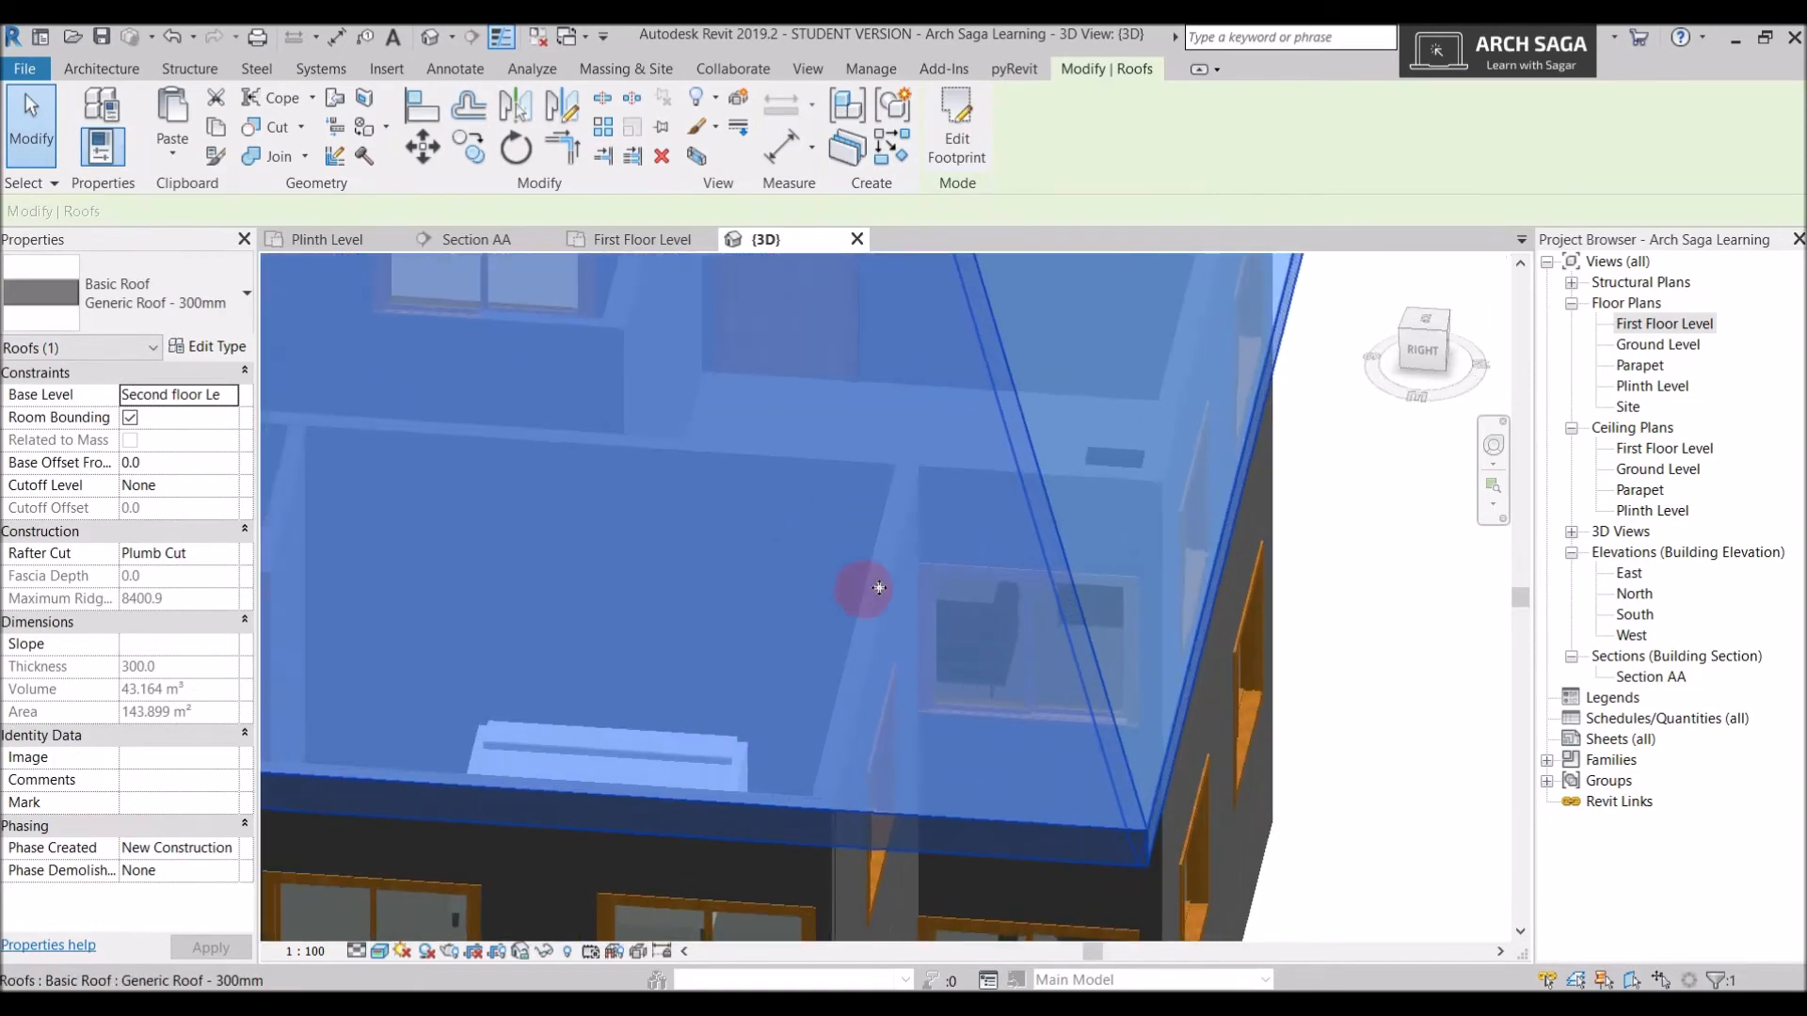
Examine the selected roof from further back in the 3D view, with the whole house in sight, and deselect it
scroll(747, 537, down, 5)
shift+middle_drag(746, 536, 665, 633)
scroll(895, 516, up, 5)
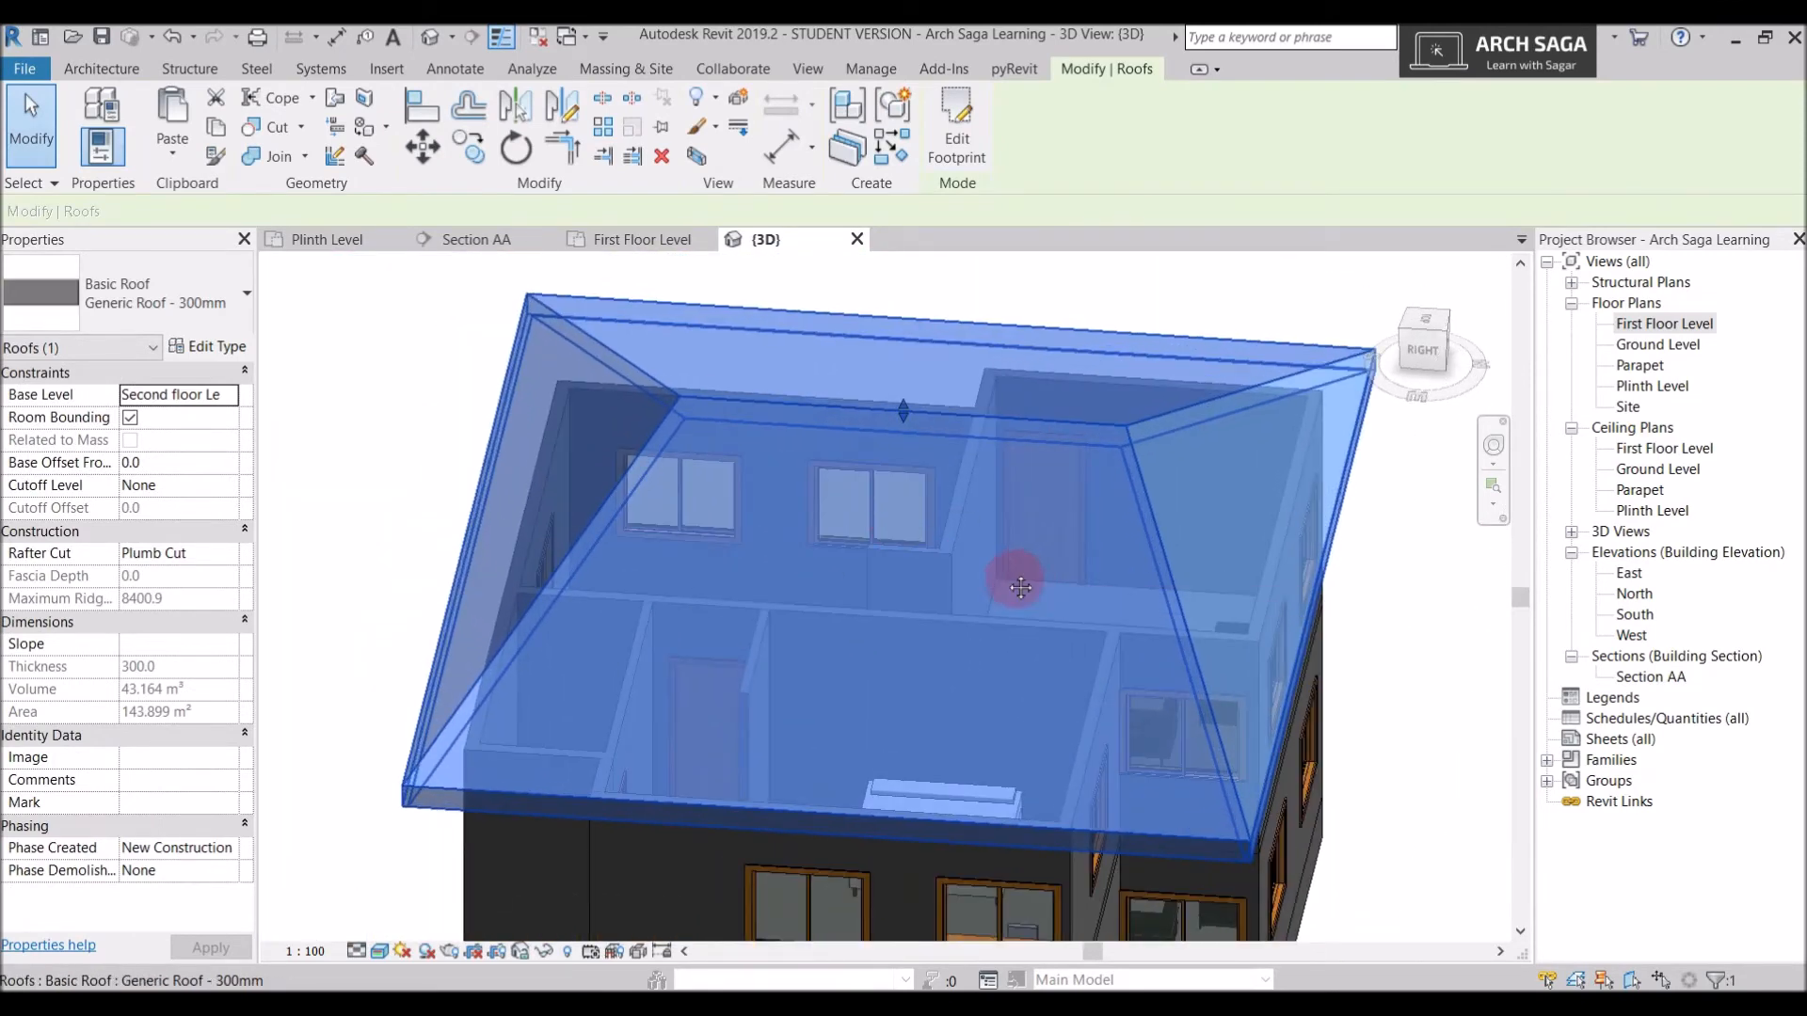
scroll(1021, 587, down, 8)
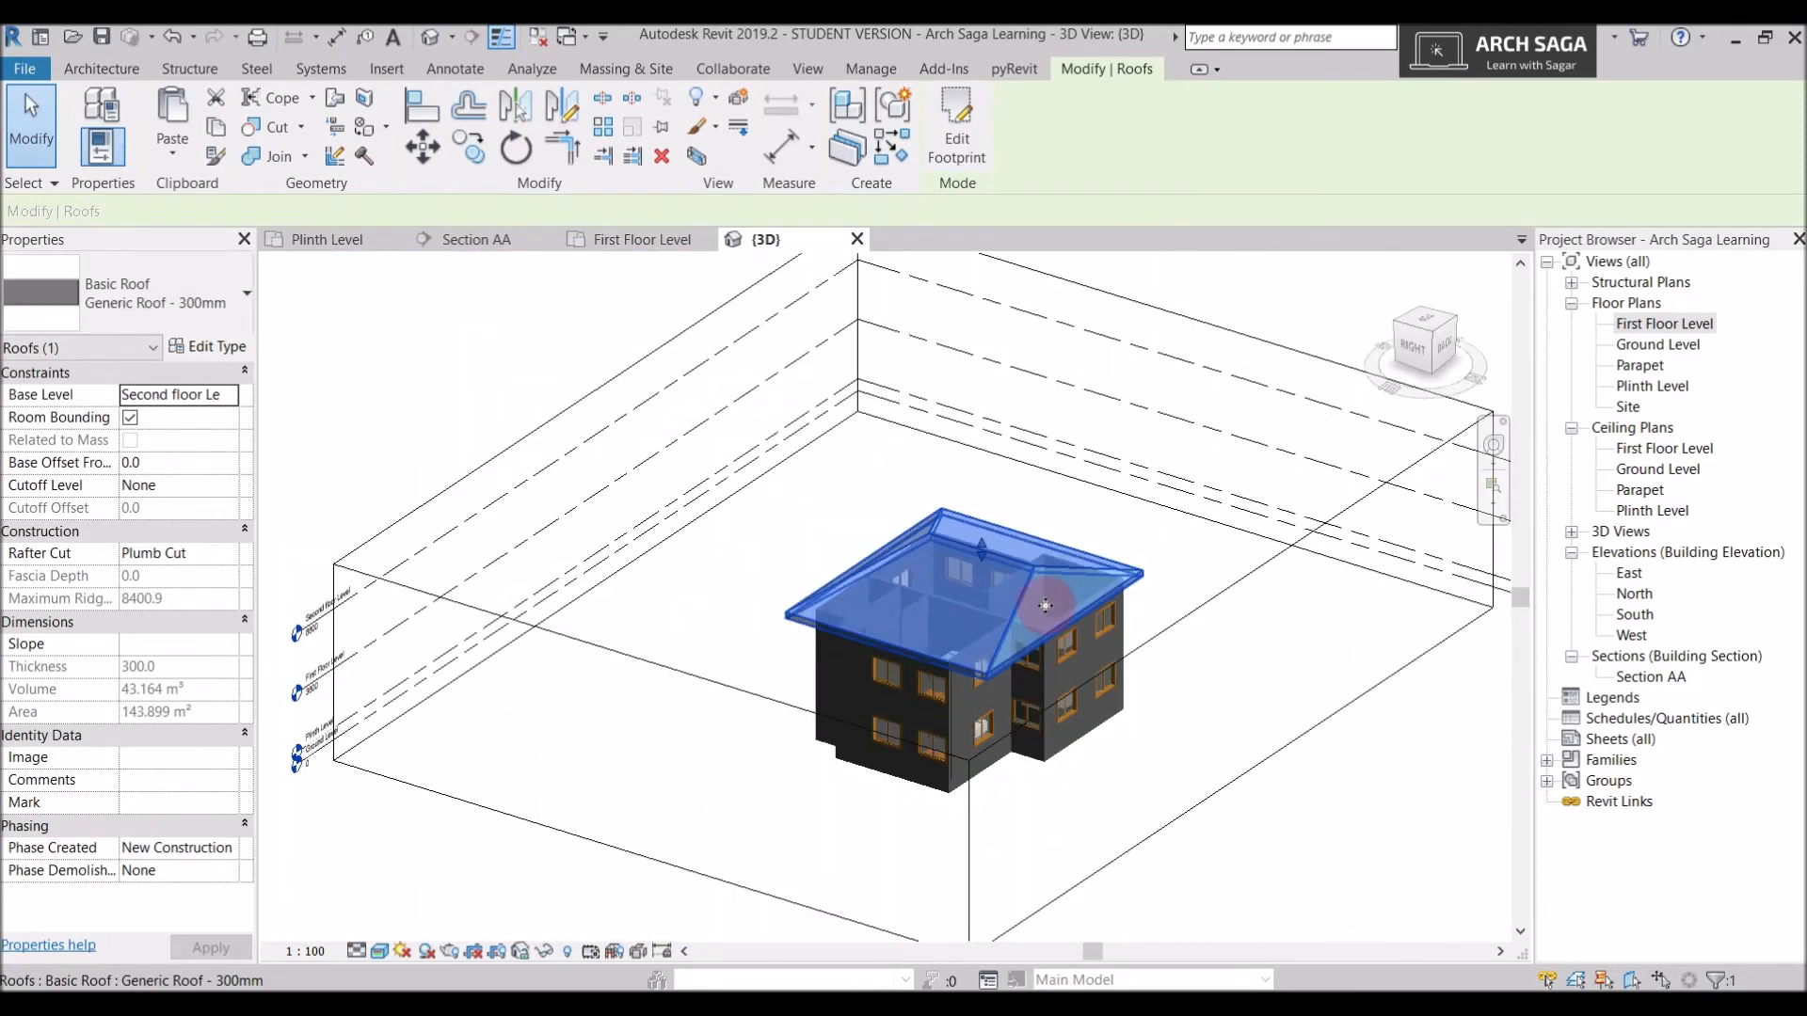
click(472, 657)
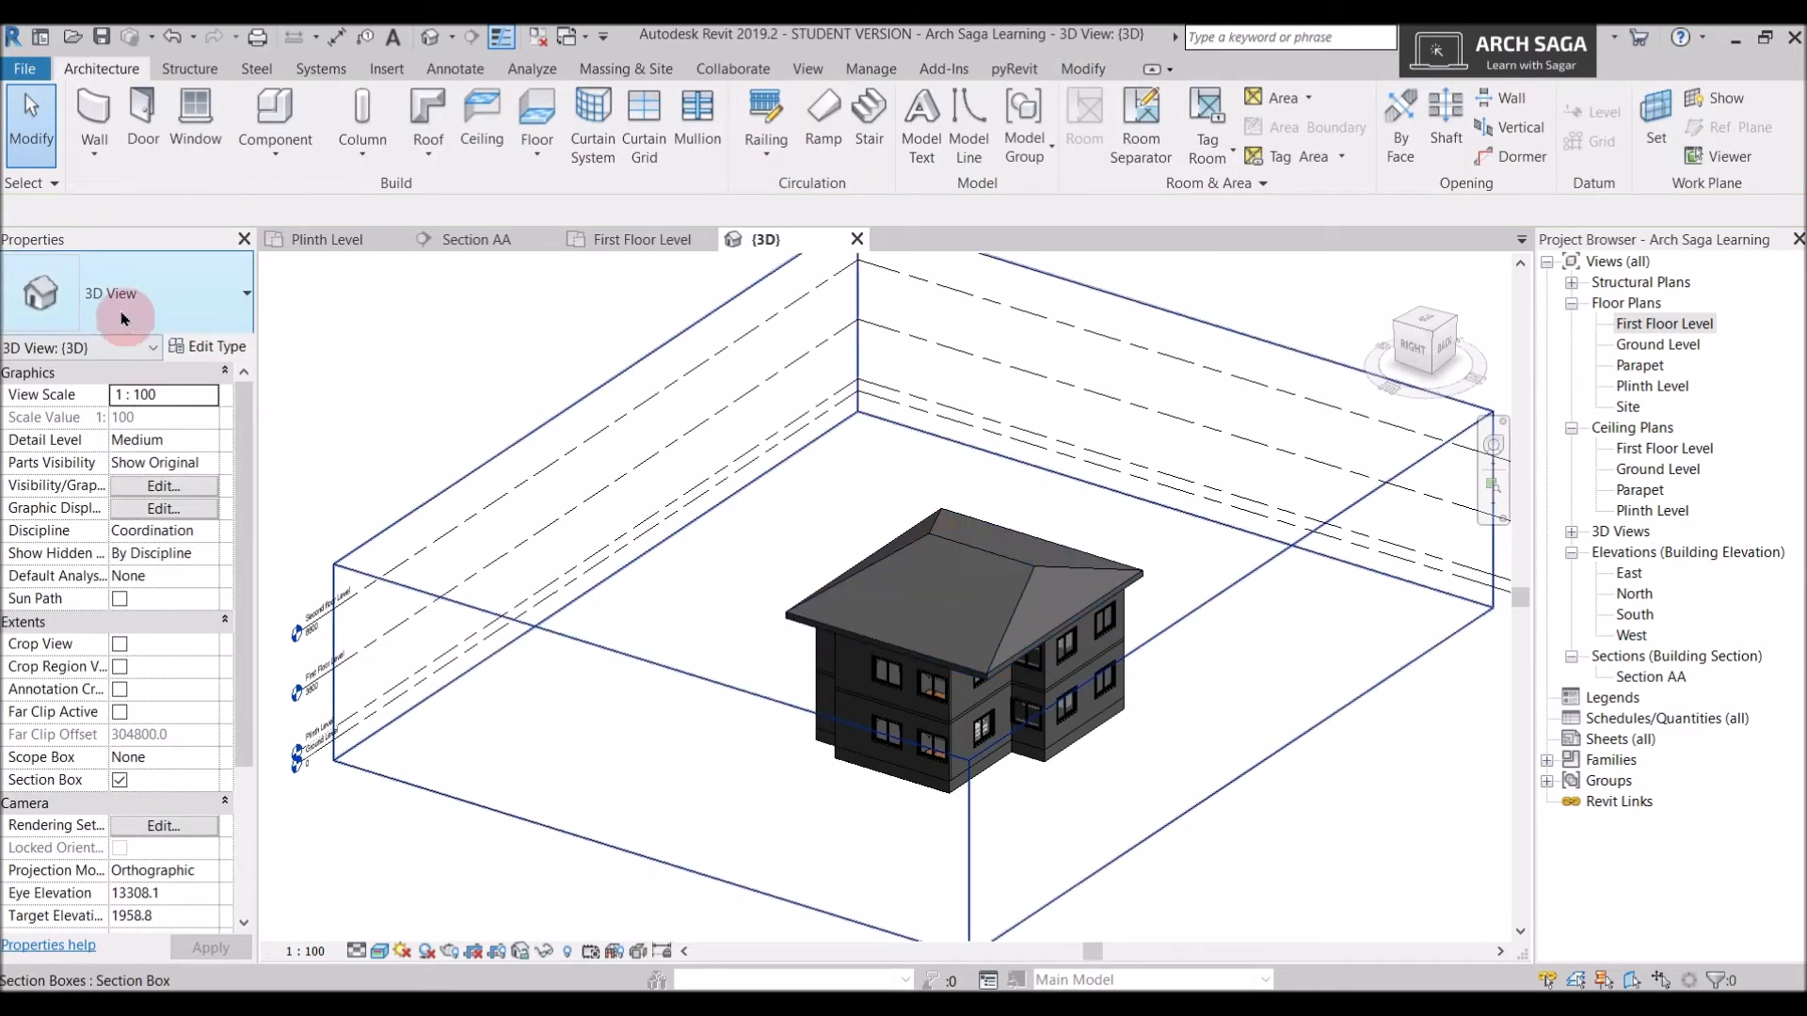
Turn the 3D view's section box off and back on
scroll(935, 576, down, 3)
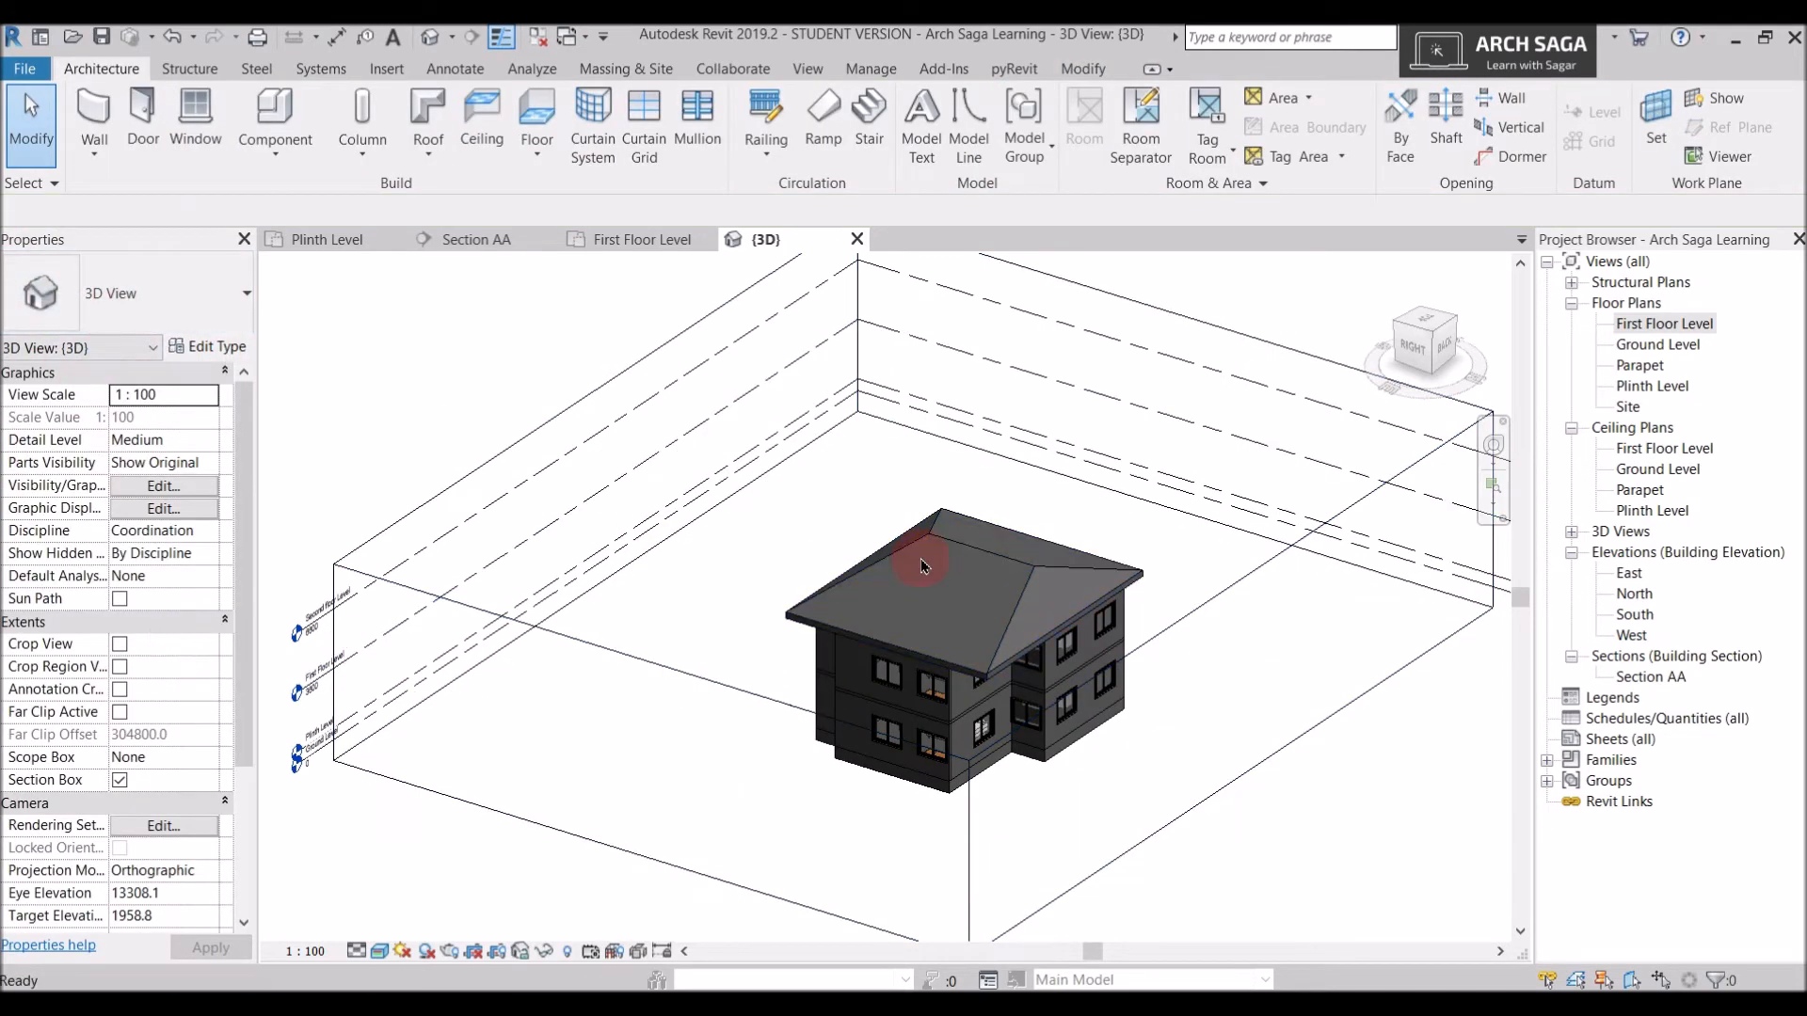
click(832, 573)
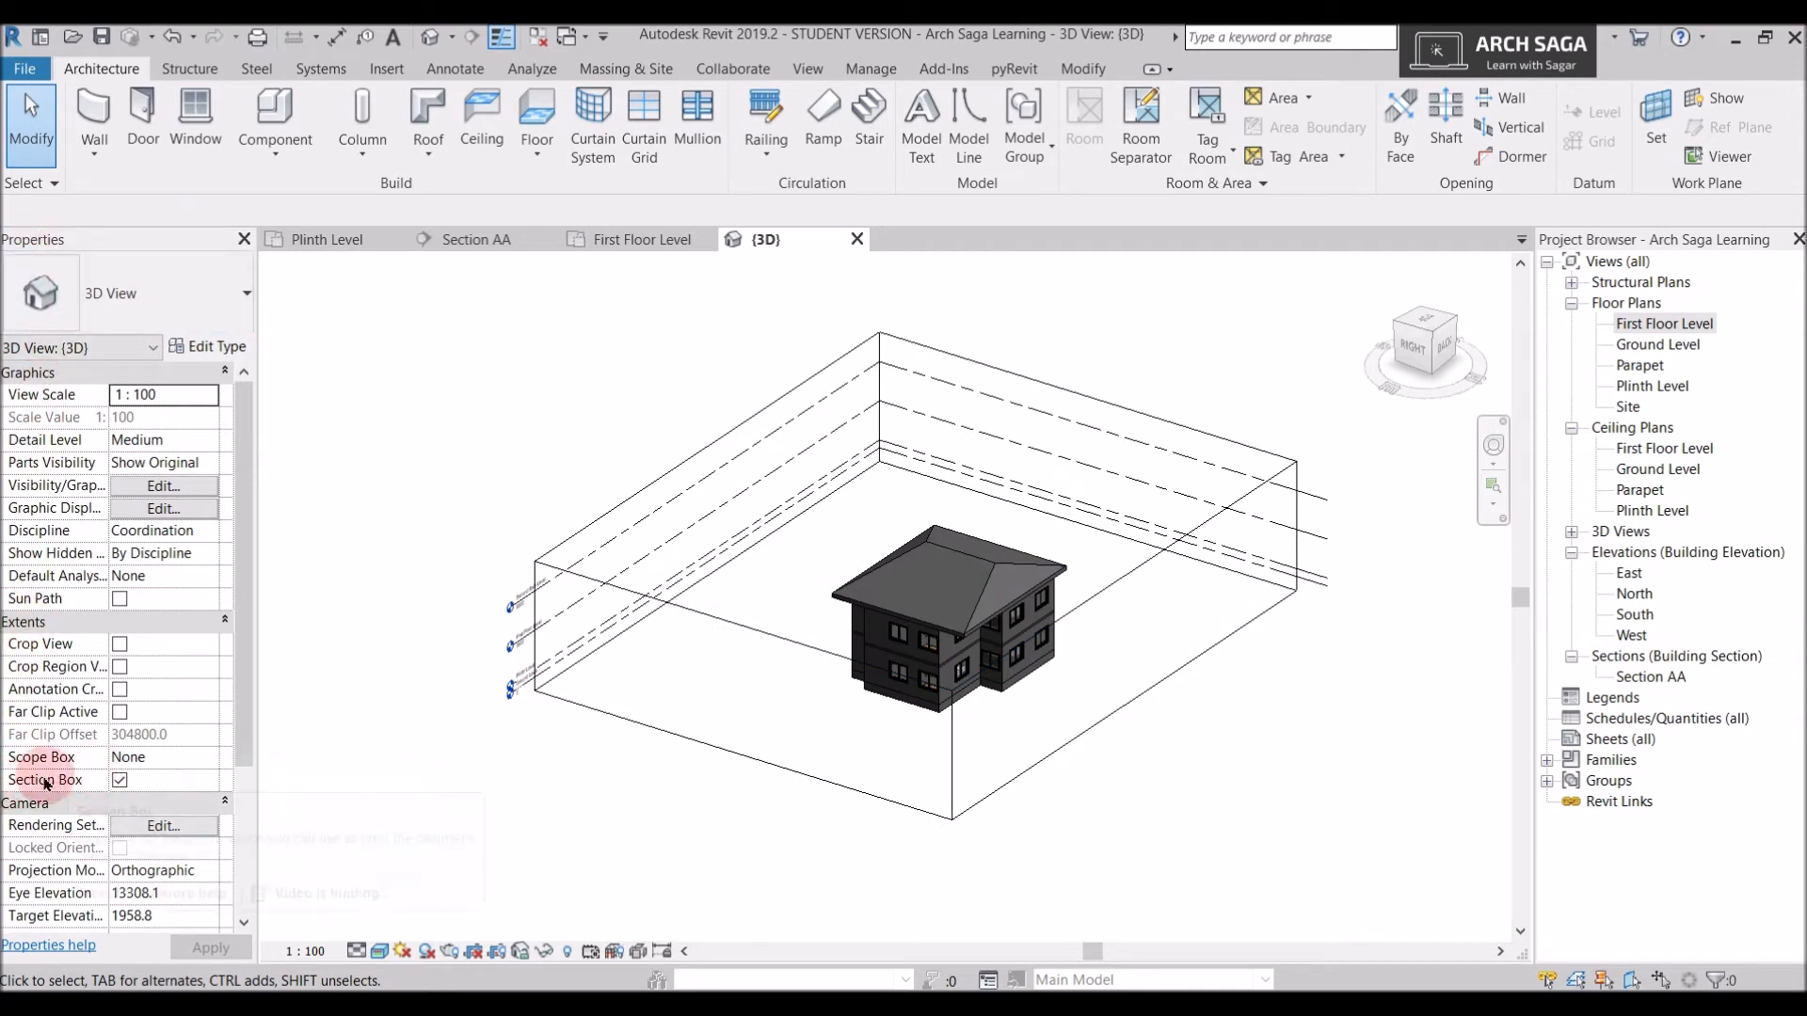
click(119, 780)
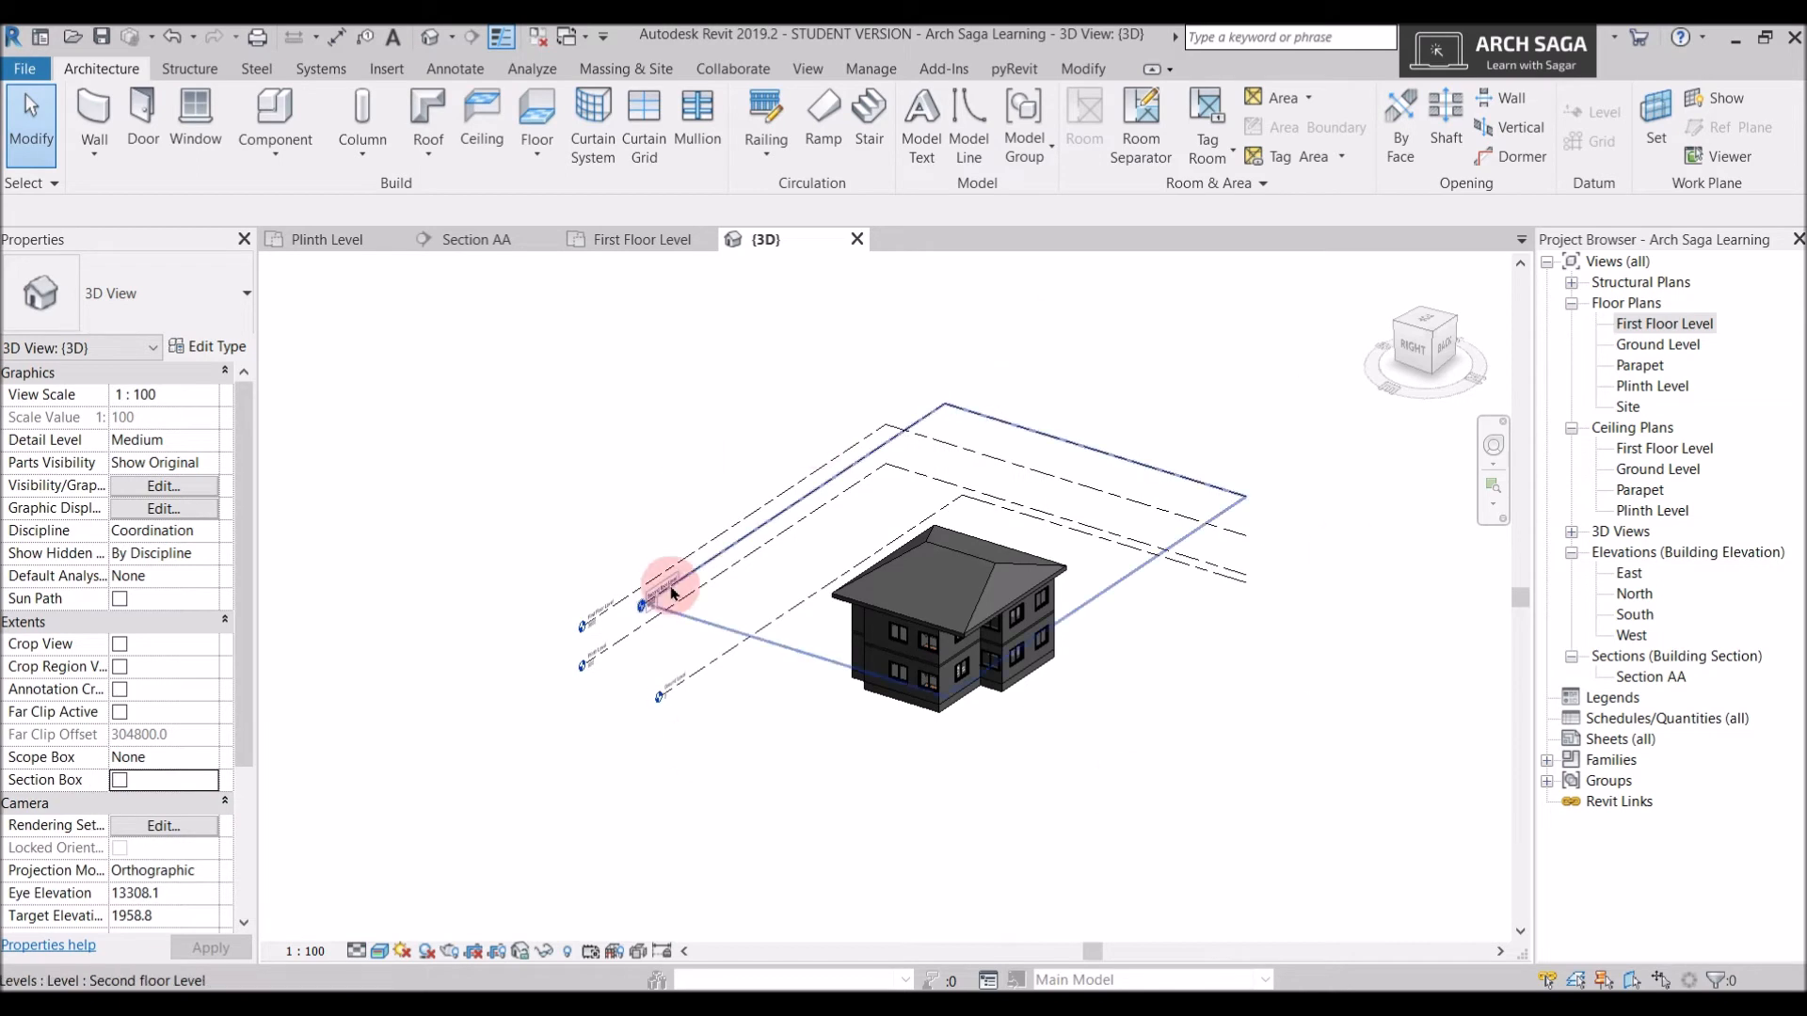
click(120, 782)
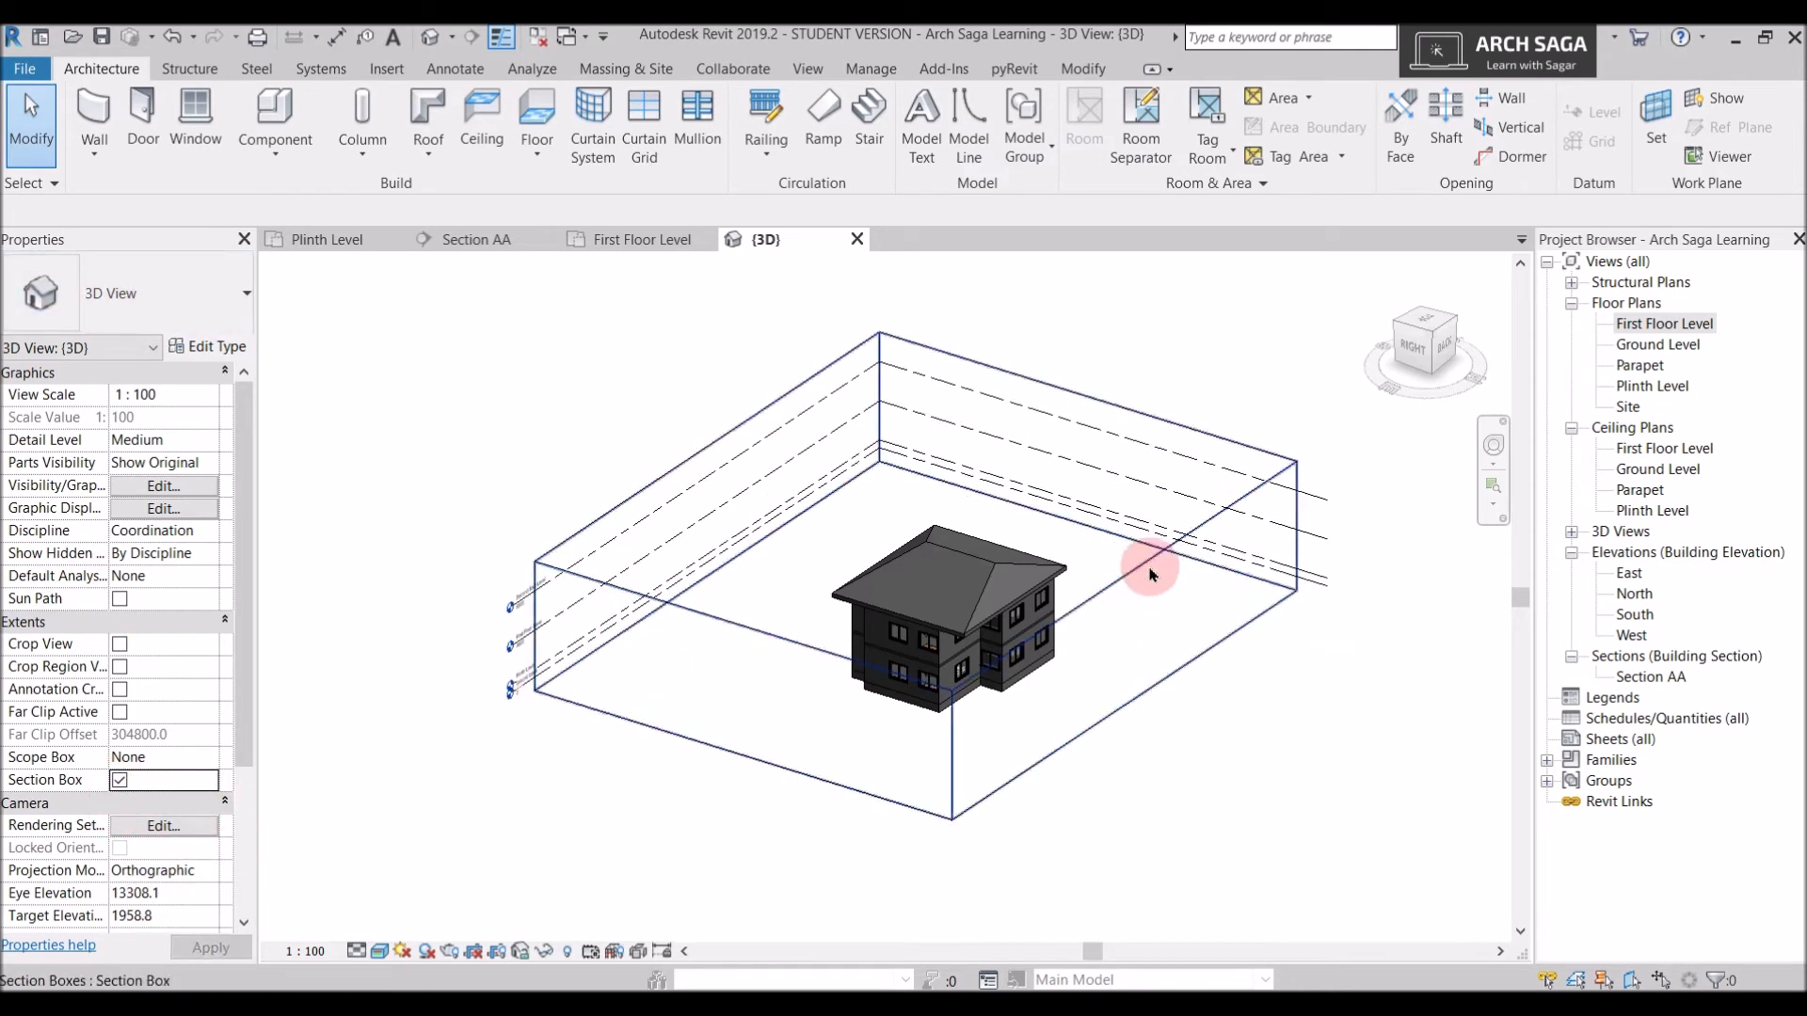
Pull the section box face at the back of the house inward to cut through the building and expose the upper-floor rooms
click(1202, 662)
scroll(1201, 661, up, 2)
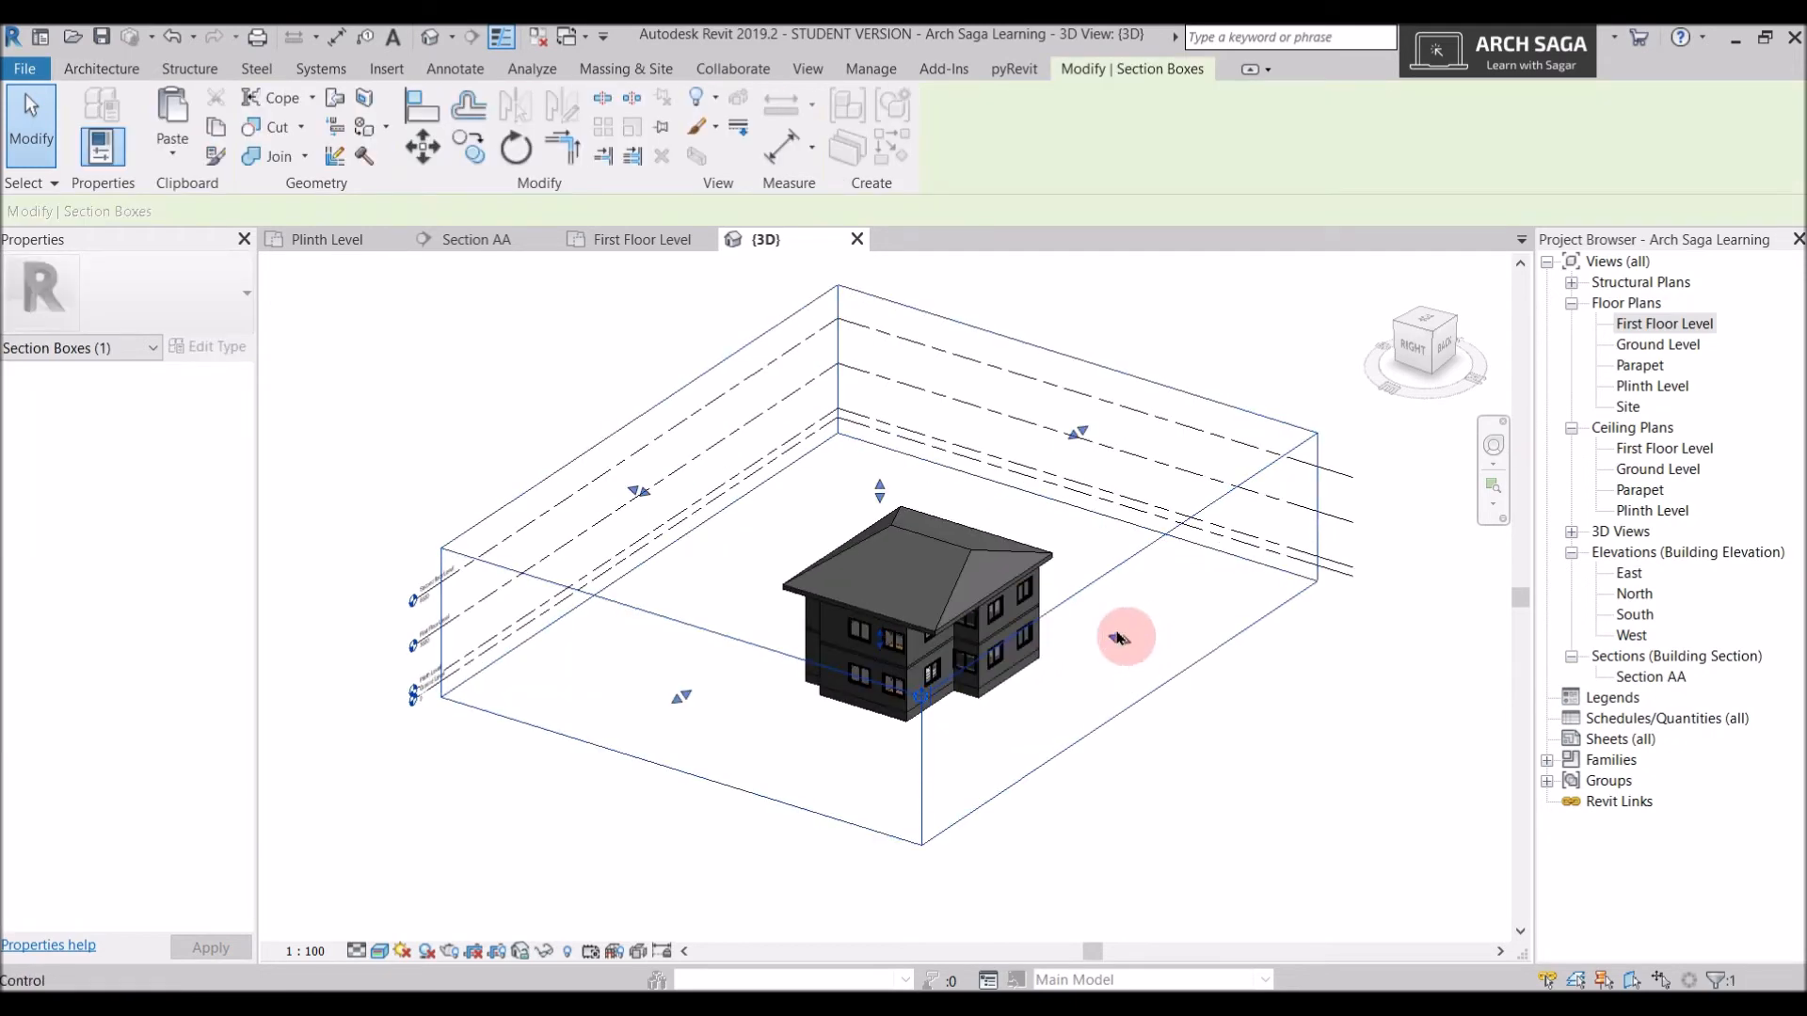
scroll(1040, 609, up, 2)
drag(976, 592, 1064, 673)
shift+middle_drag(1054, 664, 911, 548)
scroll(439, 658, up, 4)
shift+middle_drag(439, 658, 491, 553)
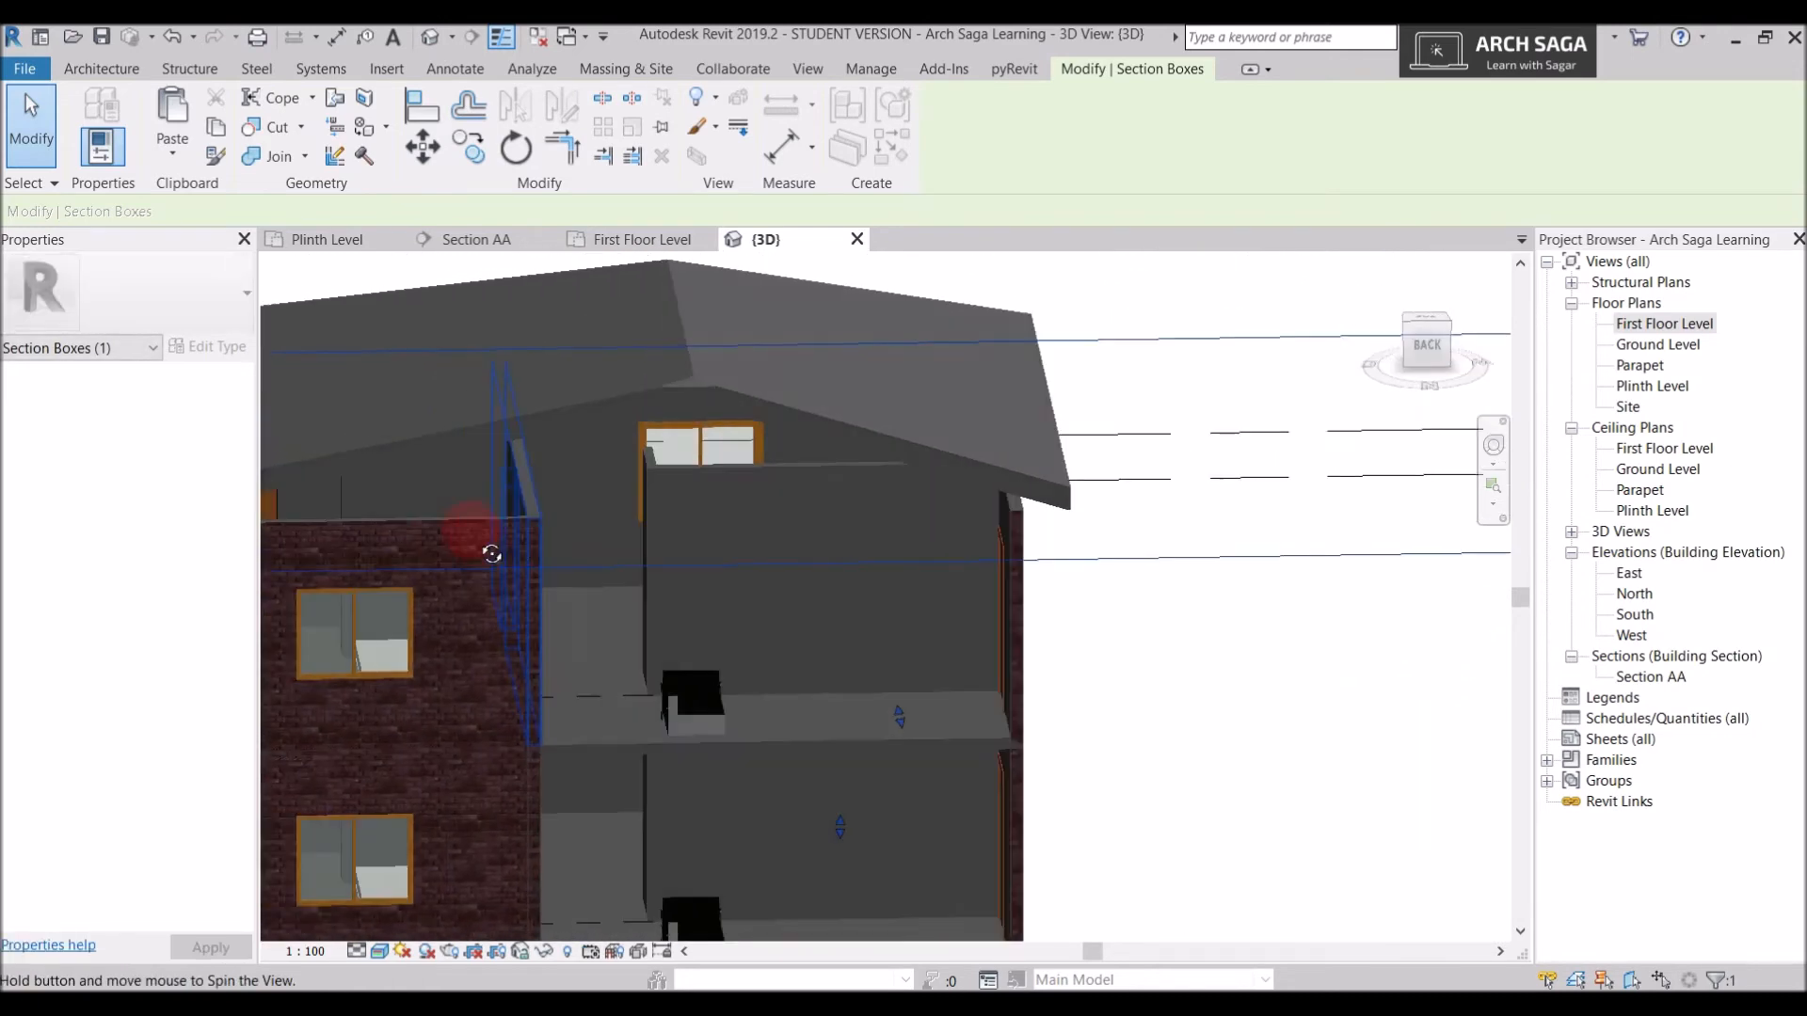
scroll(491, 553, down, 3)
scroll(738, 564, up, 3)
key(Escape)
Attach the tops of the four exposed upper-floor brick walls to the roof
click(552, 518)
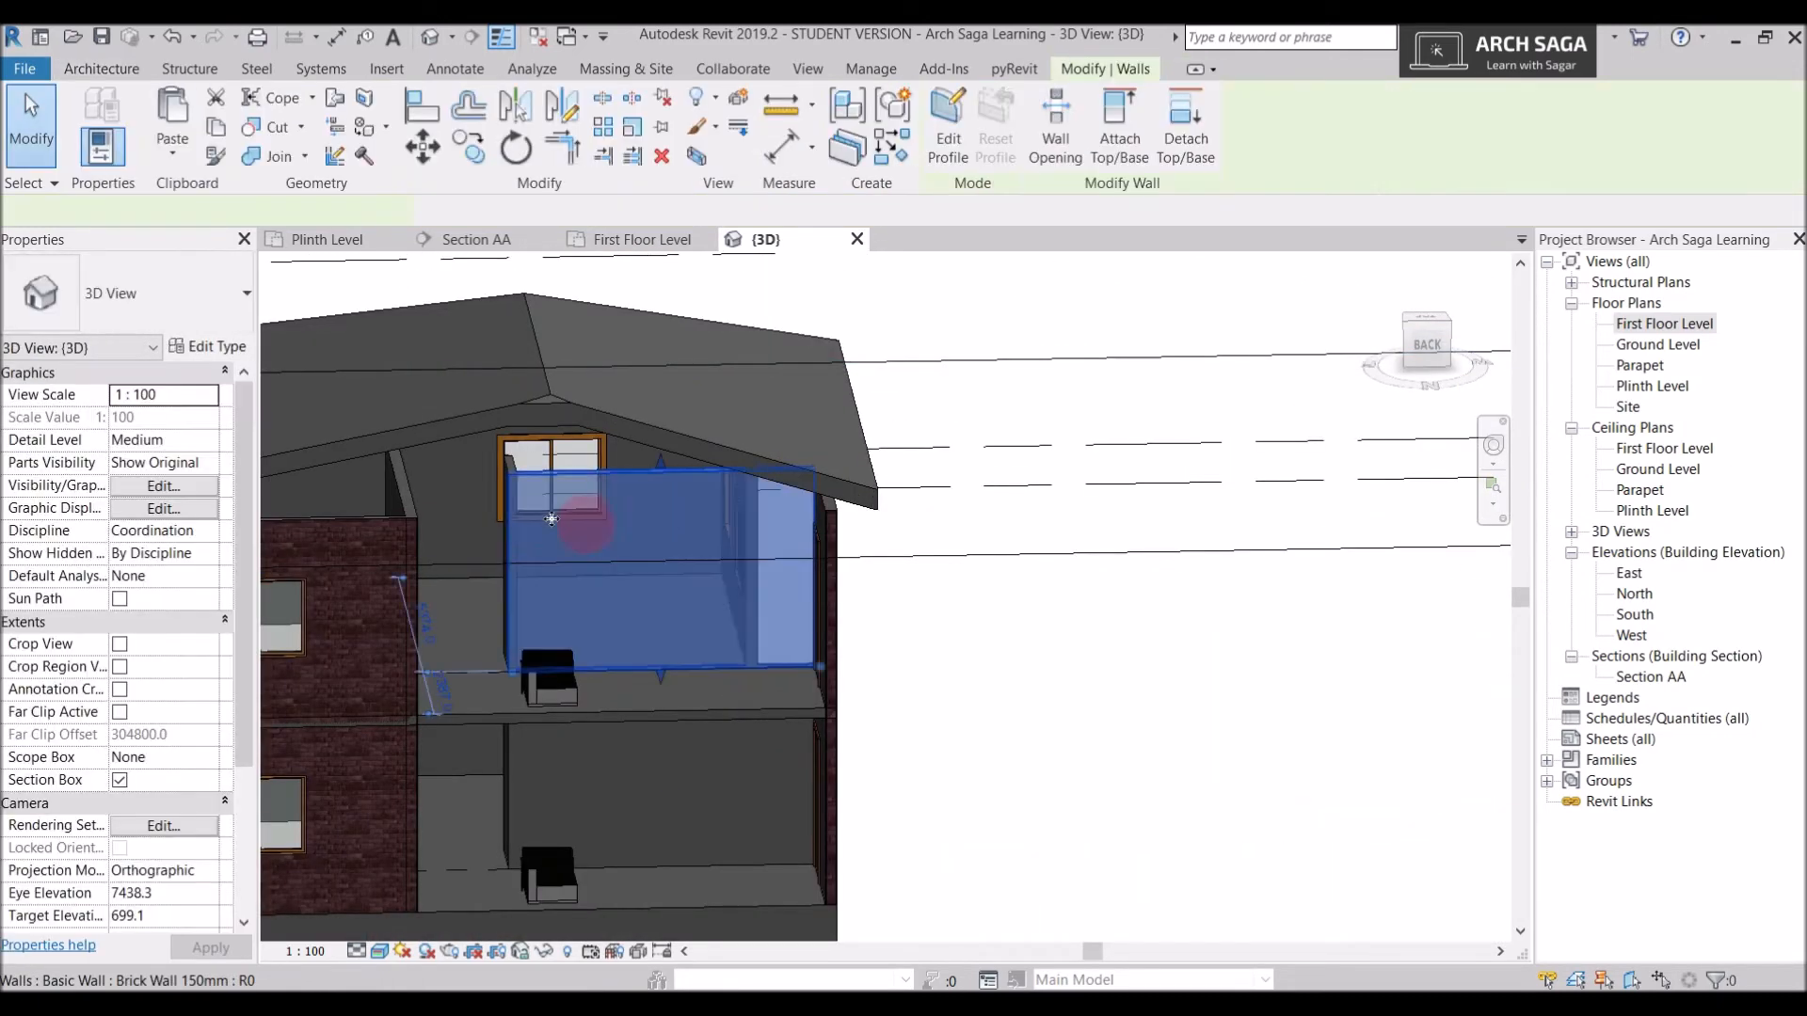
scroll(519, 503, up, 4)
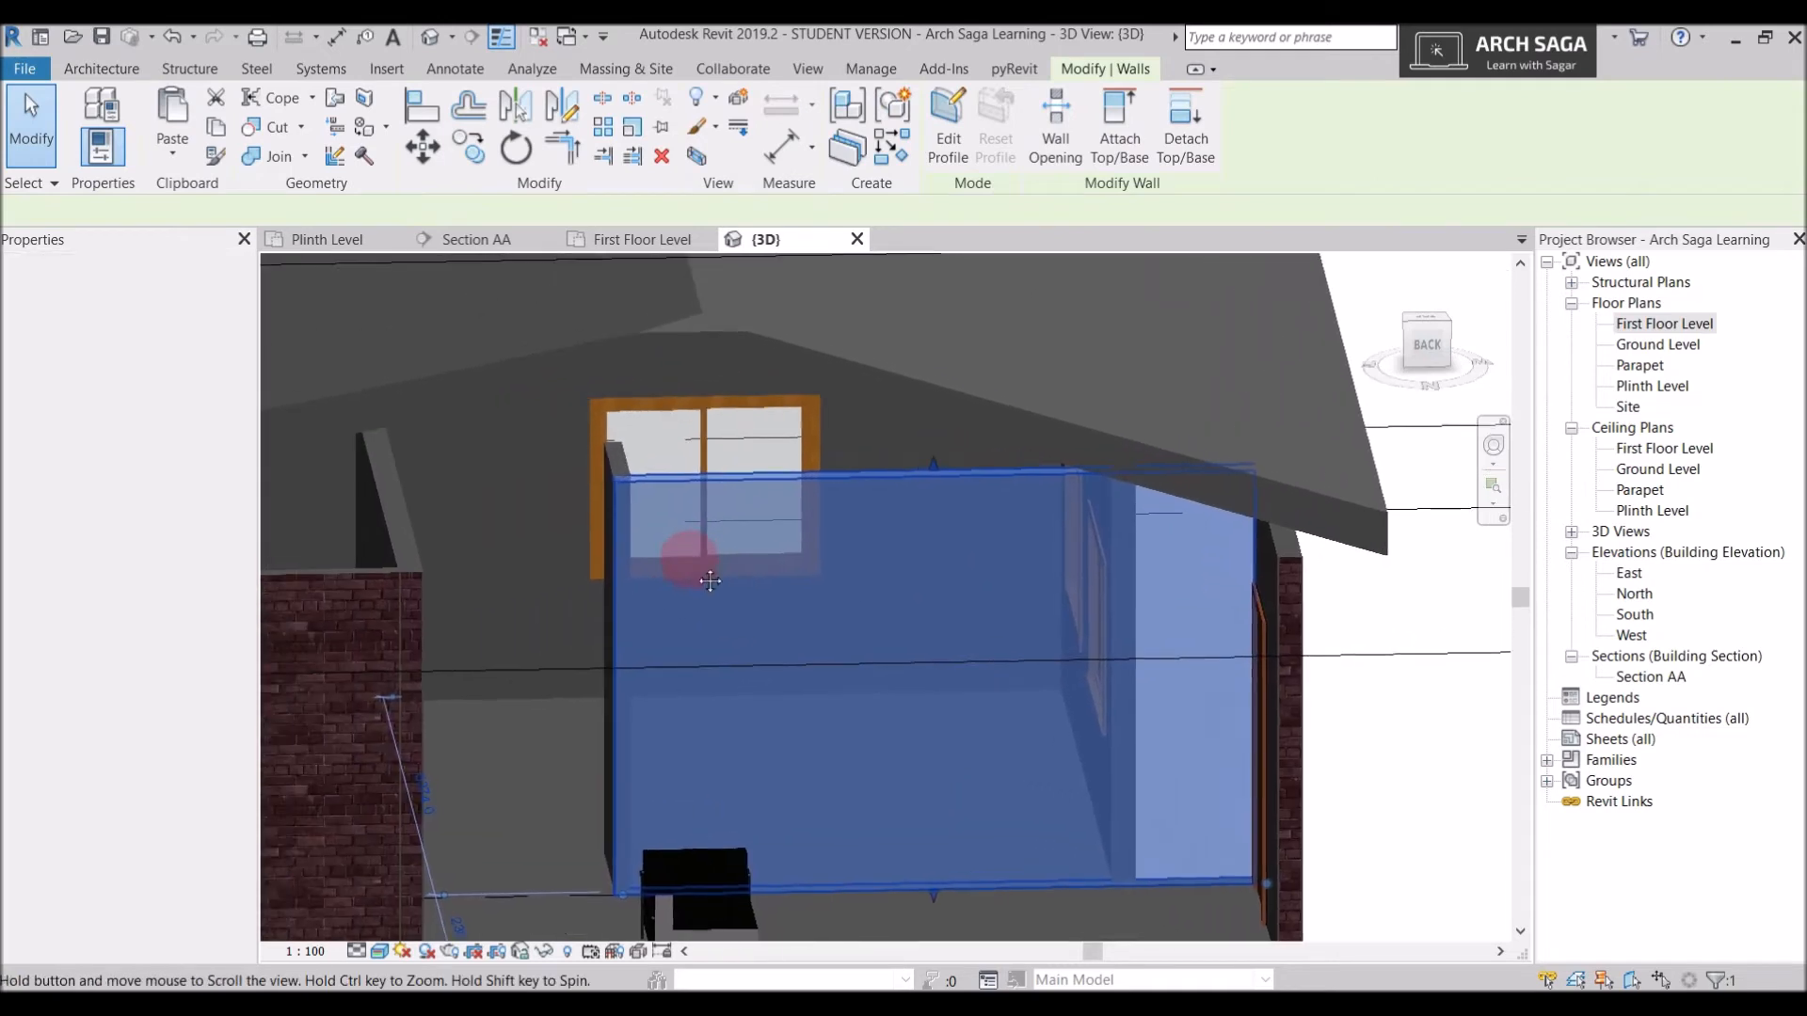
scroll(661, 617, down, 5)
mouse_move(687, 623)
shift+middle_down()
mouse_move(692, 639)
mouse_move(673, 602)
shift+middle_up()
scroll(658, 574, up, 3)
ctrl+click(657, 574)
ctrl+click(586, 607)
scroll(602, 640, down, 3)
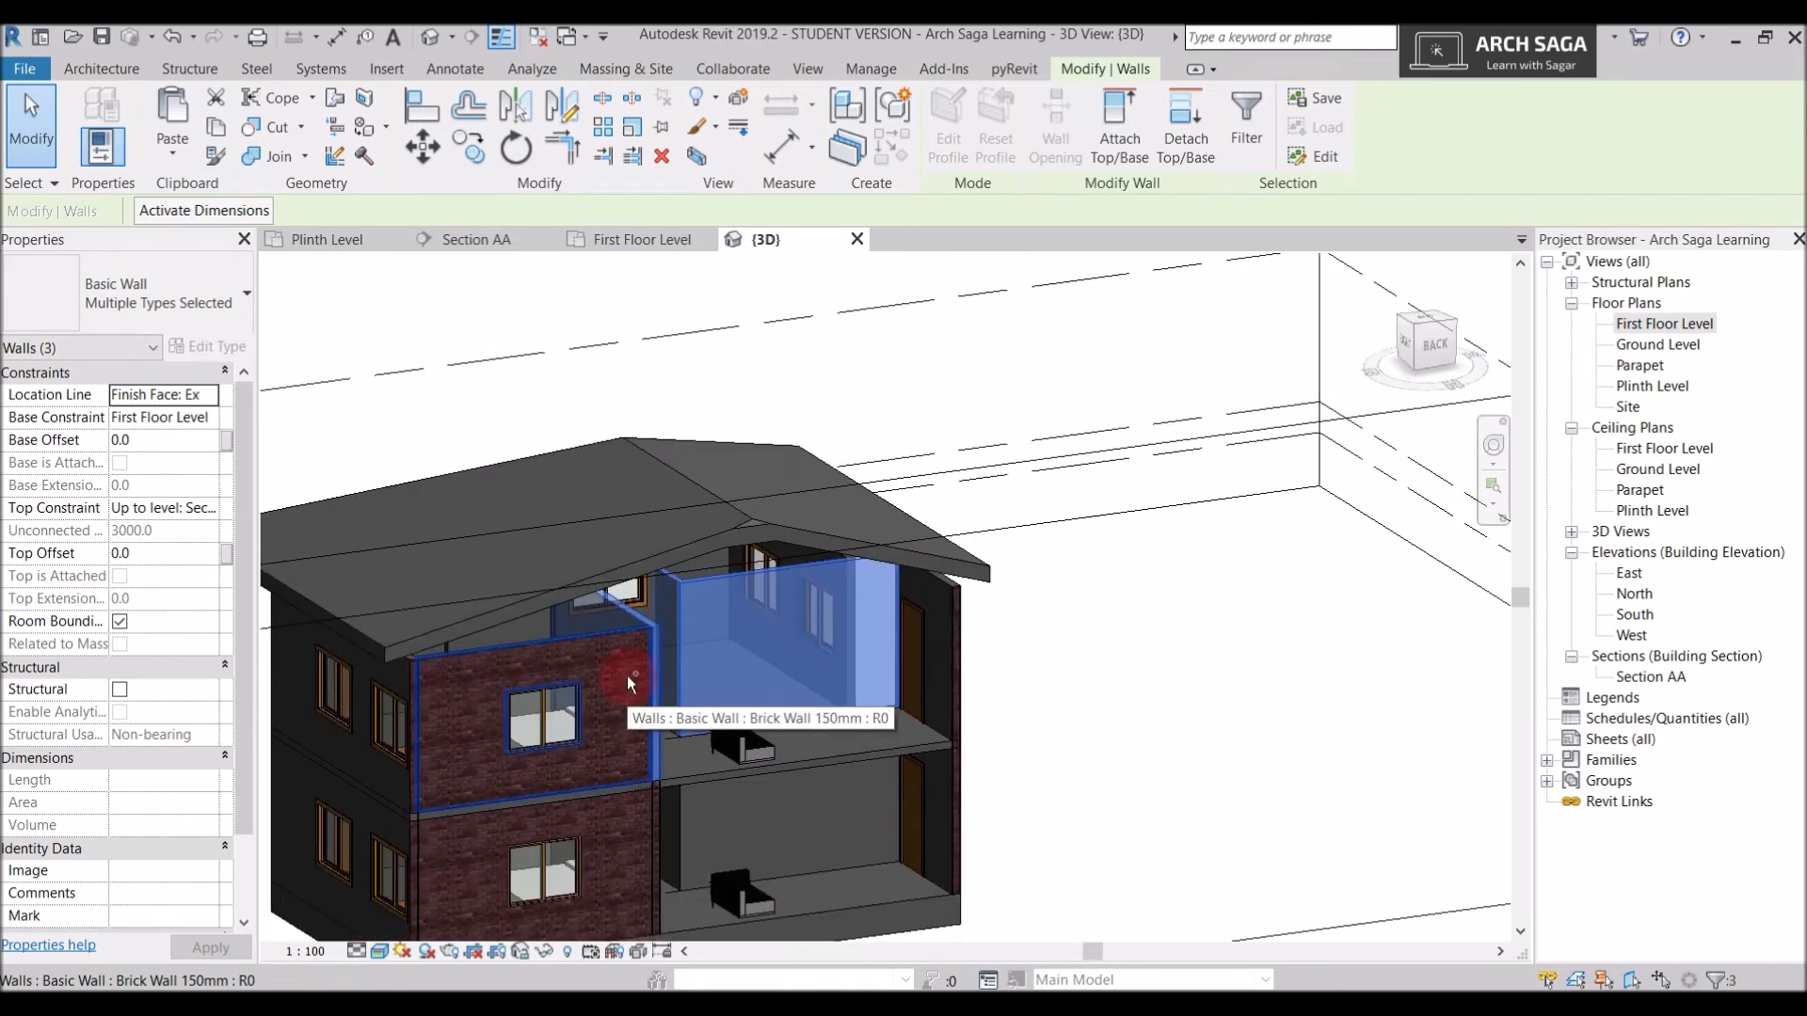
ctrl+click(630, 681)
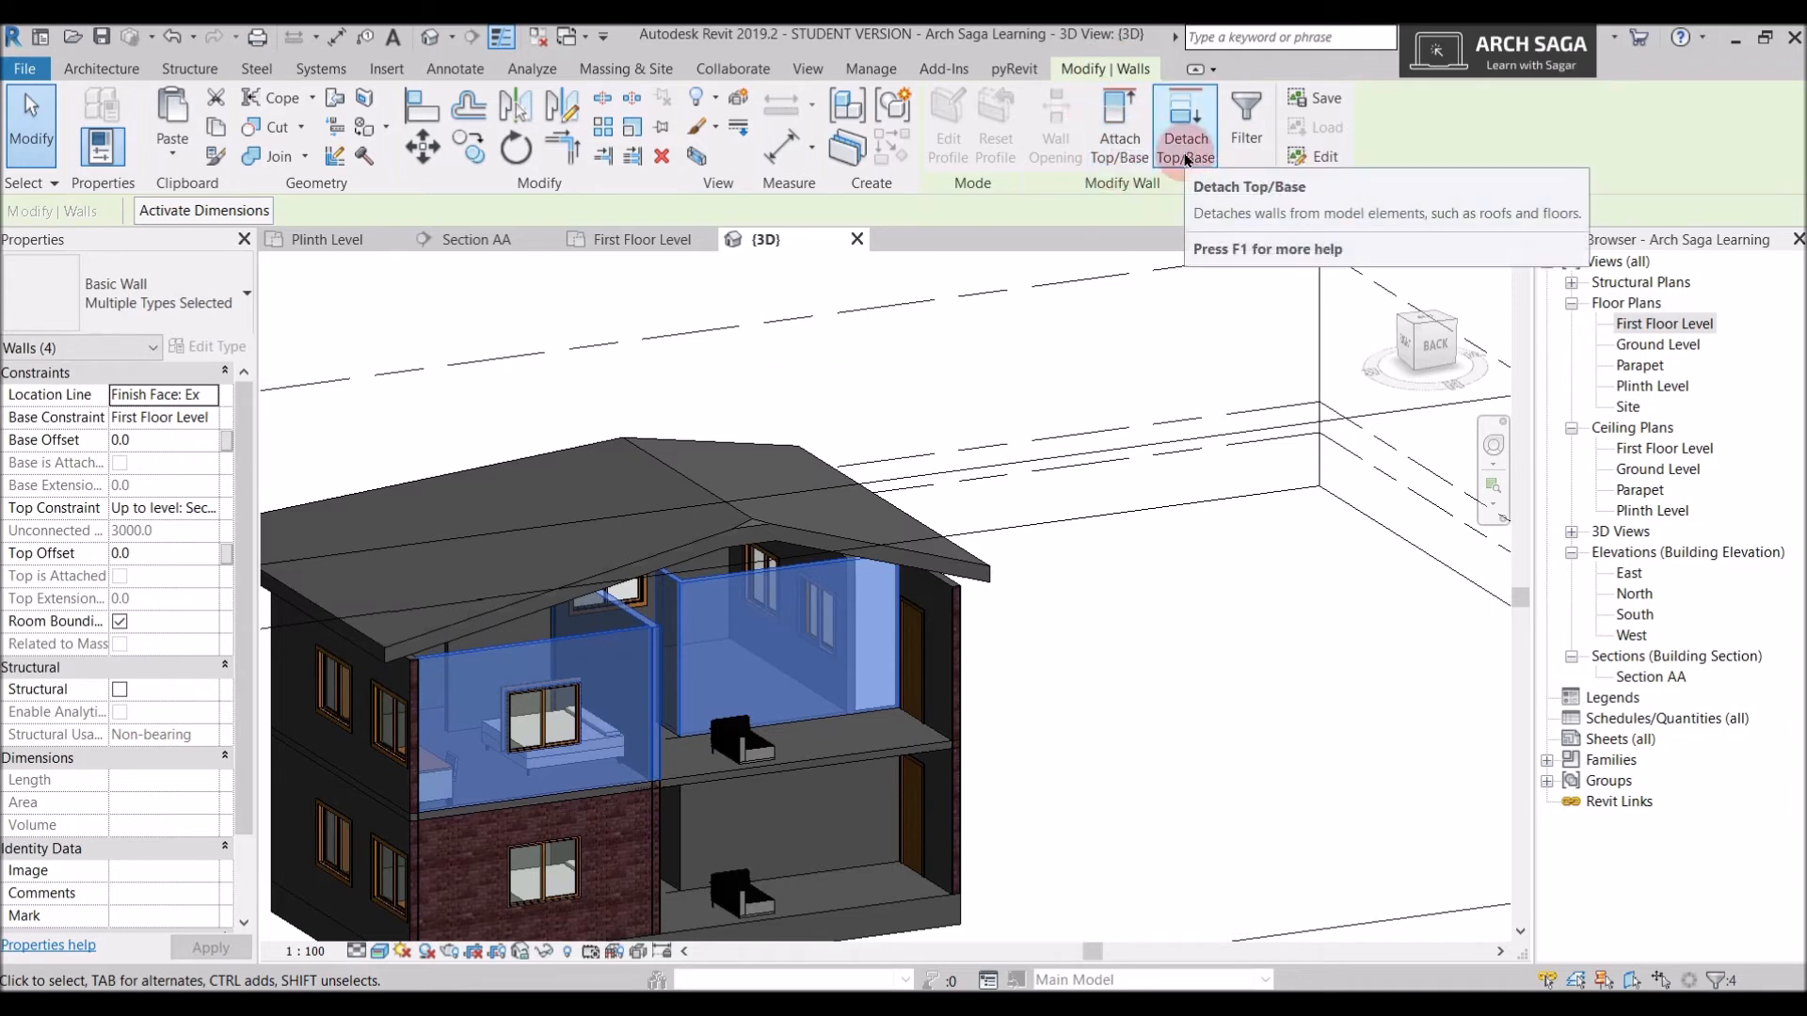
click(1120, 120)
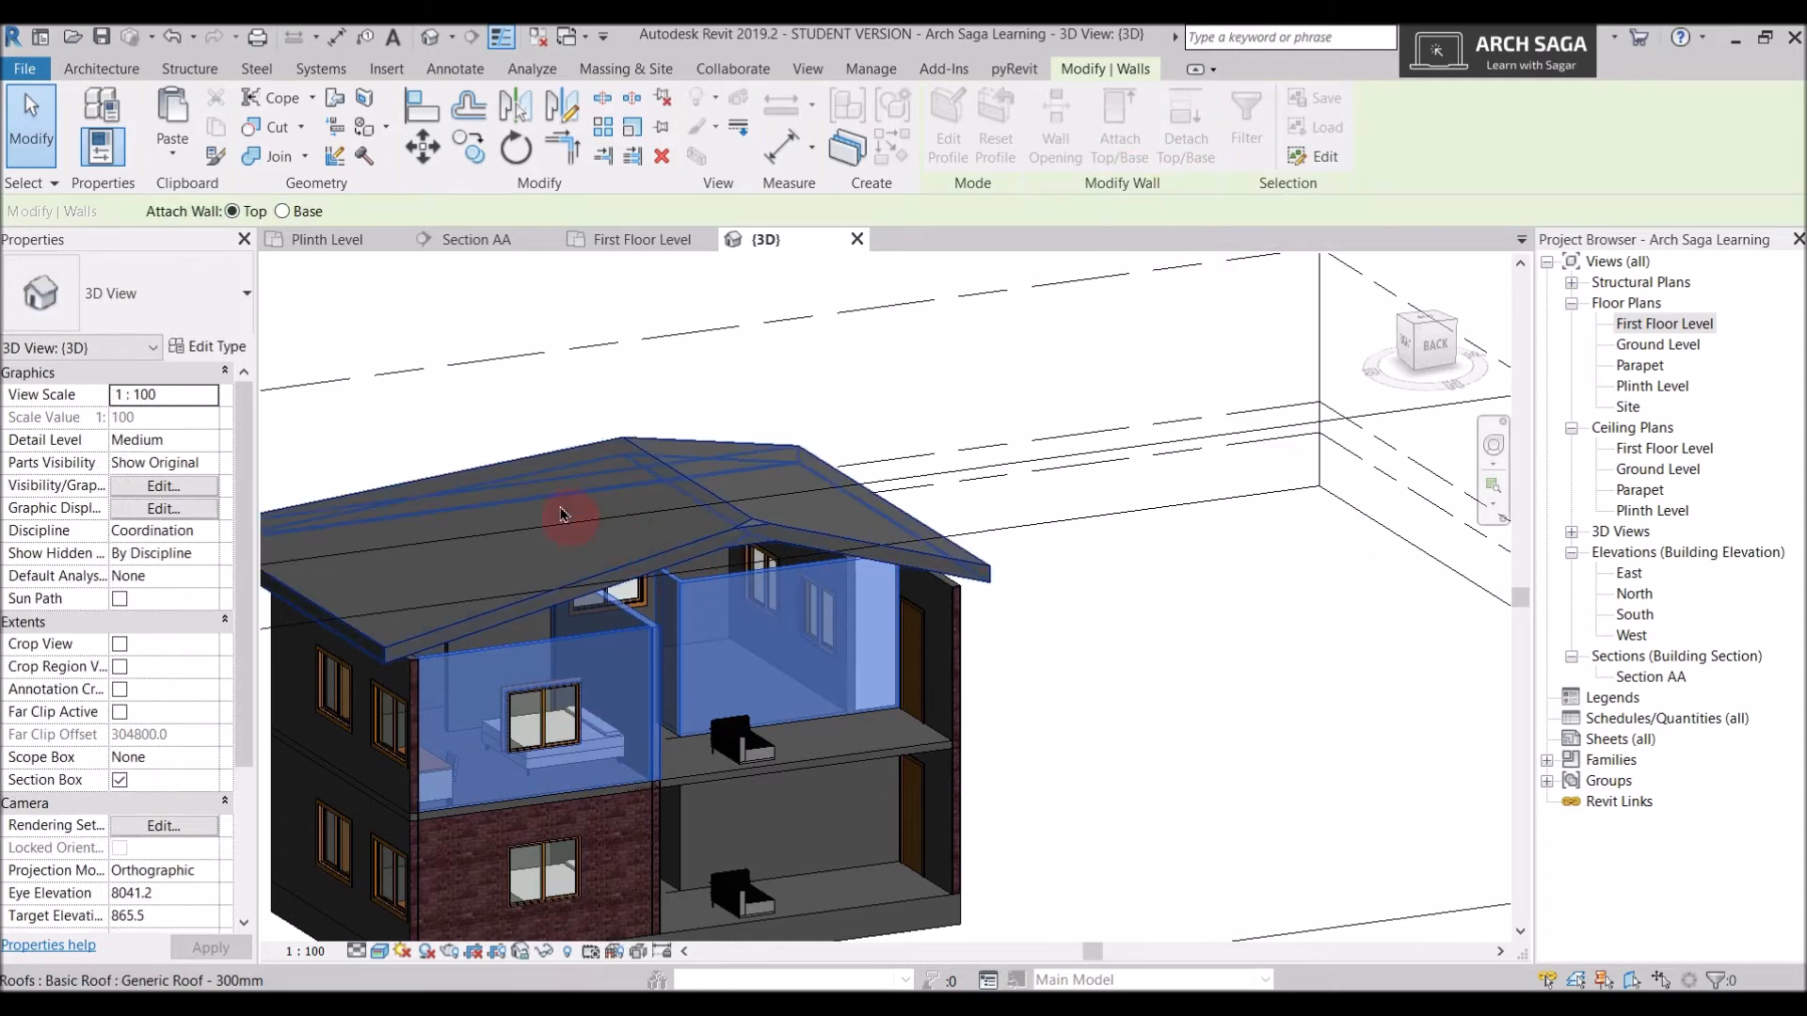
click(628, 467)
click(1021, 619)
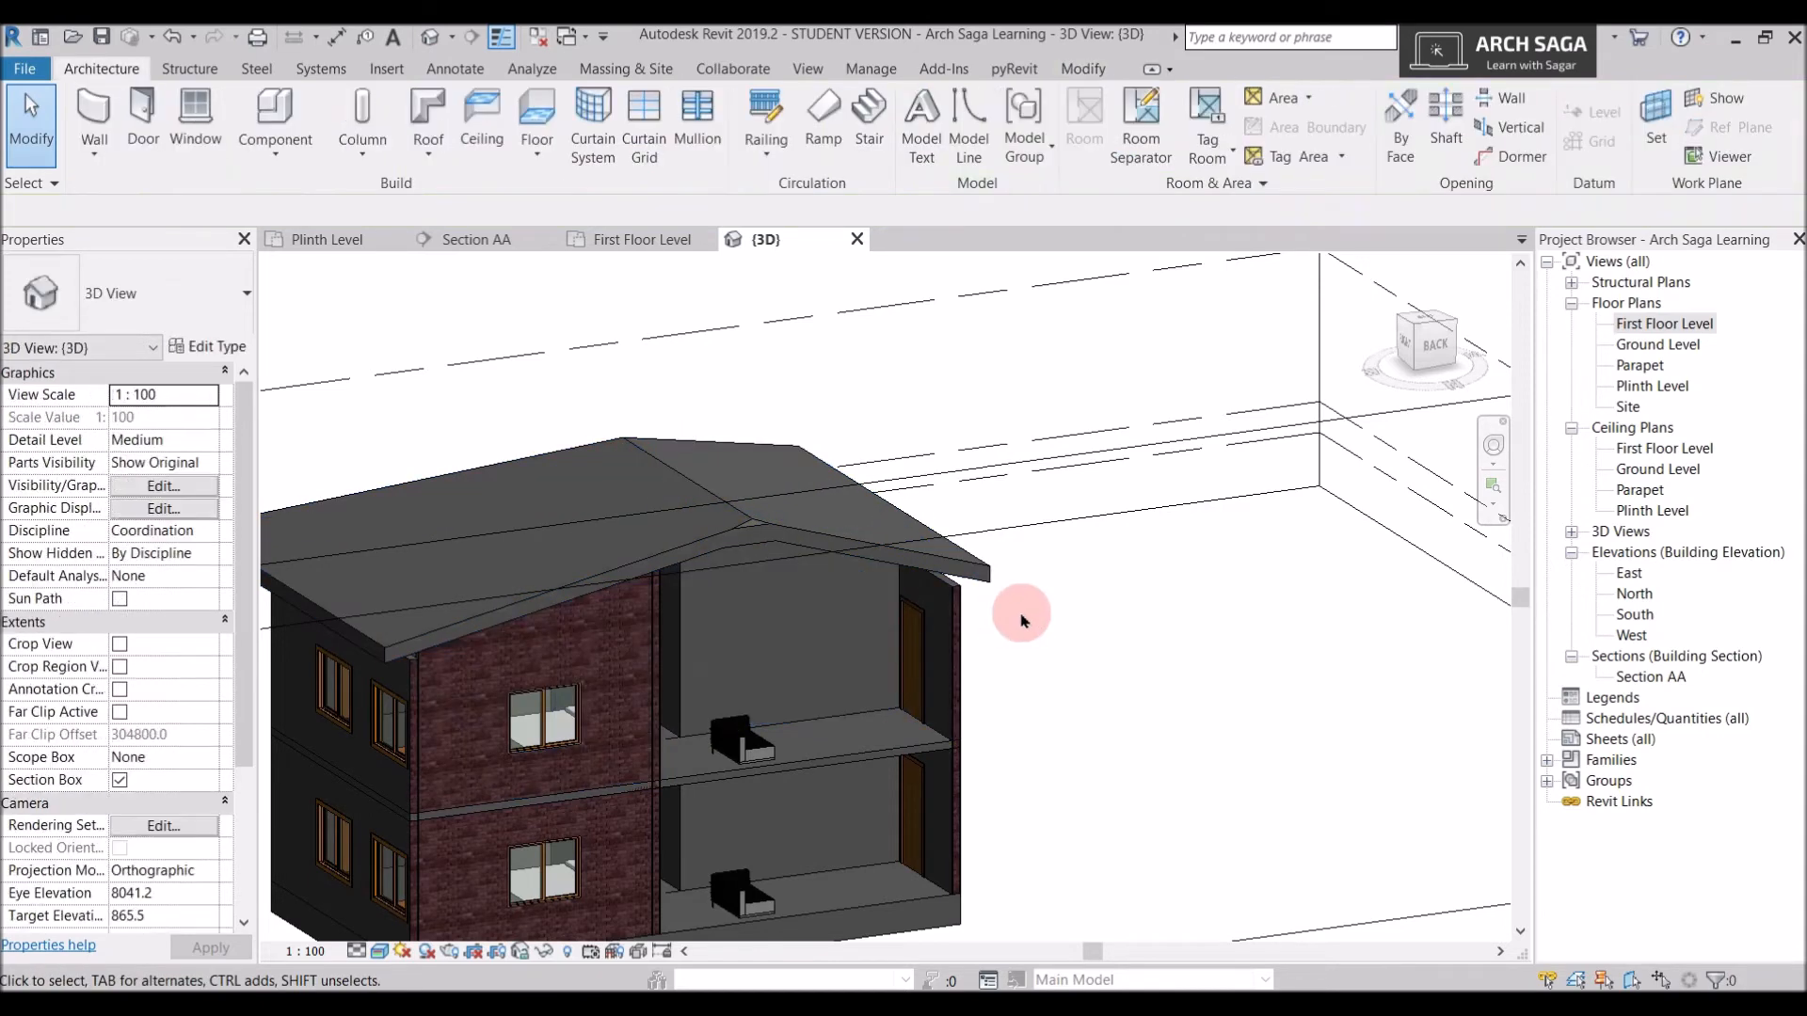
Expand the section box beyond the back of the house so that it encloses the whole building again
scroll(1021, 619, down, 3)
shift+middle_drag(1021, 619, 807, 713)
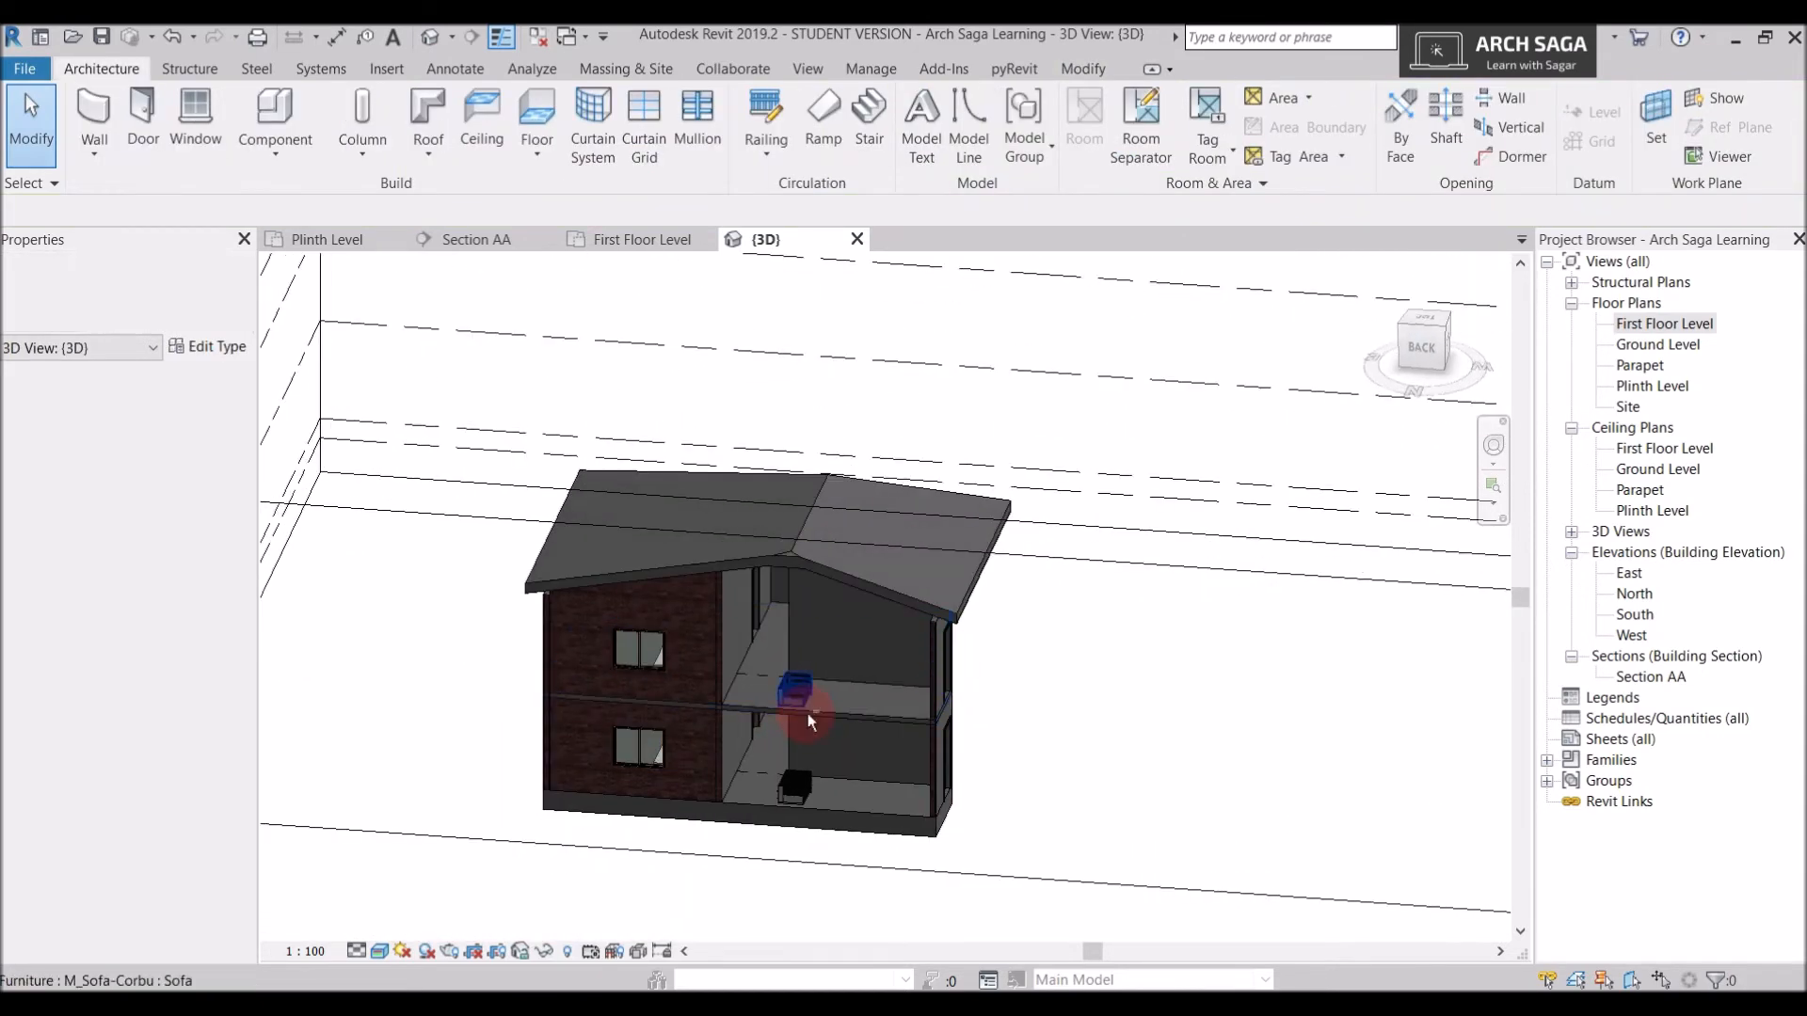
scroll(847, 753, down, 3)
click(947, 807)
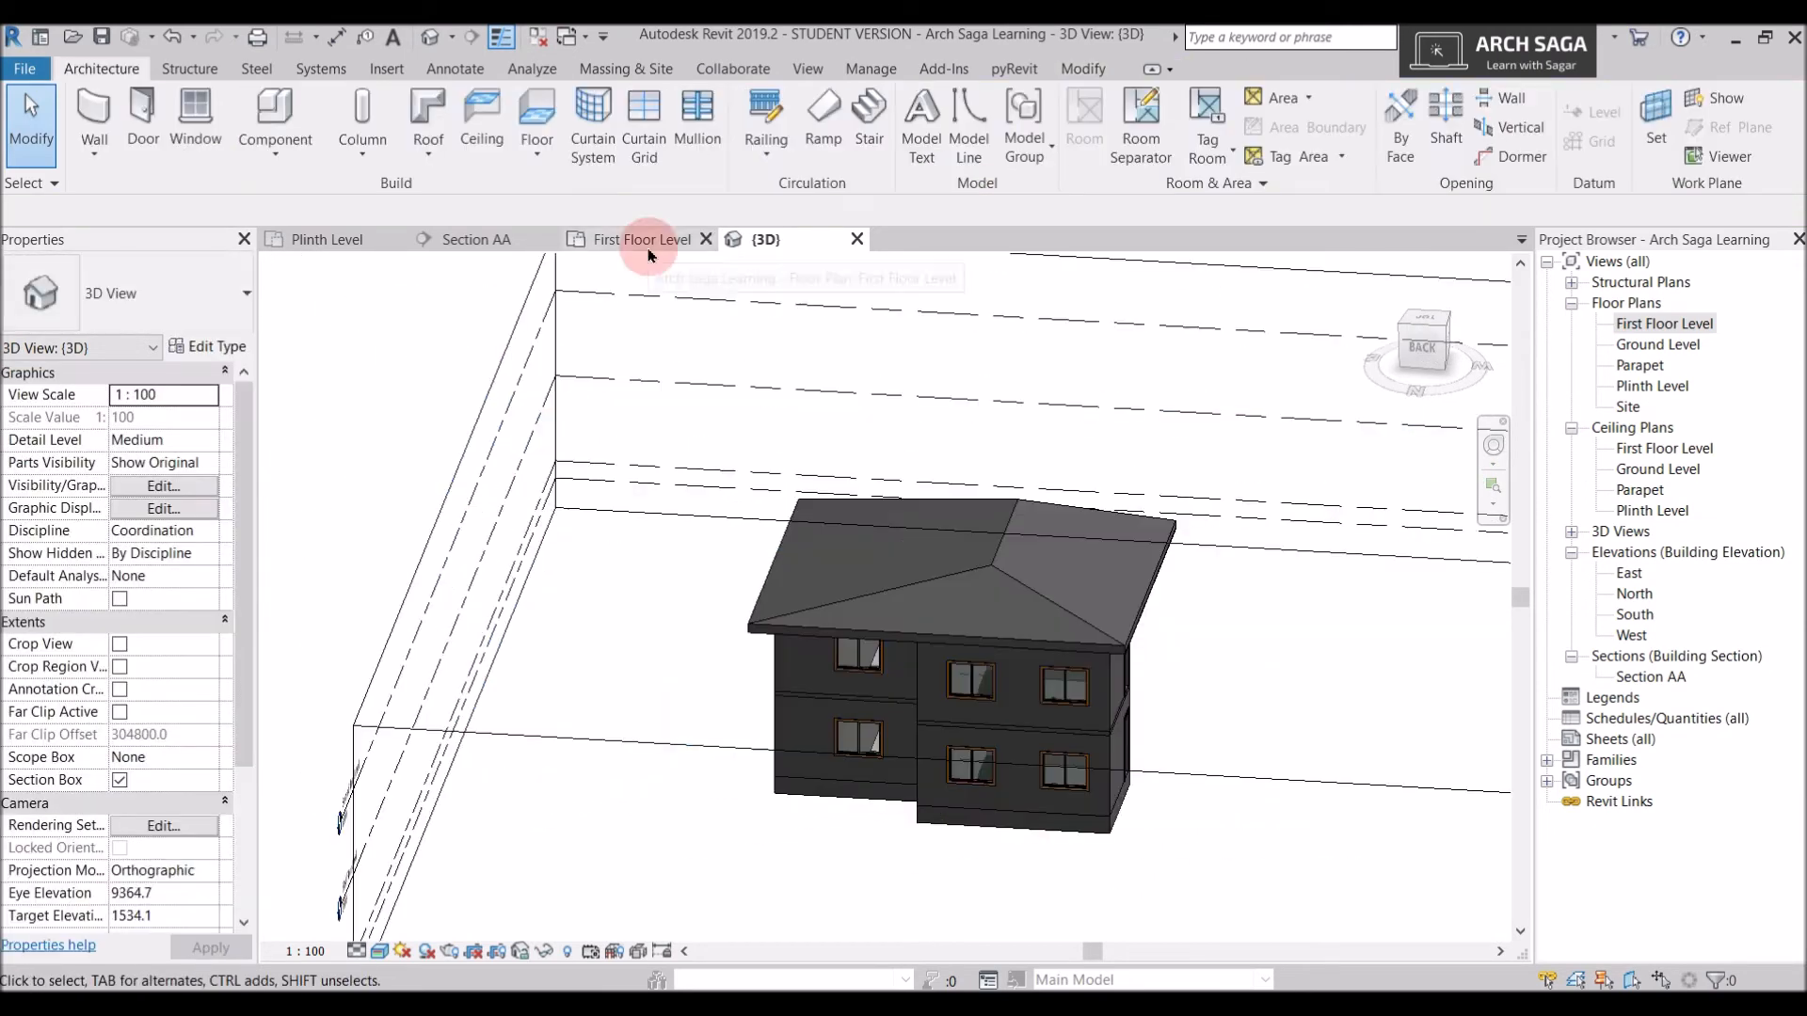
In the Plinth Level plan, delete the short 100 mm wall stub above the Kitchen and the upper window in the Kitchen's outer wall
click(381, 246)
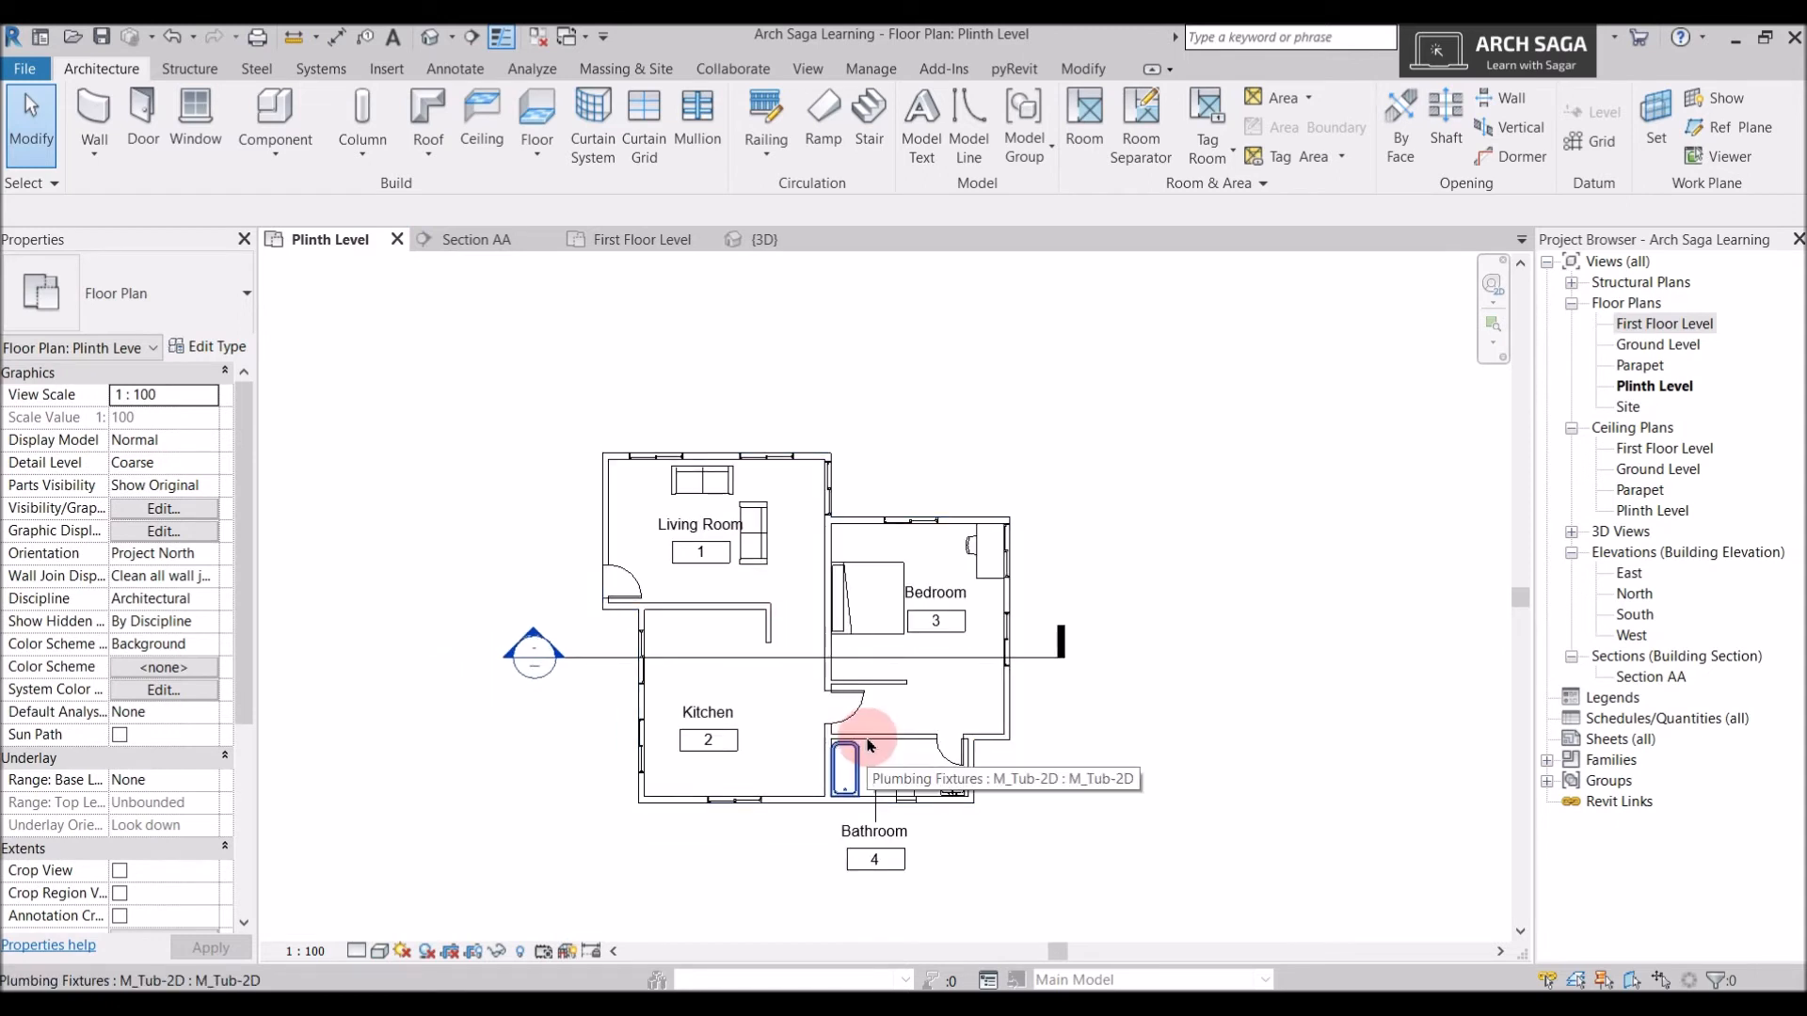
scroll(637, 625, up, 3)
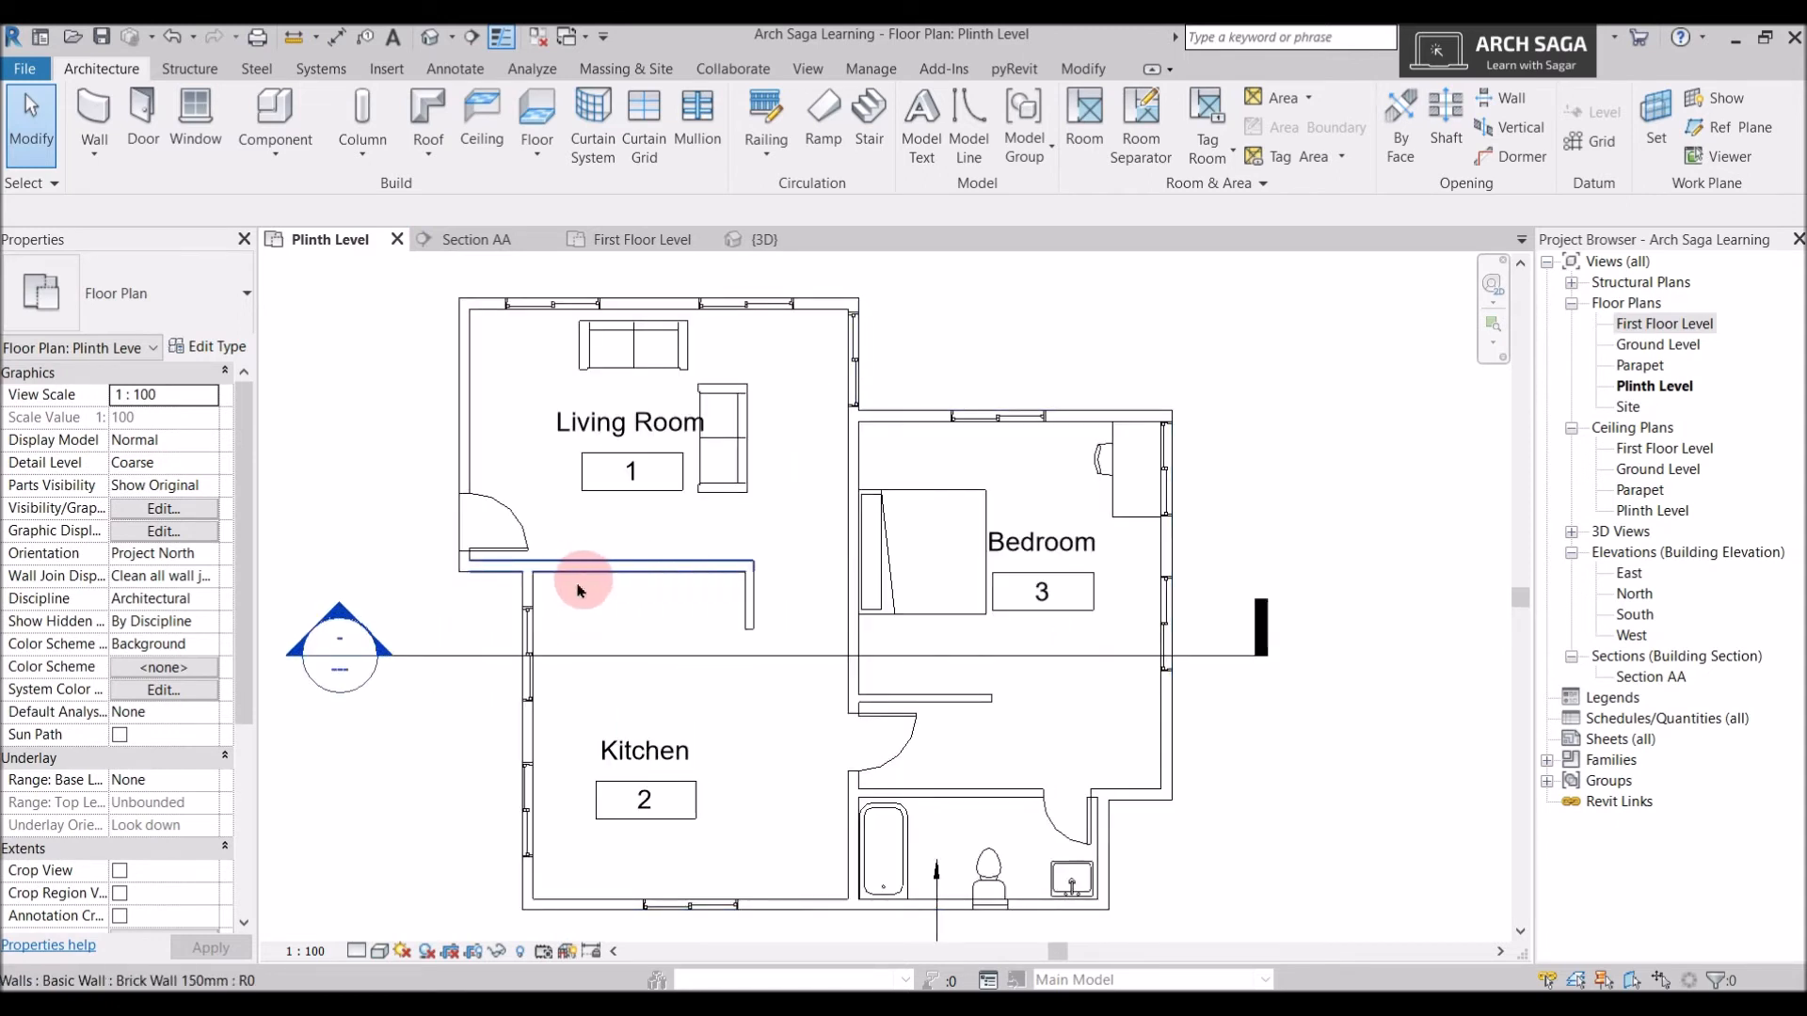
scroll(750, 623, up, 2)
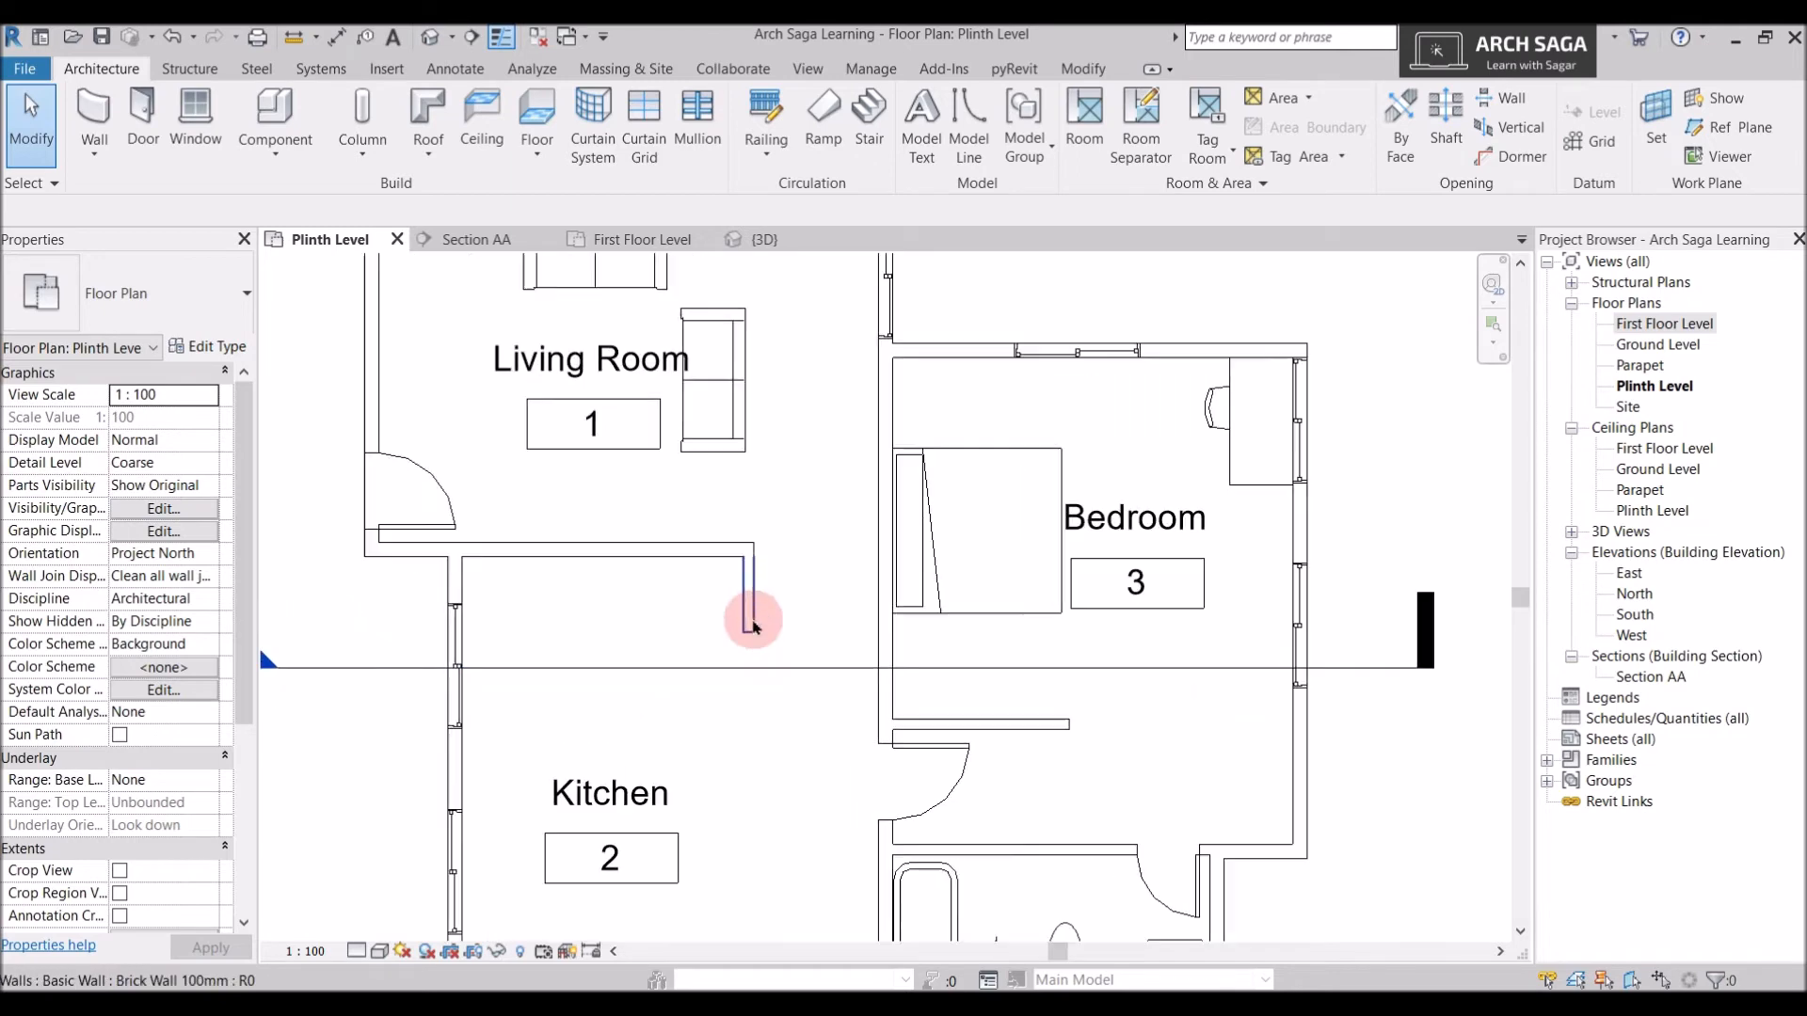
click(749, 621)
scroll(746, 616, down, 3)
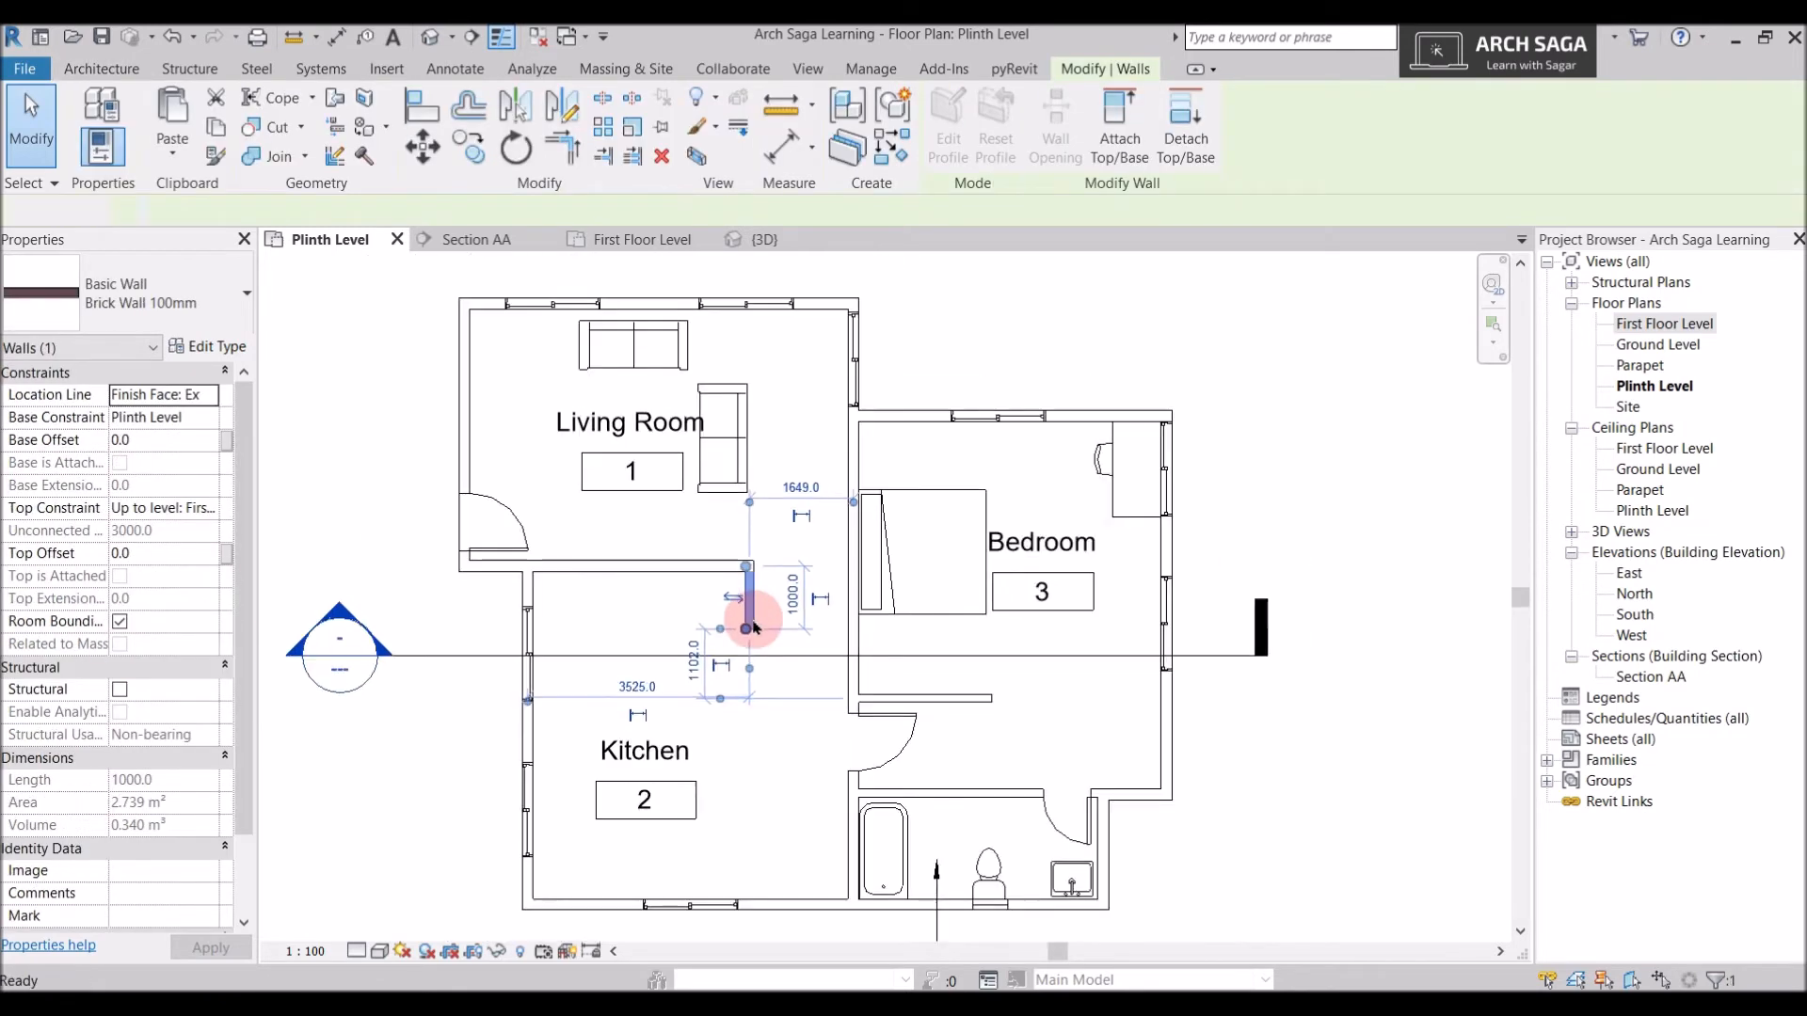
key(Escape)
click(530, 655)
key(Escape)
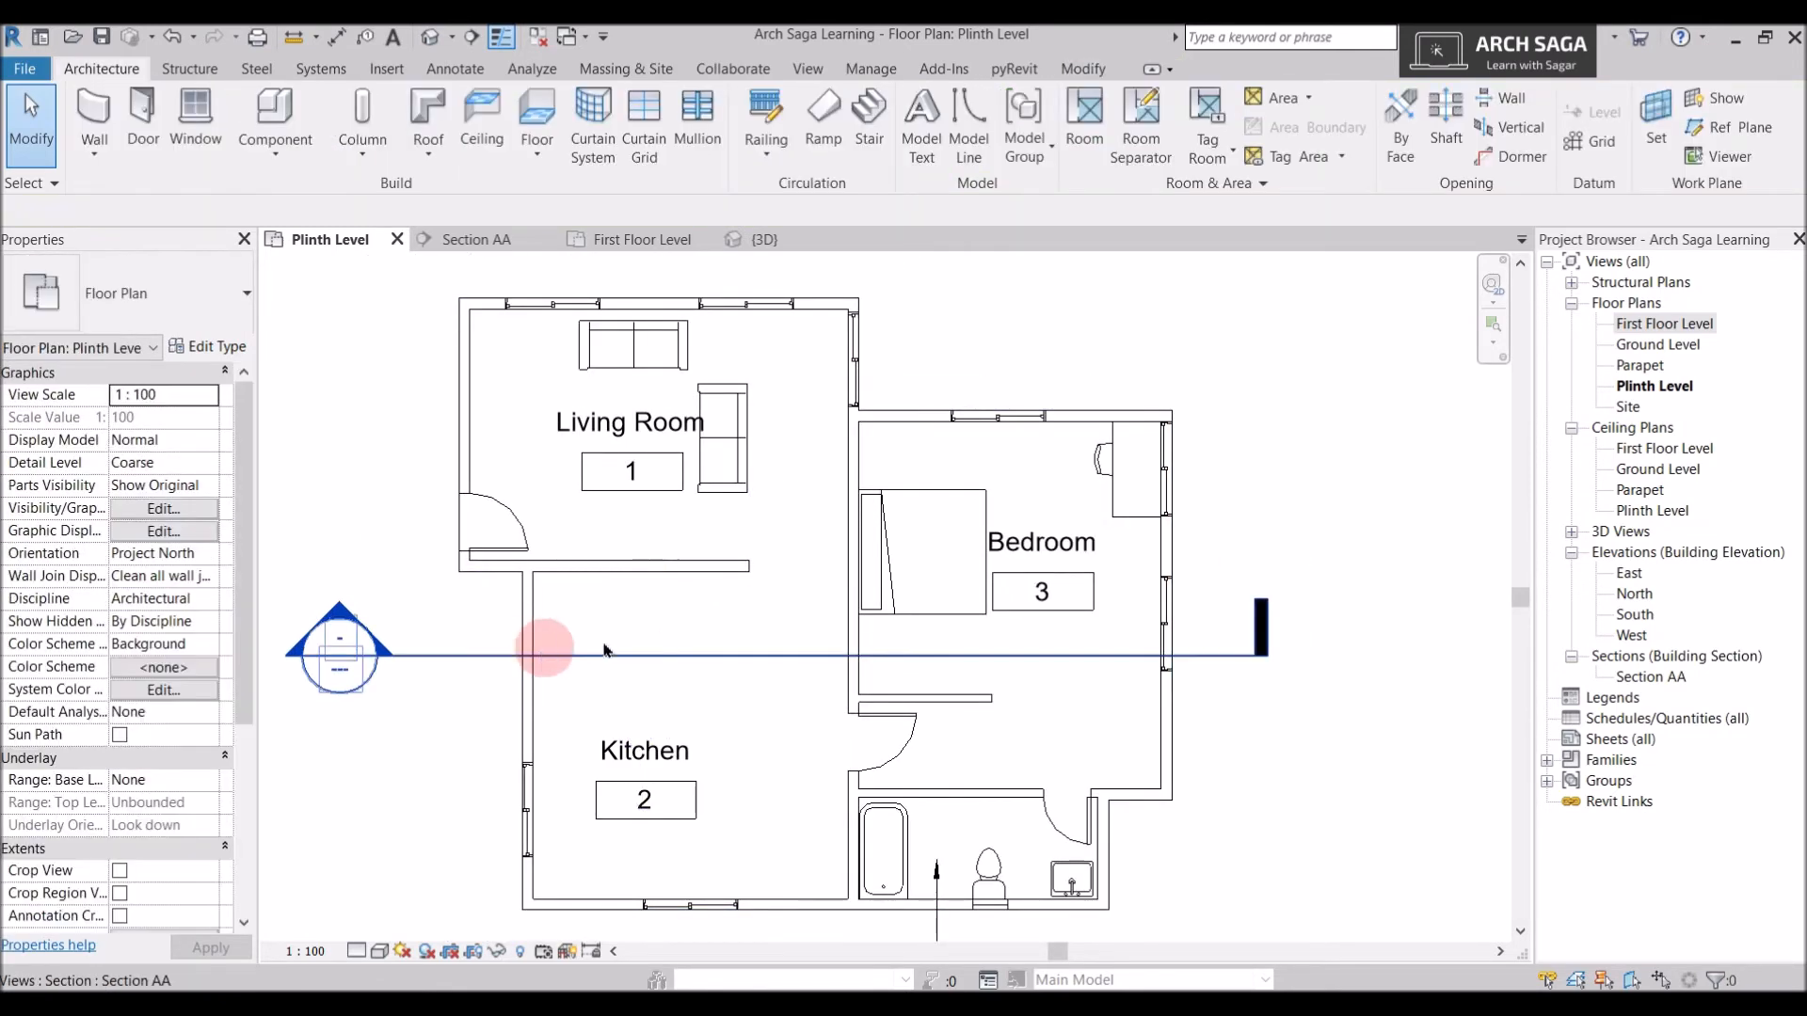
Start a stair from Plinth Level to First Floor Level, dismissing the save reminder, and set the location line to Run: Right
scroll(577, 697, down, 1)
scroll(759, 699, up, 2)
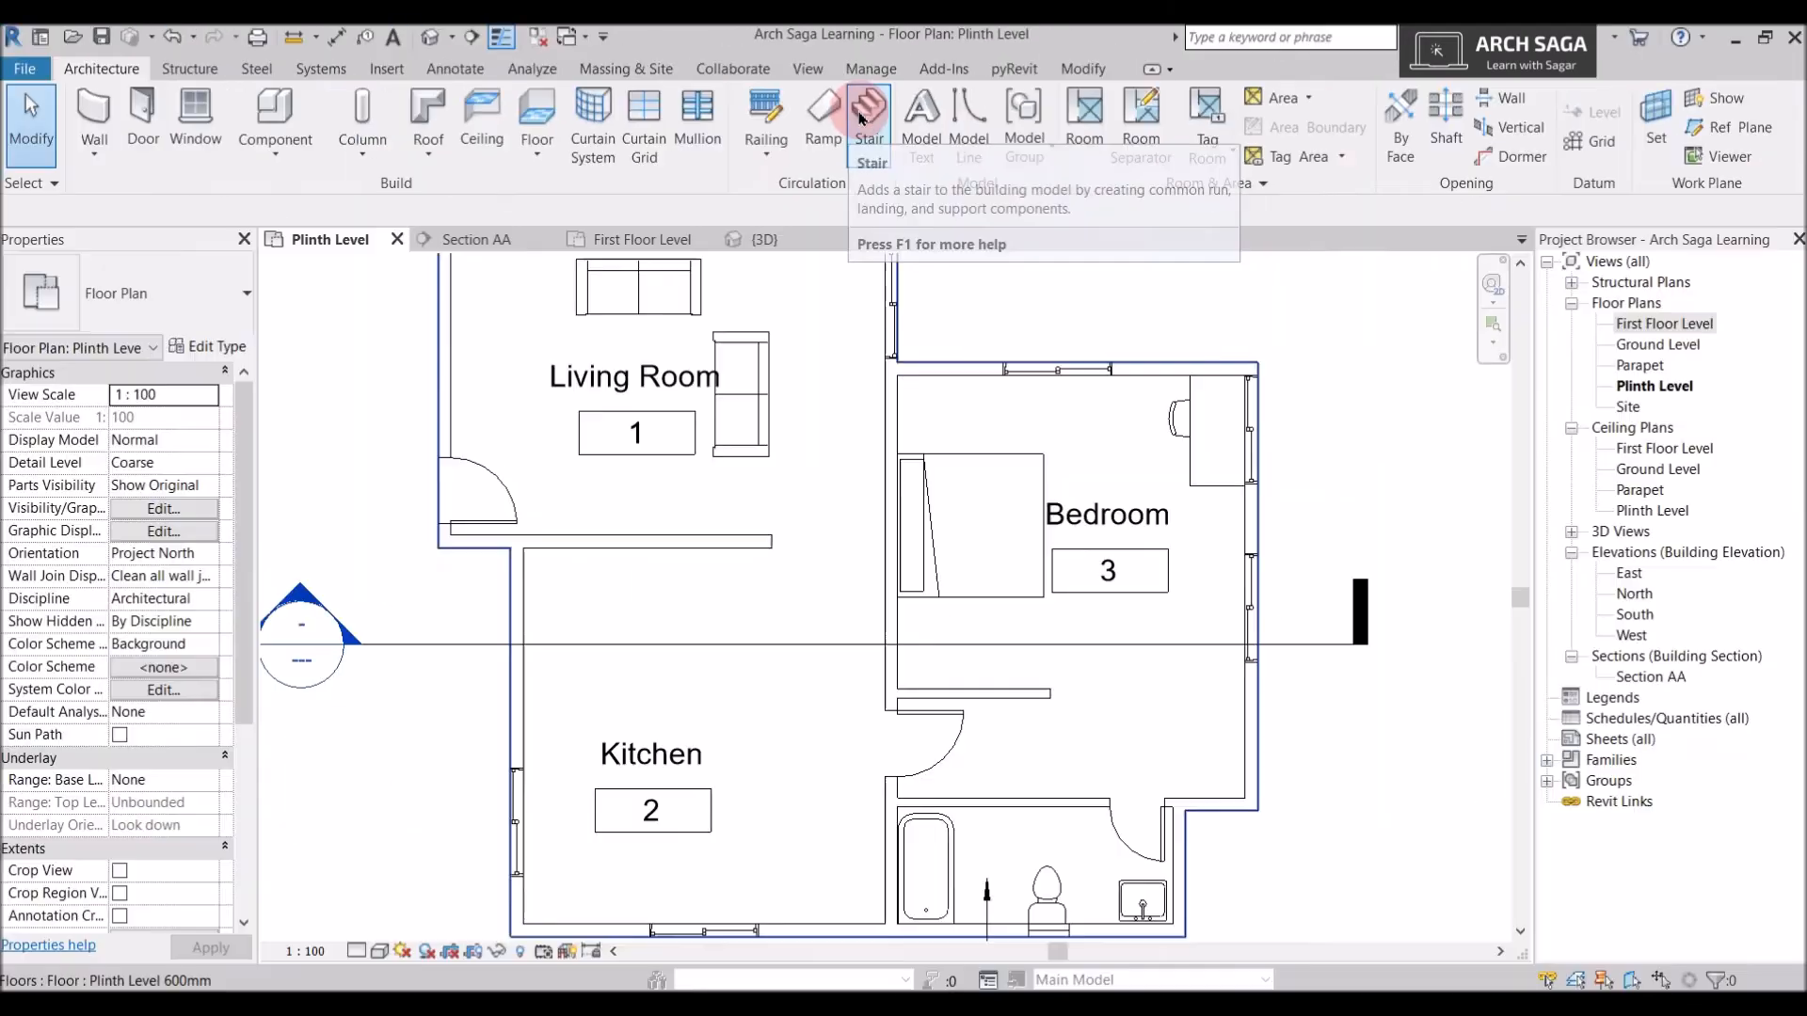
click(861, 111)
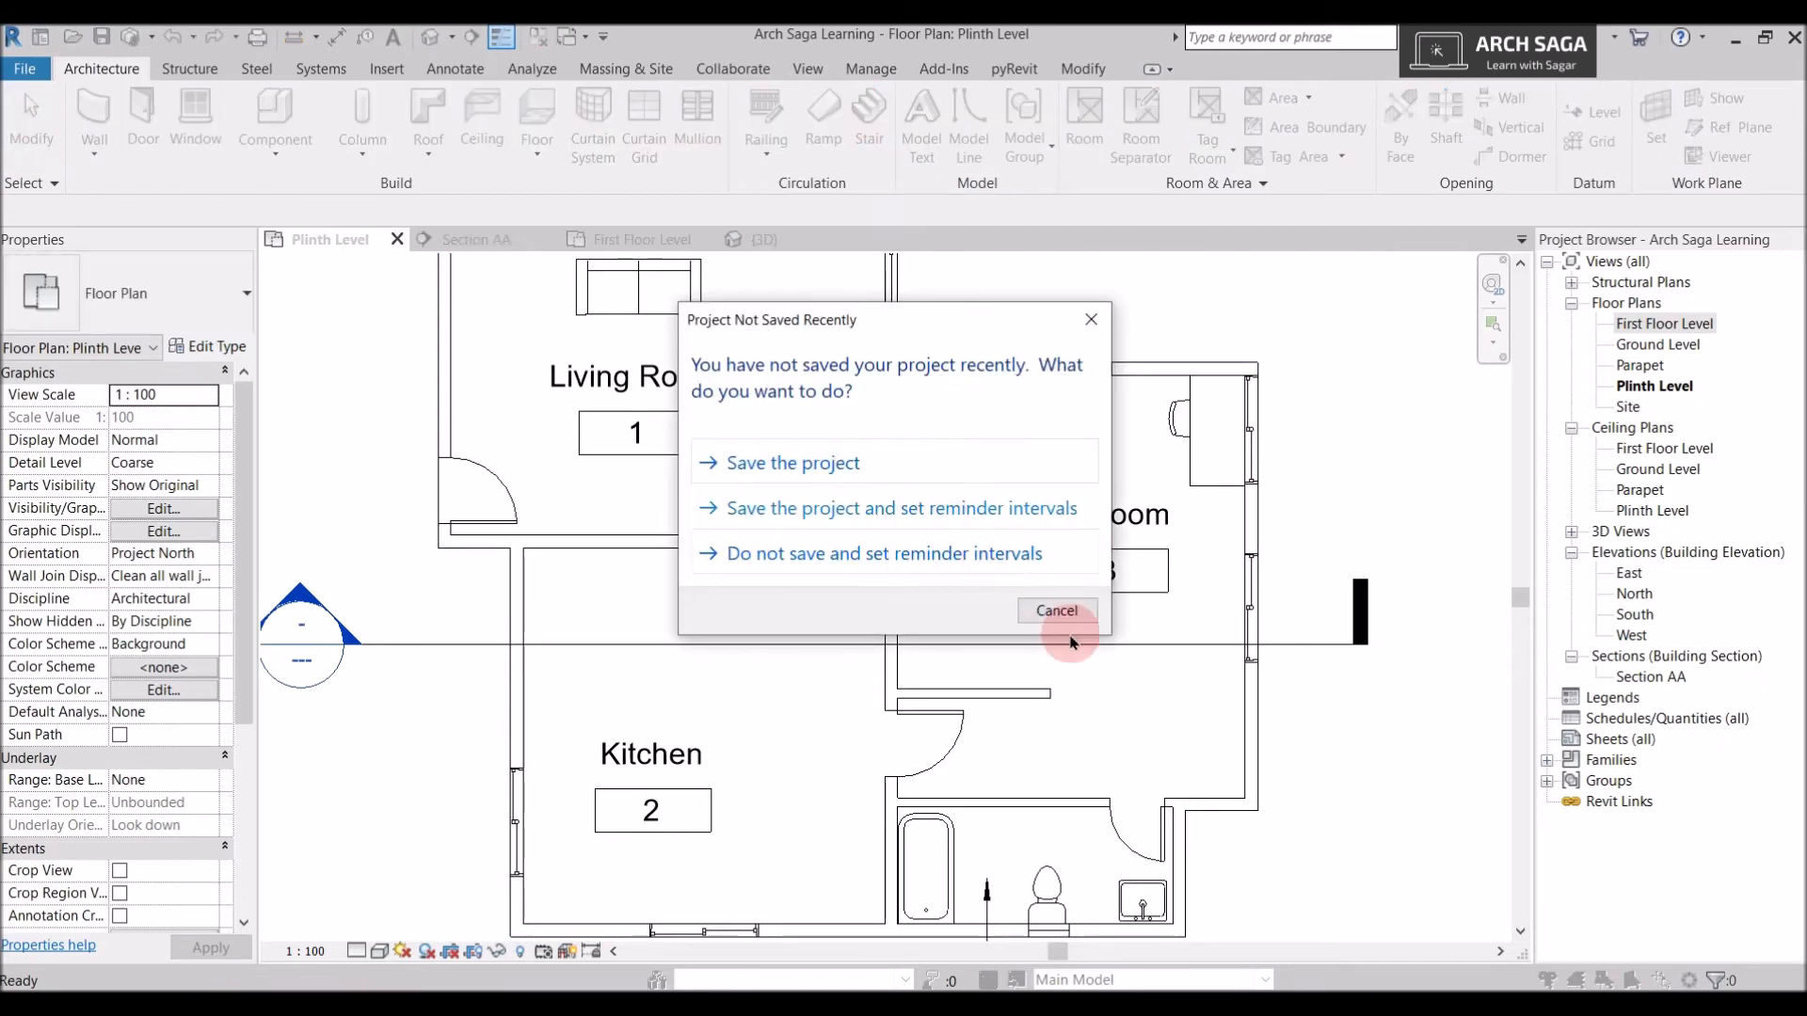
click(1055, 611)
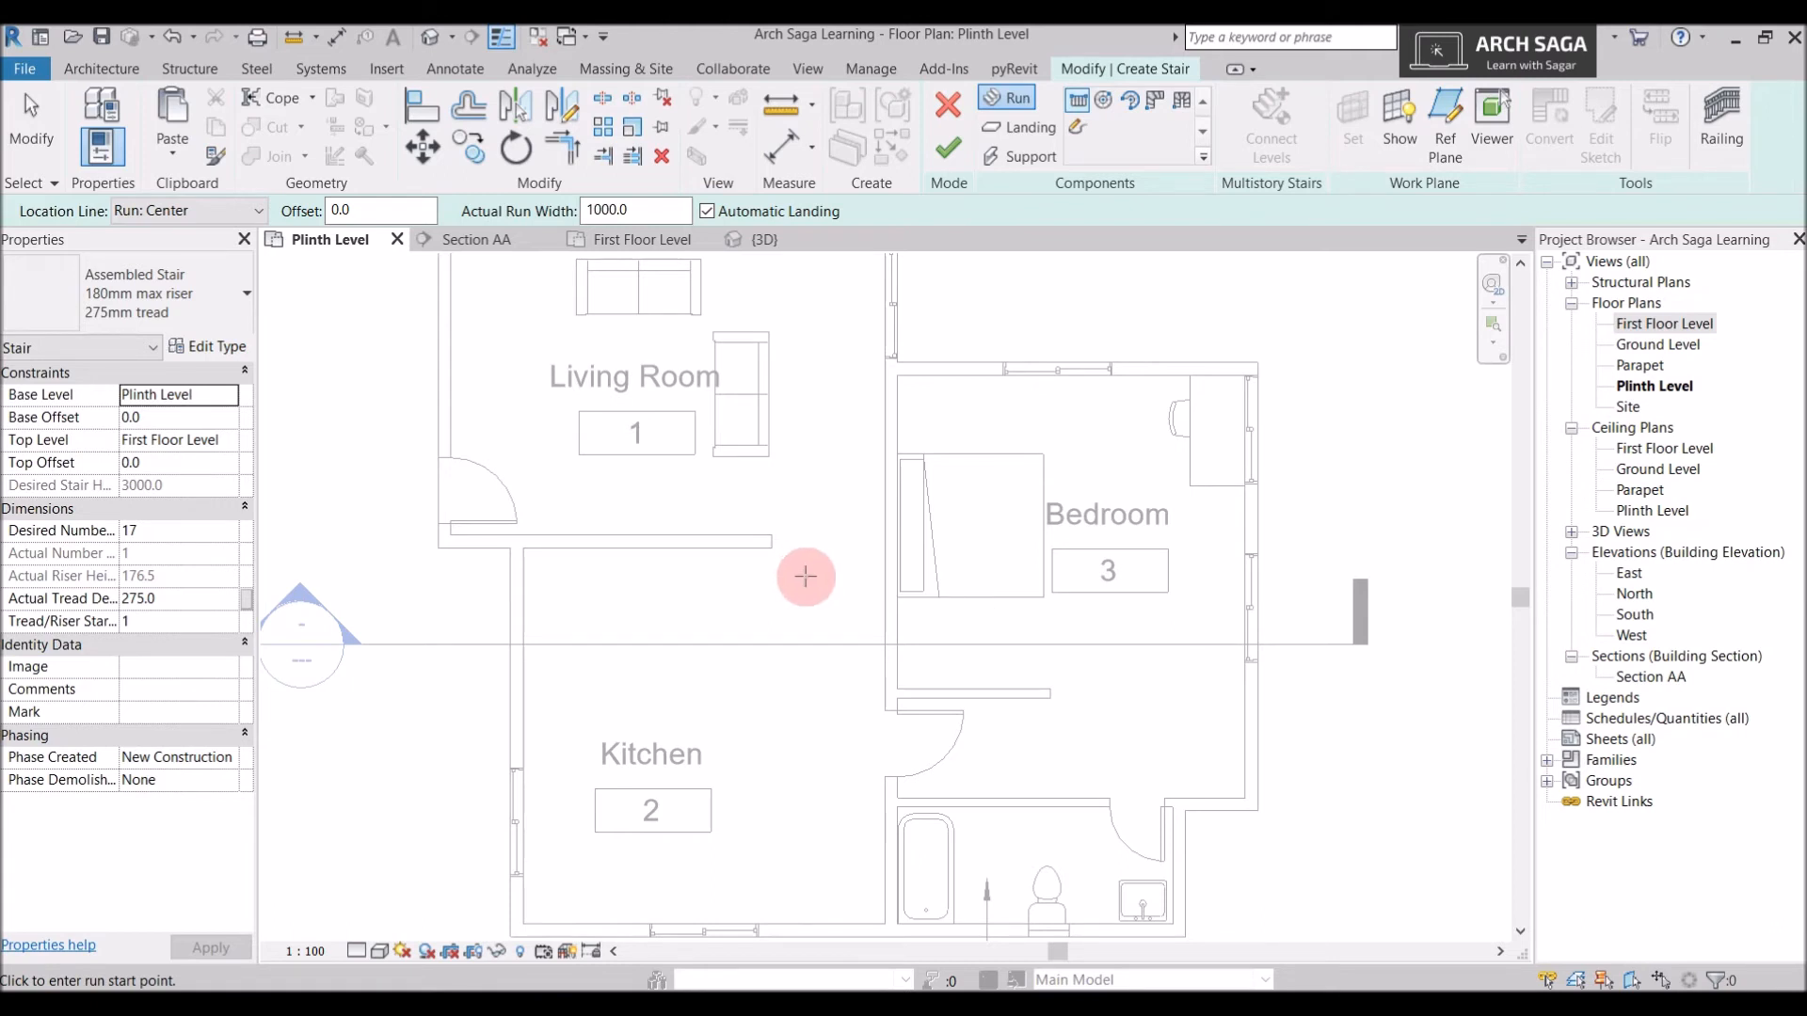
scroll(806, 576, up, 2)
click(770, 544)
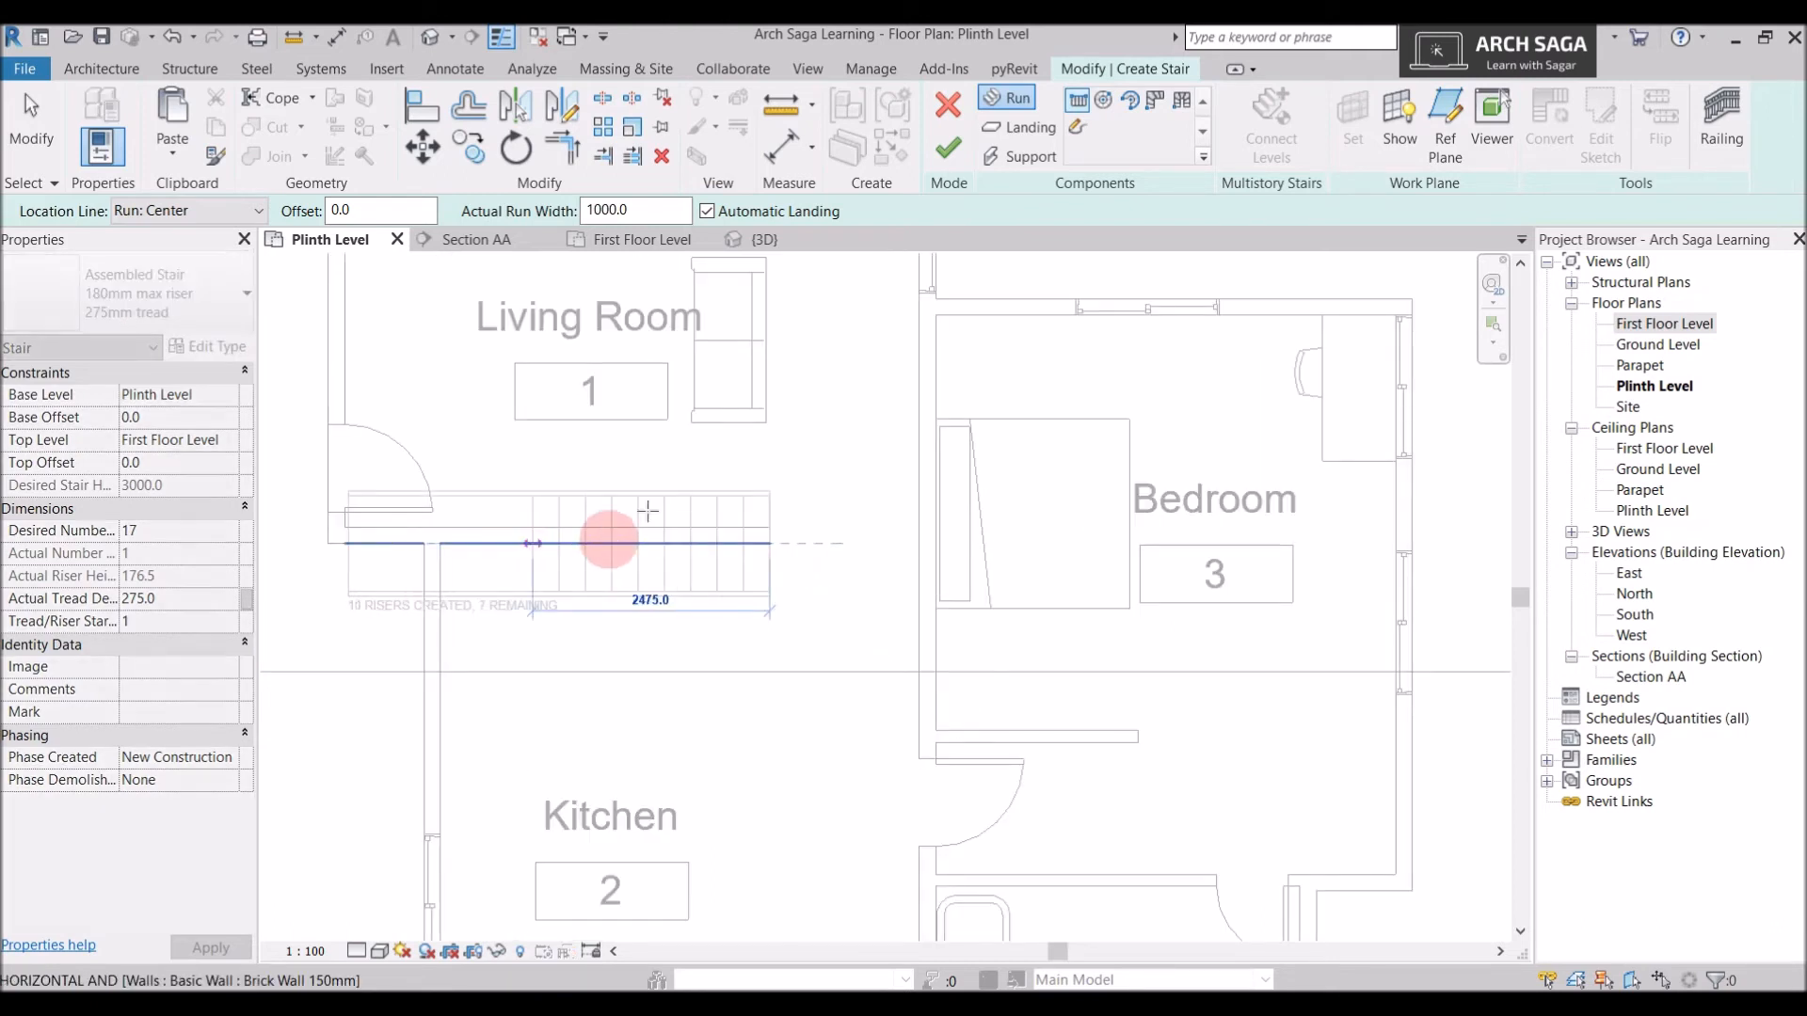
key(Escape)
click(245, 213)
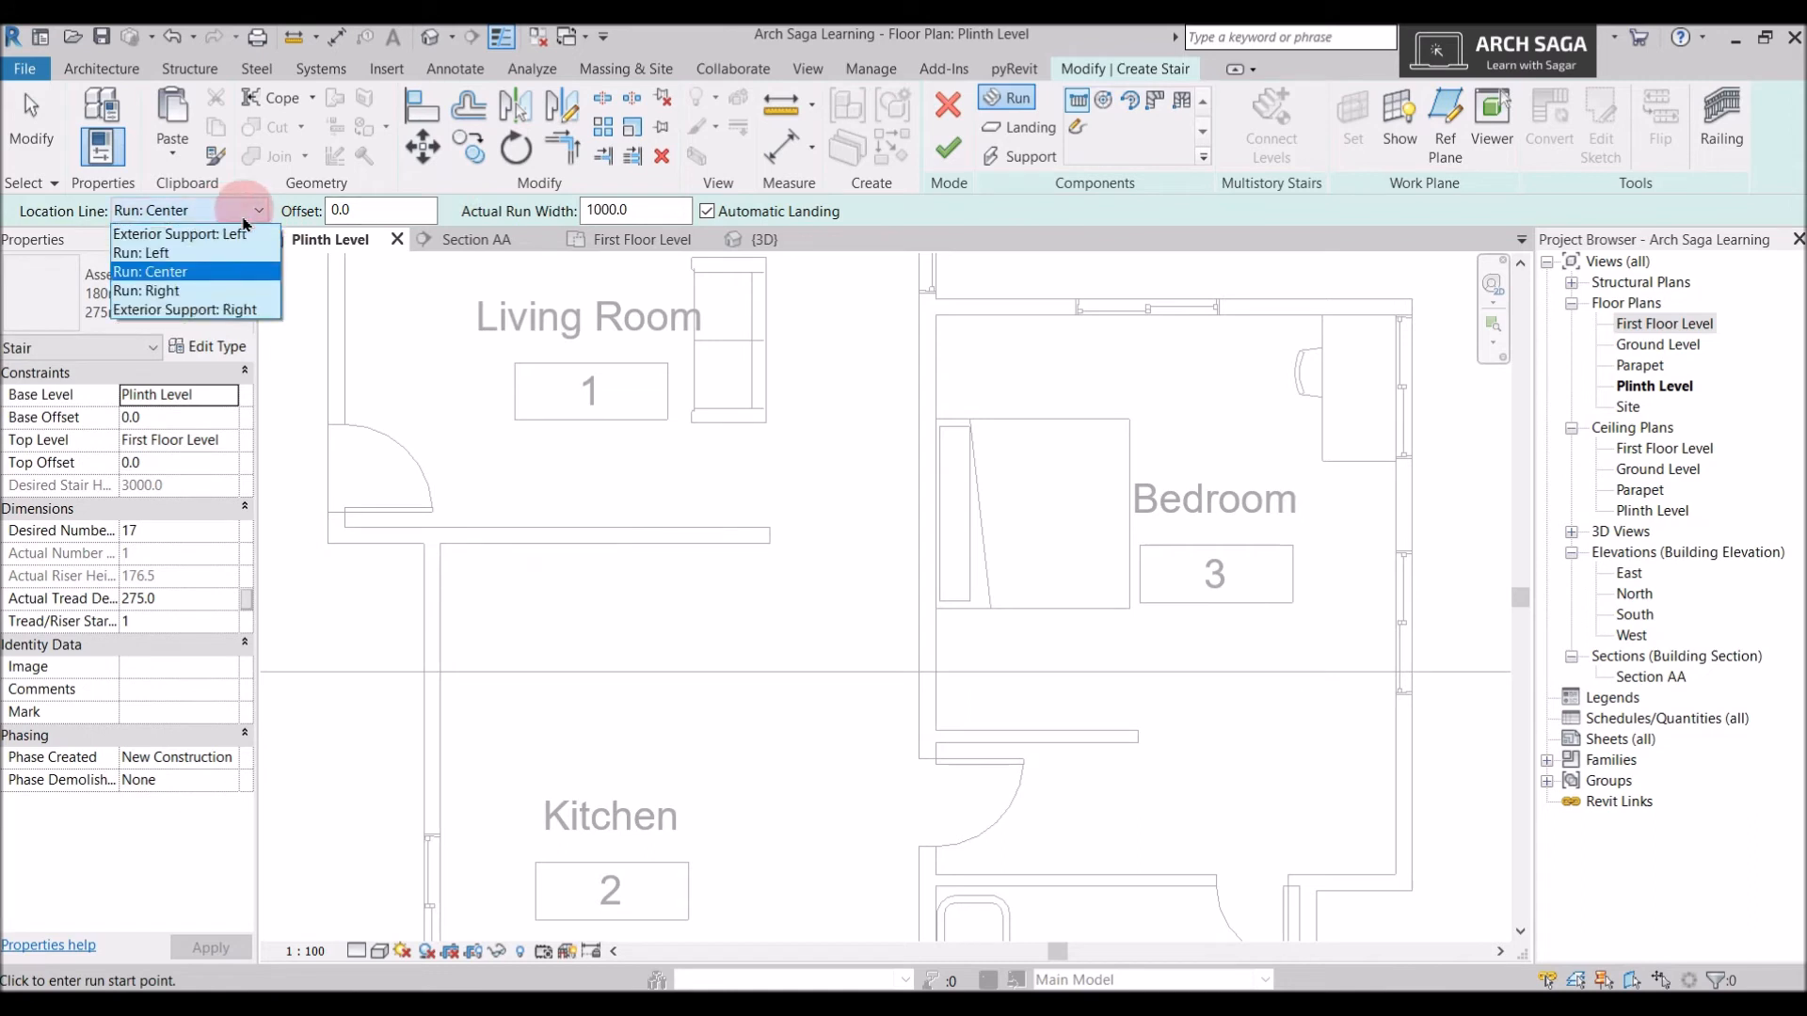
click(208, 293)
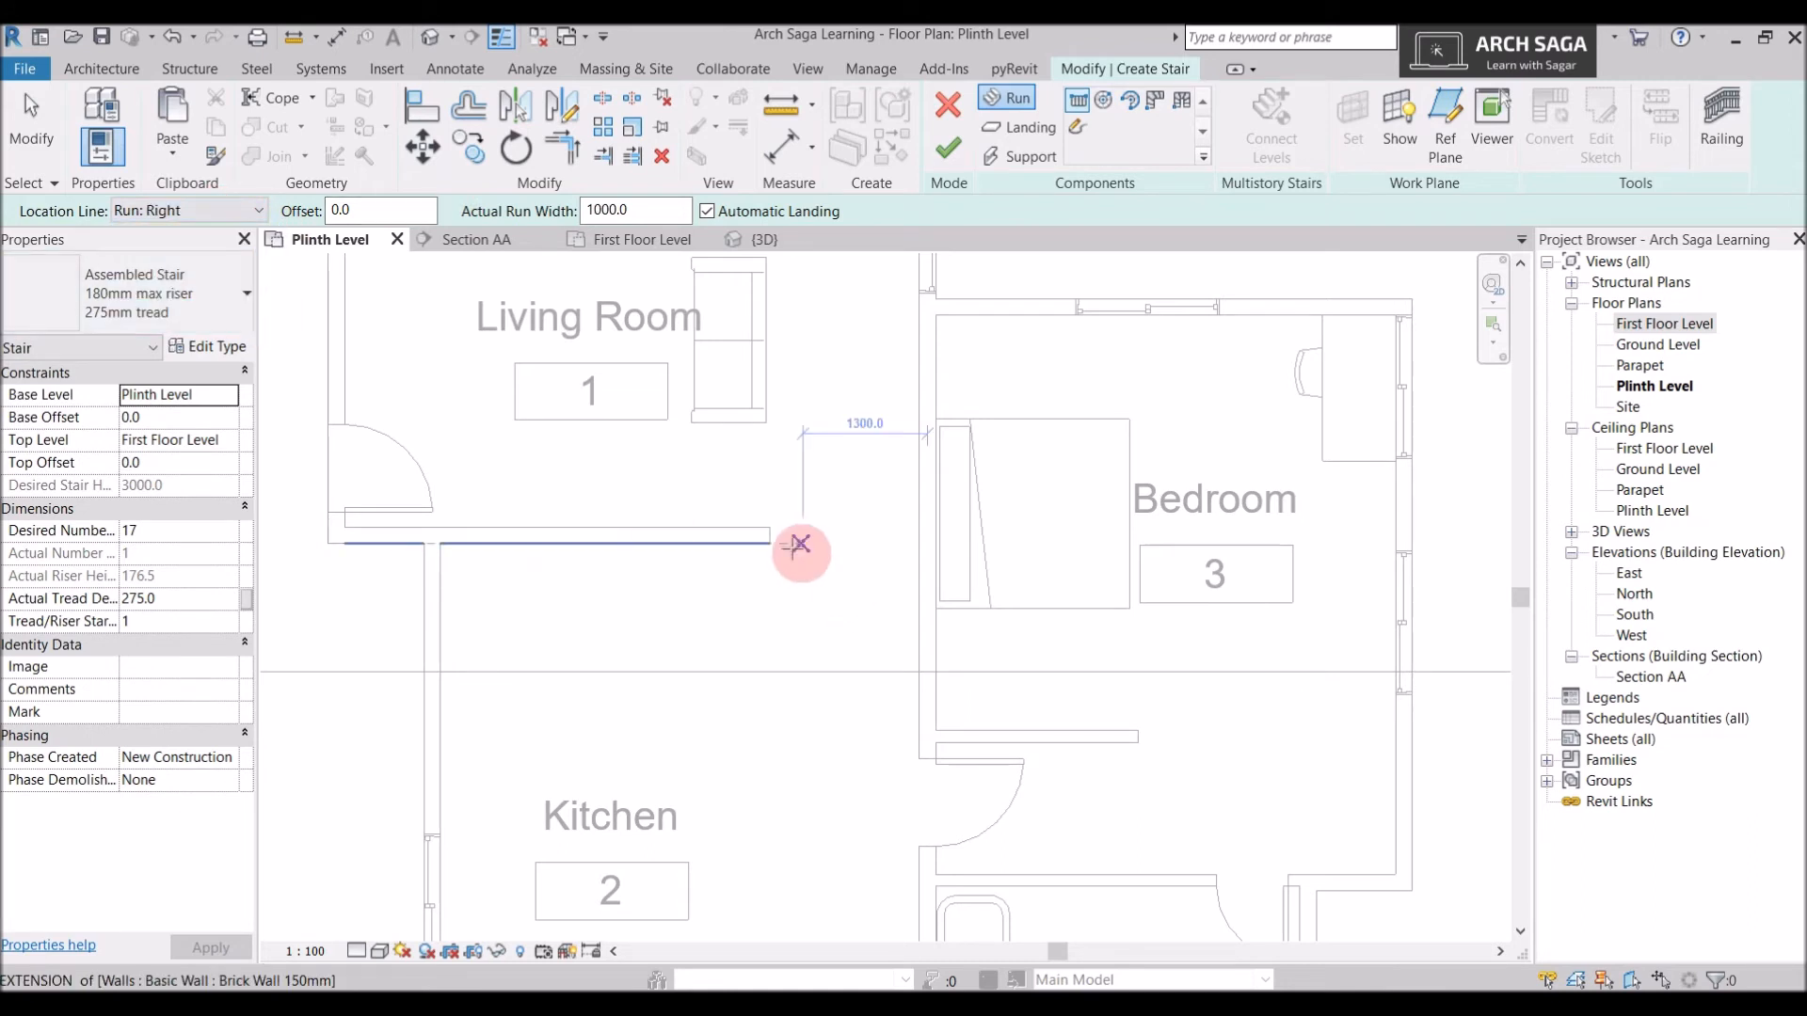
Draw the first stair run, 1925 mm long with 8 risers, from the free end of the Living Room wall along its Kitchen face
click(767, 543)
scroll(499, 546, up, 1)
scroll(533, 546, down, 1)
scroll(537, 543, up, 2)
middle_drag(539, 548, 704, 529)
scroll(704, 529, up, 1)
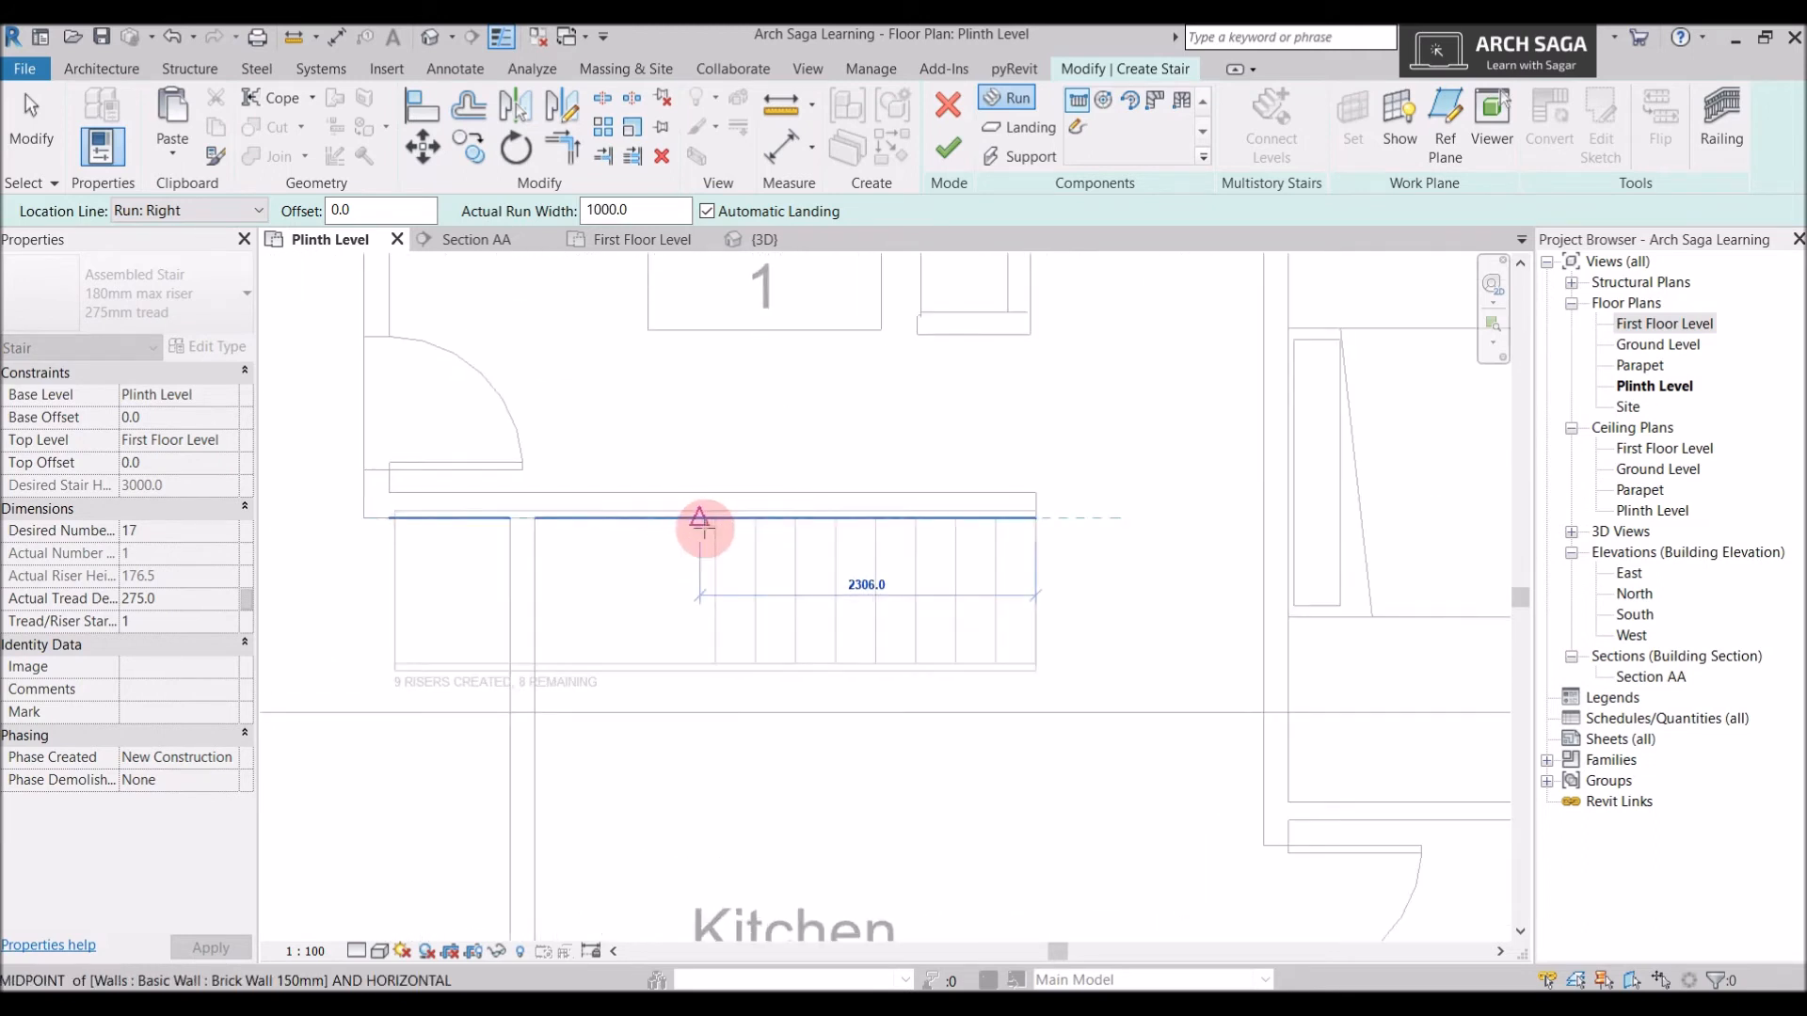
scroll(704, 527, up, 1)
scroll(704, 527, up, 1)
scroll(714, 536, up, 1)
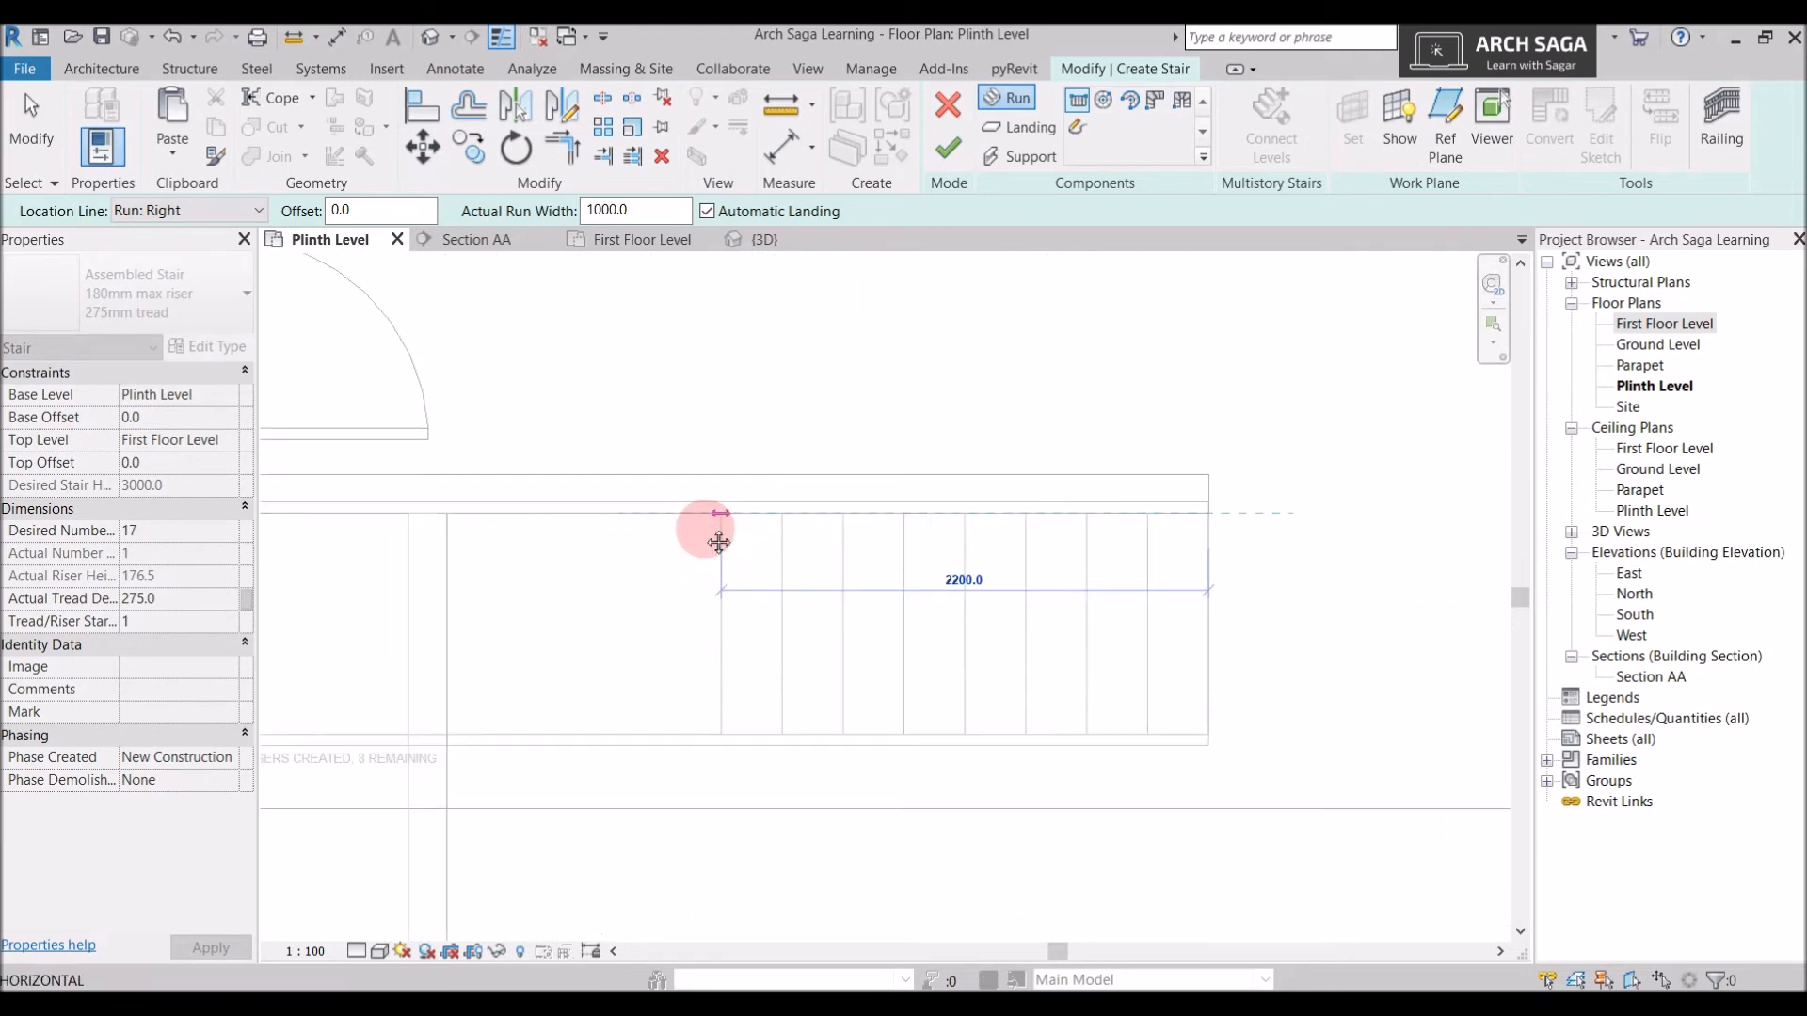
middle_drag(714, 537, 895, 455)
scroll(894, 456, up, 1)
scroll(898, 455, down, 1)
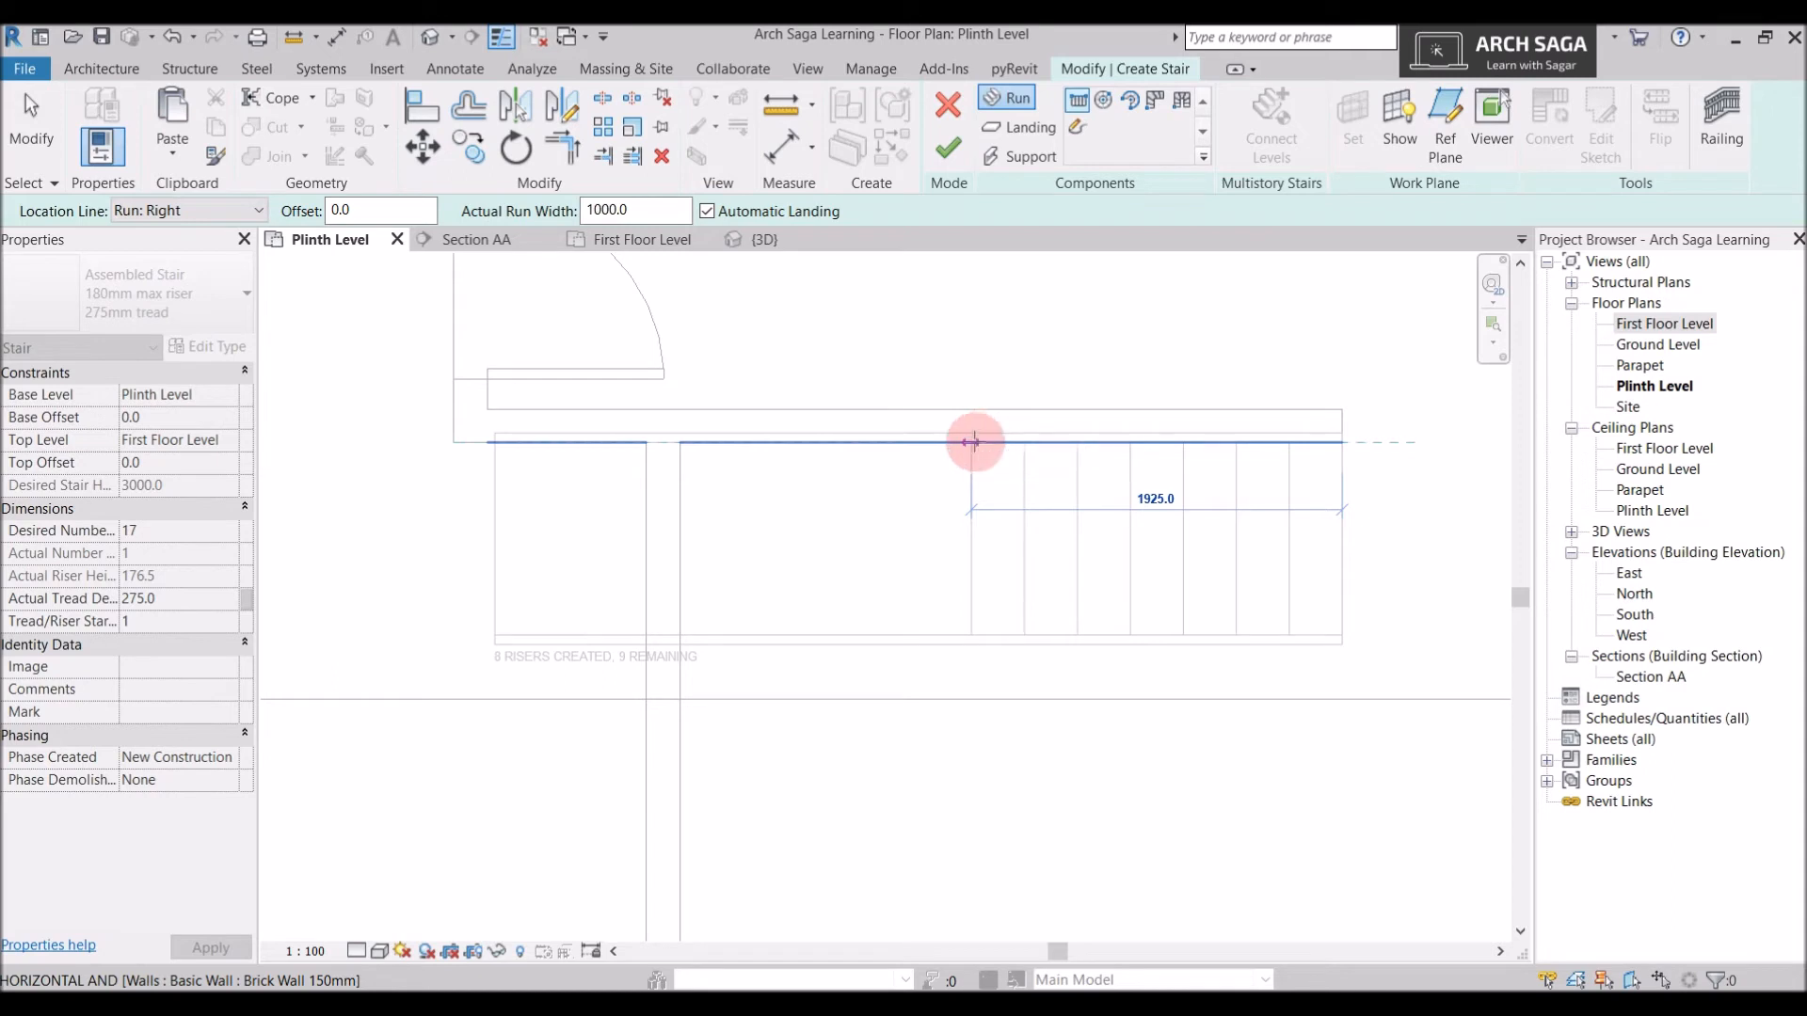
scroll(972, 442, down, 2)
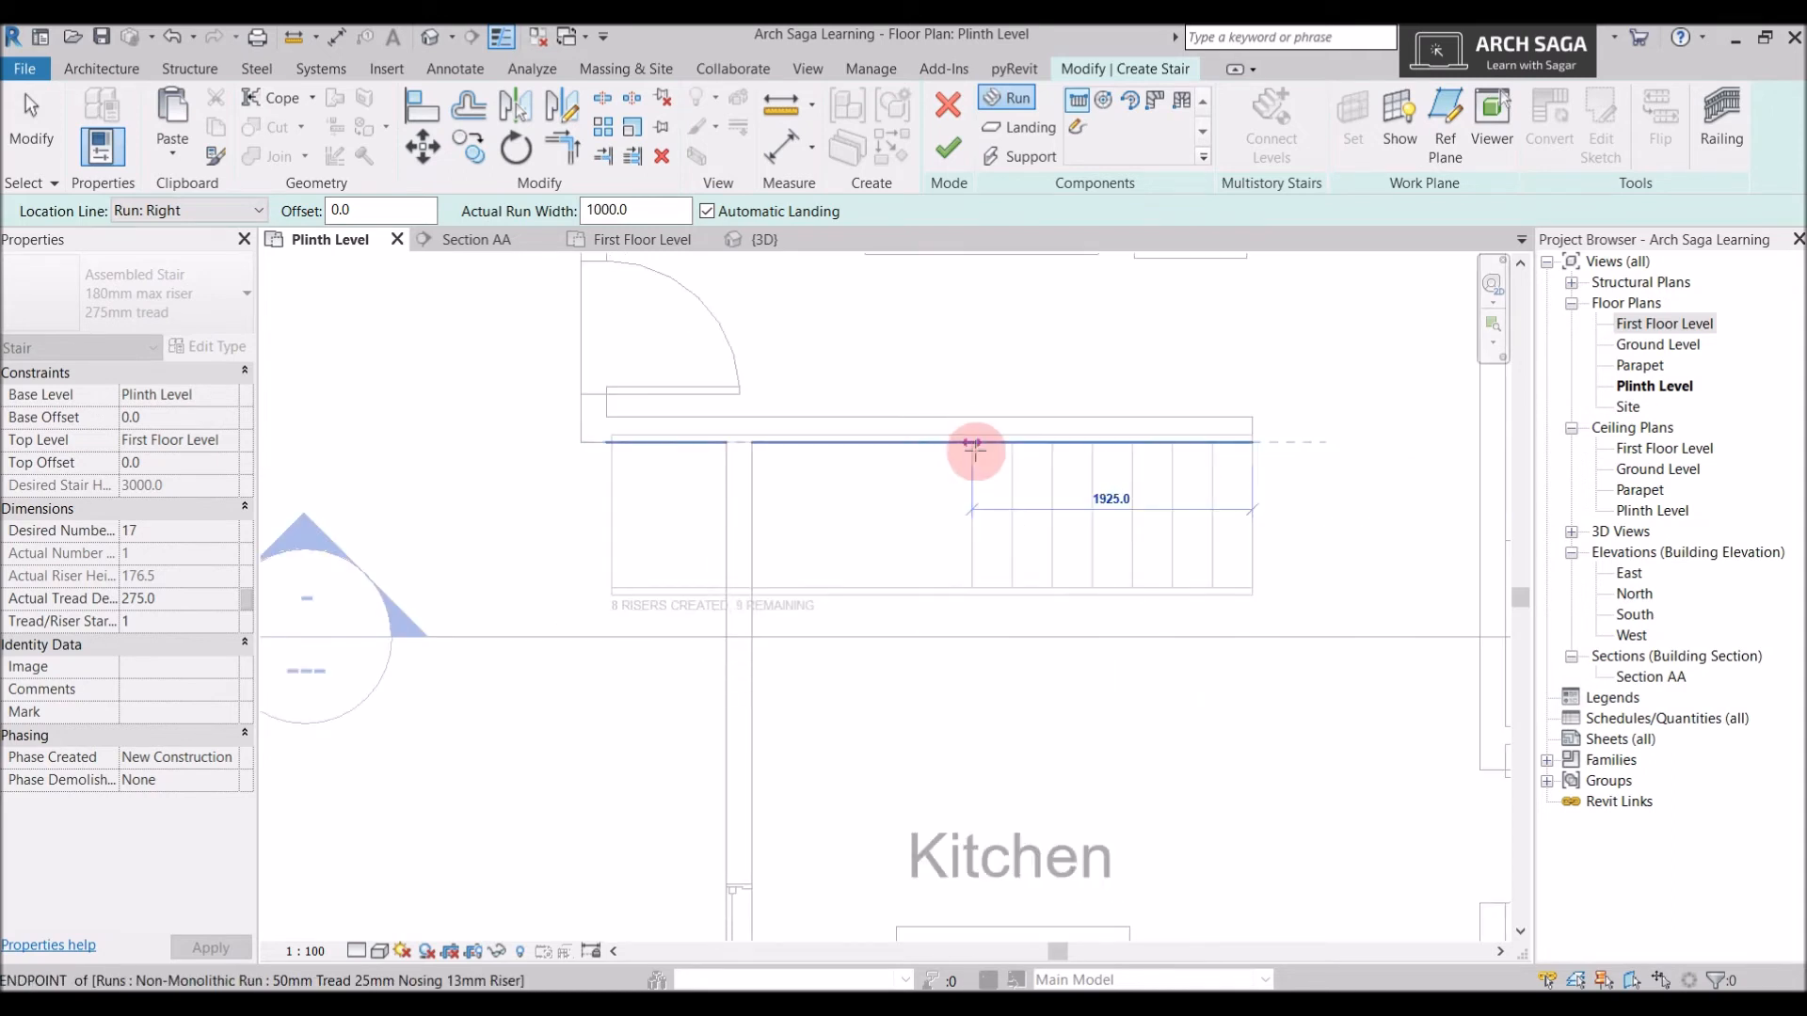
click(973, 444)
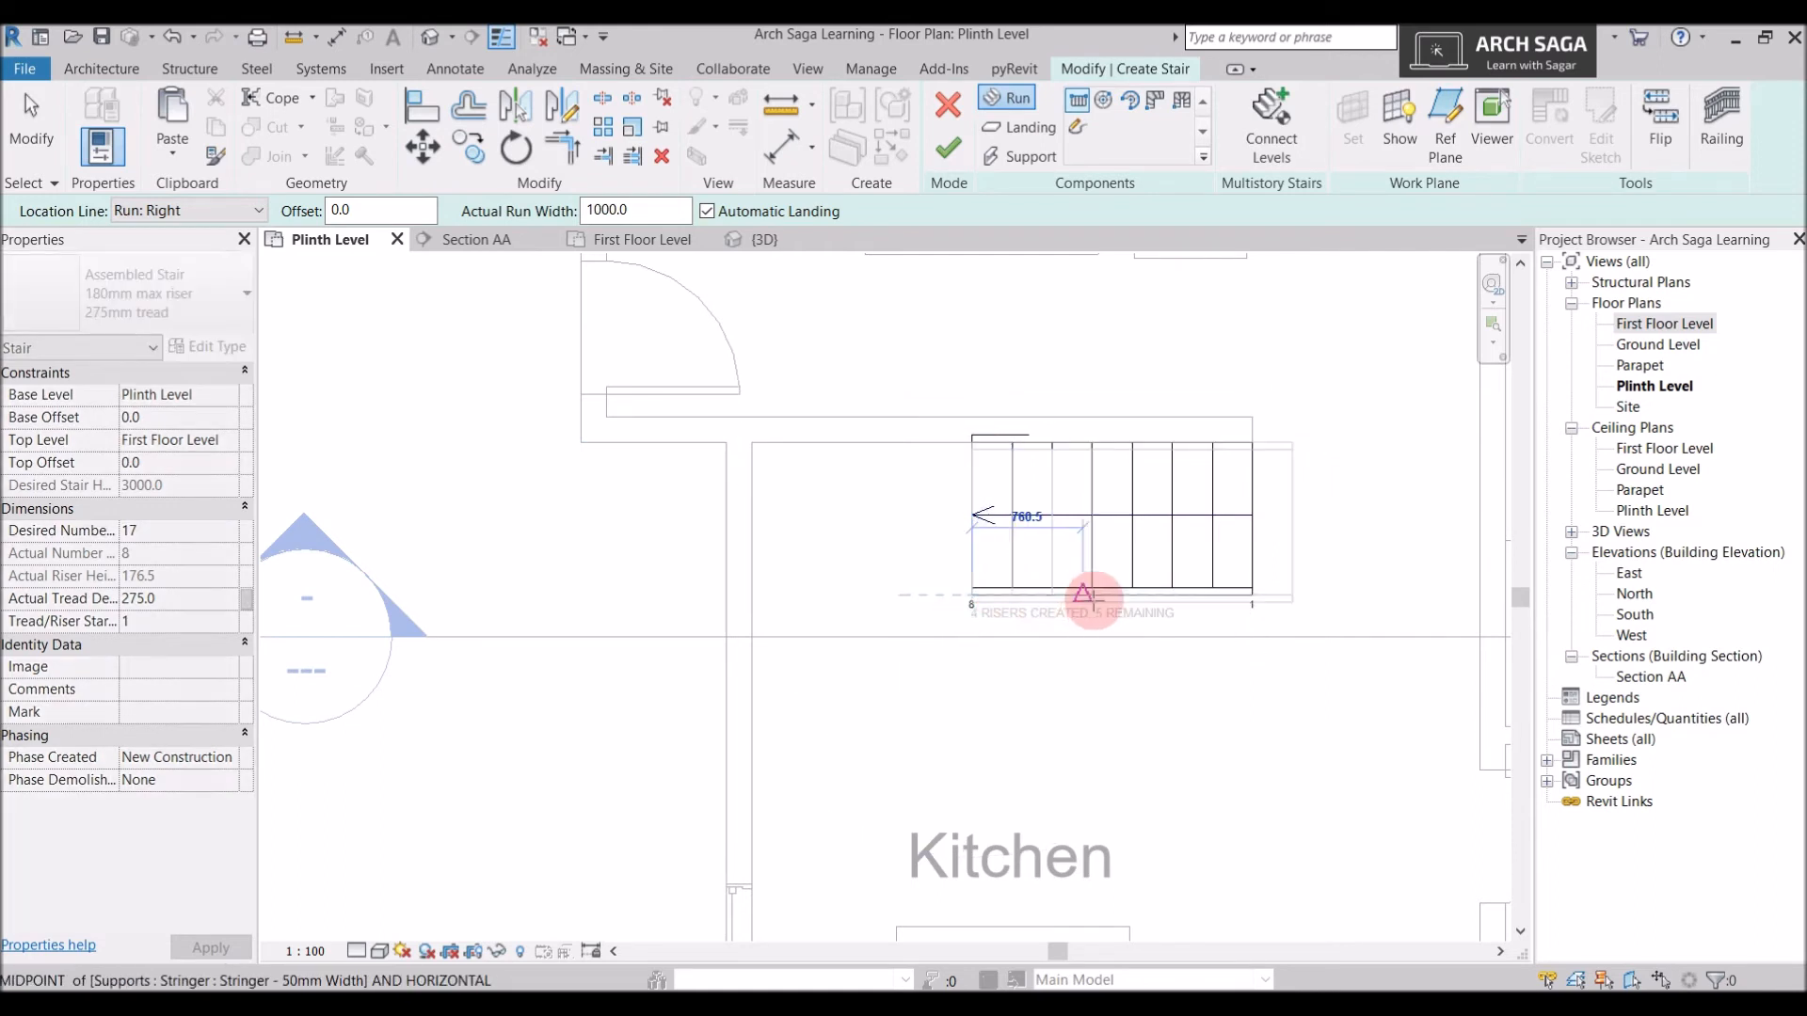
Set the location line to Run: Left and draw the returning second run, 1925 mm long, along the first run's inner edge
click(240, 211)
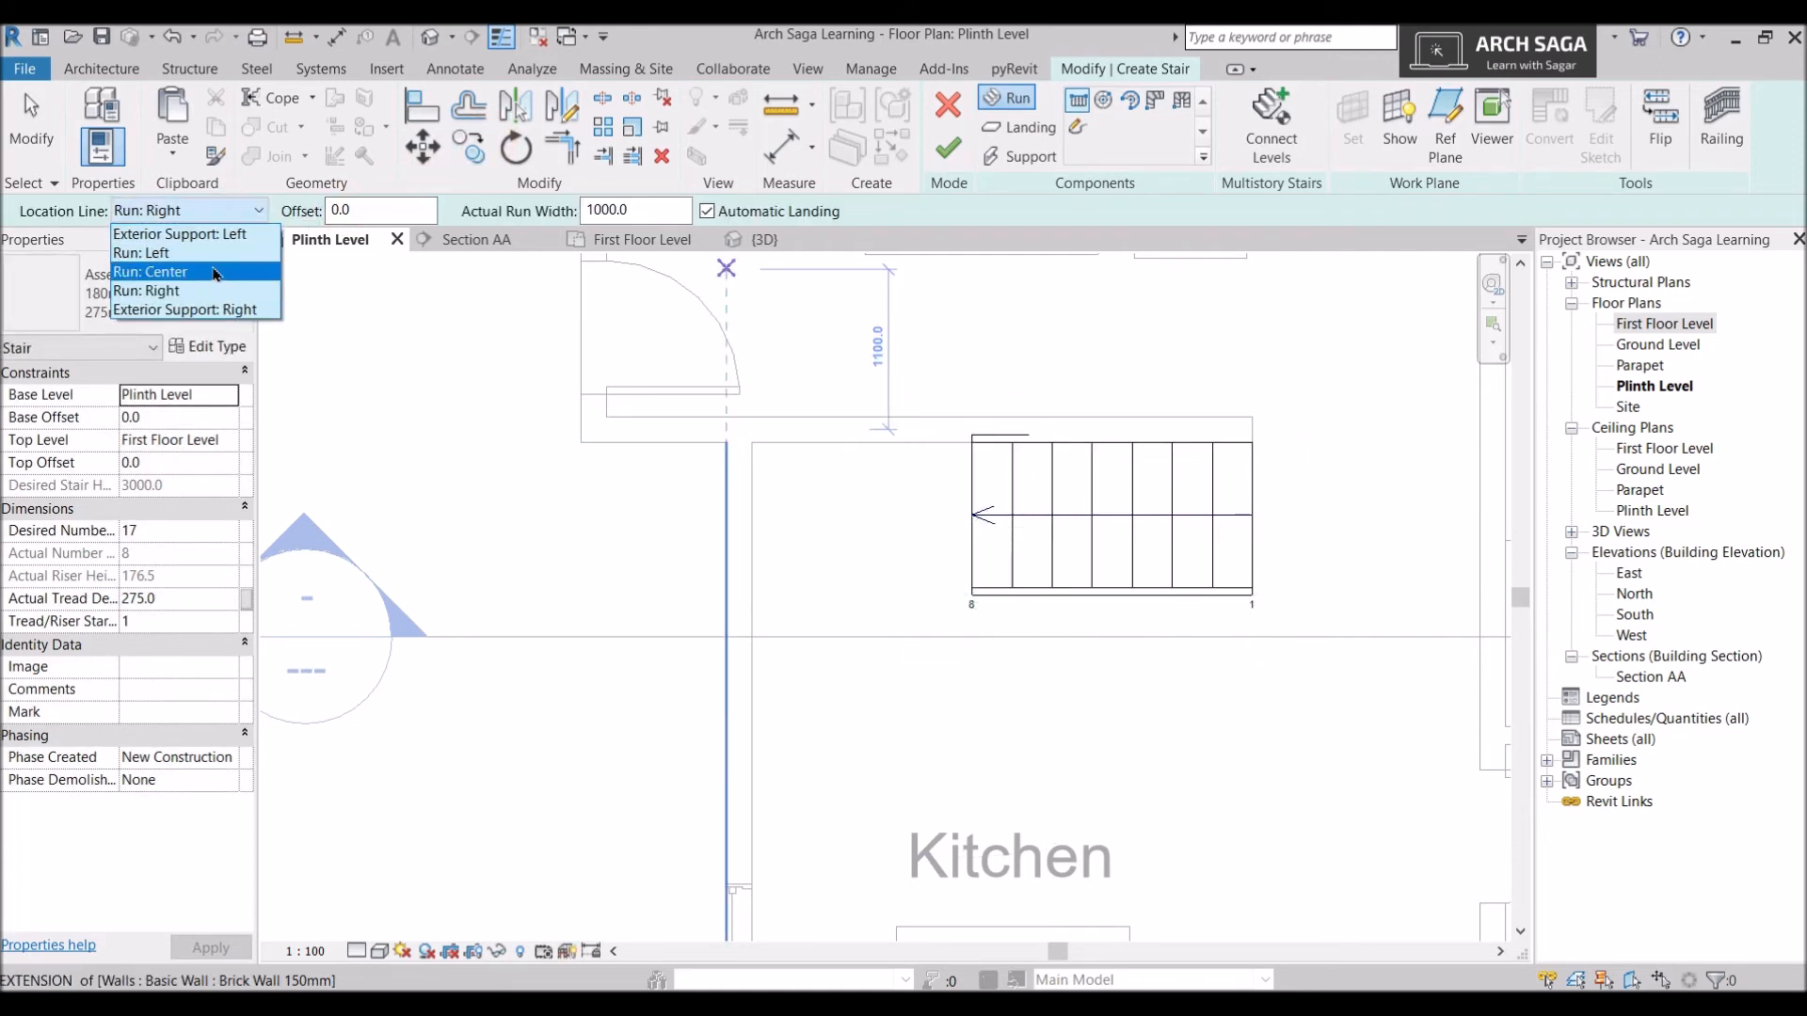
click(179, 233)
click(240, 211)
click(141, 252)
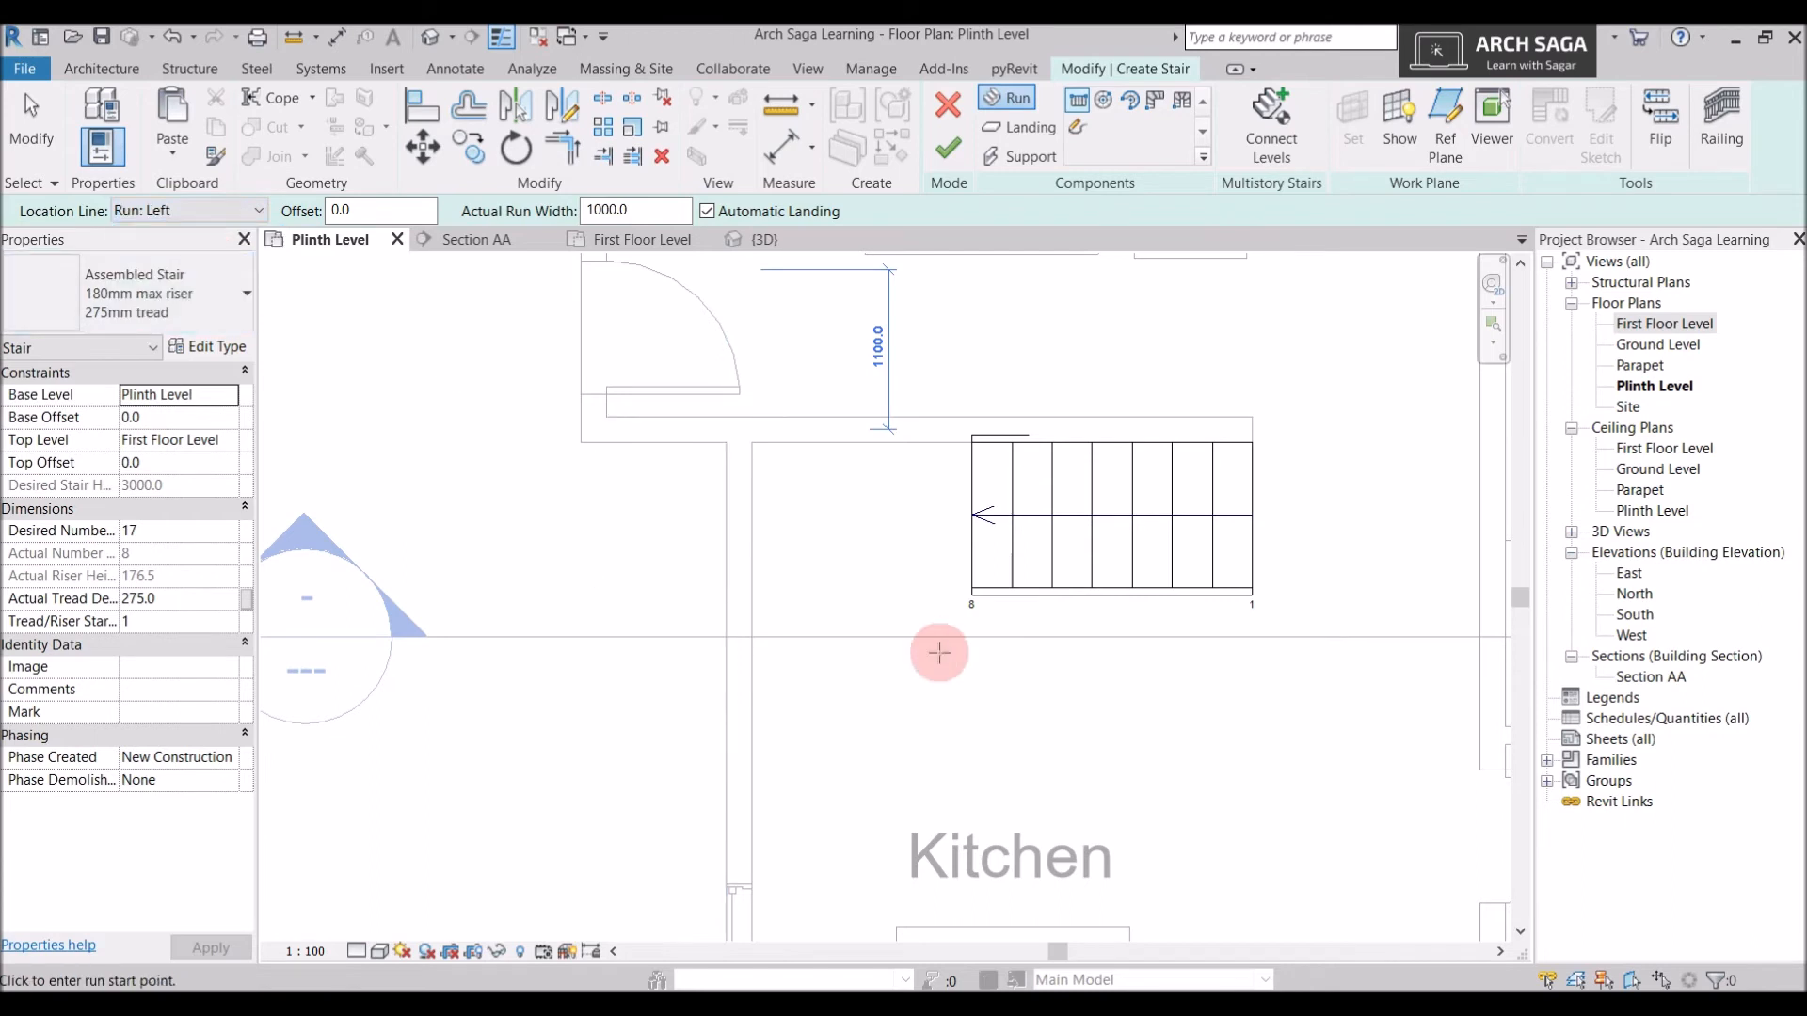
click(972, 595)
scroll(1211, 610, up, 1)
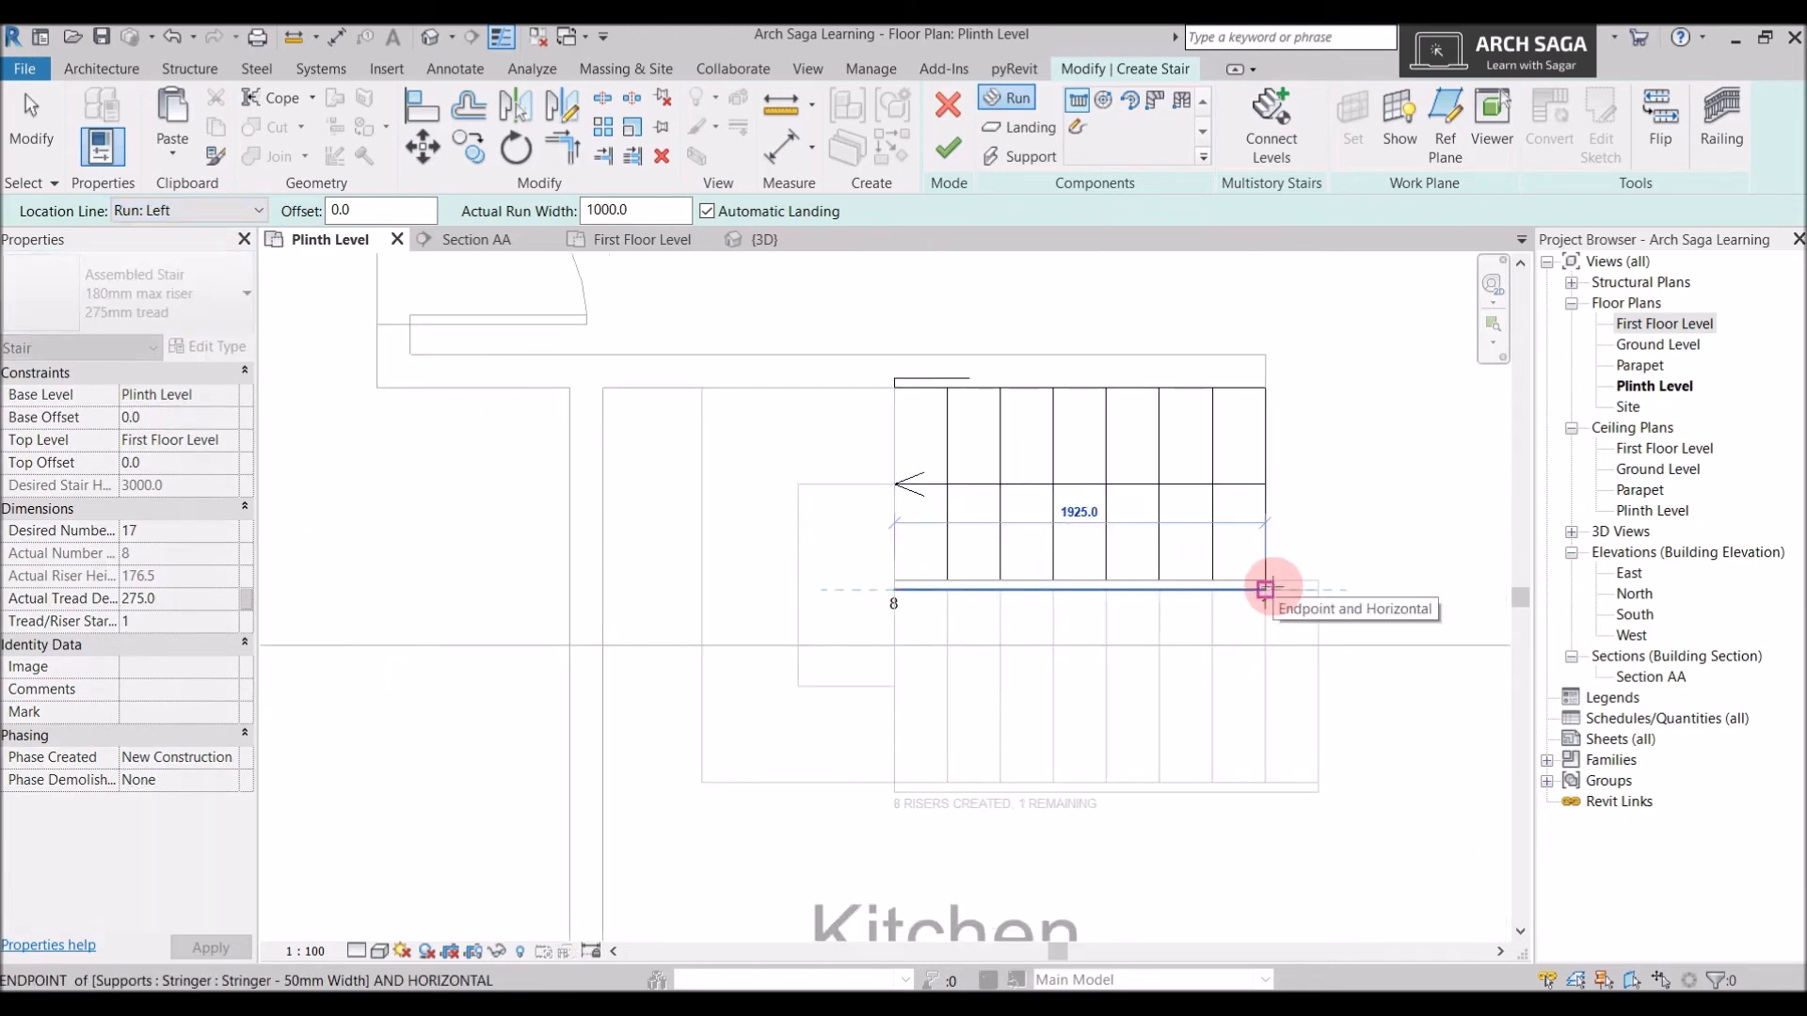
click(1266, 589)
key(Escape)
scroll(1263, 589, down, 1)
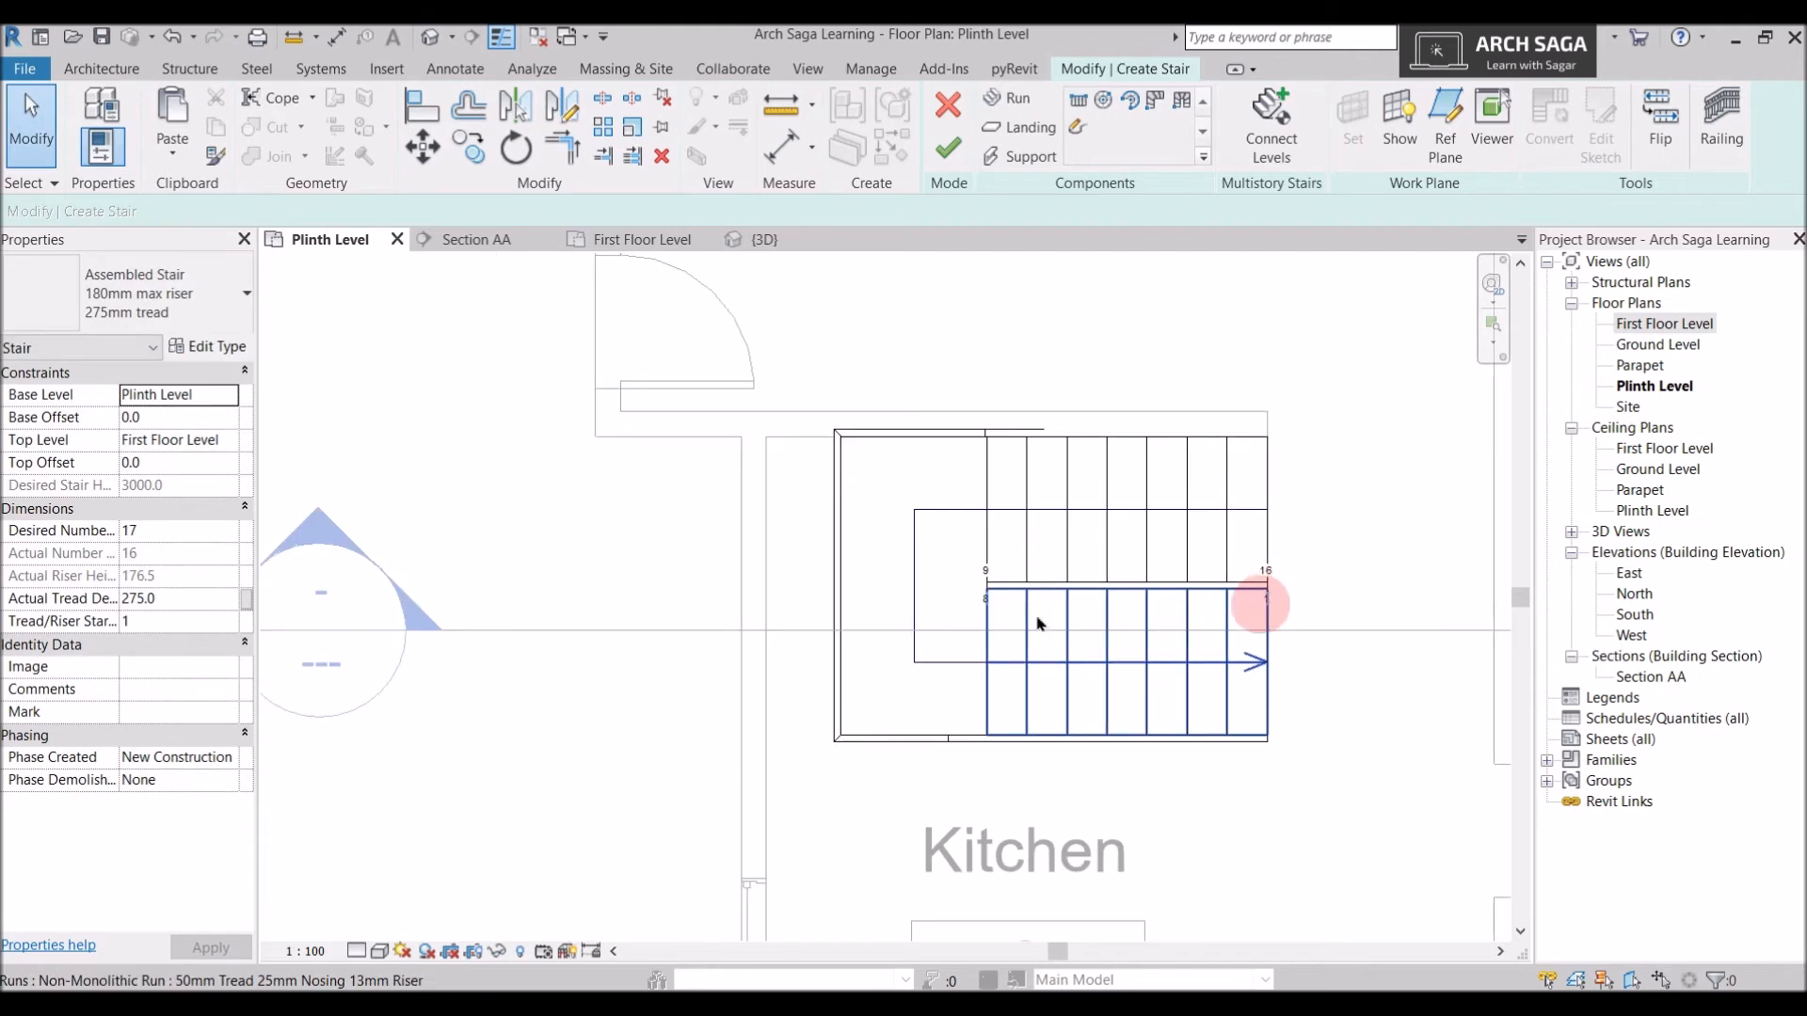
Move the whole stair, including both runs, landing and supports, so that the landing sits against the Kitchen's outer wall
scroll(1080, 508, down, 2)
scroll(1092, 560, up, 1)
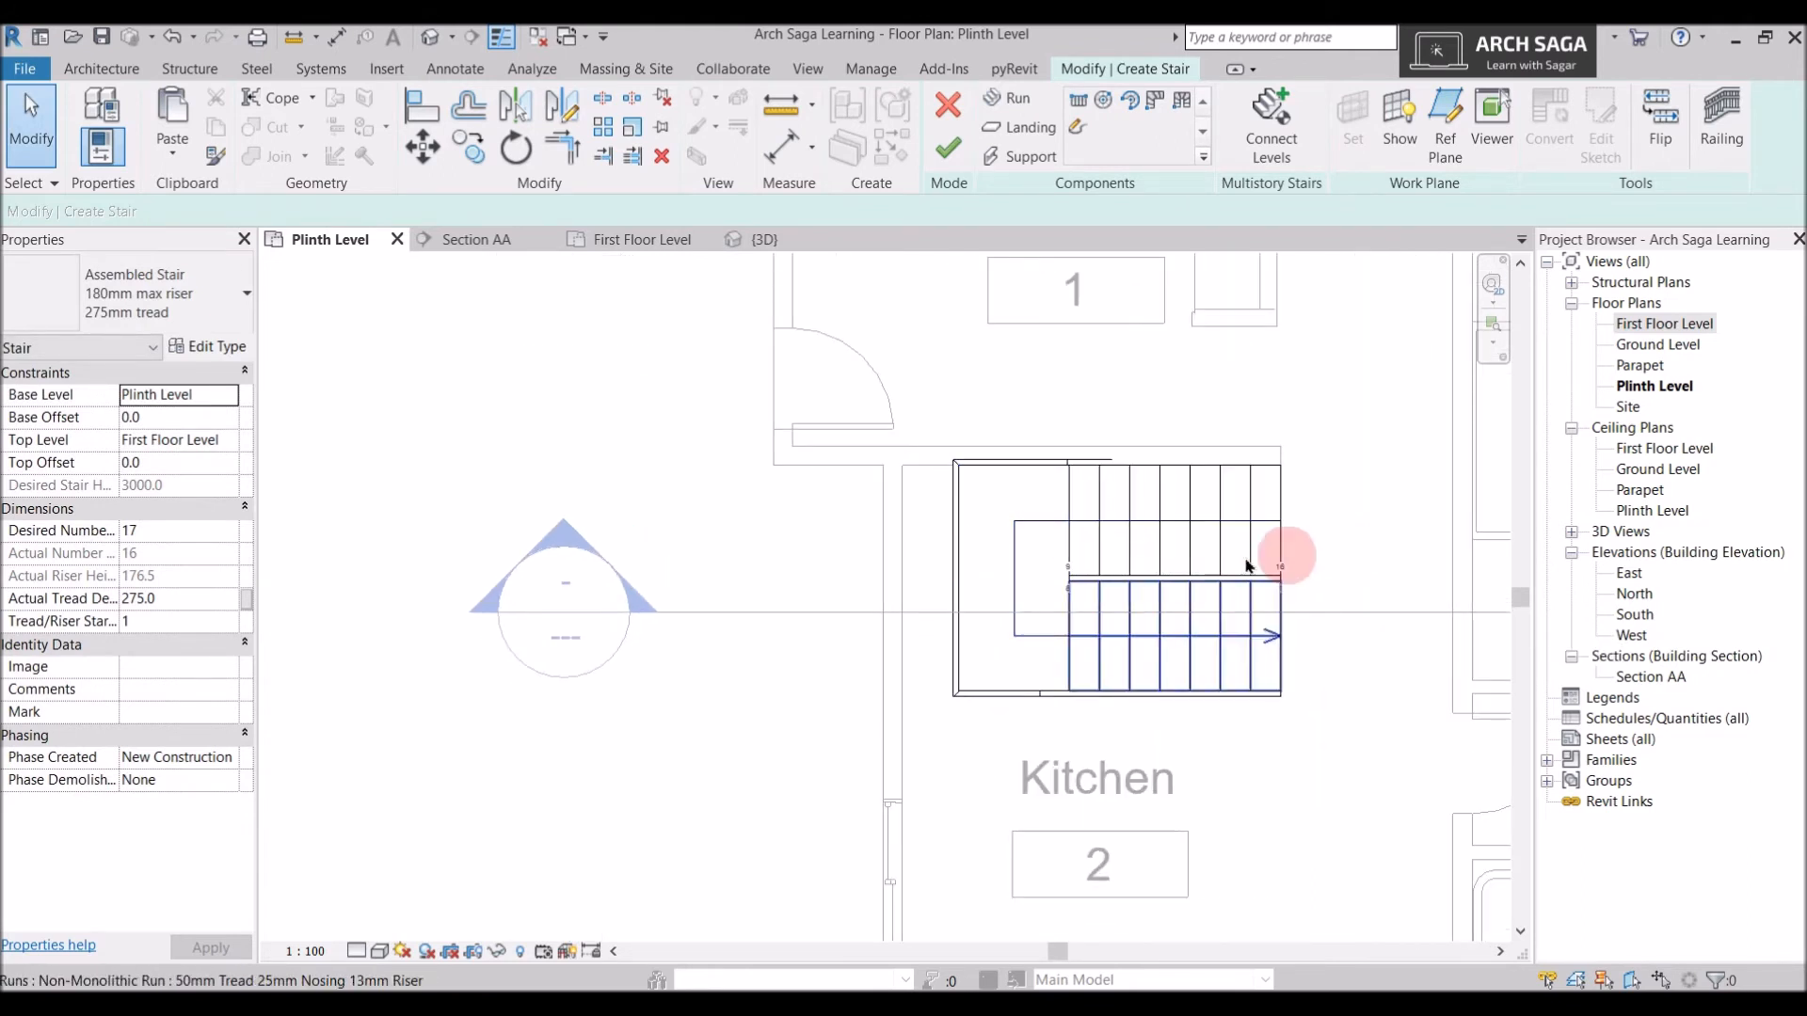
drag(932, 411, 1311, 752)
click(980, 637)
scroll(979, 637, up, 3)
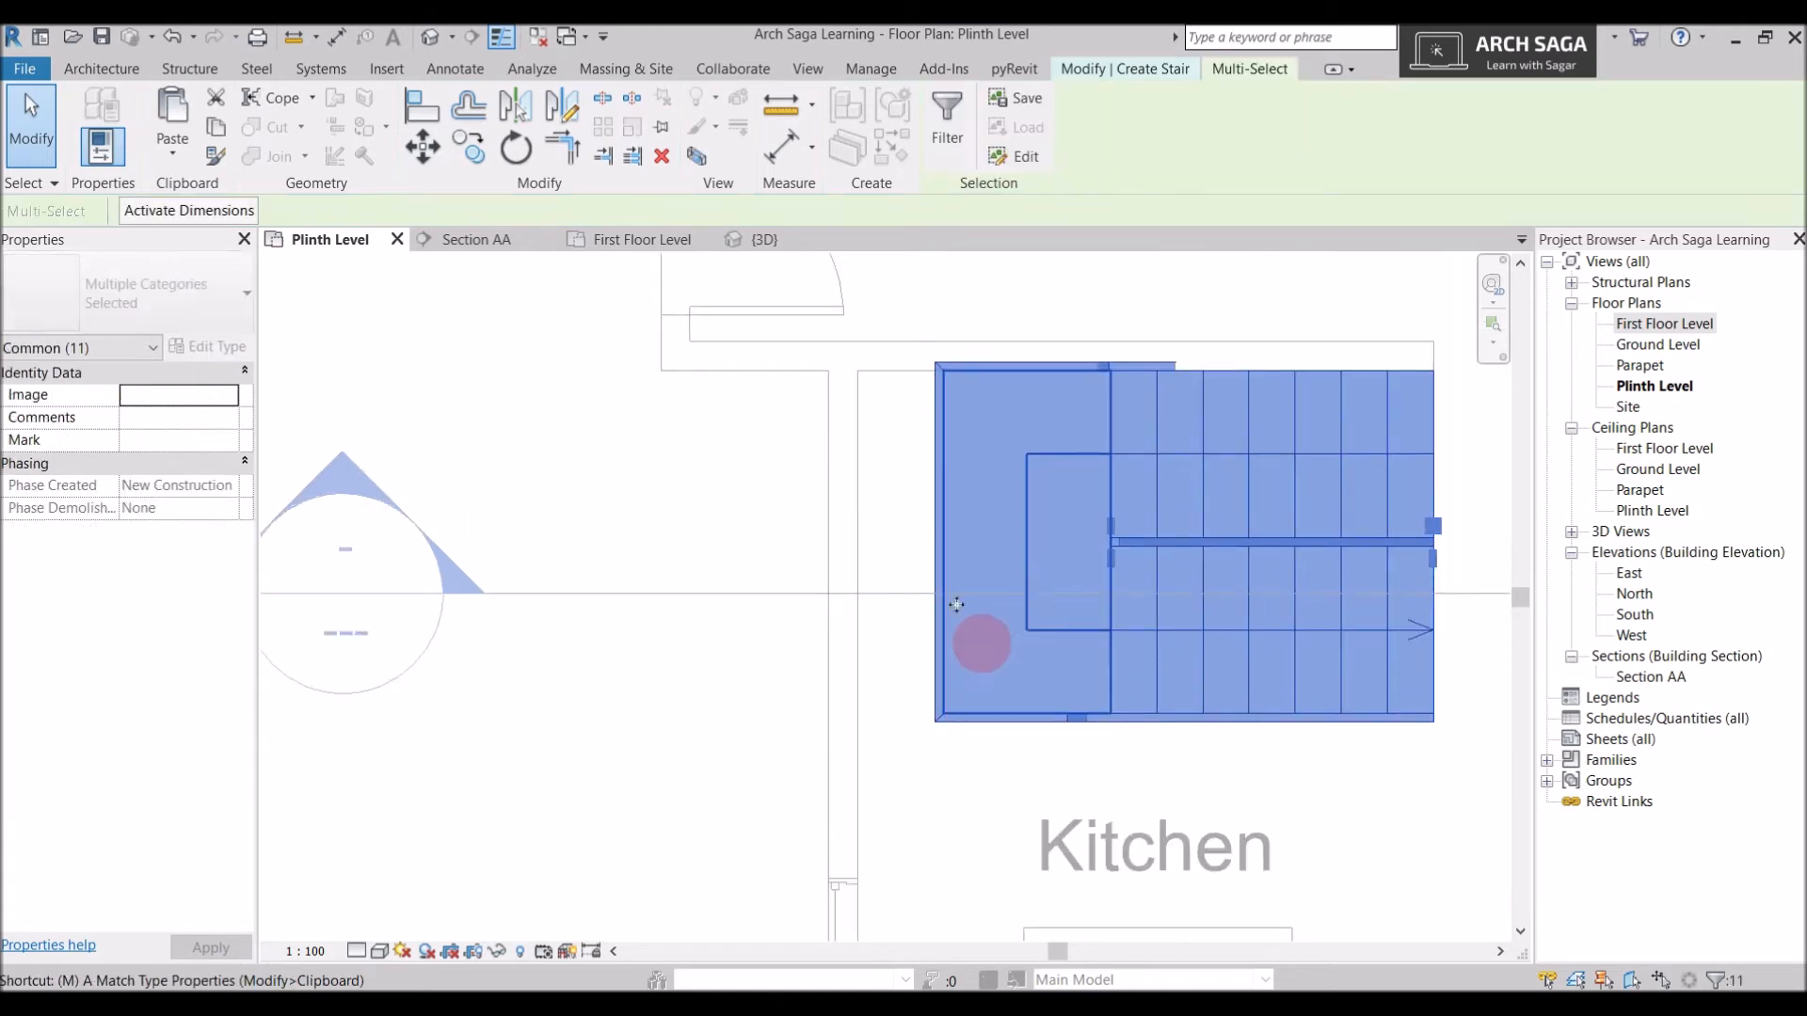
key(m)
key(v)
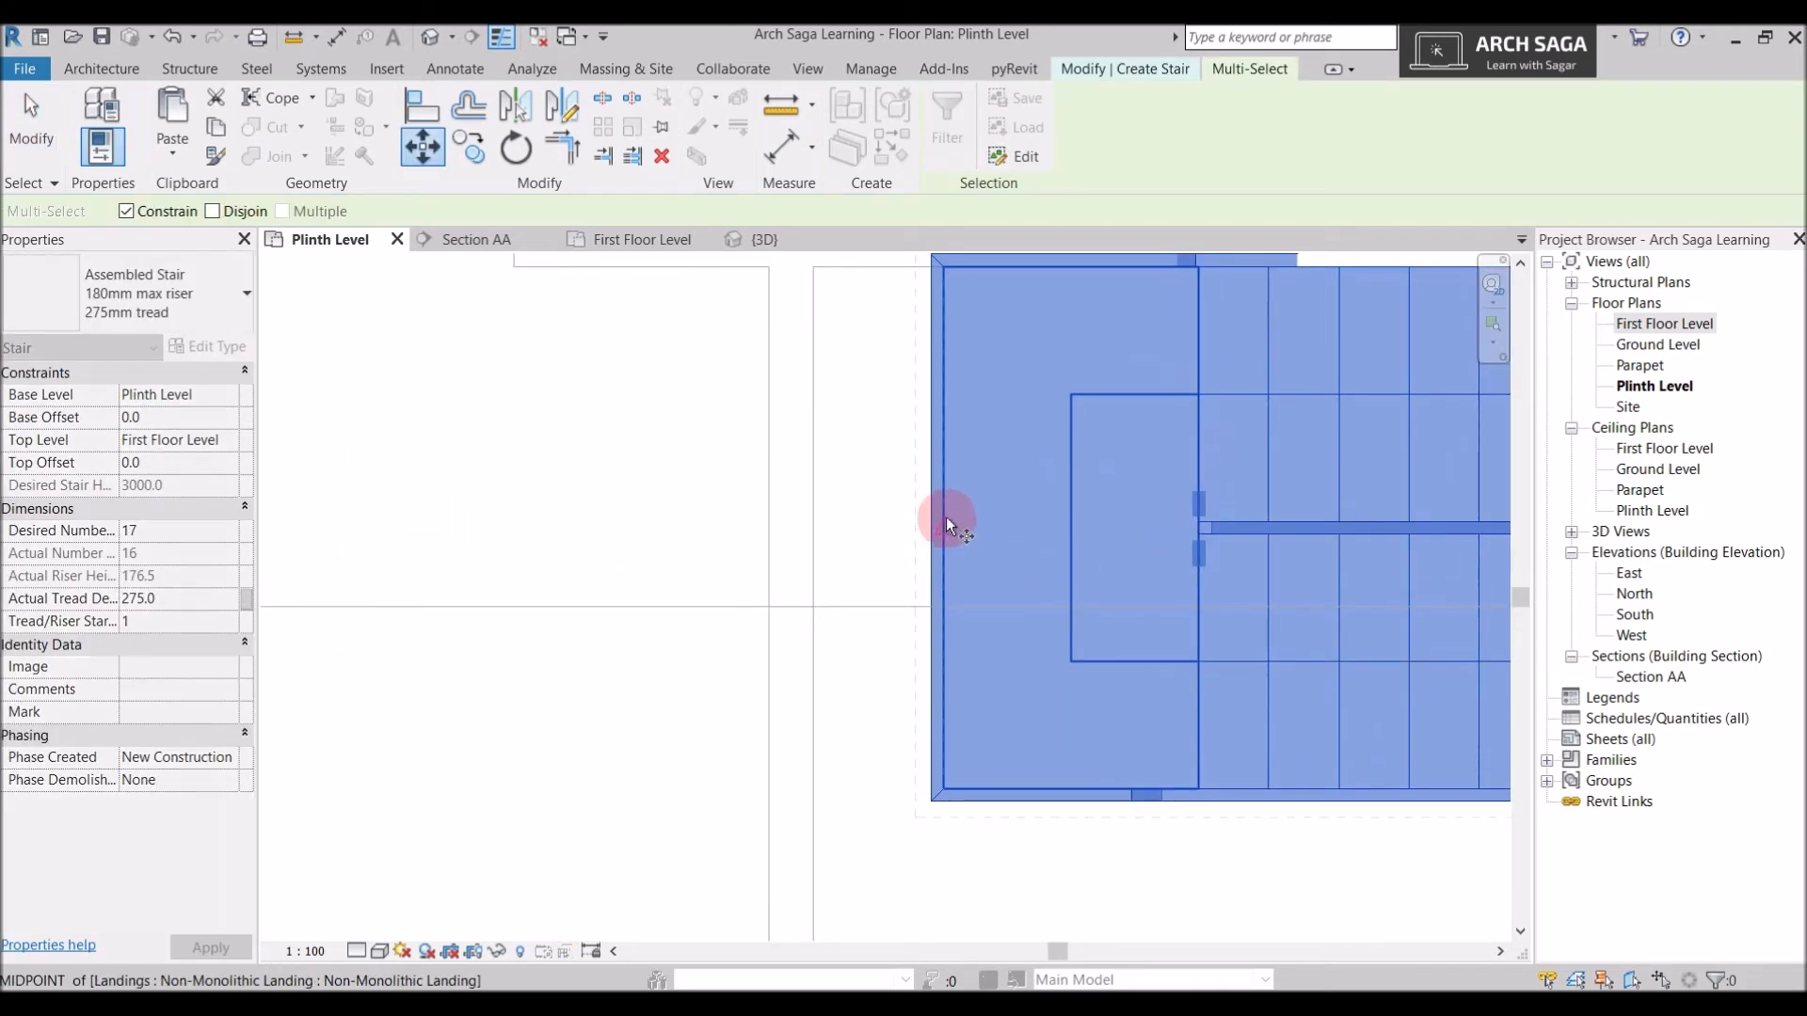
click(946, 524)
click(847, 524)
scroll(847, 524, down, 2)
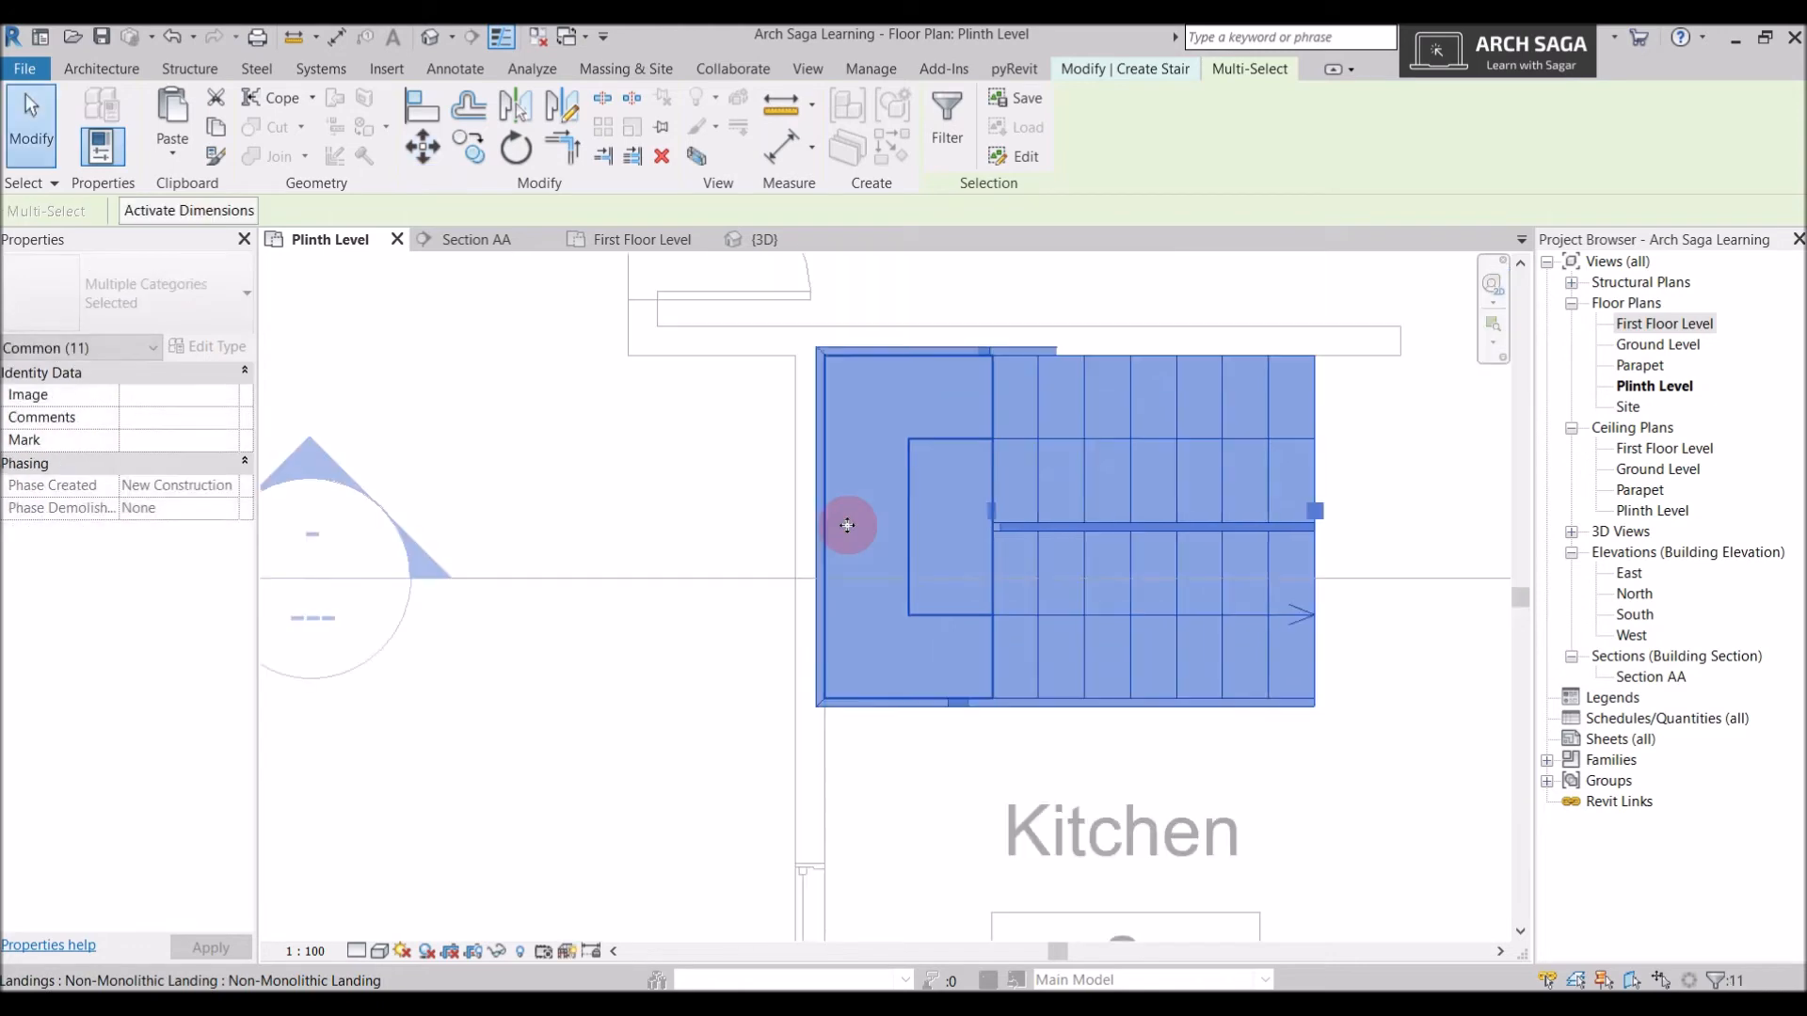
scroll(847, 524, down, 2)
double_click(1076, 508)
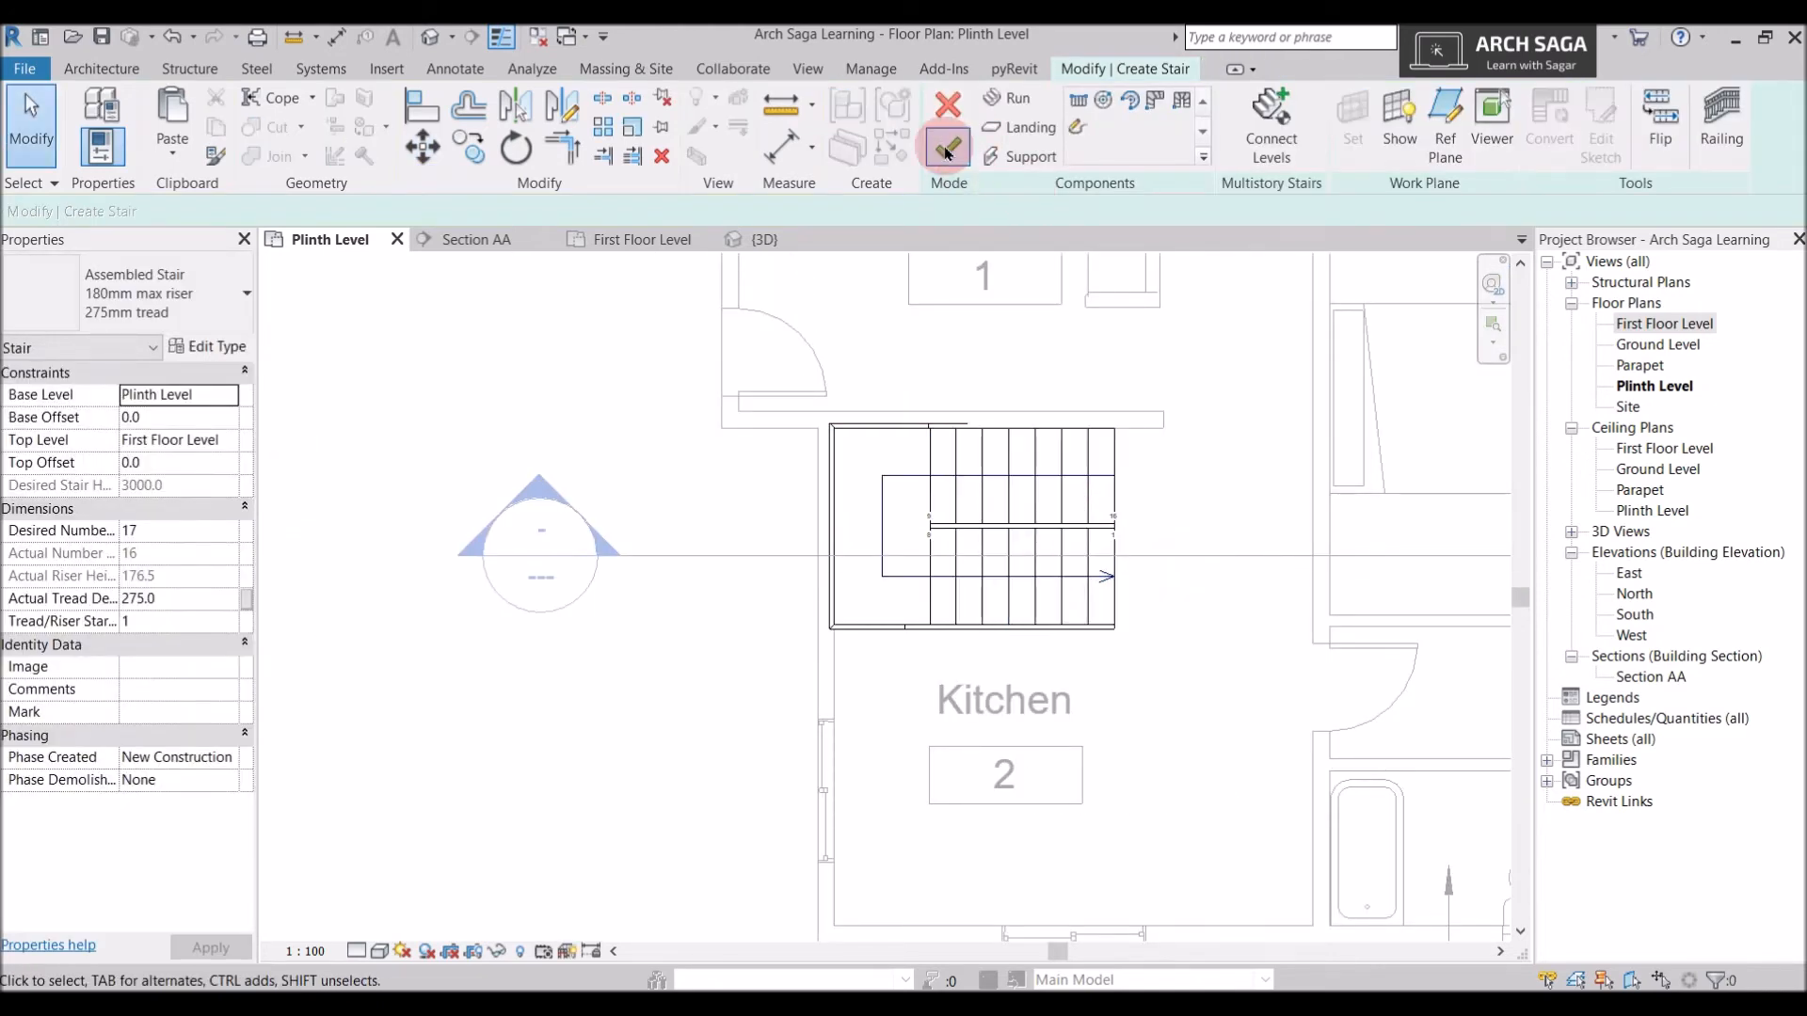
Finish the stair sketch to create the stair with its railings in the Plinth Level plan
scroll(943, 541, up, 2)
scroll(1117, 534, down, 2)
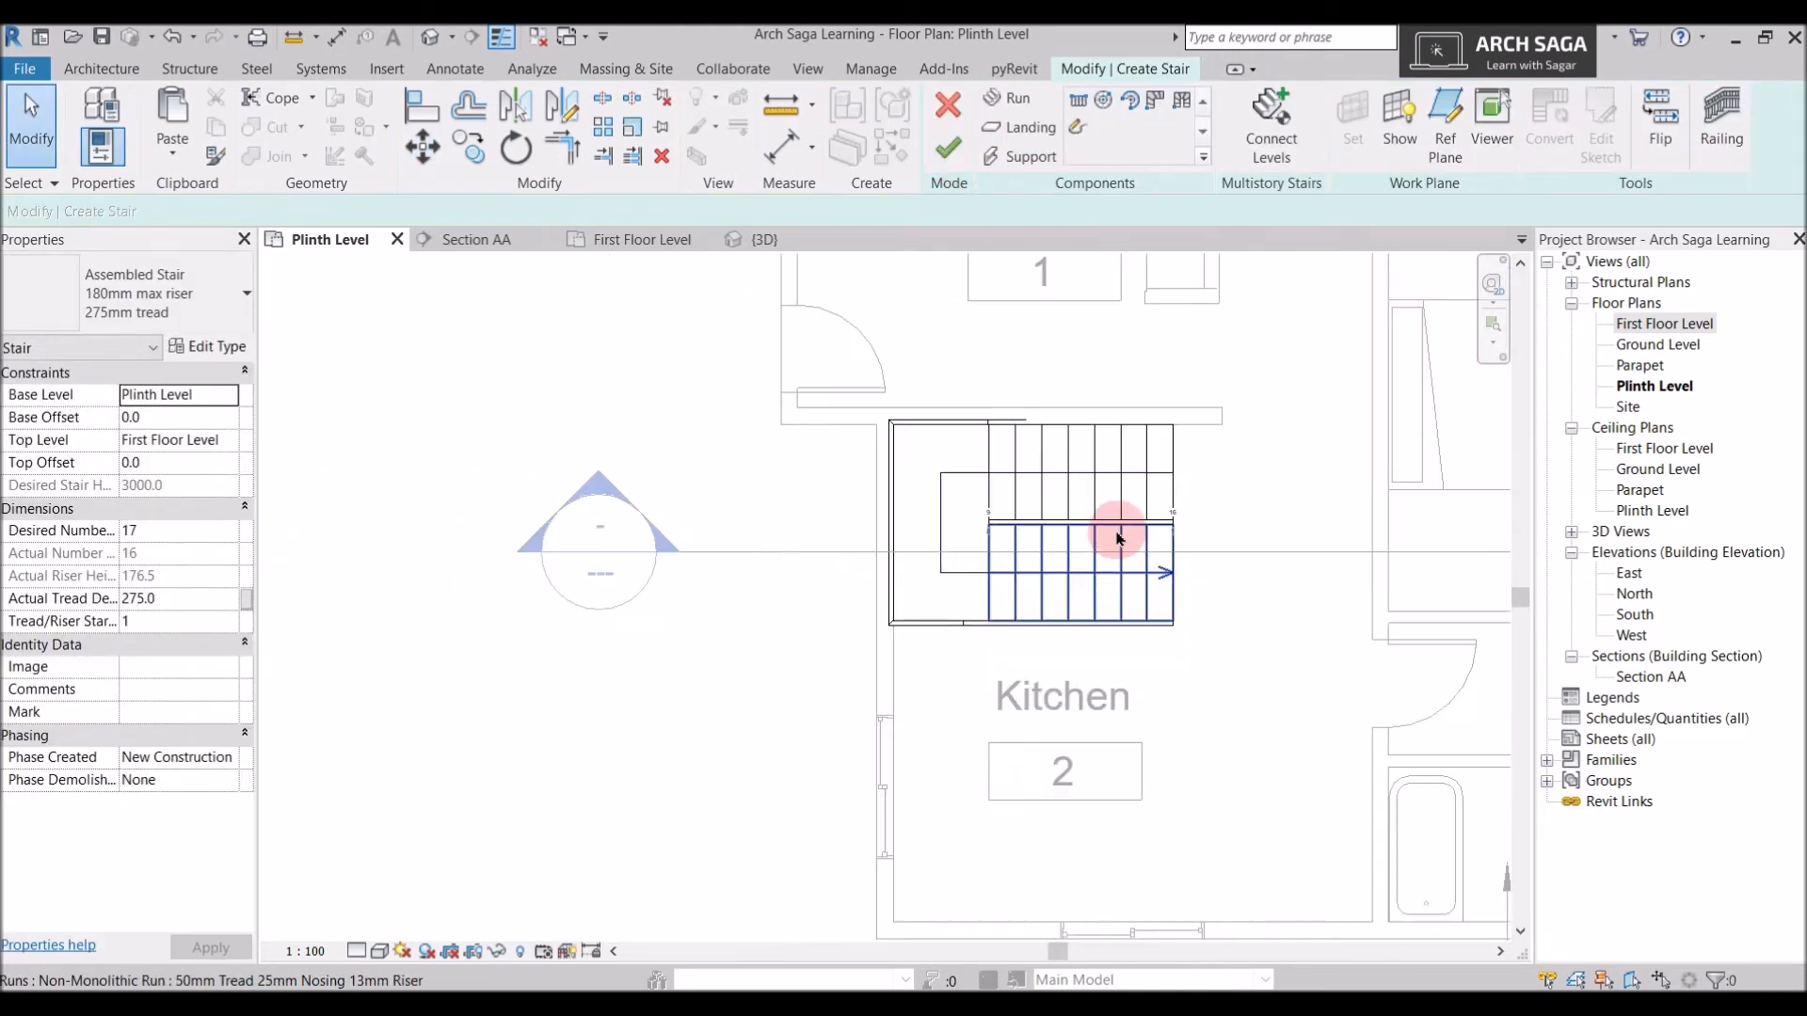
click(947, 148)
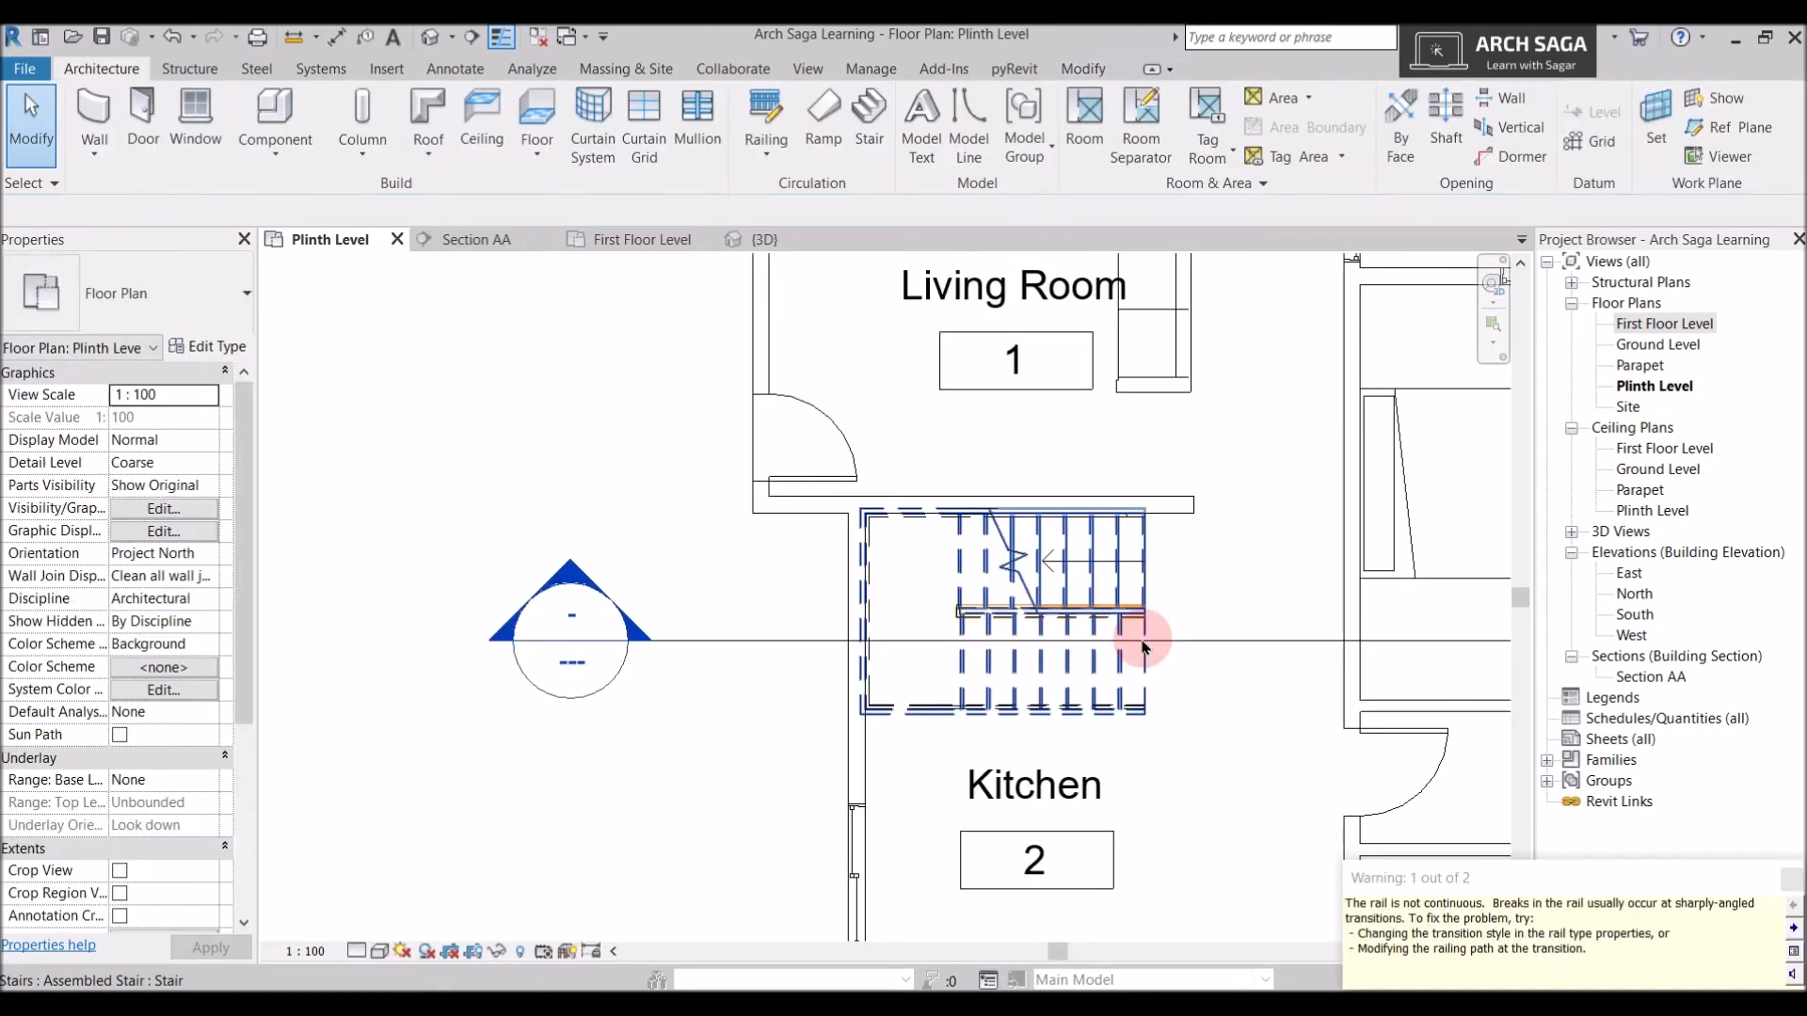
scroll(1123, 659, up, 1)
scroll(1123, 659, up, 1)
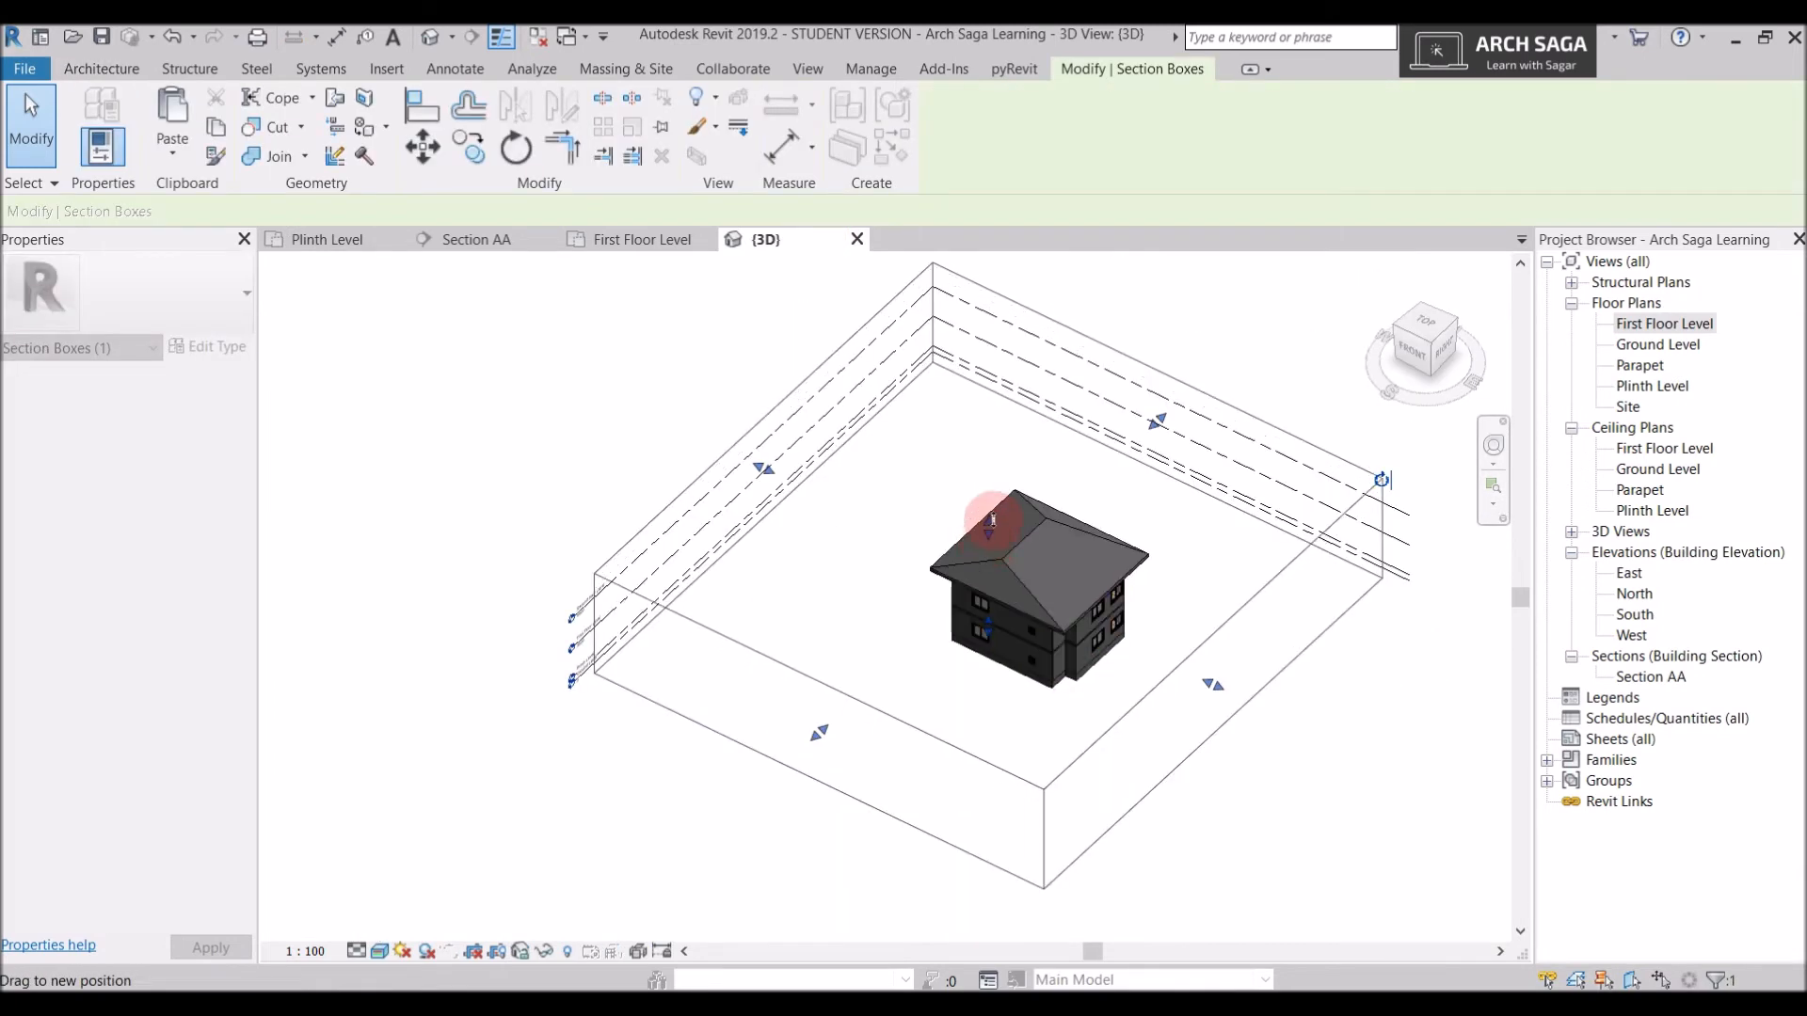
In the 3D view, lower the top of the section box so that it cuts off the roof and exposes the upper storey's rooms
drag(1097, 517, 1020, 570)
drag(1102, 610, 1110, 602)
scroll(1026, 583, up, 3)
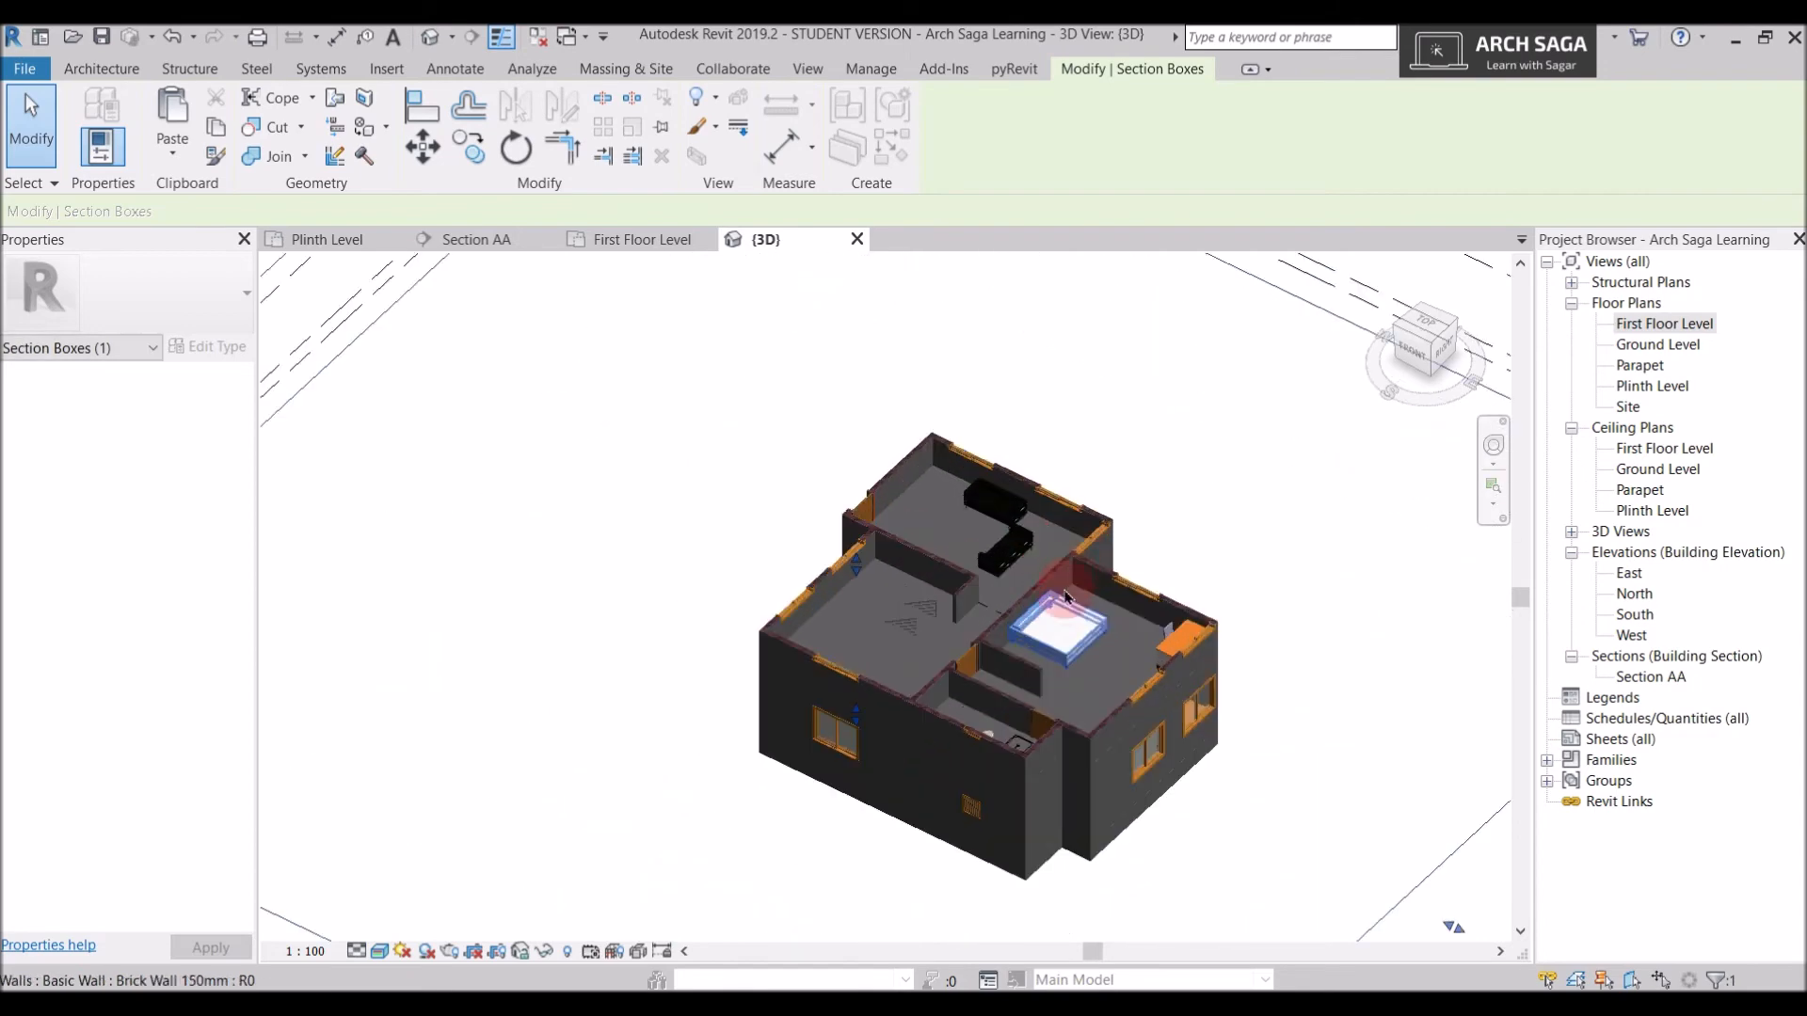
scroll(919, 516, down, 5)
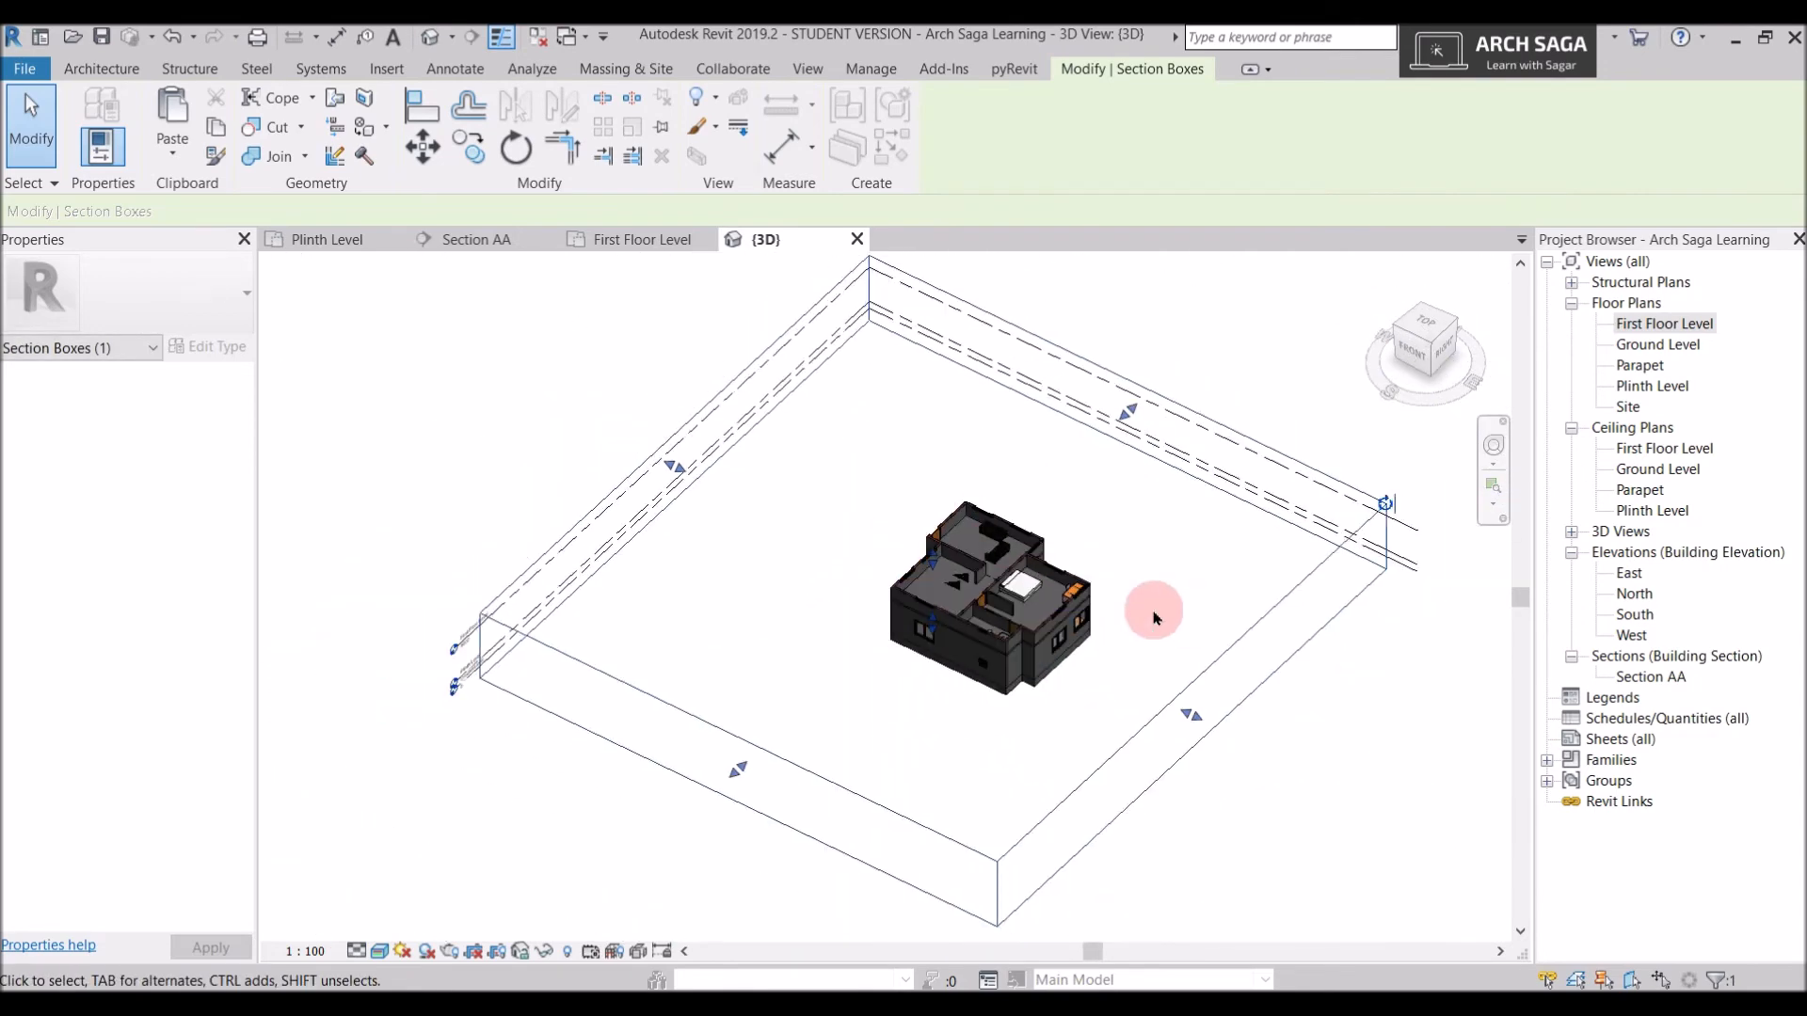
scroll(979, 531, up, 3)
scroll(979, 531, up, 5)
click(806, 637)
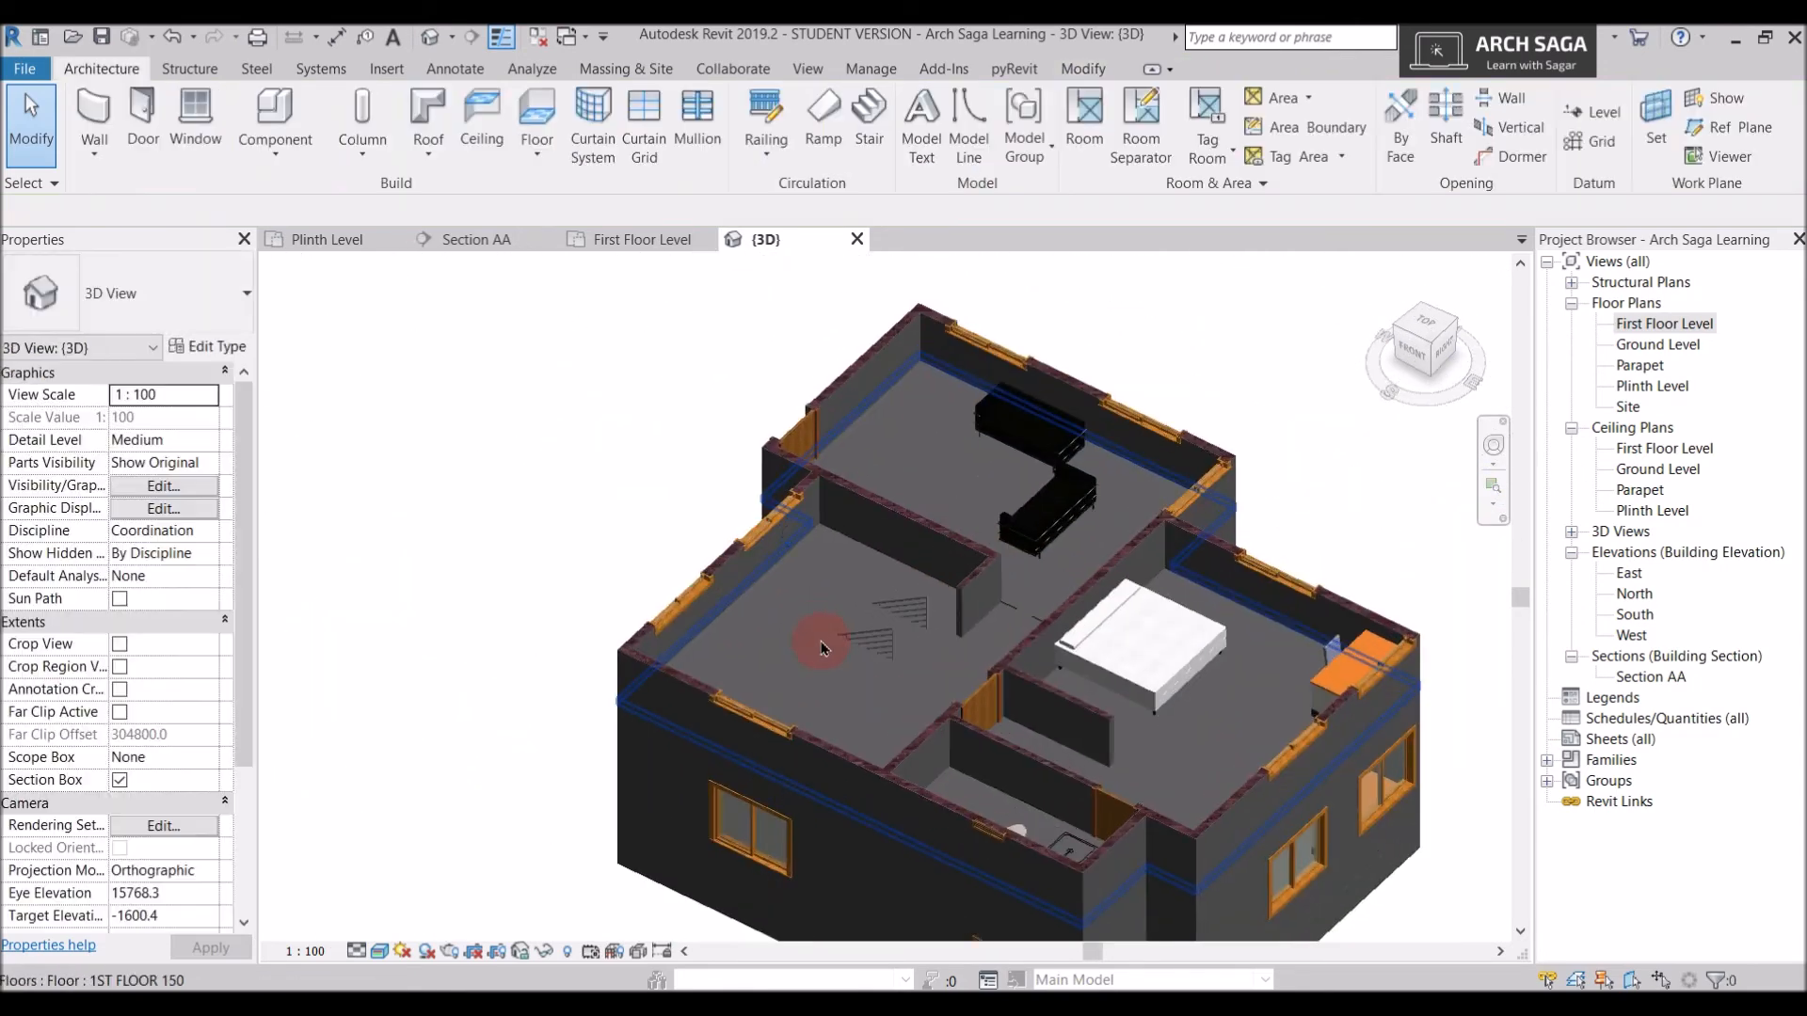
Select the 1ST FLOOR 150 slab above the stair and open its boundary for editing in the First Floor Level plan
click(987, 659)
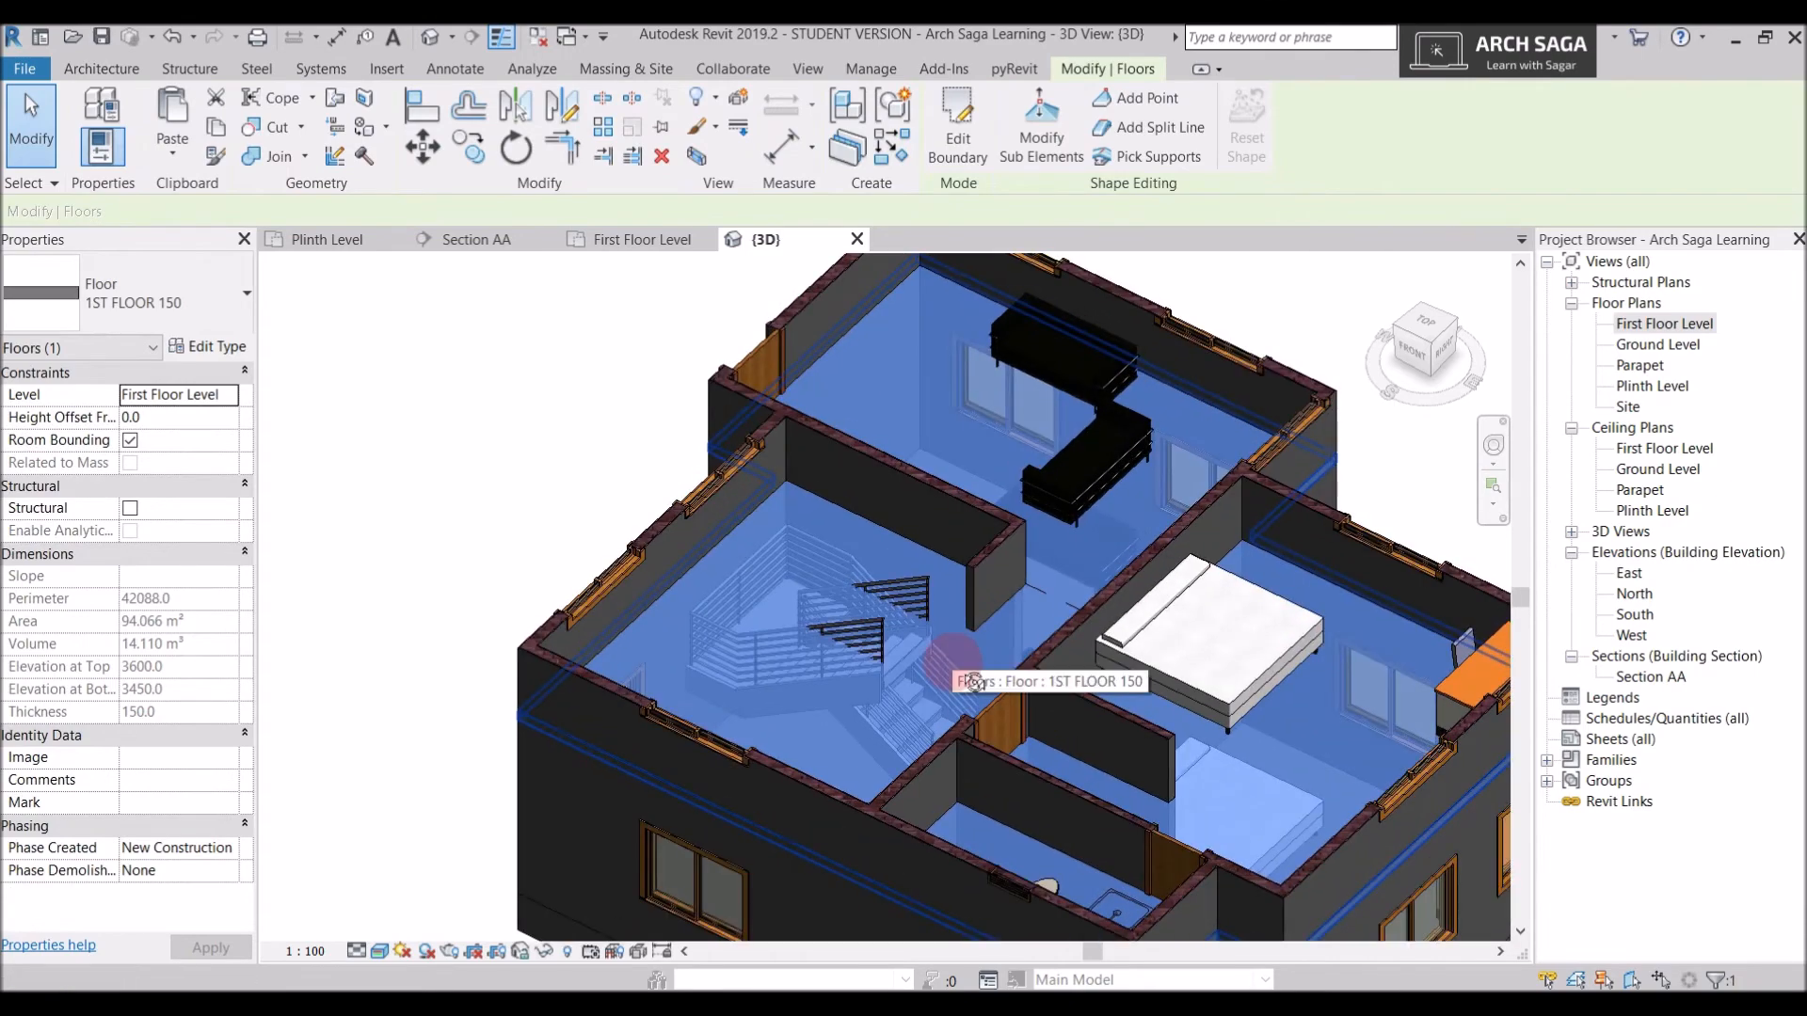
scroll(950, 715, up, 4)
scroll(935, 752, up, 3)
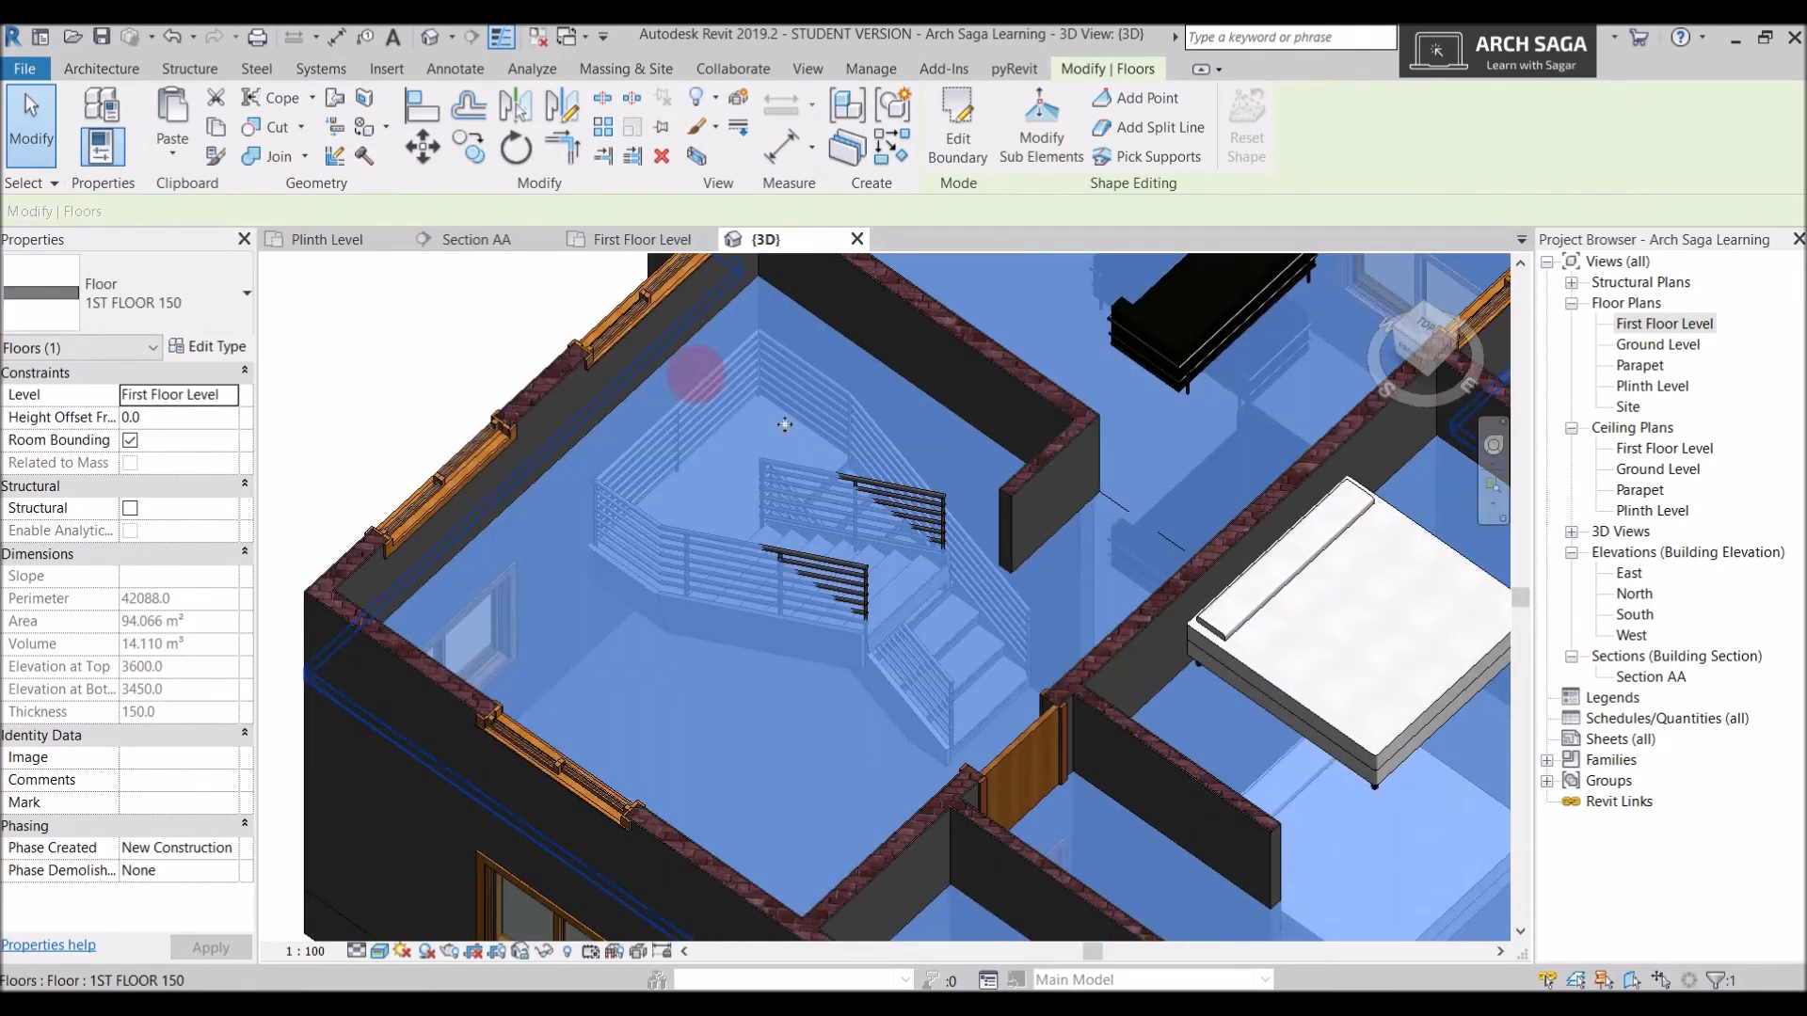
scroll(941, 616, down, 3)
scroll(913, 616, up, 2)
shift+middle_drag(916, 573, 1061, 617)
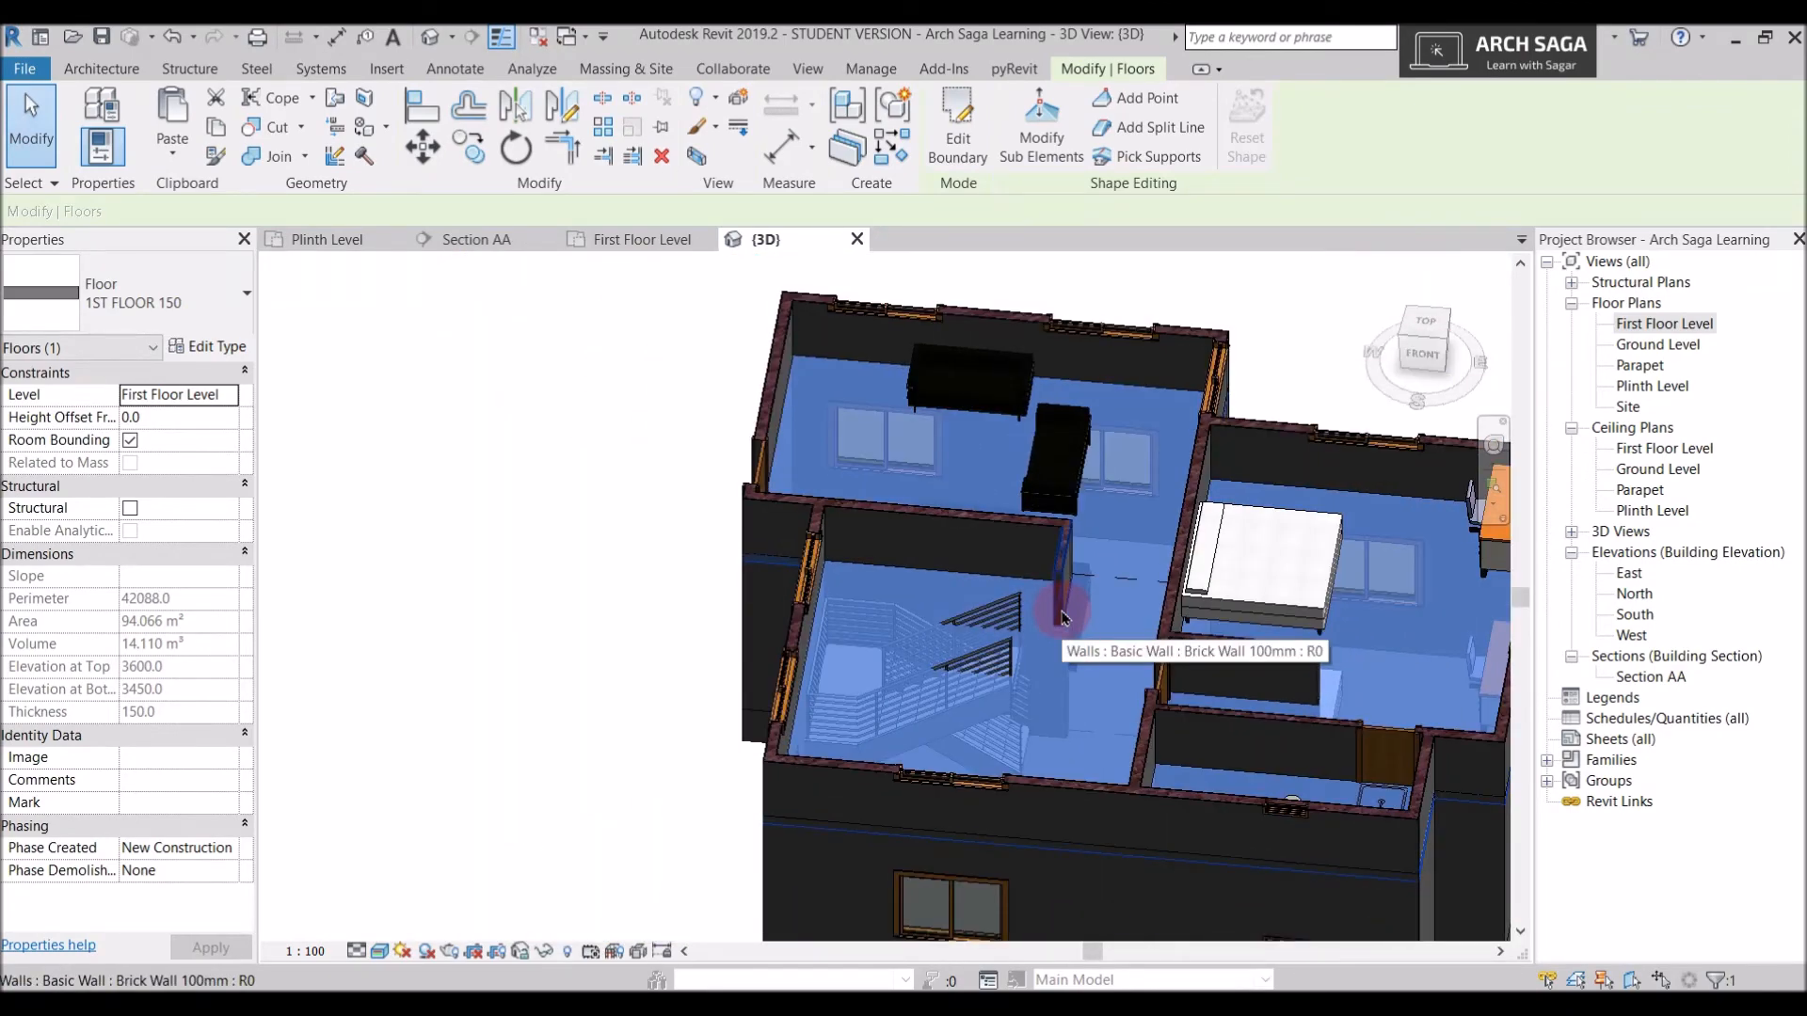
middle_drag(1061, 618, 1118, 654)
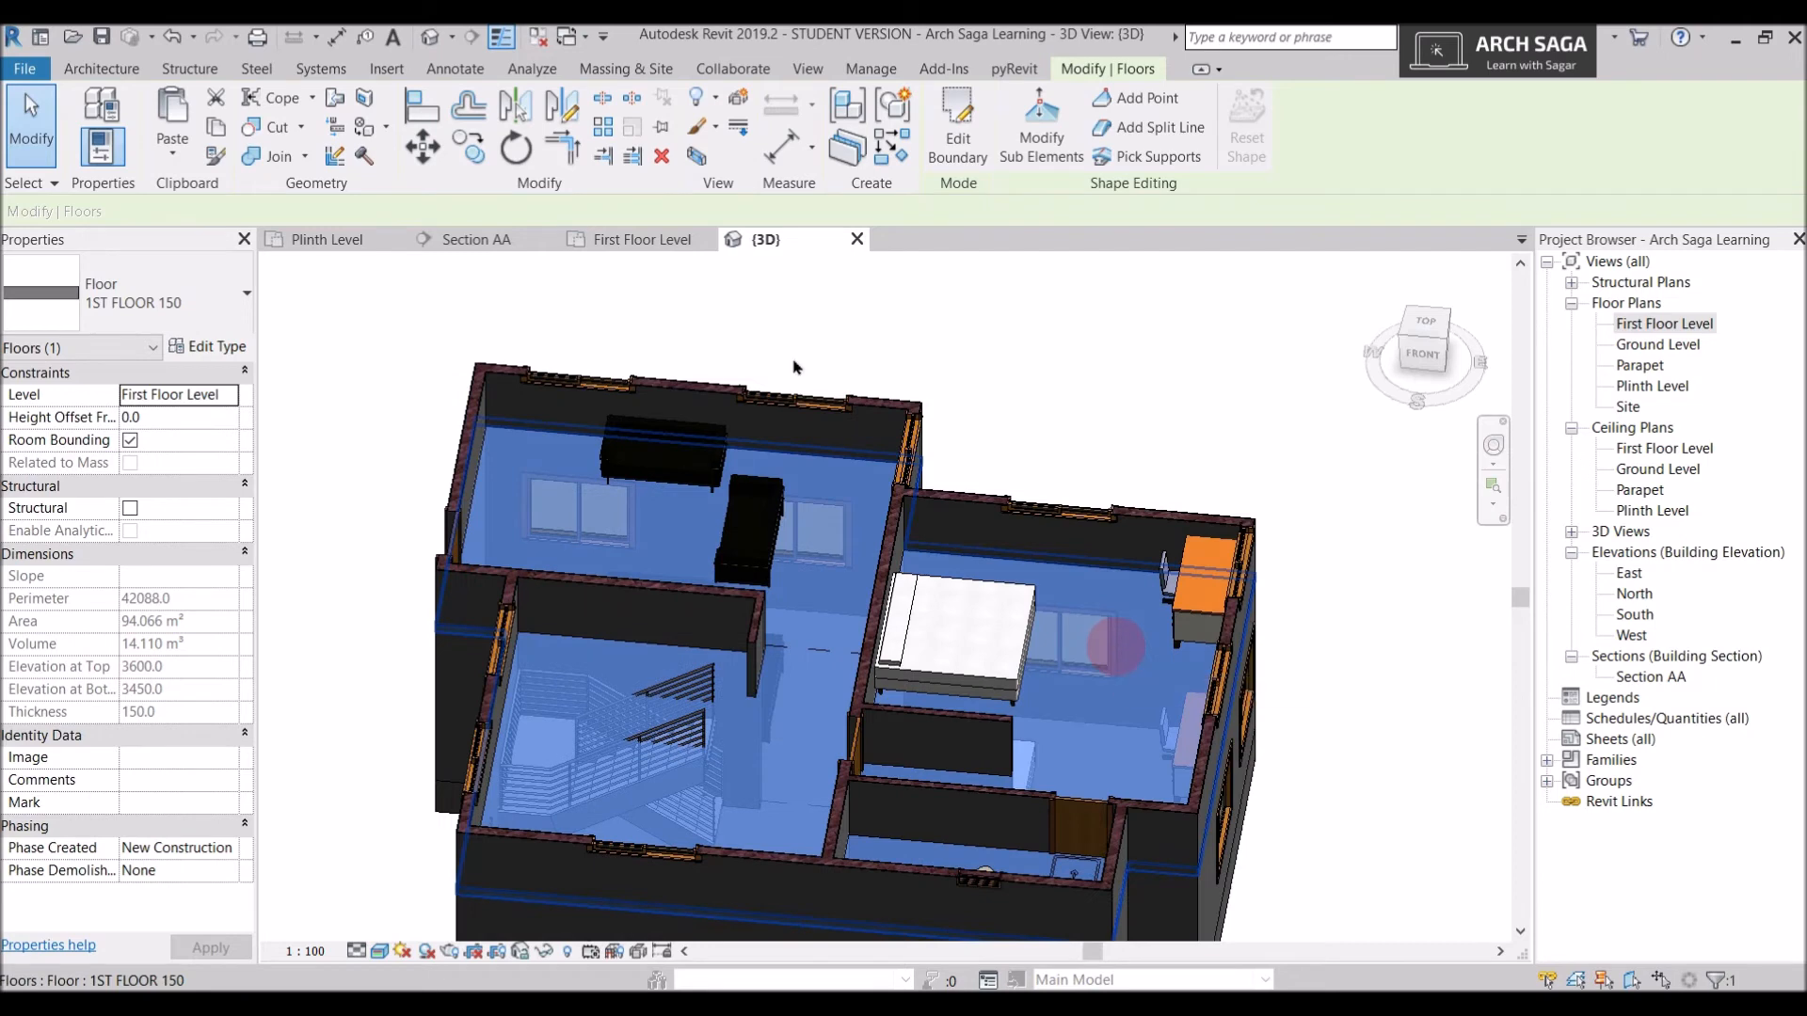
click(728, 256)
click(649, 242)
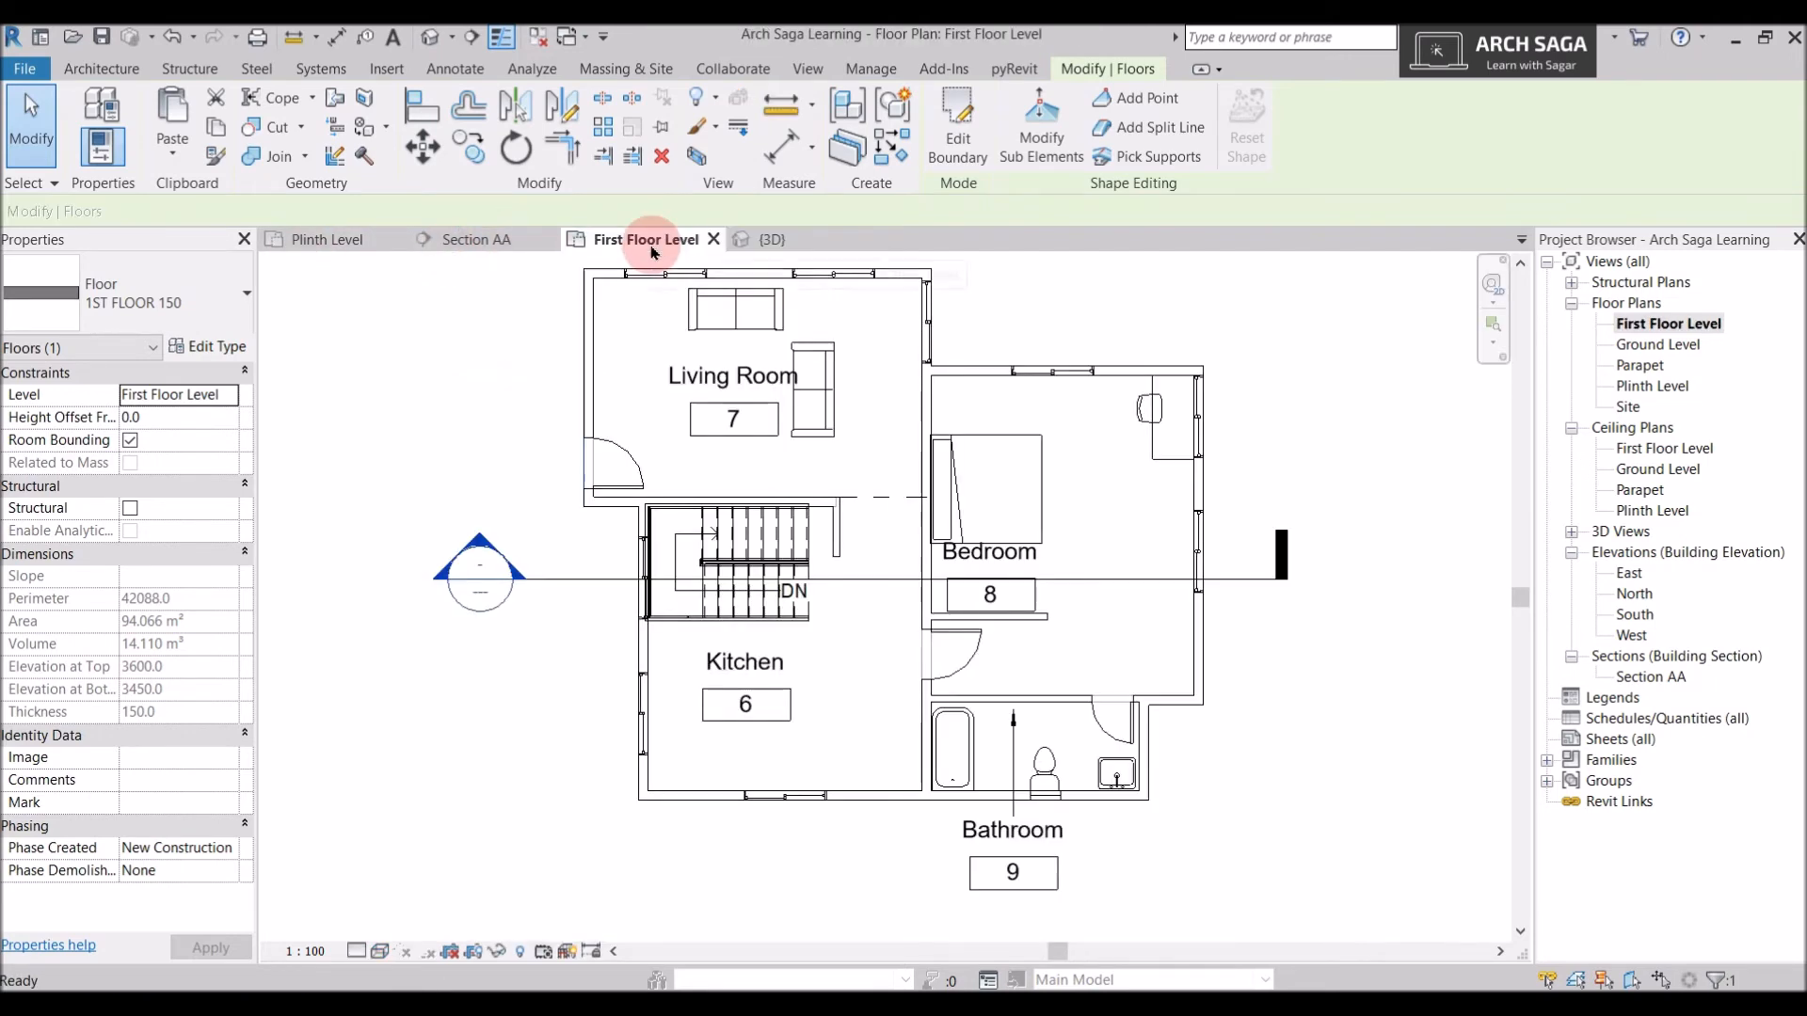
click(956, 149)
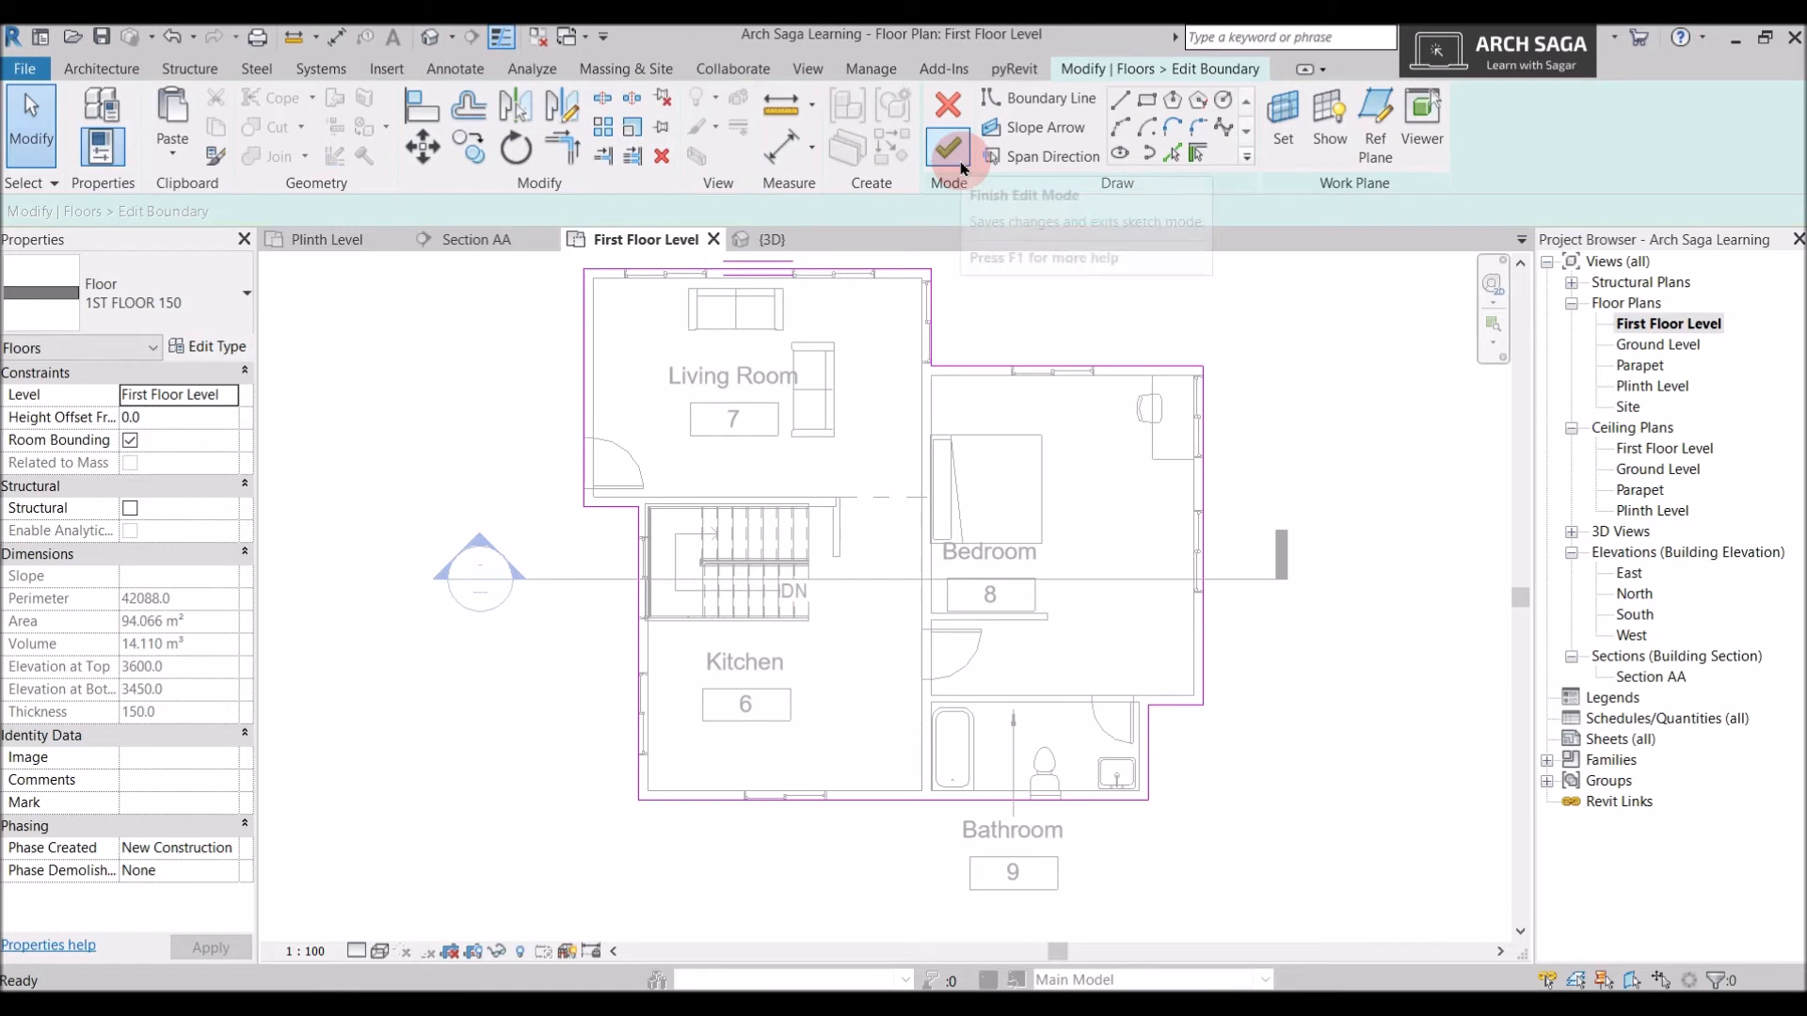
Add a rectangular stairwell opening around the stair to the floor boundary and finish it without attaching the walls to the floor's bottom
click(1152, 107)
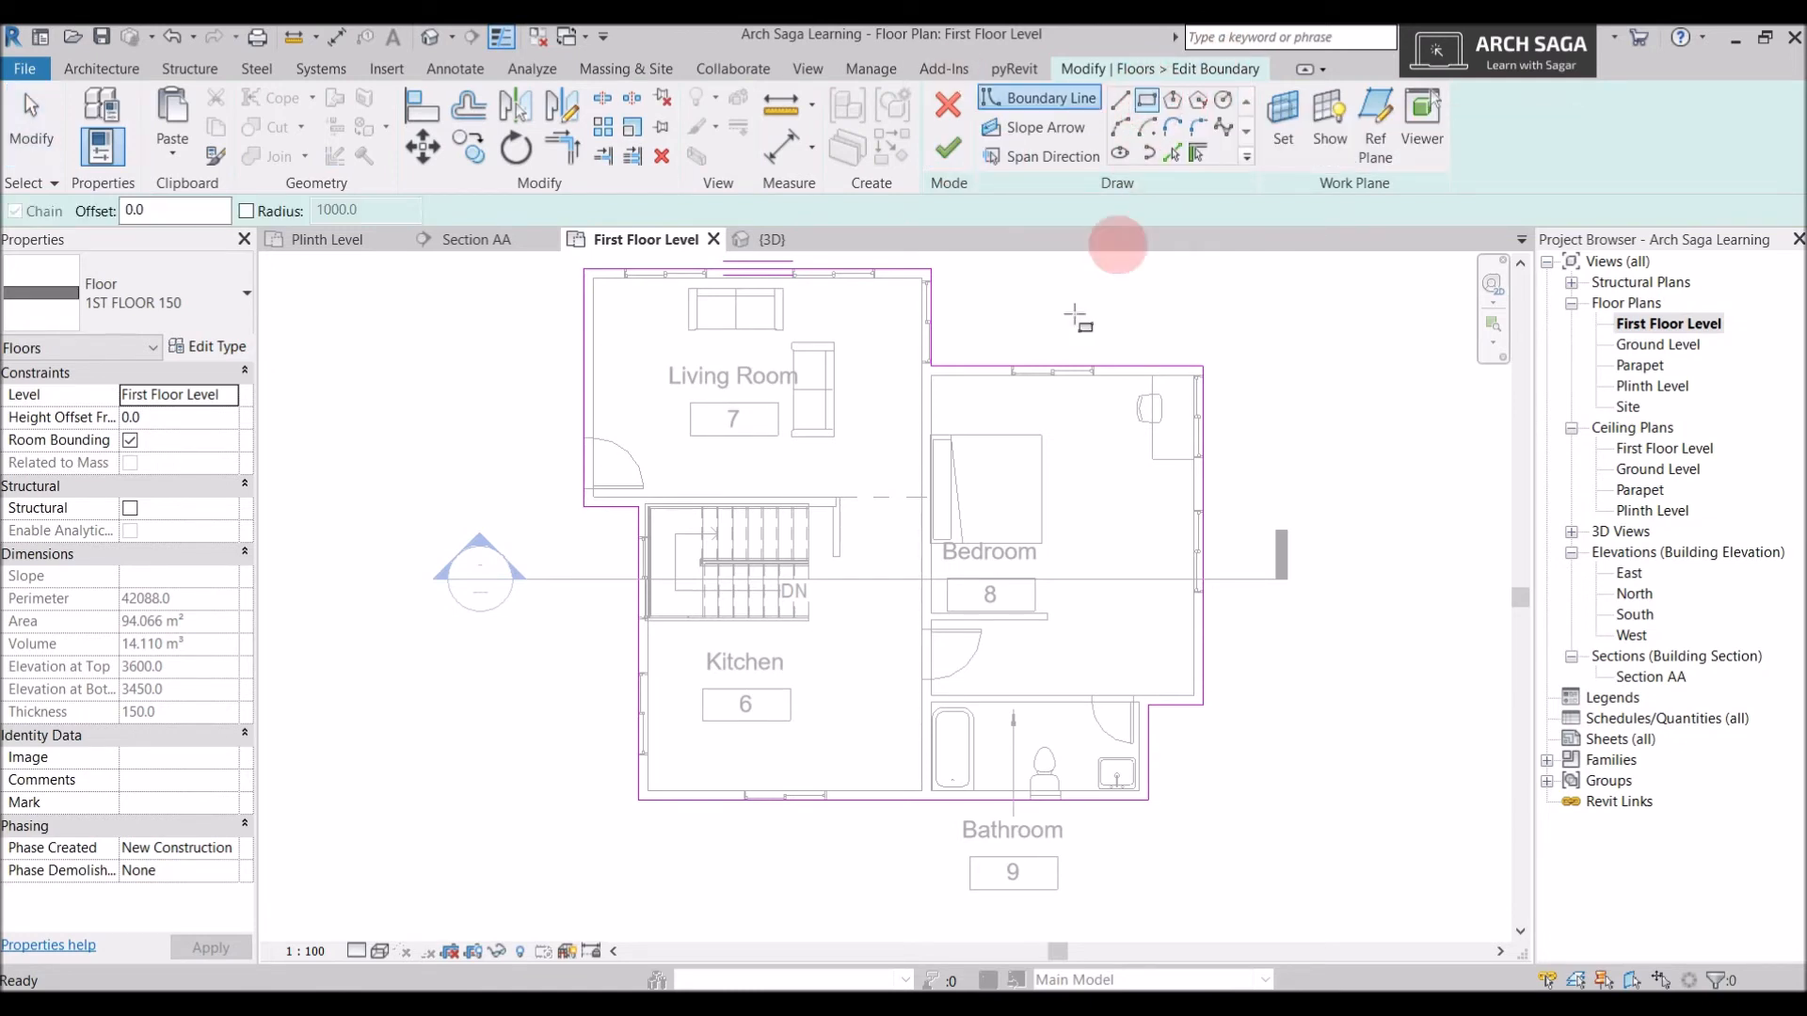
scroll(797, 469, up, 3)
click(649, 437)
click(832, 650)
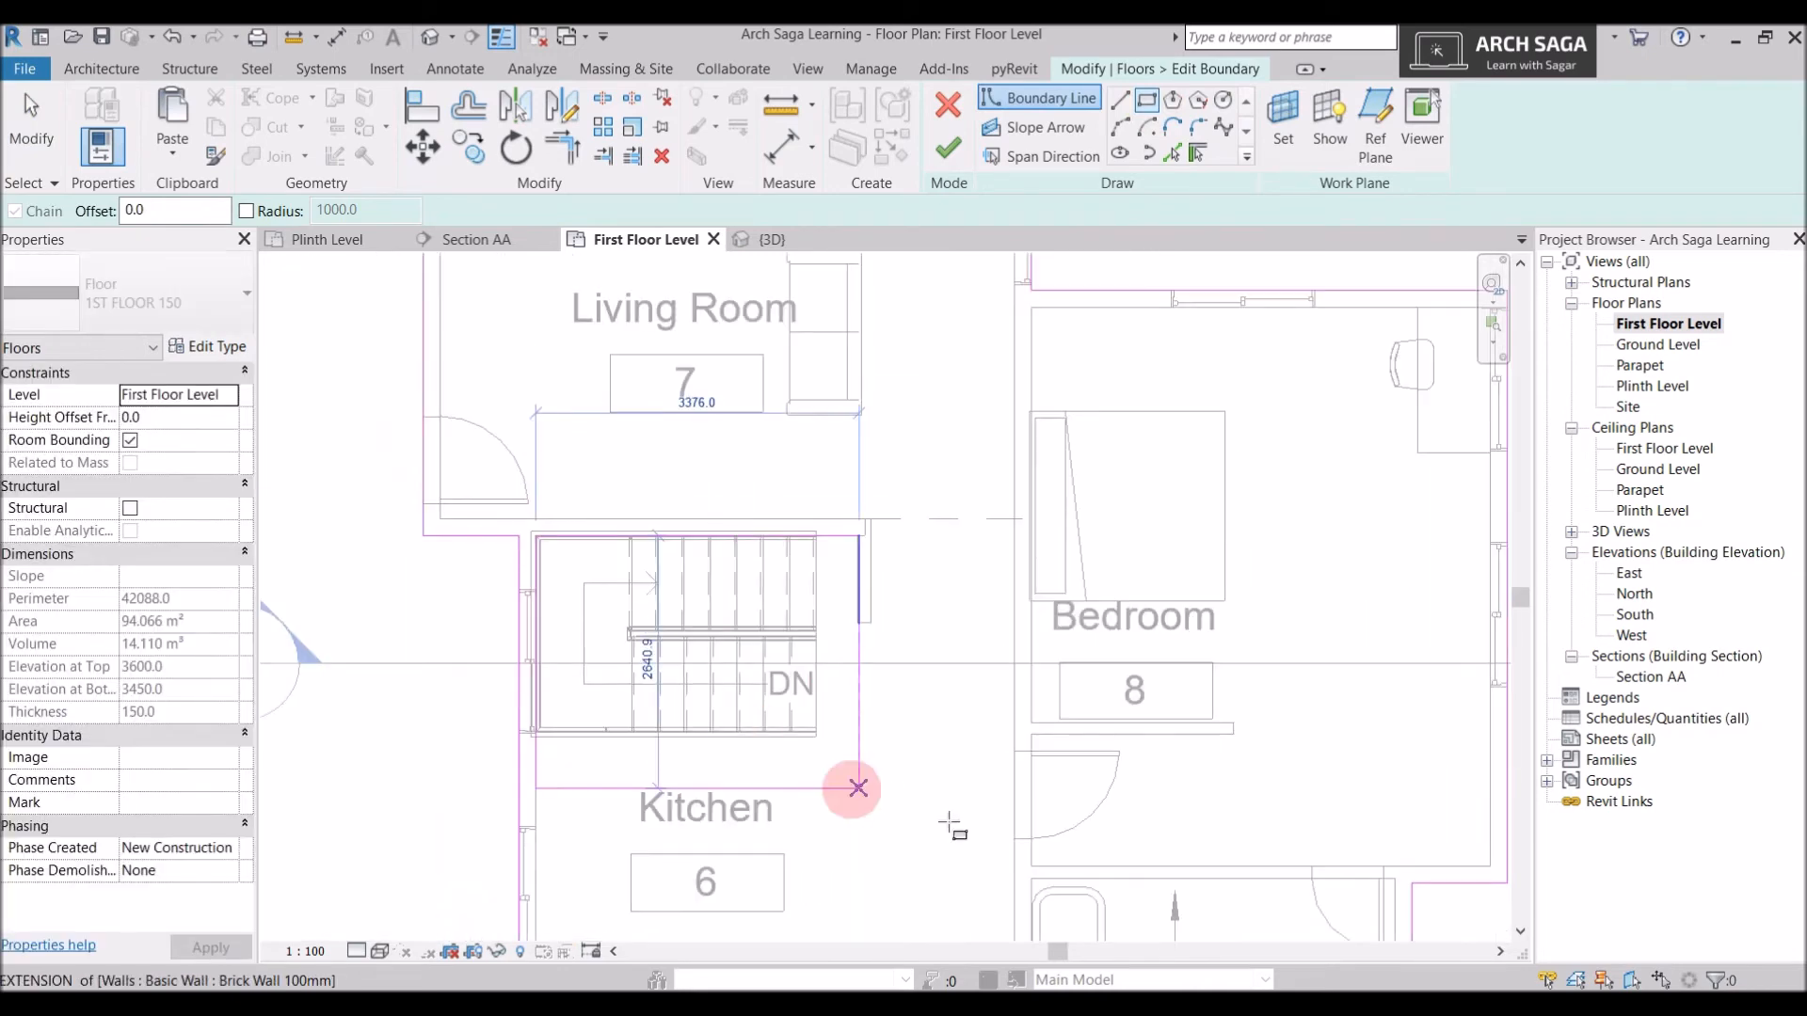
scroll(834, 740, up, 3)
click(821, 734)
key(Escape)
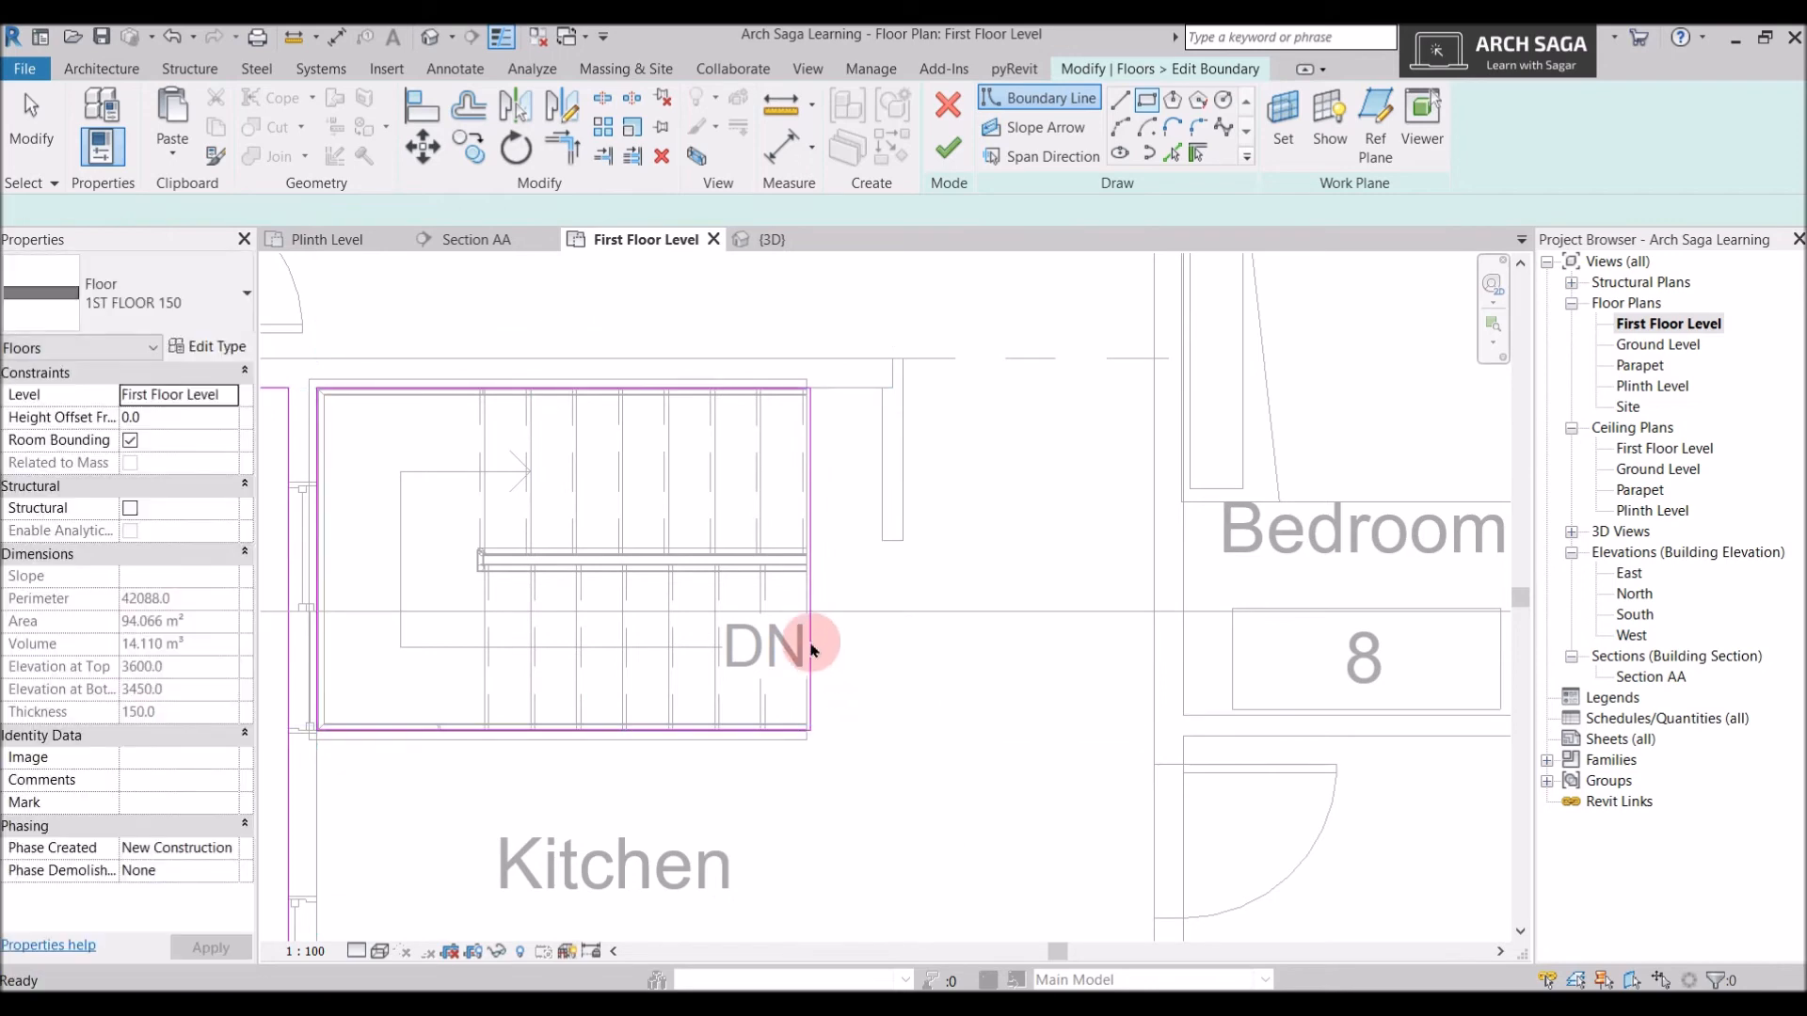
key(Escape)
click(945, 149)
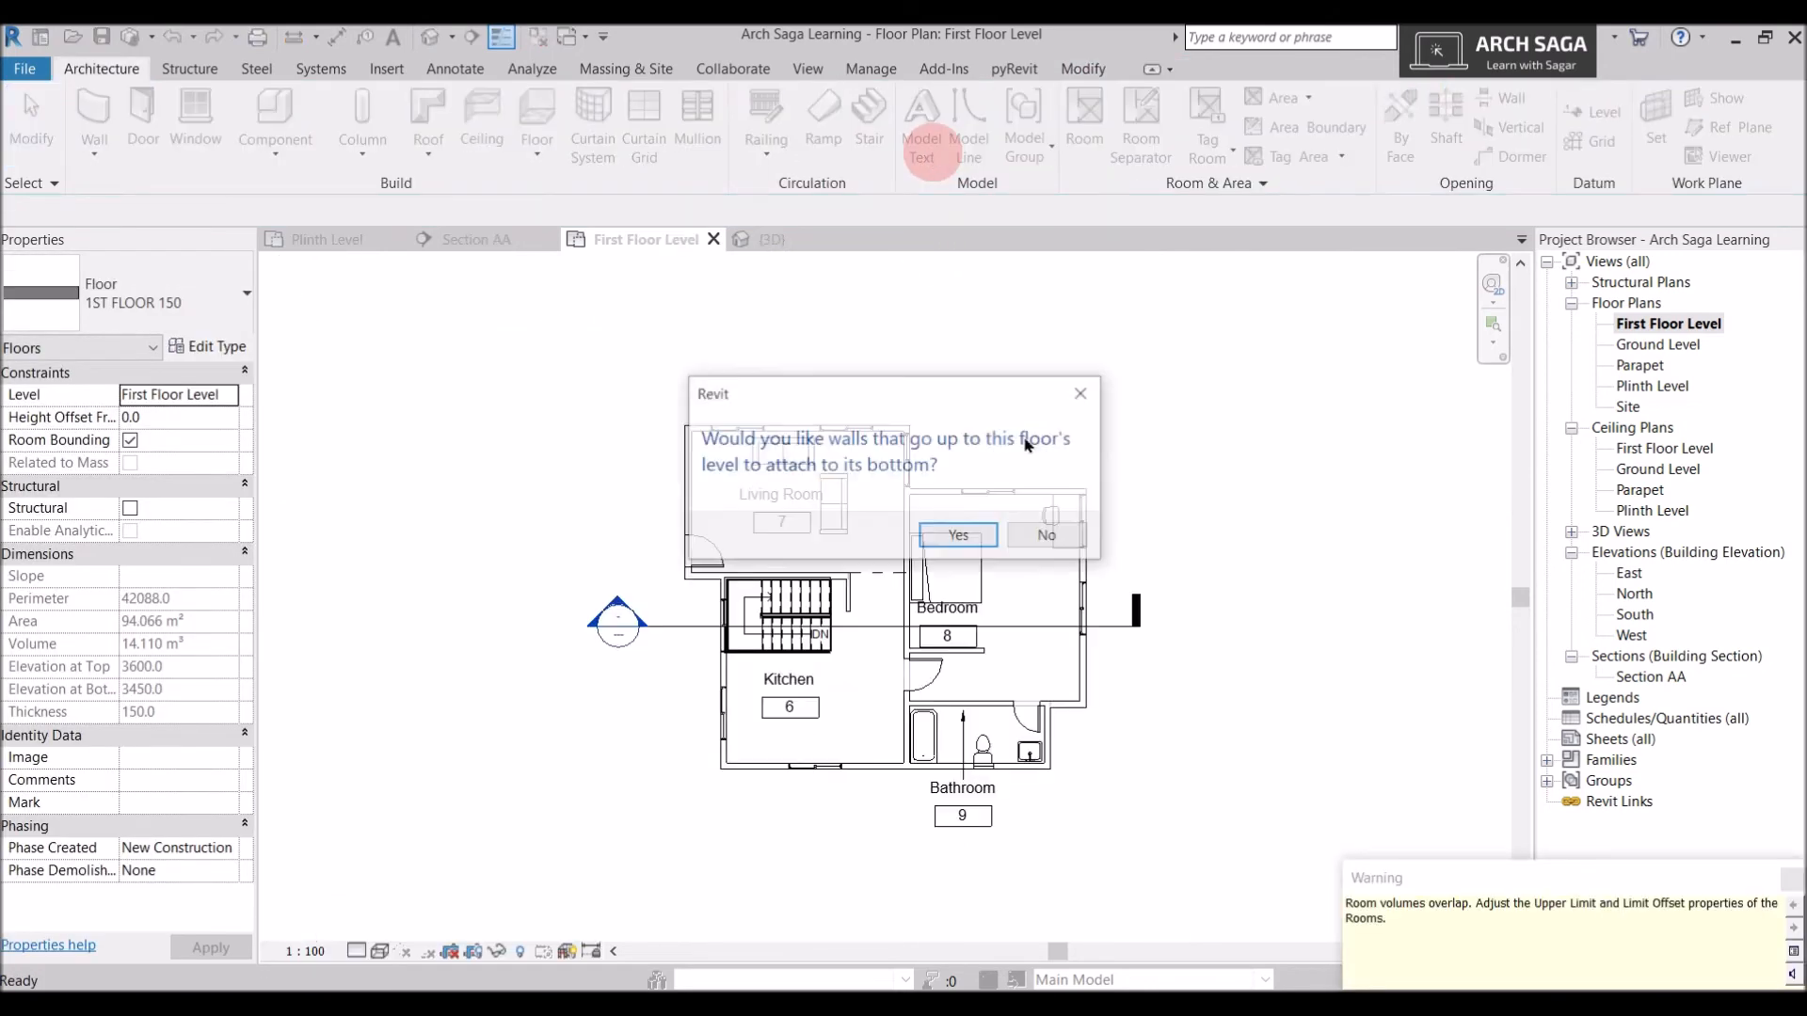
click(1047, 535)
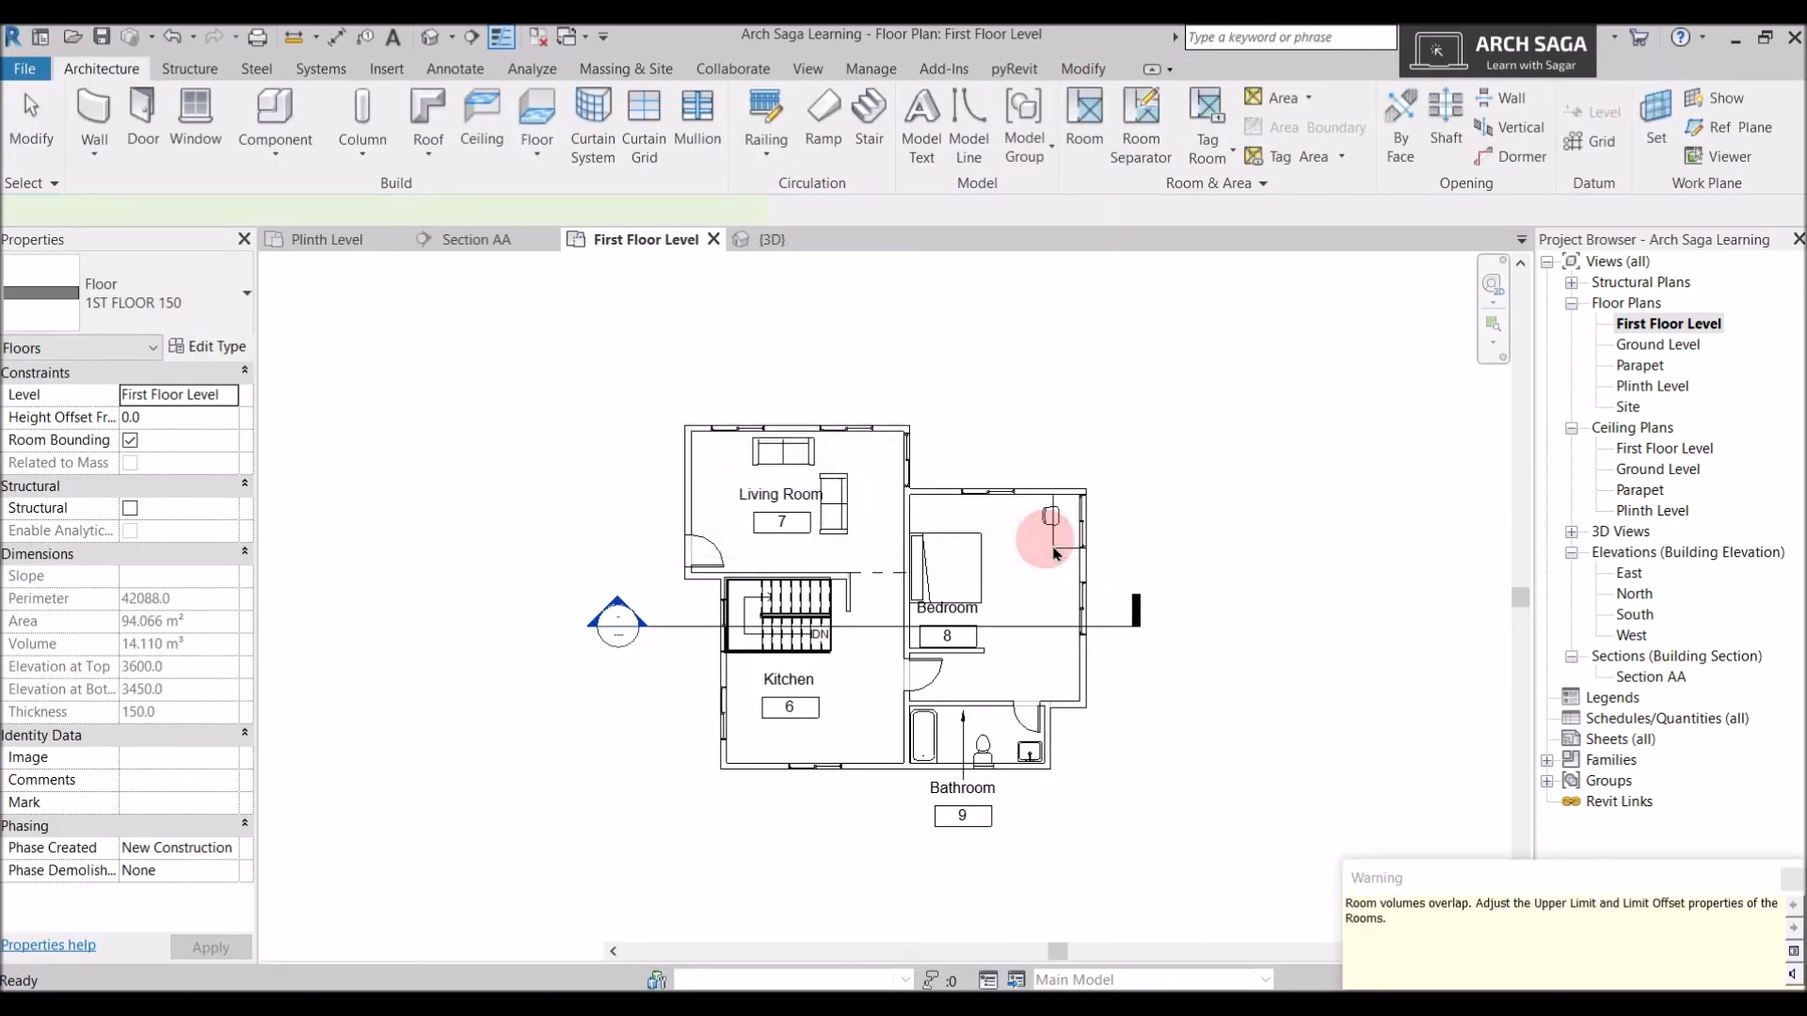
Examine the stair and the new slab opening from several angles in the 3D view
scroll(919, 511, up, 5)
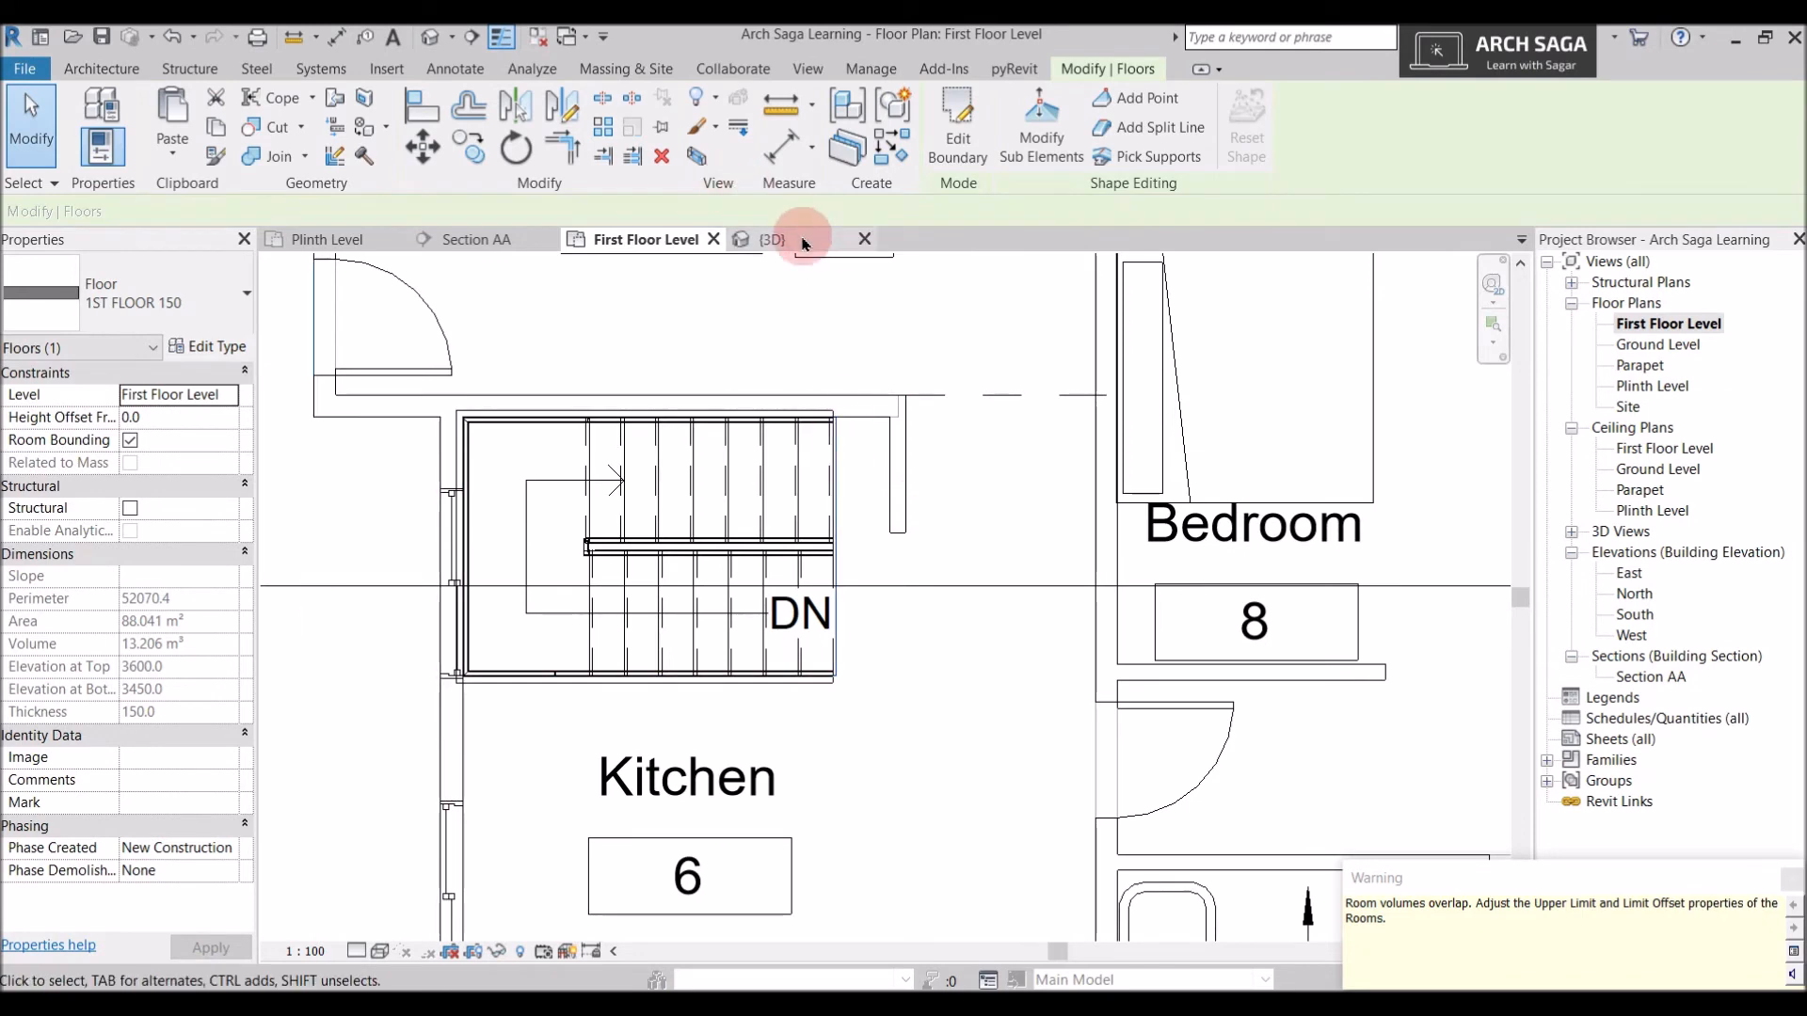
click(770, 240)
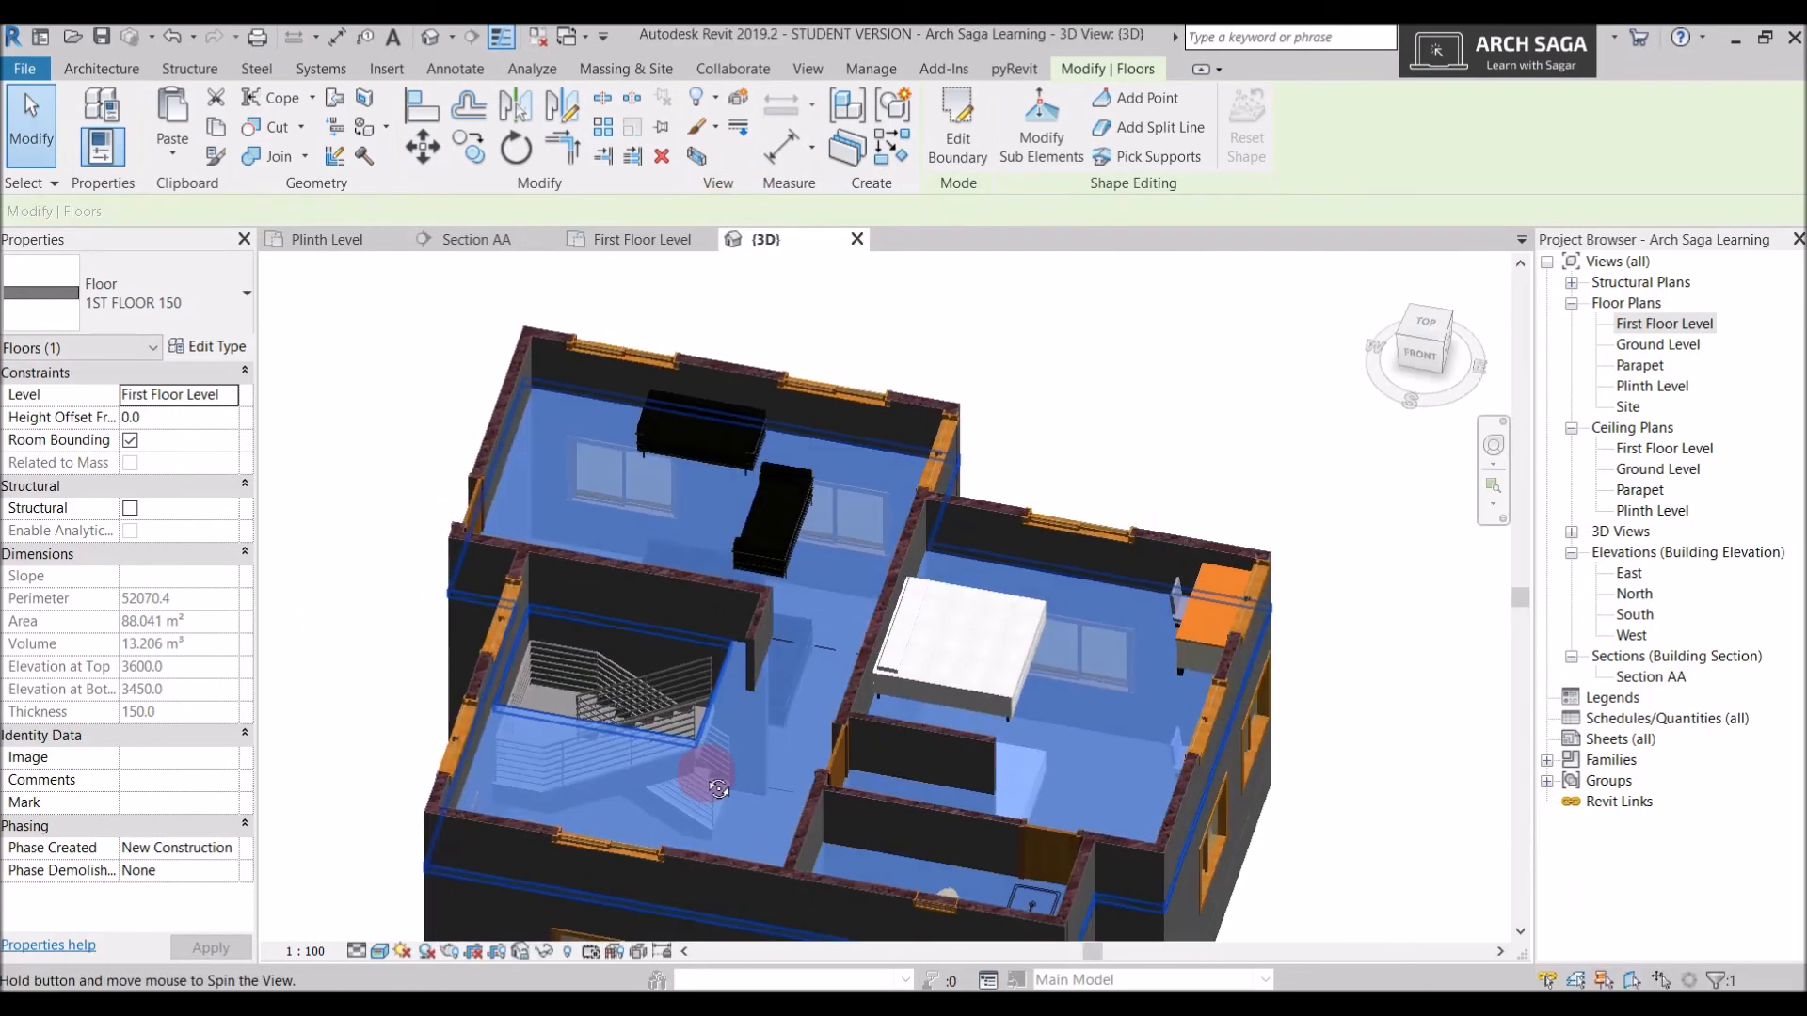
key(Escape)
shift+middle_drag(746, 750, 595, 825)
scroll(674, 702, up, 3)
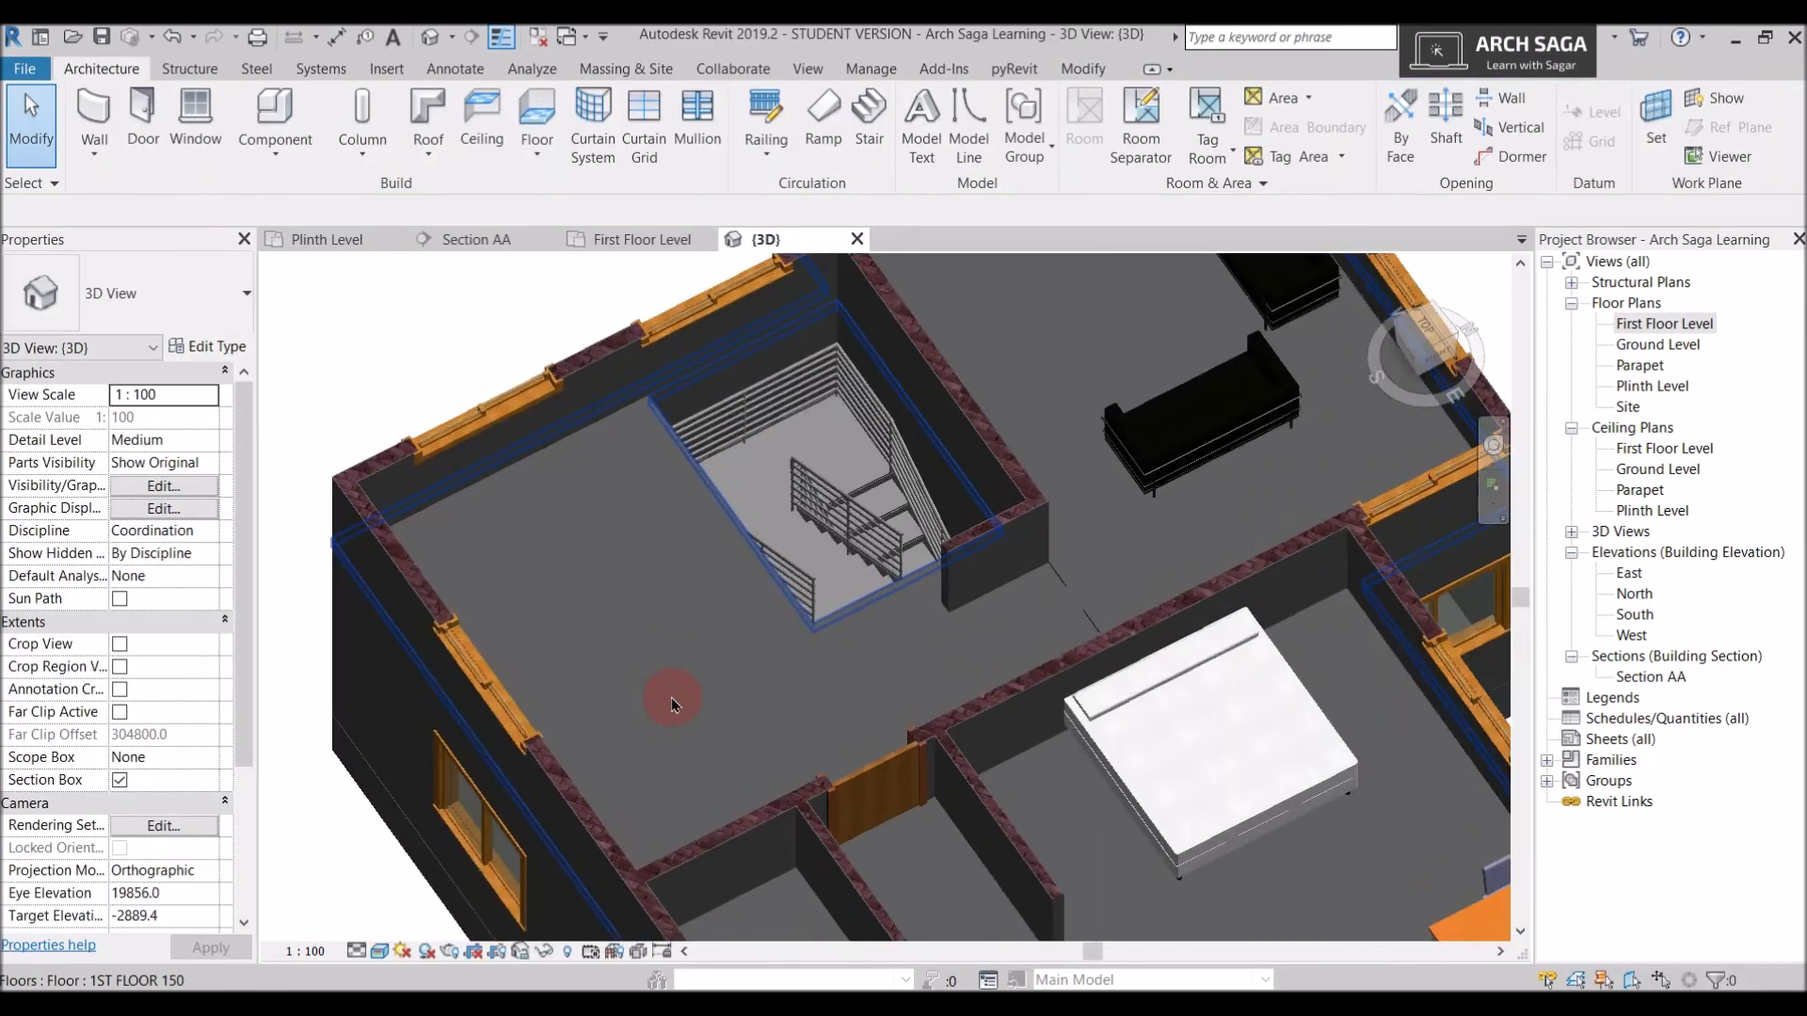
shift+middle_drag(658, 645, 721, 606)
scroll(721, 607, down, 5)
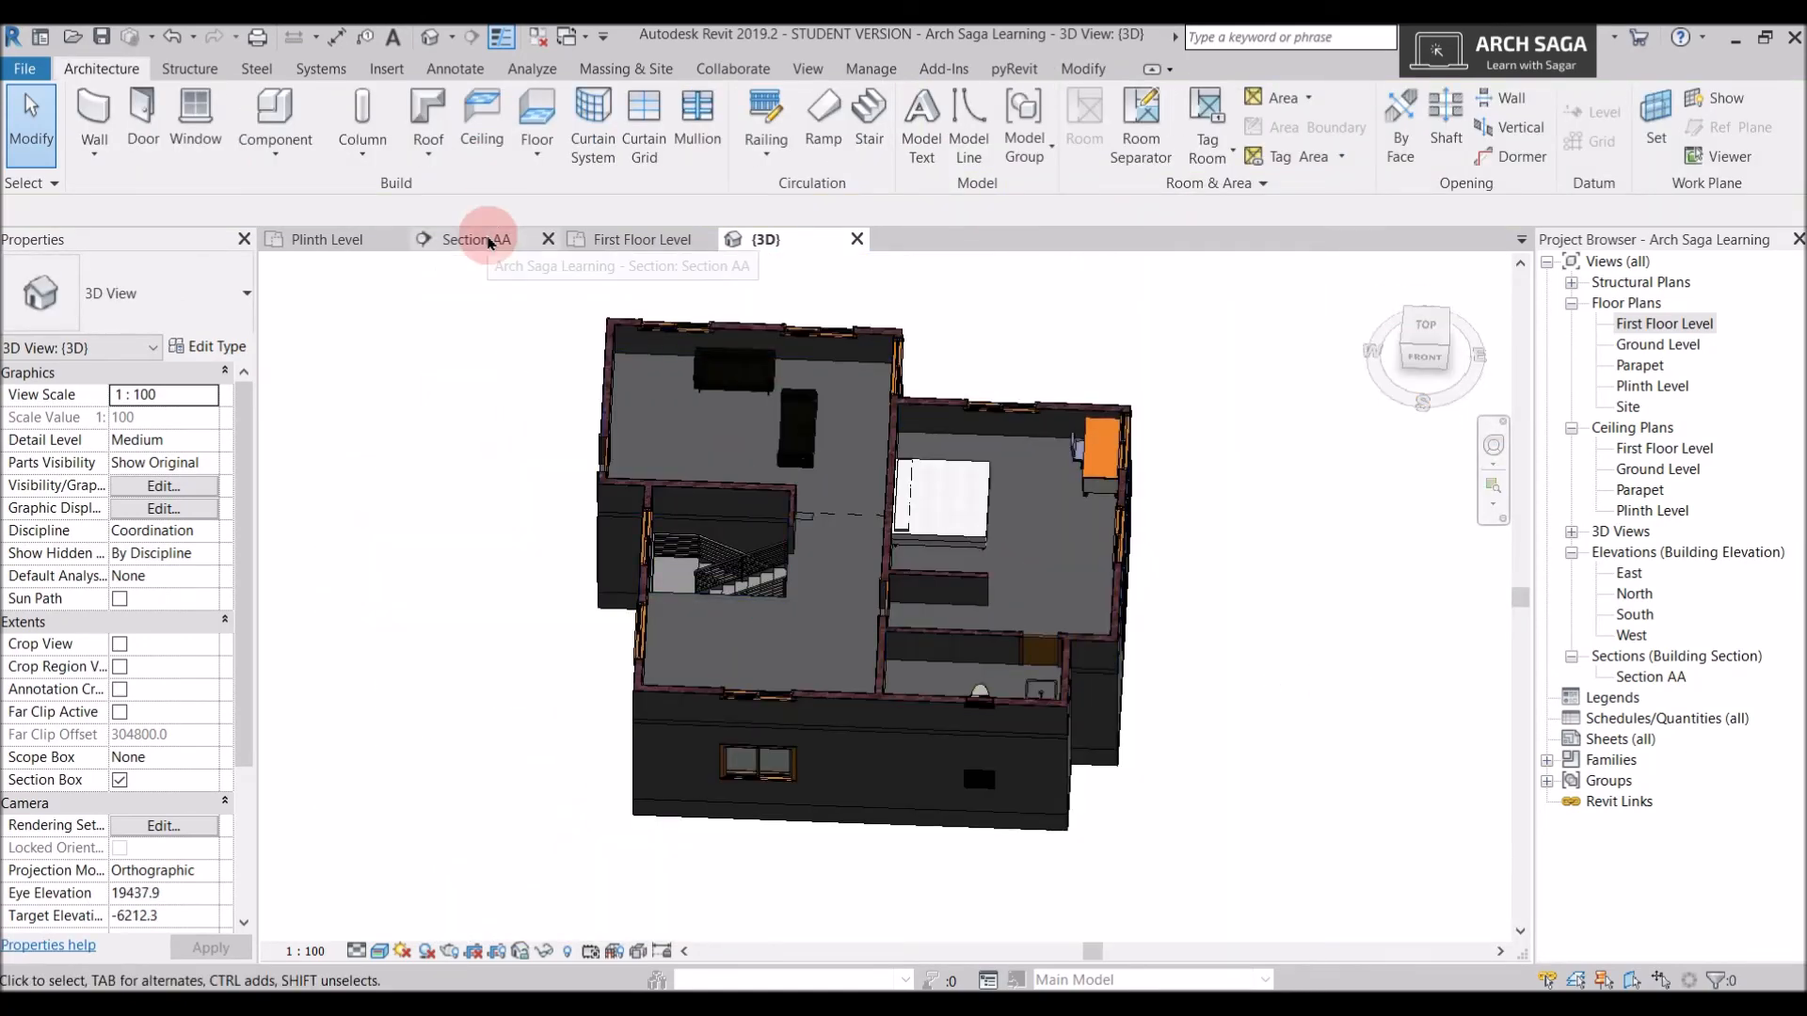
In Section AA, join the ground-floor partition wall between the two windows with the first-floor slab using Join Geometry
click(488, 243)
scroll(697, 750, up, 1)
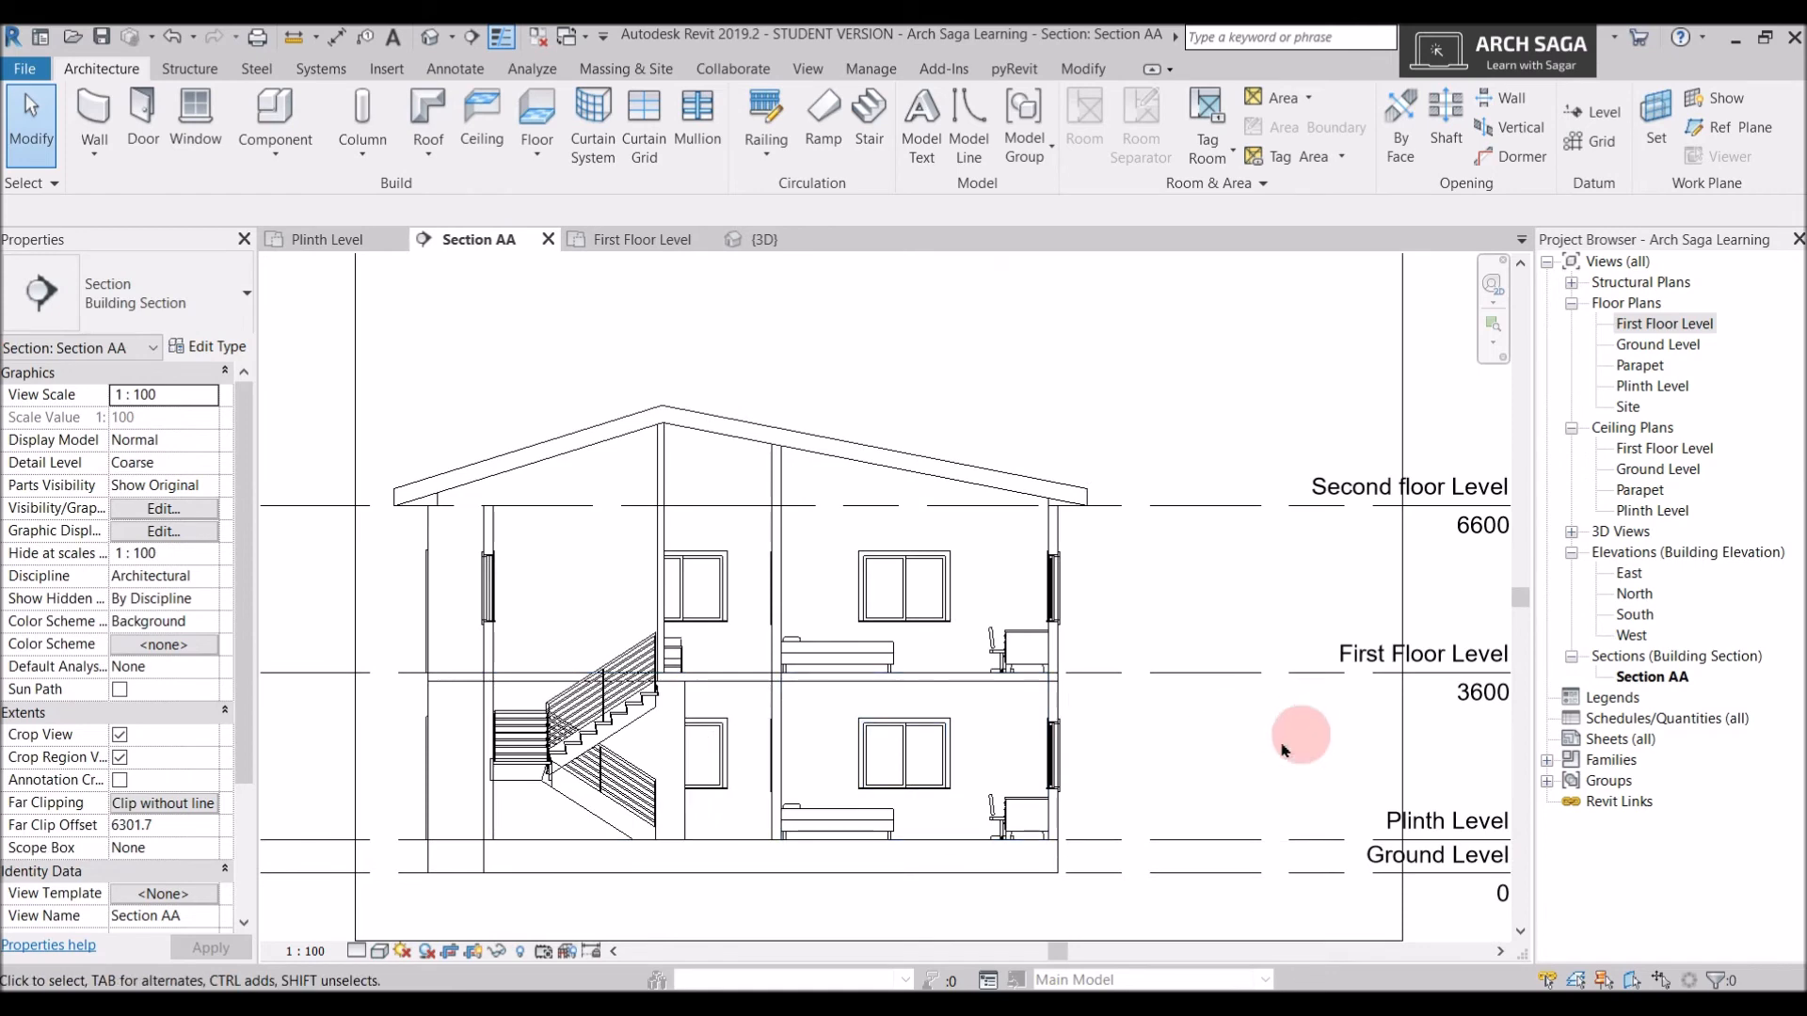
middle_drag(1113, 742, 1286, 710)
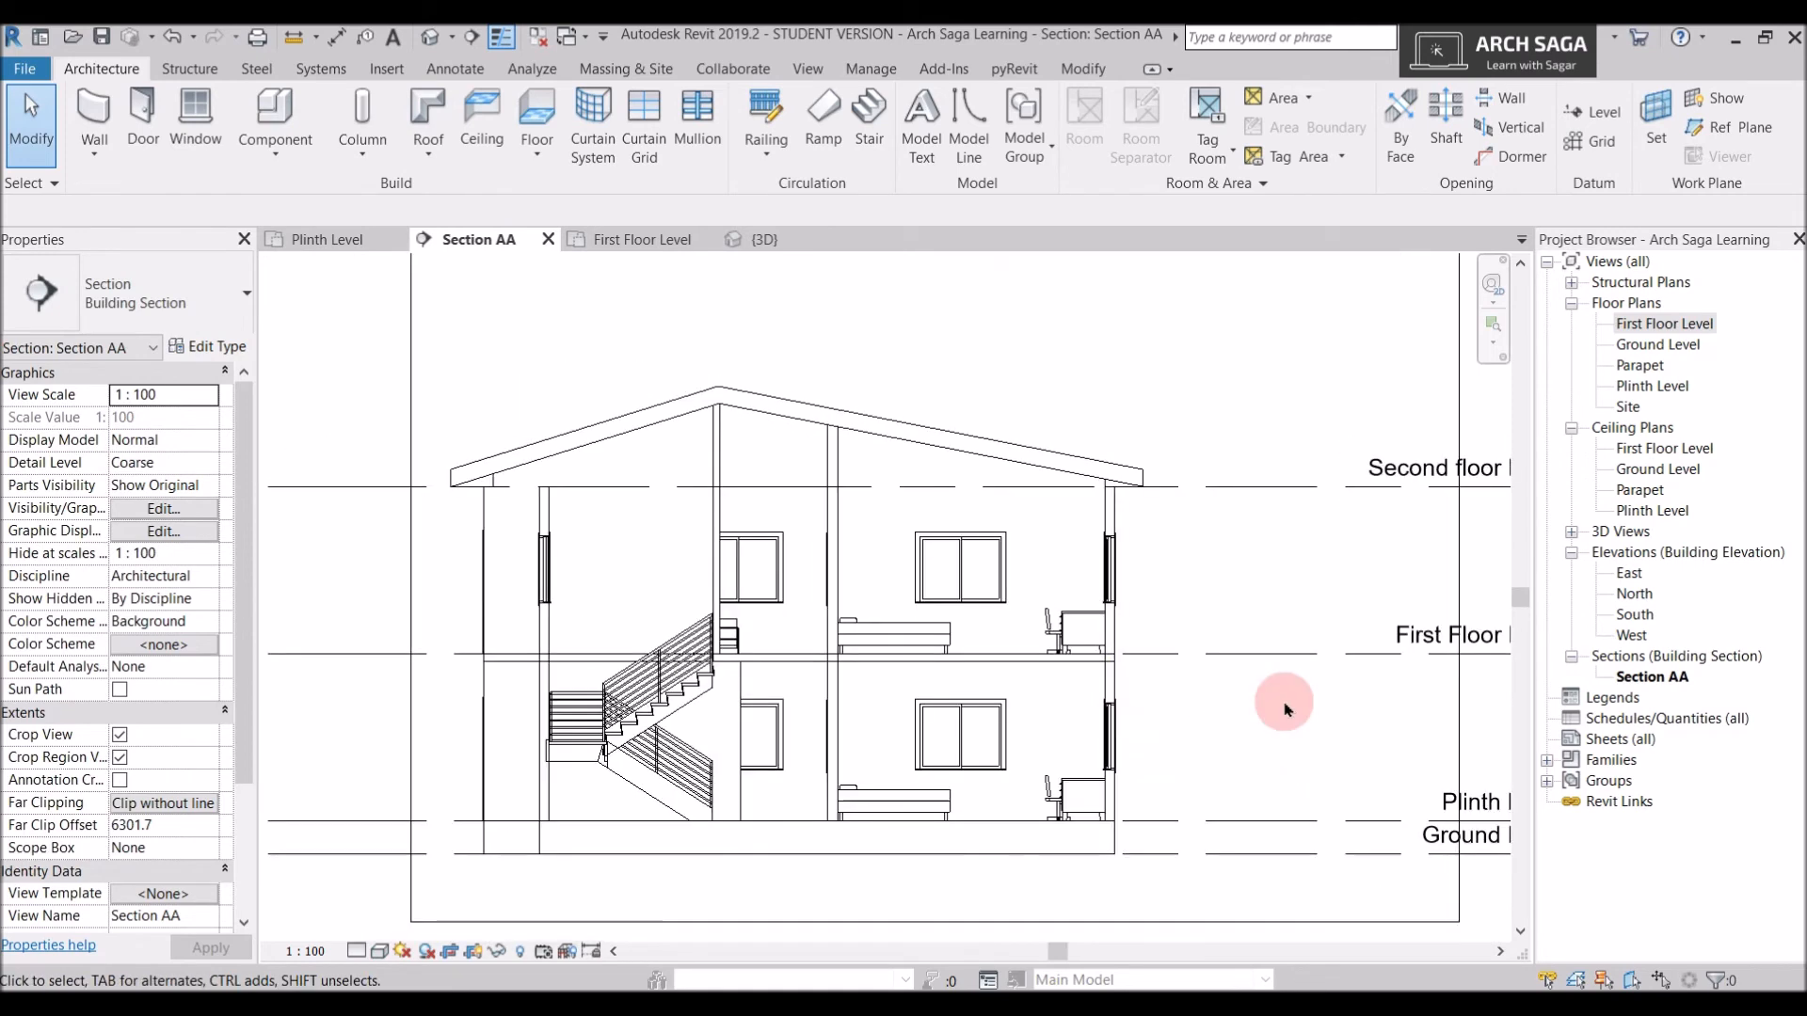
click(905, 719)
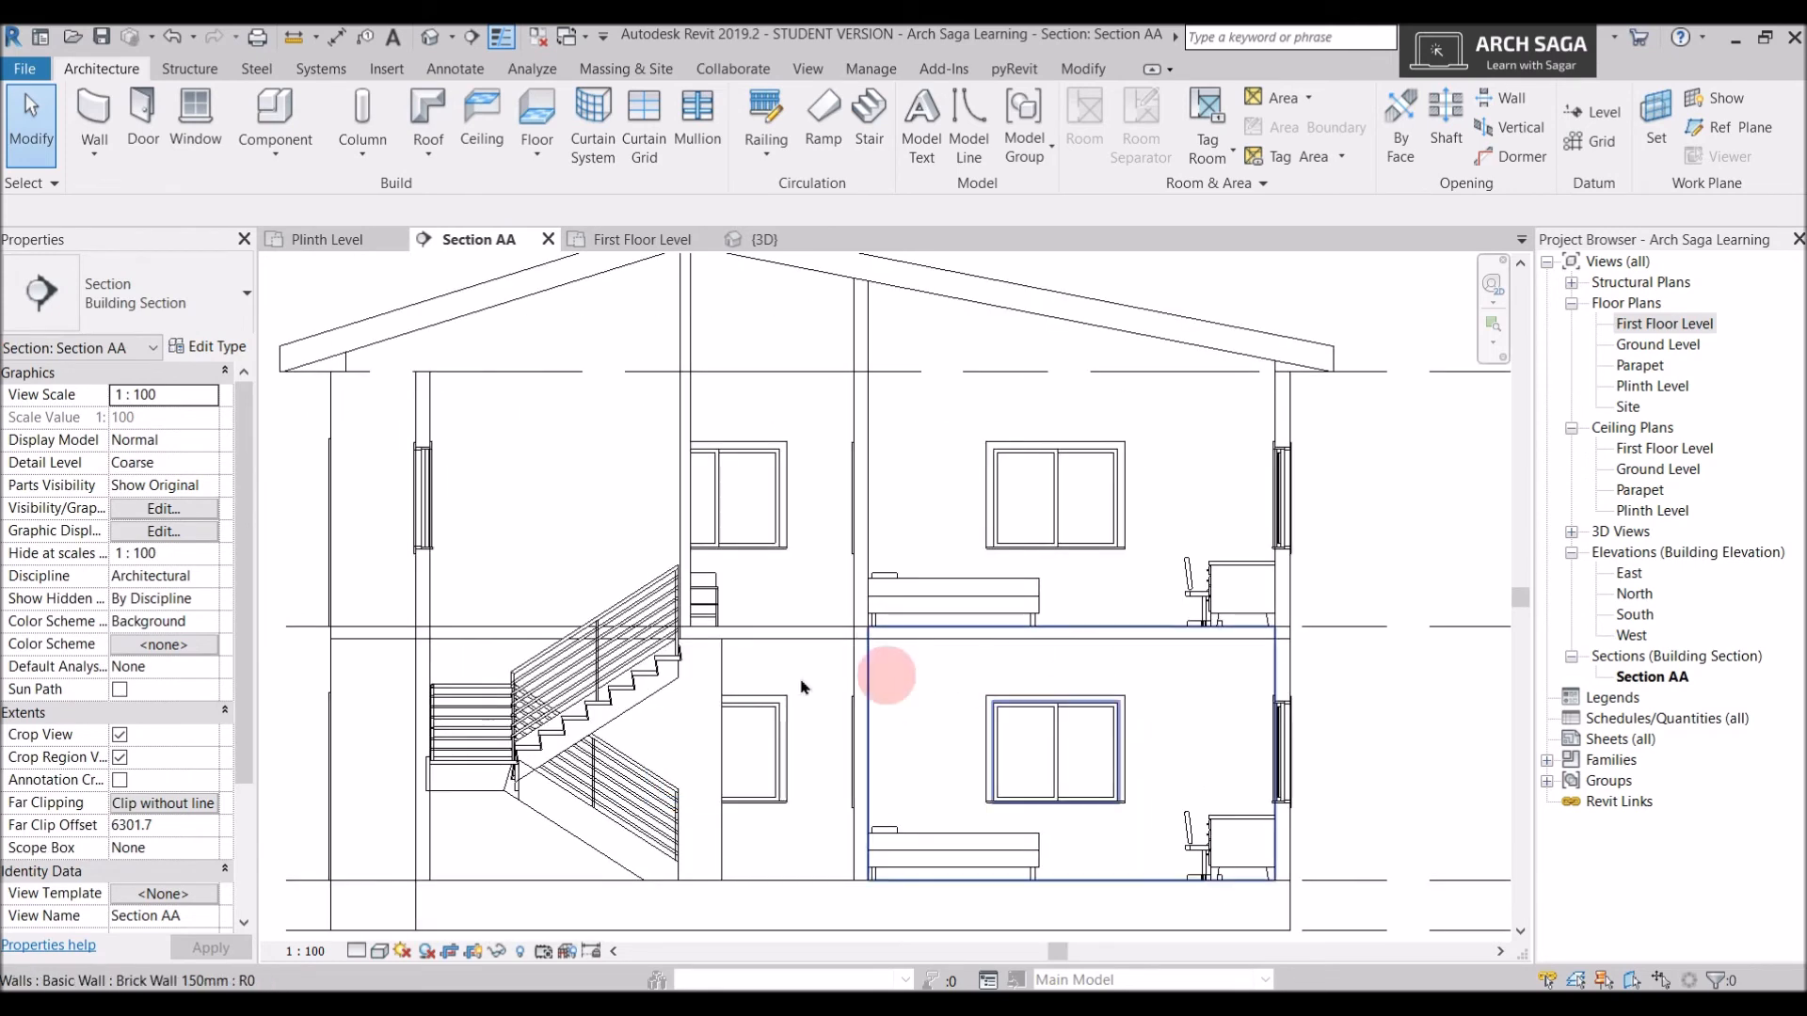
scroll(810, 696, up, 5)
scroll(920, 629, down, 4)
scroll(917, 630, up, 6)
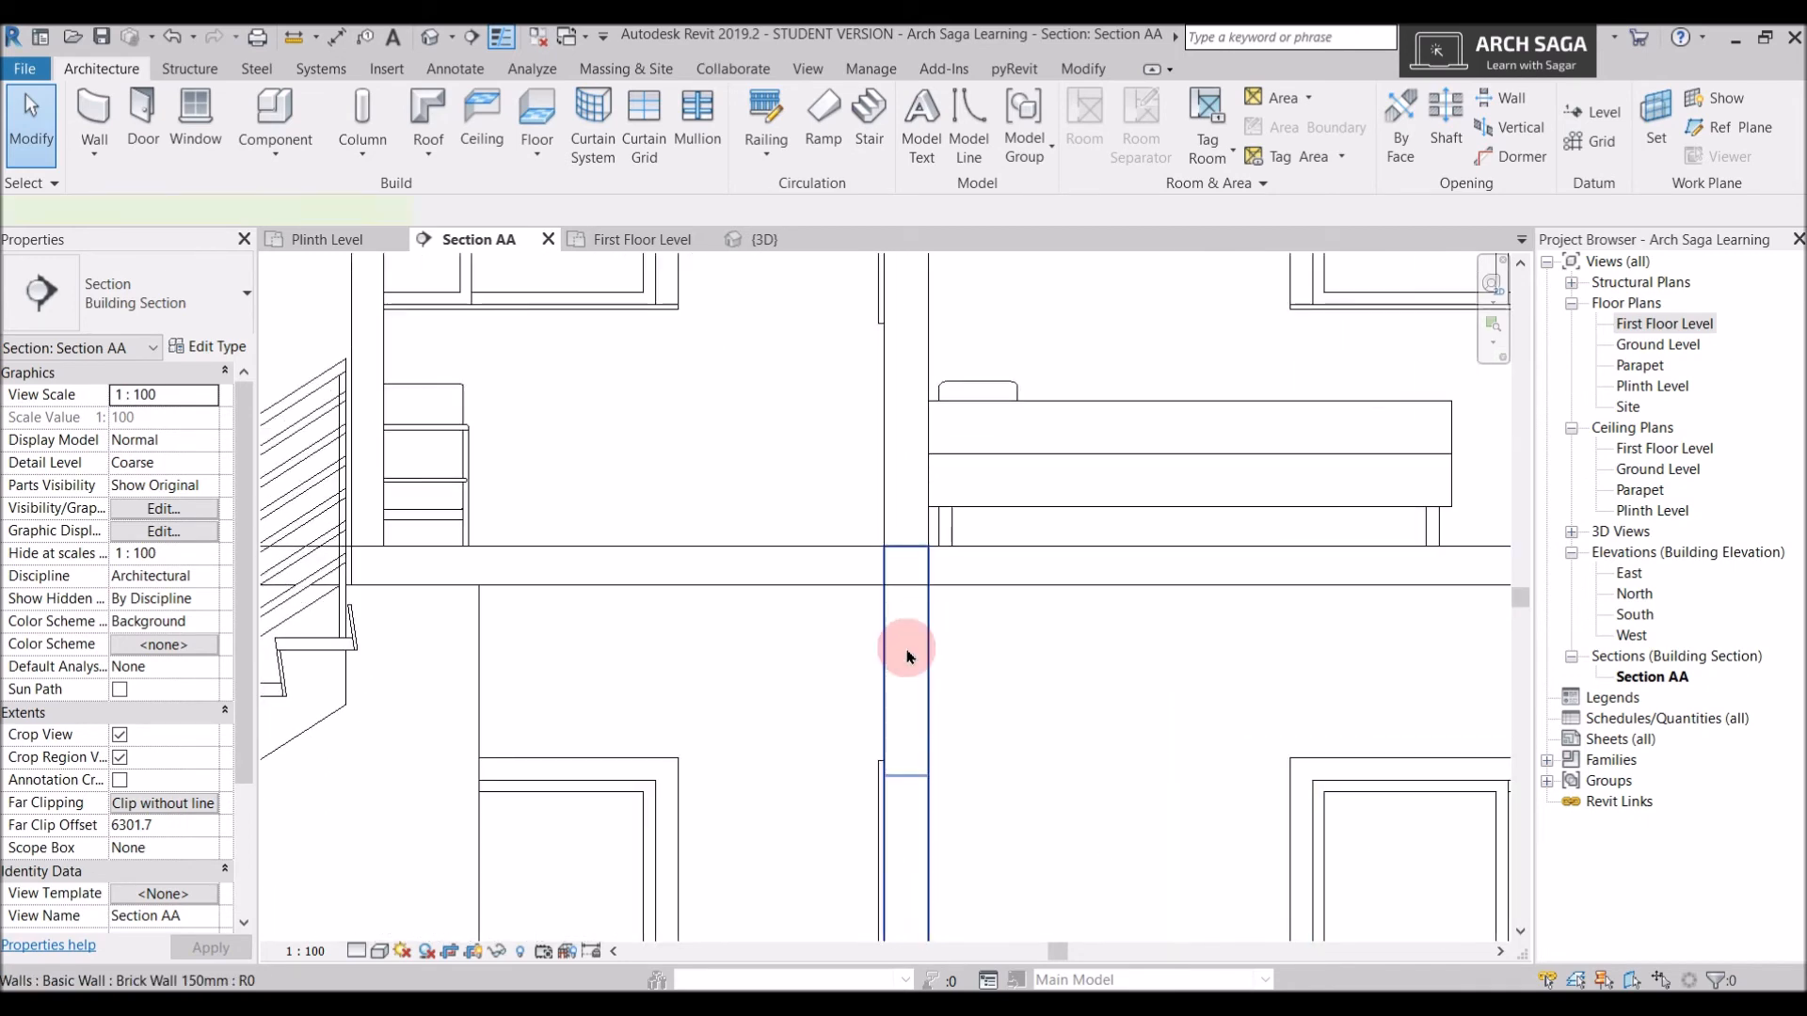
click(909, 656)
click(275, 158)
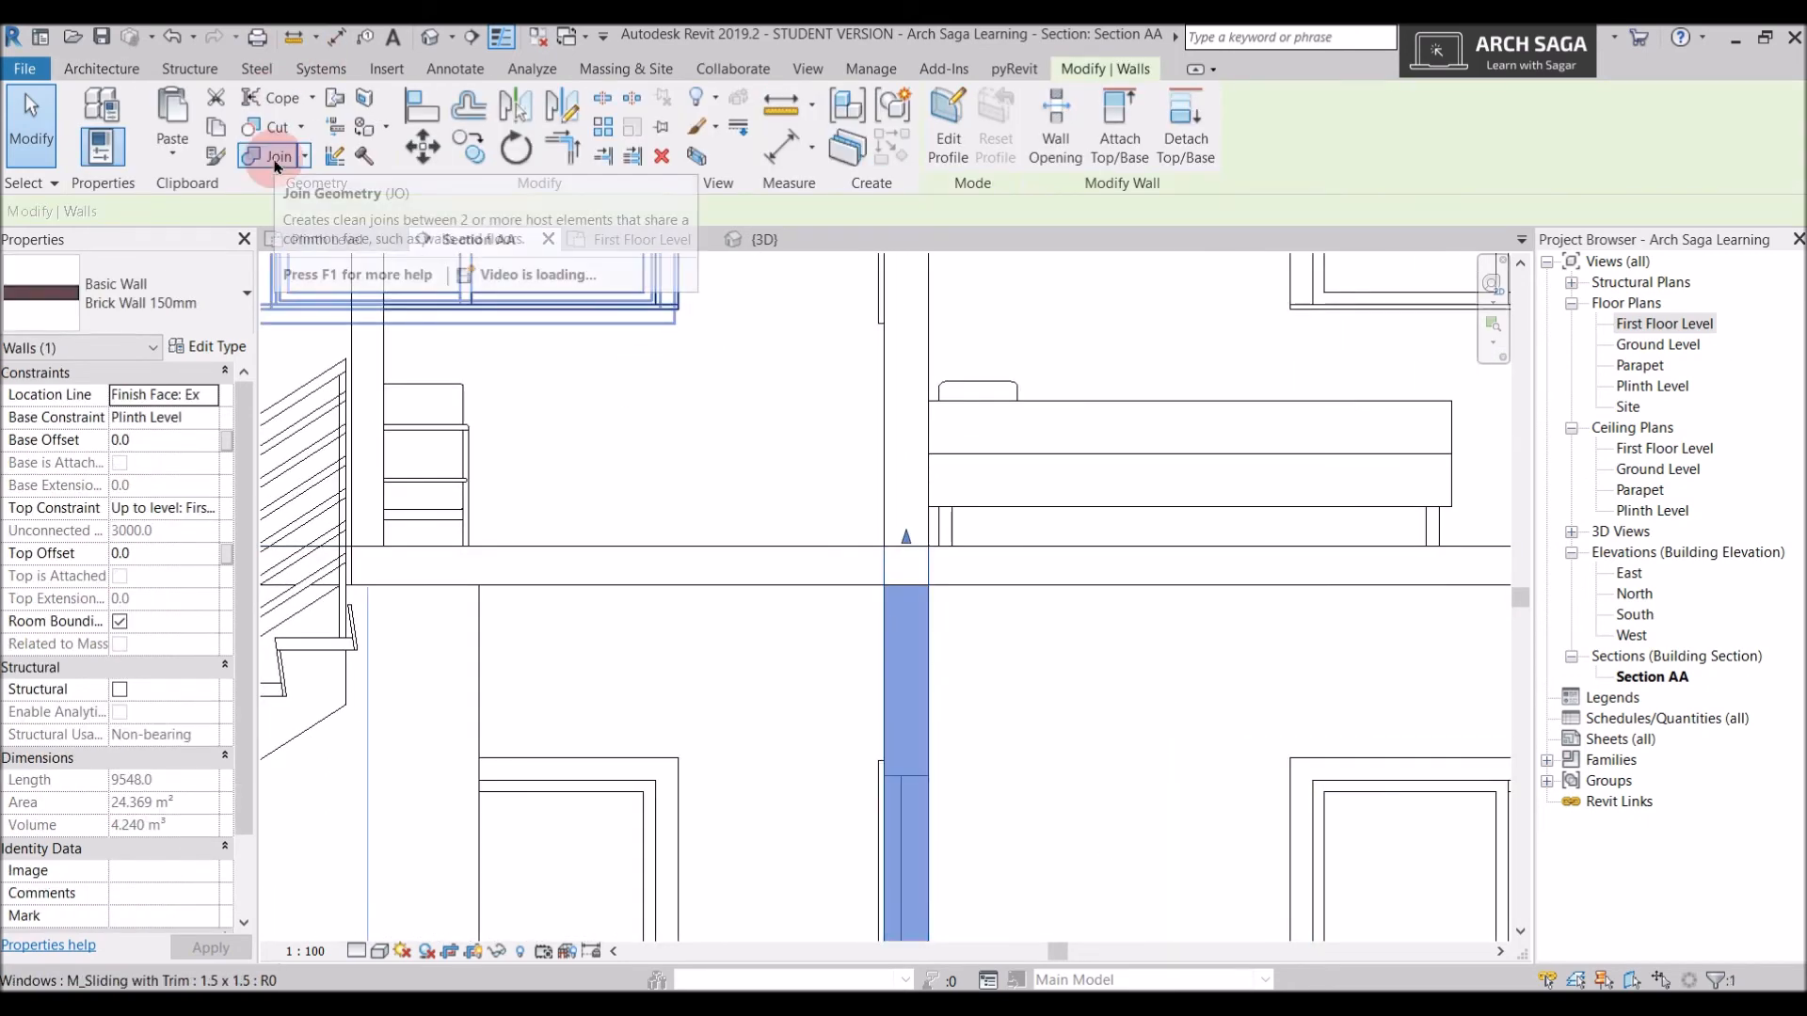
click(916, 652)
click(1028, 592)
Join the ground-floor outer wall on the desk side with the first-floor slab
scroll(1044, 612, down, 2)
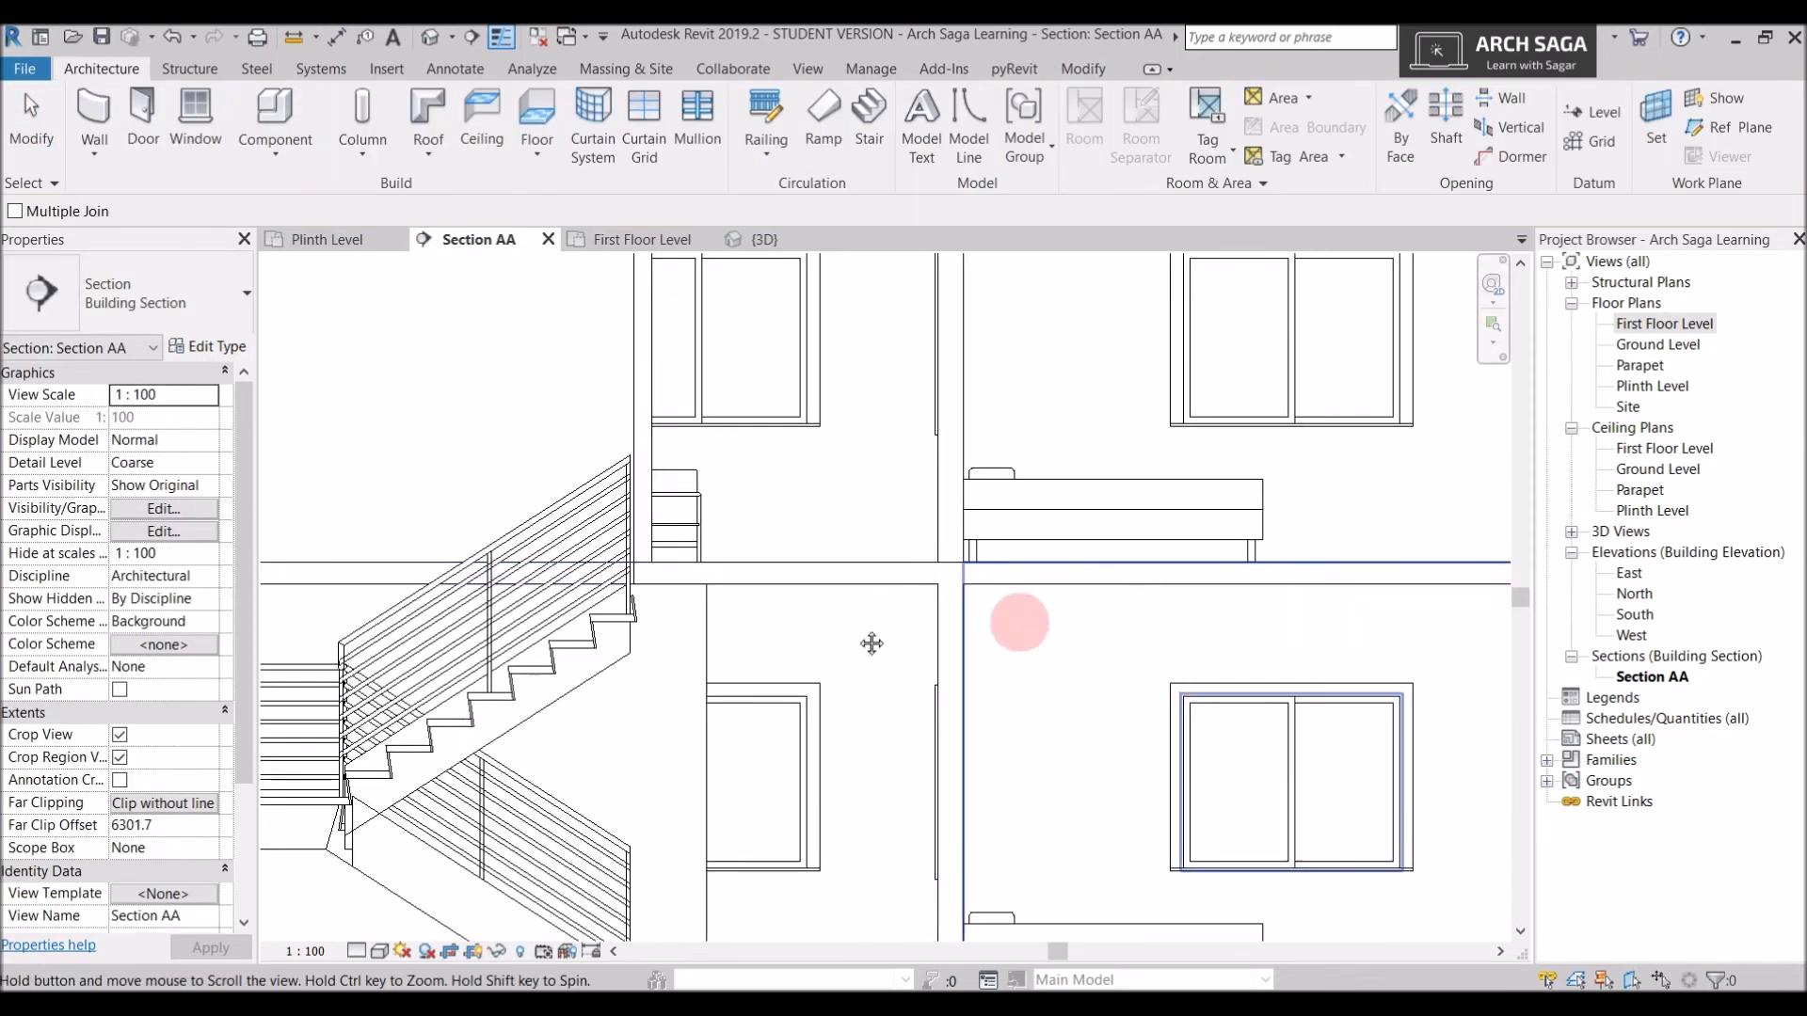
middle_drag(1093, 635, 564, 674)
scroll(1204, 688, up, 2)
click(1178, 680)
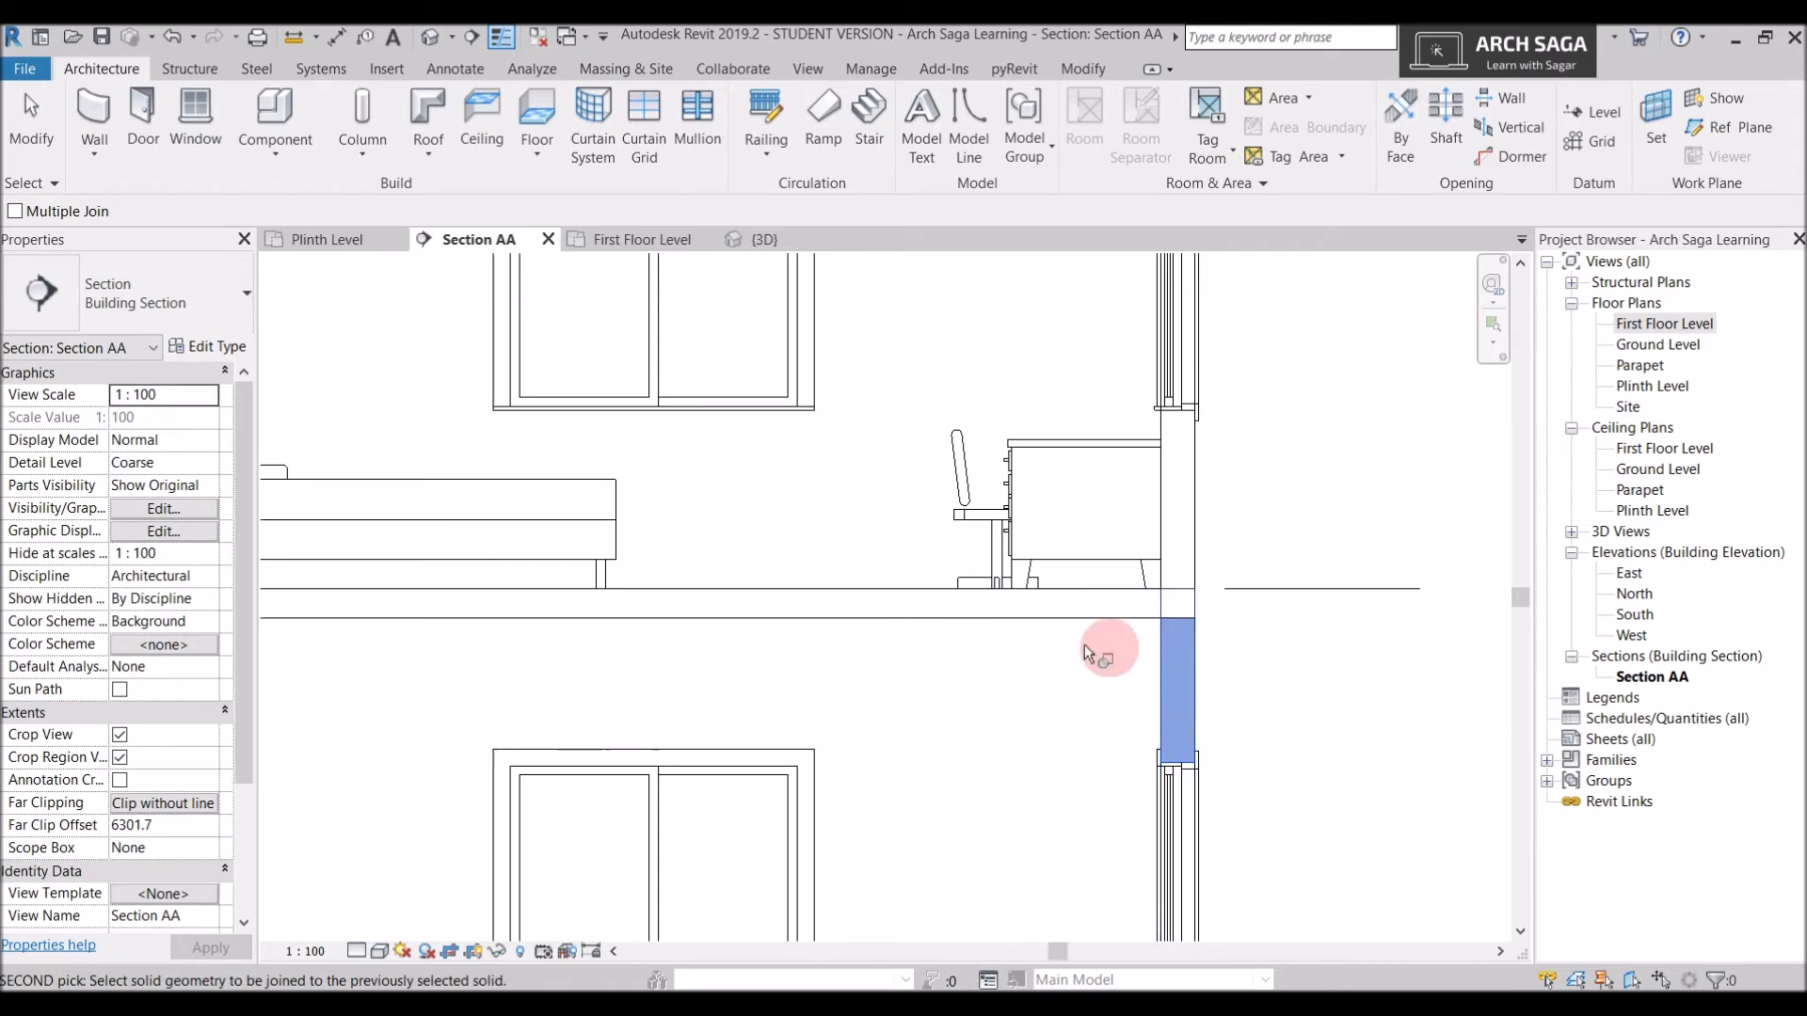
click(1066, 613)
Join the ground-floor wall beside the stair landing with the first-floor slab and end the join command
scroll(1166, 692, down, 3)
middle_drag(1057, 706, 1203, 805)
middle_drag(701, 777, 764, 777)
scroll(753, 781, up, 5)
click(791, 719)
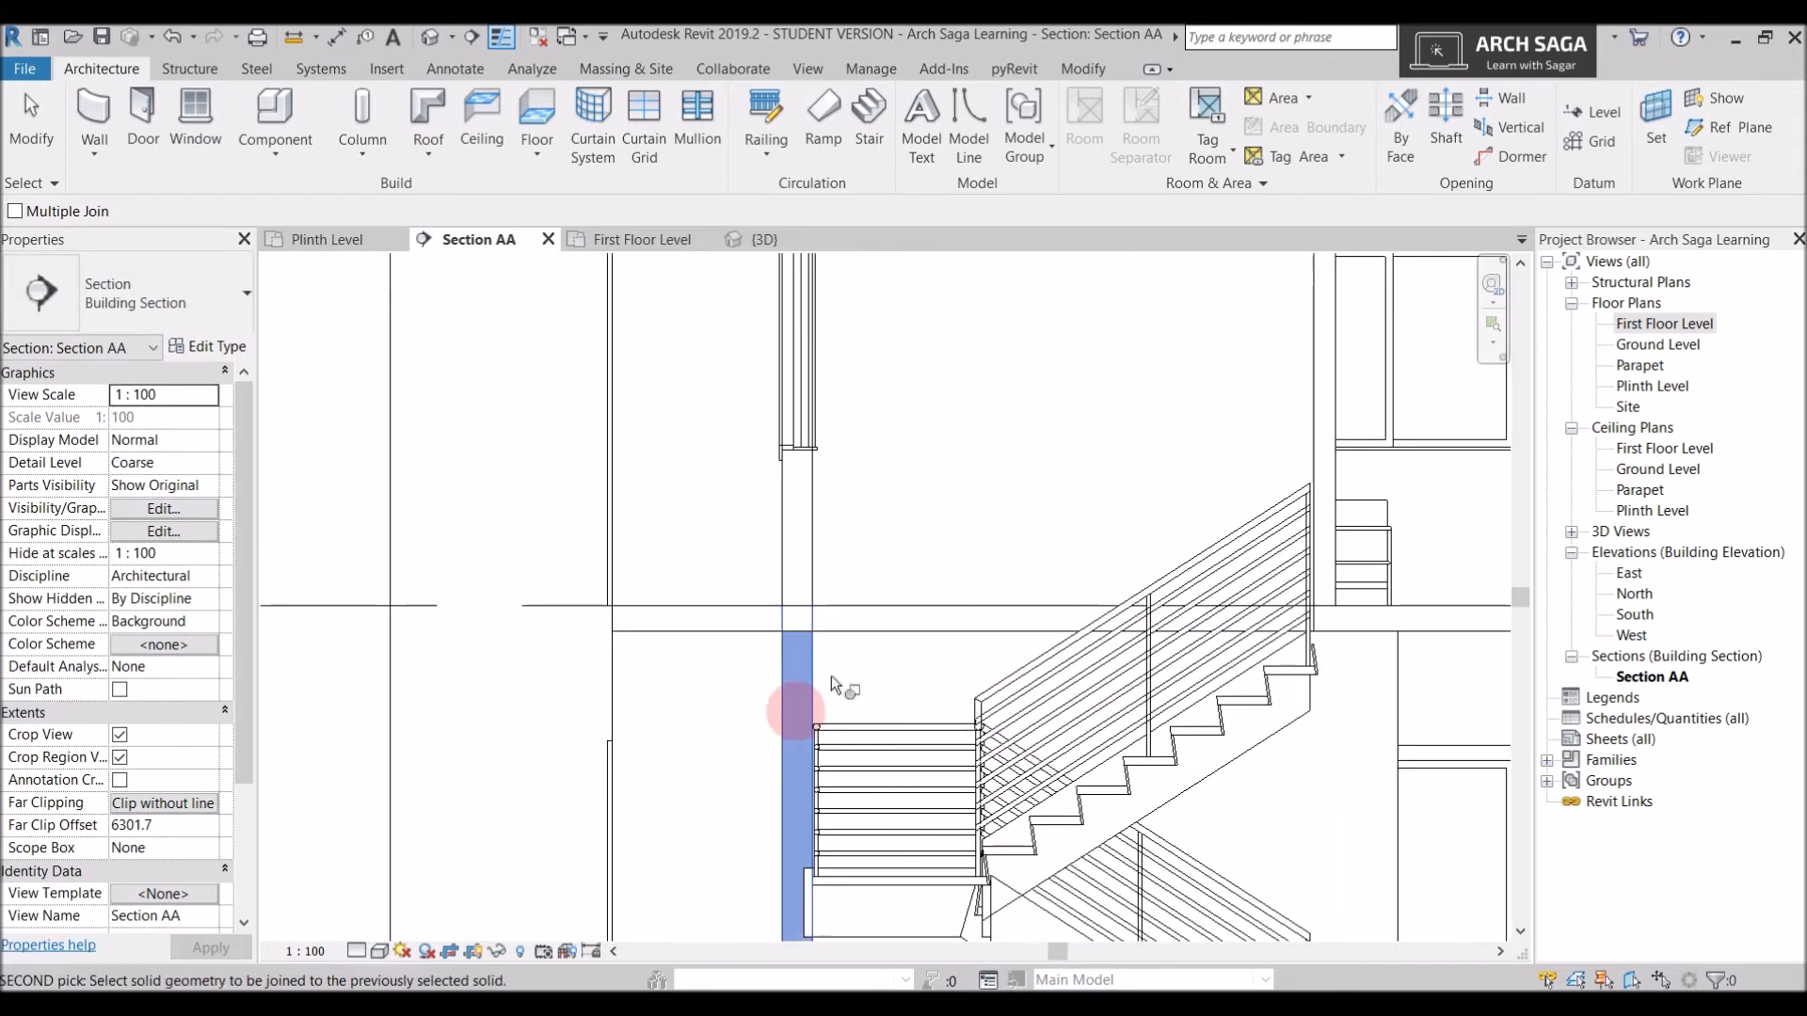
click(884, 640)
scroll(886, 636, down, 5)
key(Escape)
click(1269, 752)
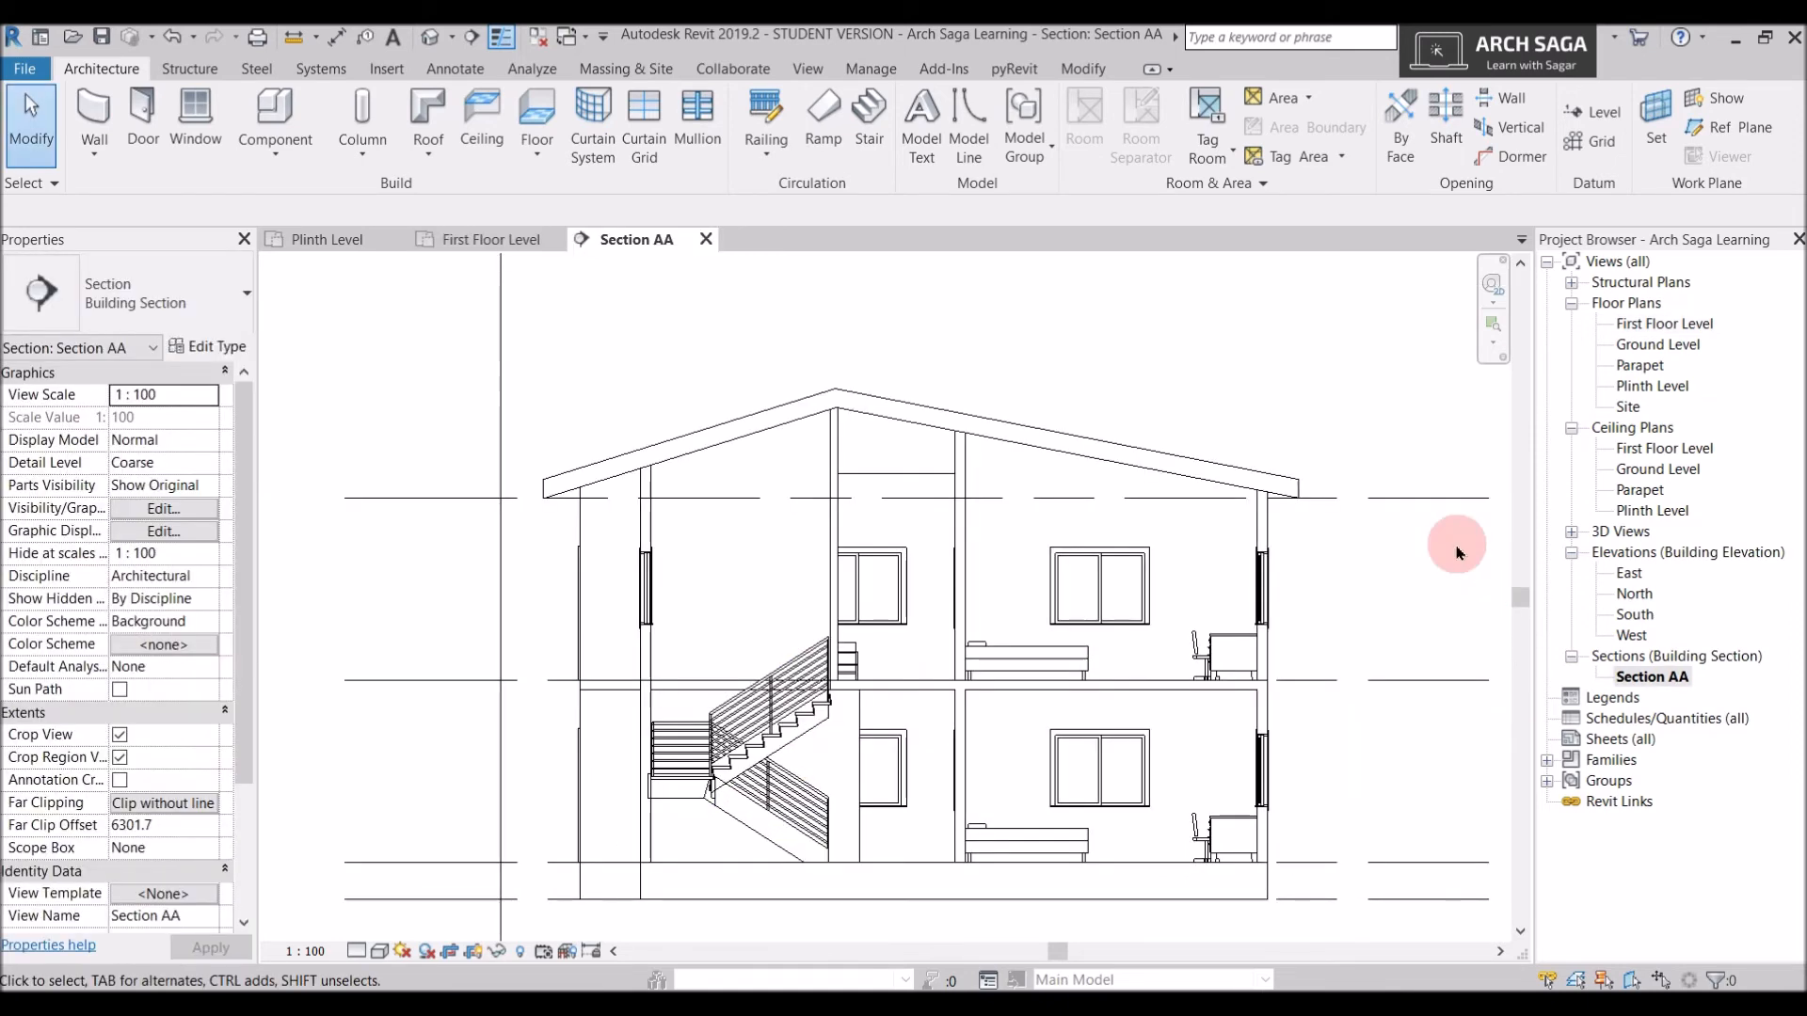
scroll(1456, 552, up, 2)
scroll(1456, 552, down, 2)
scroll(1277, 712, up, 2)
scroll(1269, 699, down, 2)
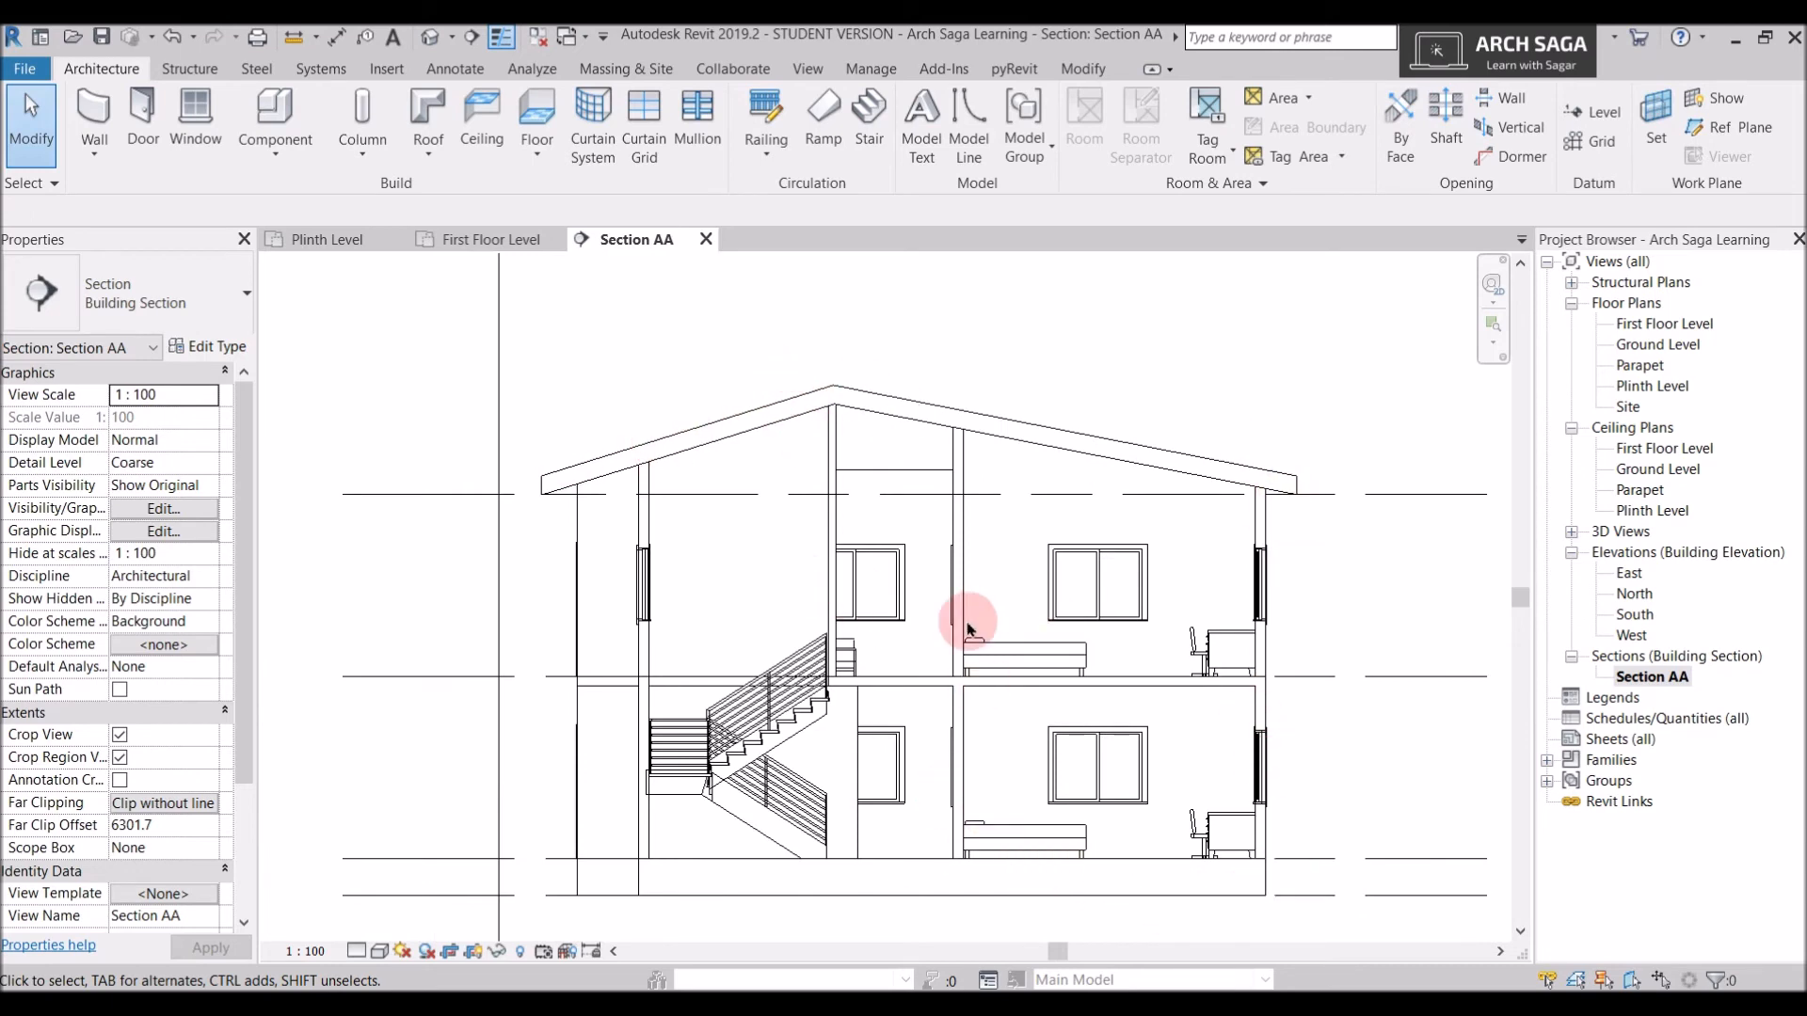
Open the layer structure of the Brick Wall 150mm type from the ground-floor outer wall on the desk side
scroll(1262, 809, up, 2)
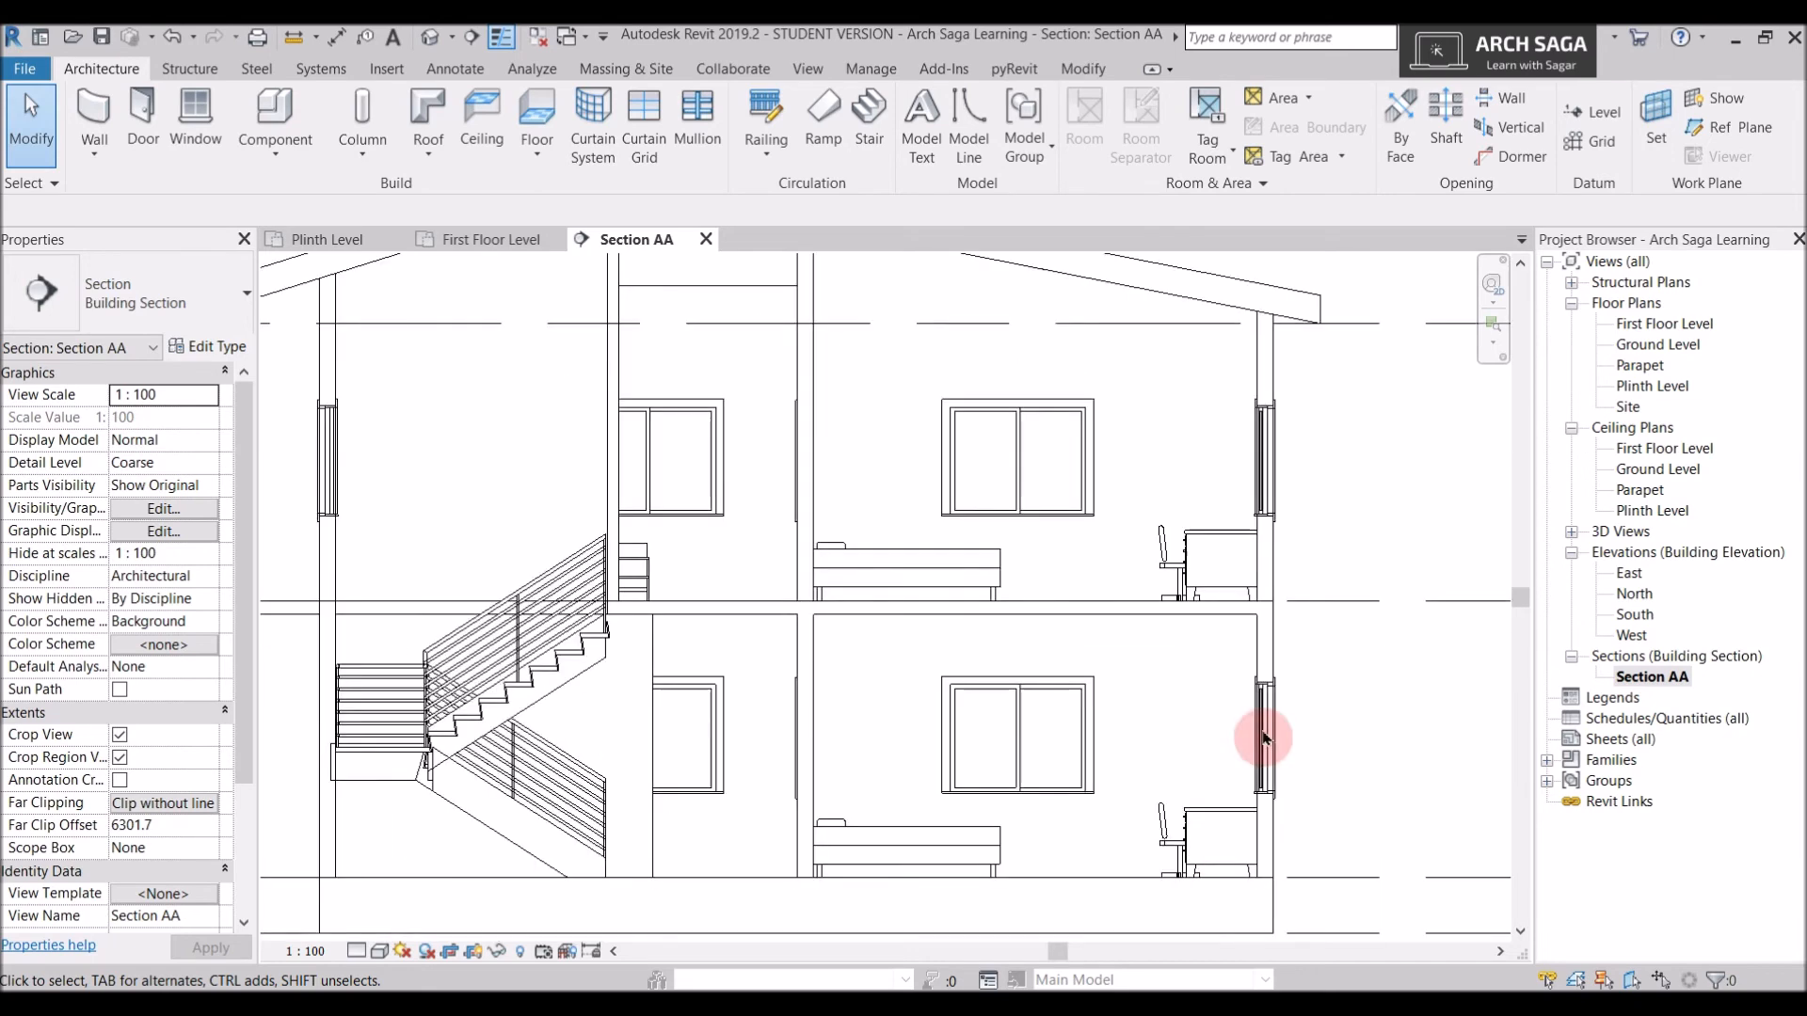
scroll(1270, 646, up, 2)
click(1280, 649)
click(215, 347)
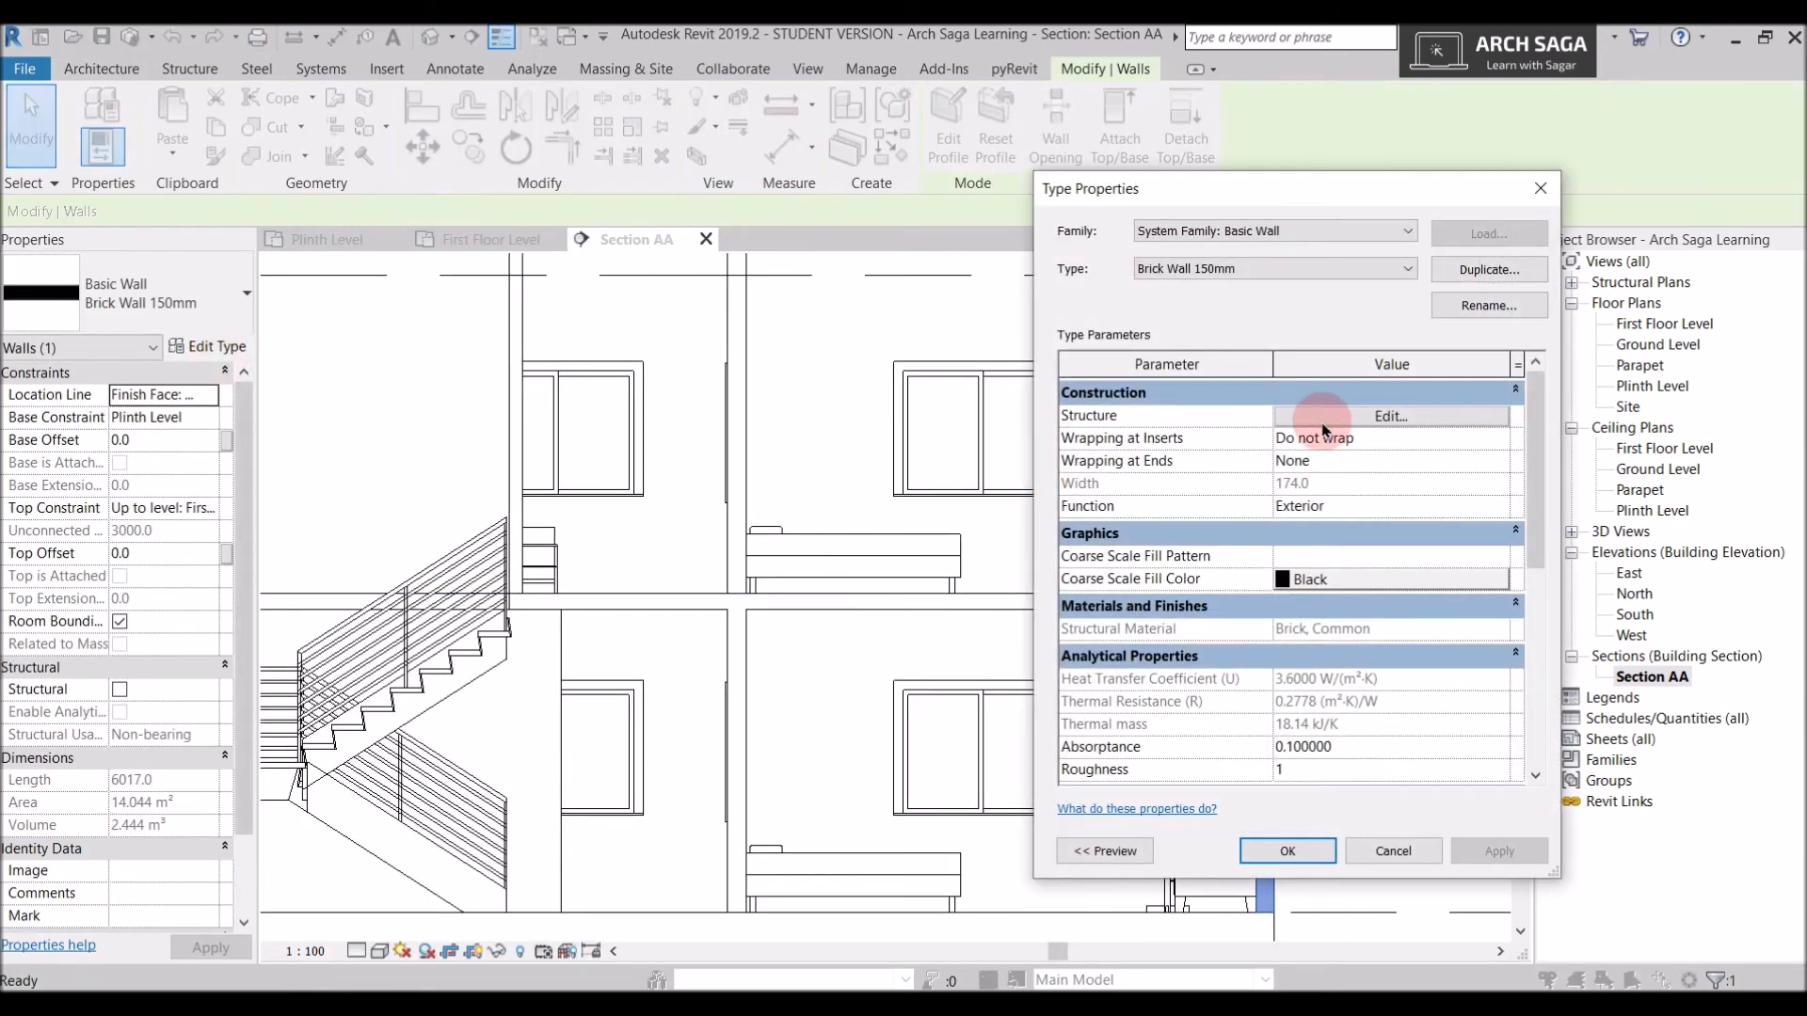
click(1323, 423)
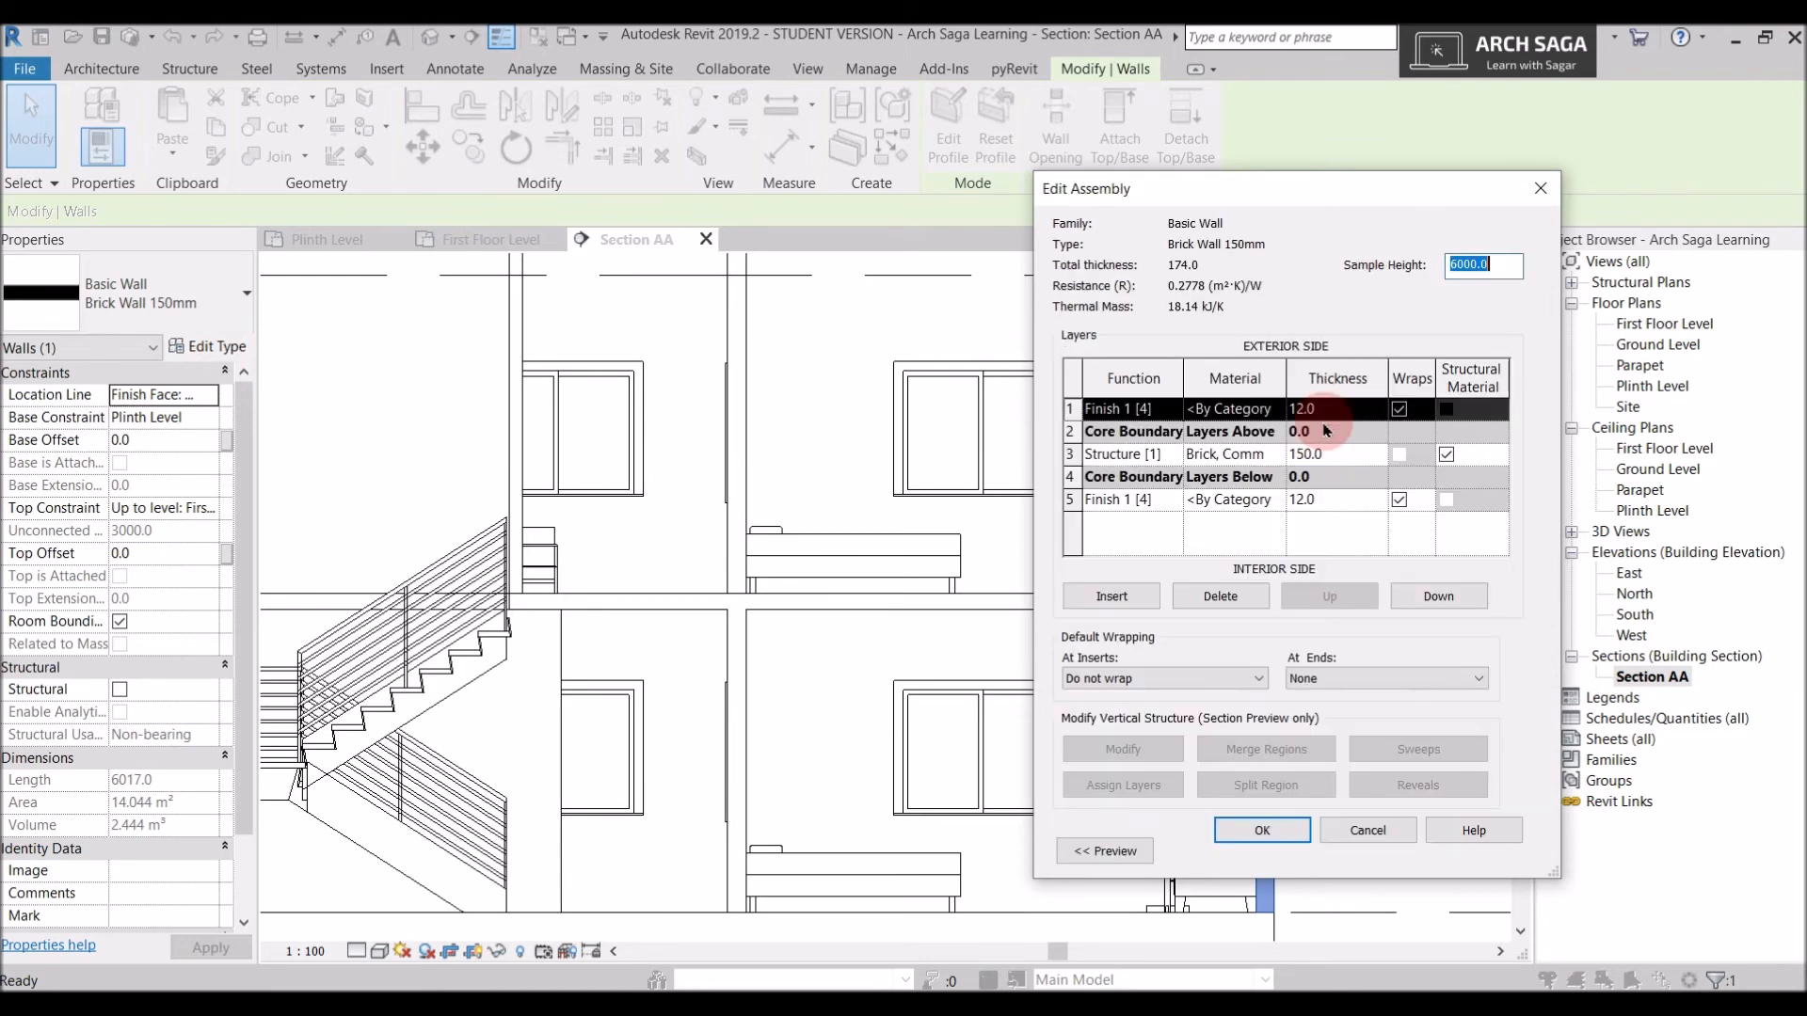
Set the foreground cut pattern of the wall core's Brick, Common material to Solid fill and apply it to the type
click(1270, 455)
click(1277, 455)
click(875, 632)
click(580, 316)
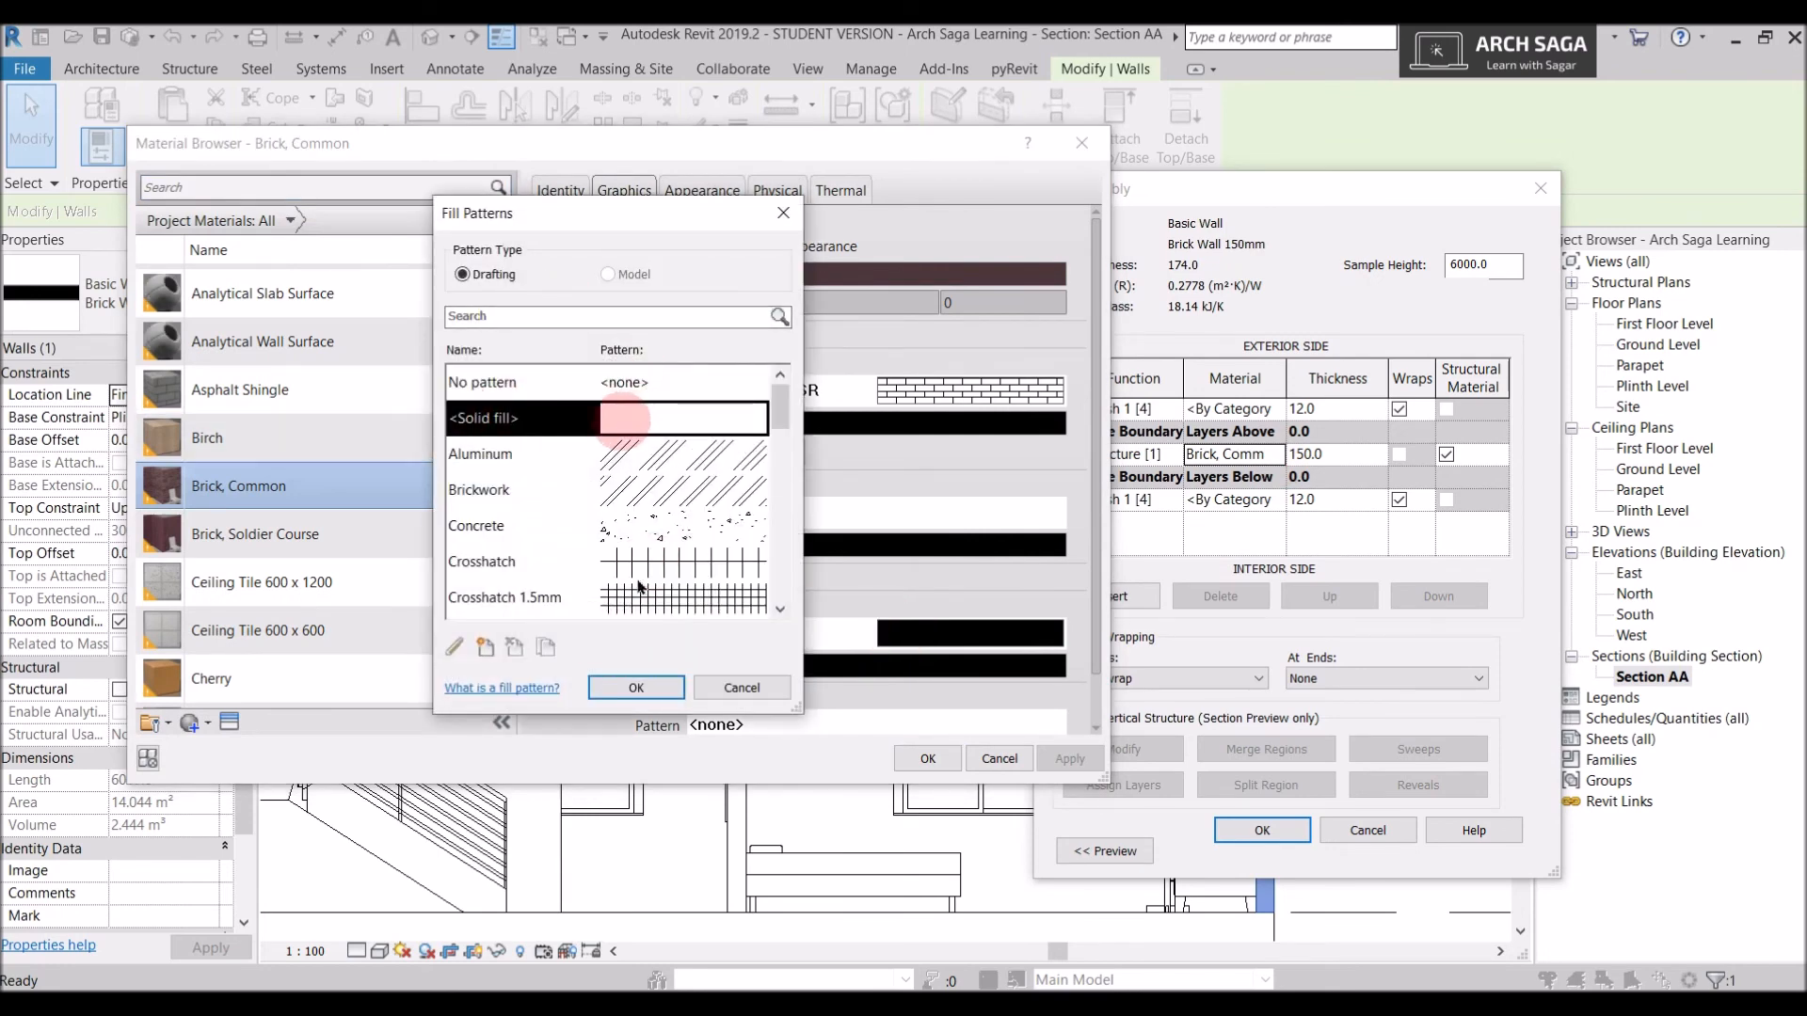
click(623, 690)
click(945, 759)
click(1262, 830)
click(1310, 863)
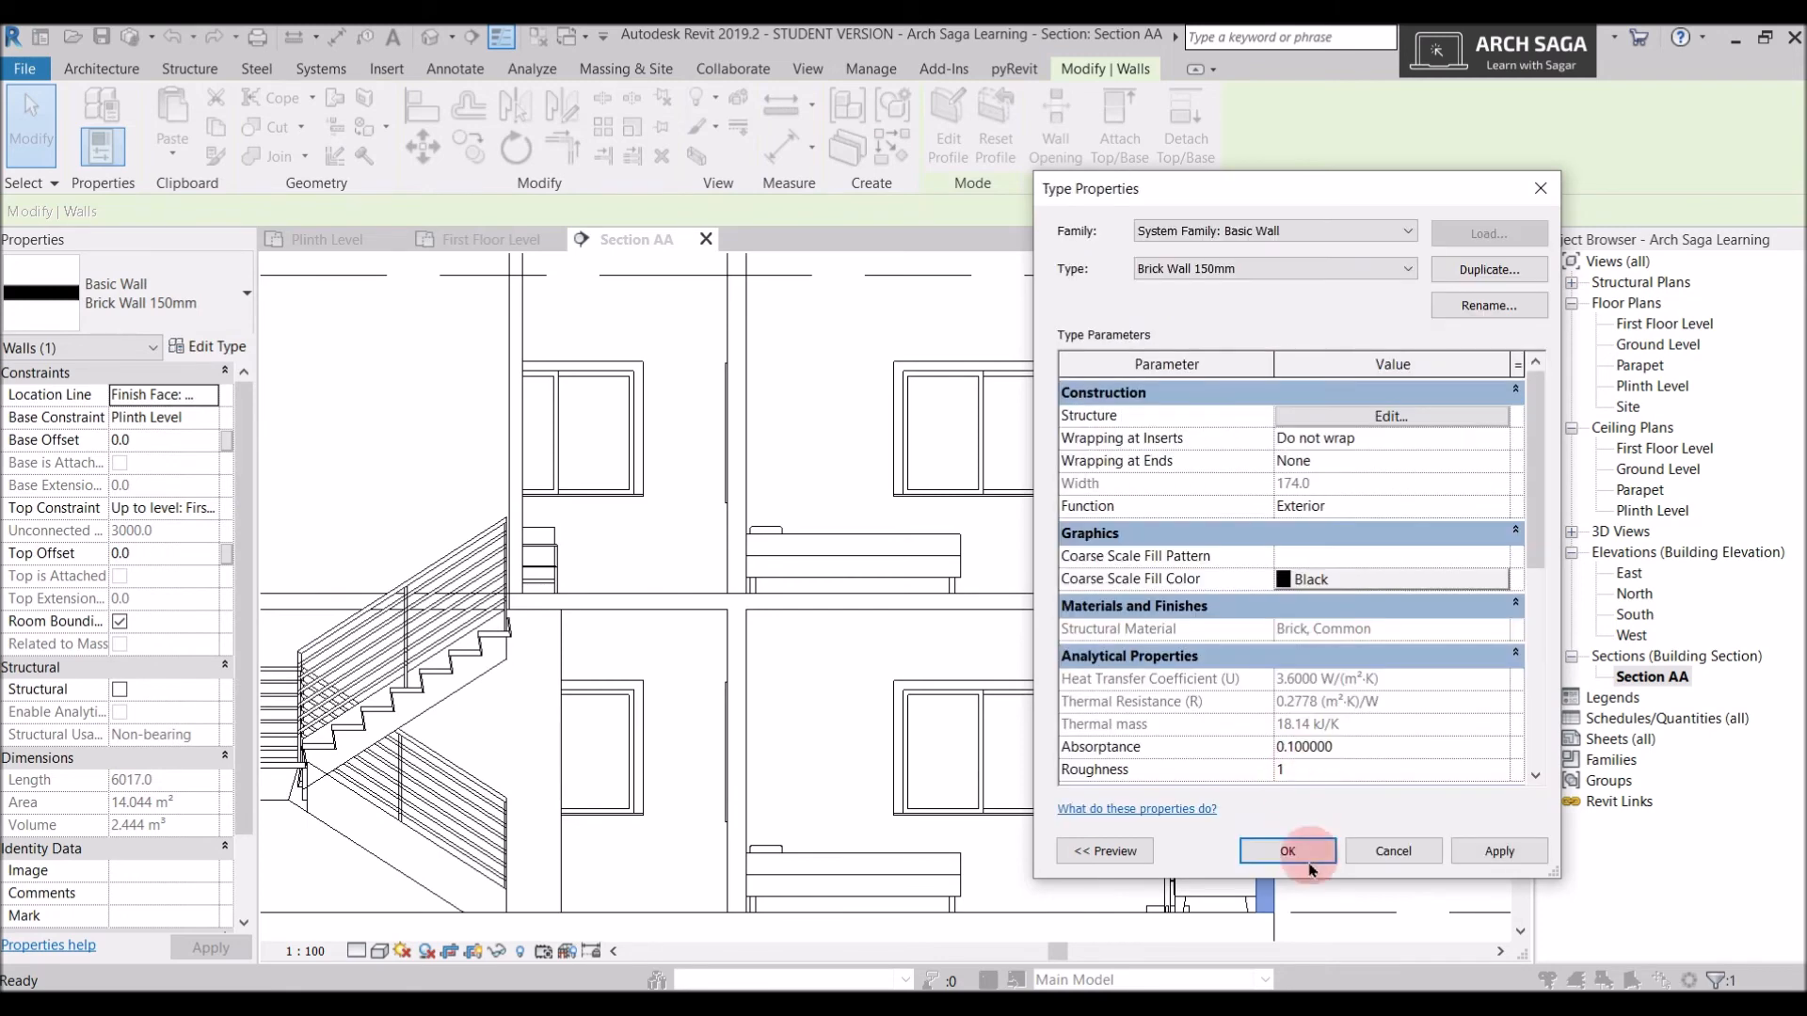
scroll(1312, 781, down, 2)
click(1392, 769)
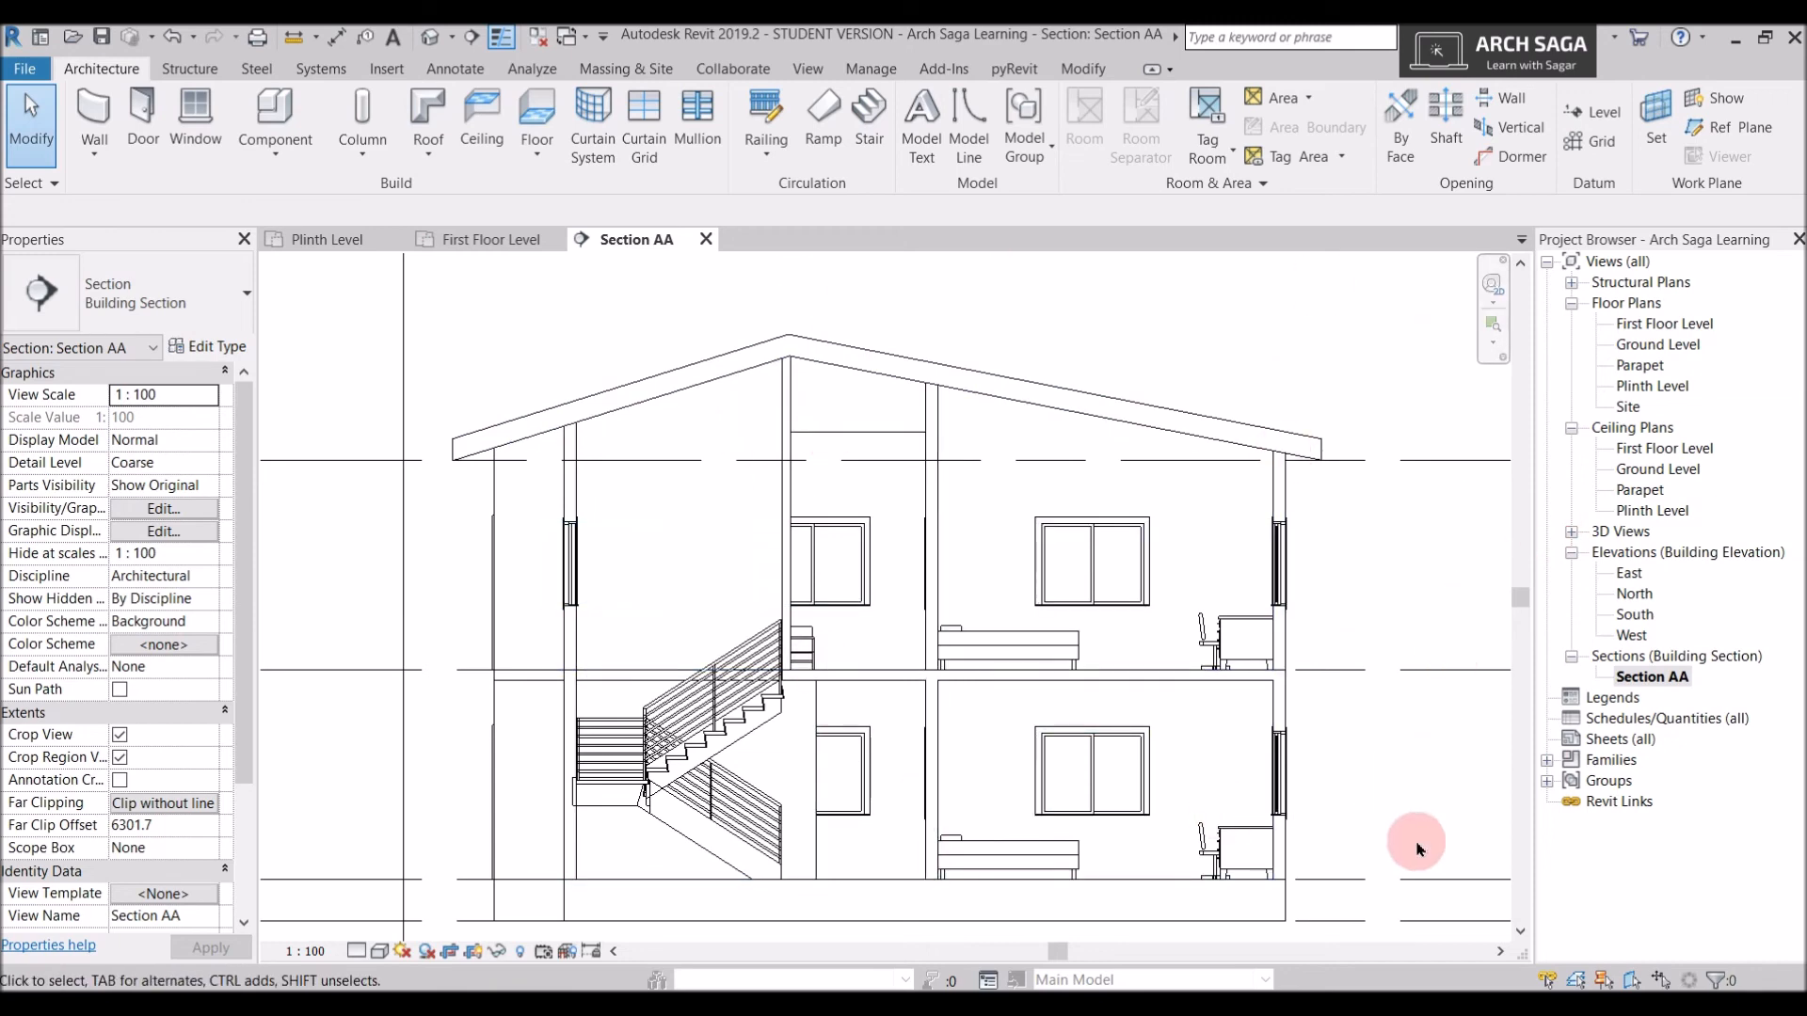
Set the section view's detail level to Fine
click(356, 952)
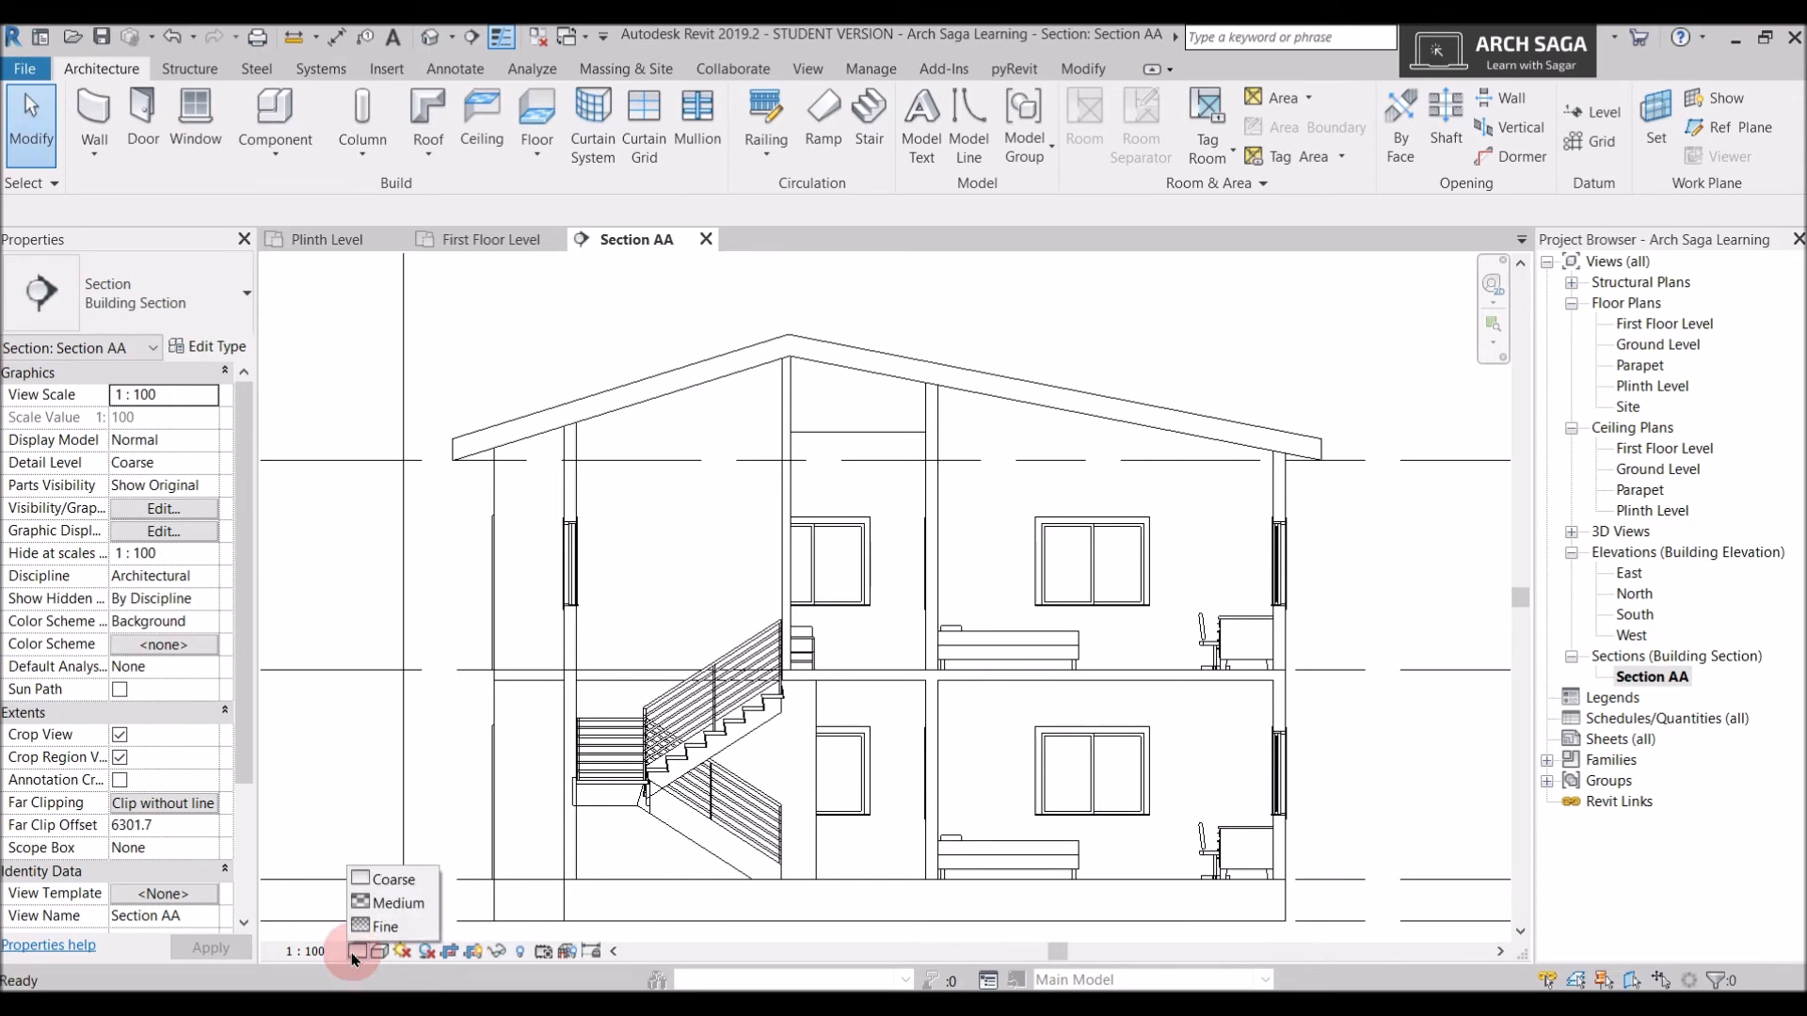
click(367, 928)
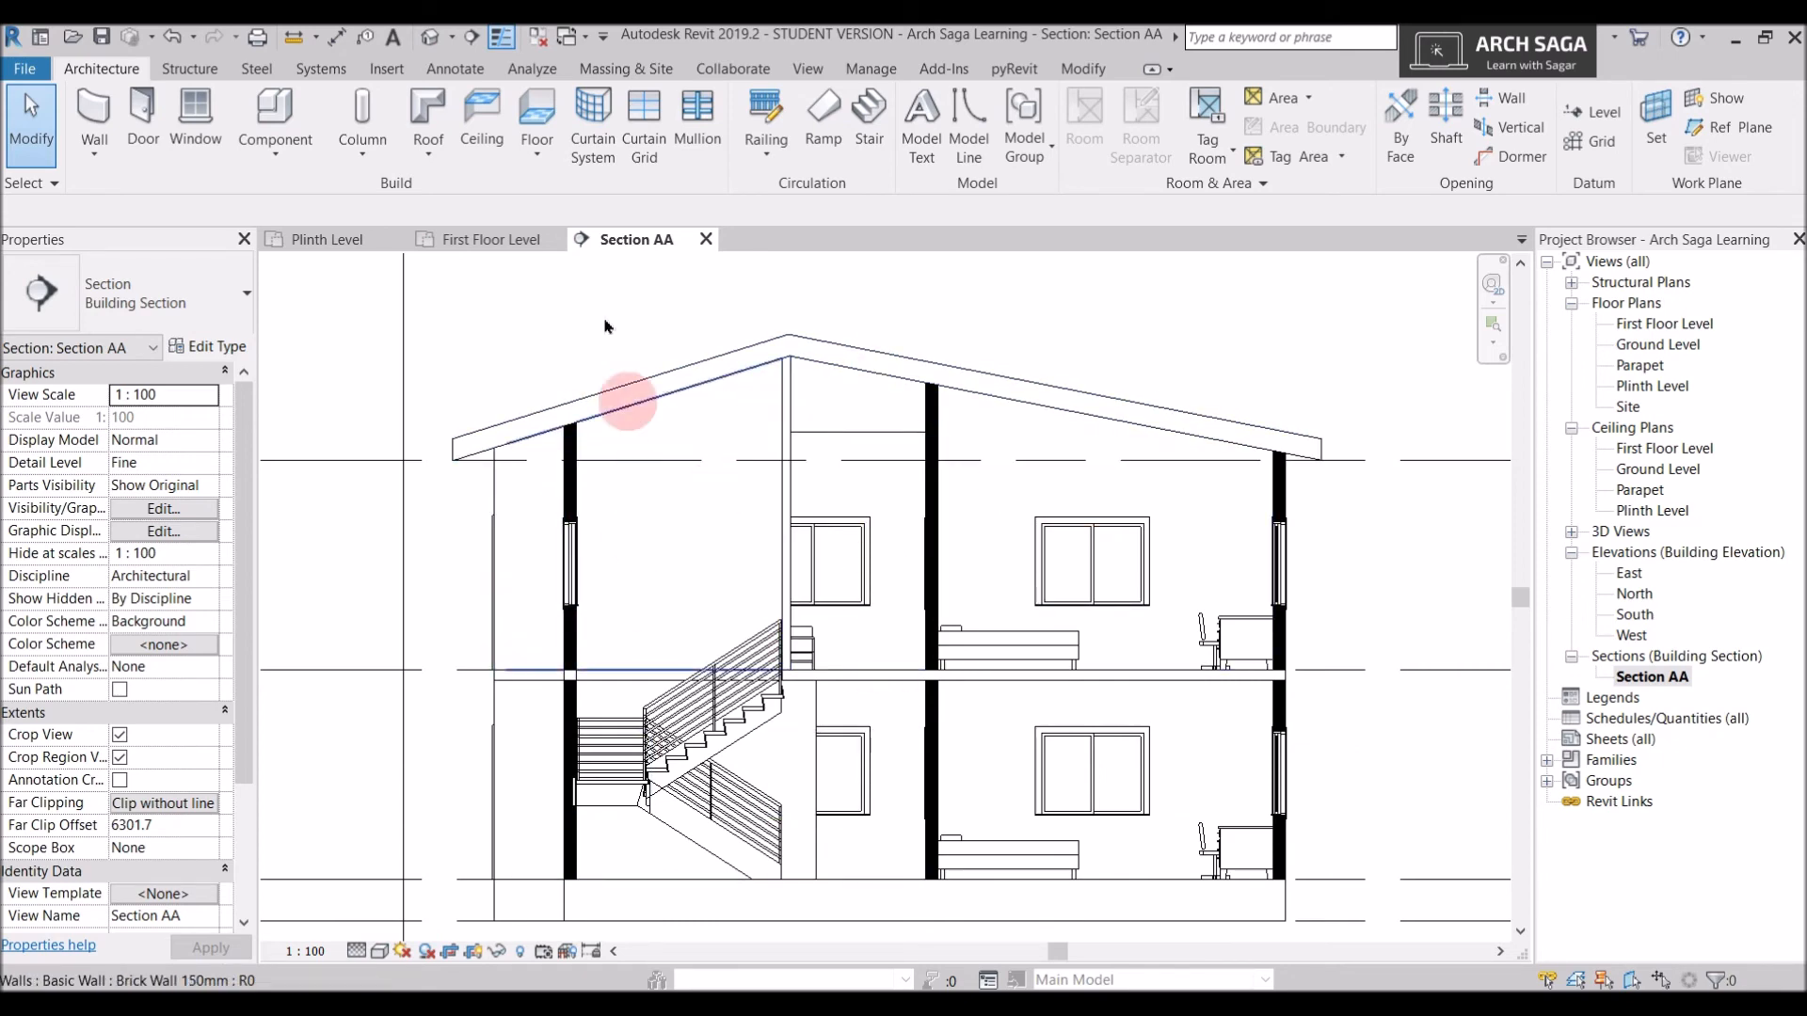
scroll(567, 578, up, 2)
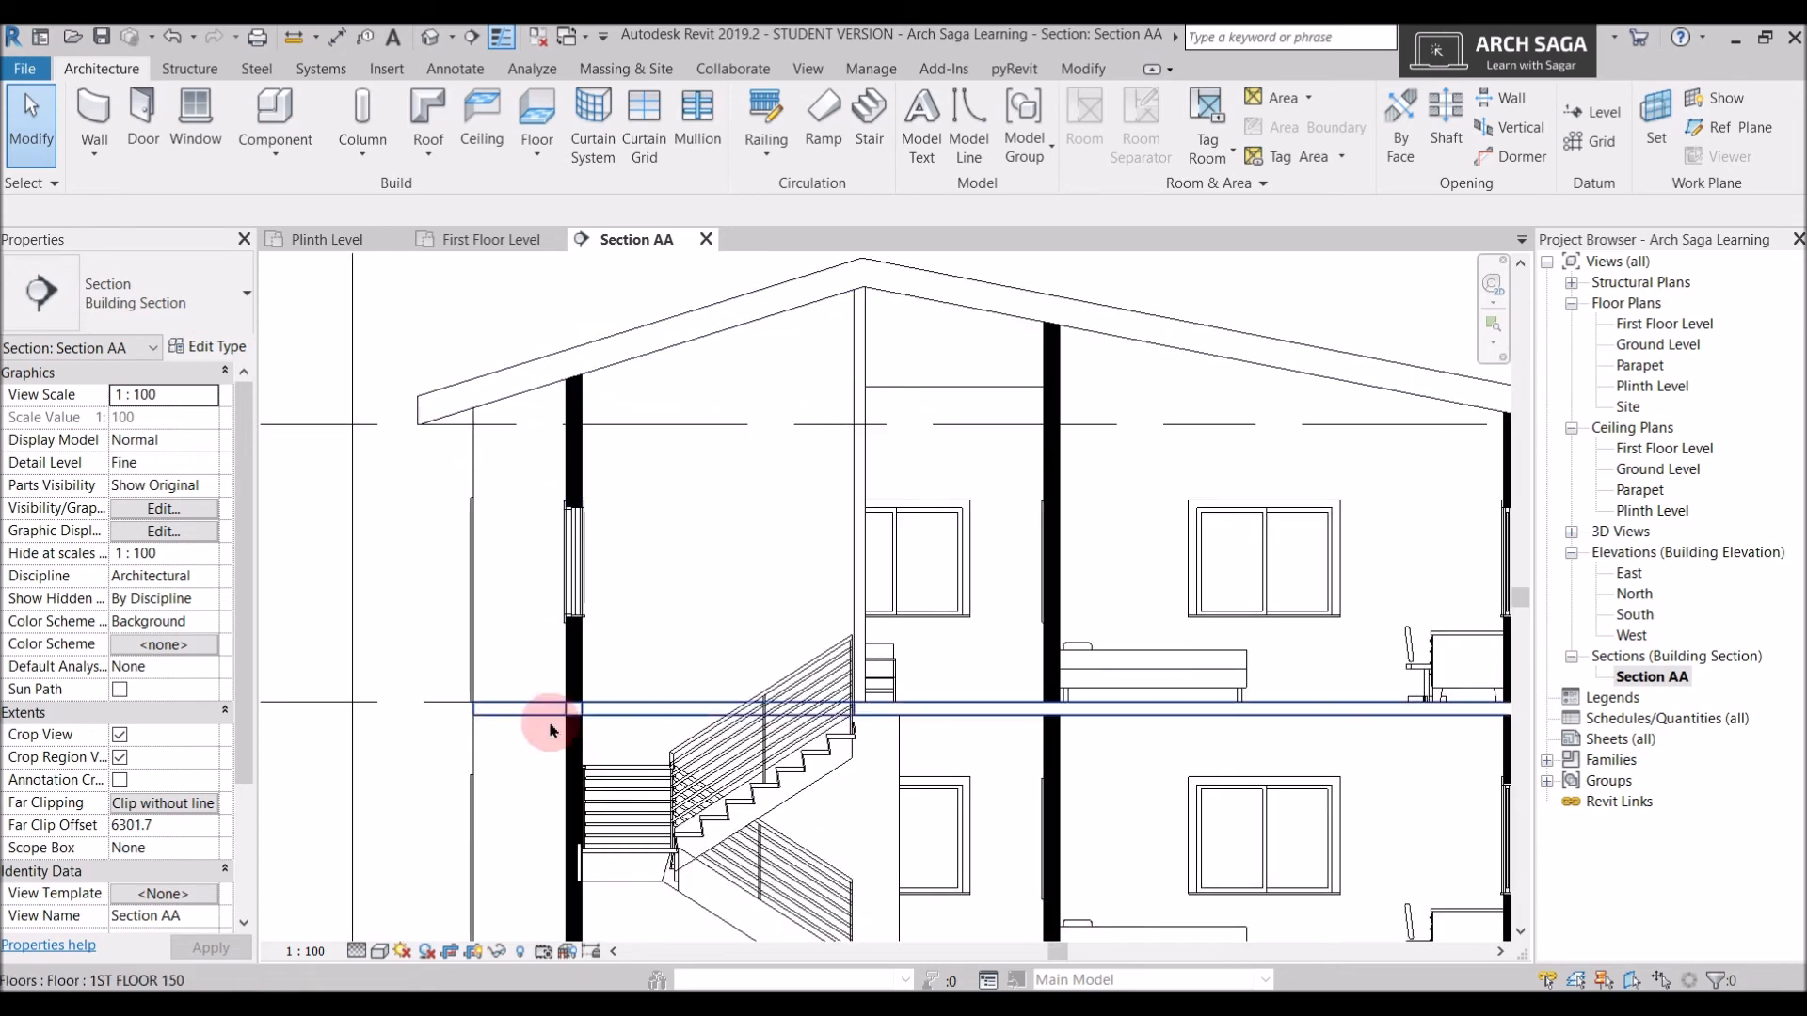
scroll(578, 710, down, 1)
middle_drag(1002, 751, 807, 721)
scroll(585, 625, down, 1)
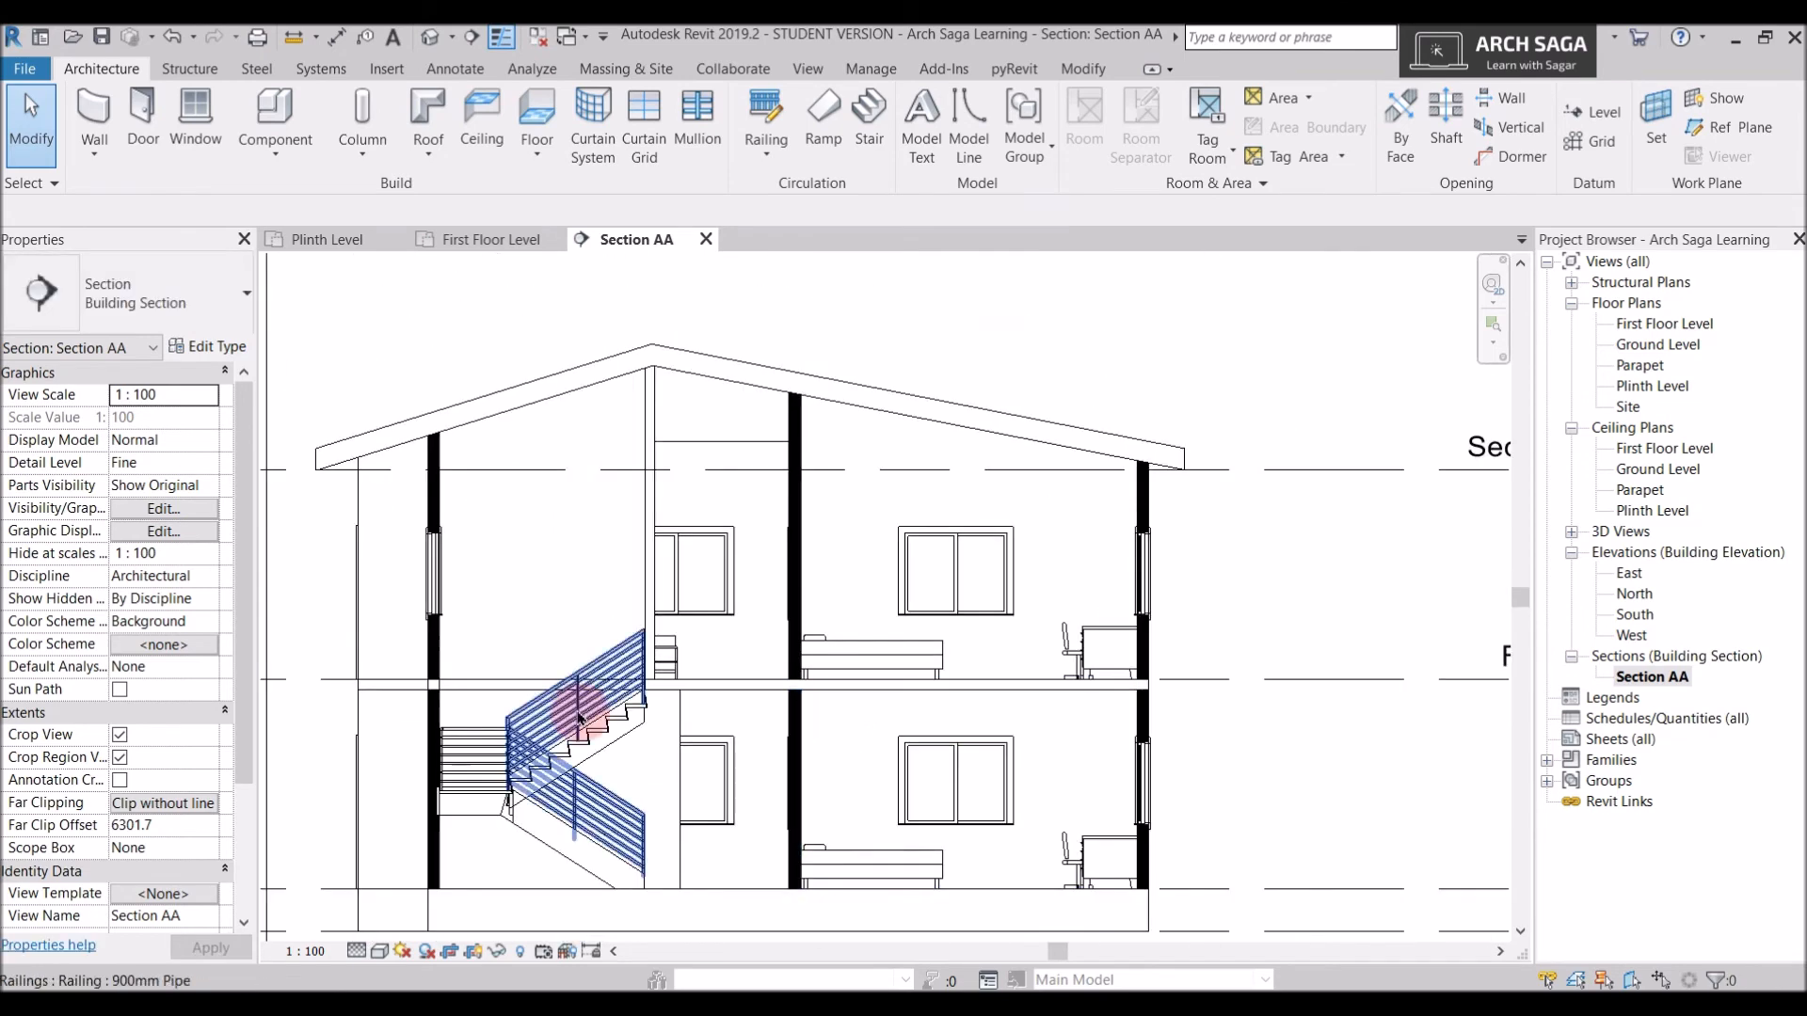
Open the layer structure of the 1ST FLOOR 150 floor type from the first-floor slab and widen the layer table
scroll(383, 677, up, 1)
scroll(1136, 696, up, 1)
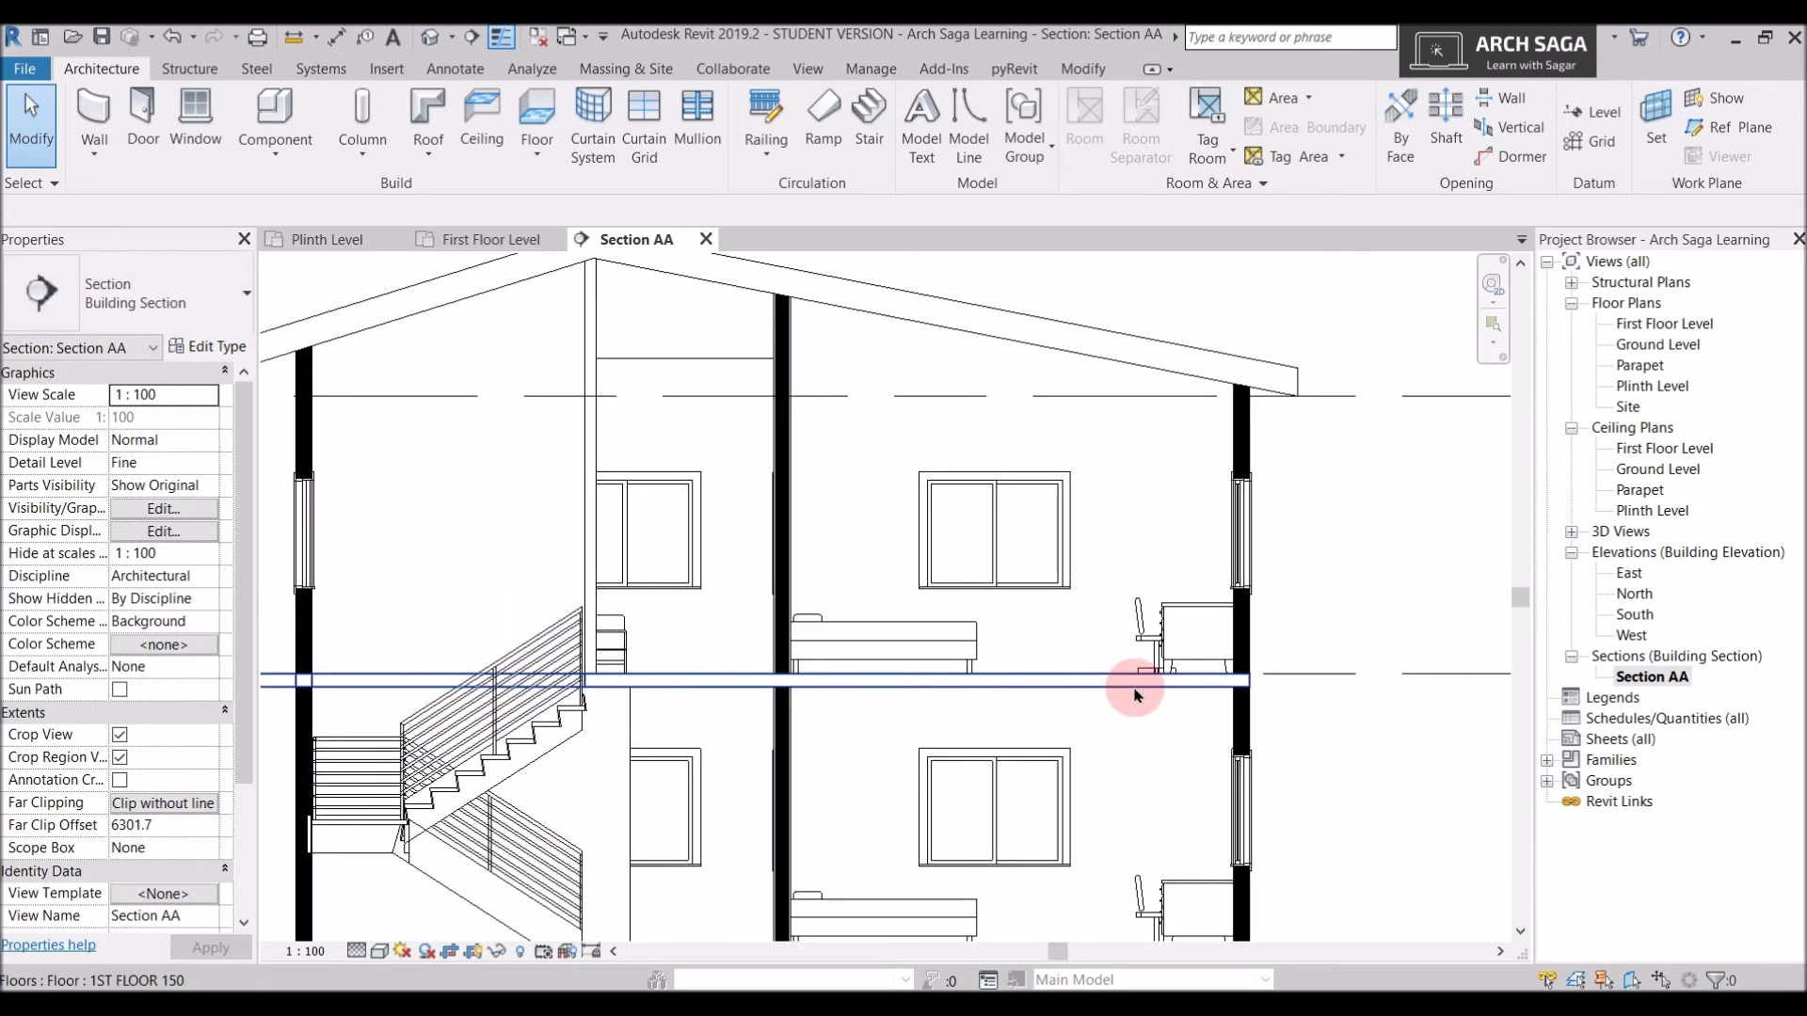
click(1190, 698)
click(223, 348)
click(1346, 417)
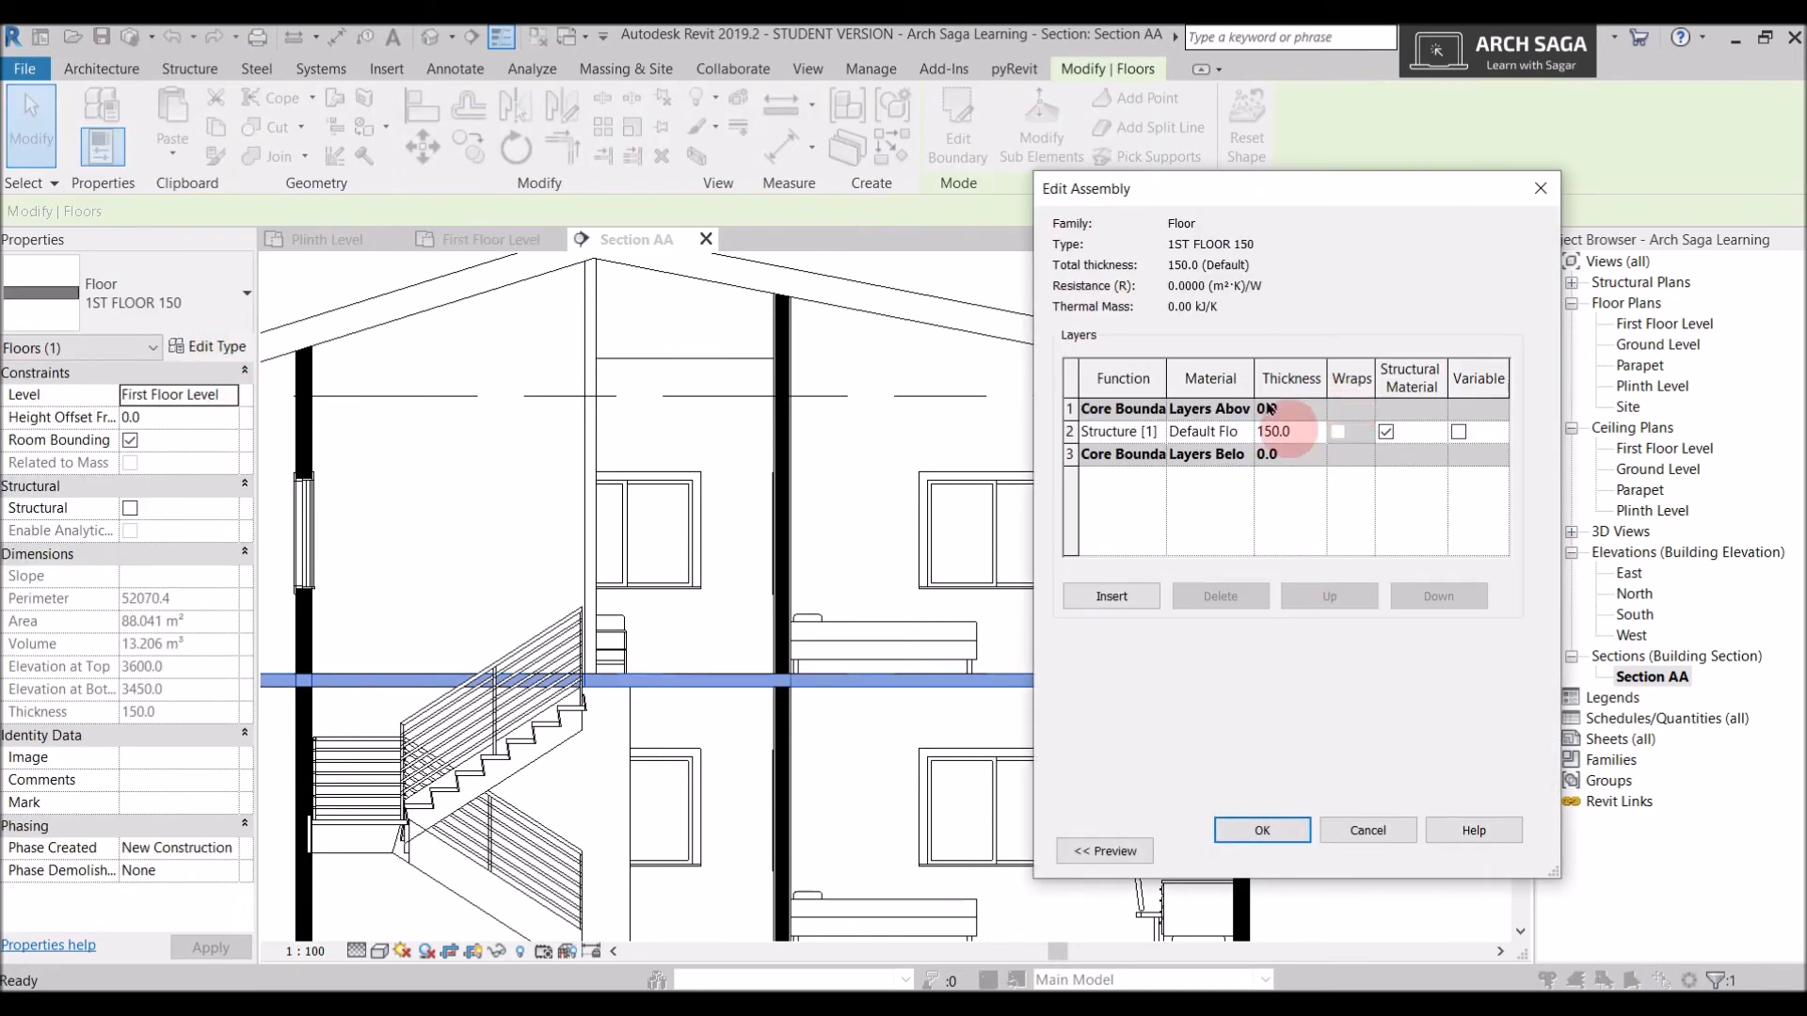
click(1210, 434)
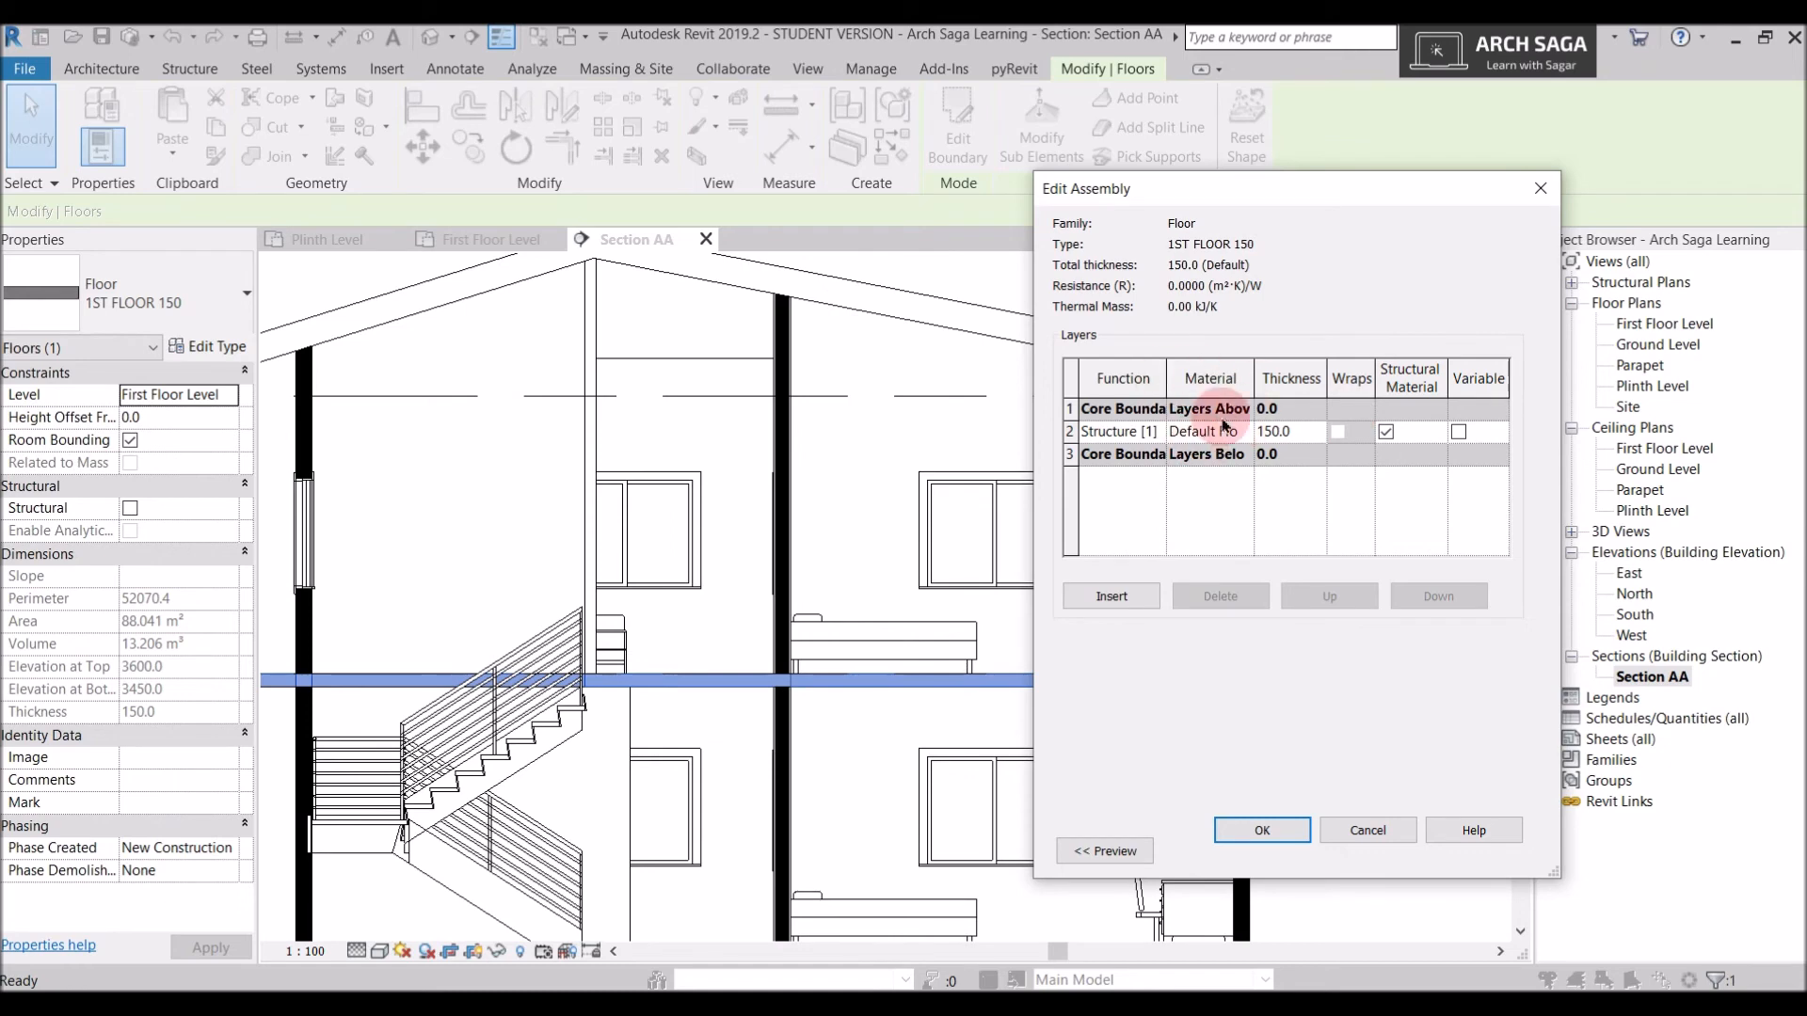
drag(1566, 588, 1720, 587)
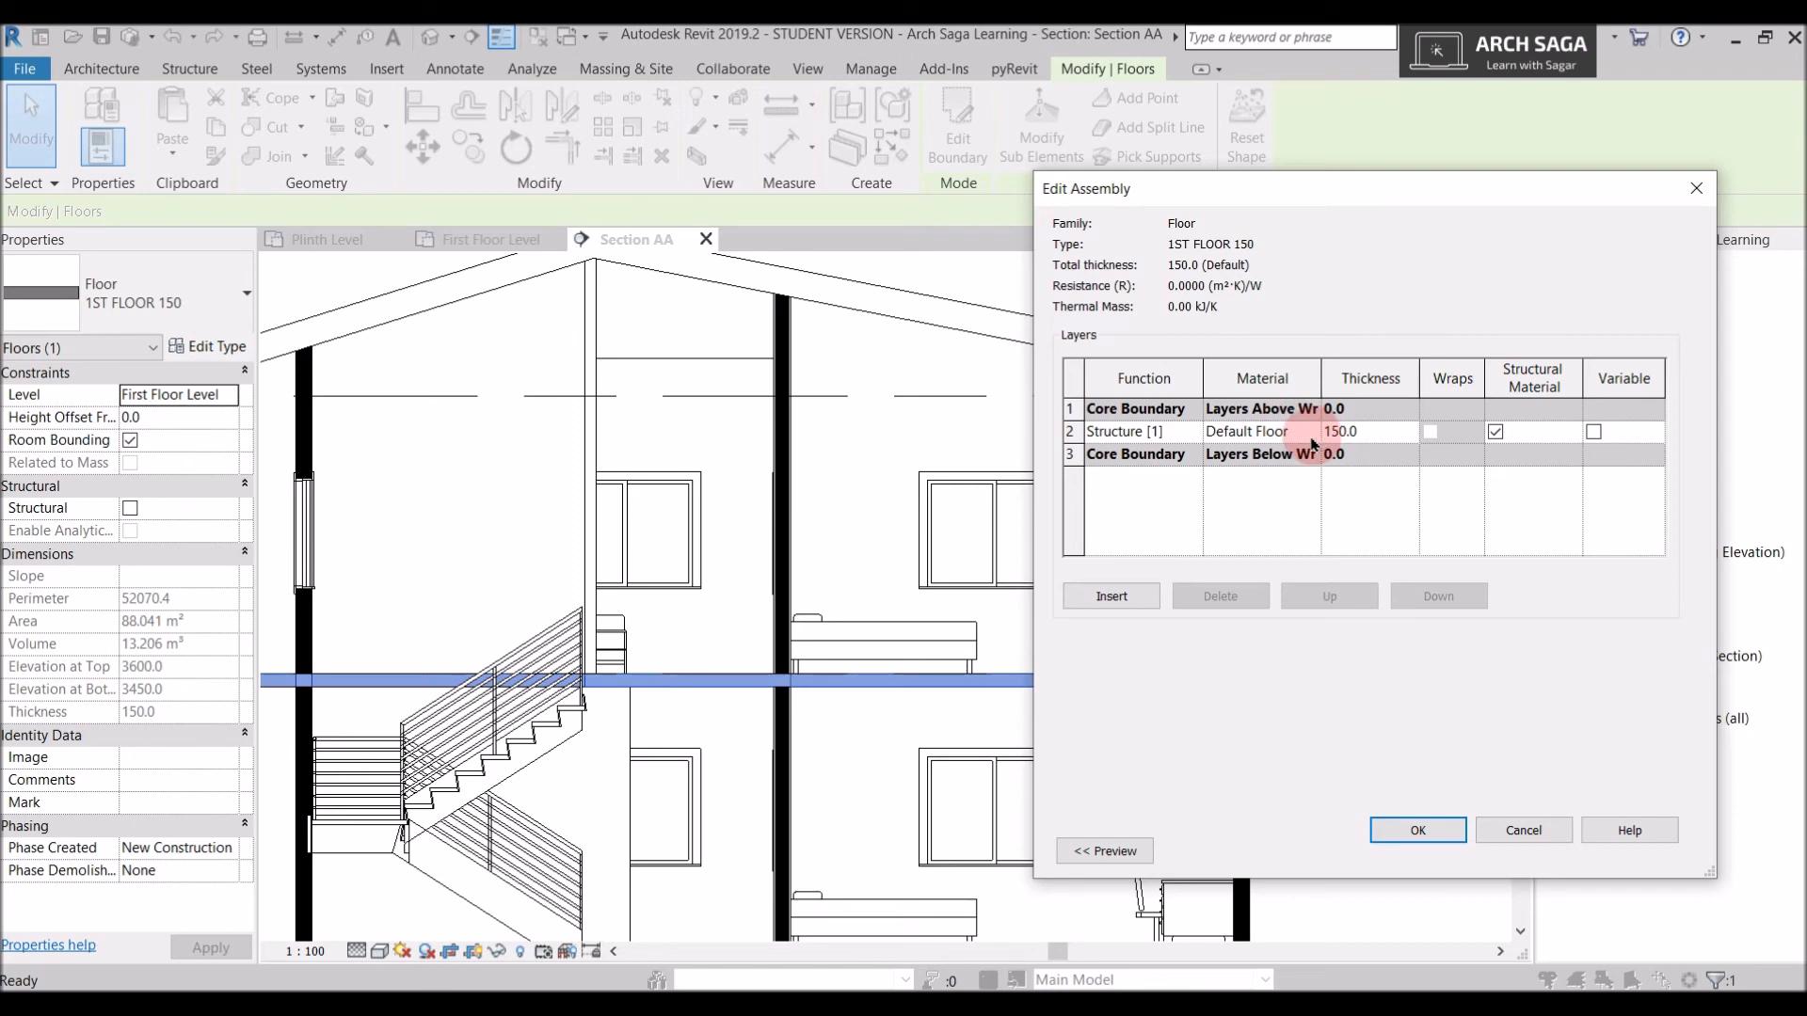
Set the foreground cut pattern of the slab's Default Floor material to Solid fill and apply it to the floor type
click(1312, 434)
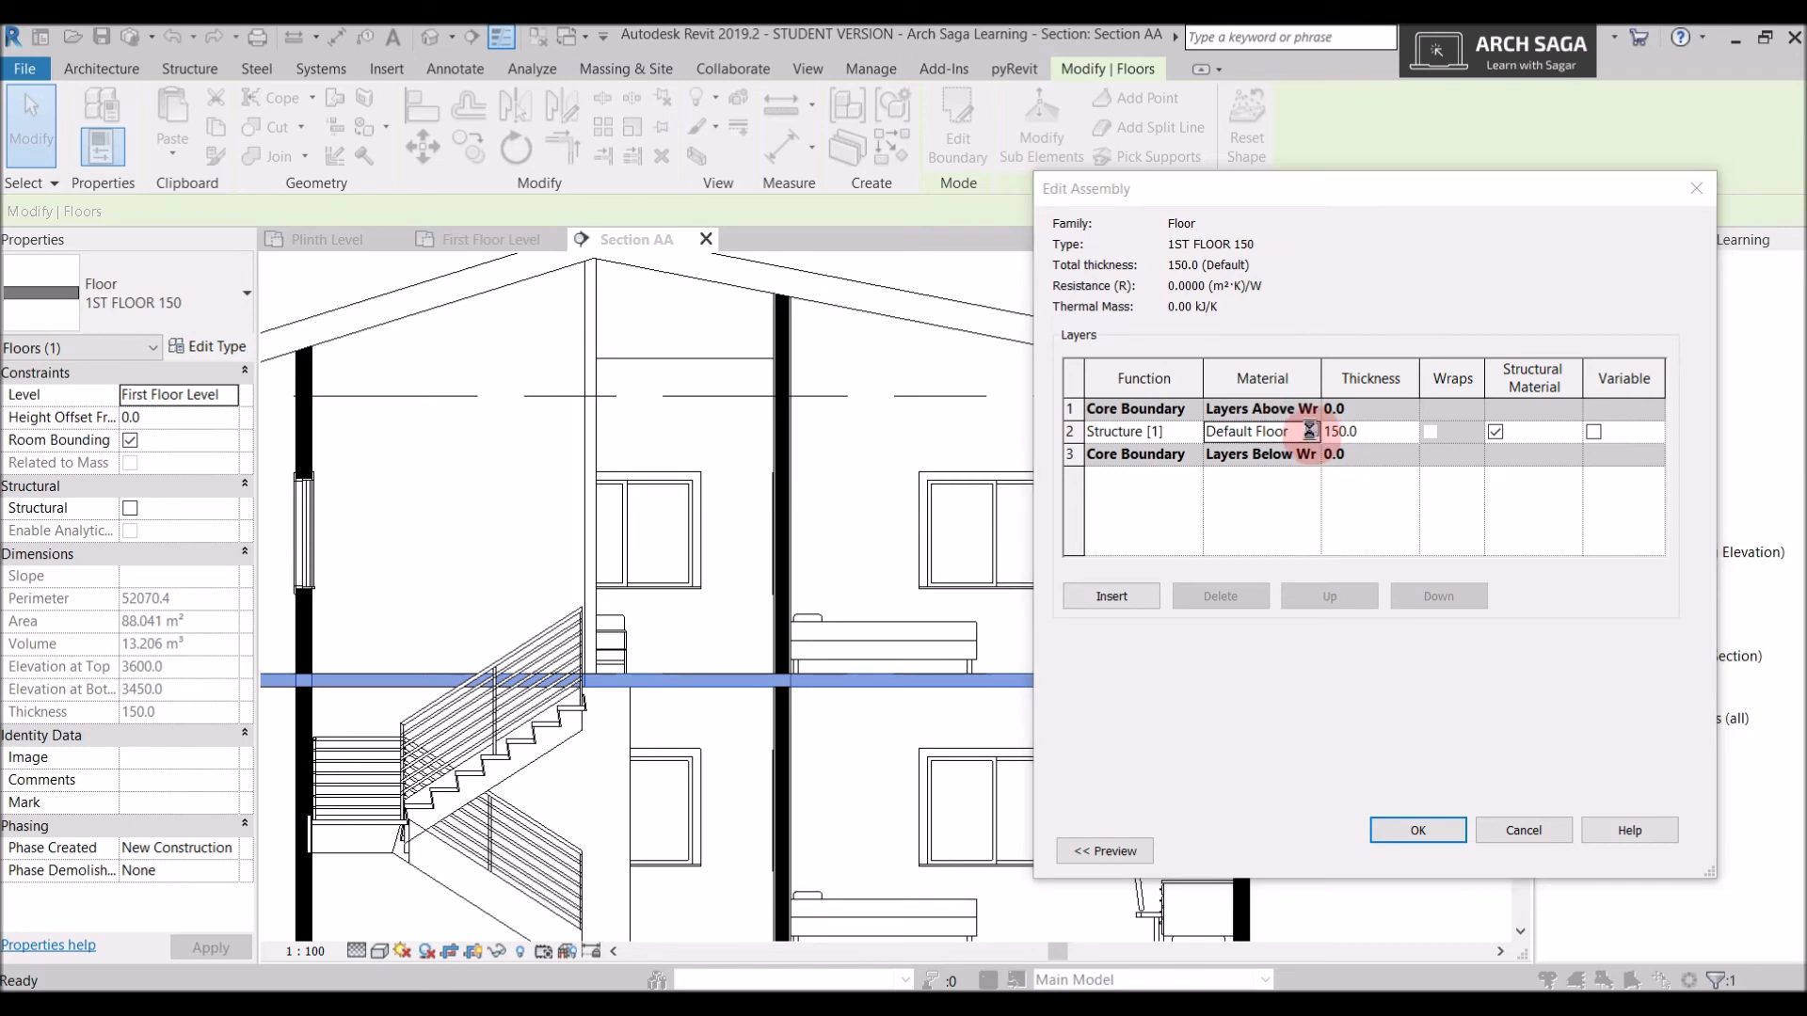
scroll(555, 610, down, 1)
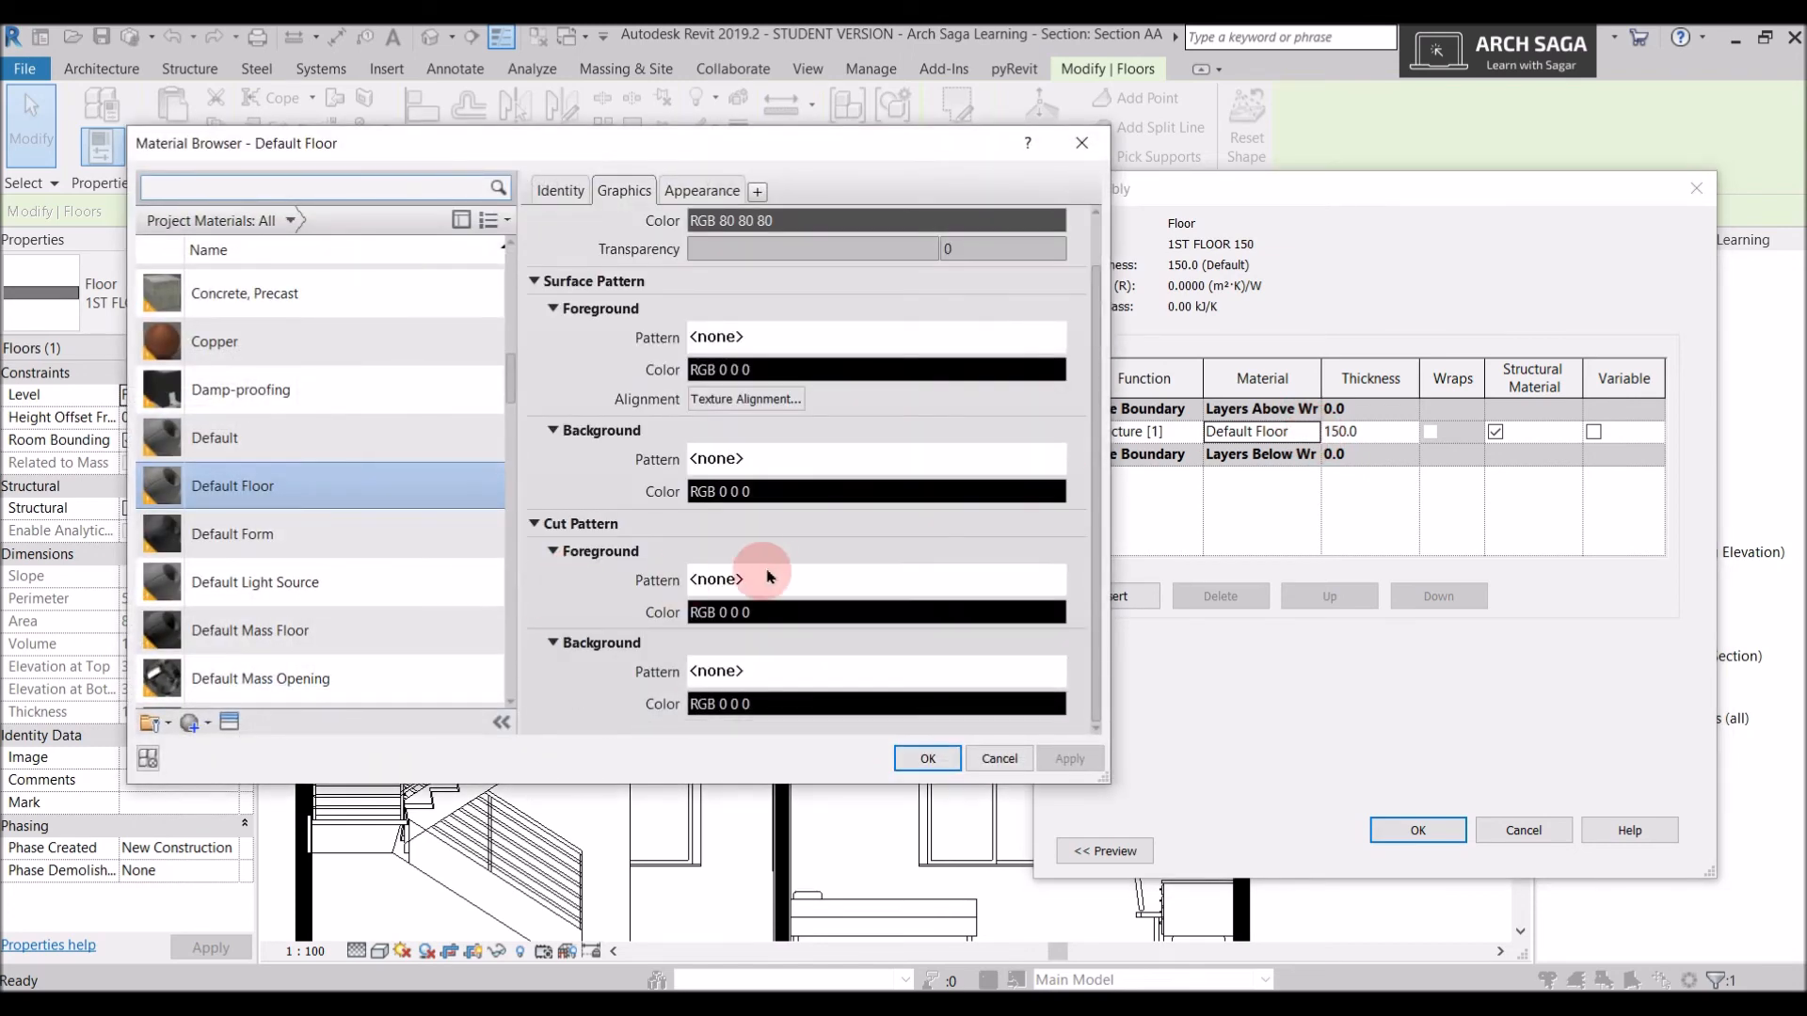
click(789, 577)
click(636, 424)
click(636, 688)
click(1059, 760)
click(931, 758)
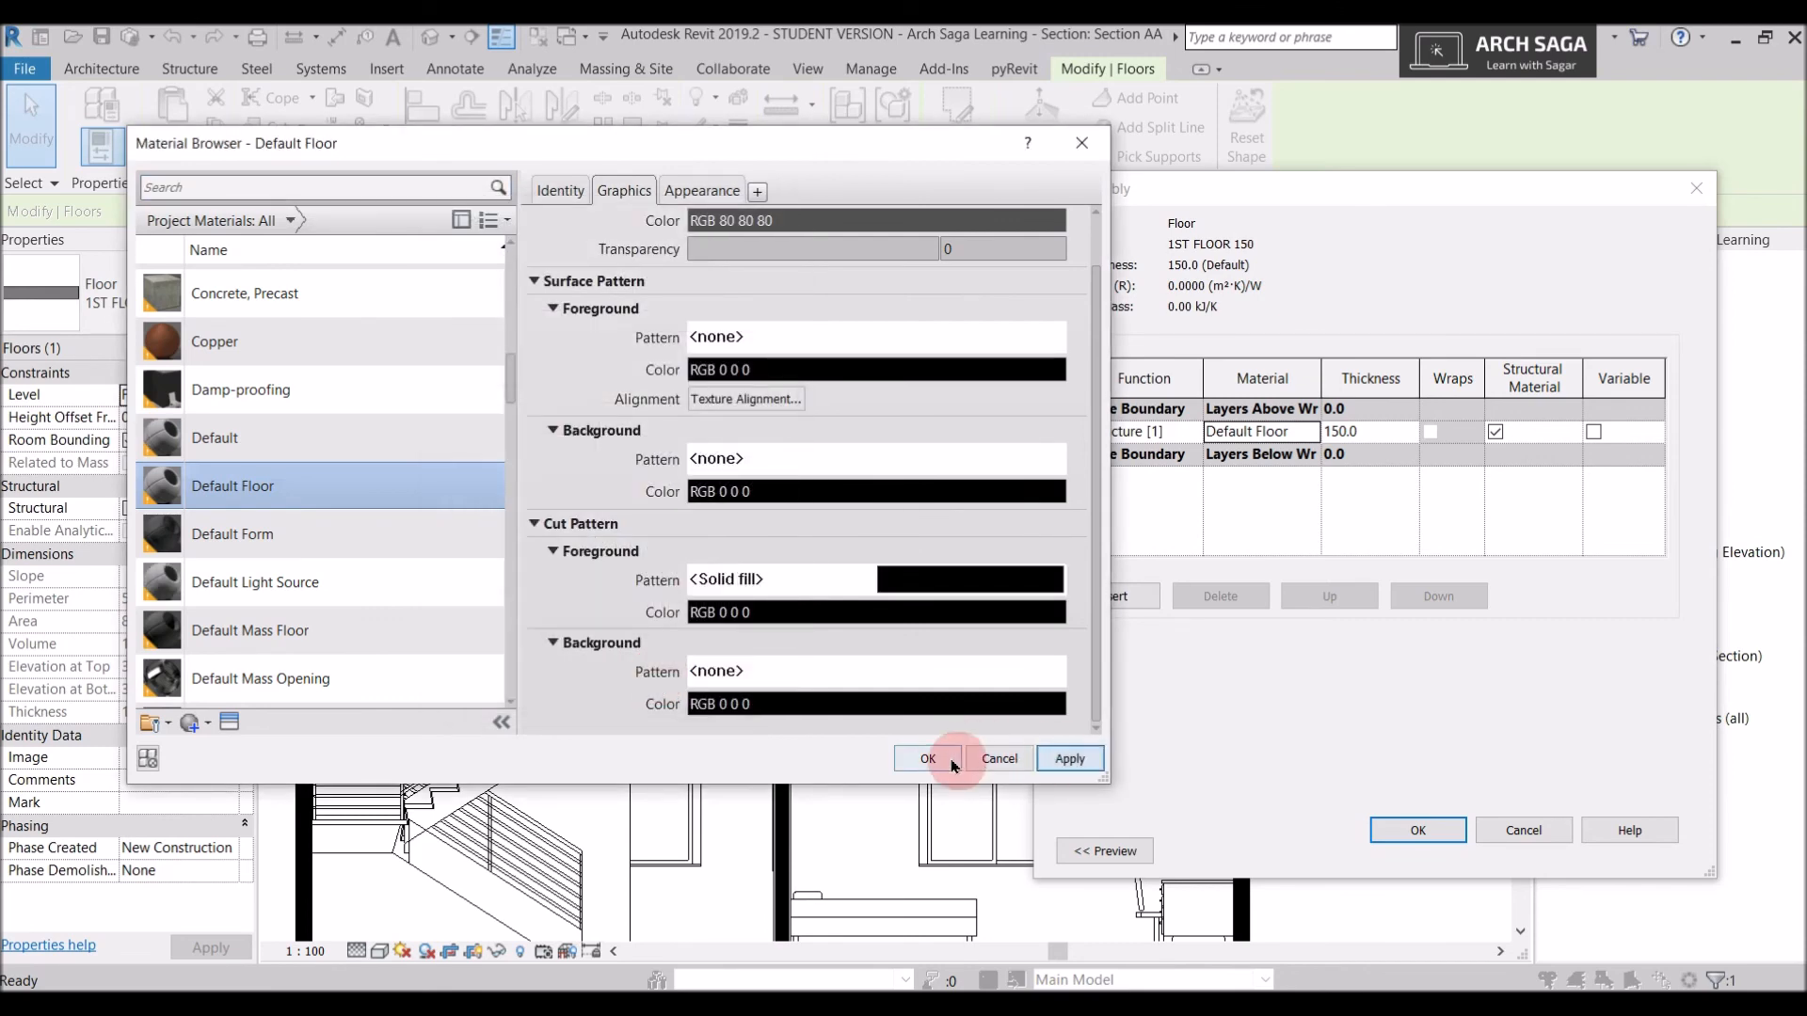
click(1426, 830)
click(1351, 852)
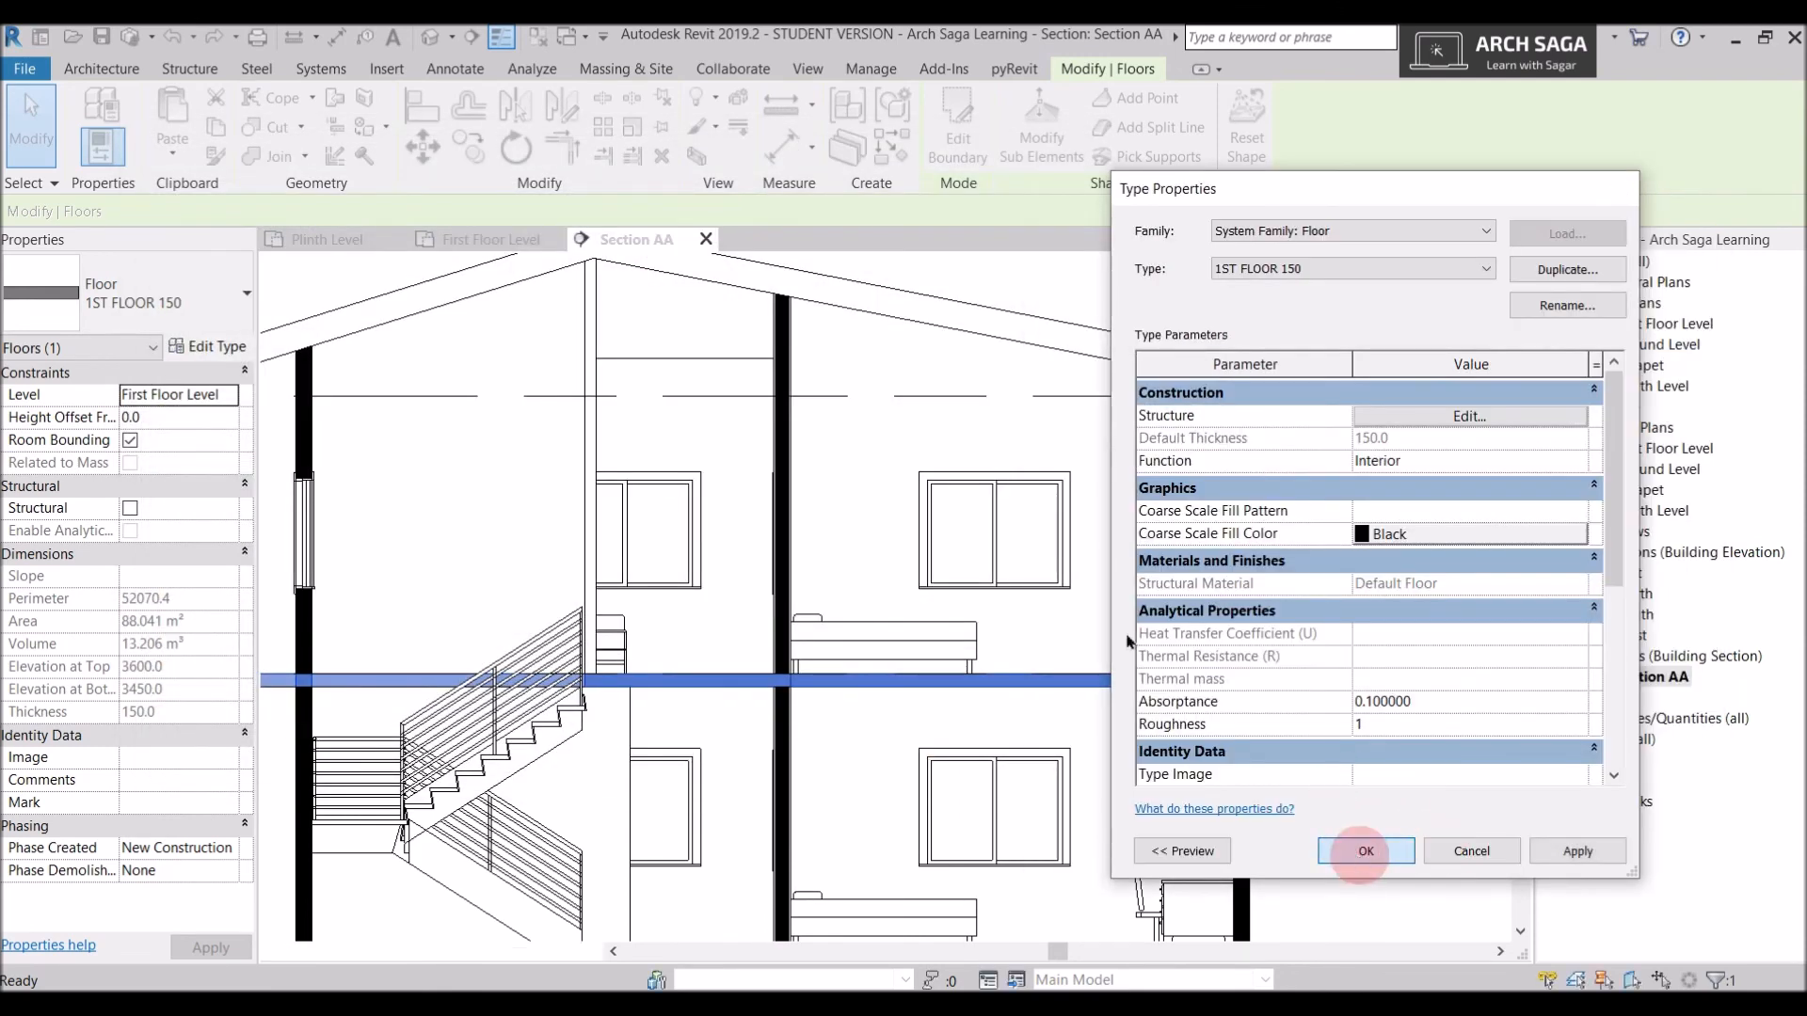
scroll(1110, 701, down, 2)
click(1280, 764)
Examine the filled walls and slabs in Section AA, especially around the stair and upper storey
middle_drag(856, 711, 933, 644)
scroll(933, 645, up, 1)
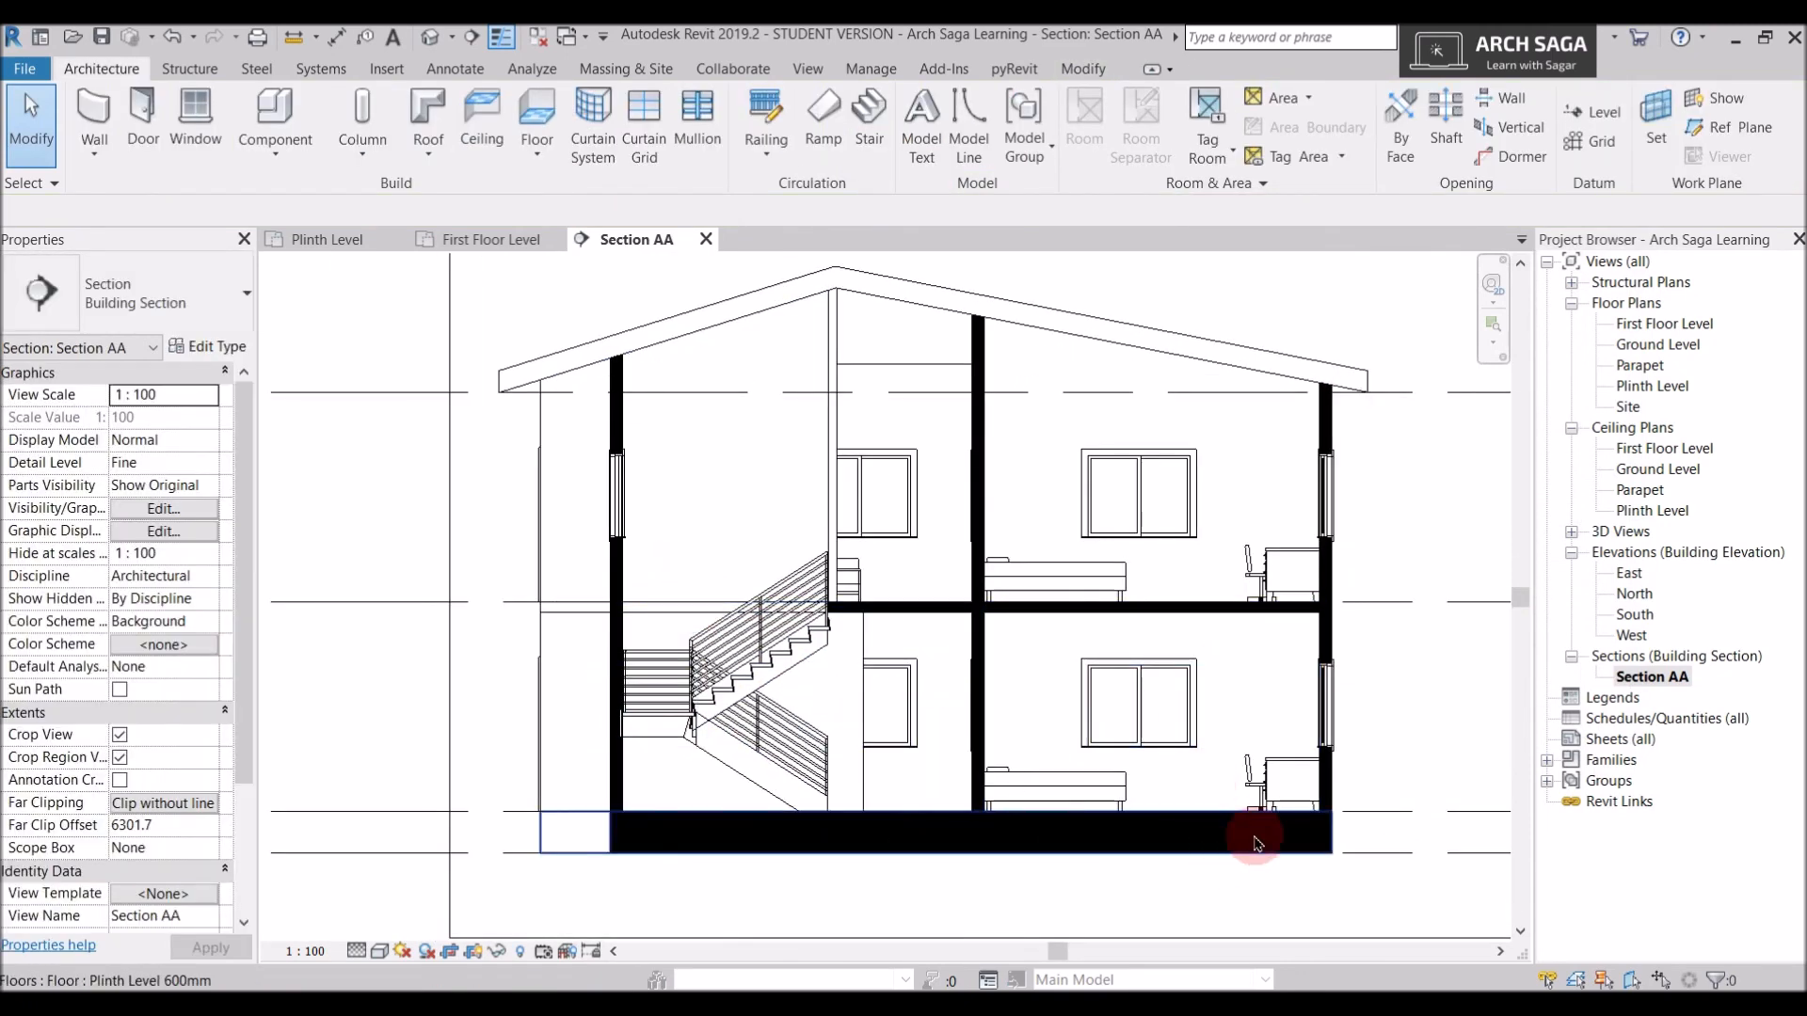
scroll(972, 613, up, 1)
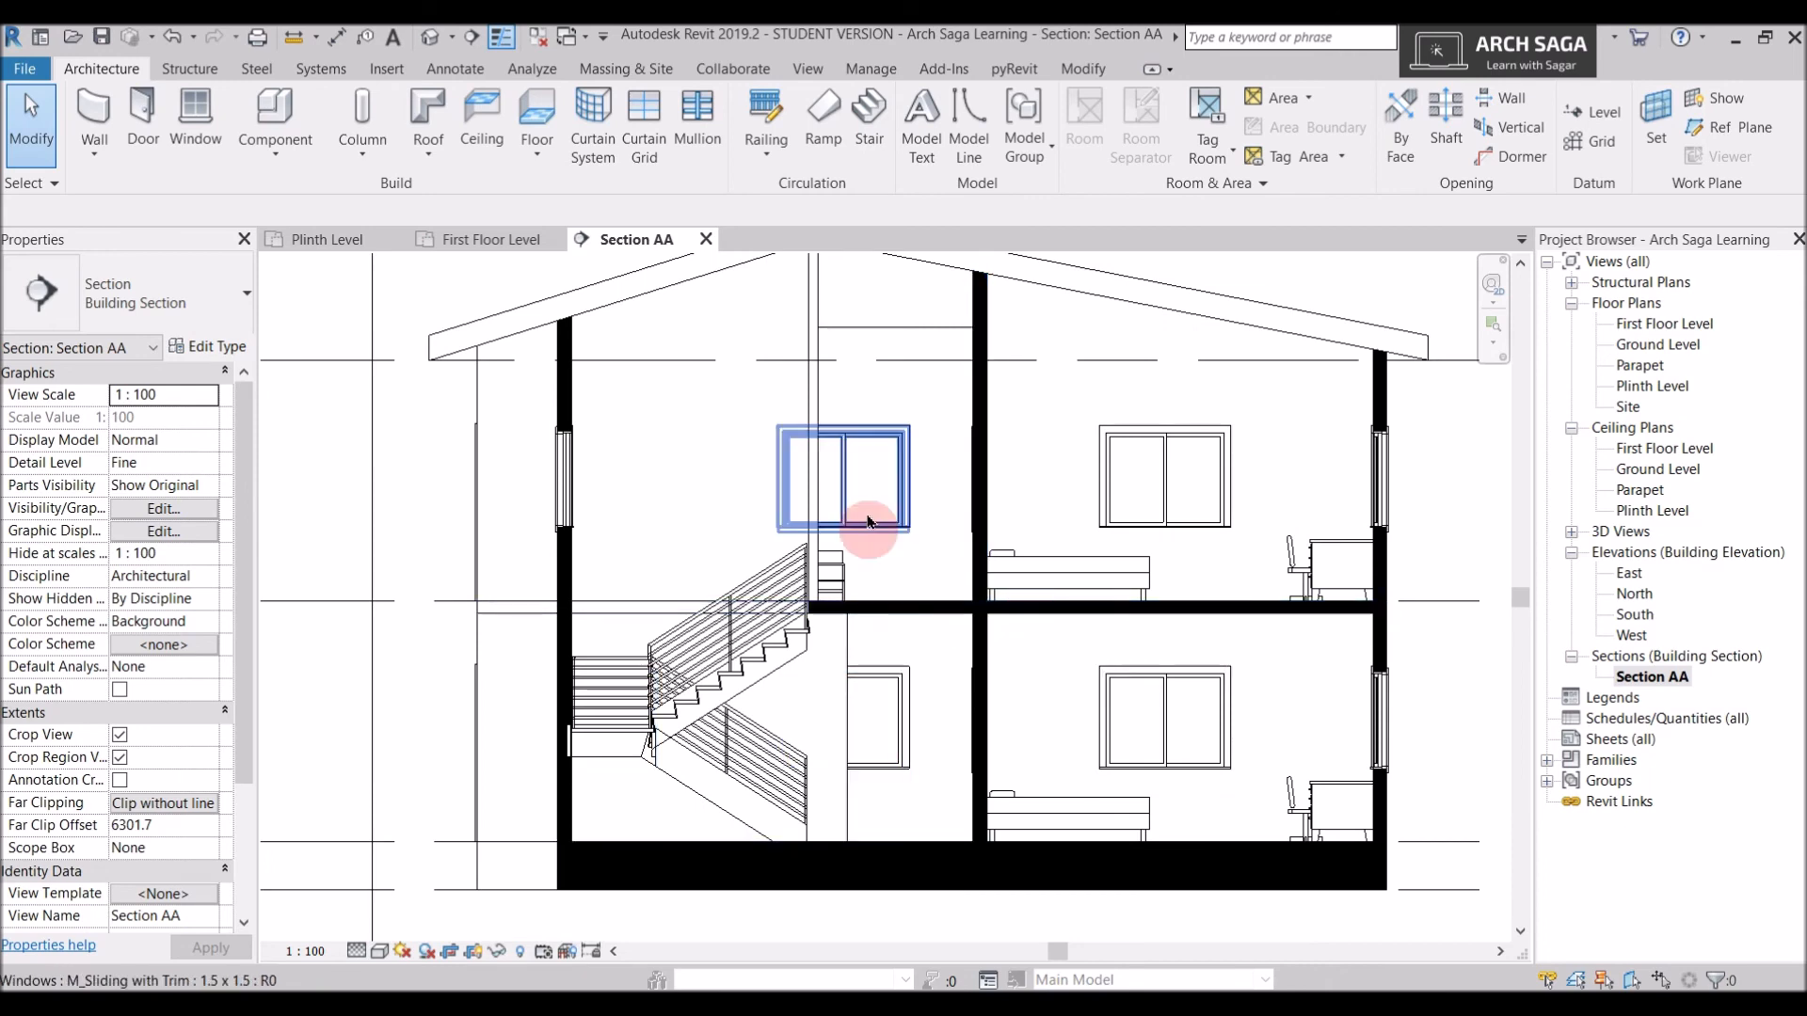
ctrl+scroll(827, 472, up, 3)
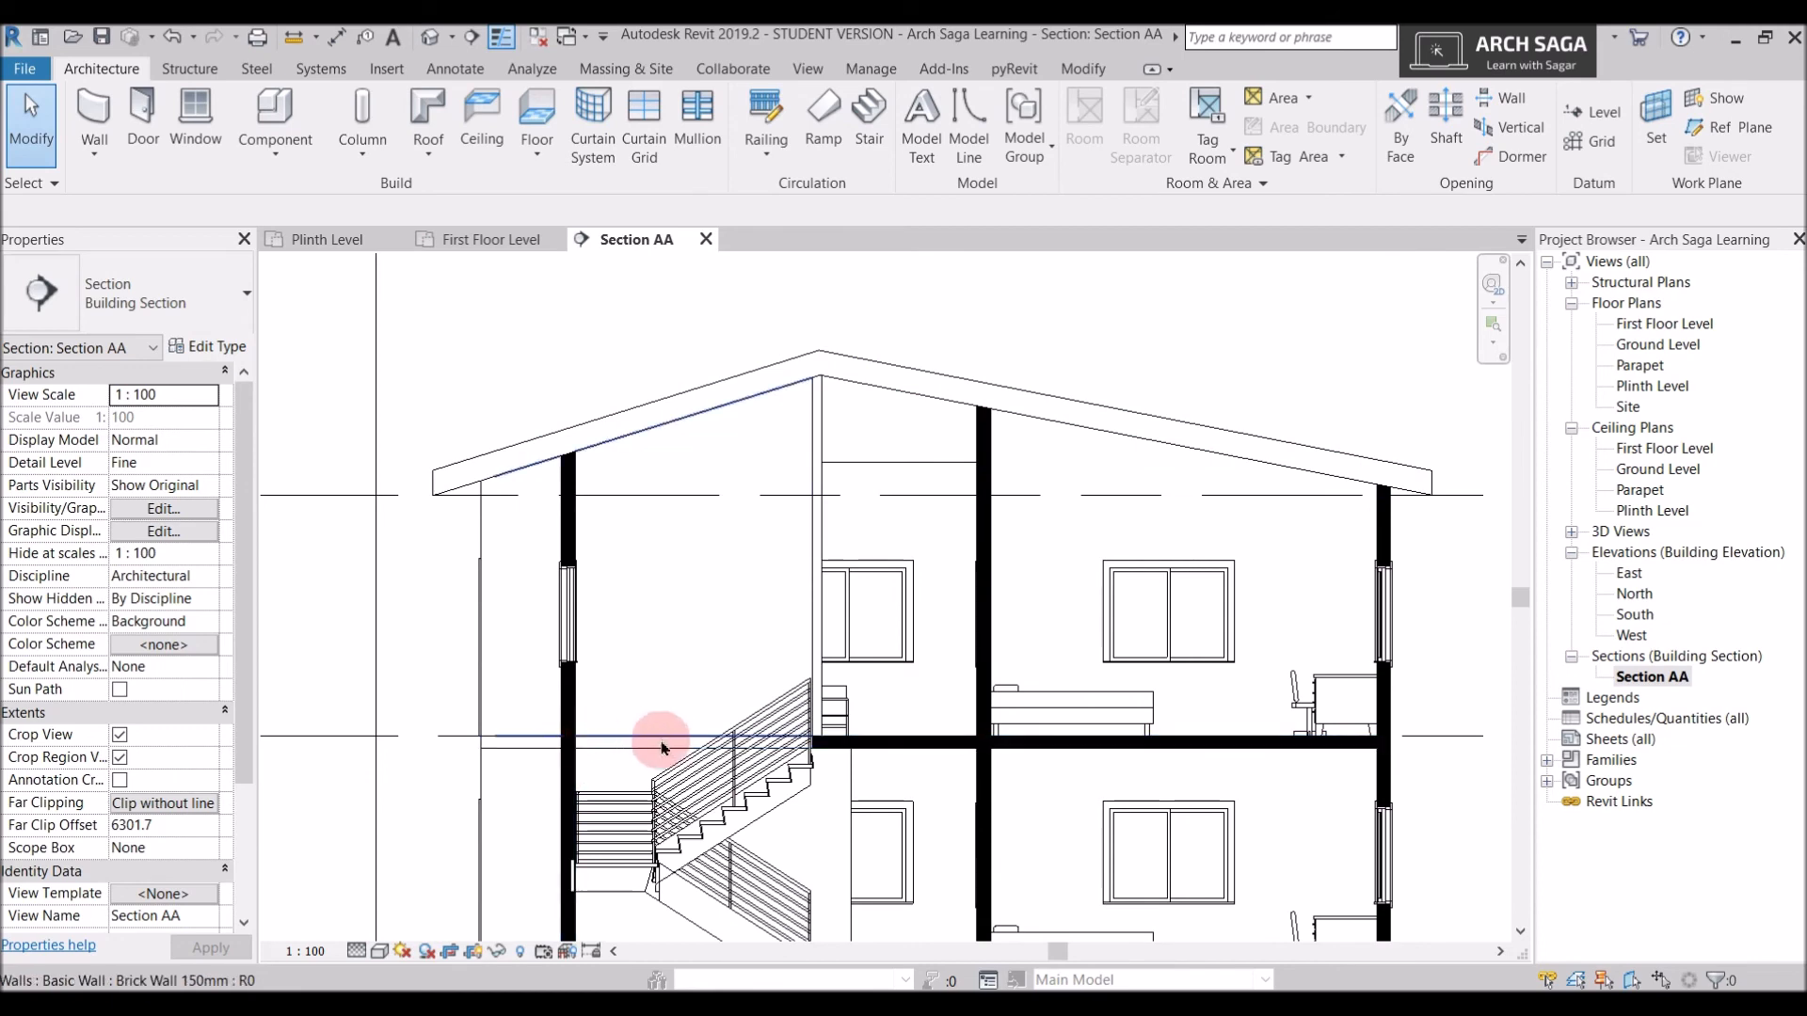
scroll(533, 751, up, 1)
scroll(894, 729, down, 1)
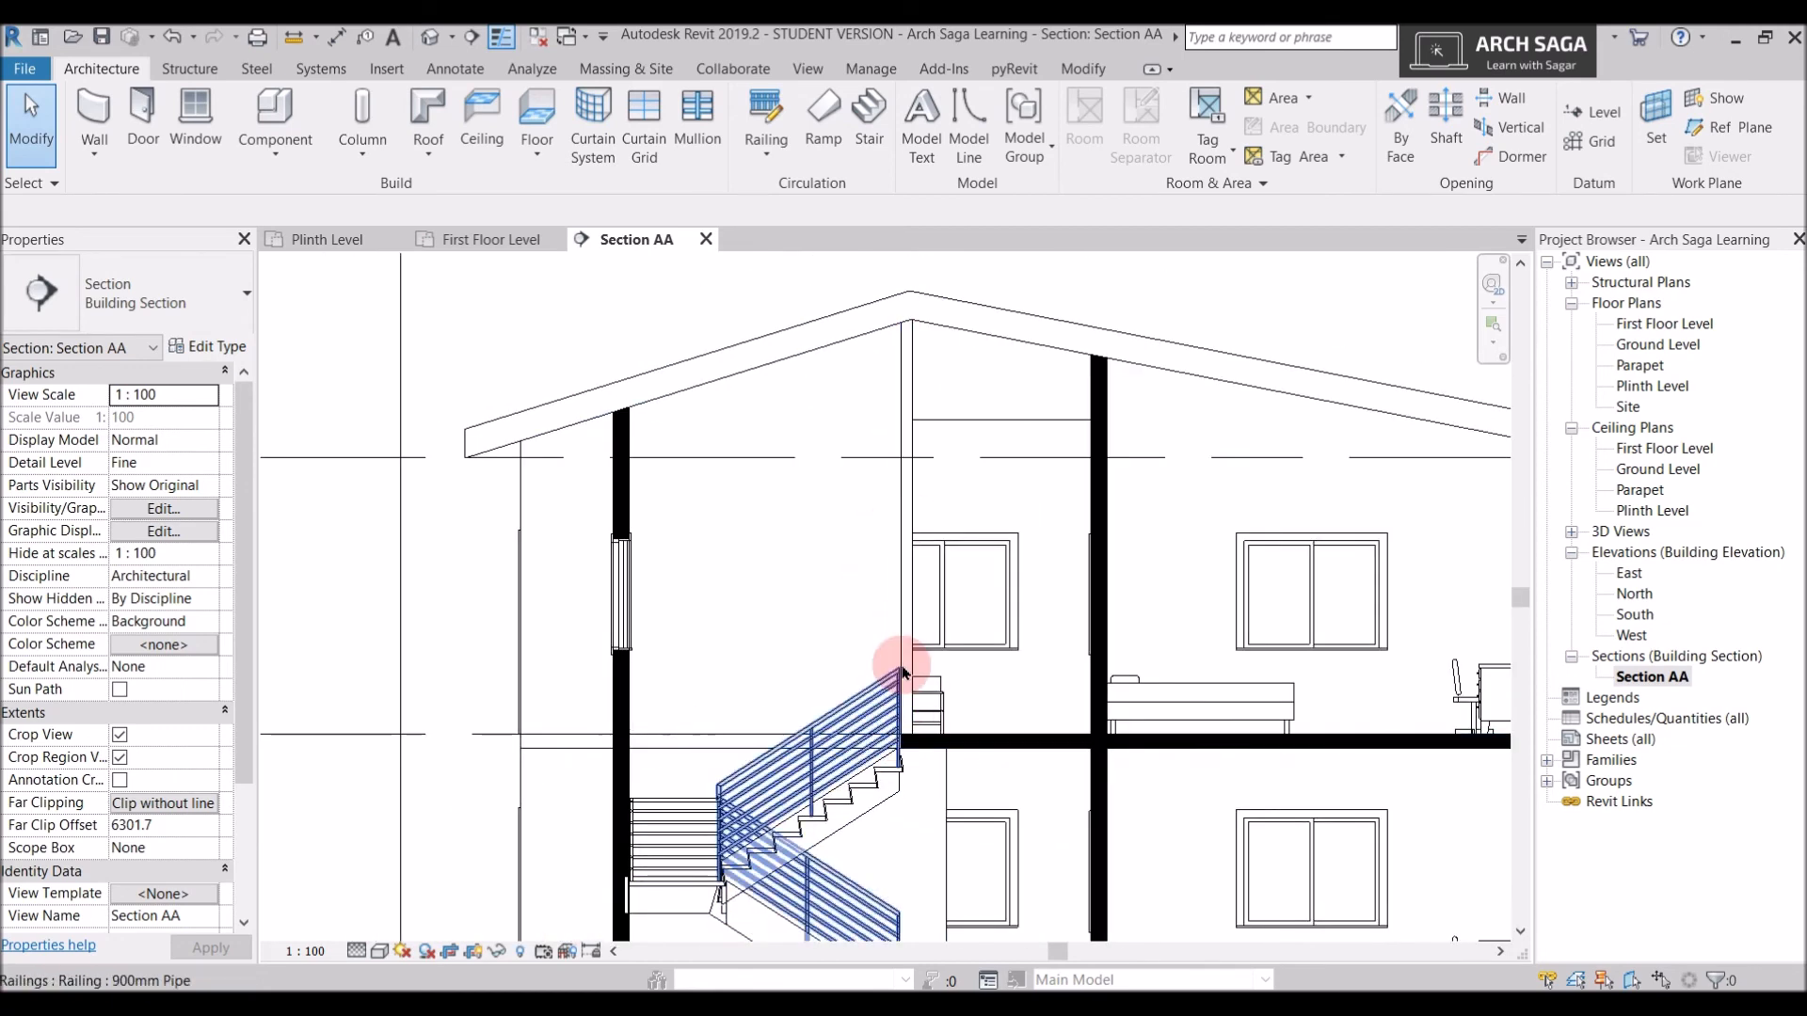
scroll(960, 674, up, 1)
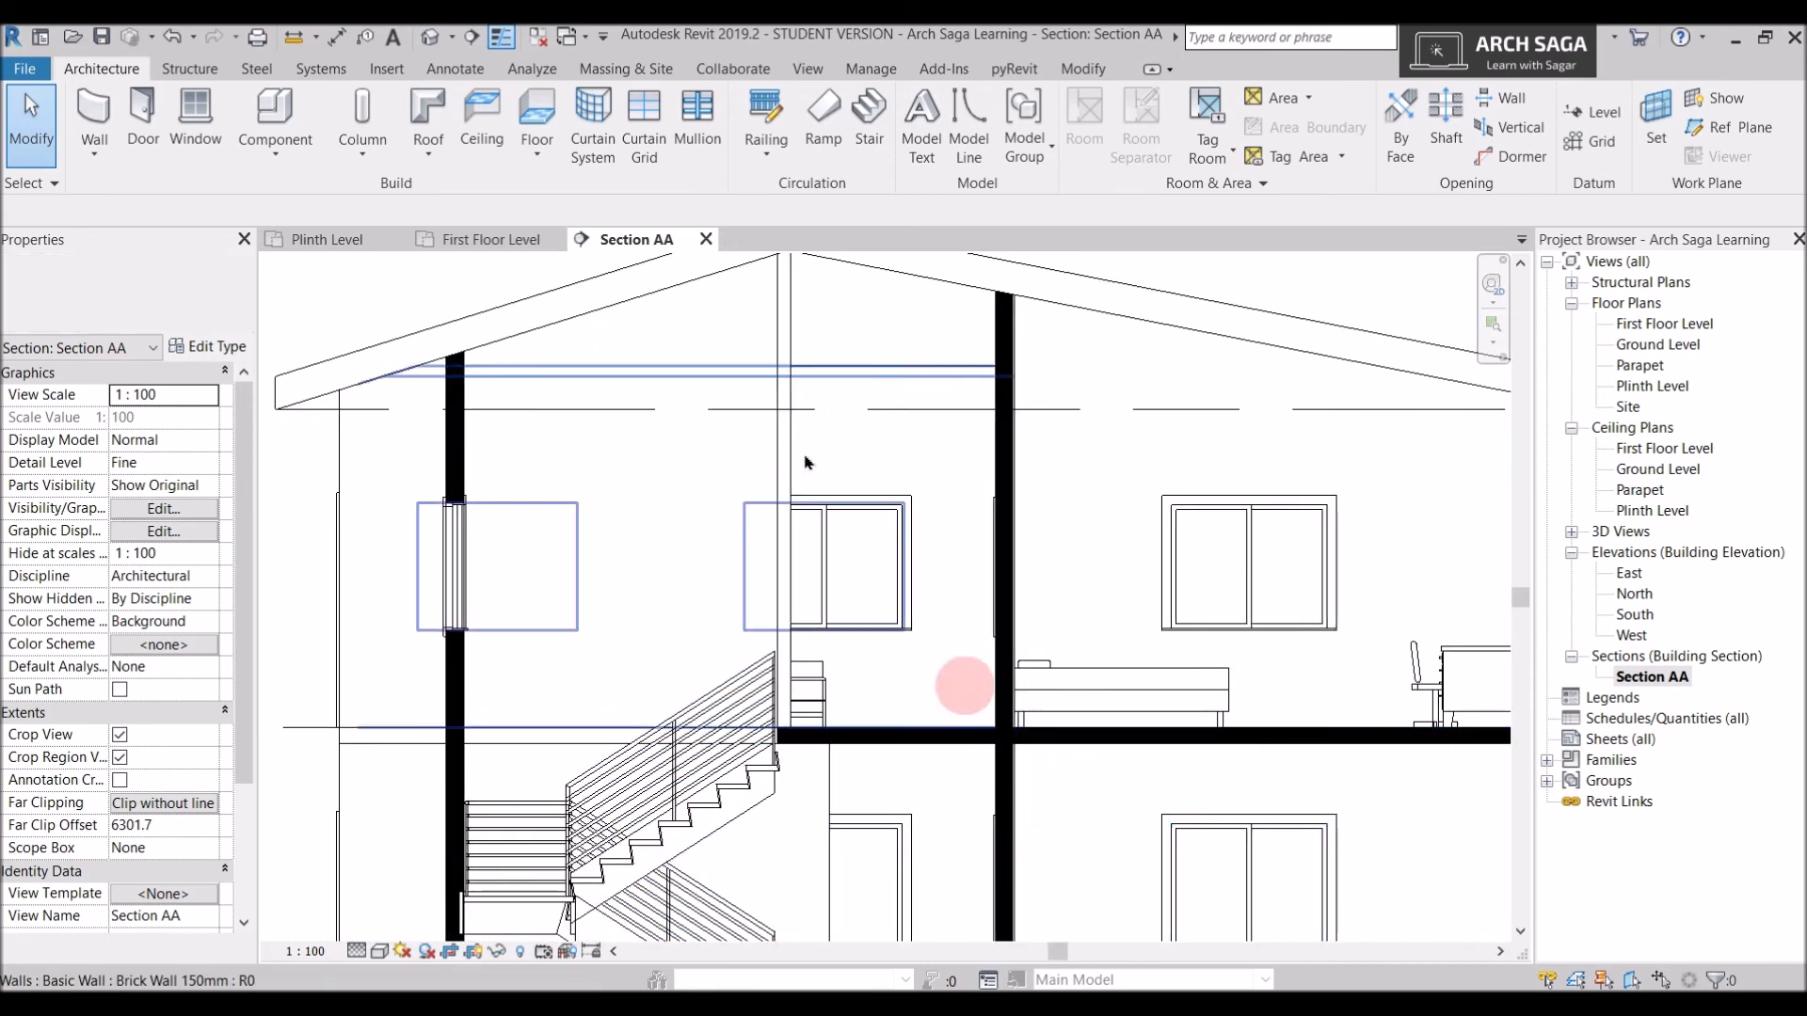
scroll(810, 405, down, 2)
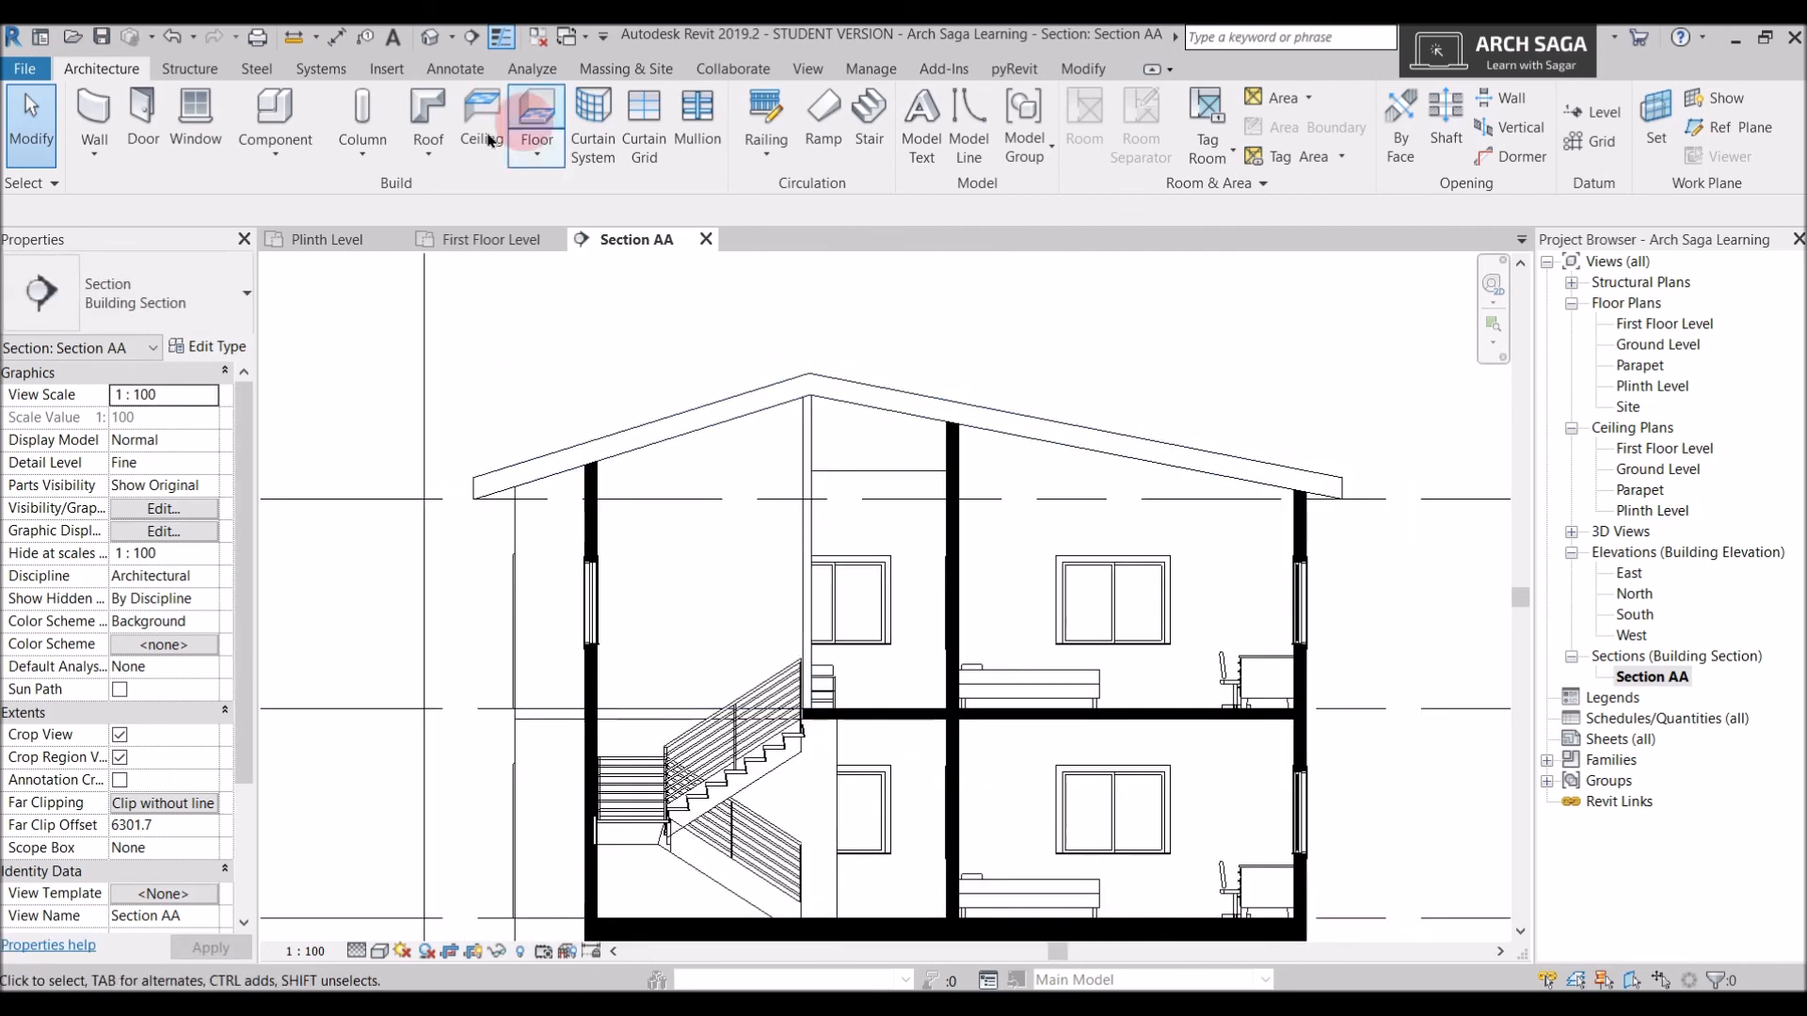
Examine in the Plinth Level and First Floor Level plans where the Section AA line passes the stair and its adjacent wall
click(301, 241)
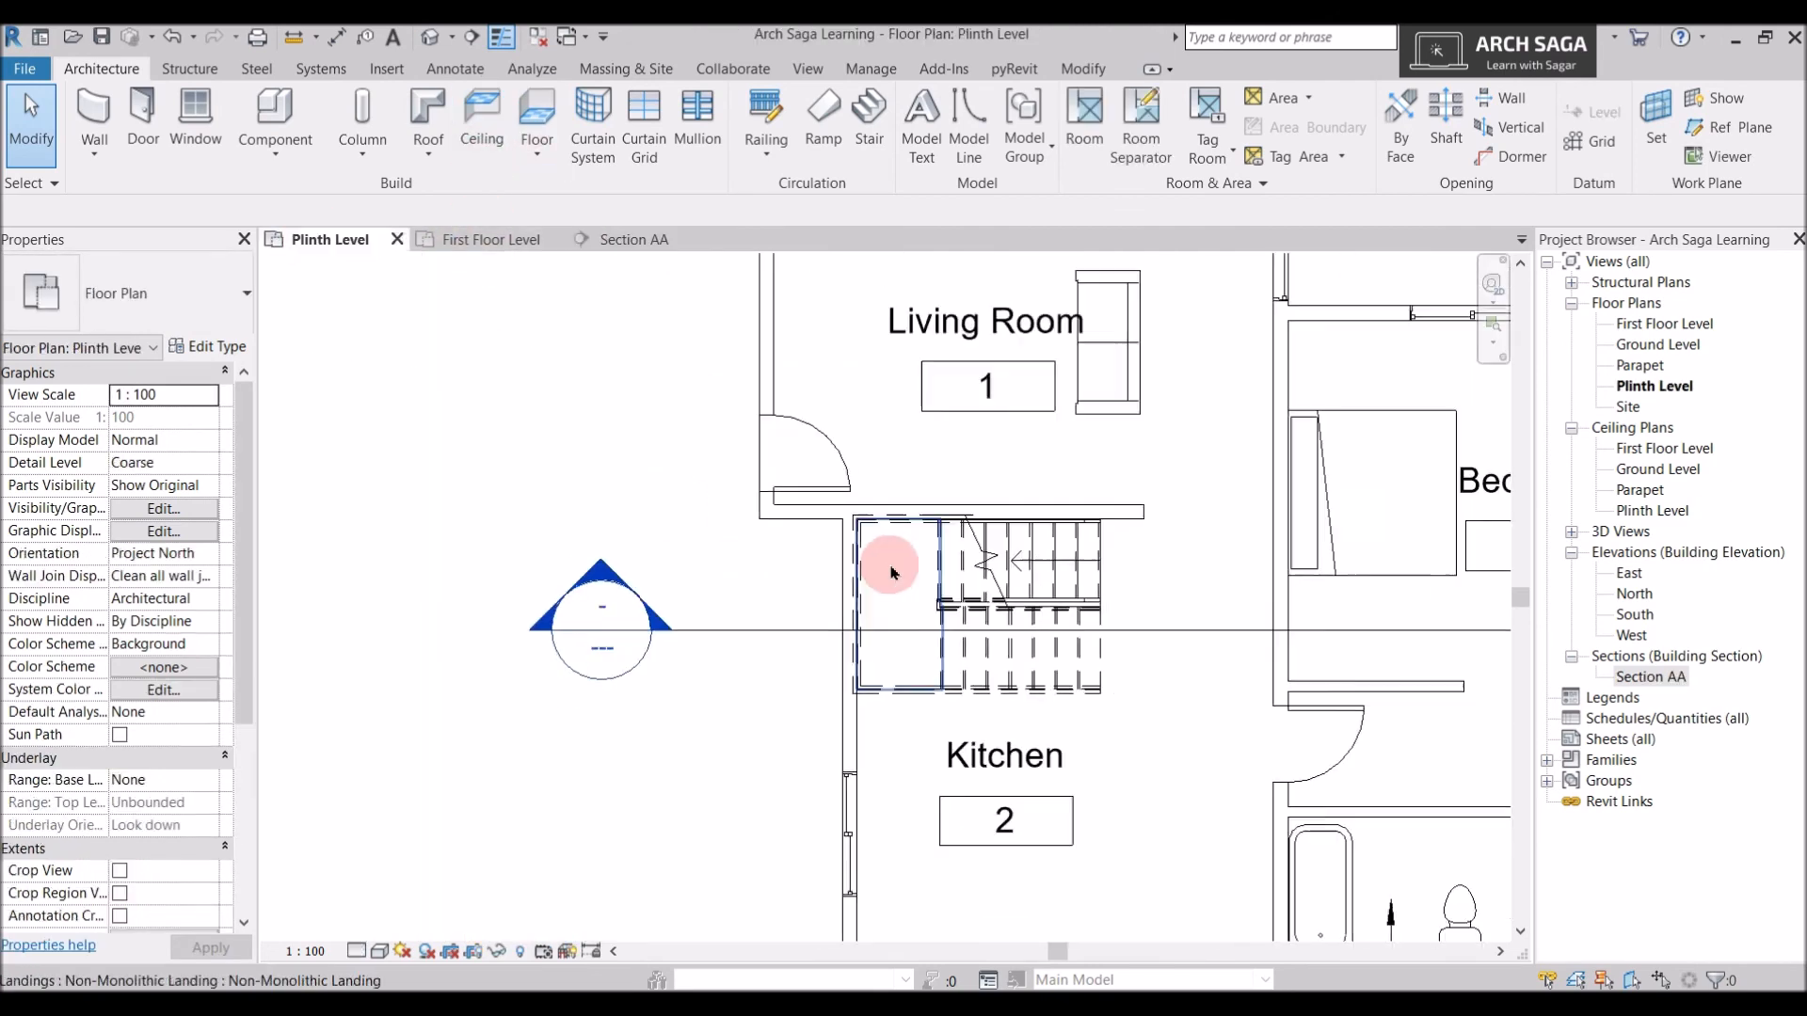
scroll(896, 561, down, 2)
click(480, 237)
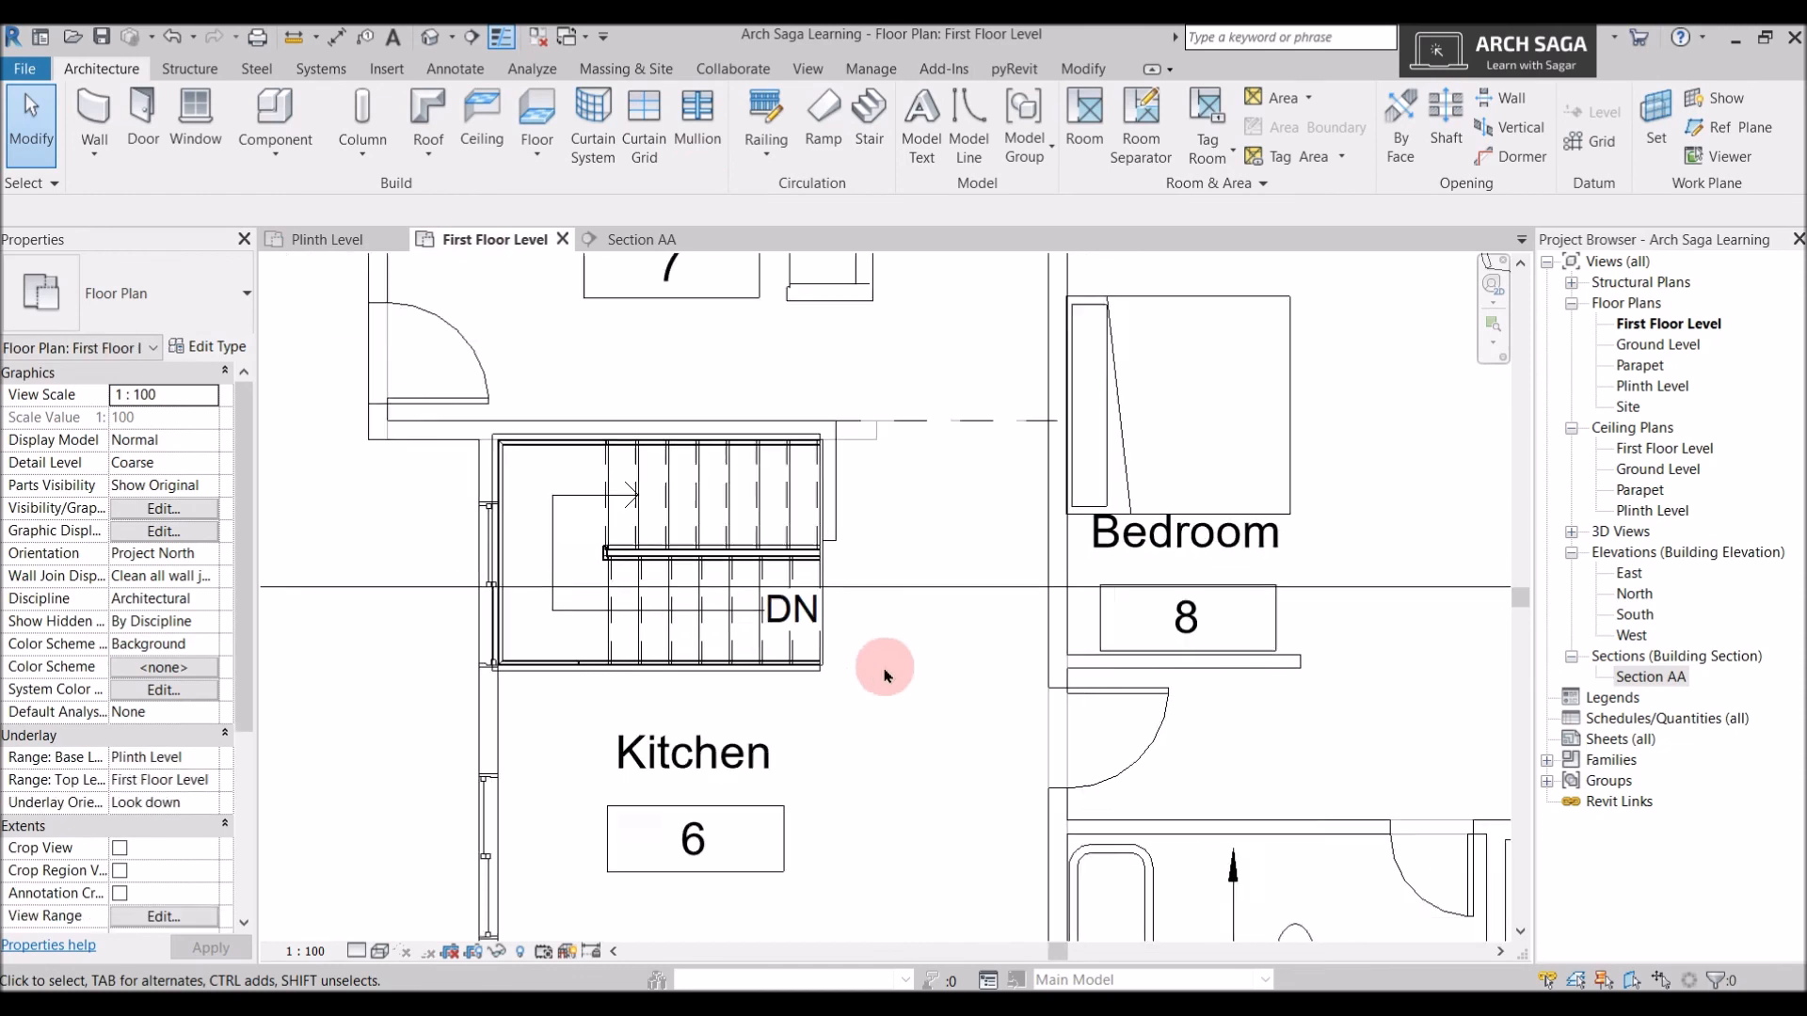
scroll(899, 610, down, 2)
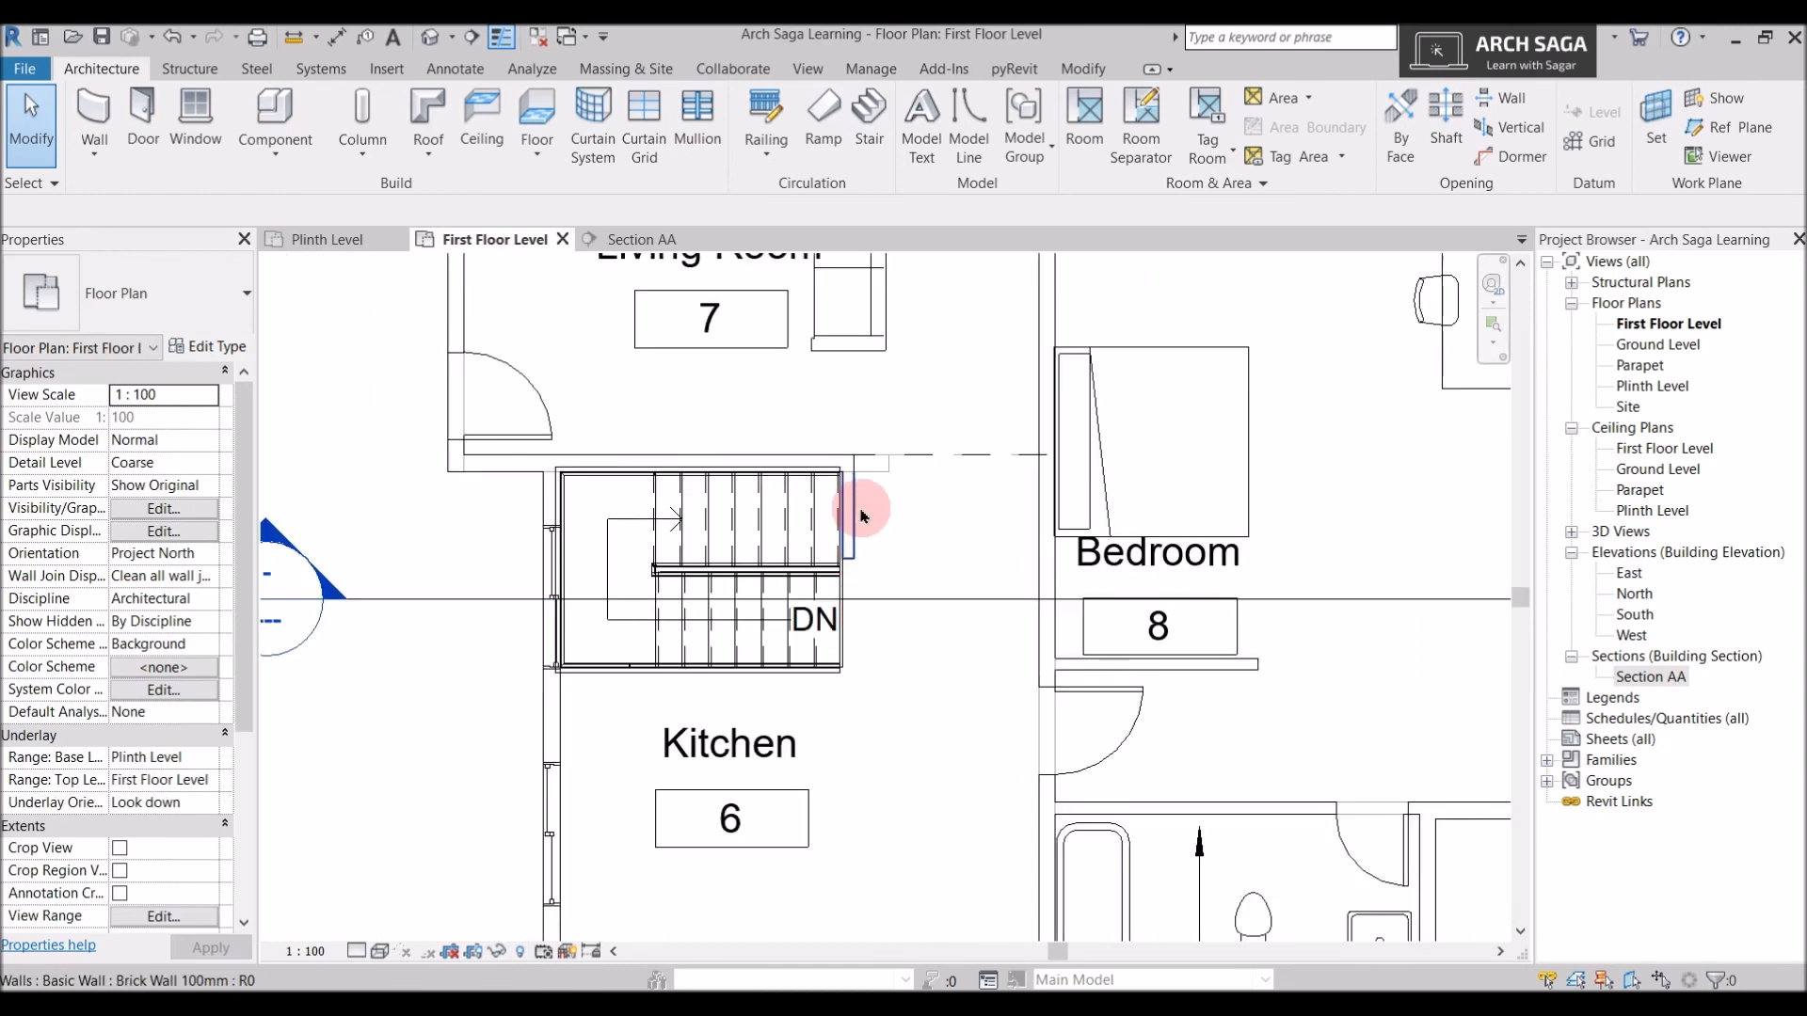
click(850, 536)
click(766, 645)
middle_drag(469, 607, 443, 633)
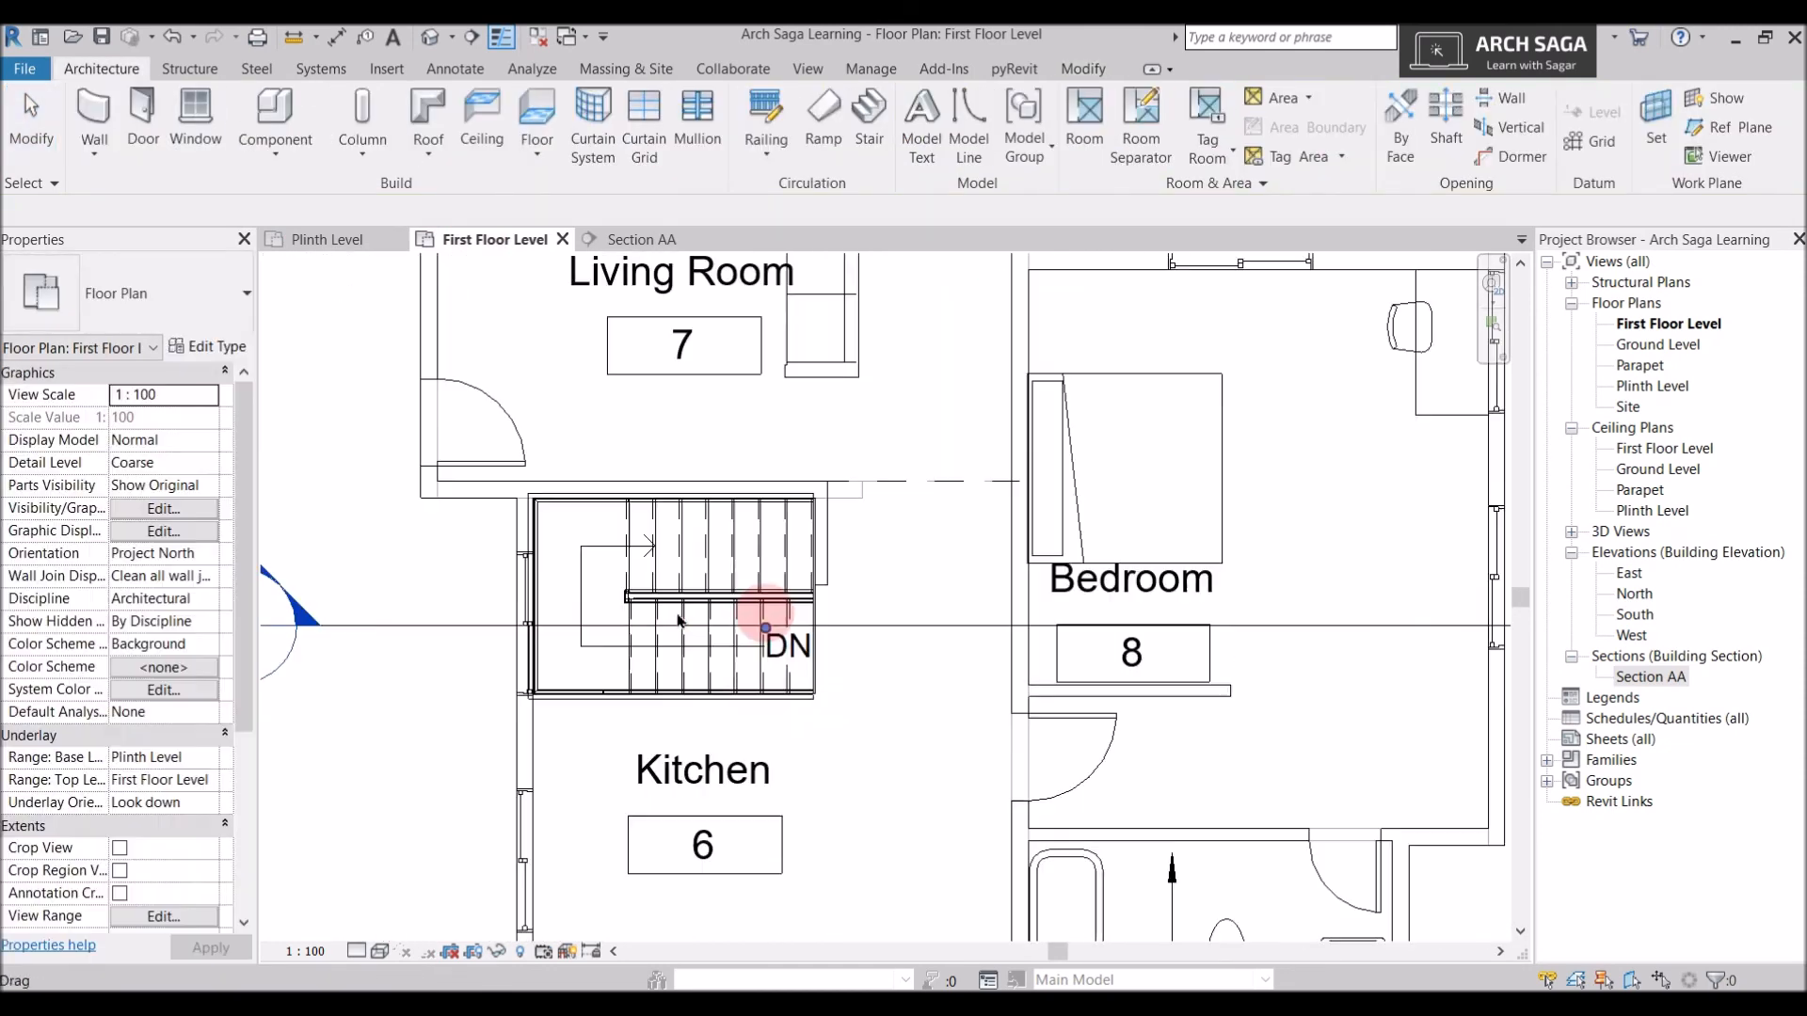
click(443, 633)
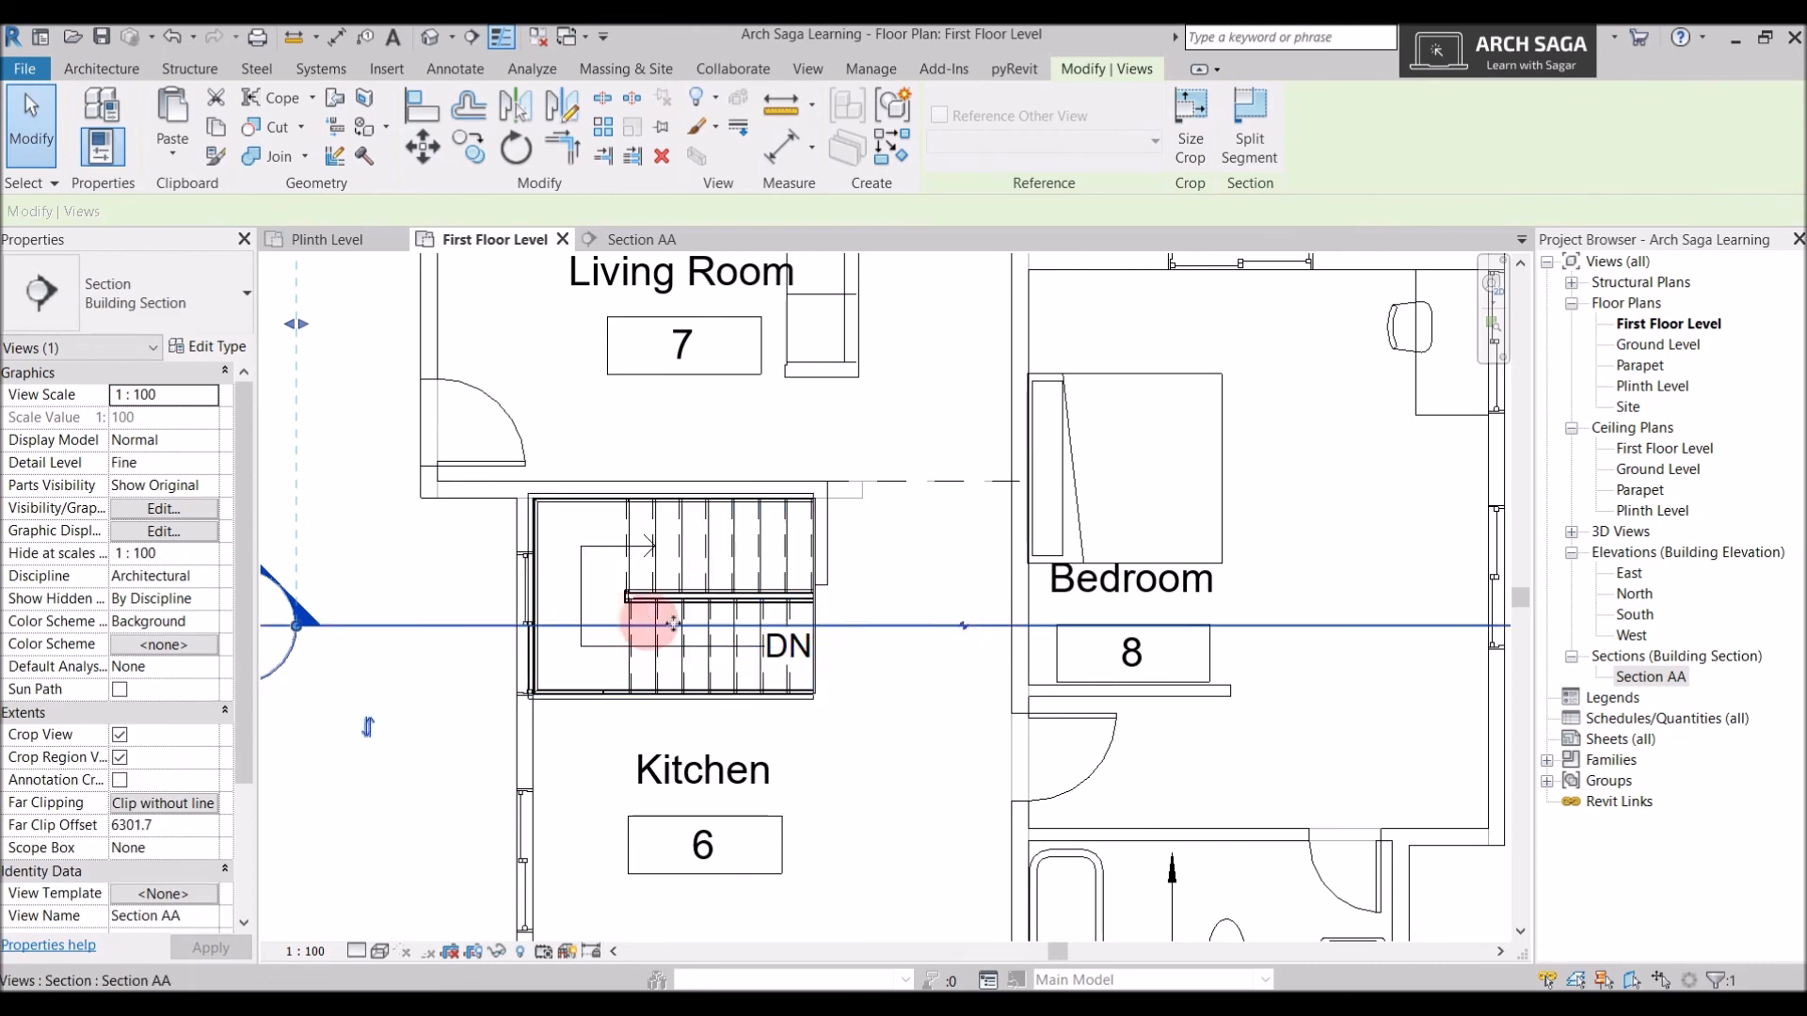
scroll(646, 616, down, 2)
scroll(897, 624, down, 1)
scroll(492, 613, up, 1)
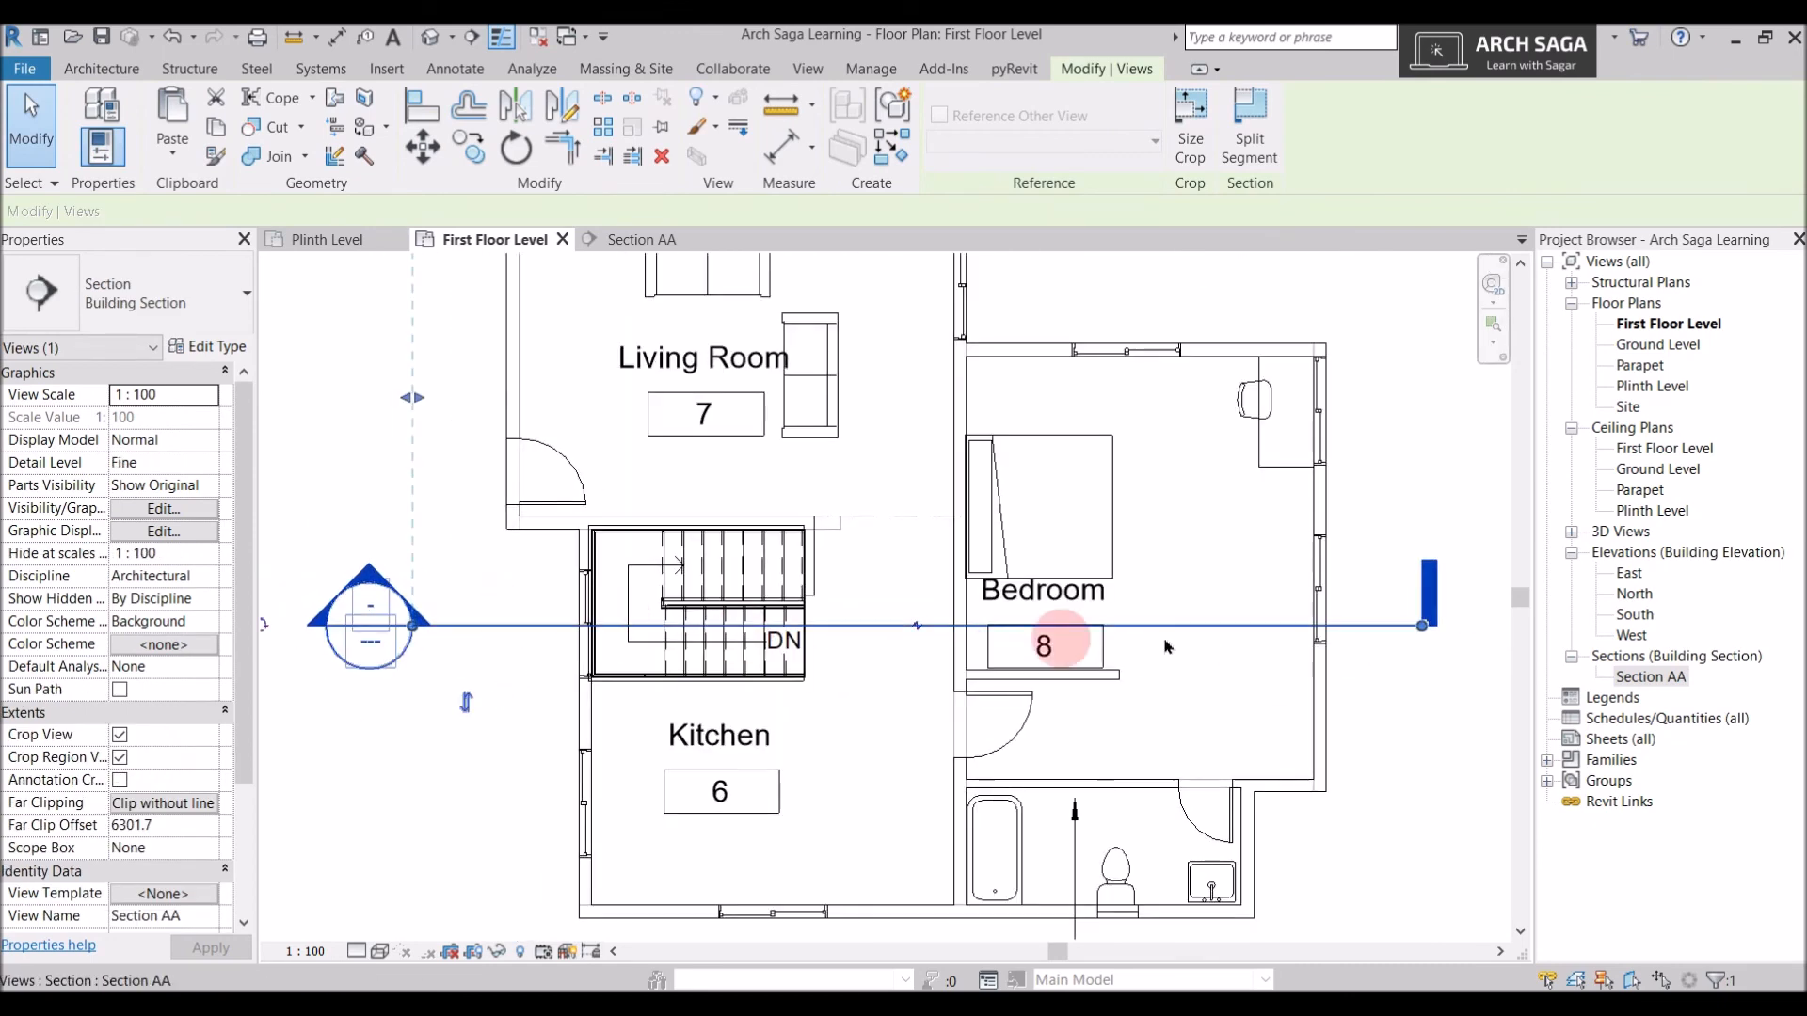
scroll(767, 626, up, 2)
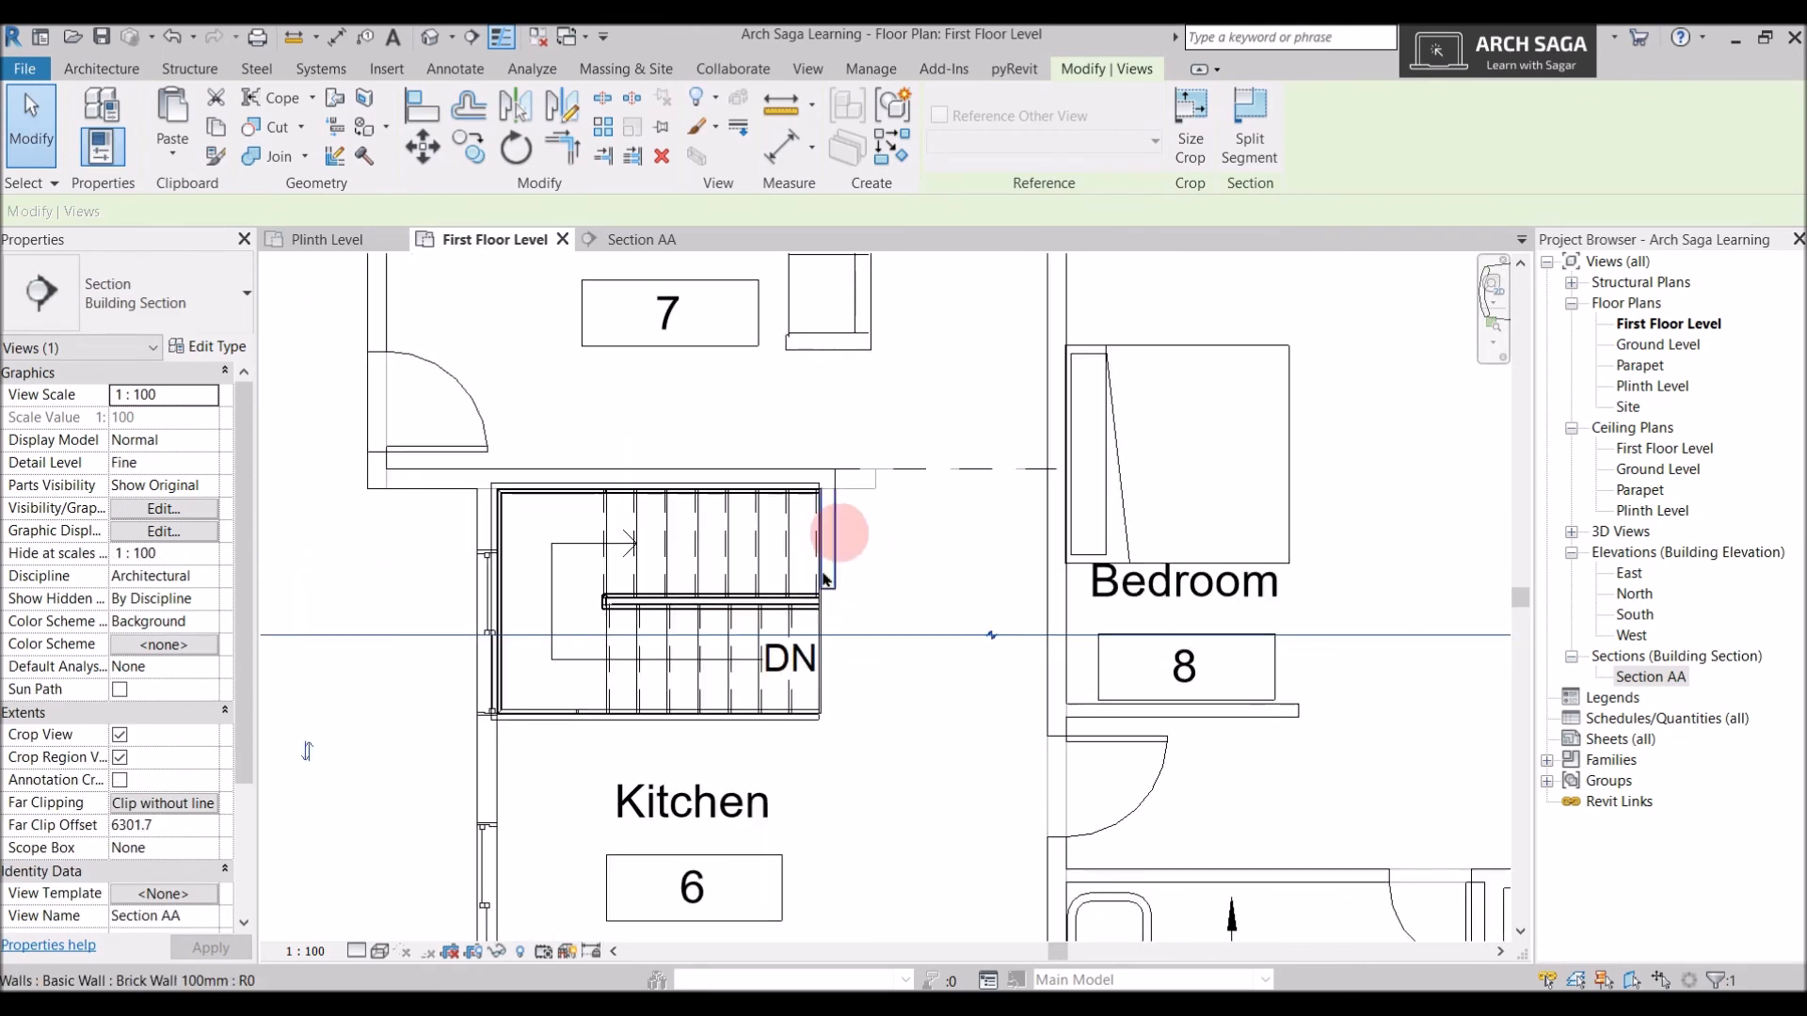
Return to Section AA and open the layer structure of the roof's Generic Roof - 300mm type
click(627, 243)
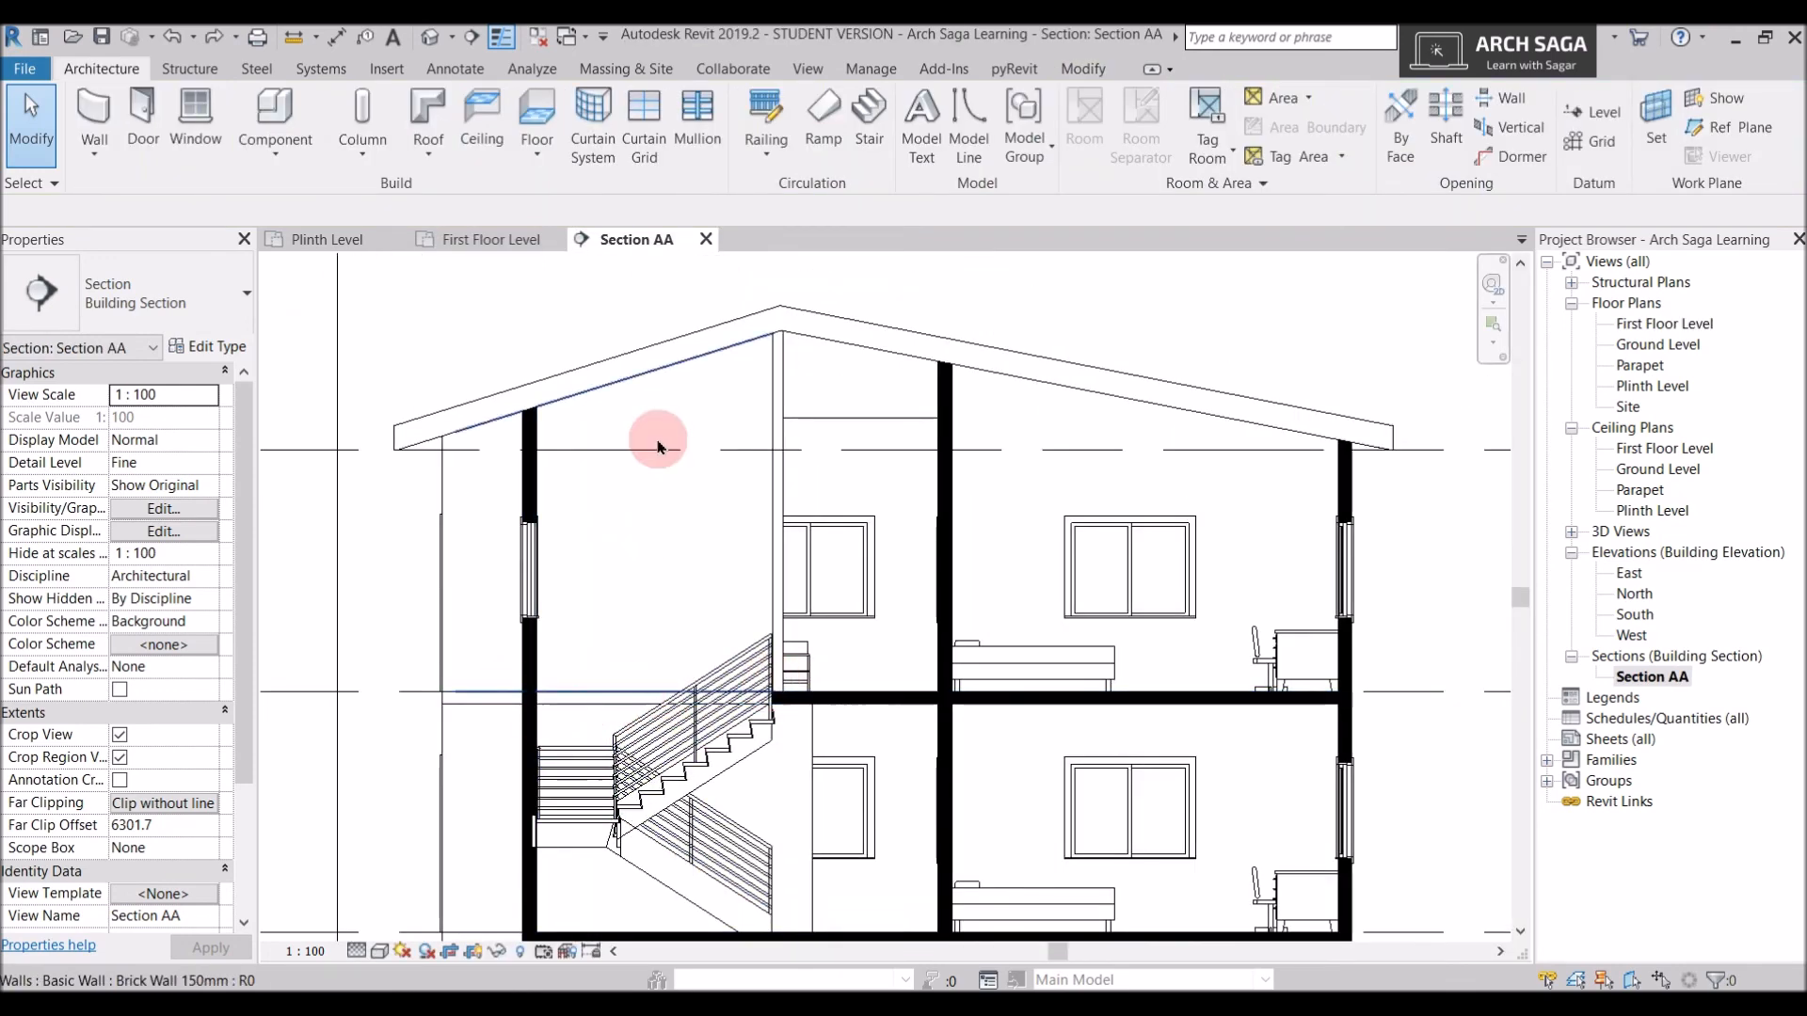
scroll(828, 719, down, 2)
click(1283, 540)
click(1101, 509)
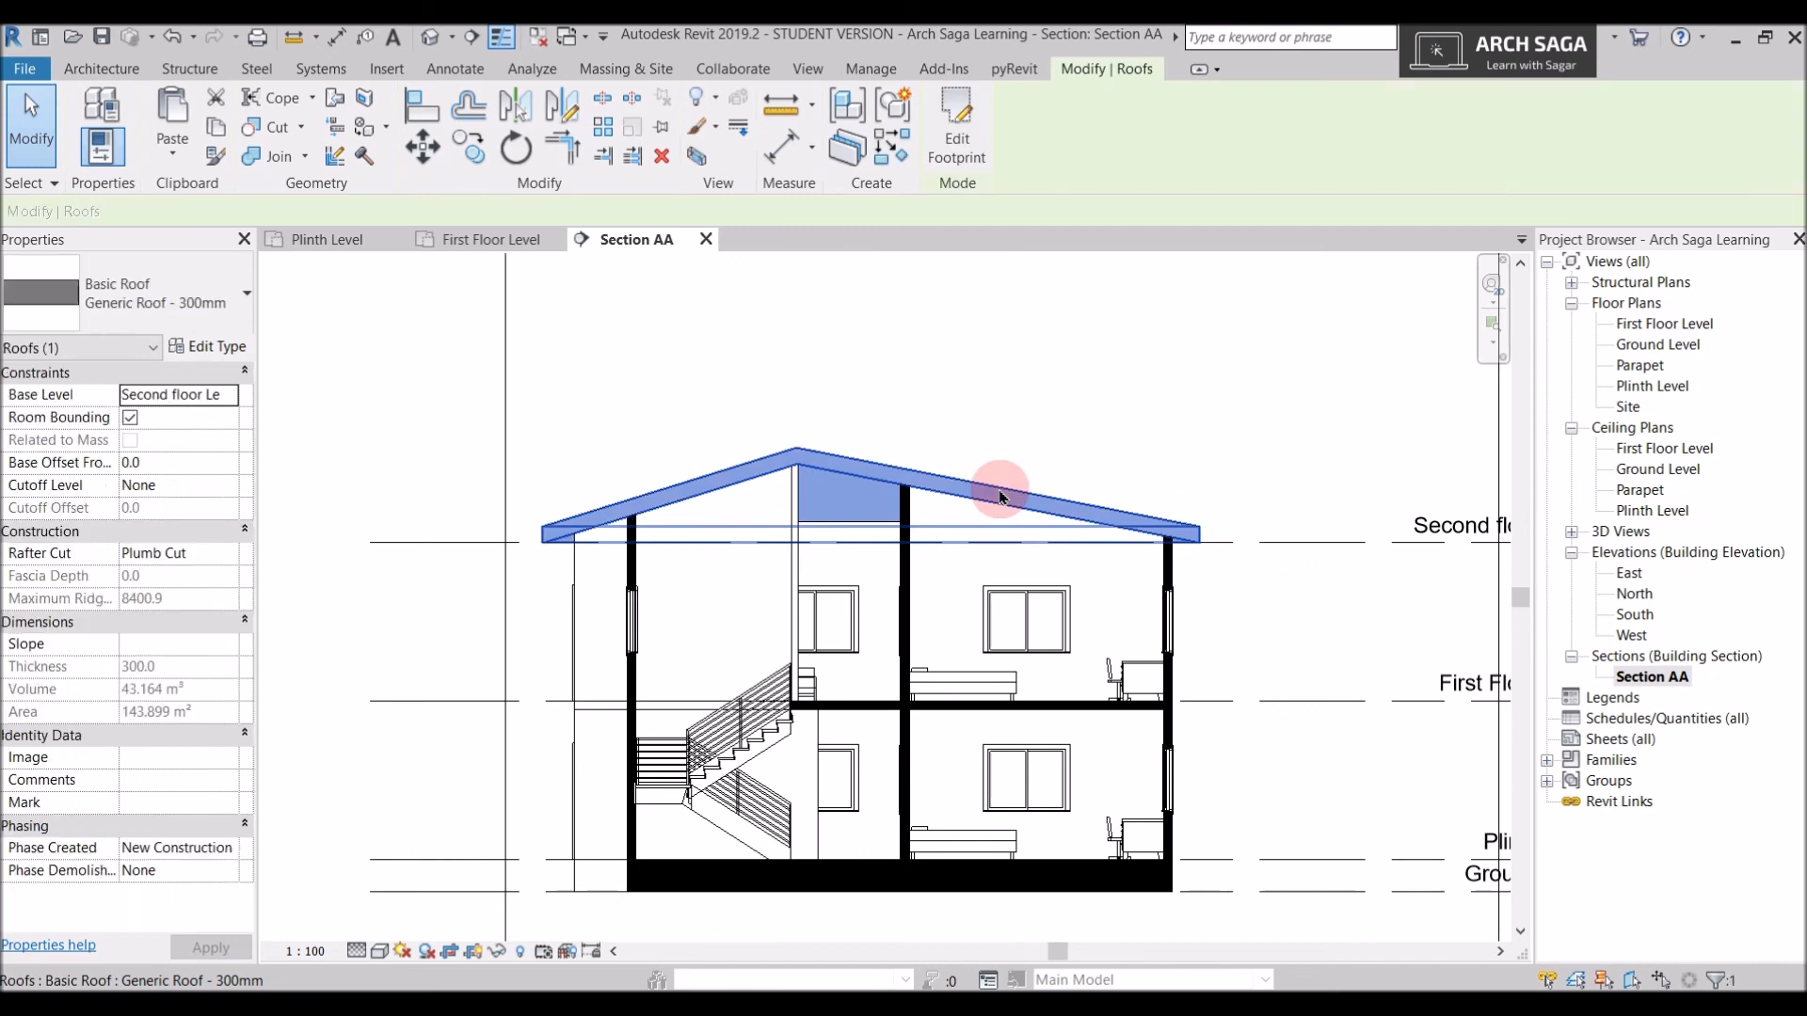
click(193, 347)
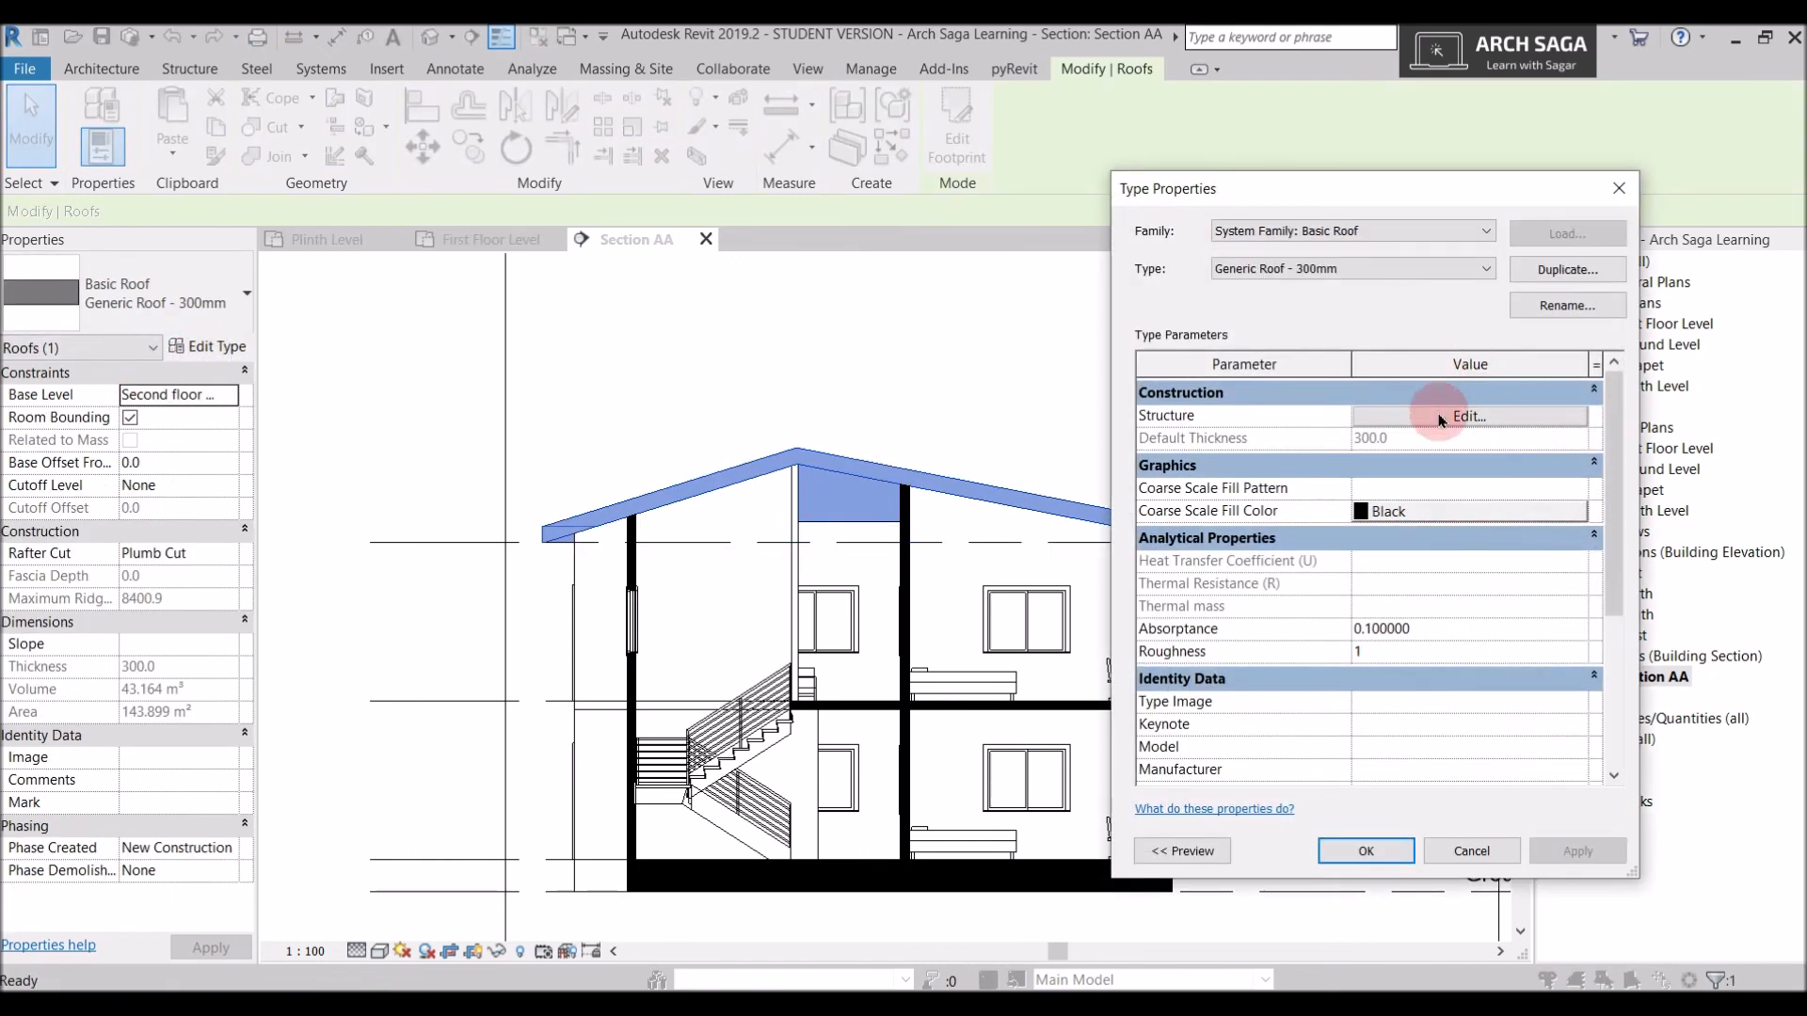
click(1463, 412)
Set the foreground cut pattern of the roof layer's Default Roof material to Solid fill and apply it to the roof type
click(1353, 413)
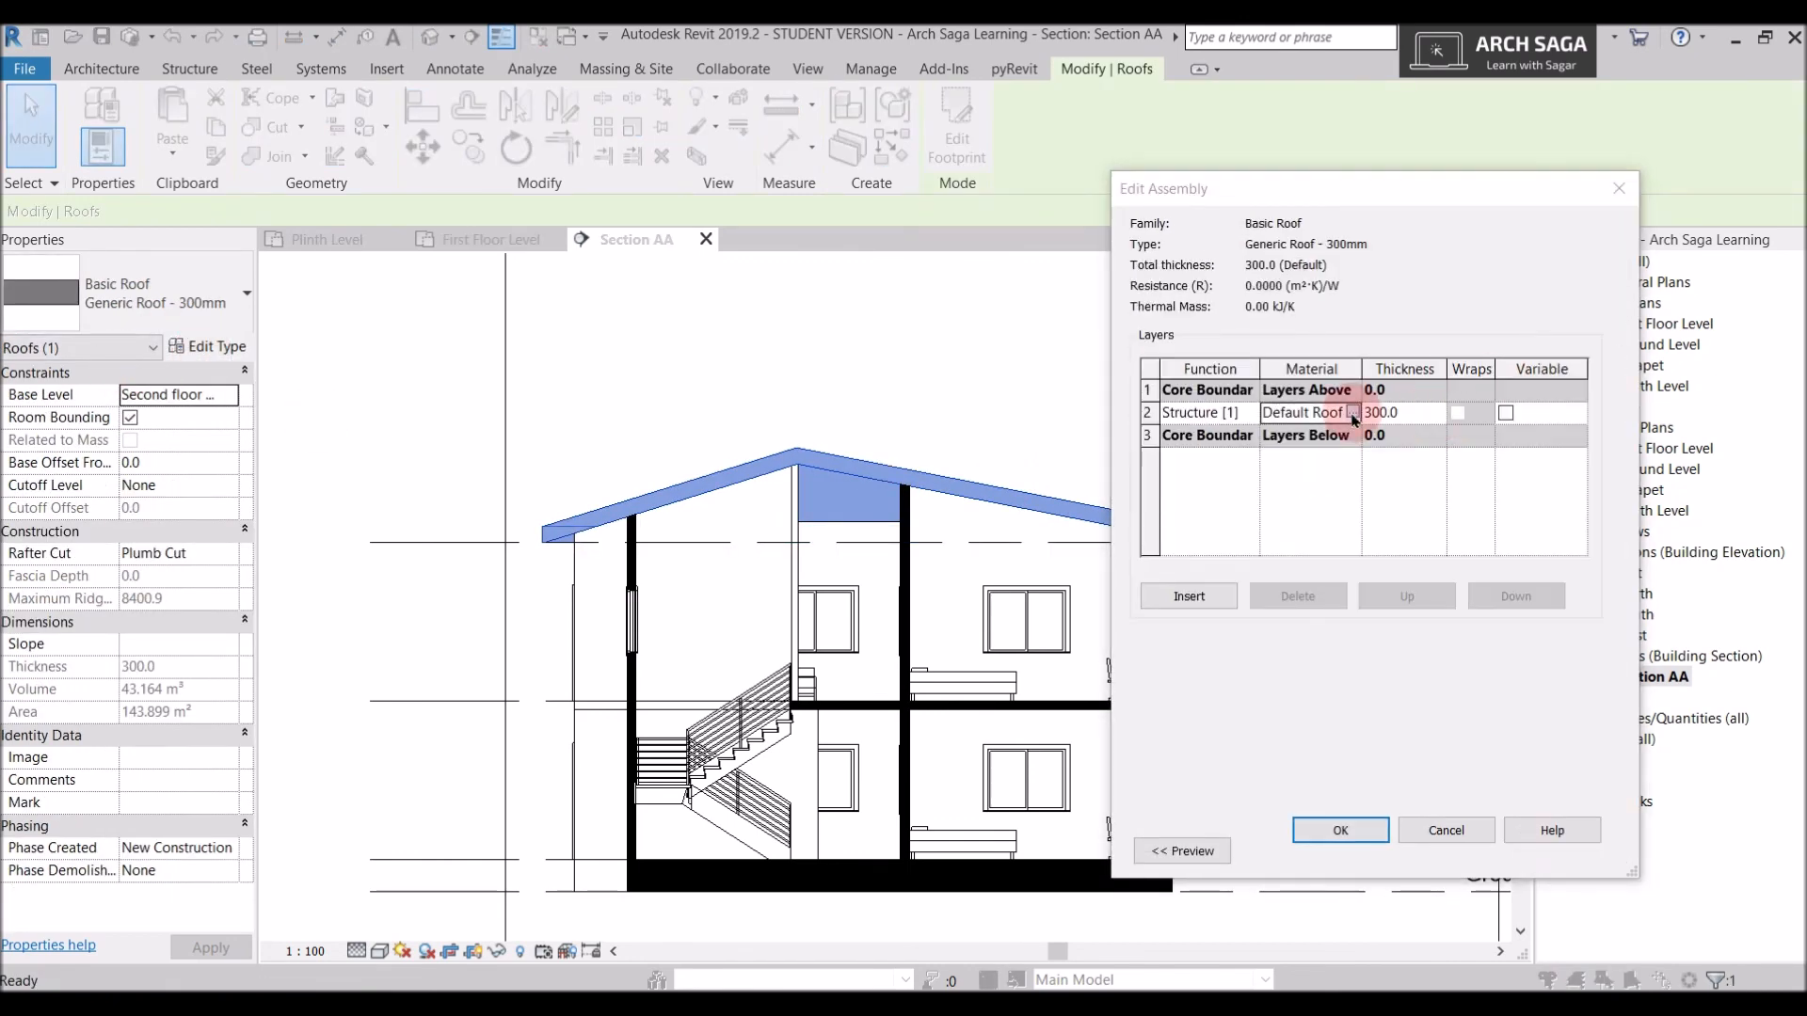
click(788, 636)
click(682, 420)
click(634, 679)
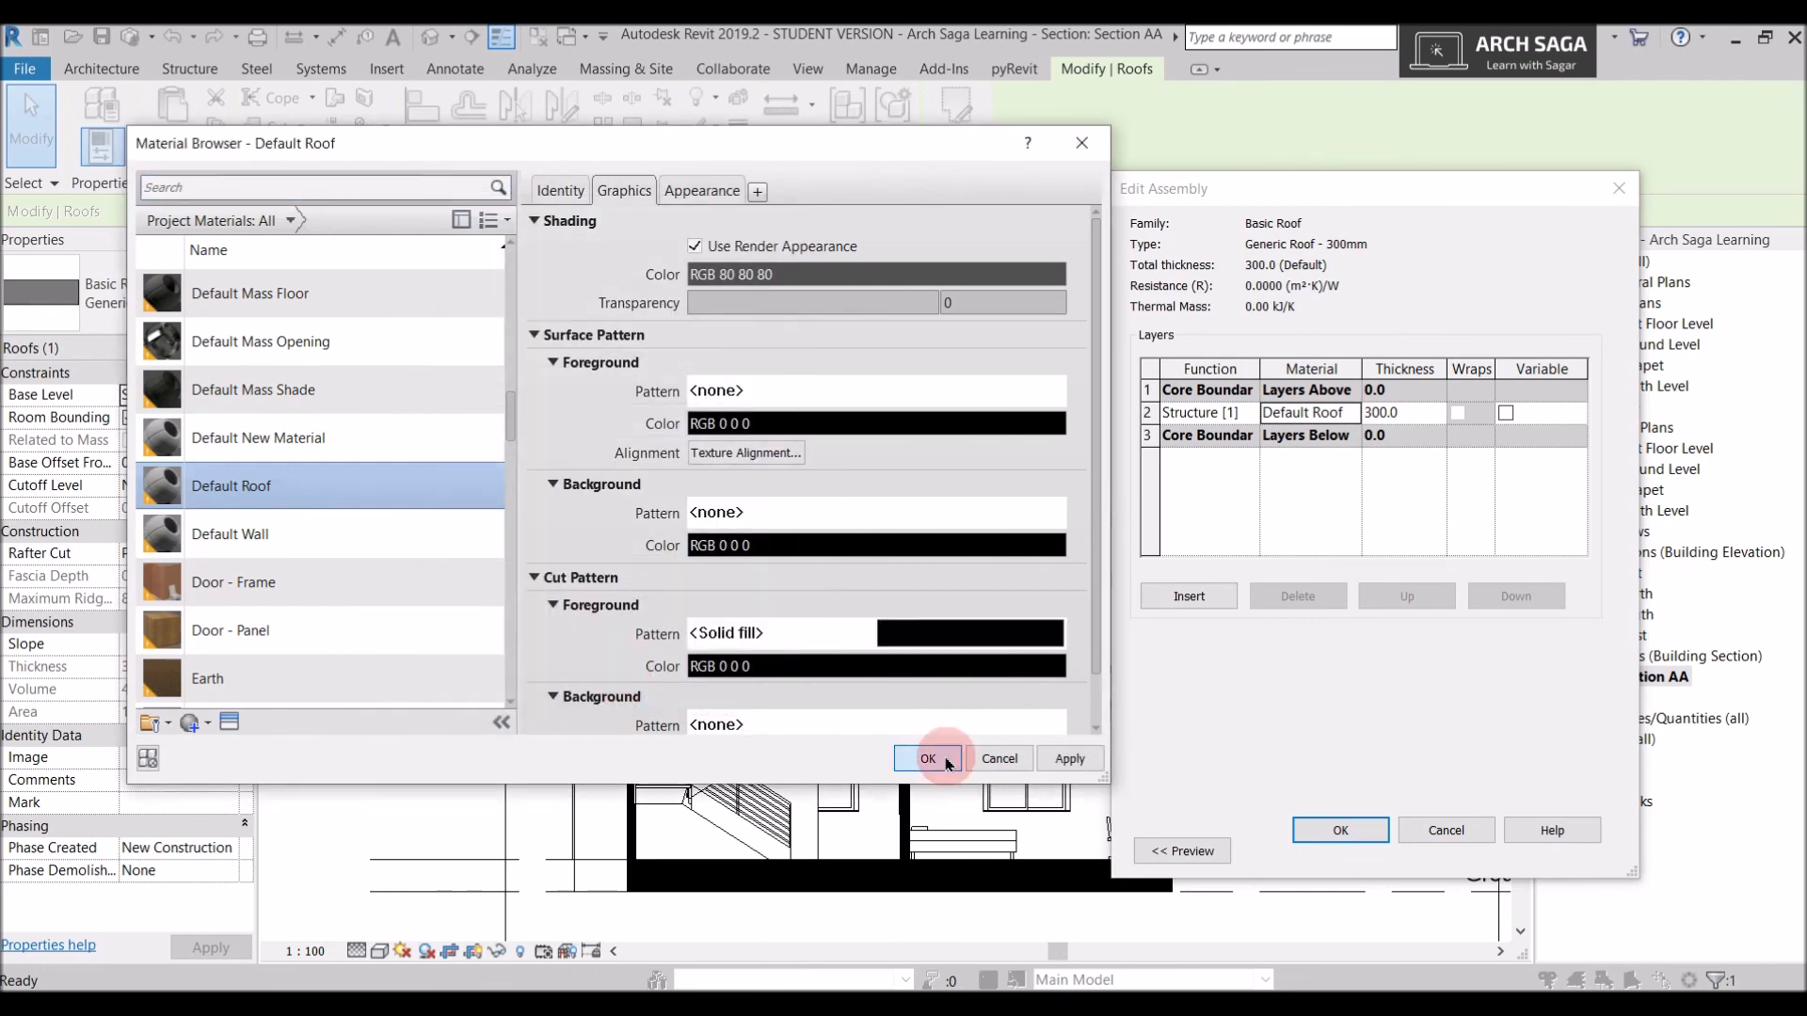
click(928, 758)
click(1340, 830)
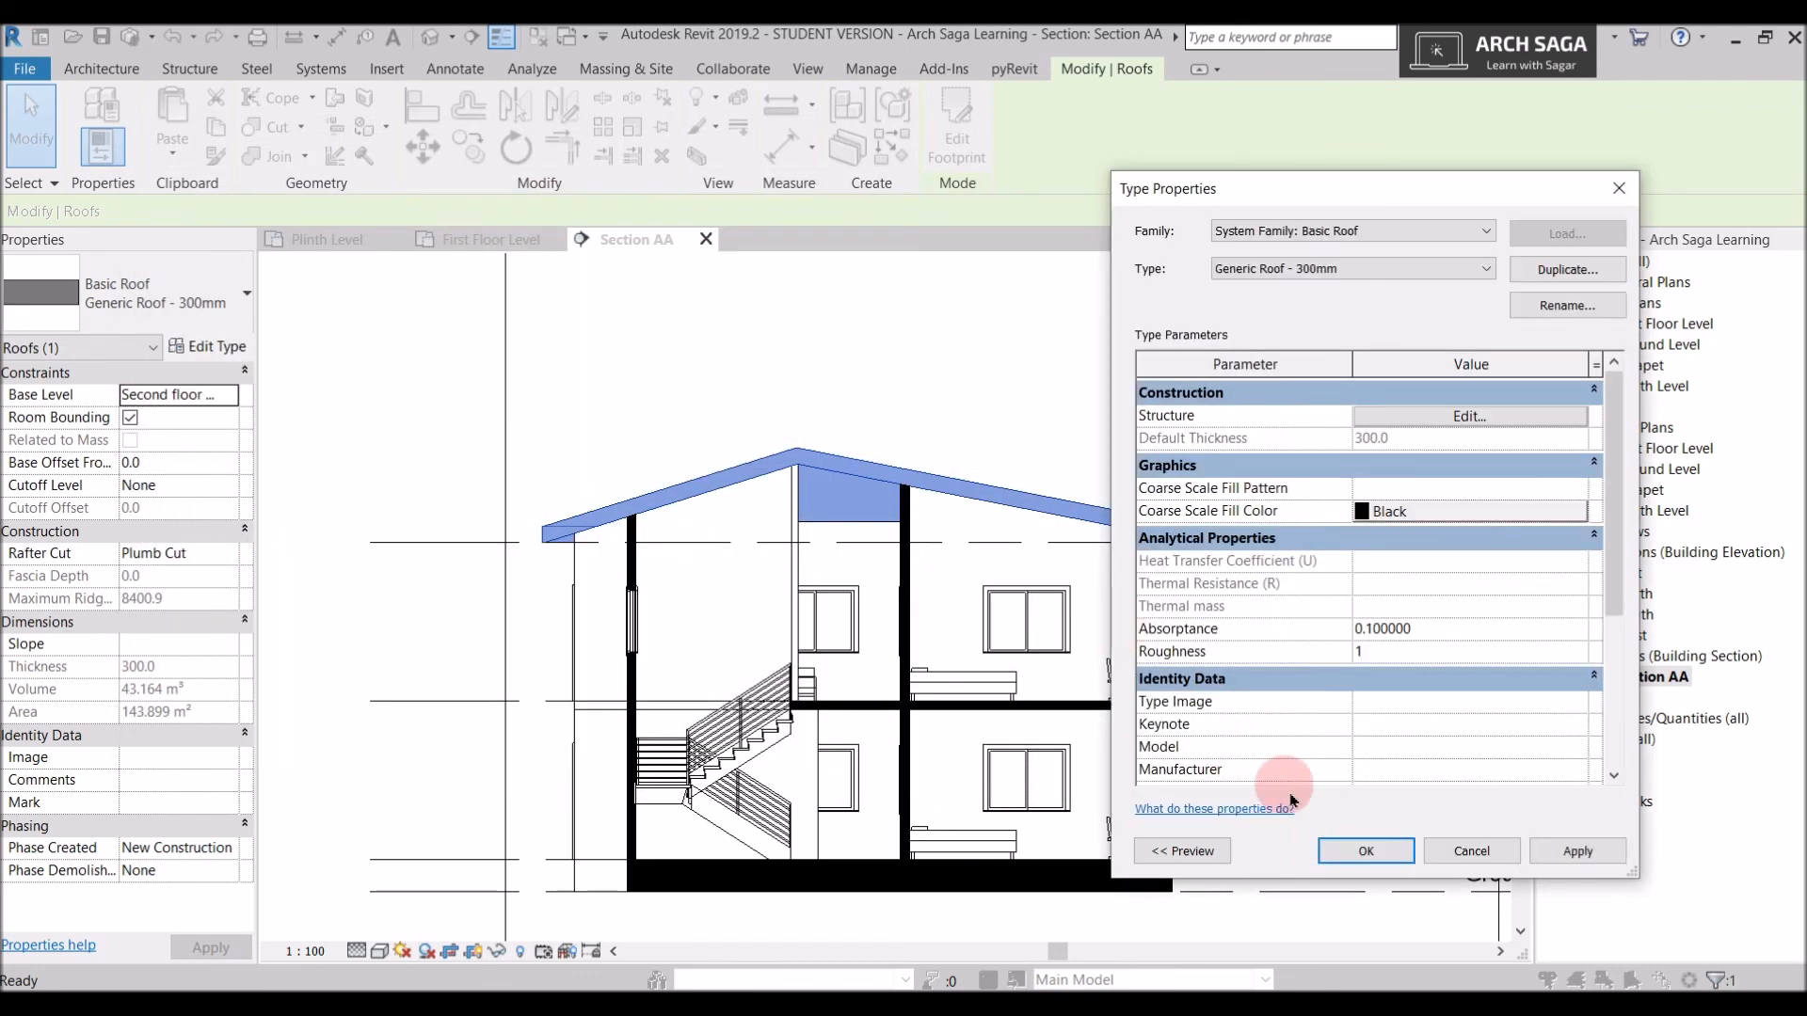
click(1371, 734)
click(906, 329)
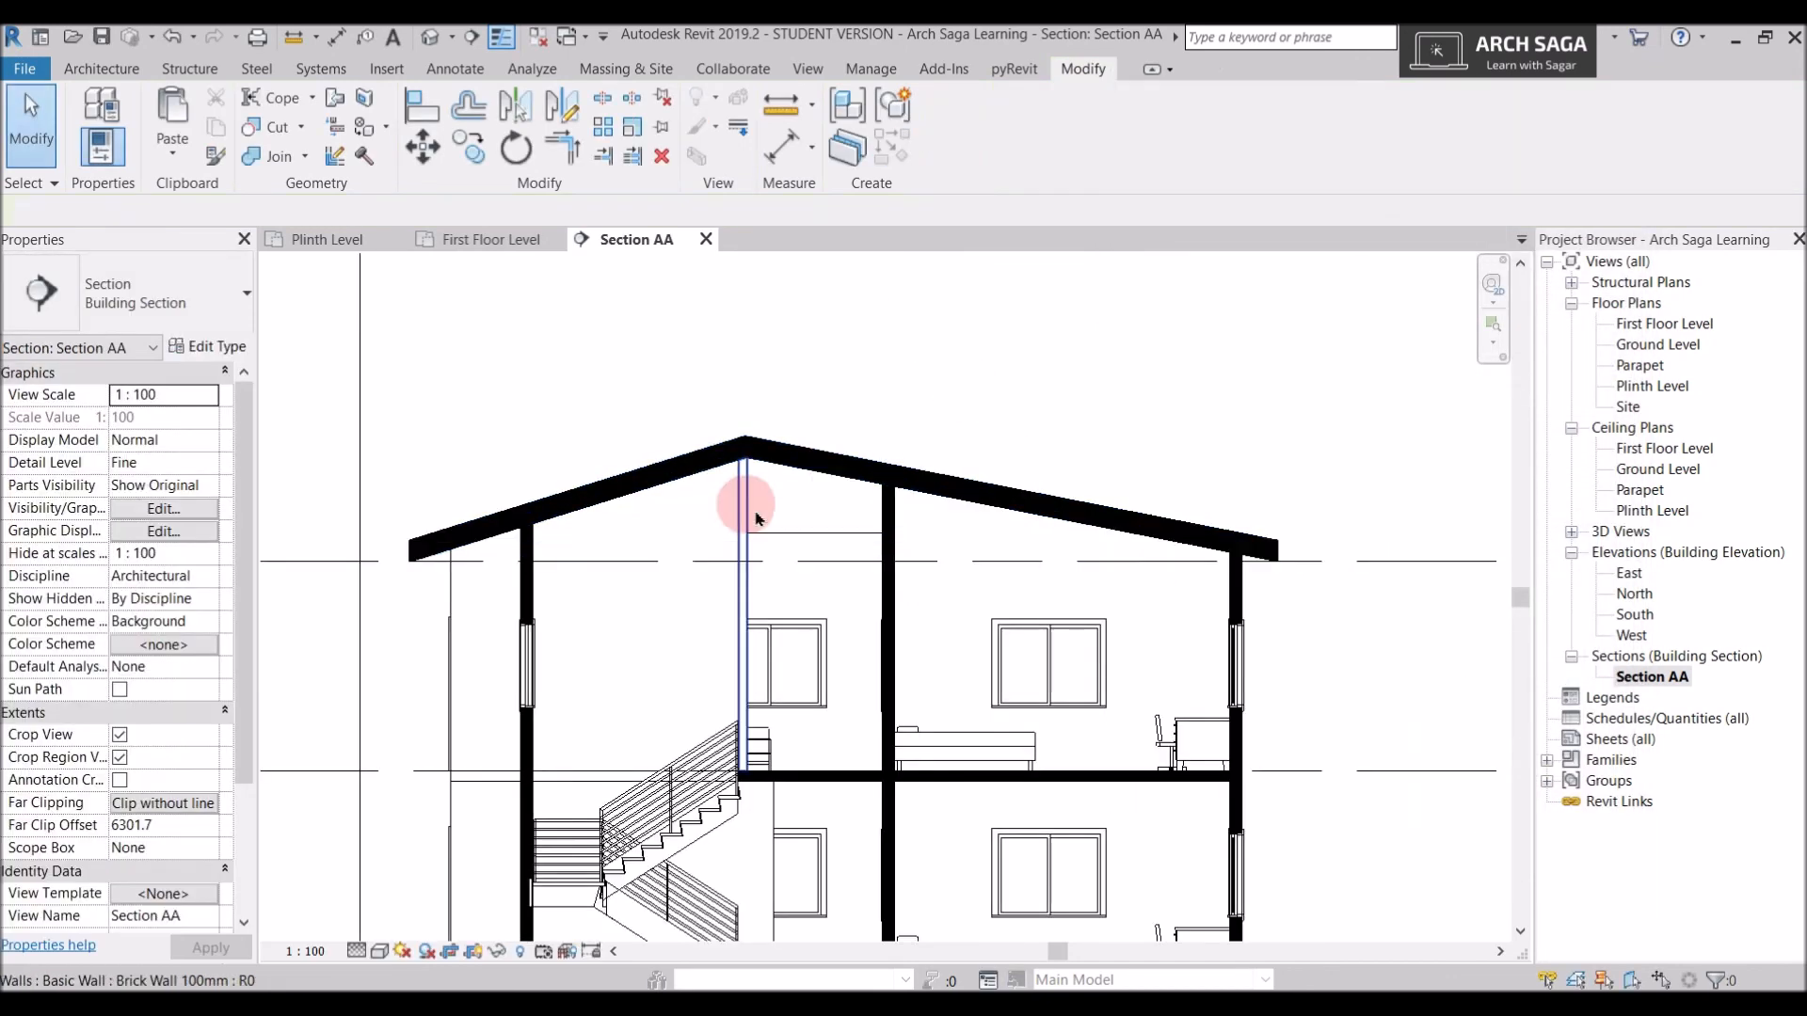
Turn on shadows in the Section AA view
middle_click(1132, 788)
middle_drag(1176, 814, 1175, 737)
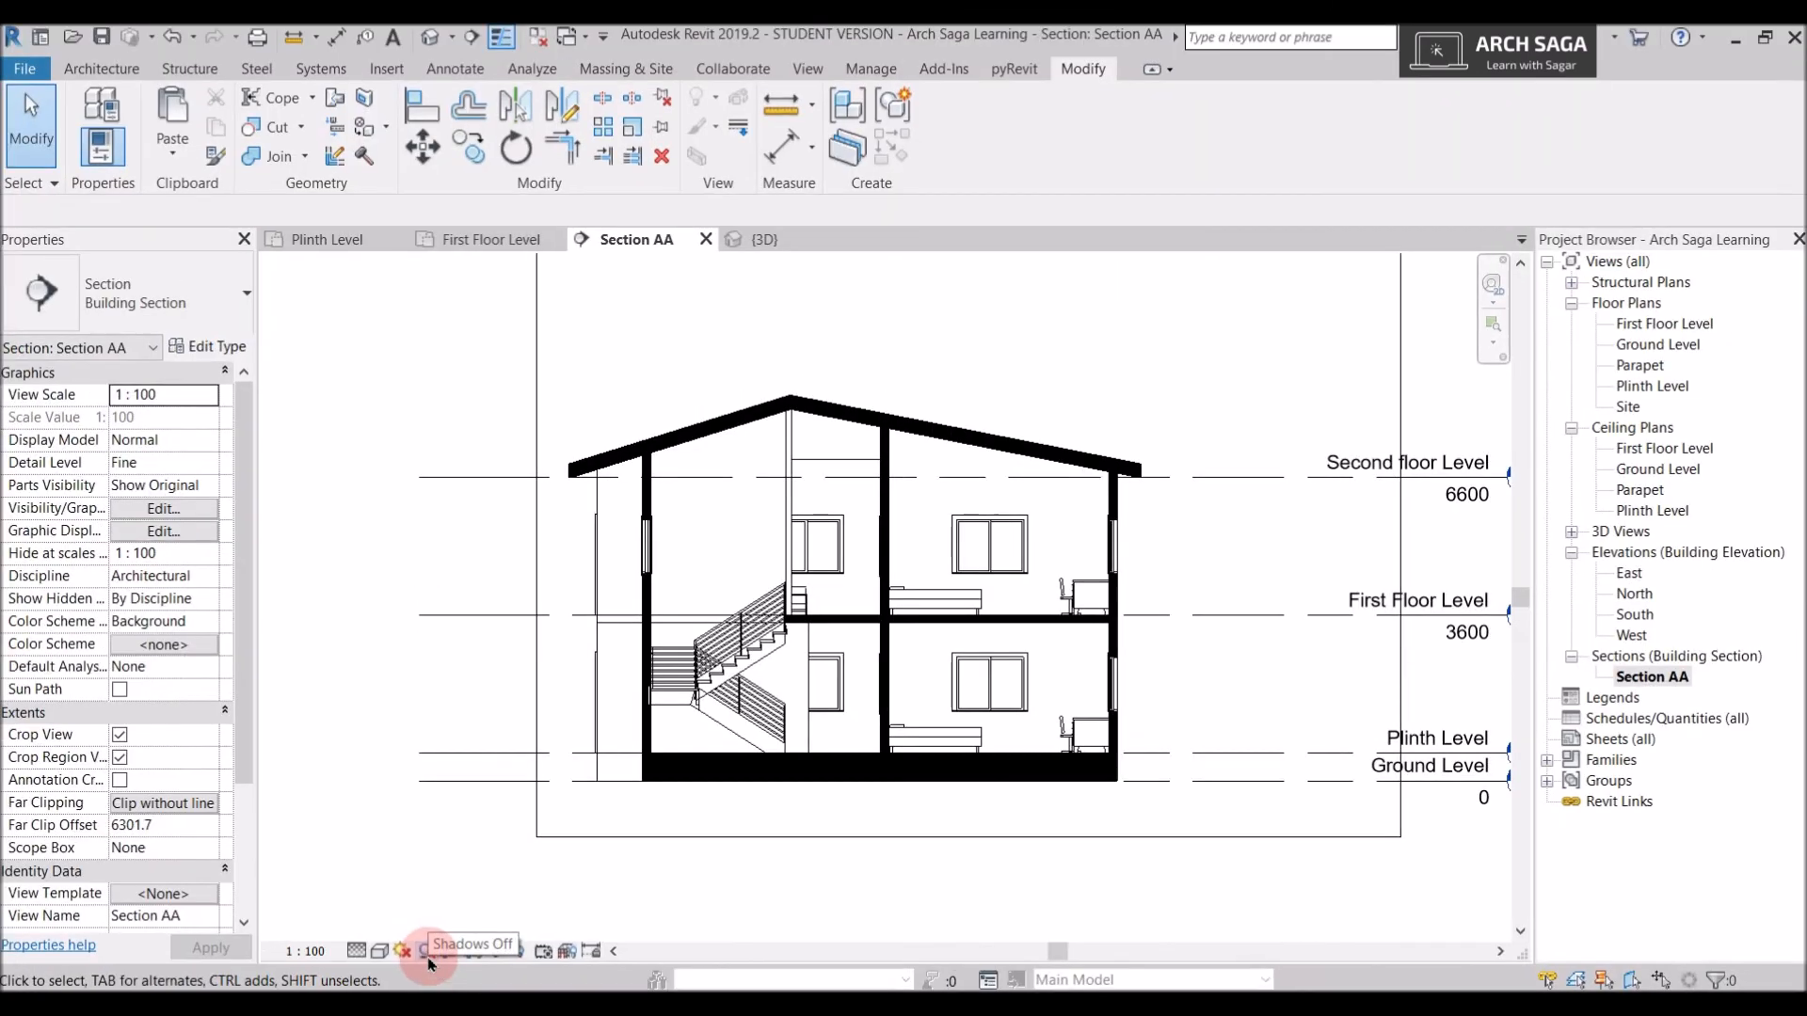
click(425, 951)
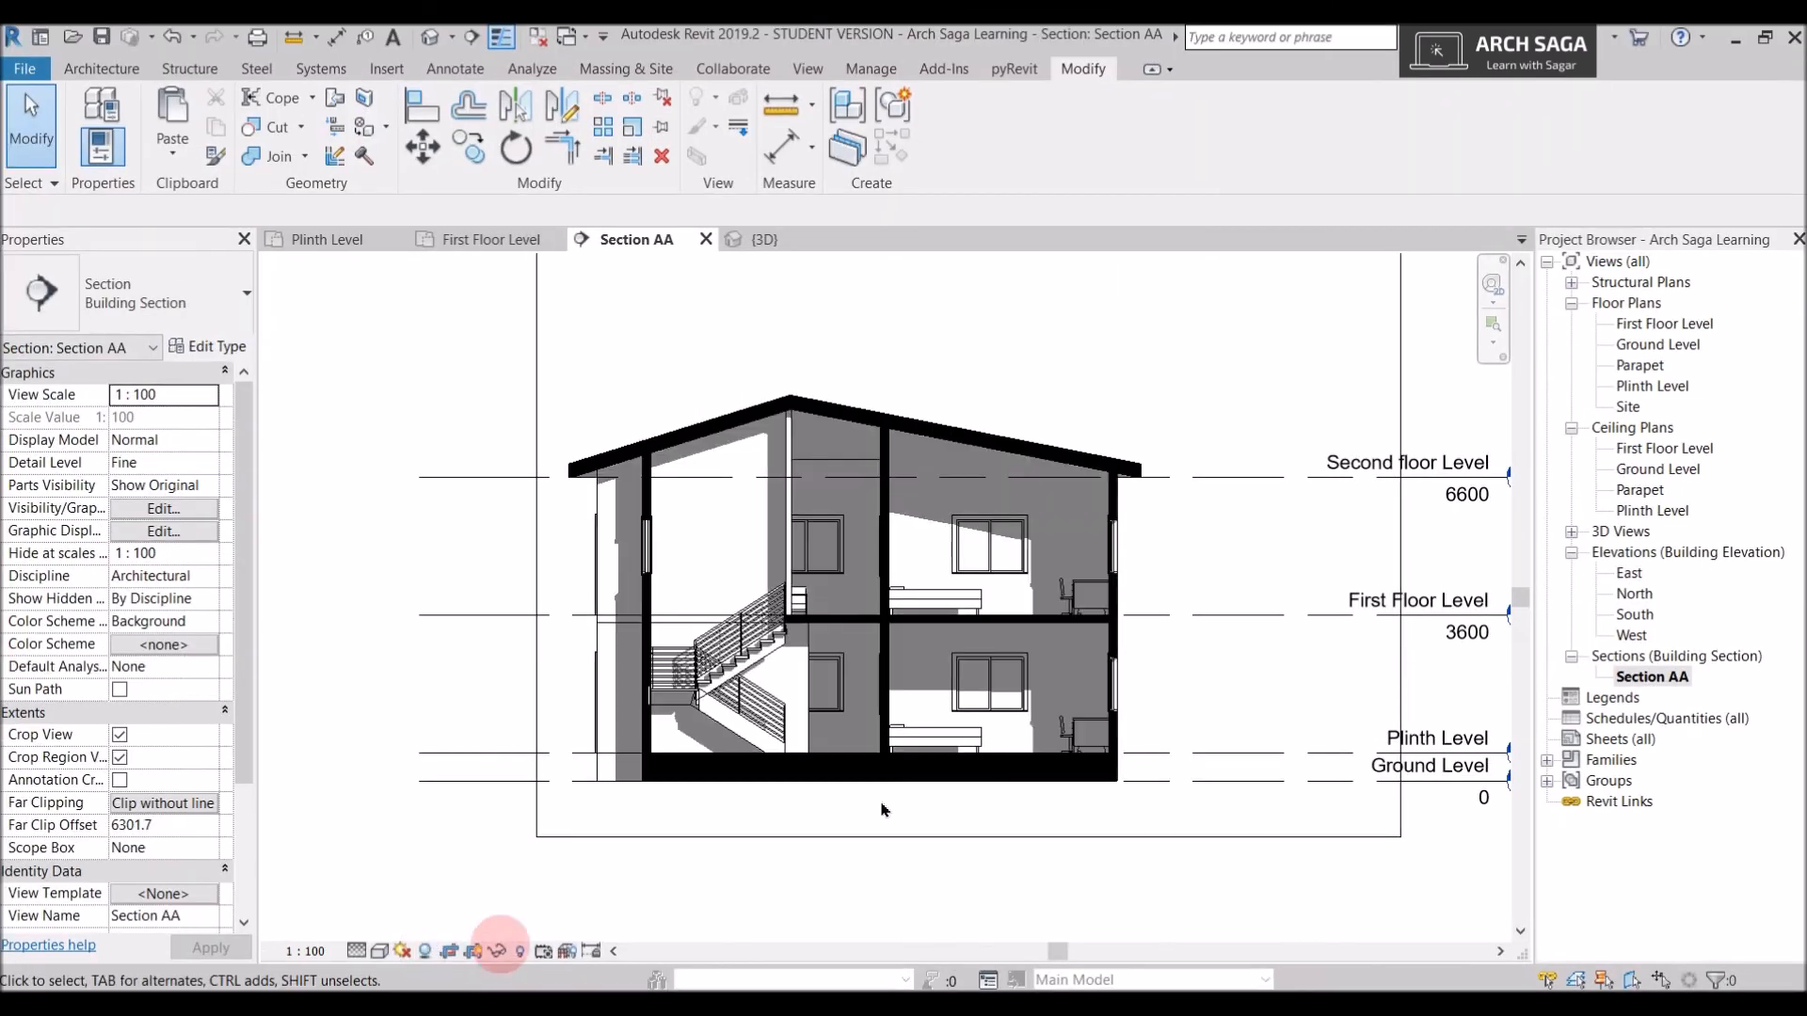